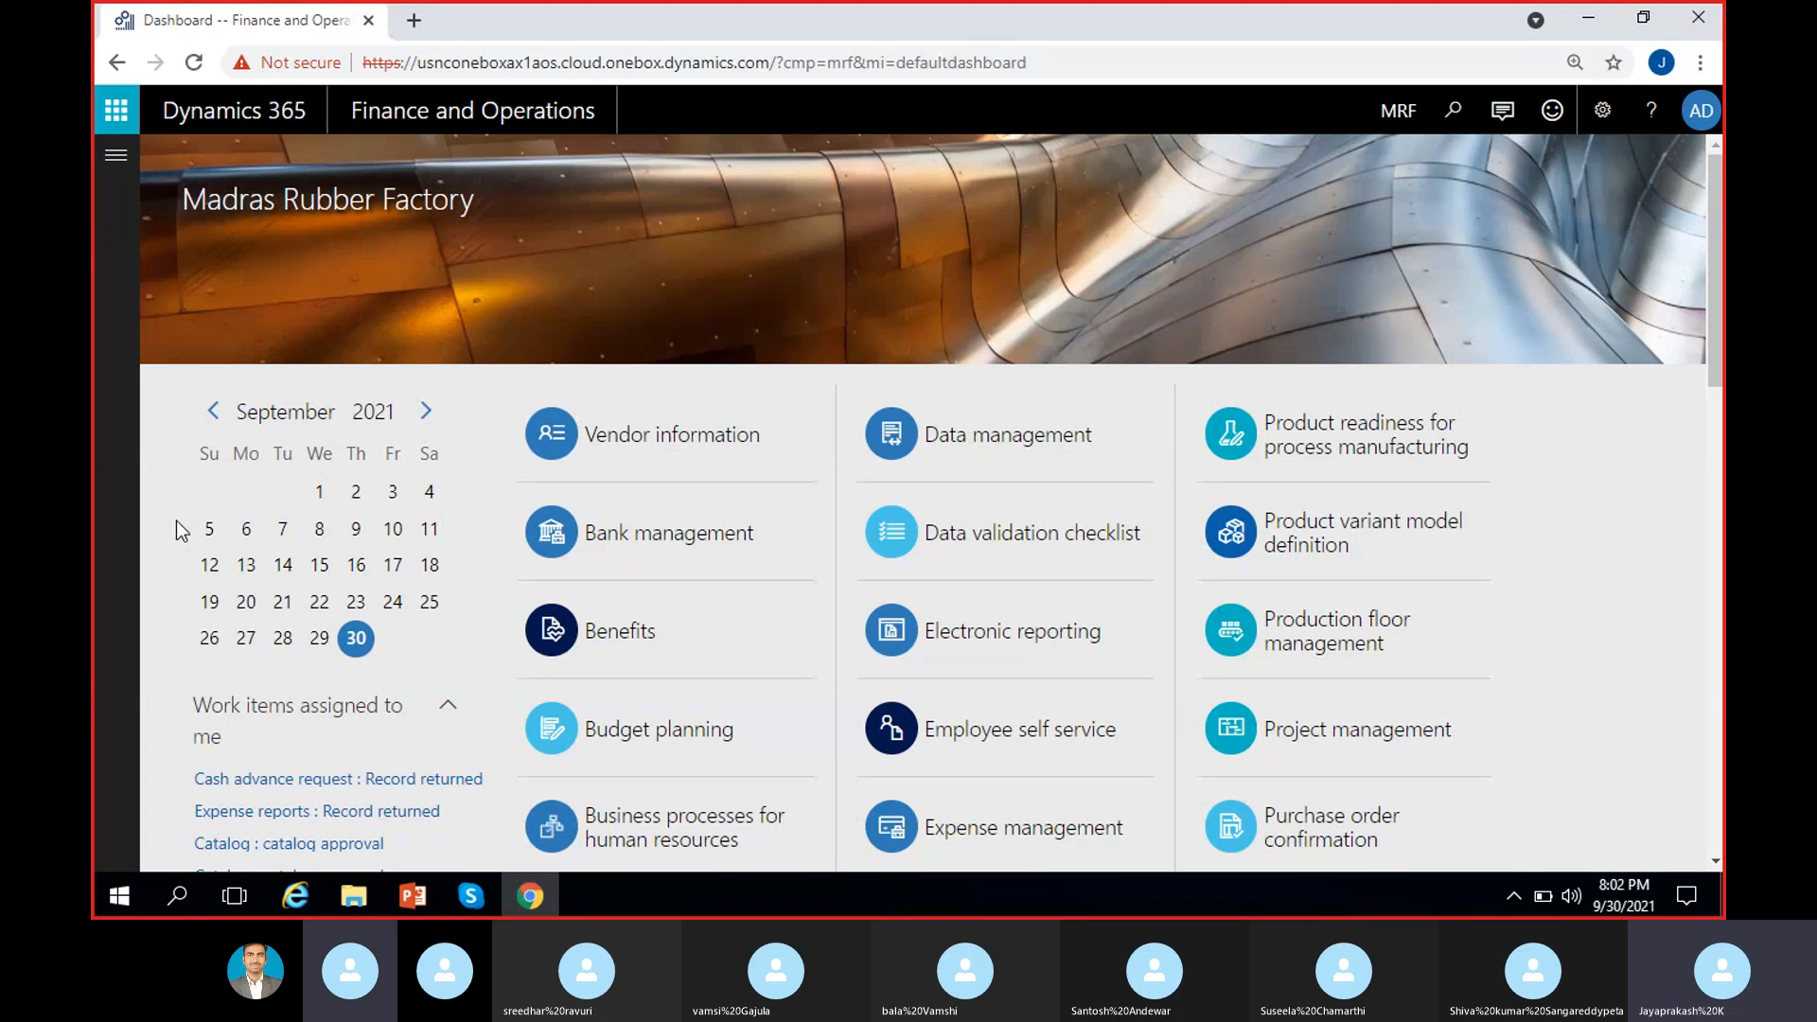
Step: Open the Accounts payable module from the navigation pane's Modules list
left_click(115, 156)
left_click(229, 539)
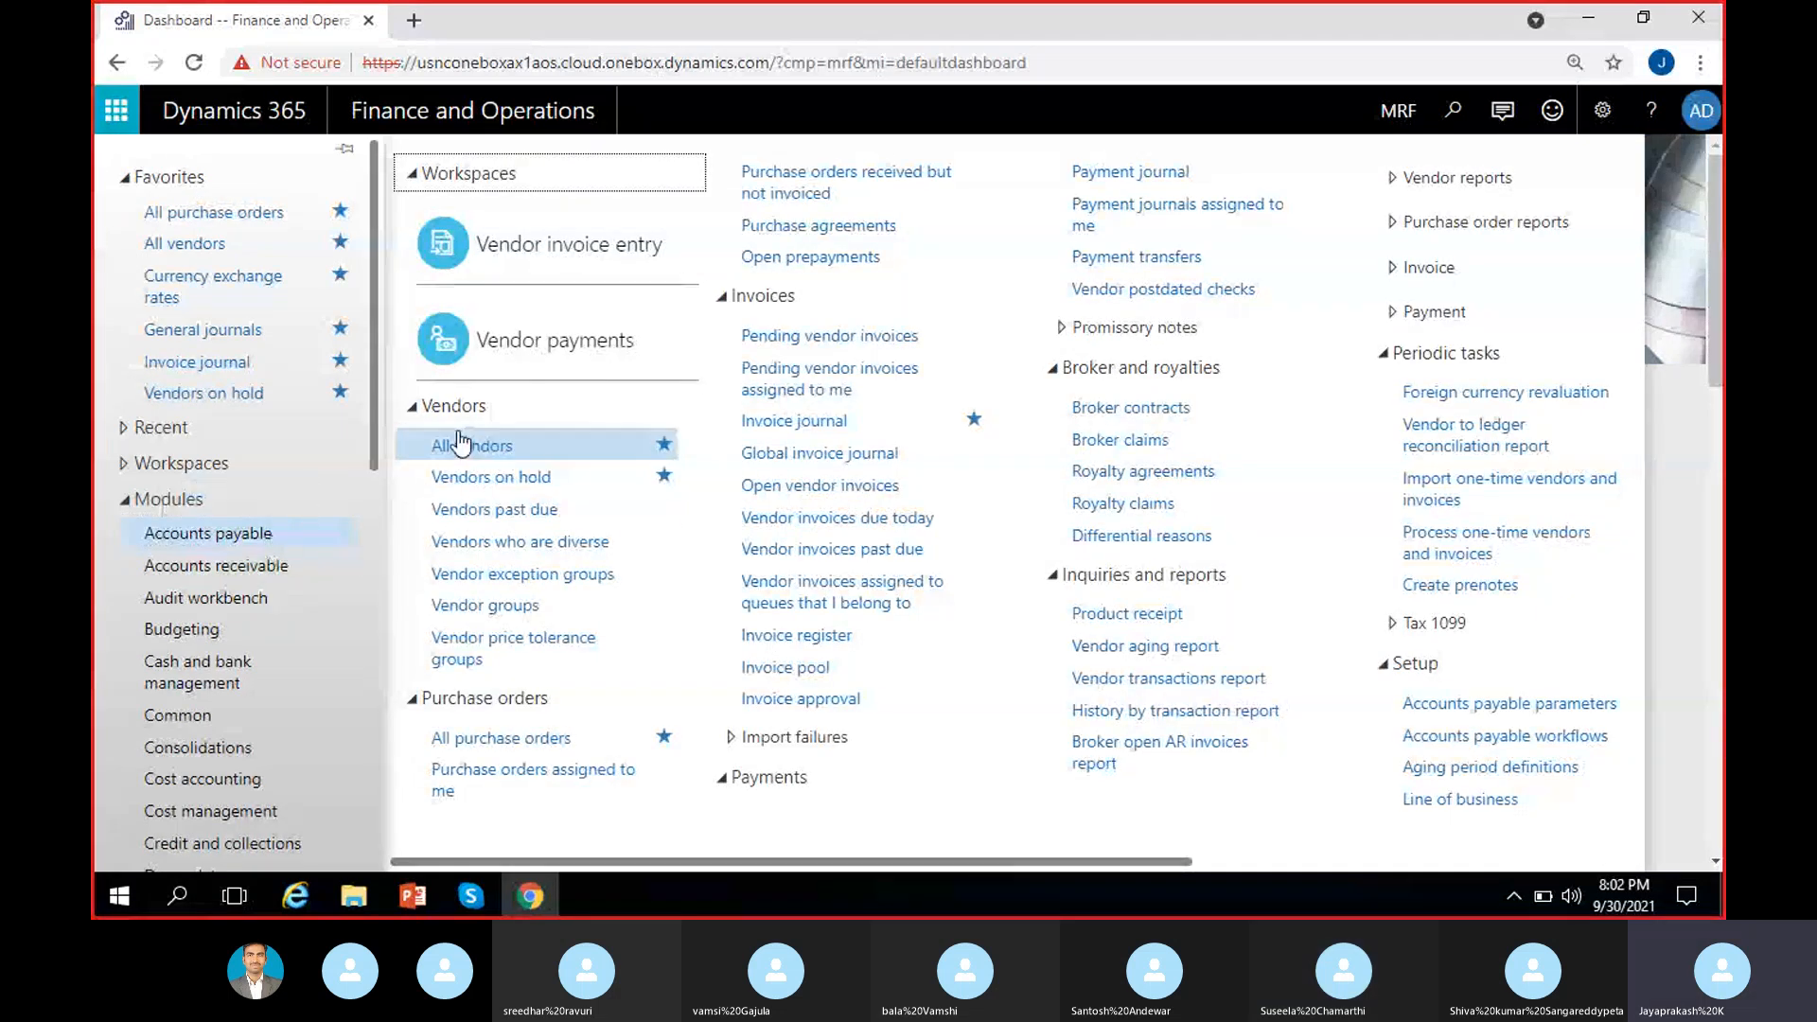
Step: Open the All vendors list and dismiss the edit-mode message bar
left_click(498, 447)
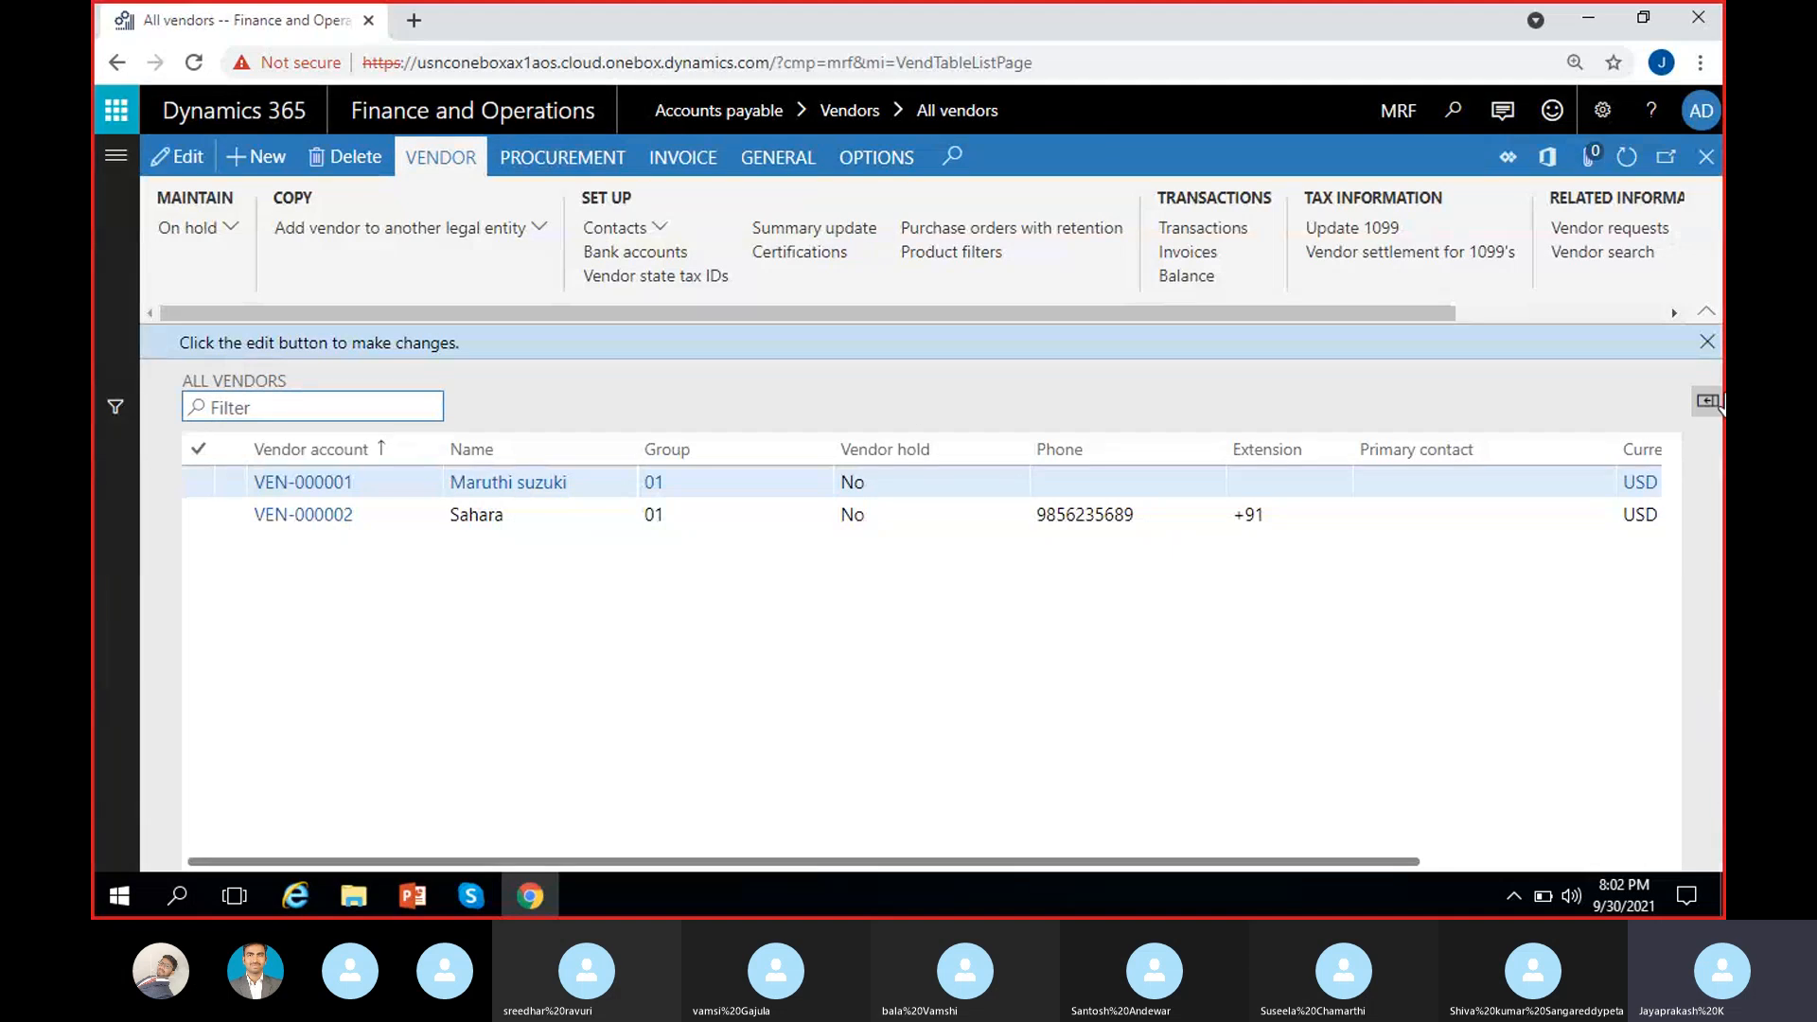
left_click(1707, 341)
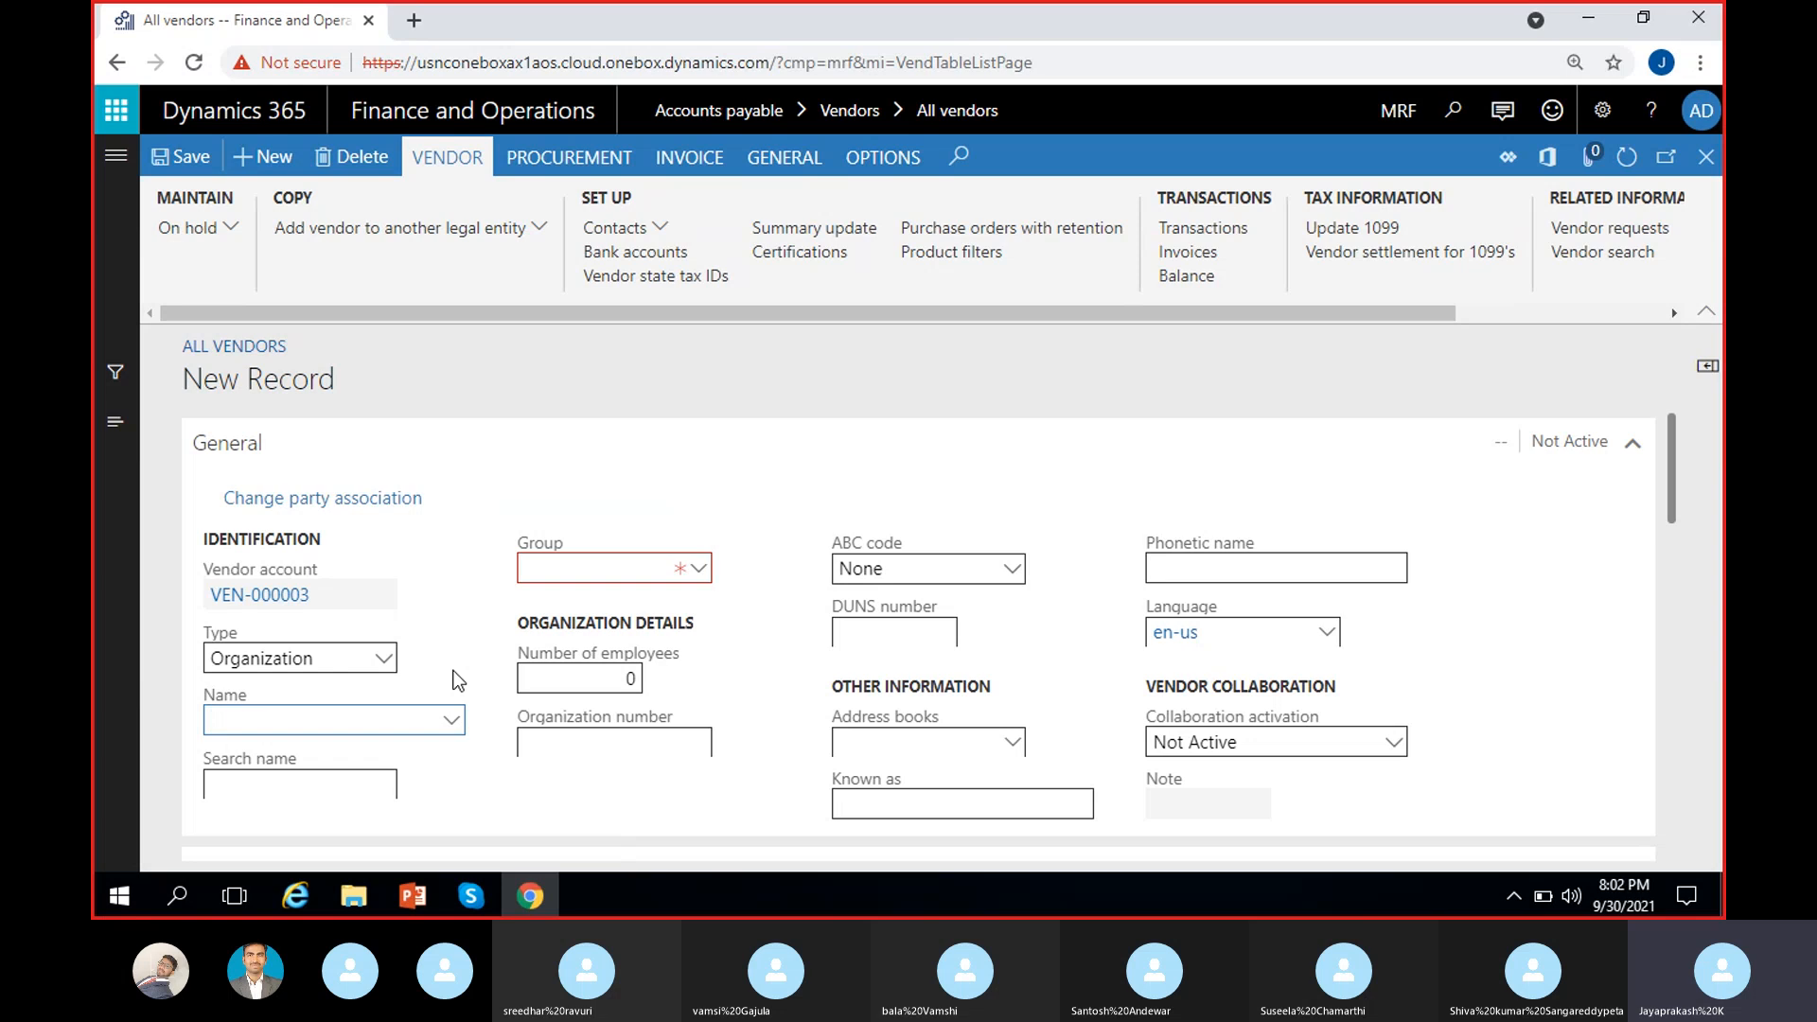
Step: Enter 'Tata motors' as the new vendor's name, replacing the wrongly filled suggestion
left_click(317, 595)
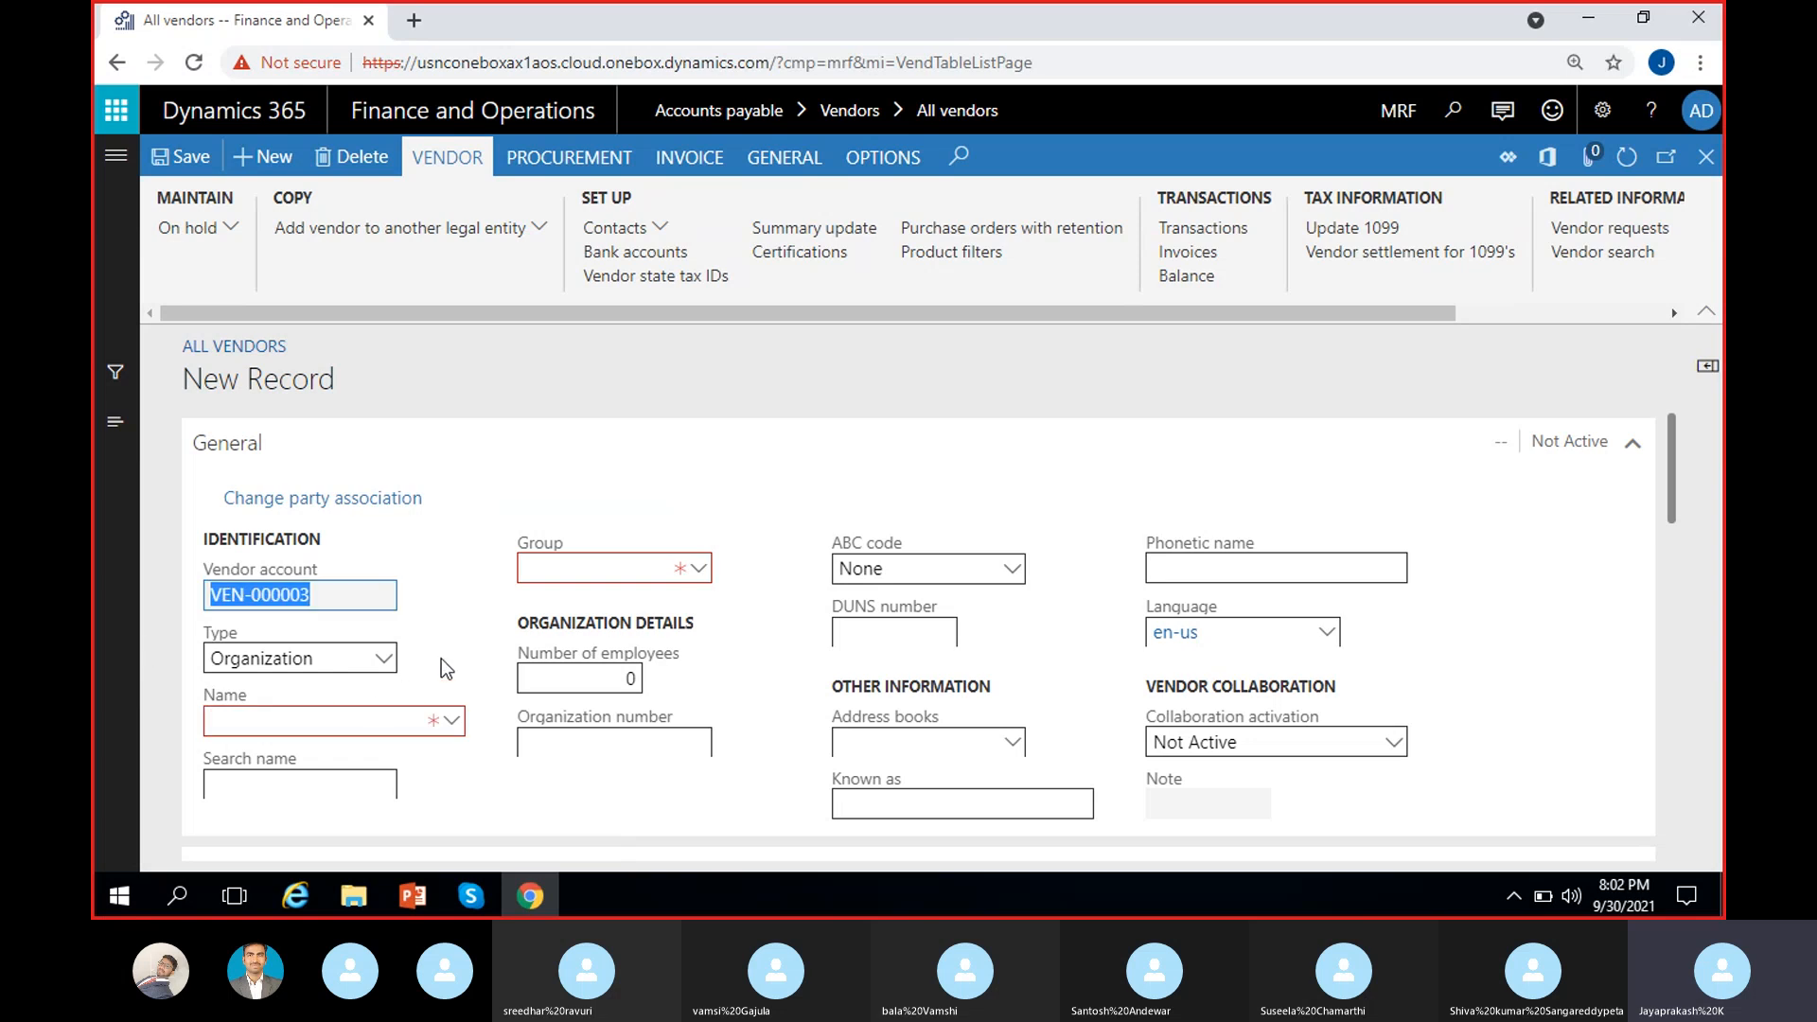
left_click(343, 721)
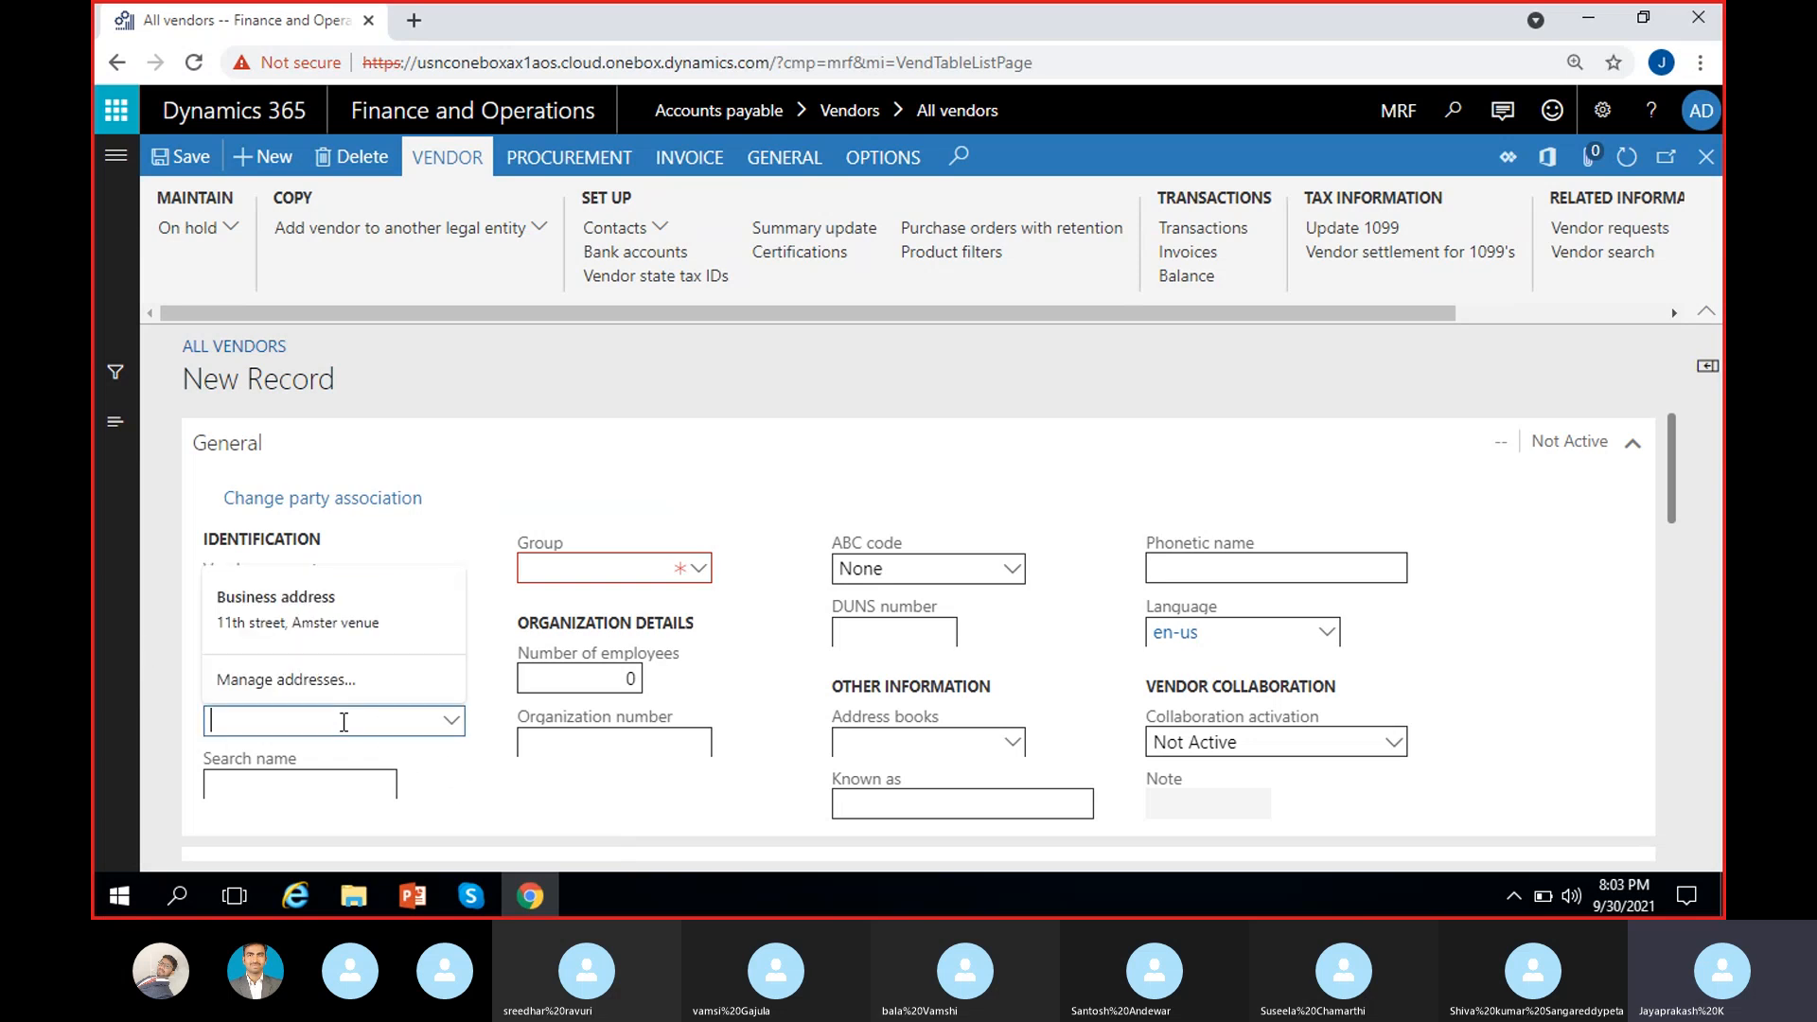
left_click(463, 768)
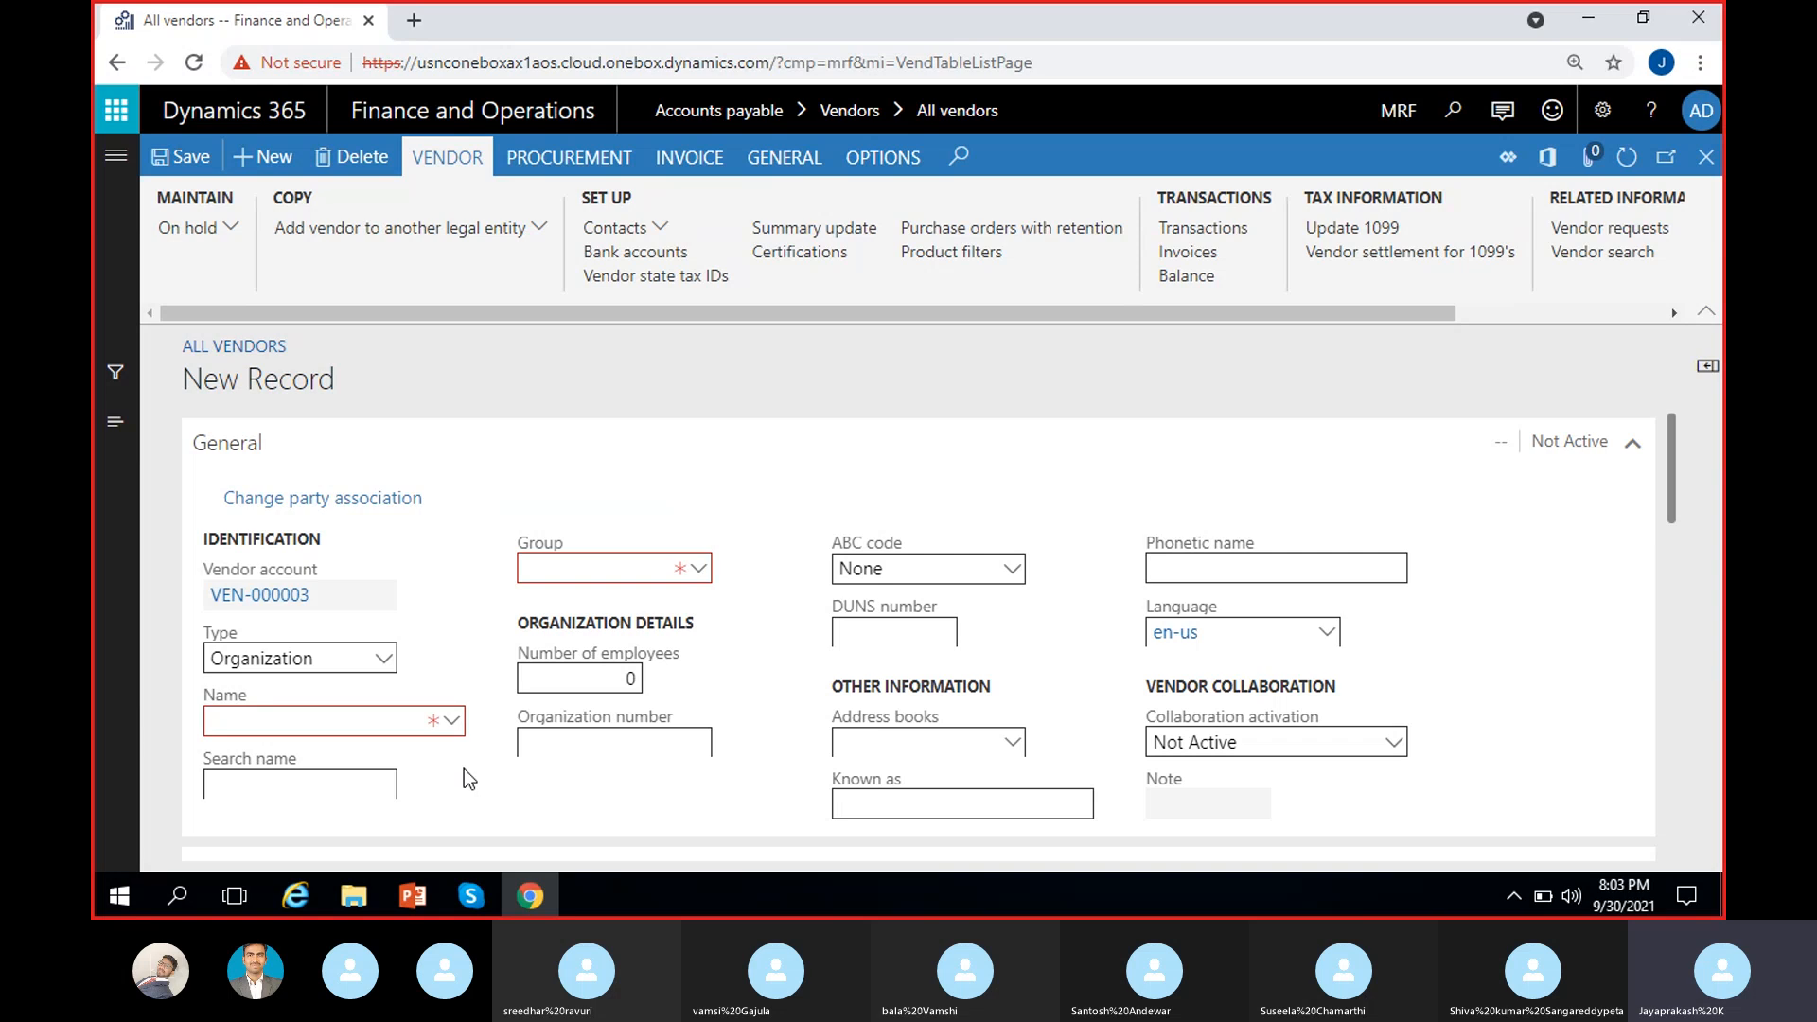
scroll(462, 767, "down", 1)
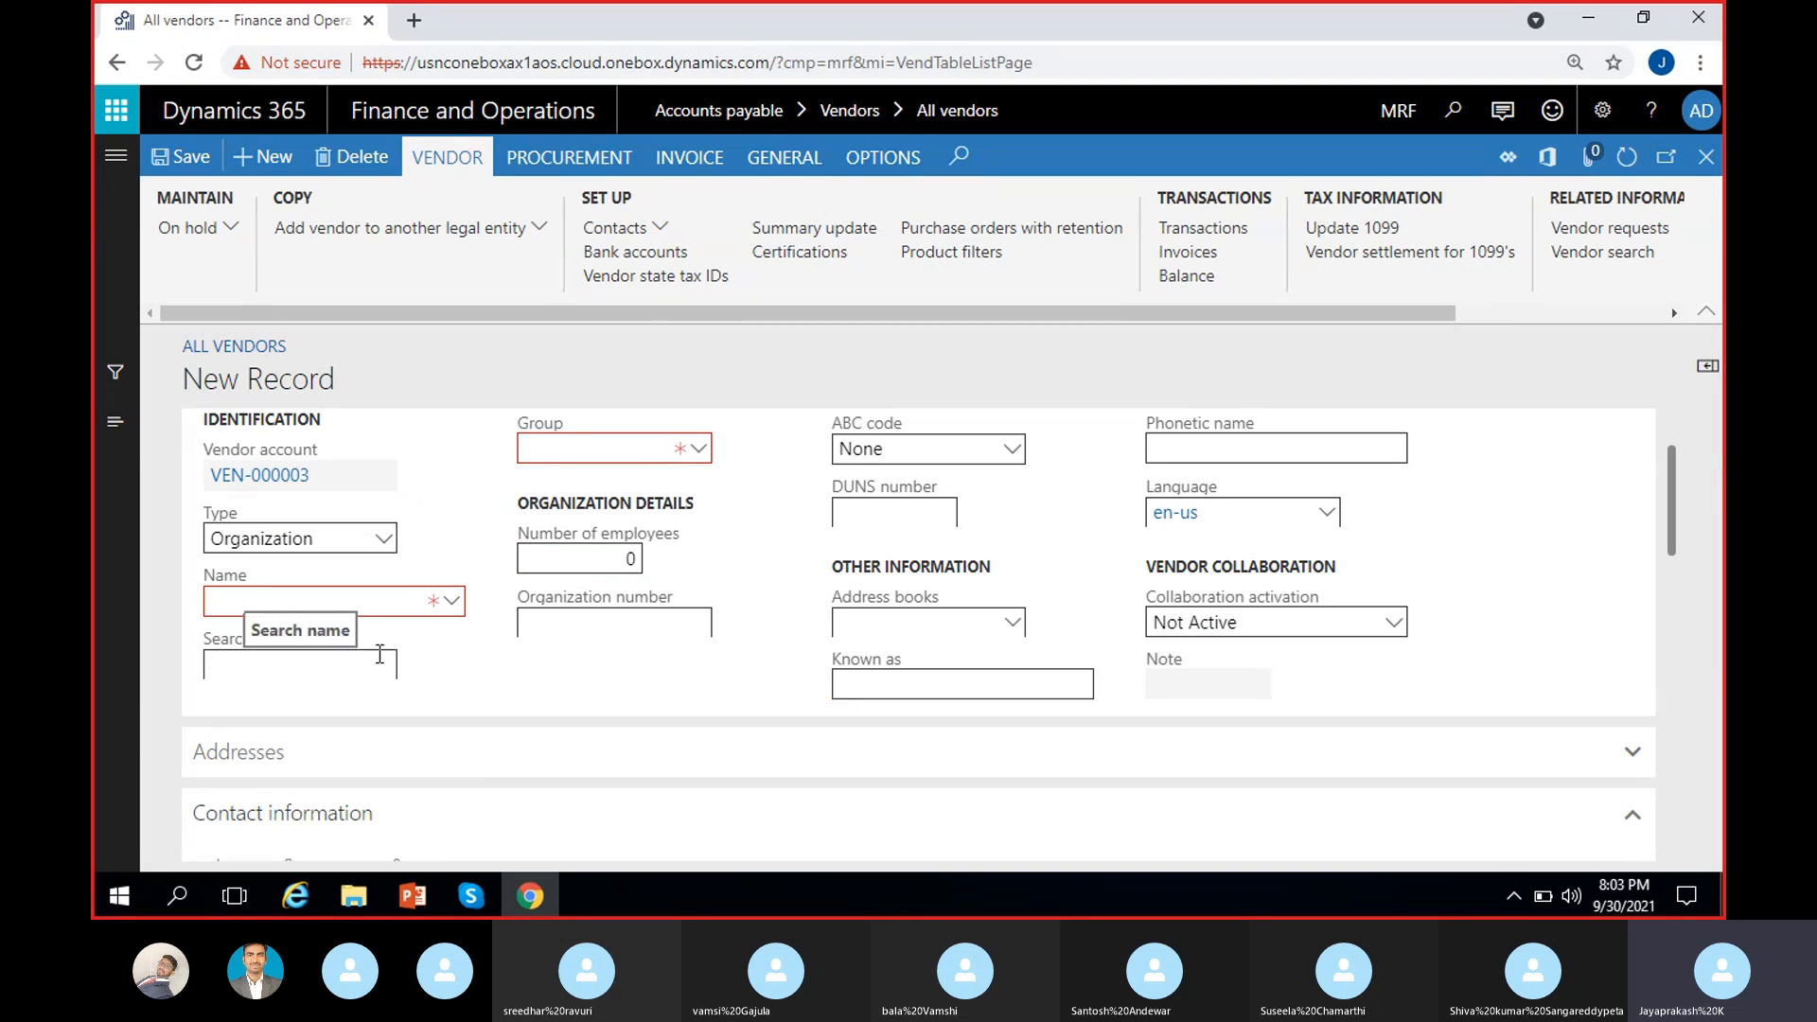
left_click(348, 611)
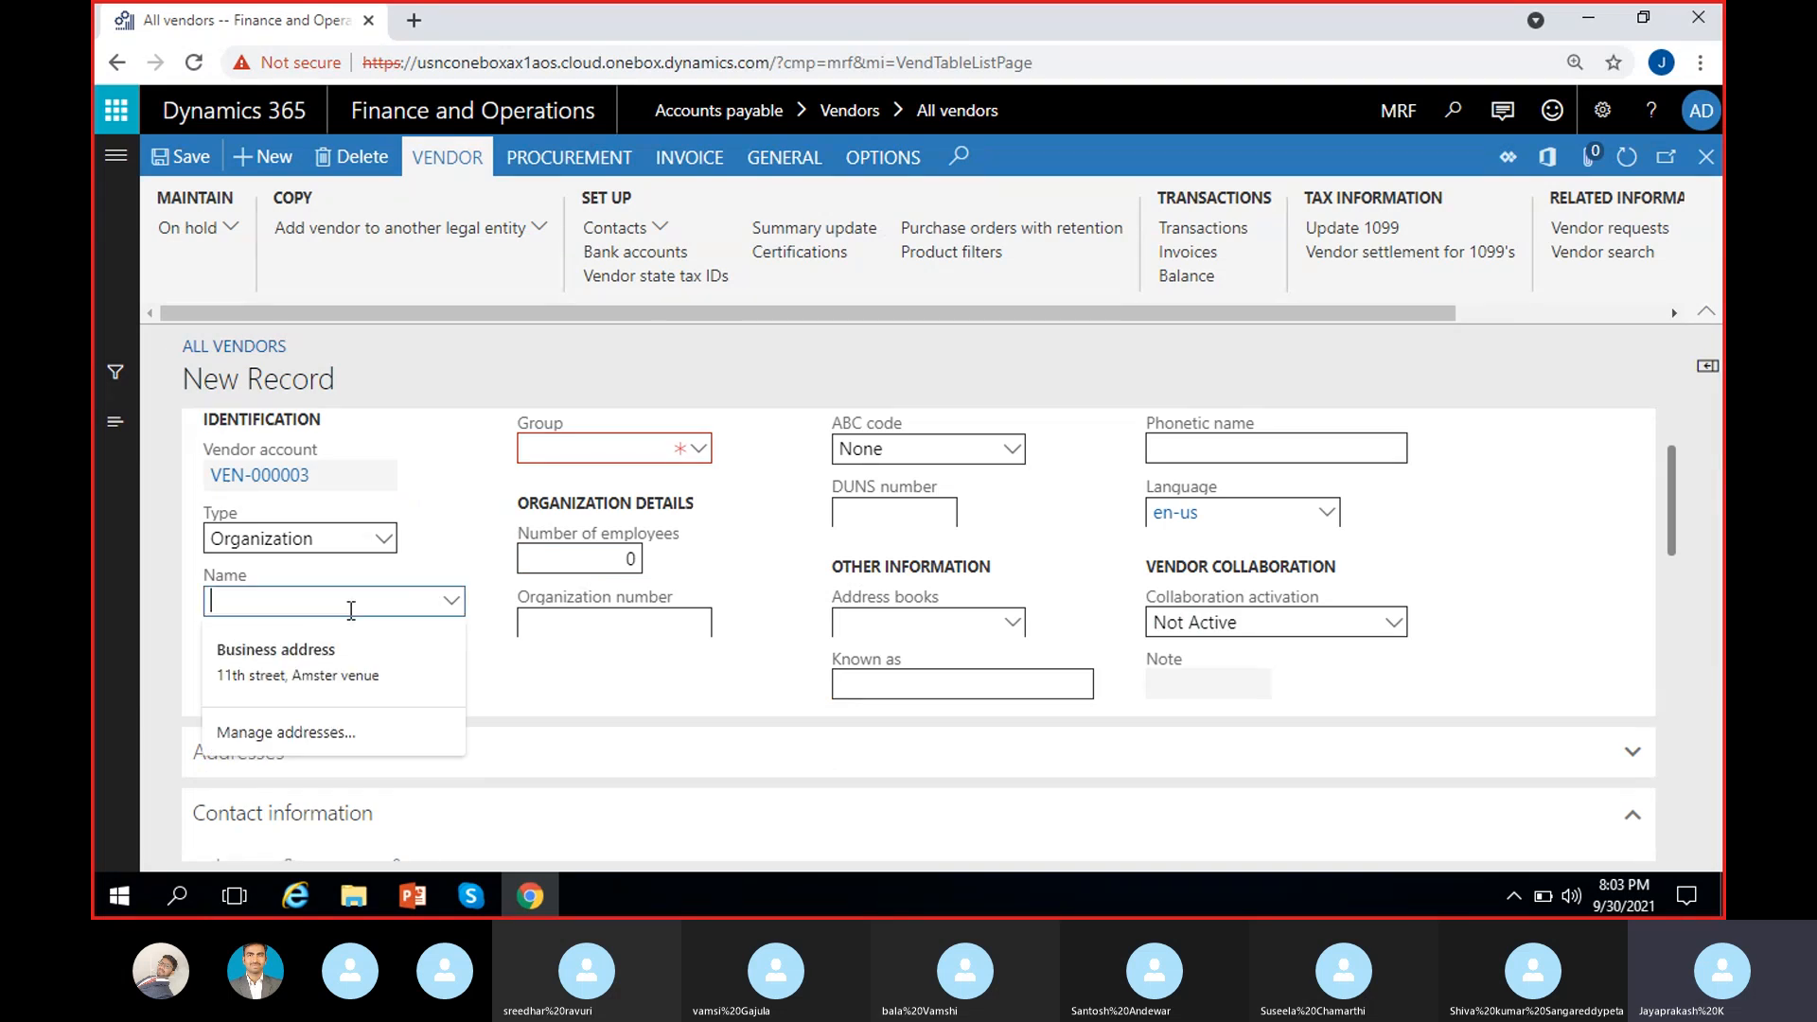
left_click(462, 667)
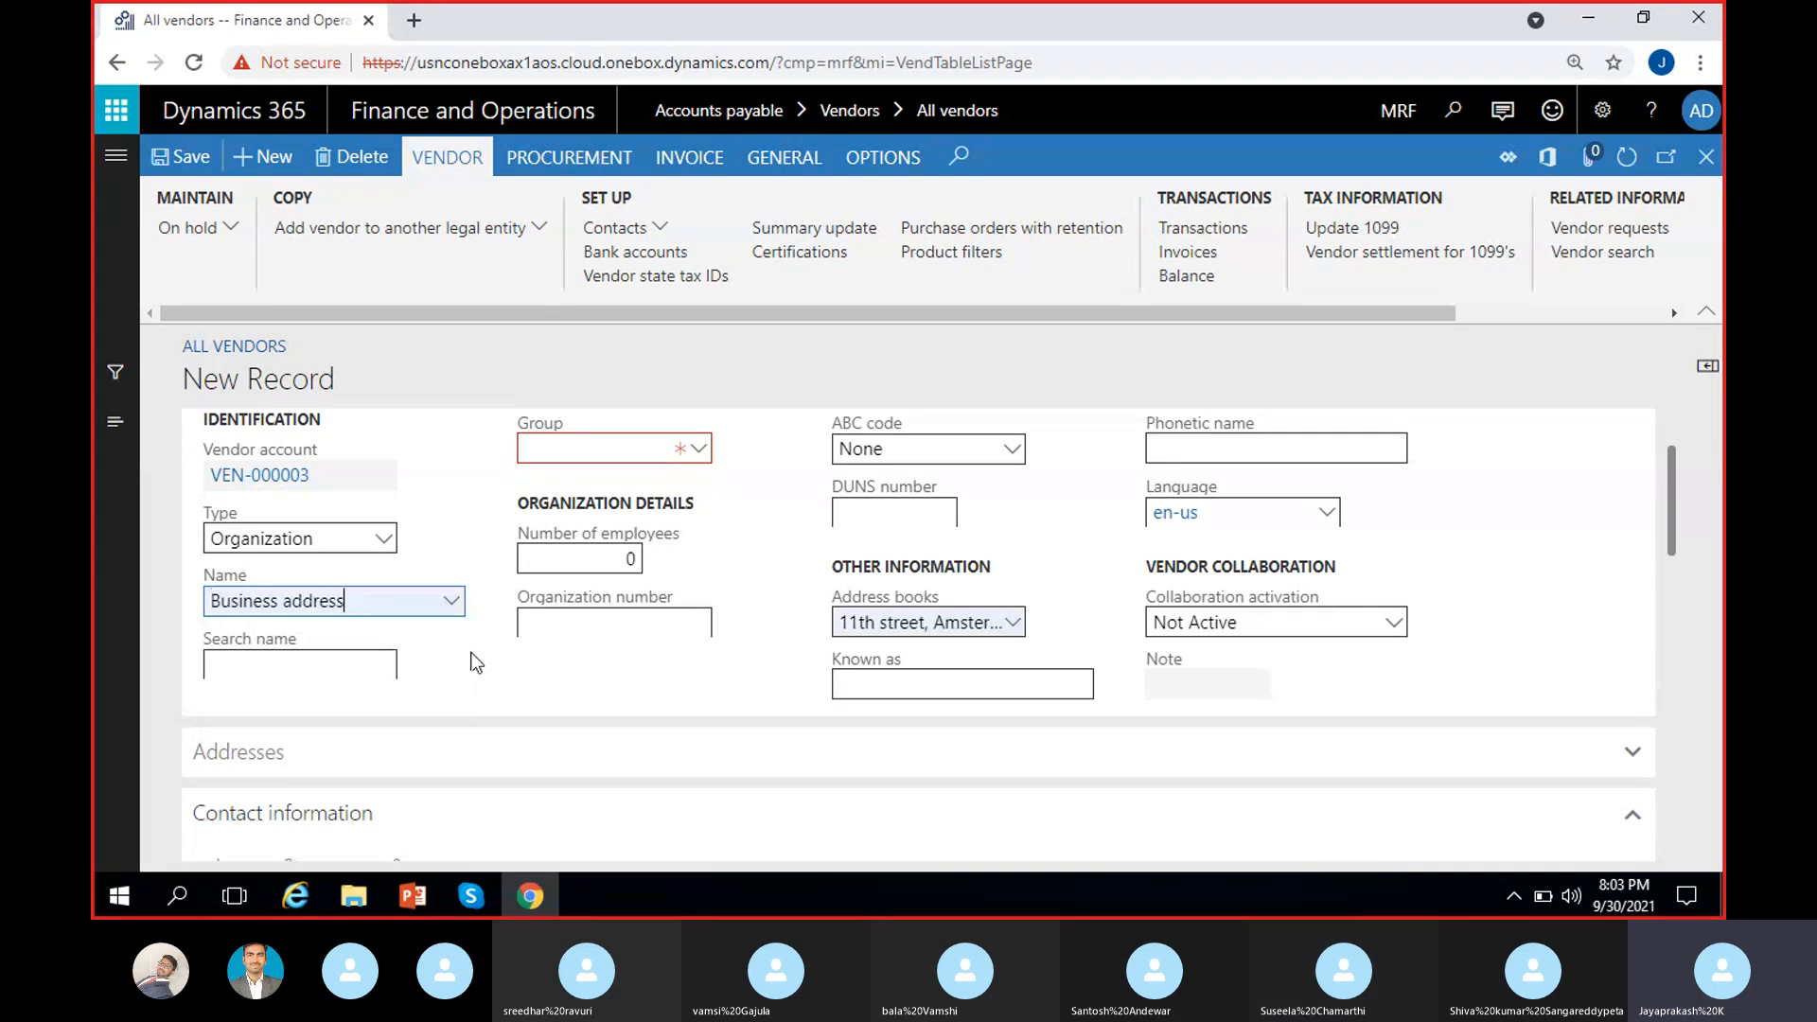
left_click_drag(371, 606, 92, 663)
key("BackSpace")
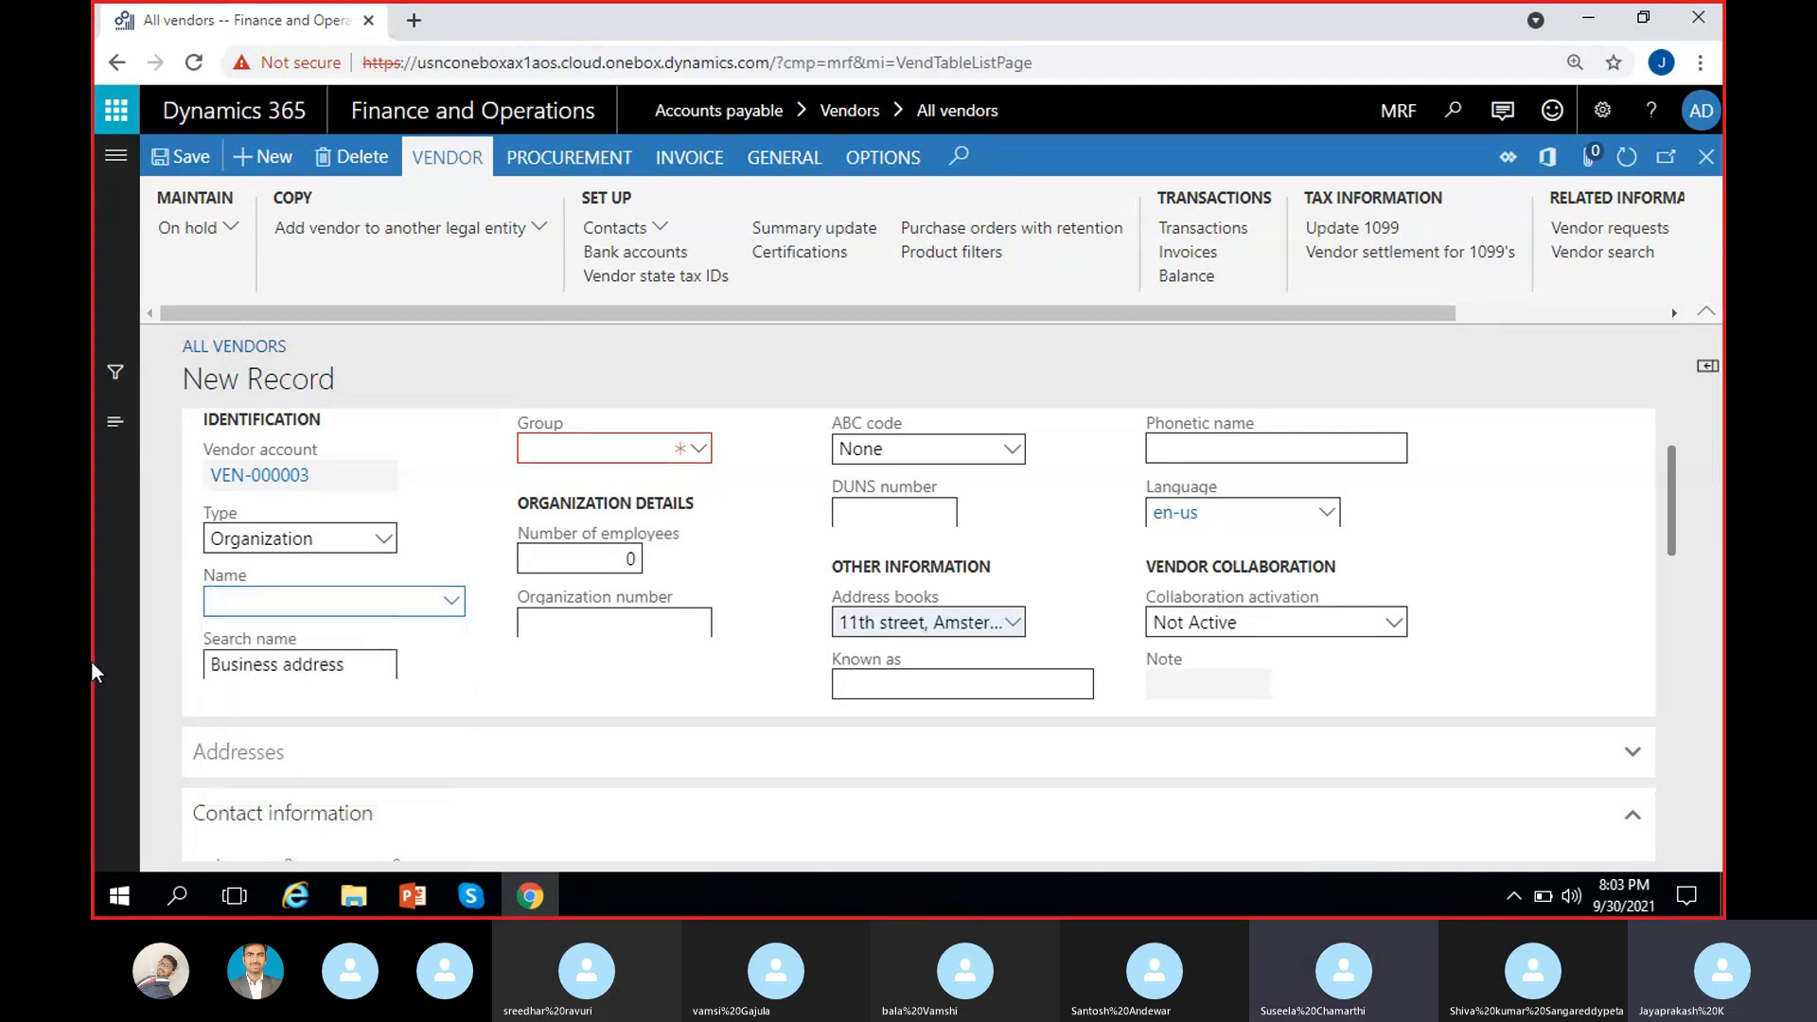
type("Tata motors")
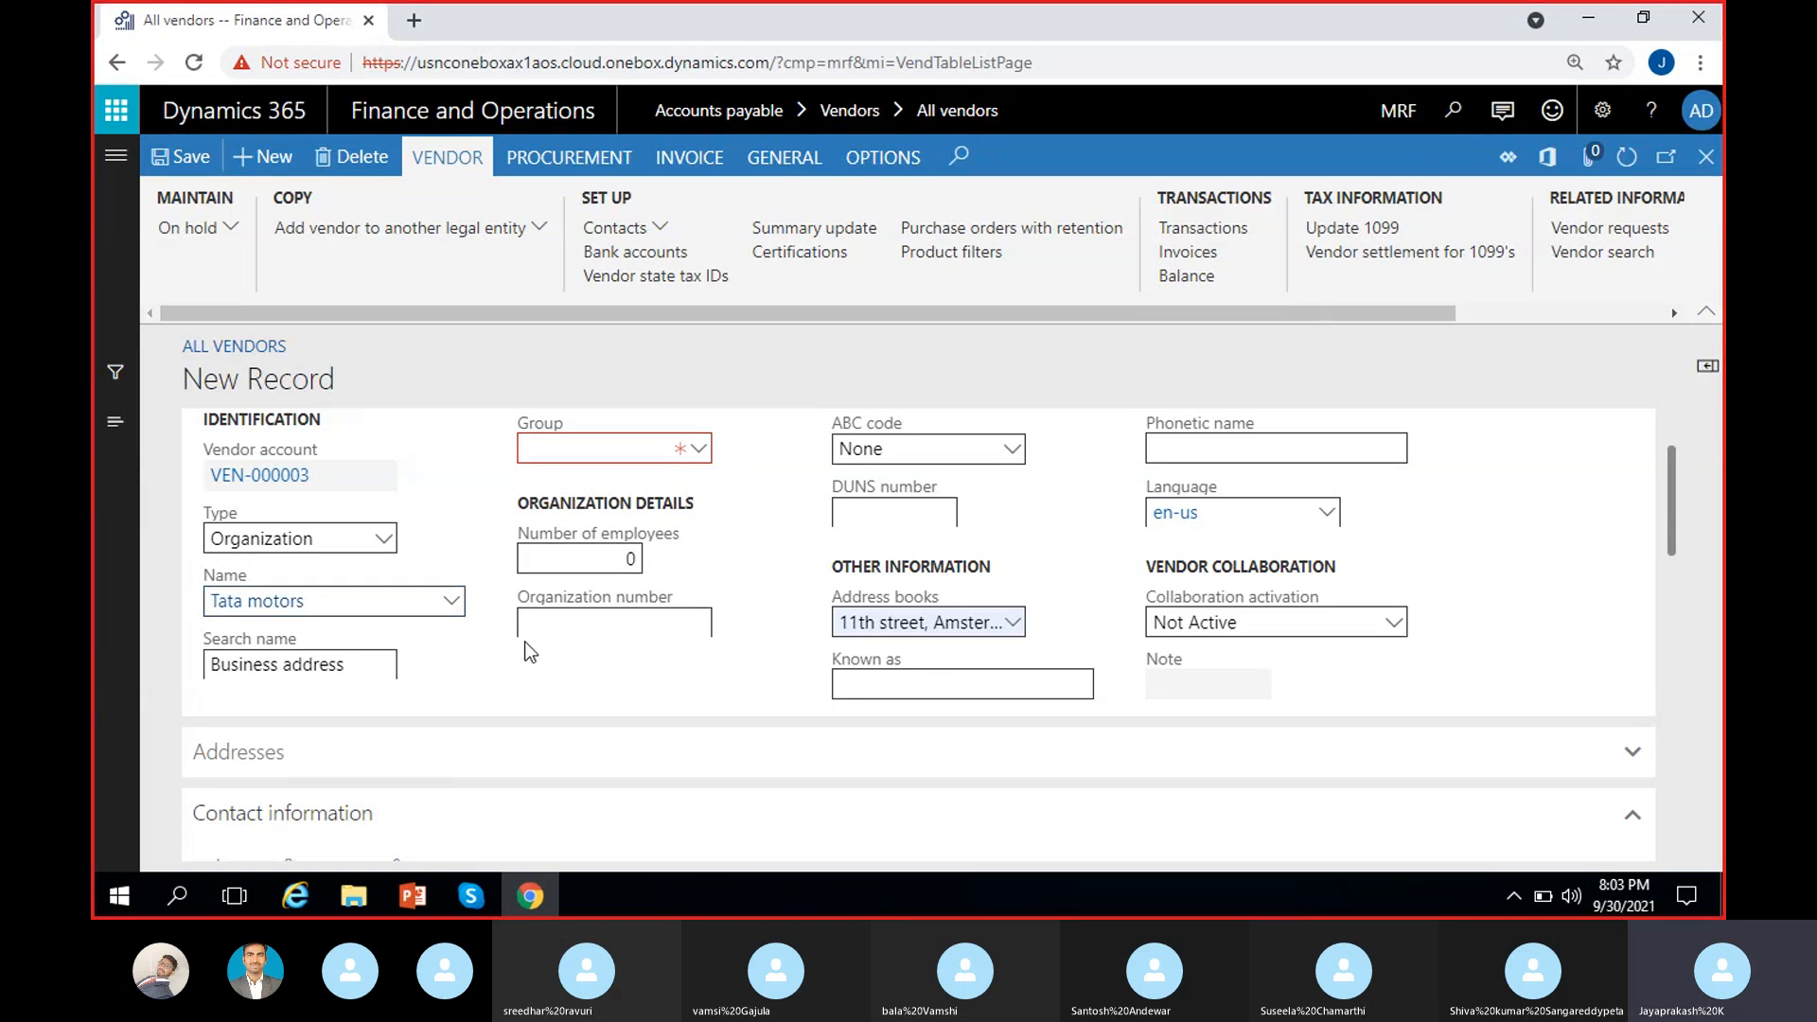
Step: Assign vendor group 02 (Foreign vendor group) and save the vendor record
left_click(708, 450)
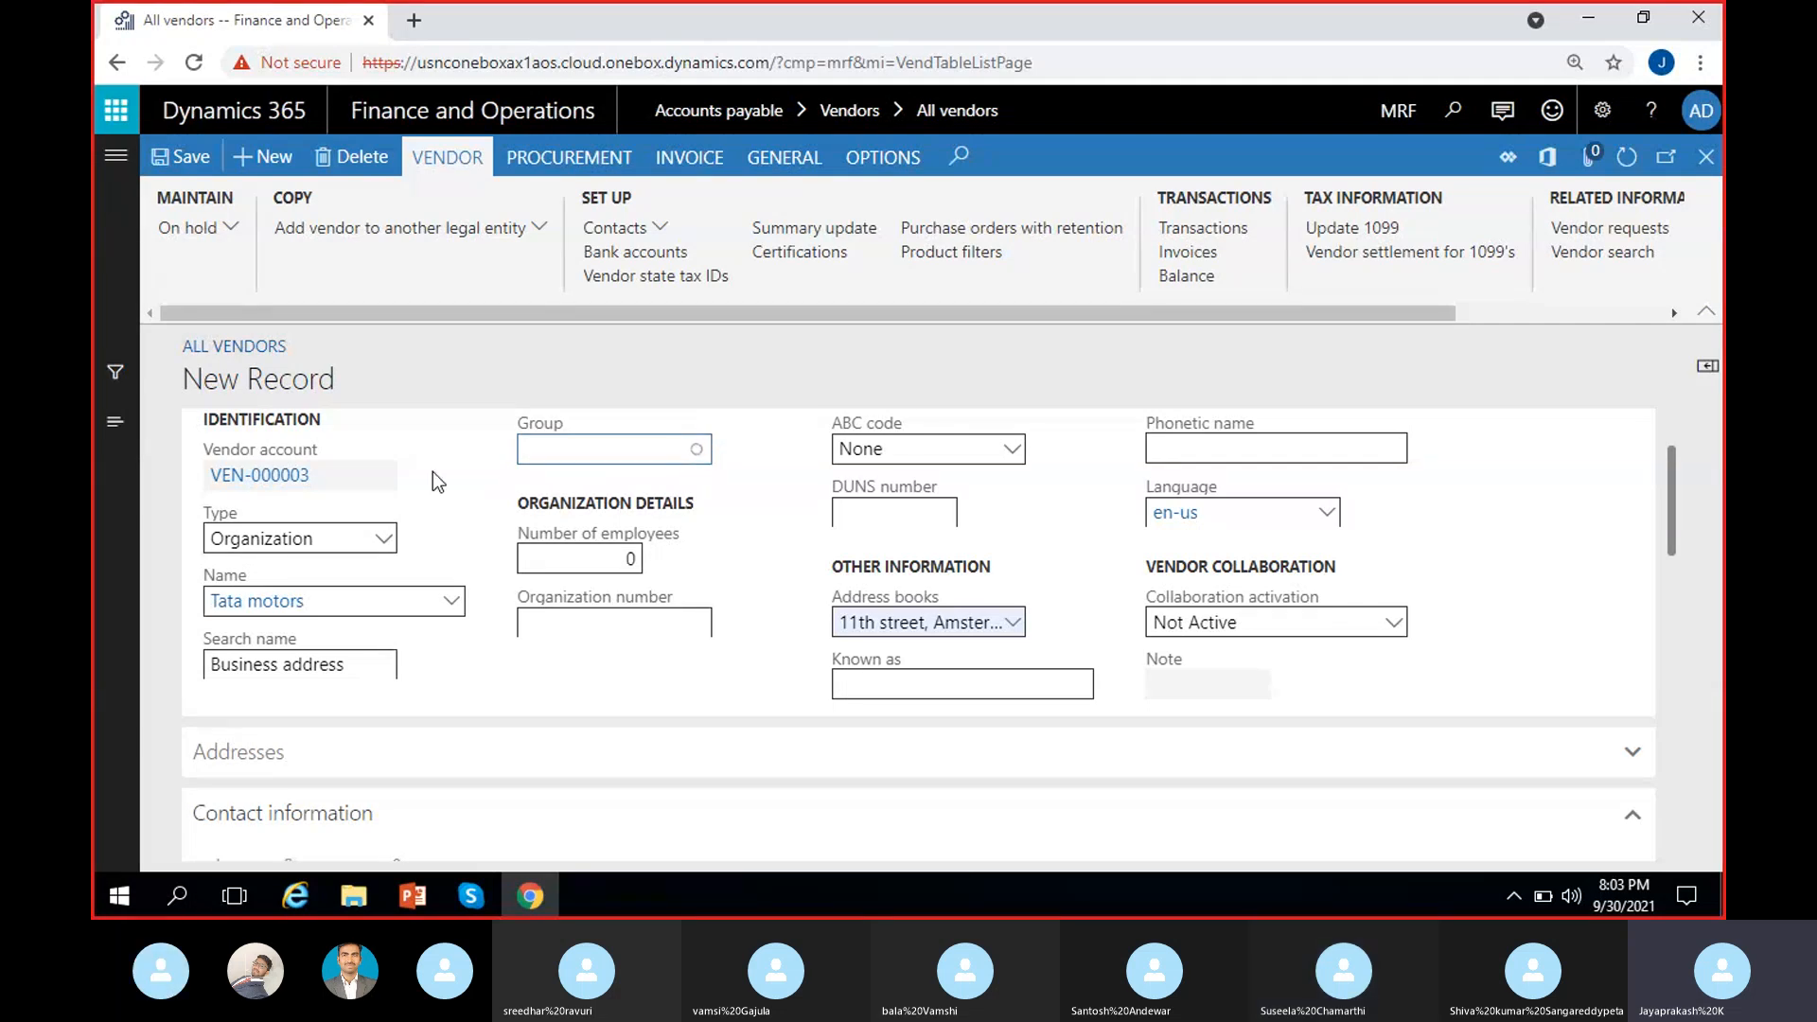
left_click(698, 453)
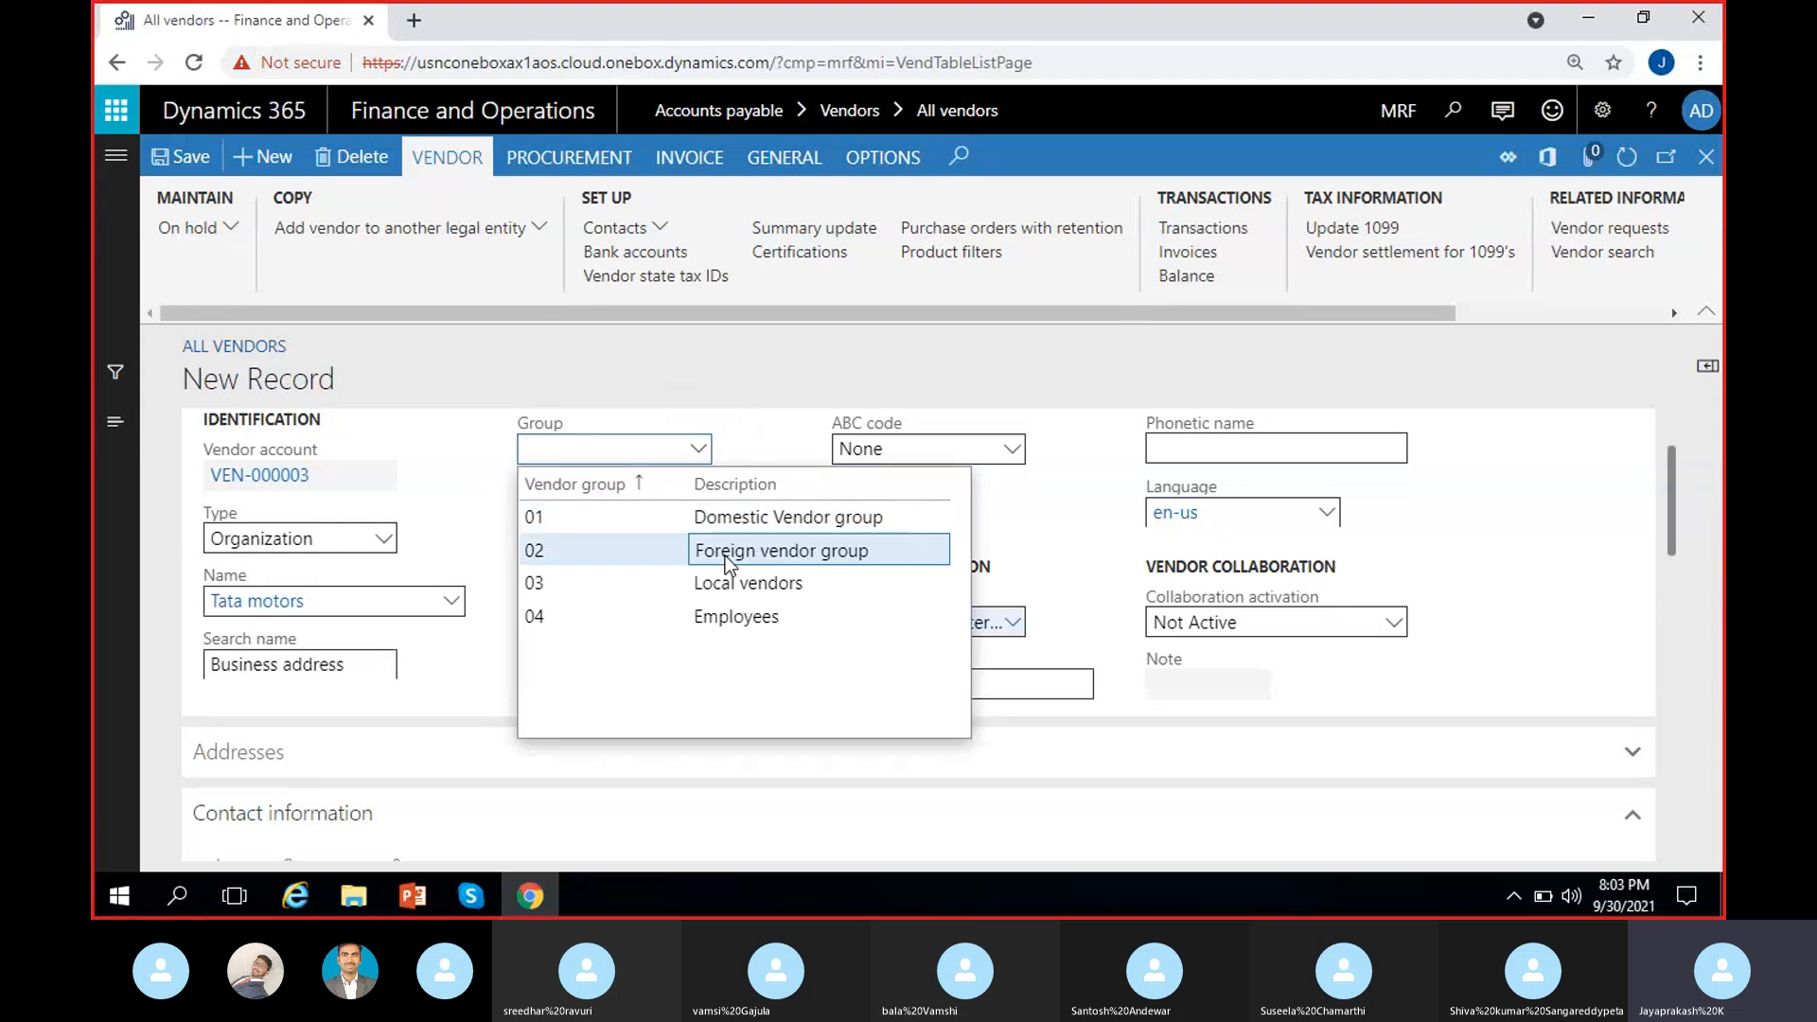
left_click(757, 556)
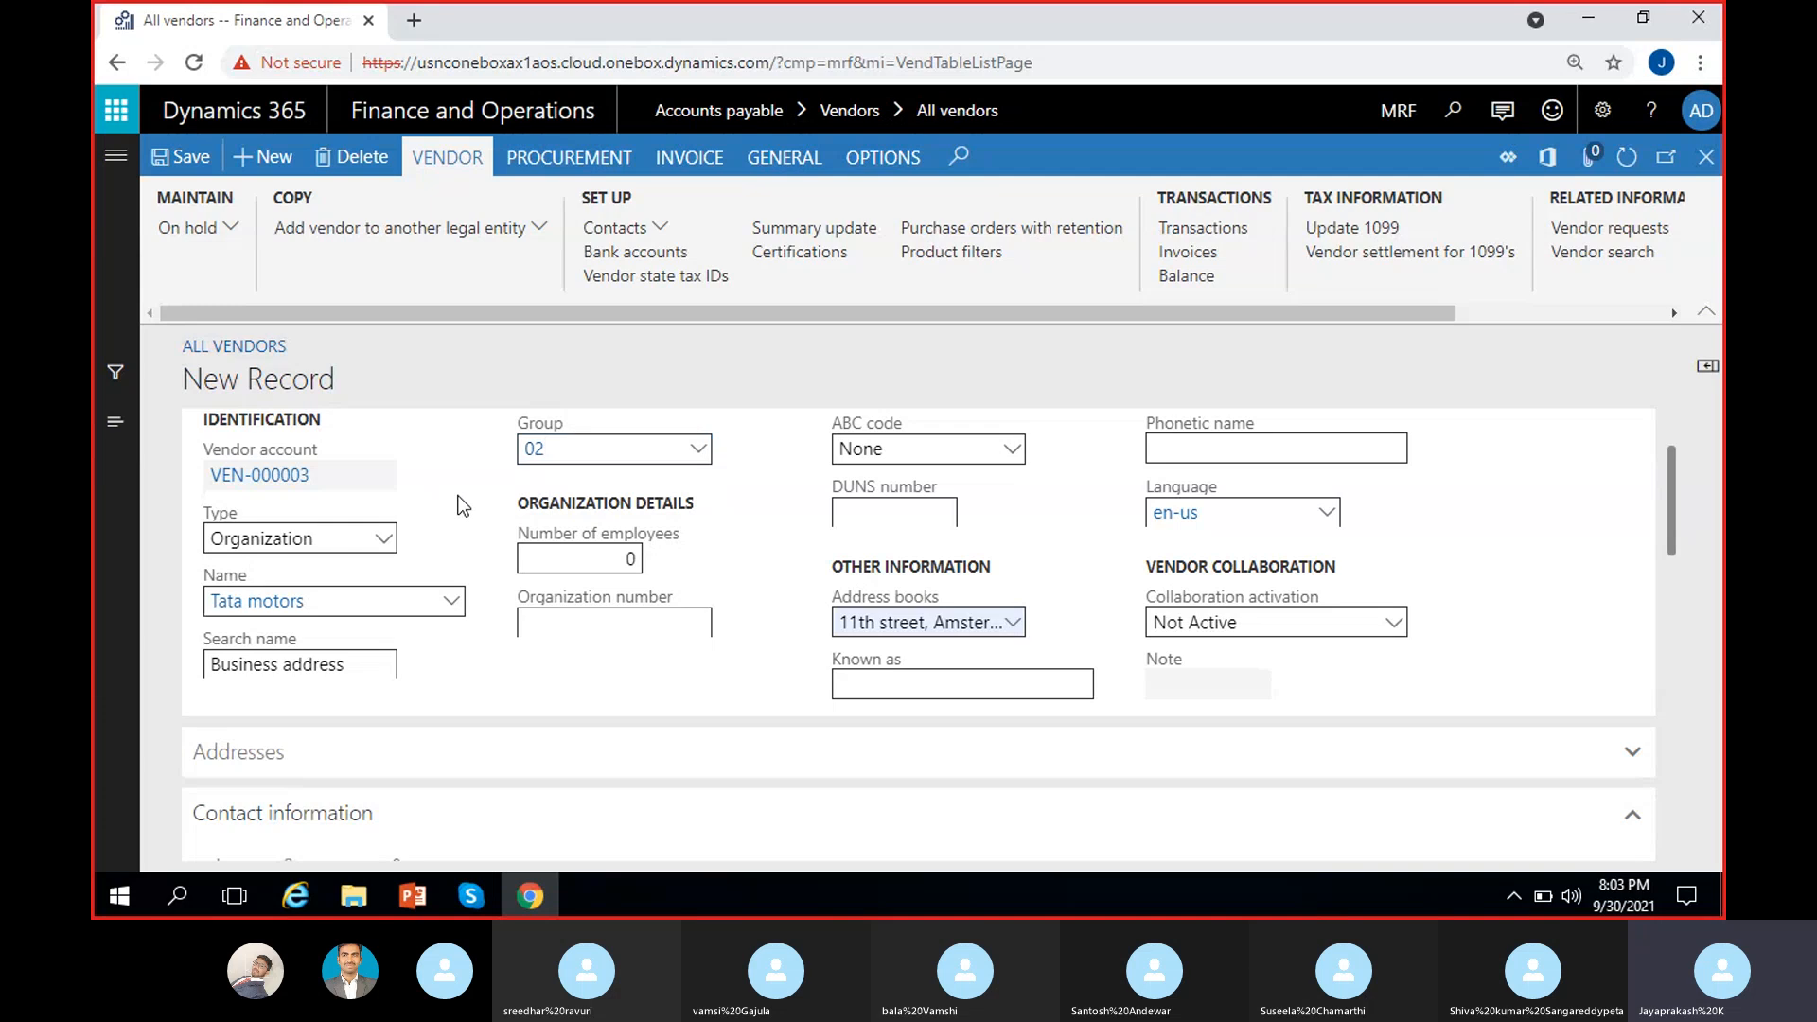
left_click(189, 161)
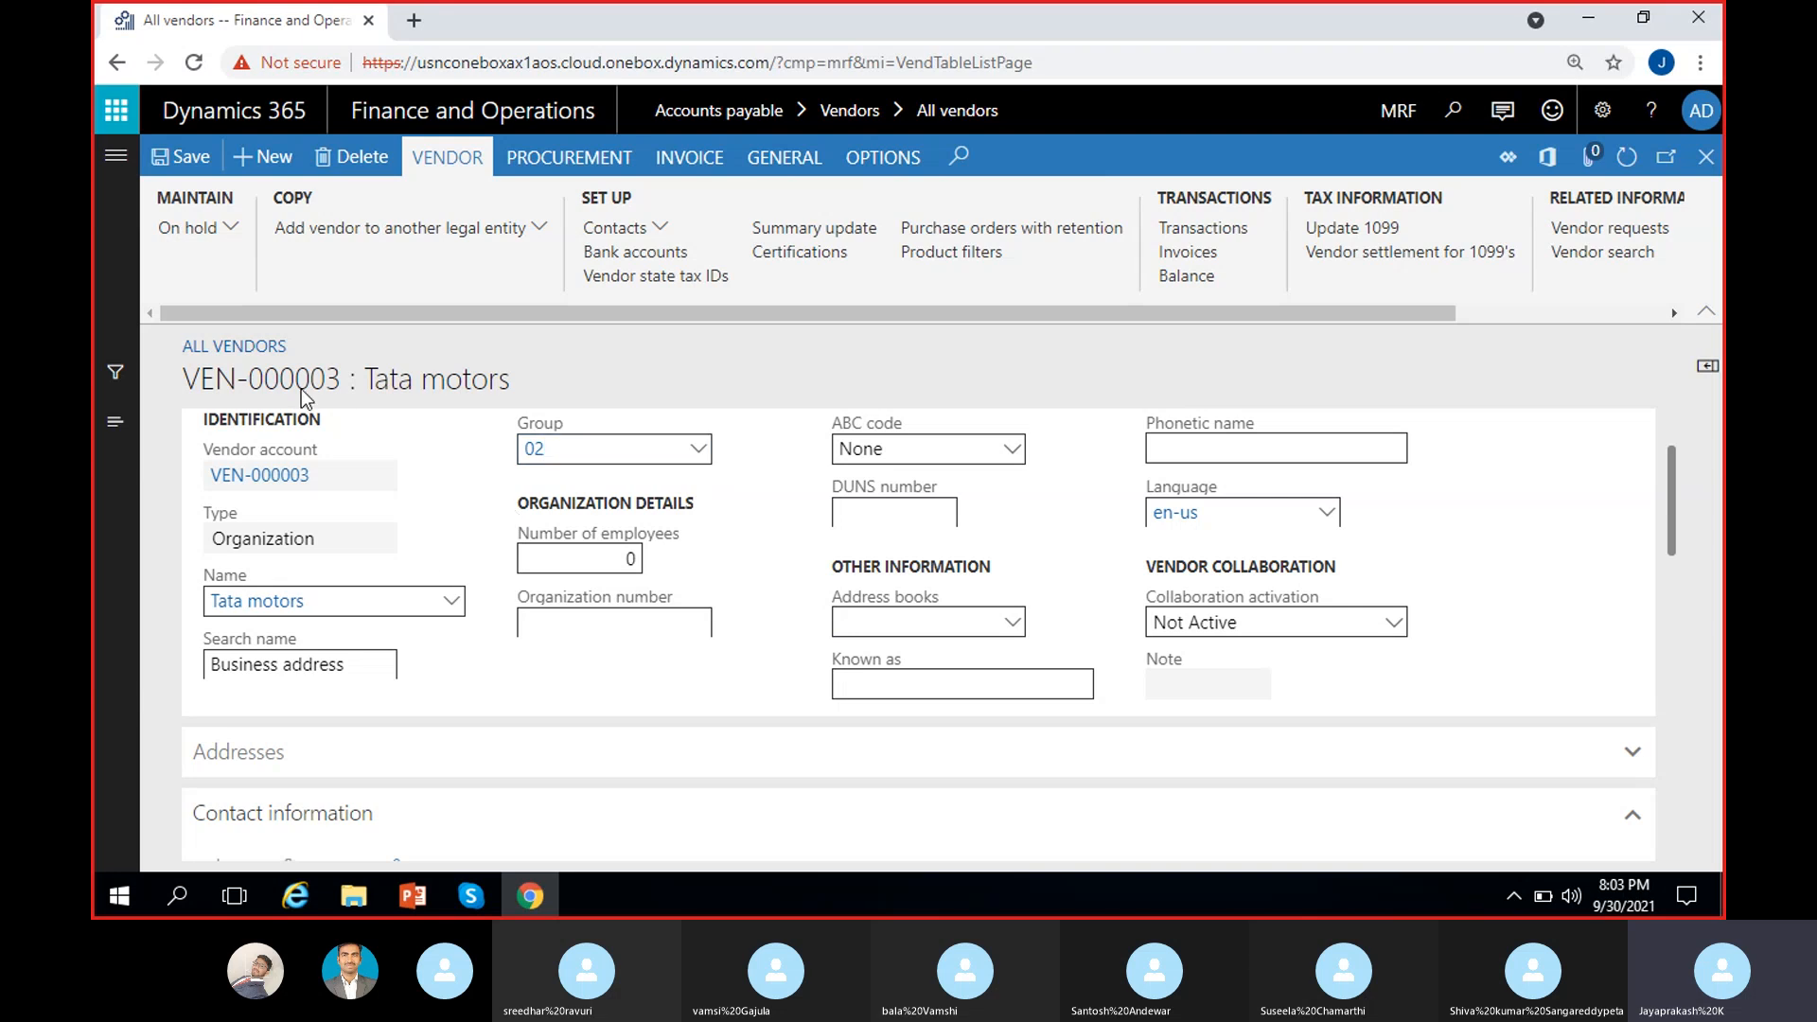
Step: Check vendor number VEN-000003 and expand the Miscellaneous details section
left_click_drag(348, 381, 168, 405)
left_click(471, 374)
scroll(532, 626, "down", 7)
scroll(531, 626, "down", 4)
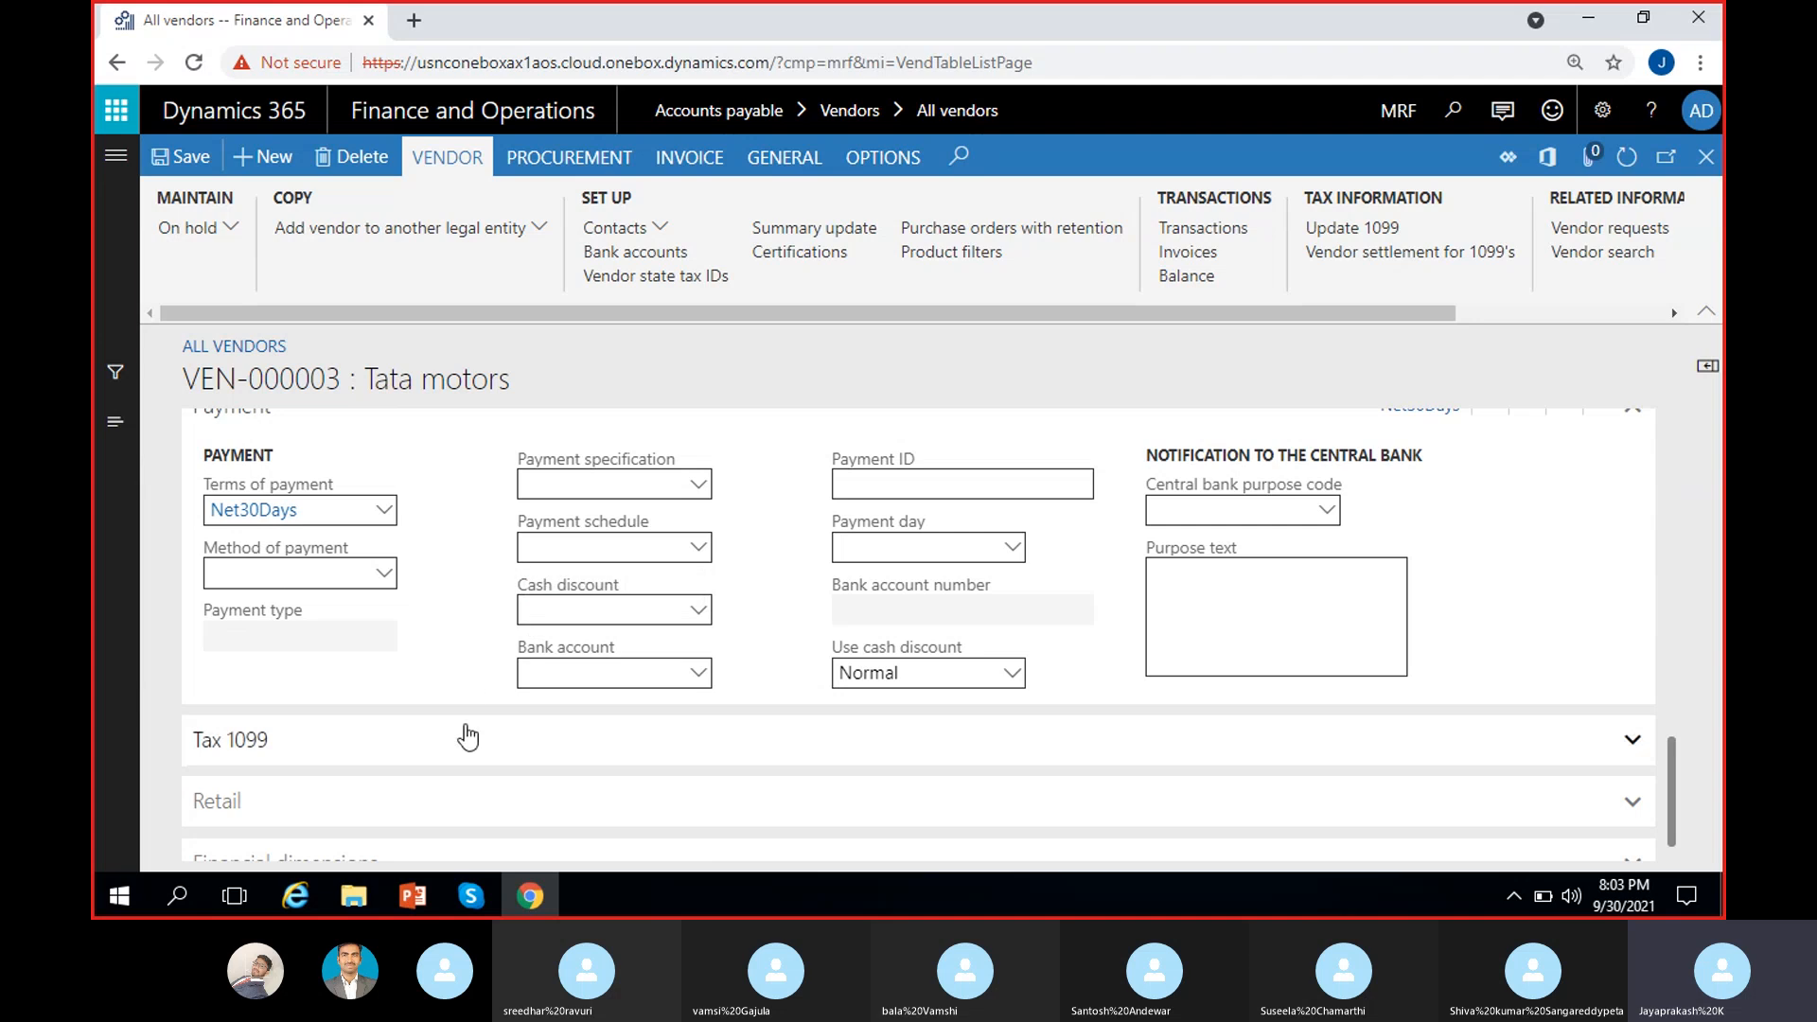
scroll(466, 724, "up", 1)
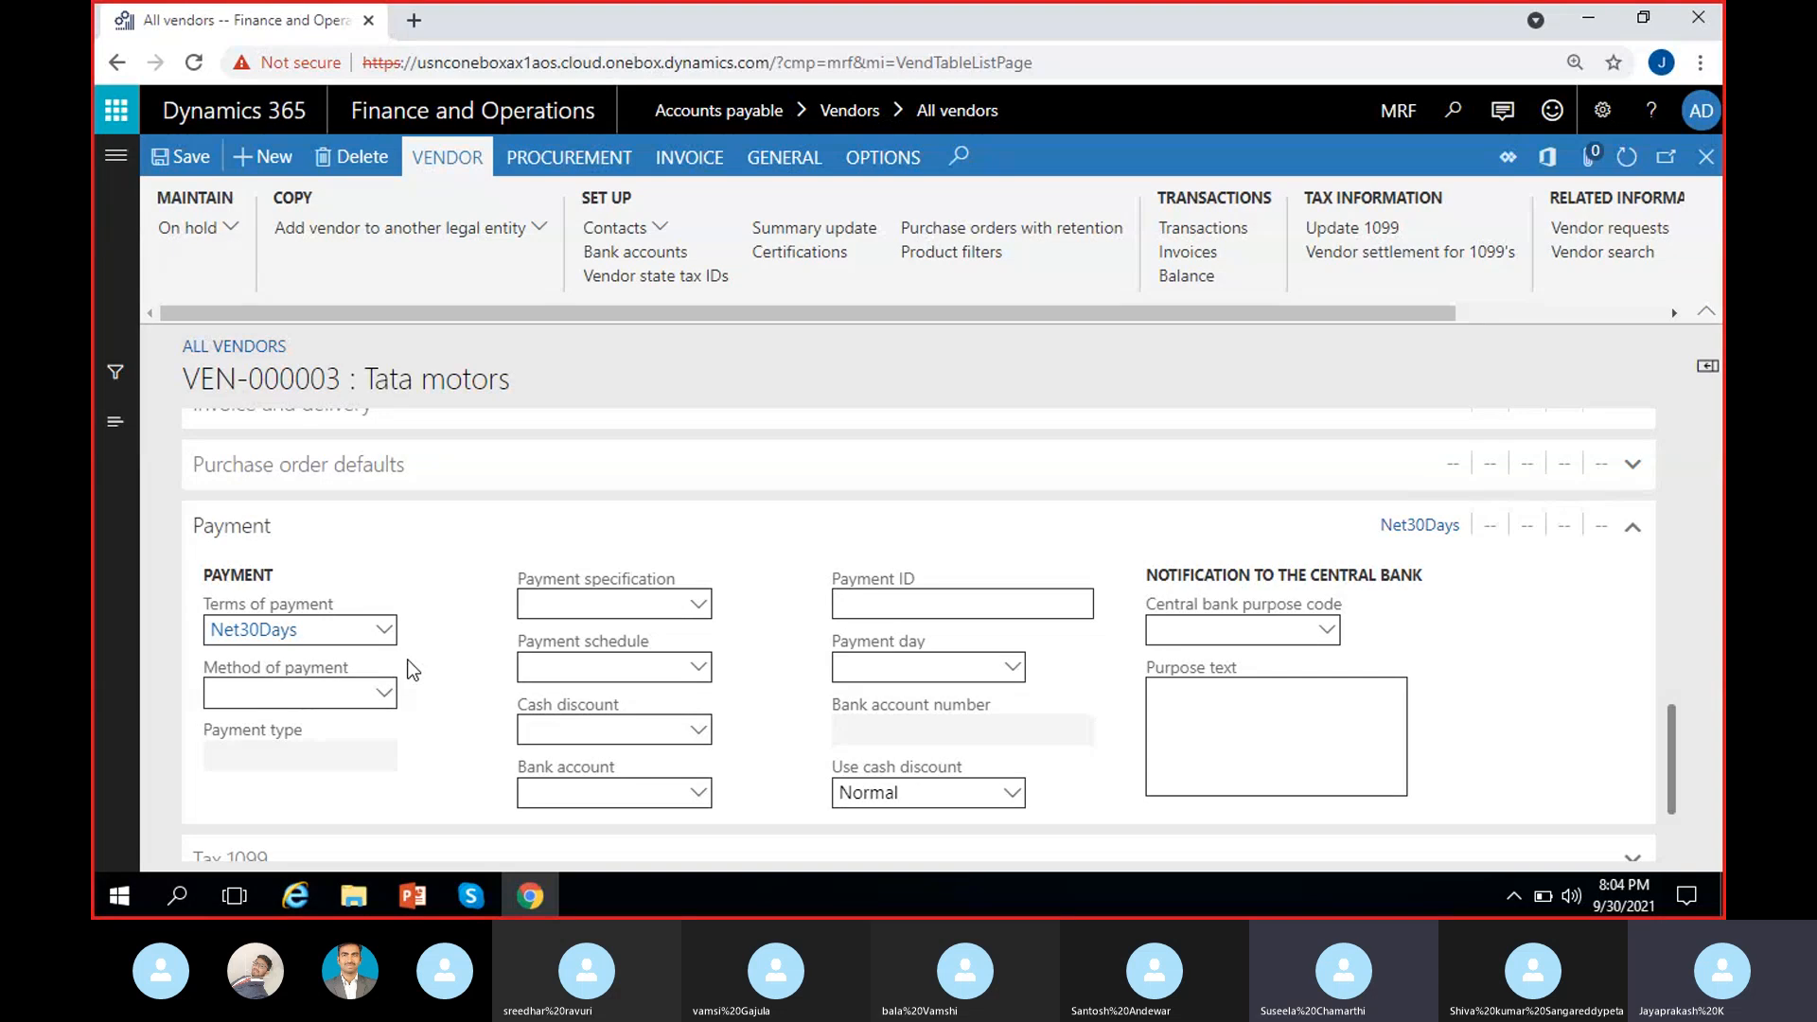
scroll(411, 670, "up", 3)
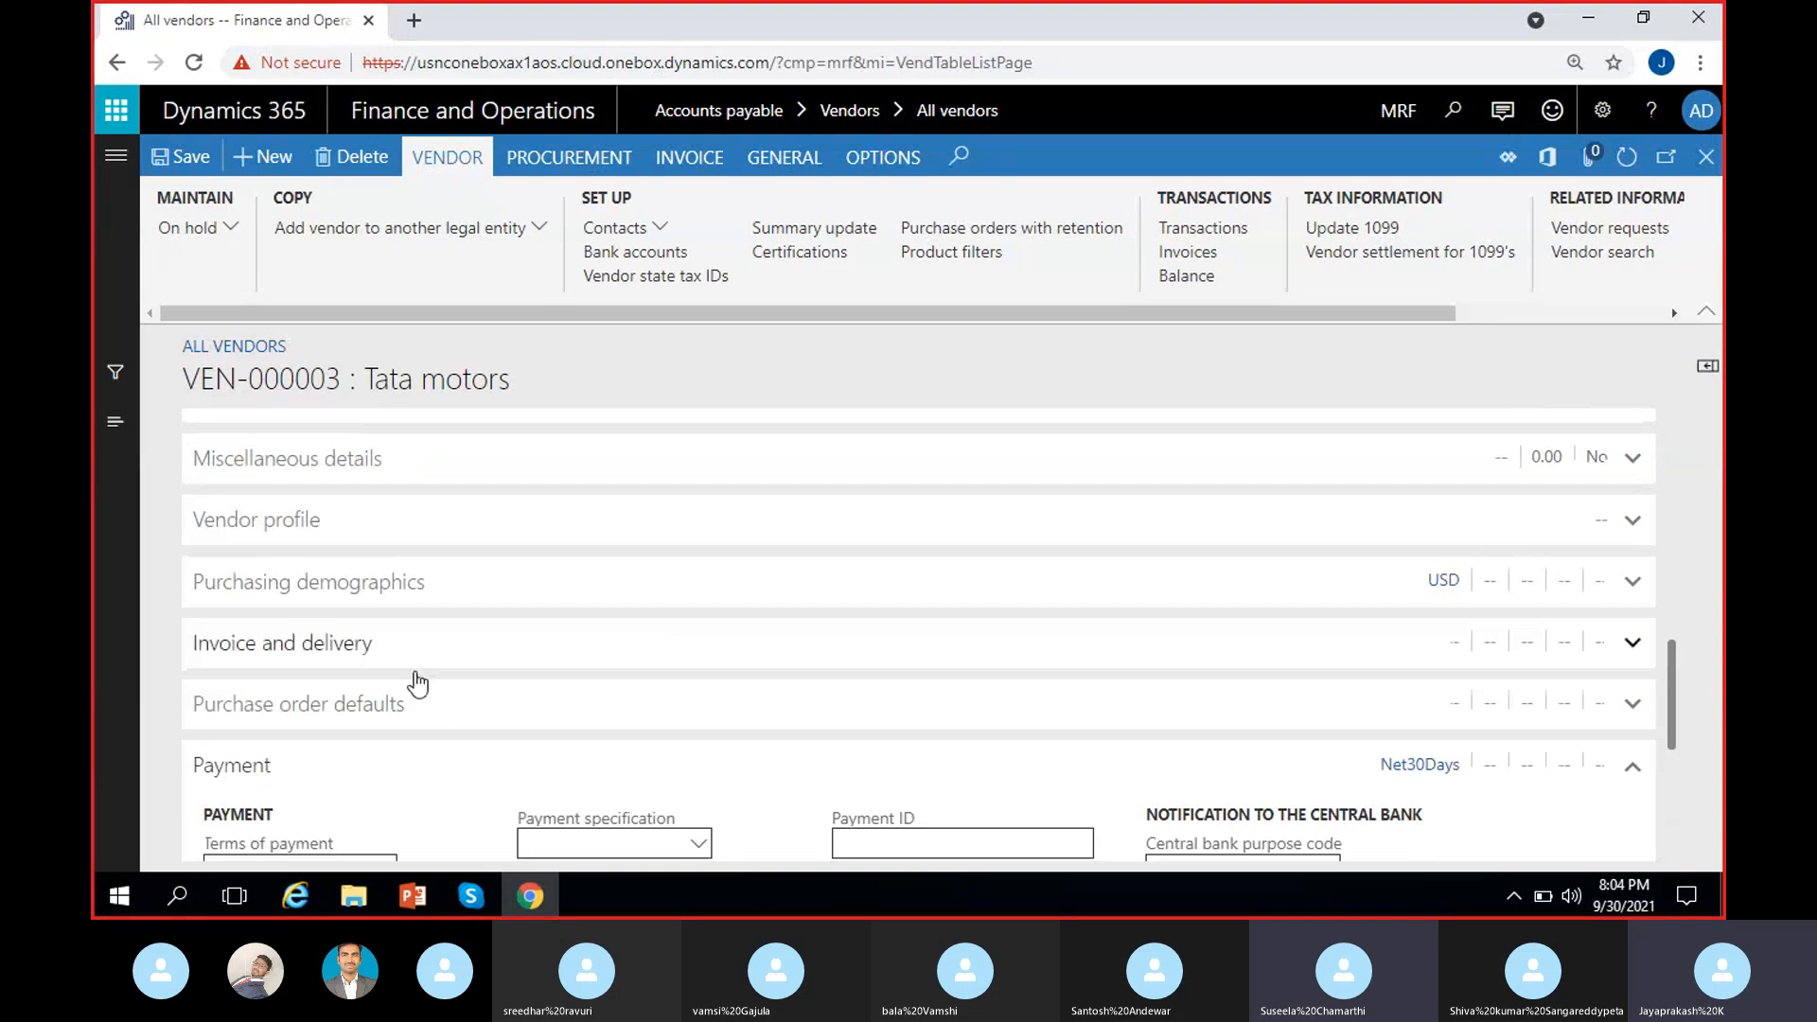
left_click(378, 461)
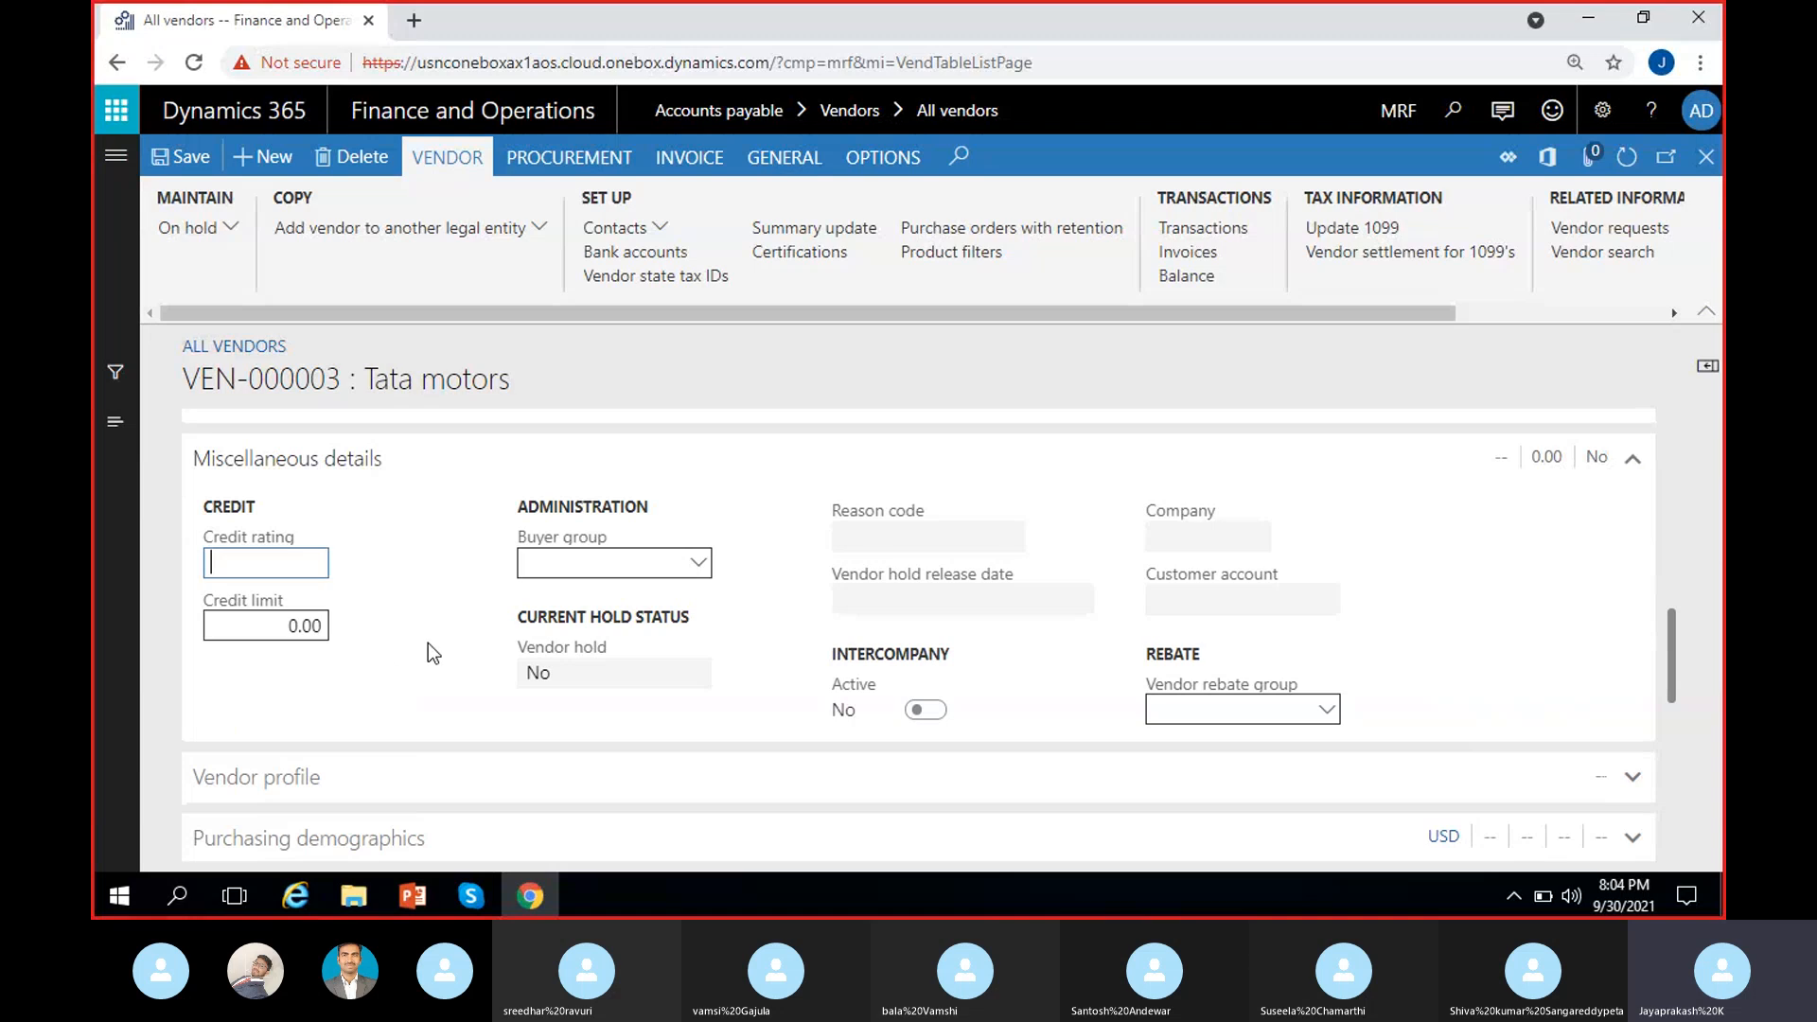
Step: Set the purchasing currency to INR under Purchasing demographics
scroll(412, 614, "down", 3)
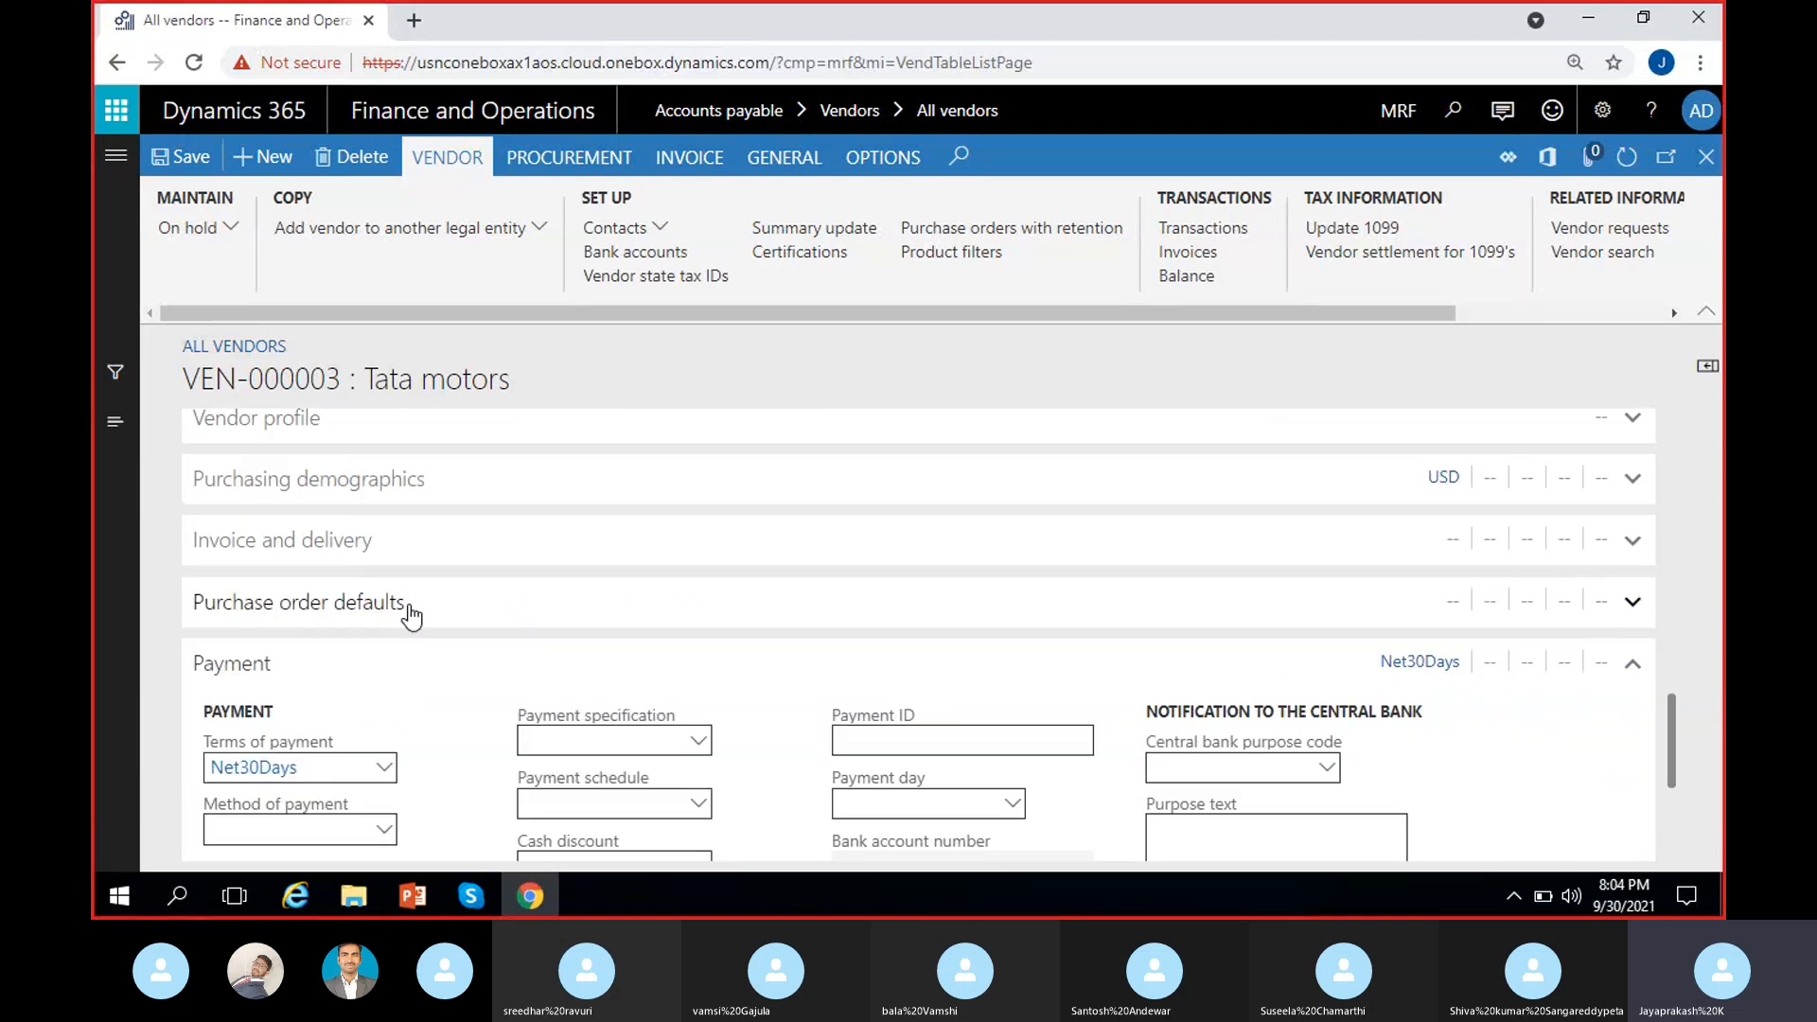
left_click(423, 481)
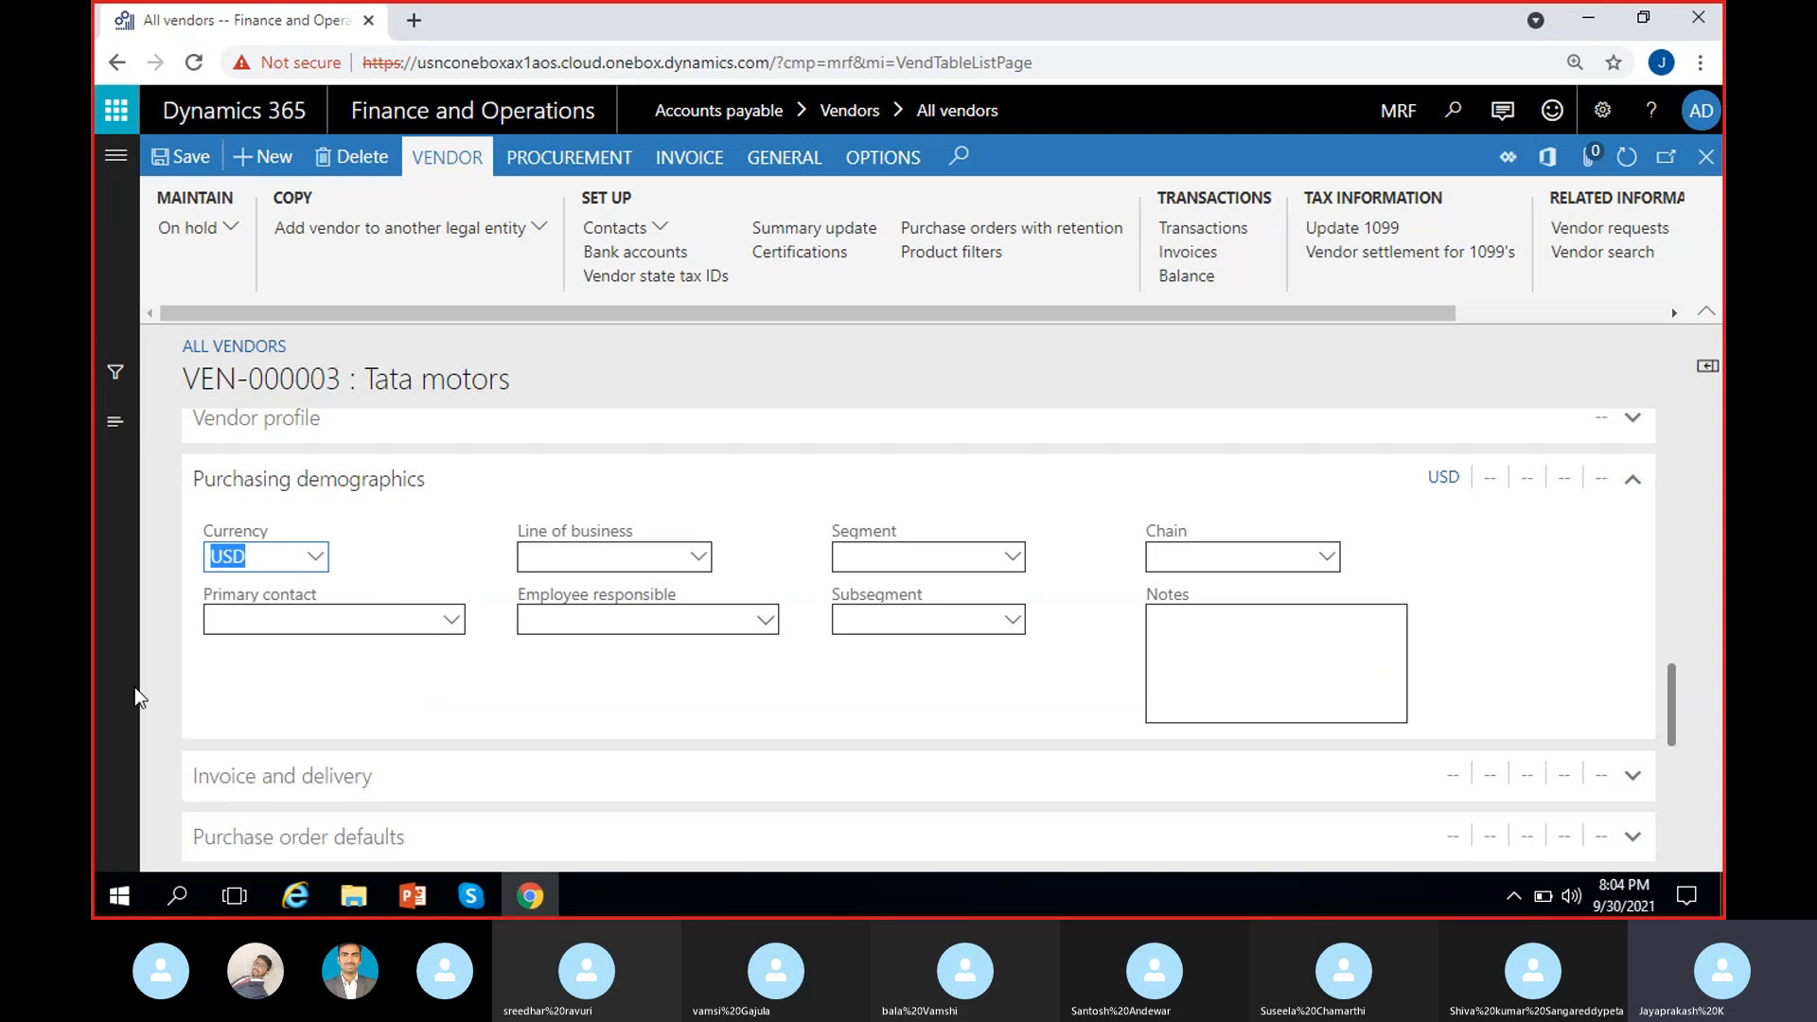
type("inr")
left_click(165, 575)
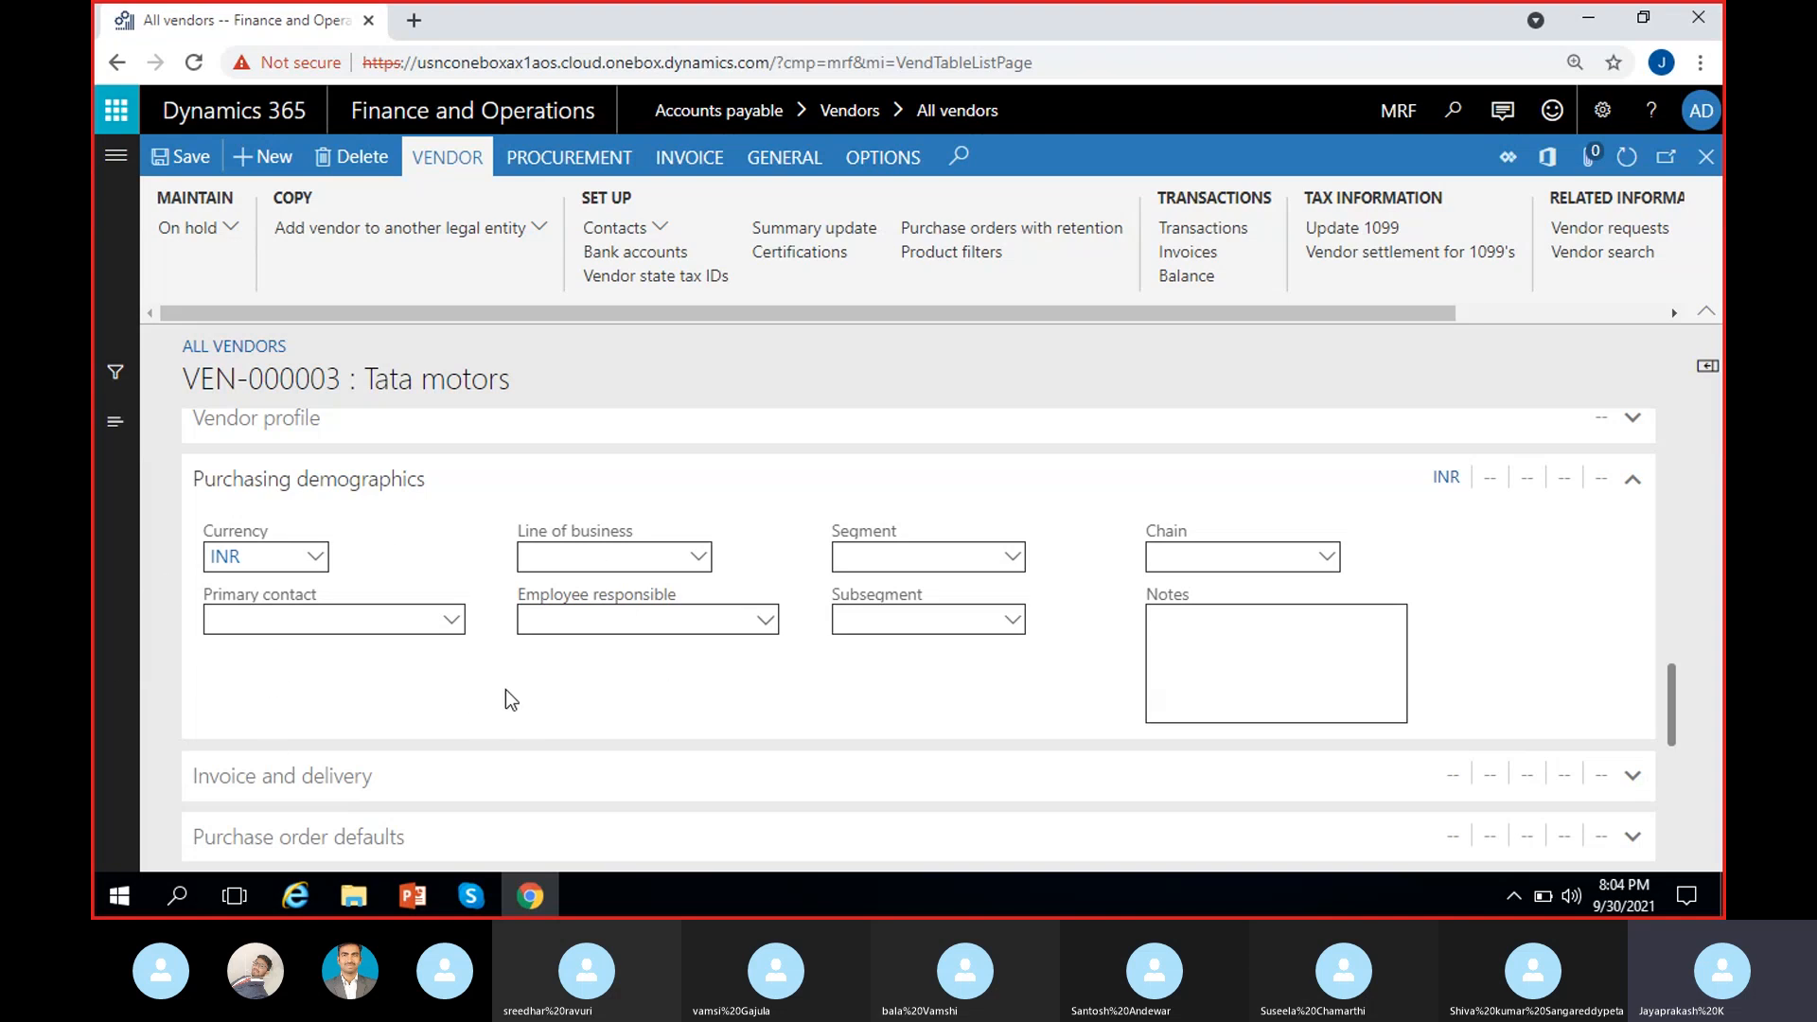
scroll(505, 689, "up", 15)
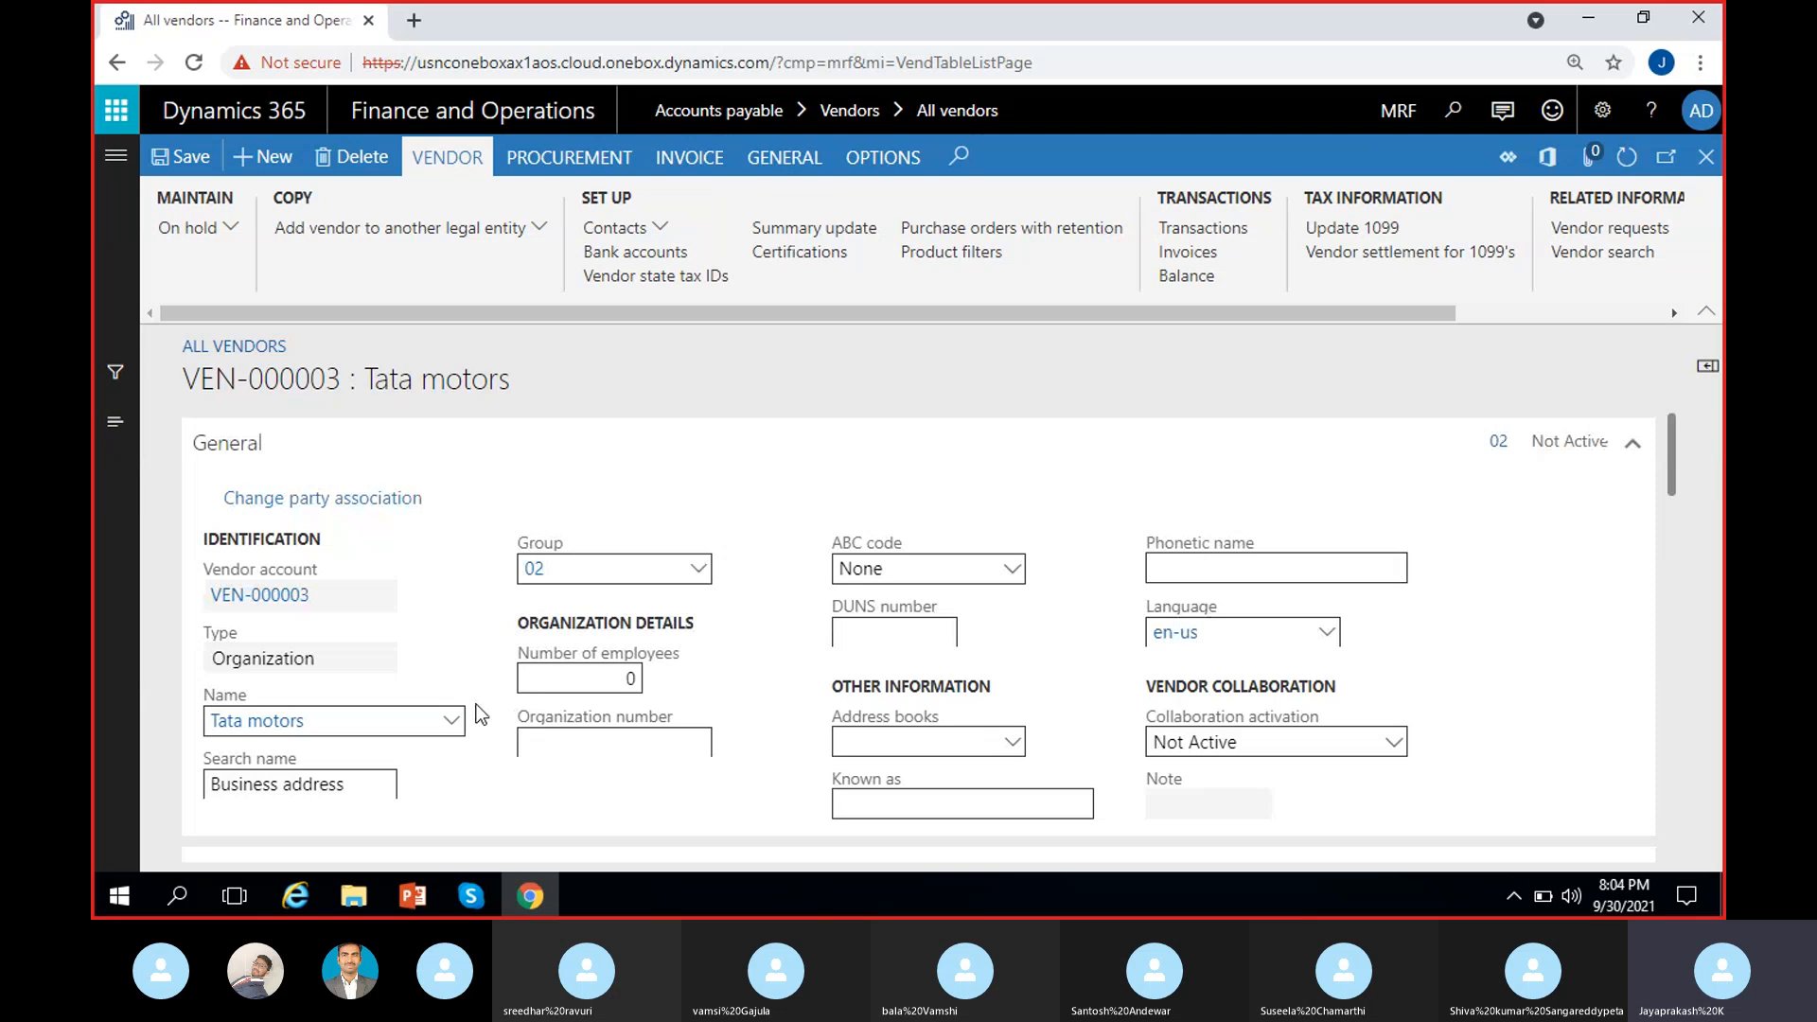
Step: Save the INR currency change and open the Change vendor status dialog for Tata motors
left_click(183, 160)
scroll(550, 598, "up", 8)
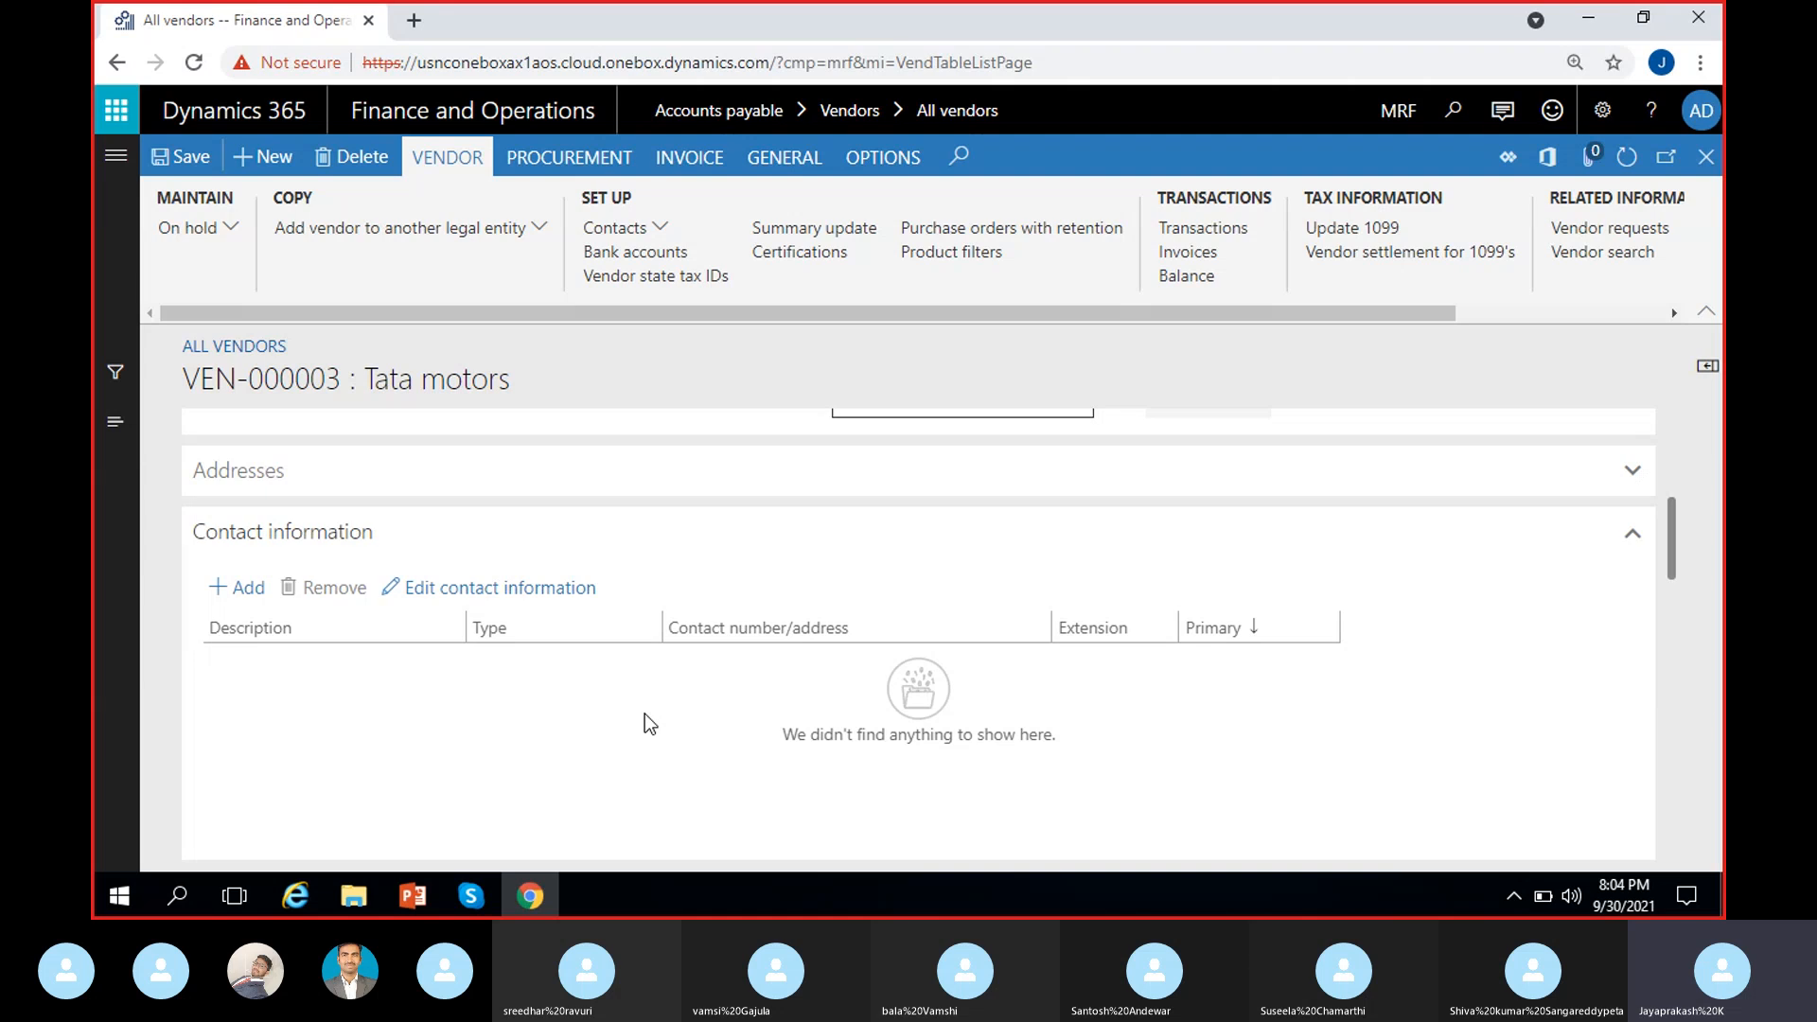
scroll(645, 724, "up", 5)
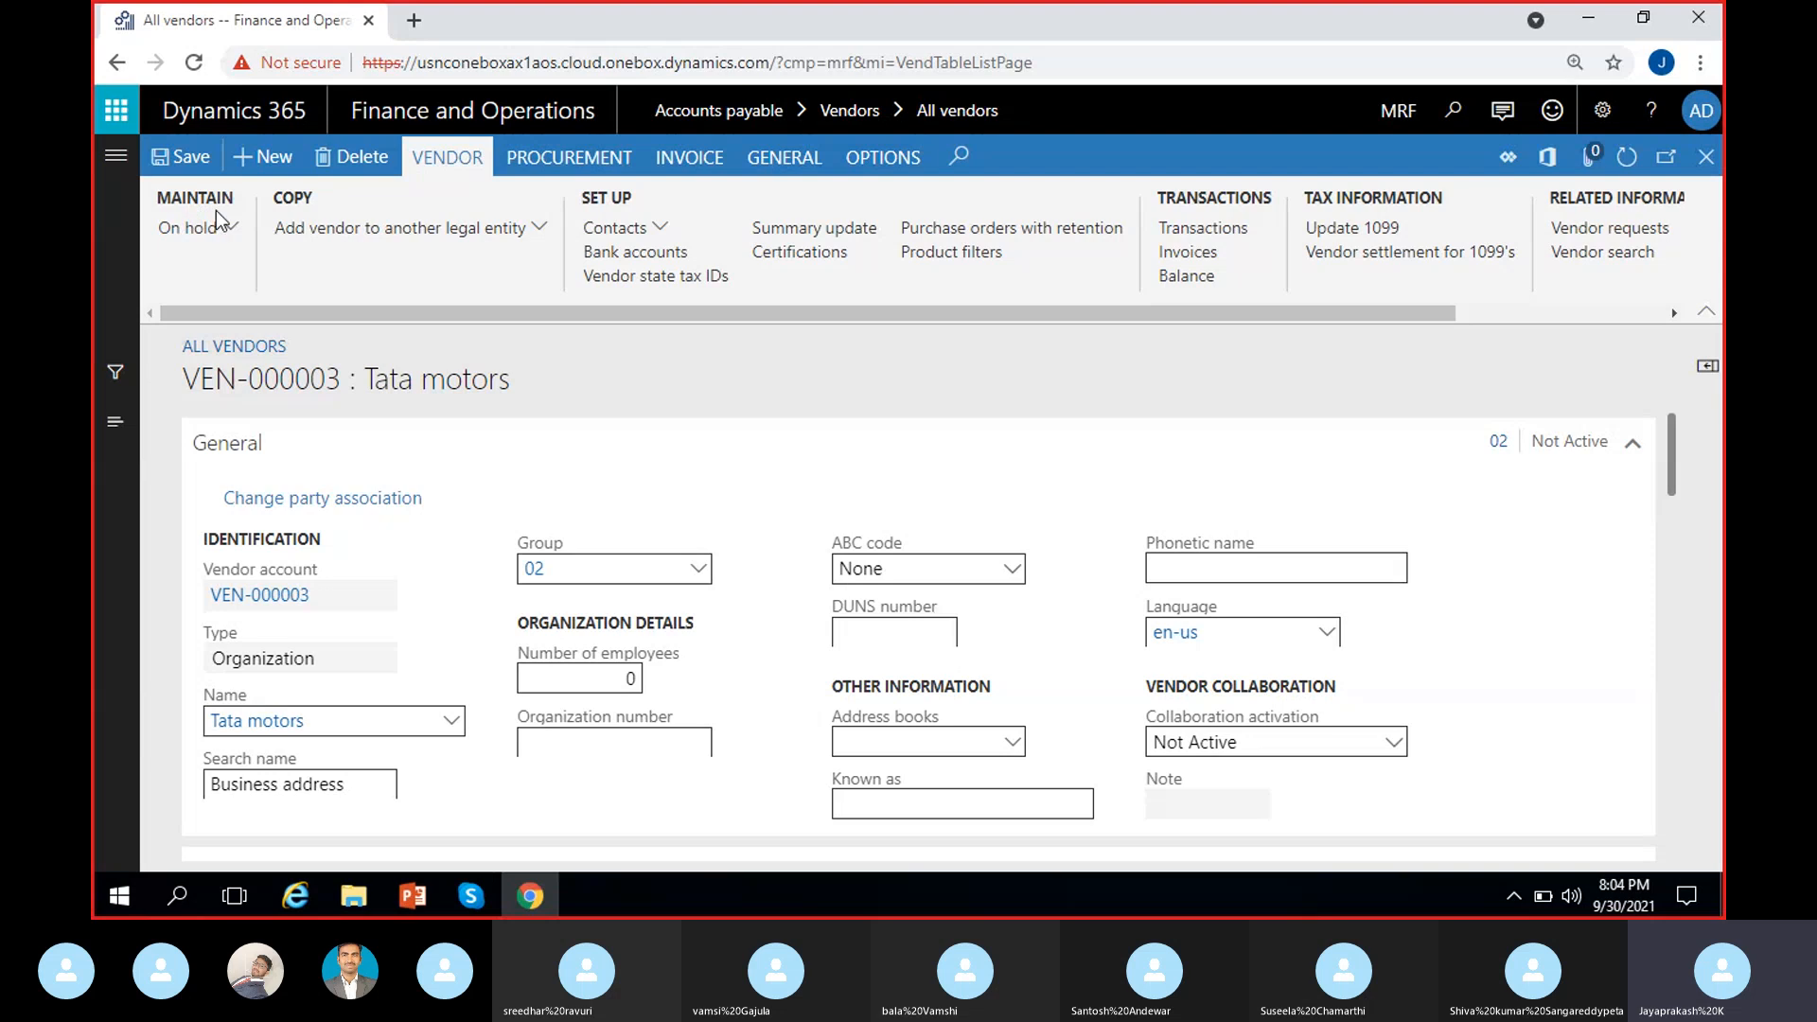
left_click(447, 157)
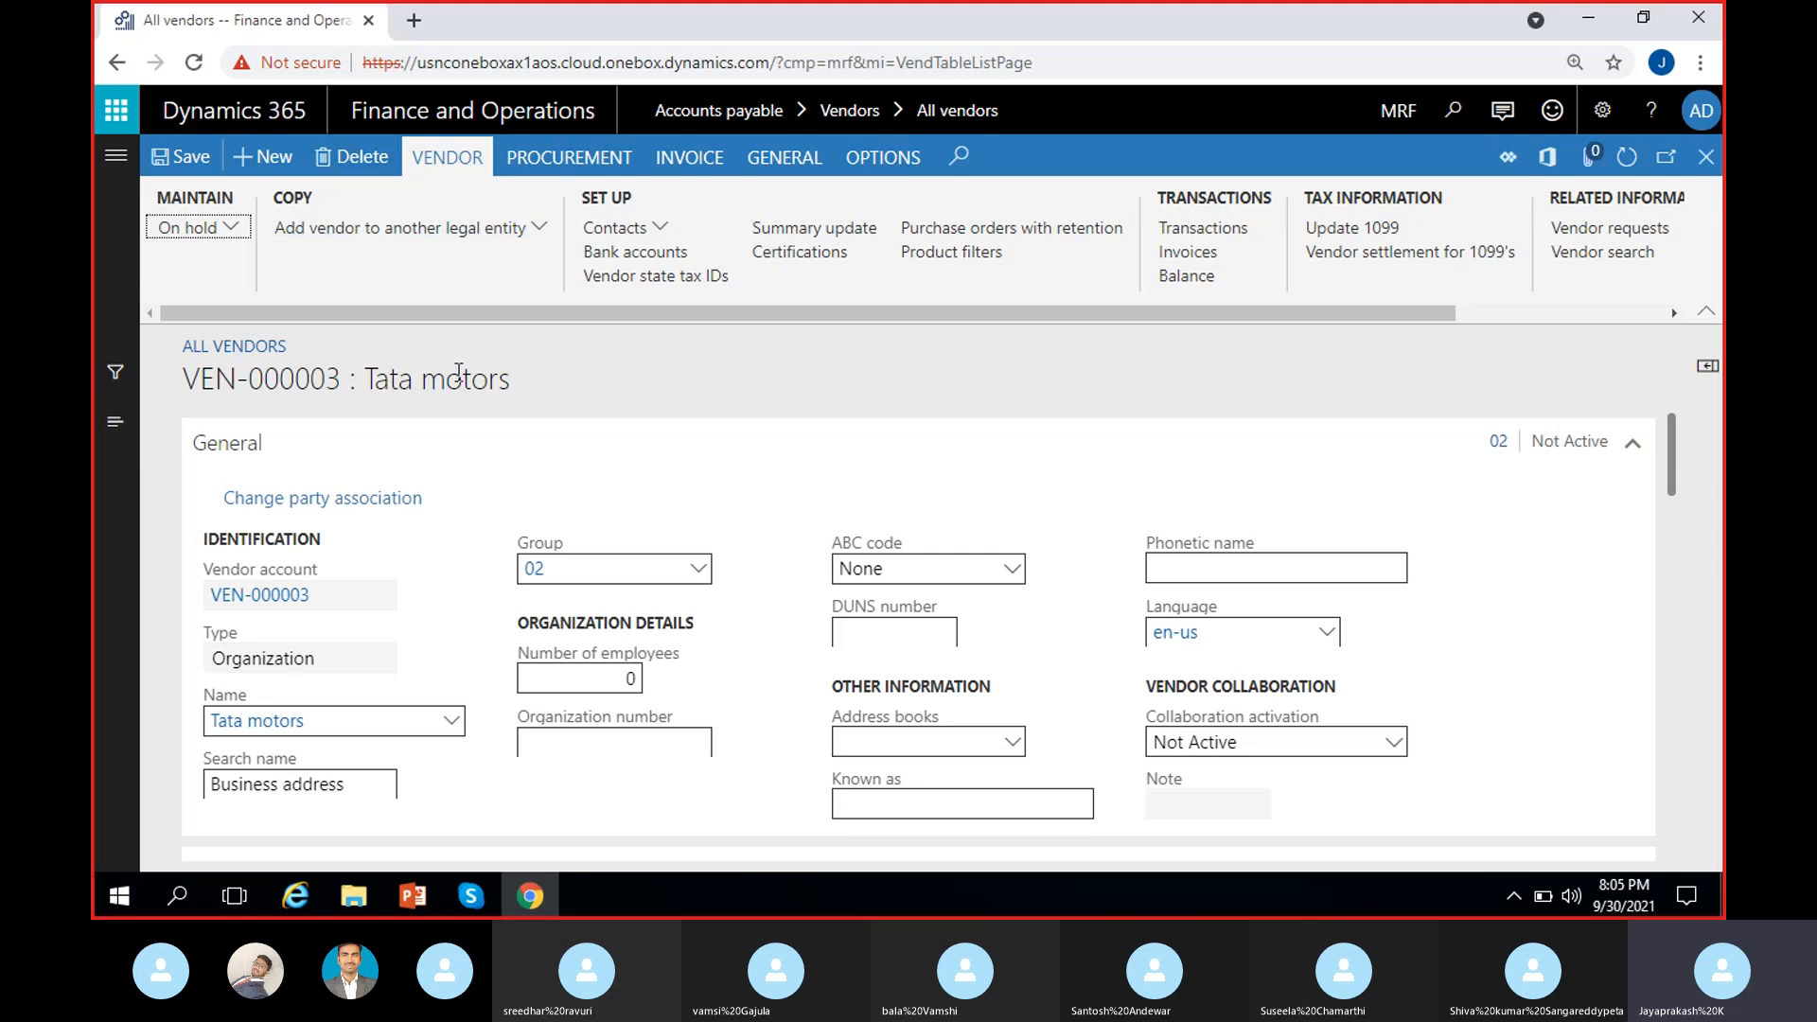
left_click(513, 383)
Step: Open the Vendor hold options in the Change vendor status dialog, currently set to No
left_click(237, 229)
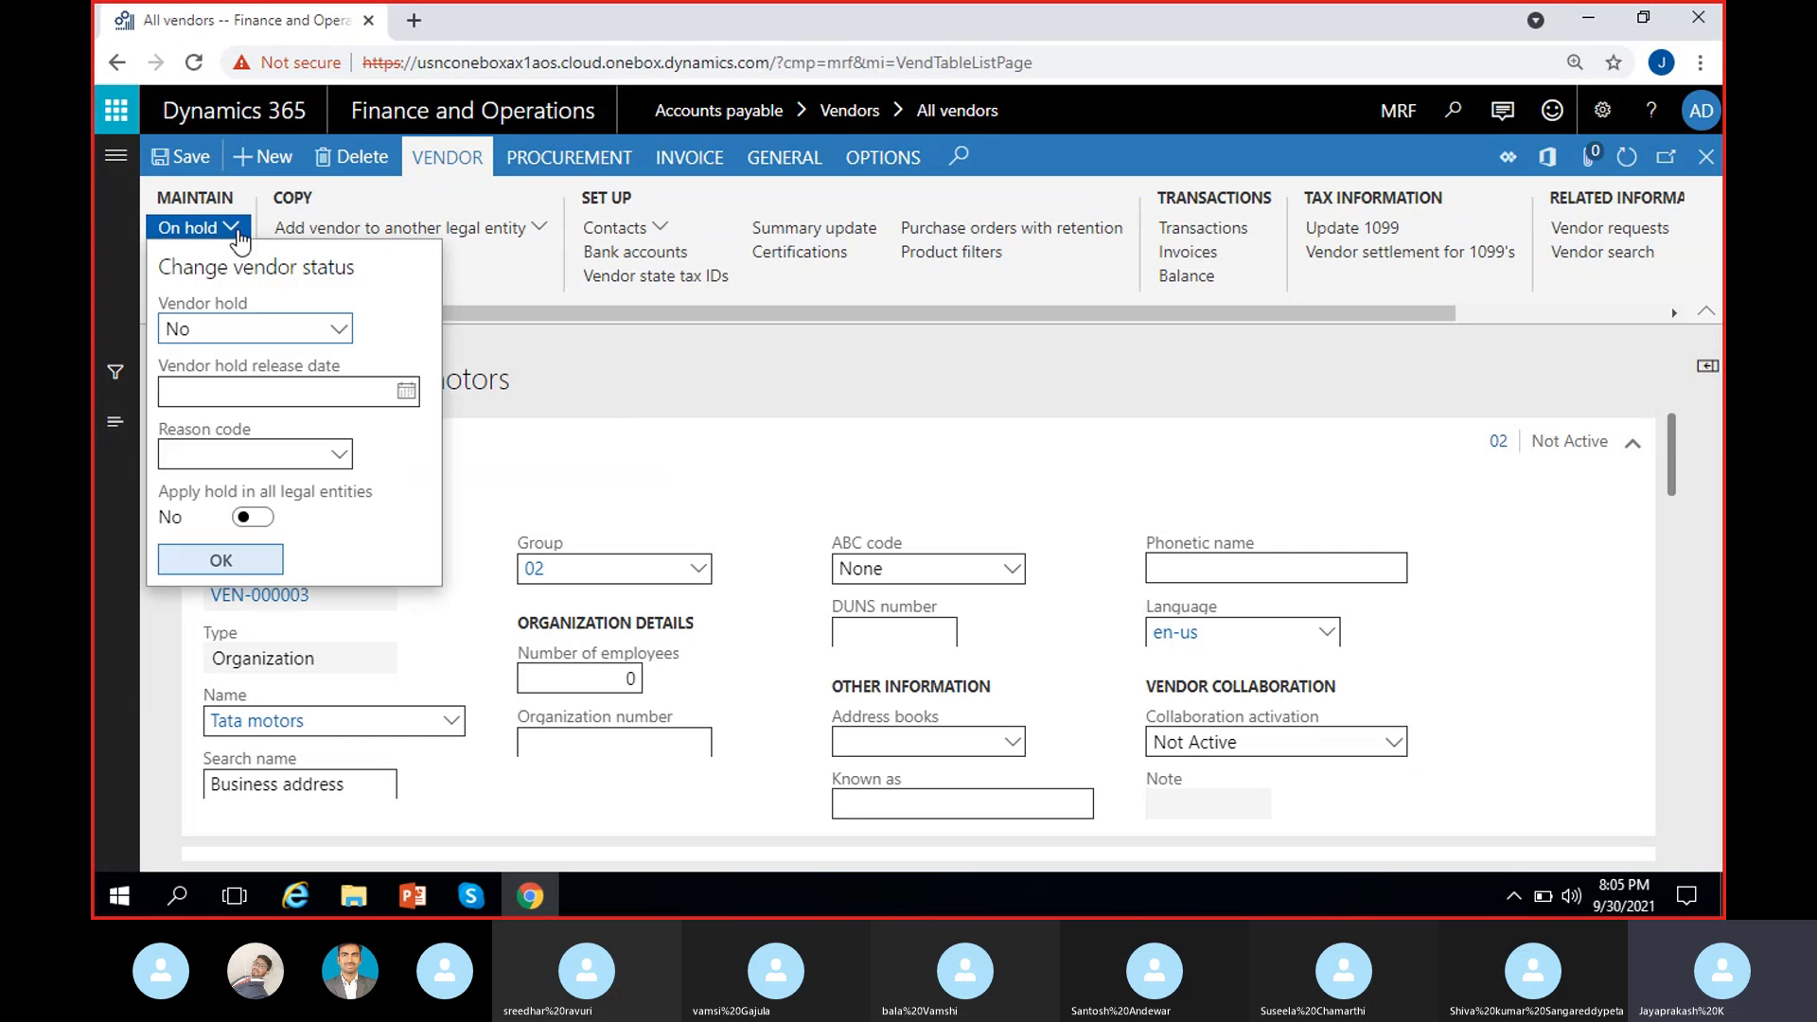
left_click(564, 354)
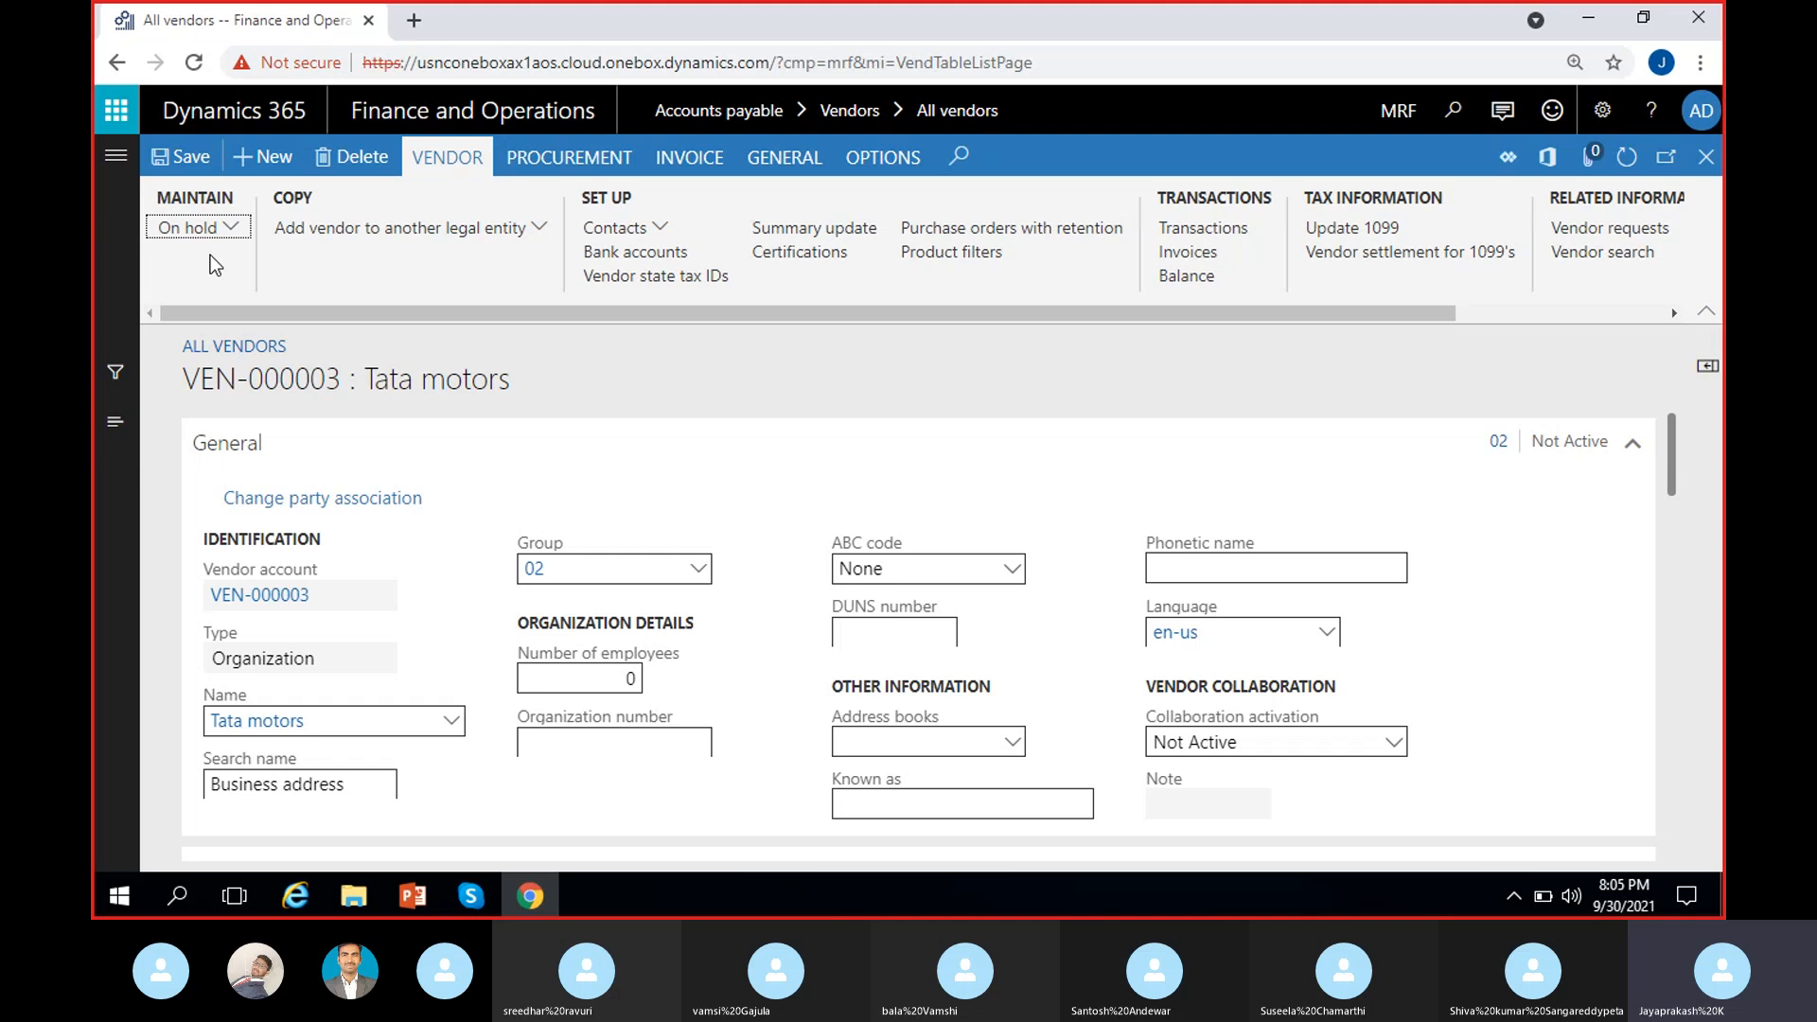
left_click(236, 229)
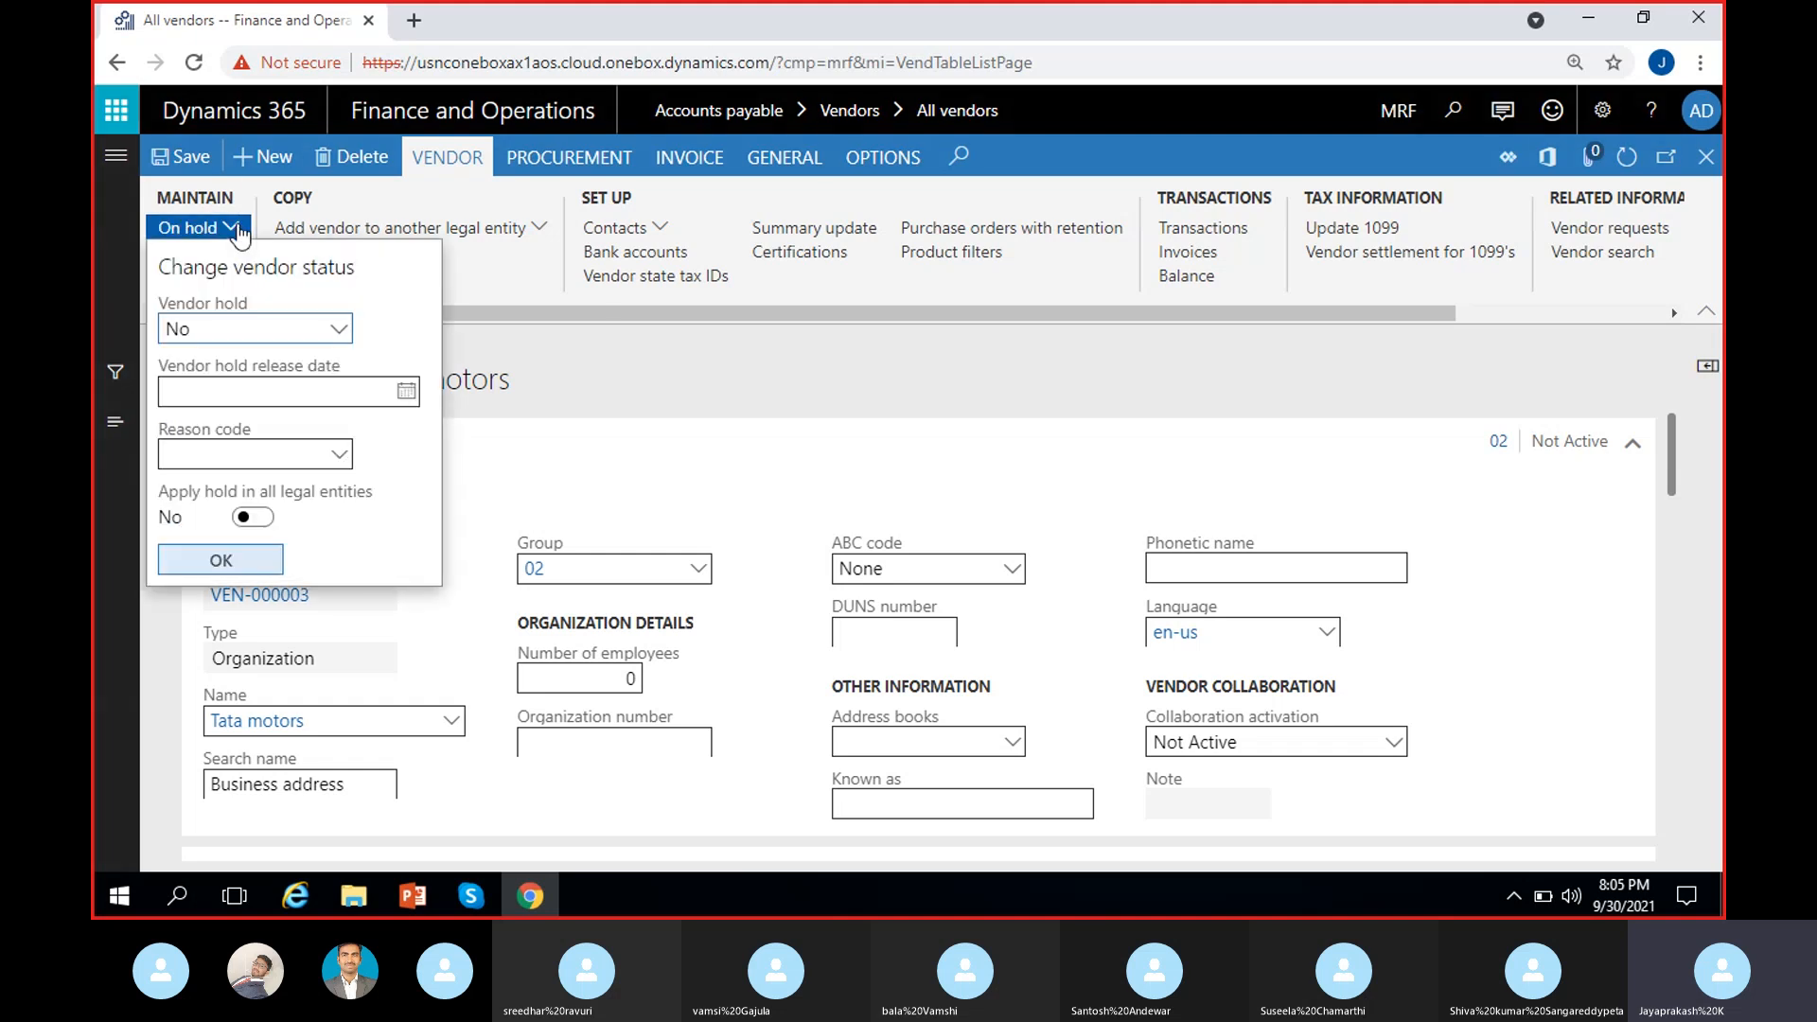
left_click(338, 330)
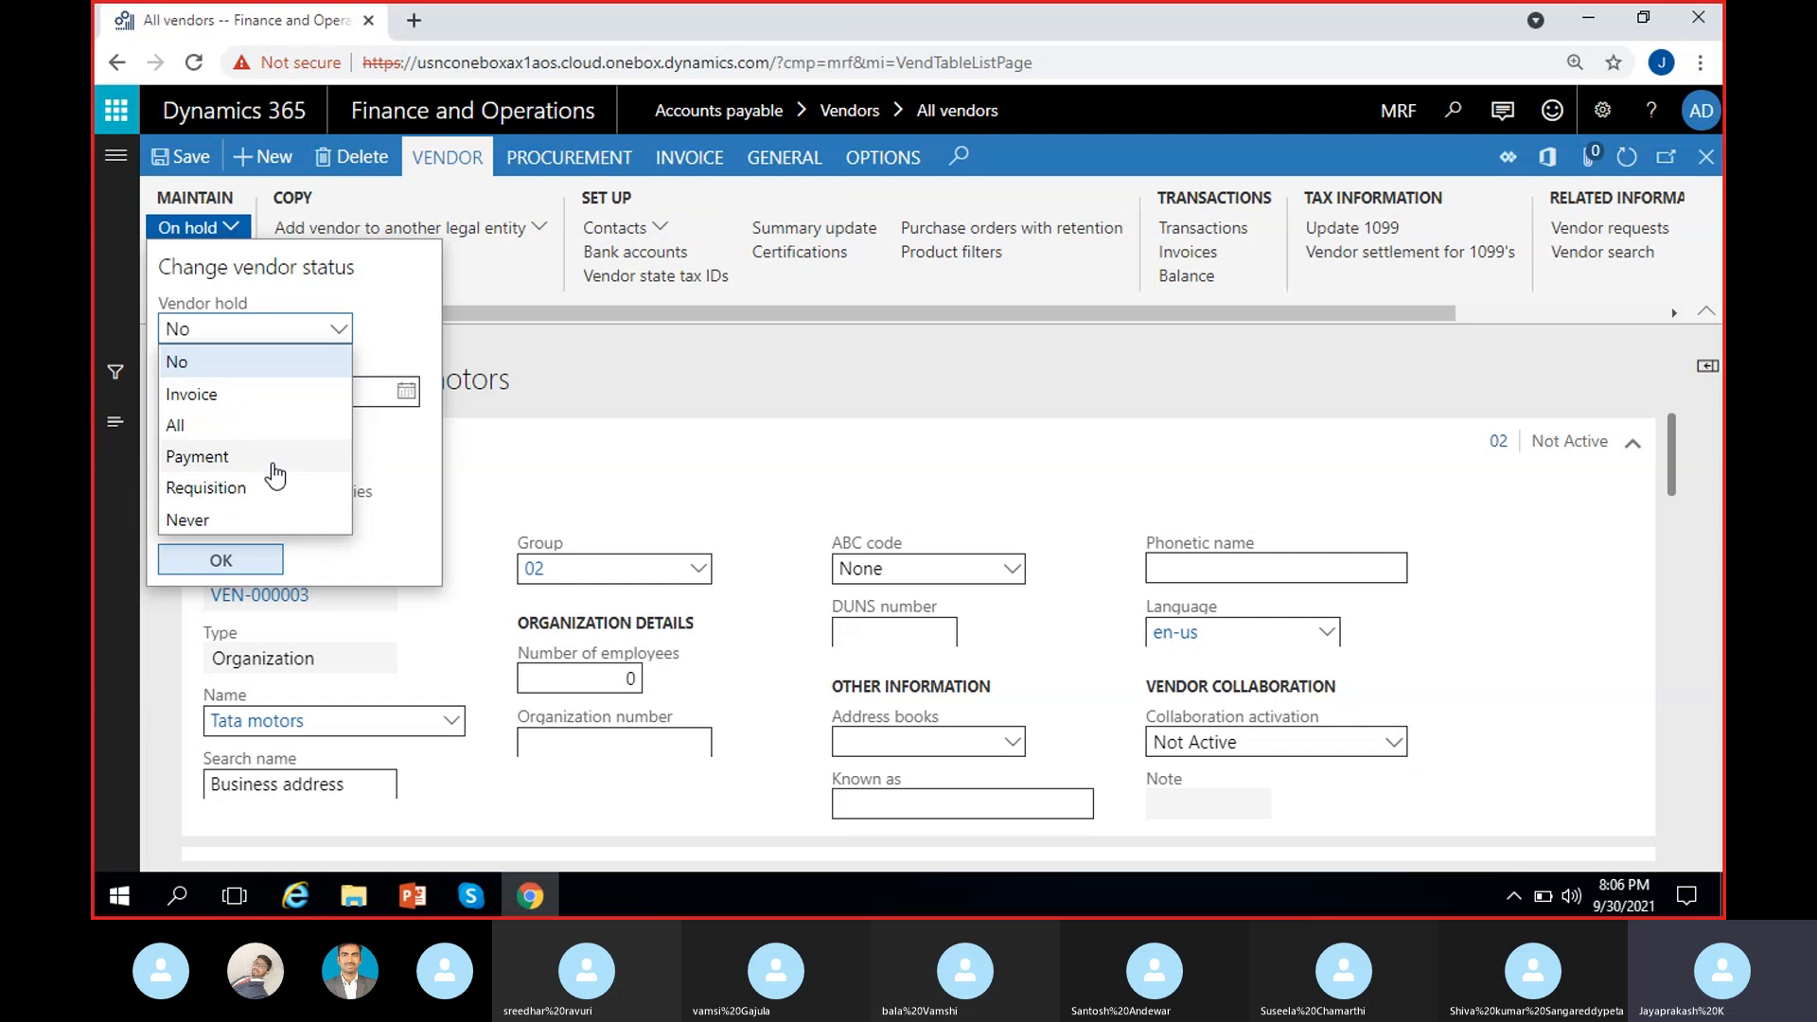
Step: Cycle the vendor hold through Invoice, Payment and Requisition, finally keeping it on All
left_click(221, 398)
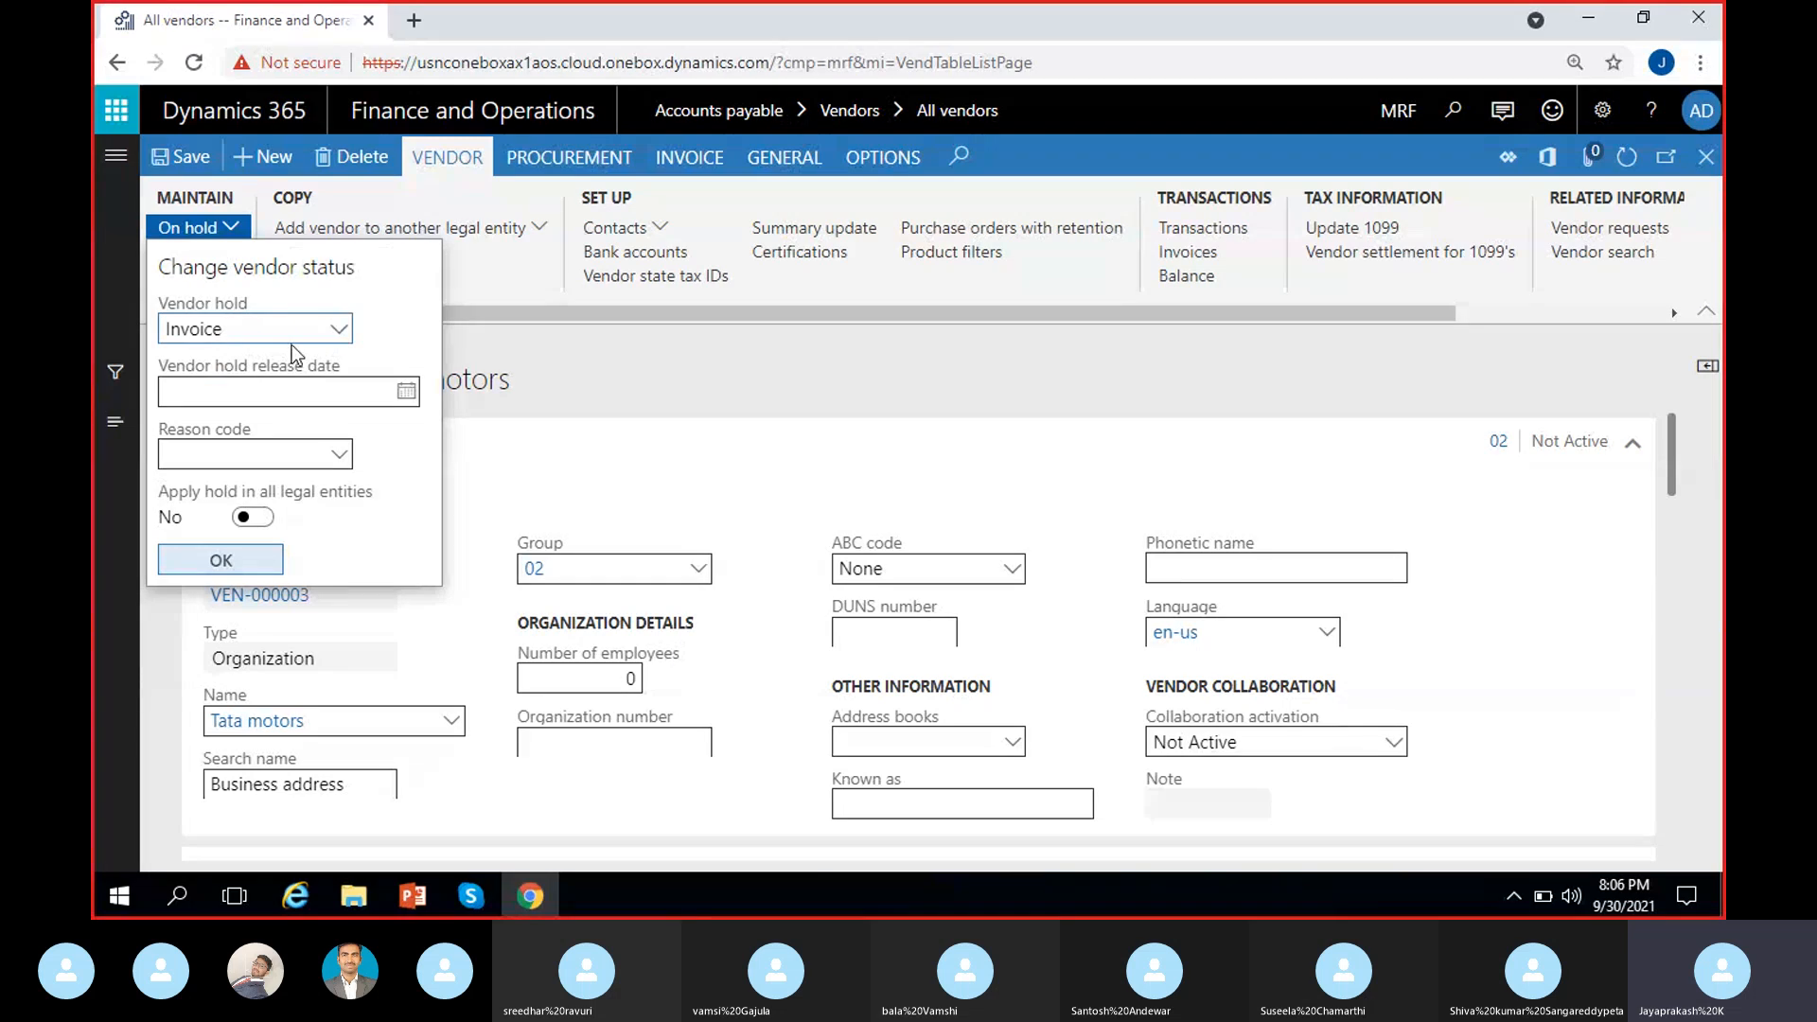
left_click(339, 329)
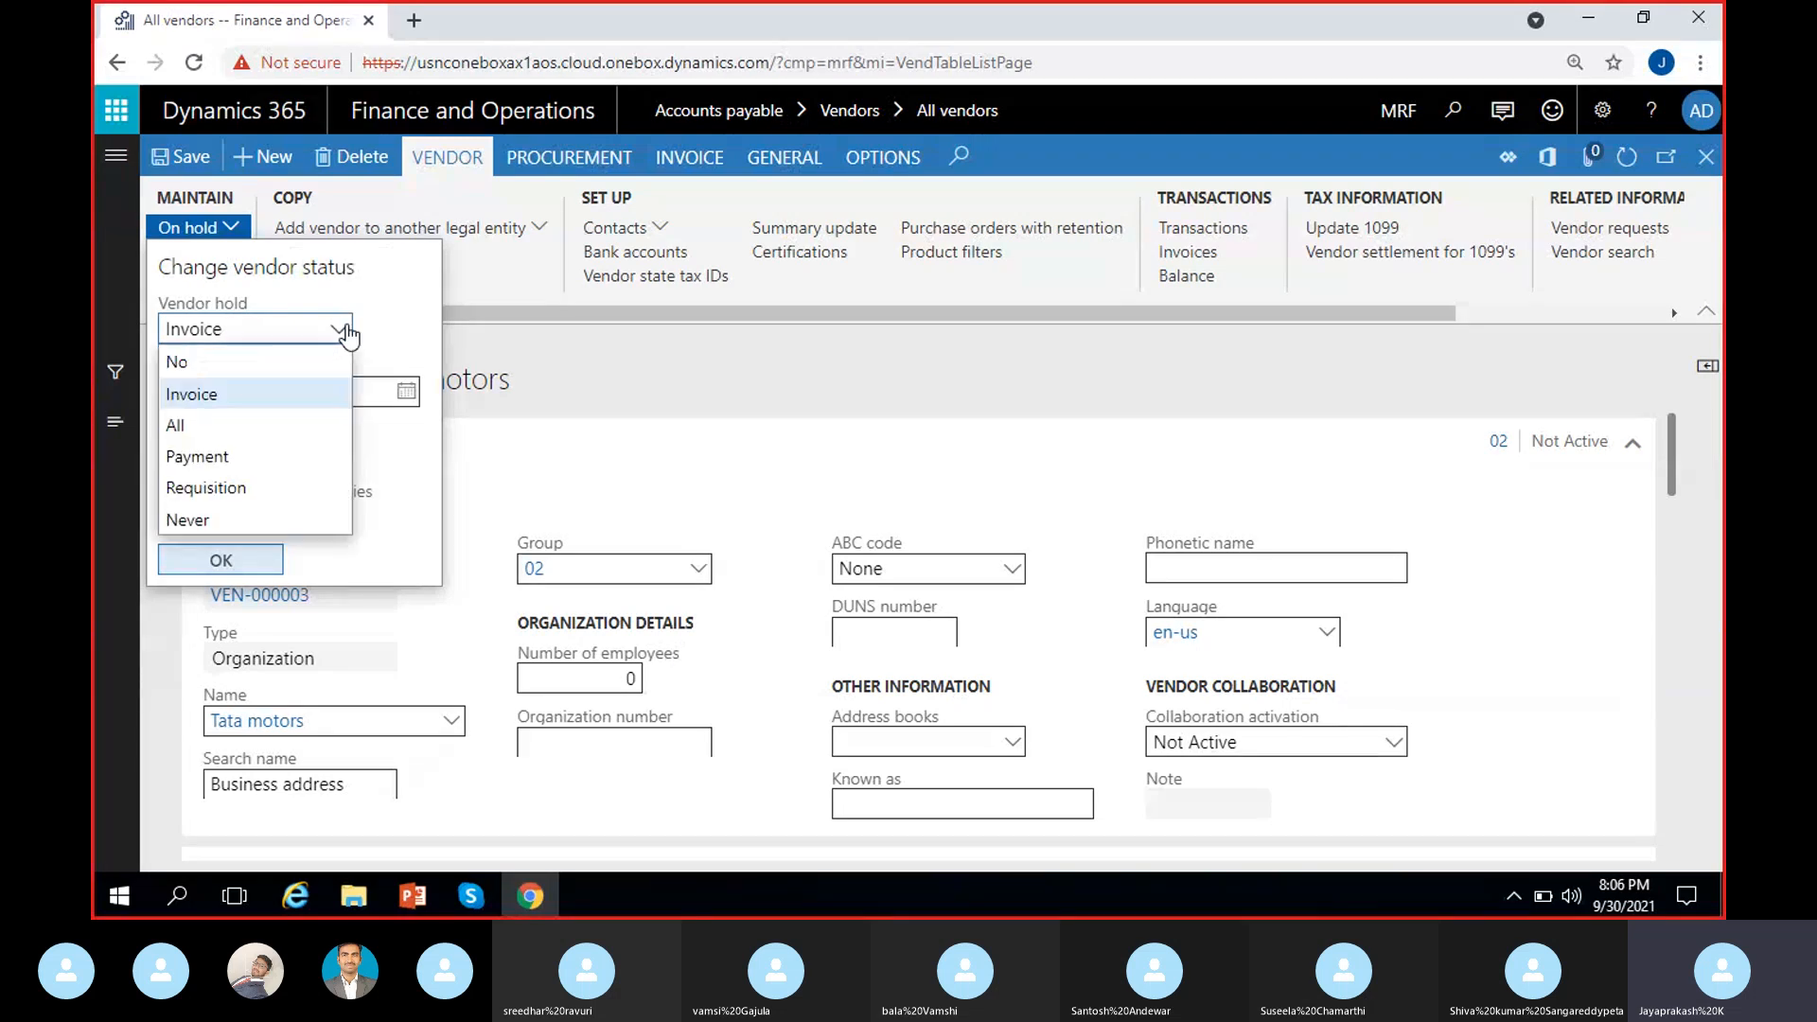
left_click(206, 457)
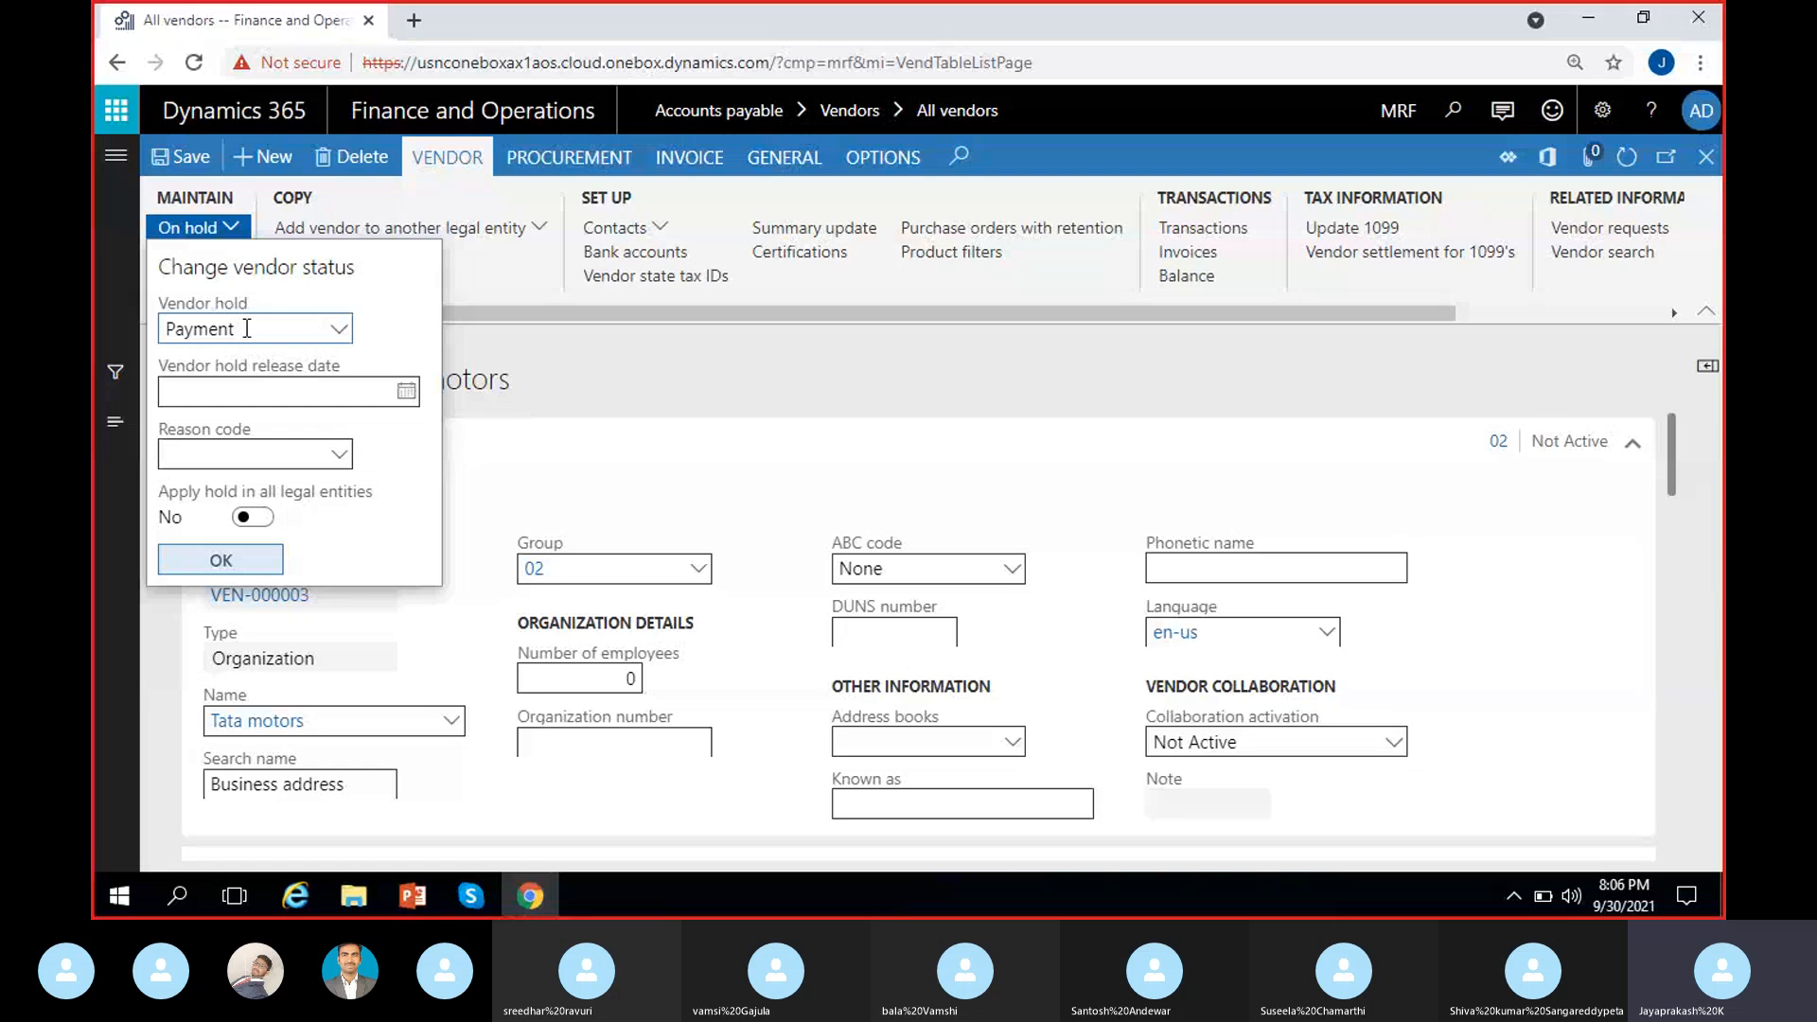
left_click(339, 331)
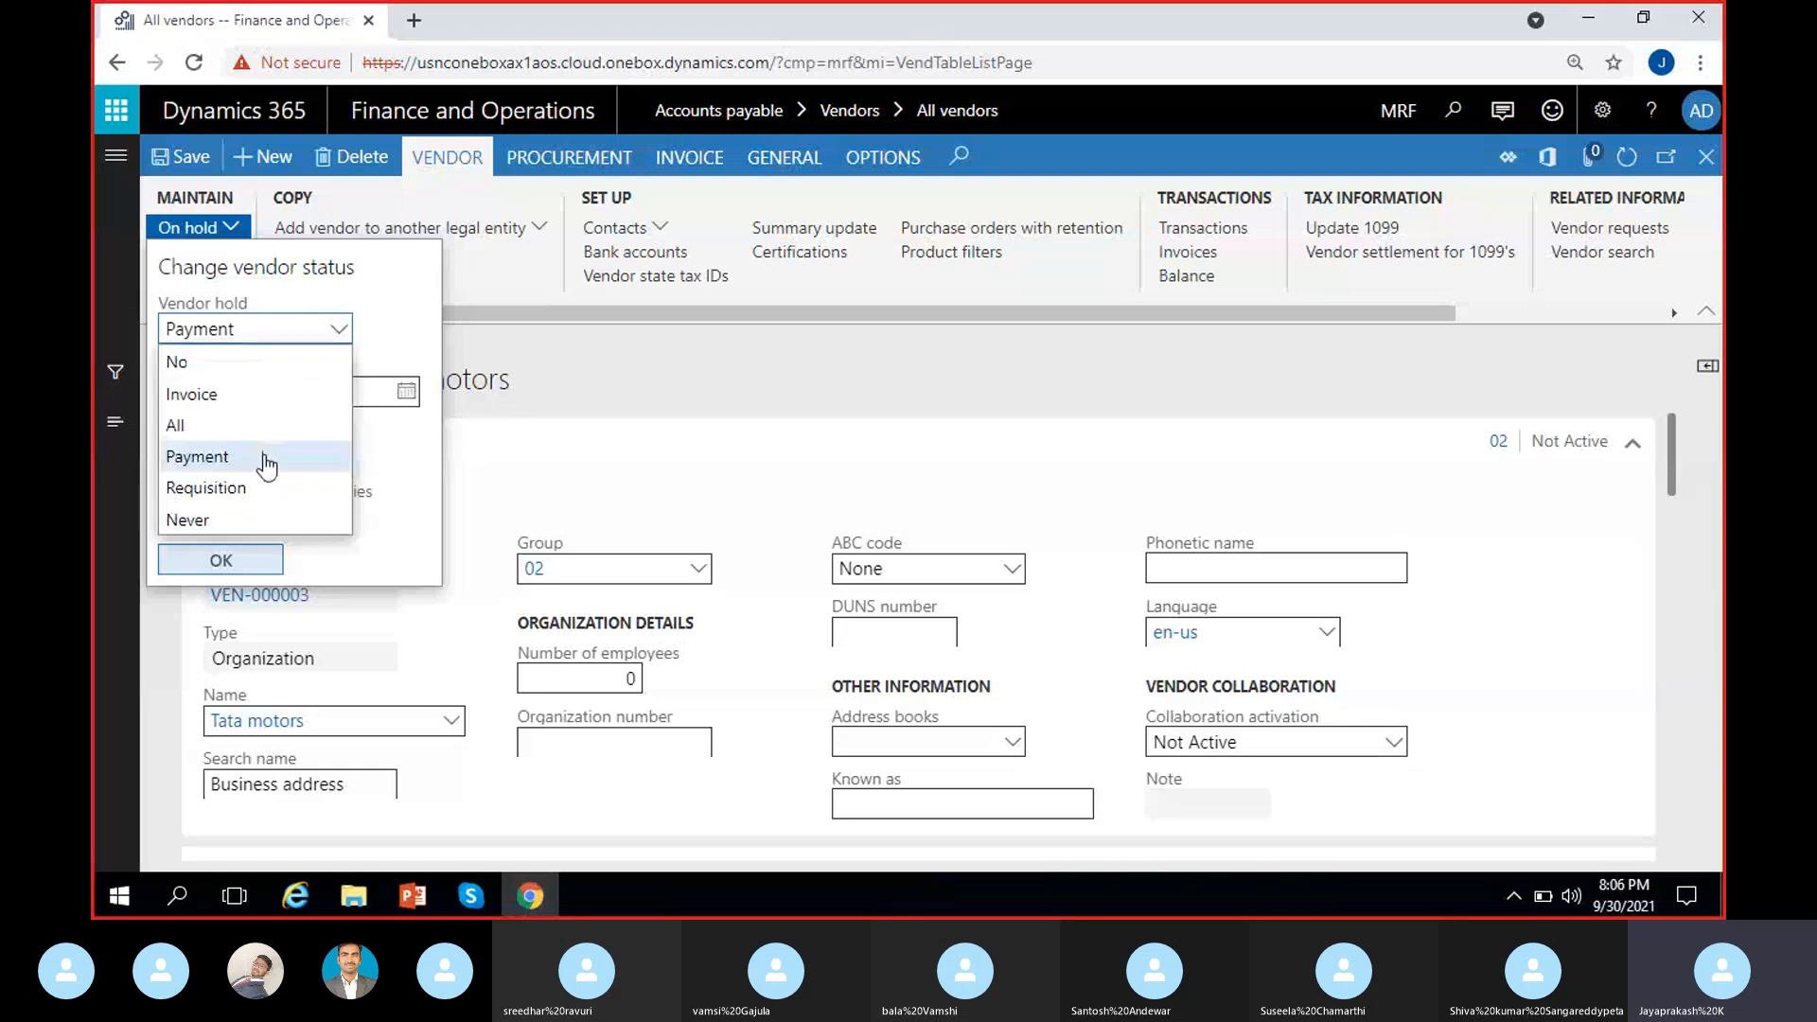
left_click(254, 488)
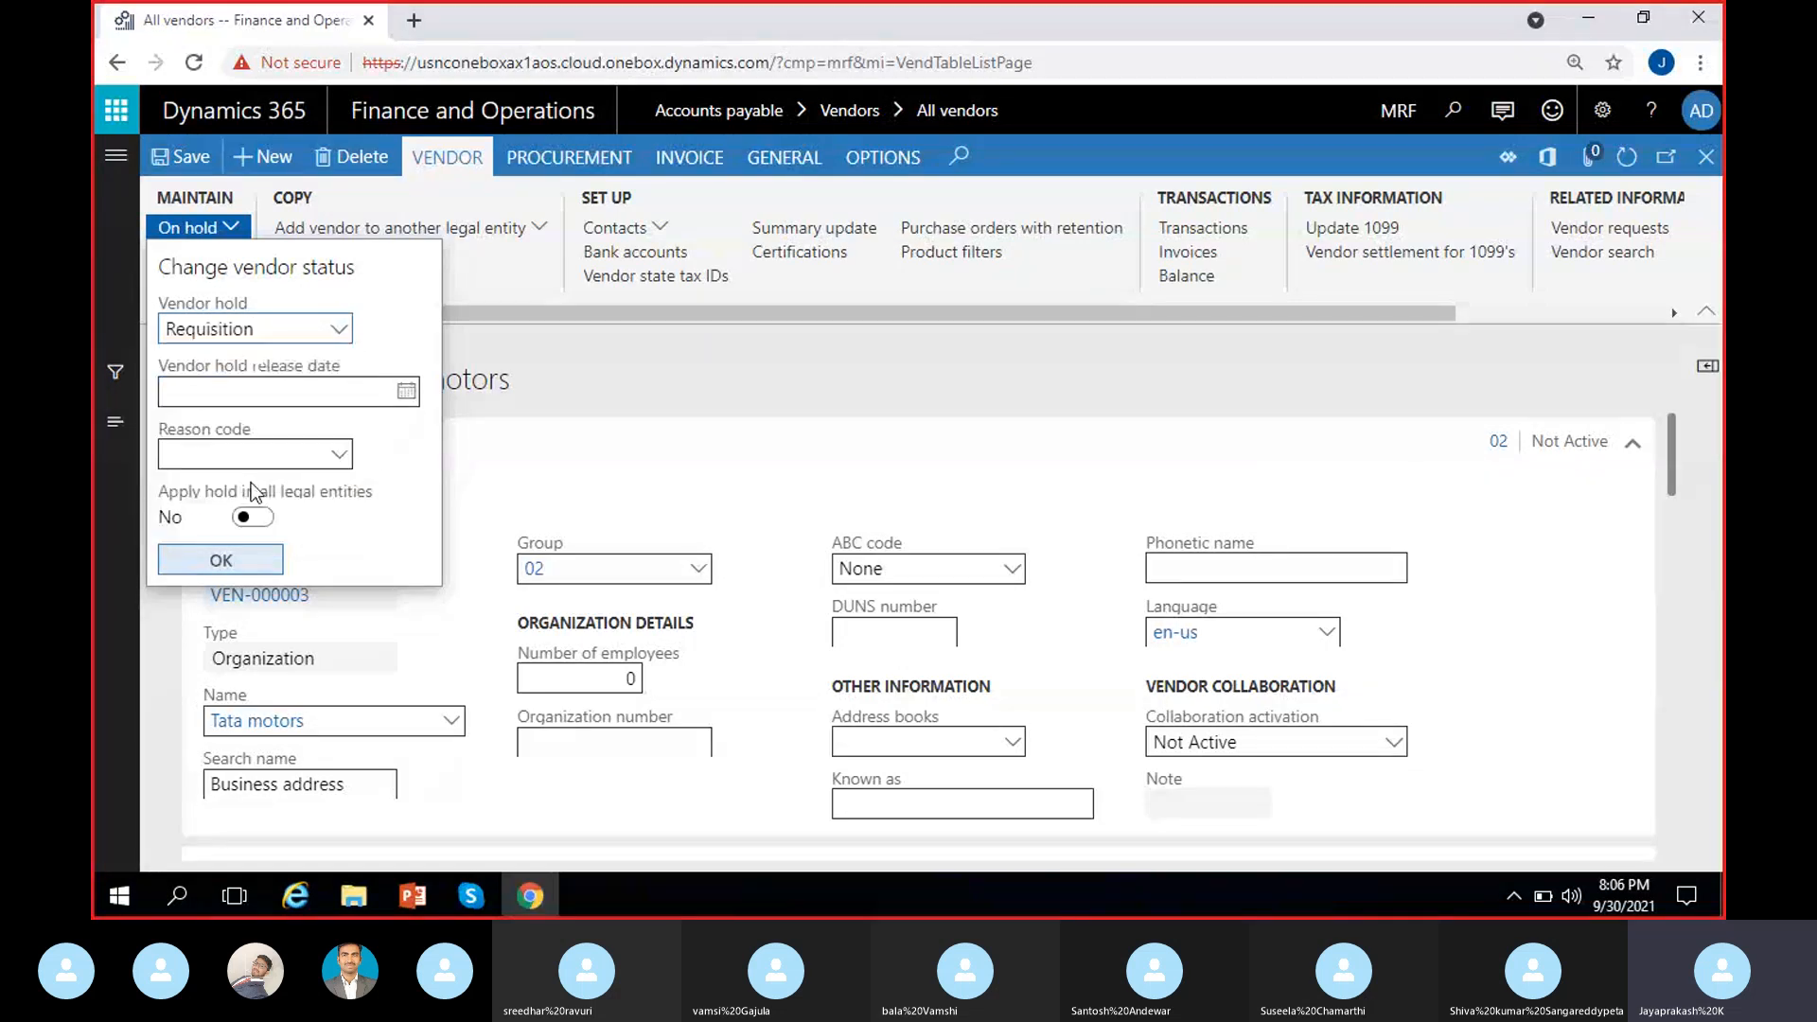
left_click(338, 331)
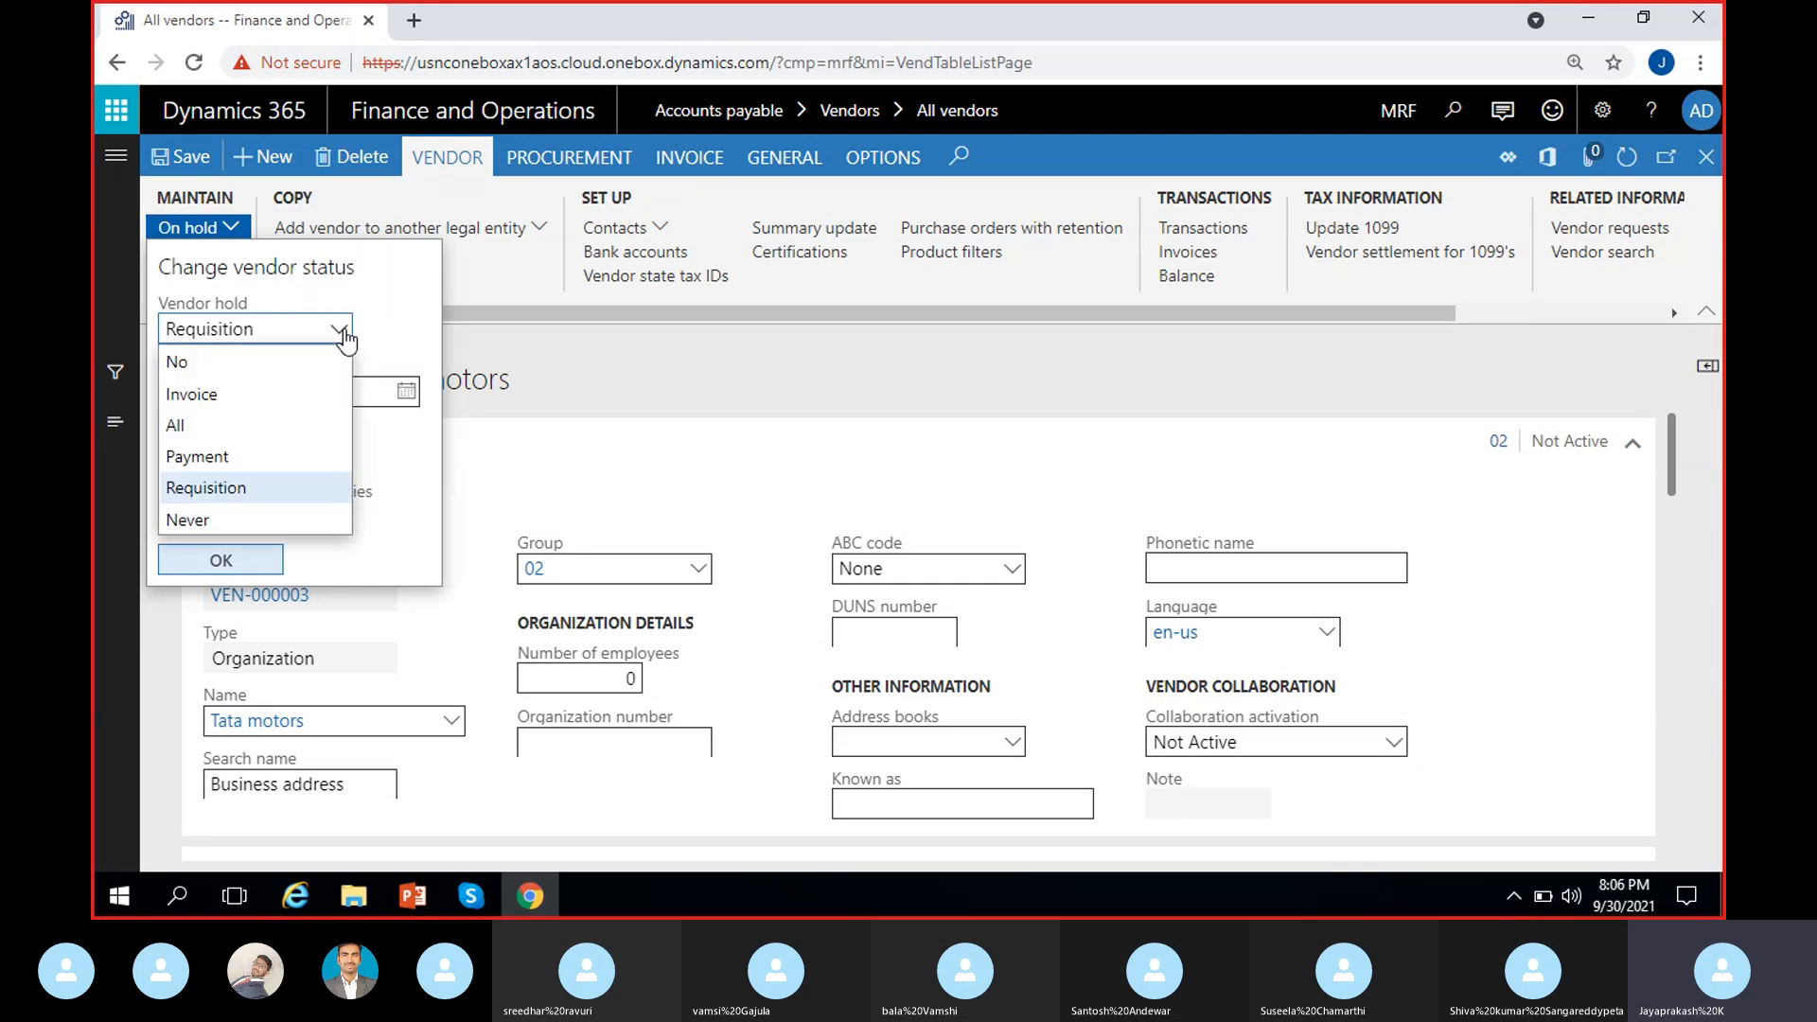
left_click(224, 426)
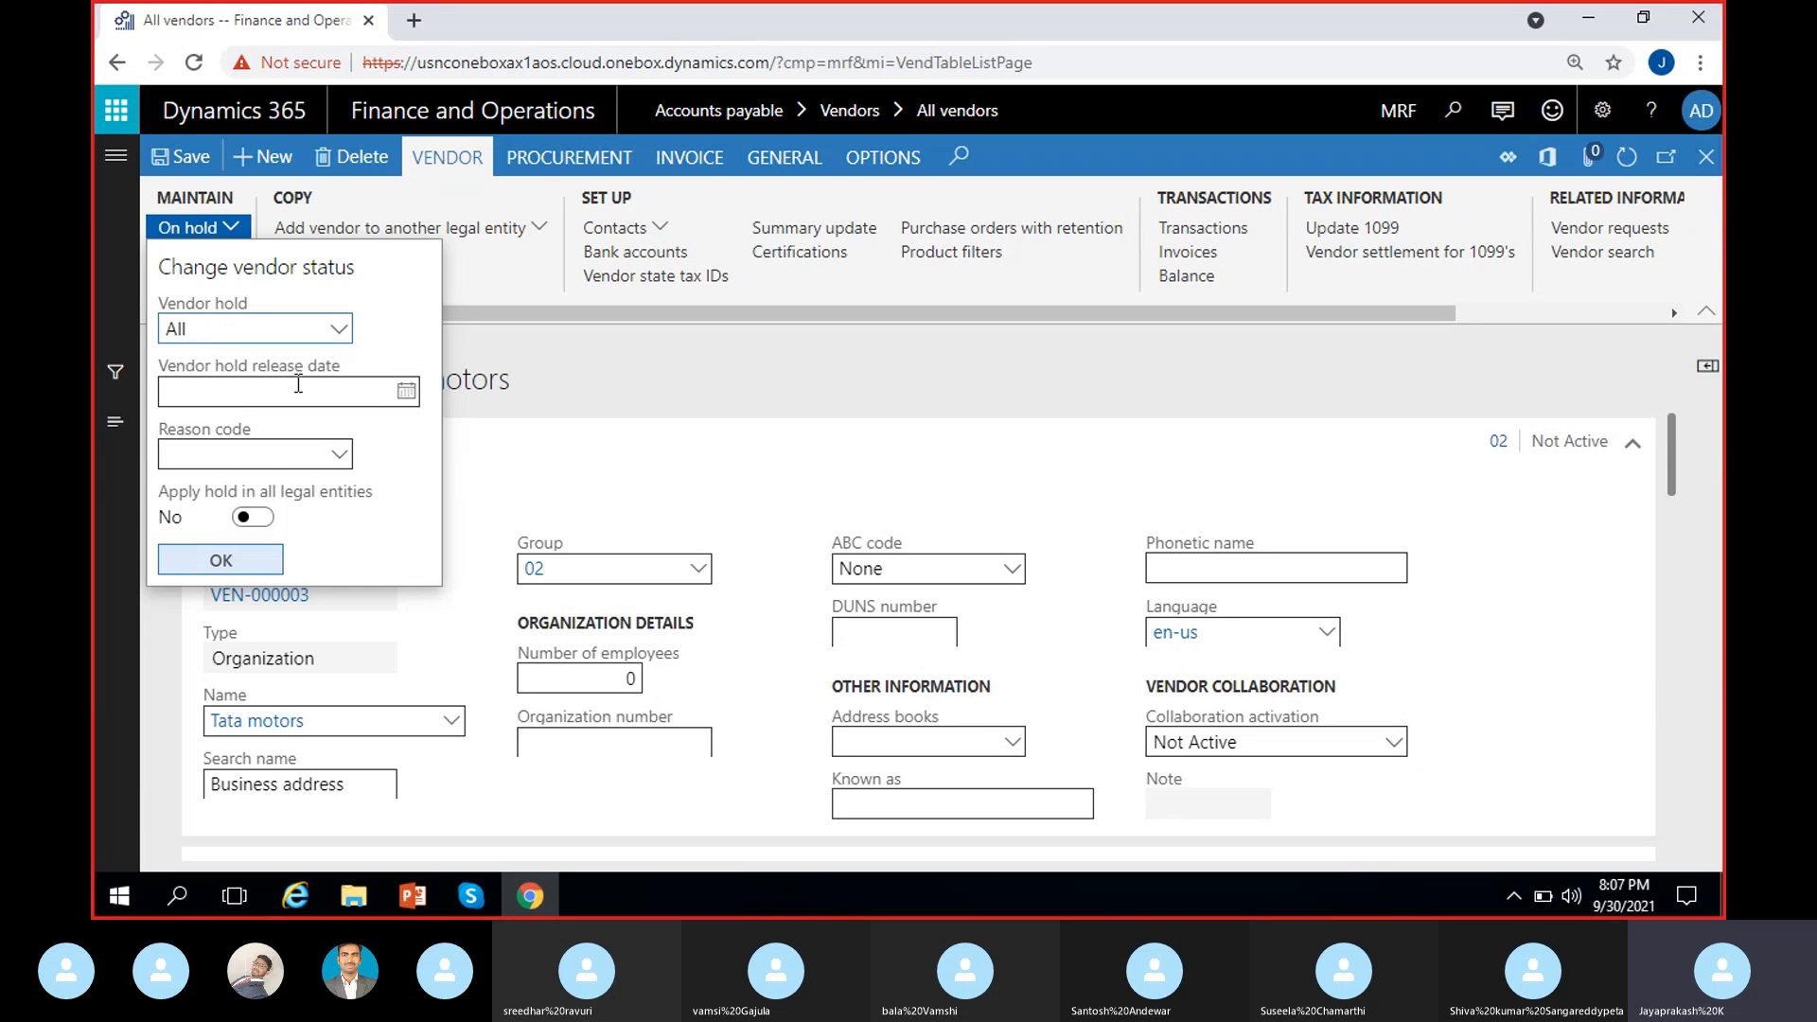
left_click(338, 331)
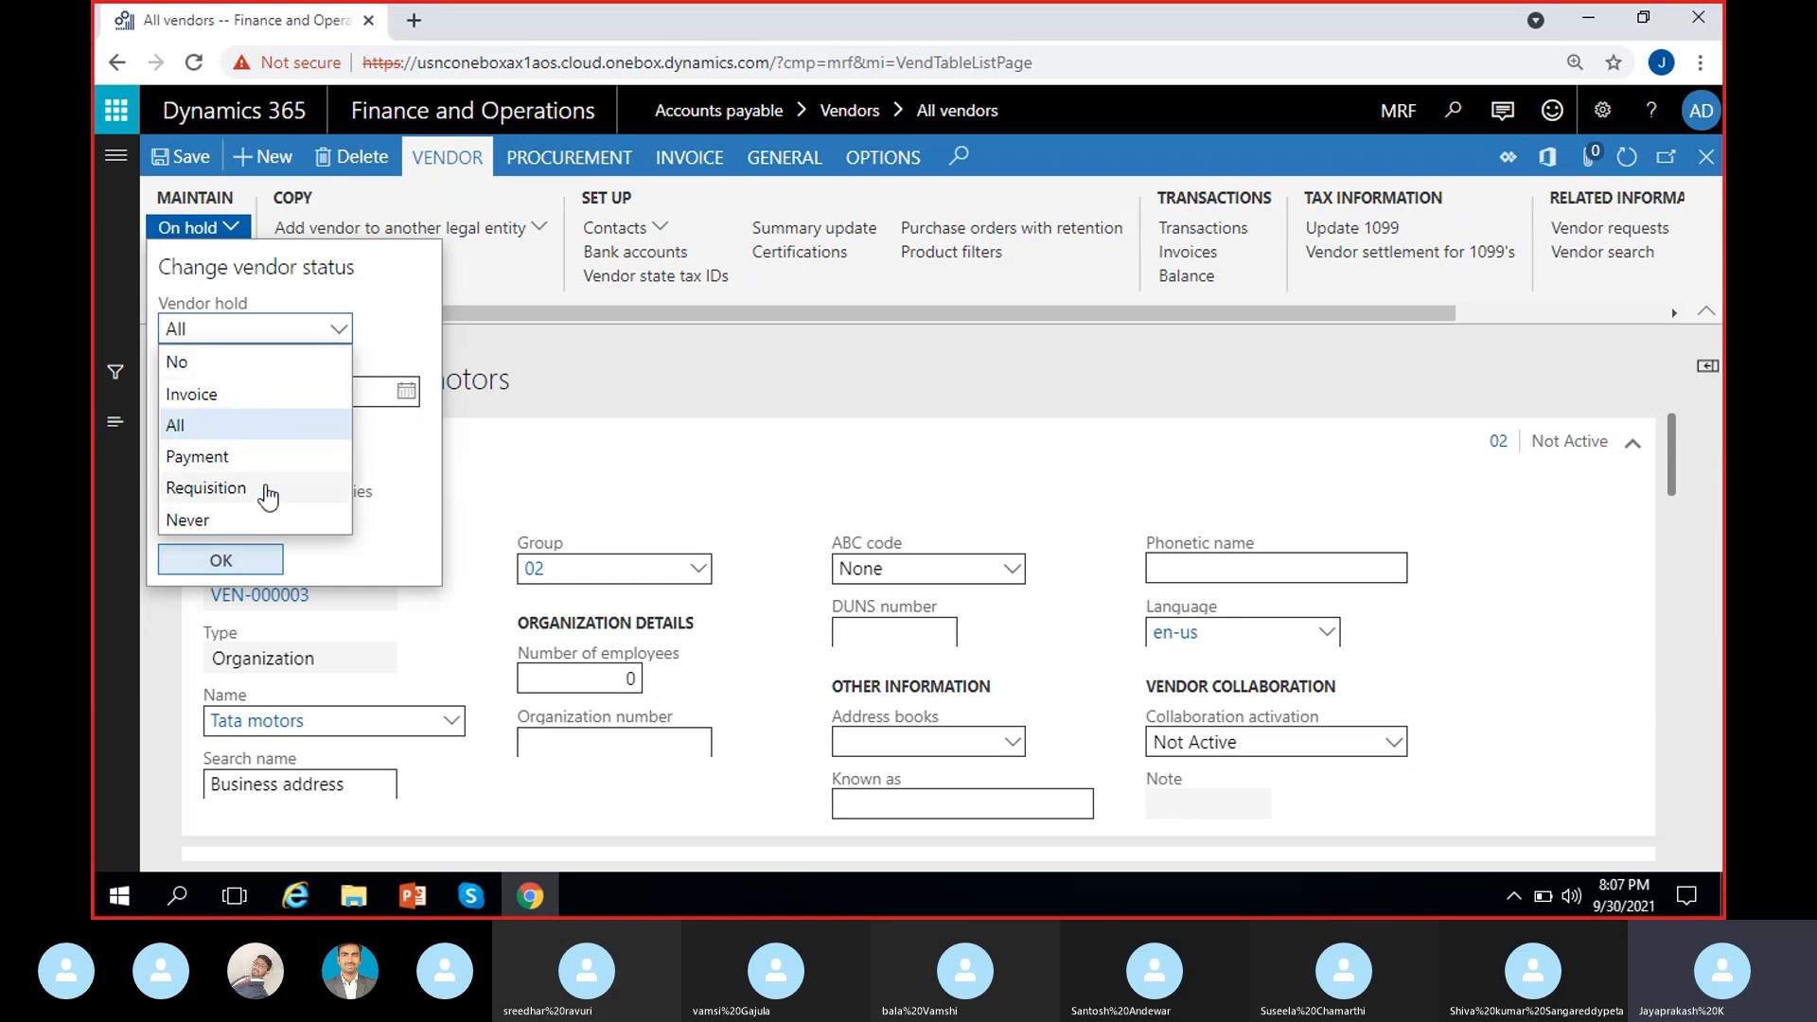
left_click(243, 425)
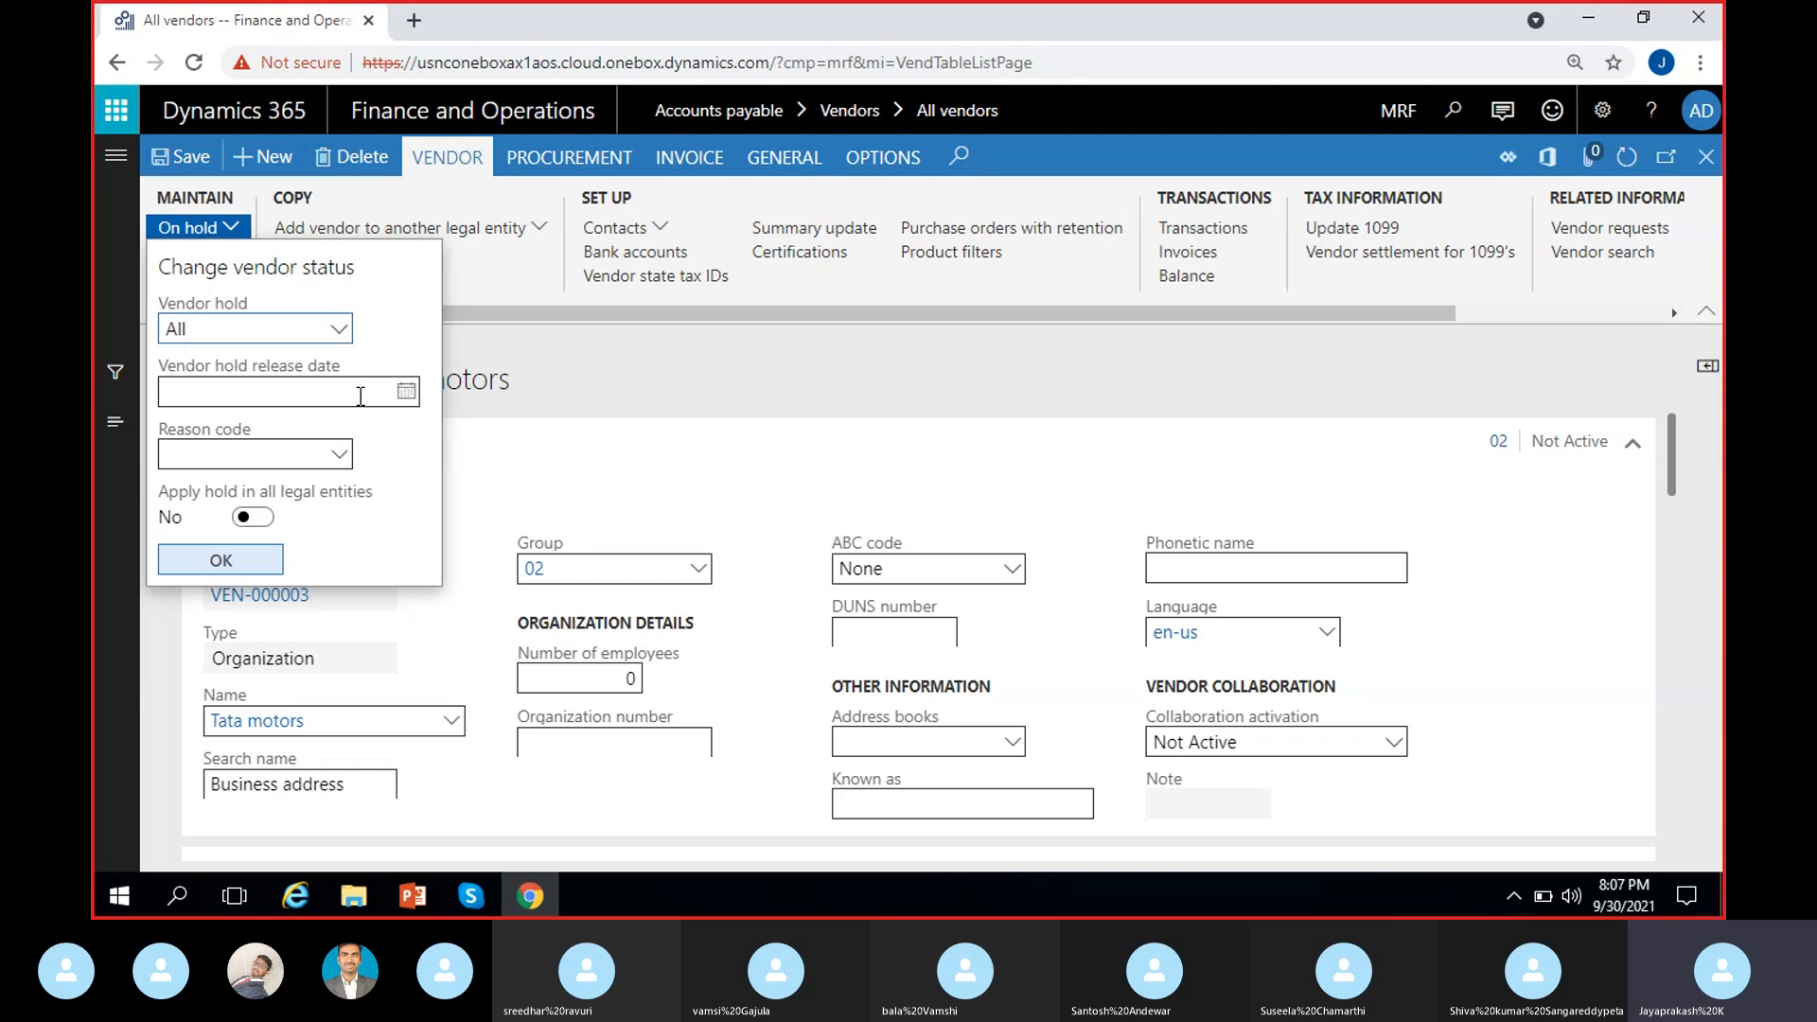
Step: Set the hold release date to 10/31/2021 and switch to the Skype call
left_click(406, 391)
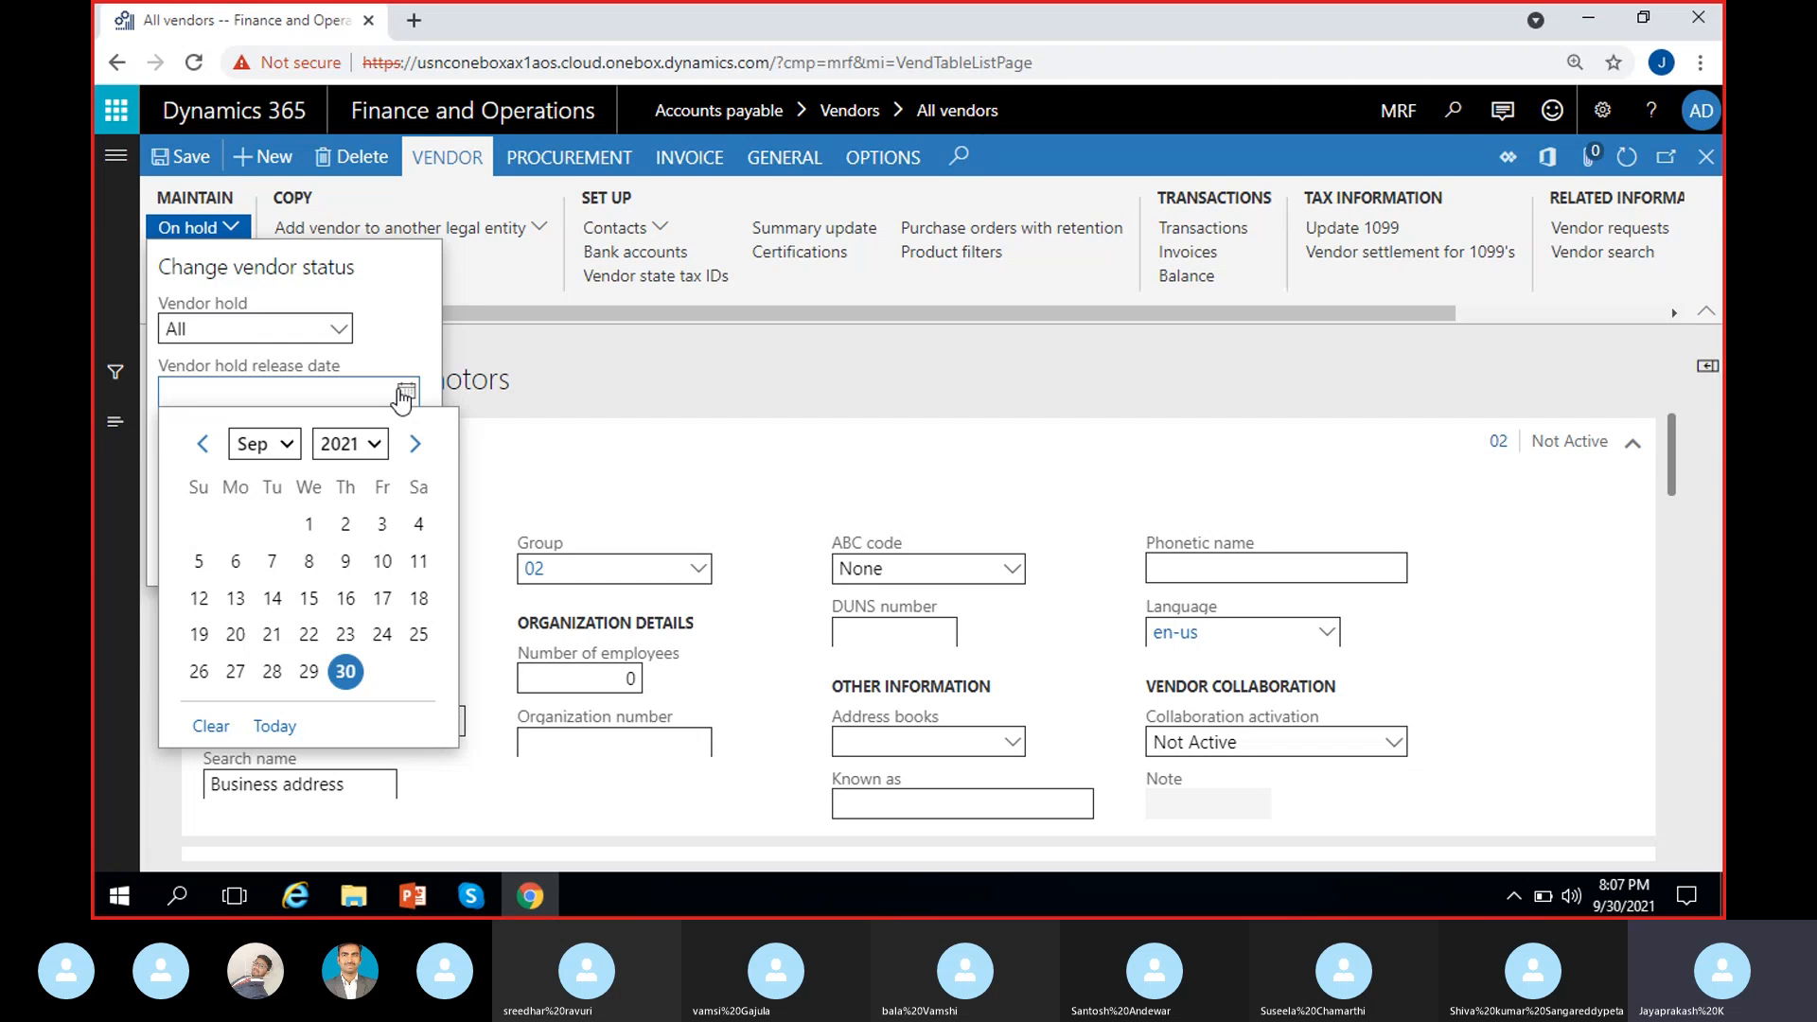
left_click(414, 443)
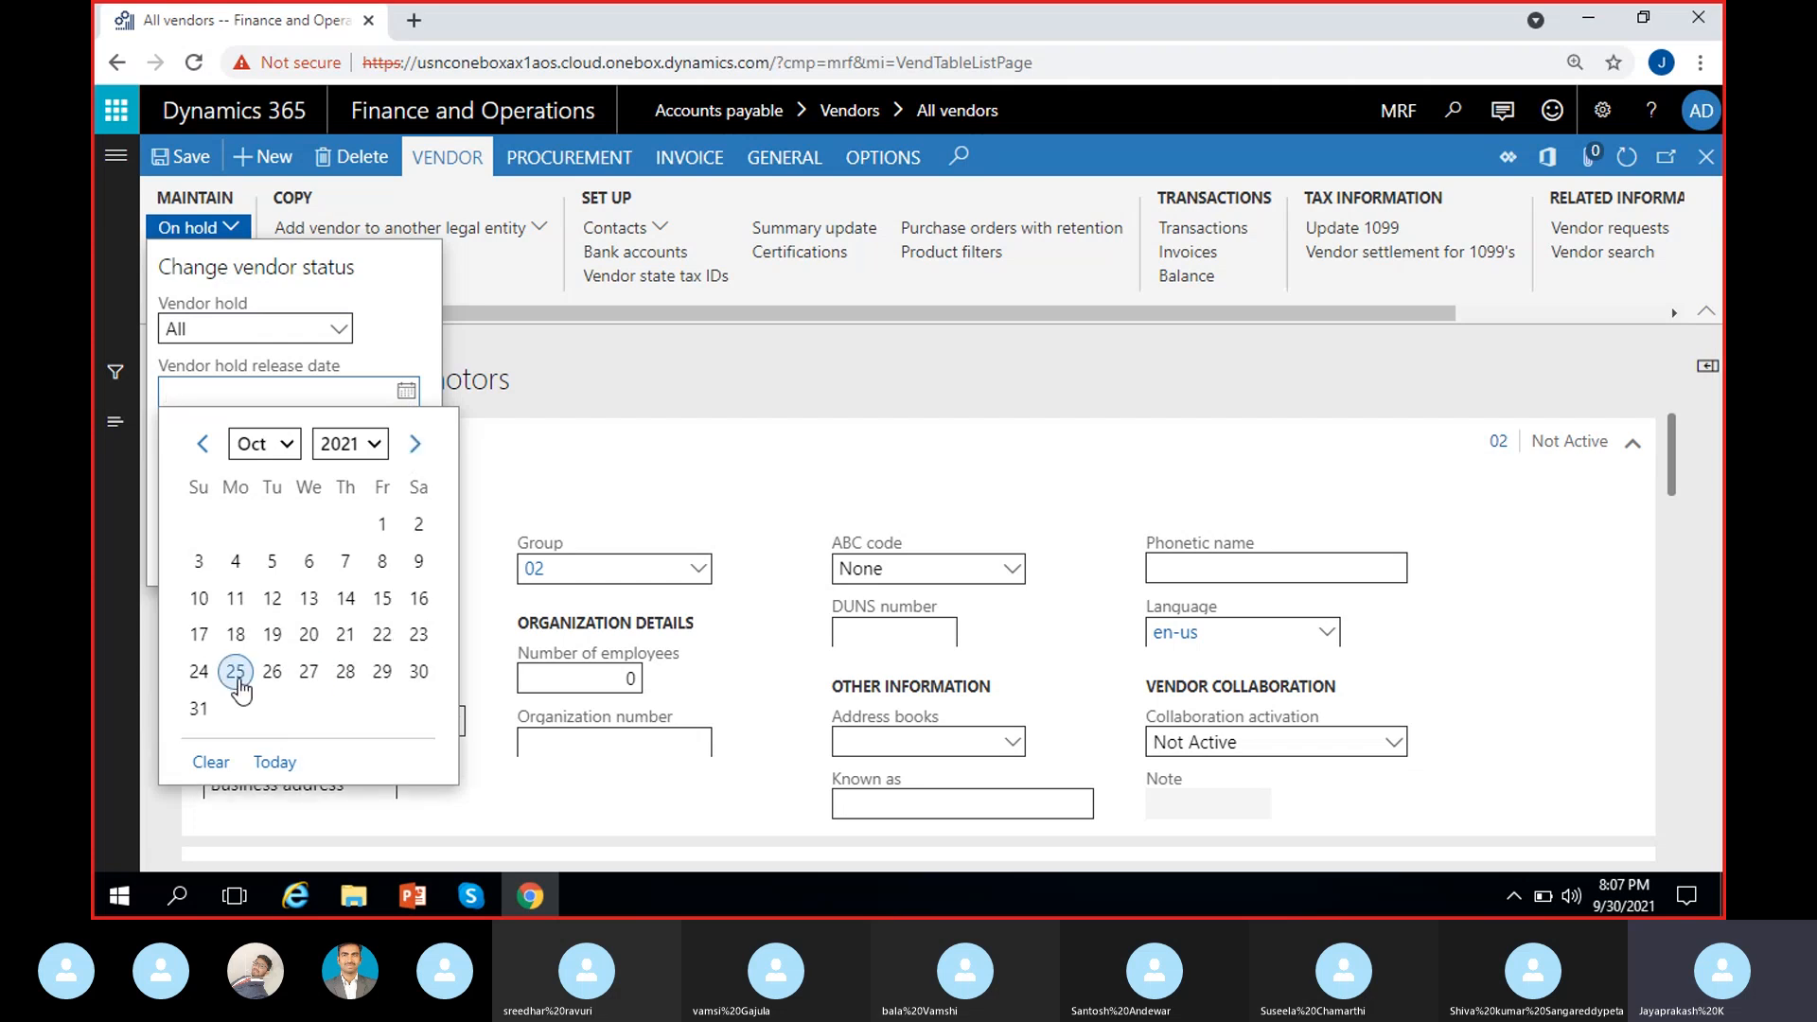
left_click(198, 708)
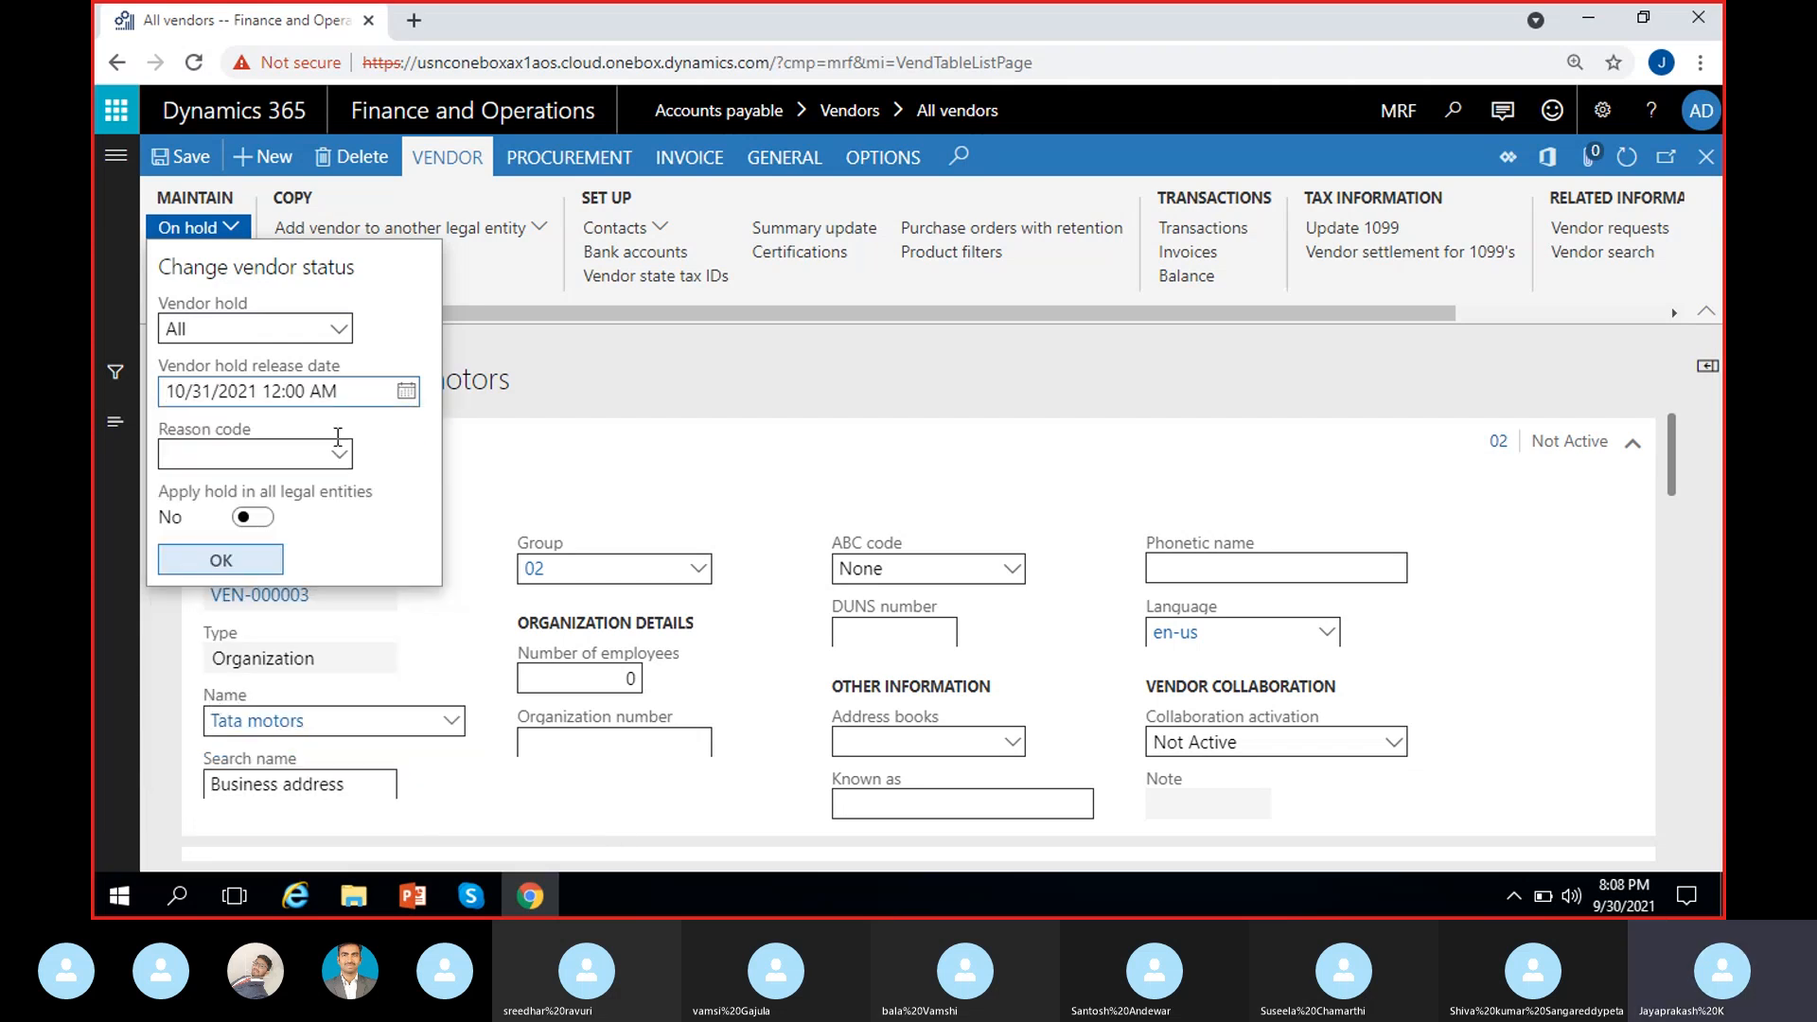
left_click(454, 903)
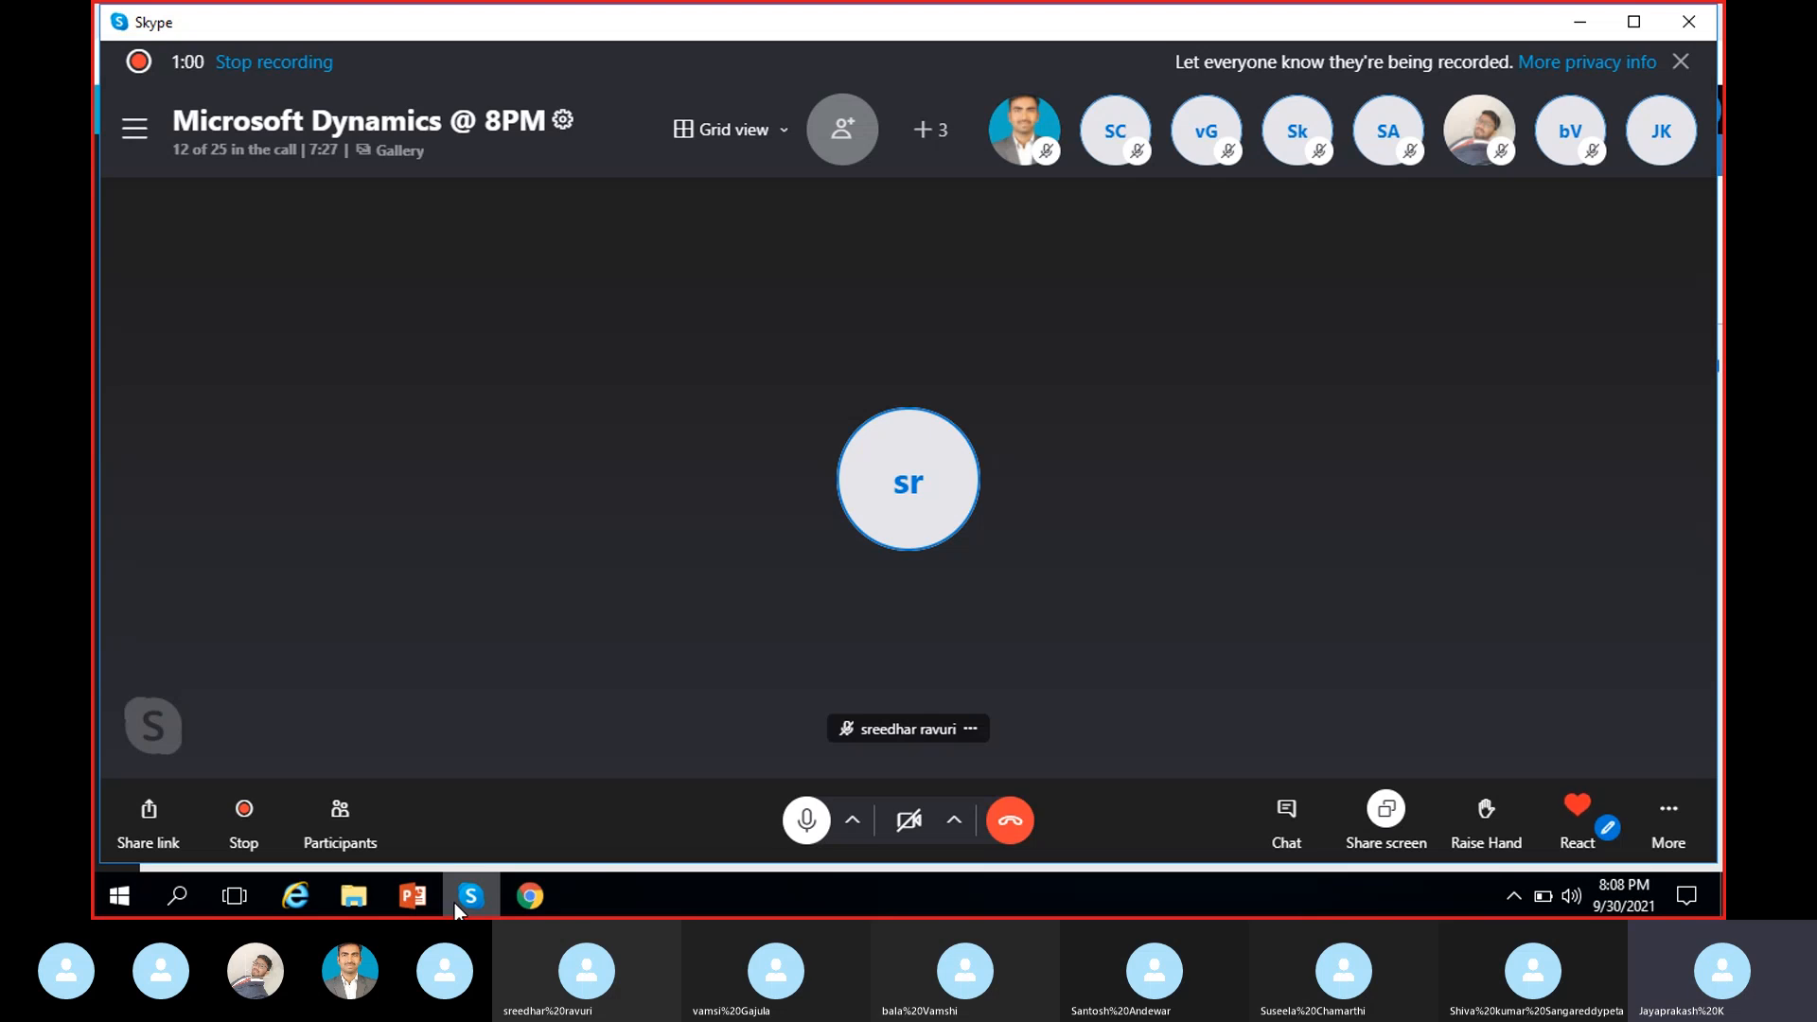
Step: Minimize the Skype call window to get back to the Change vendor status dialog
left_click(454, 903)
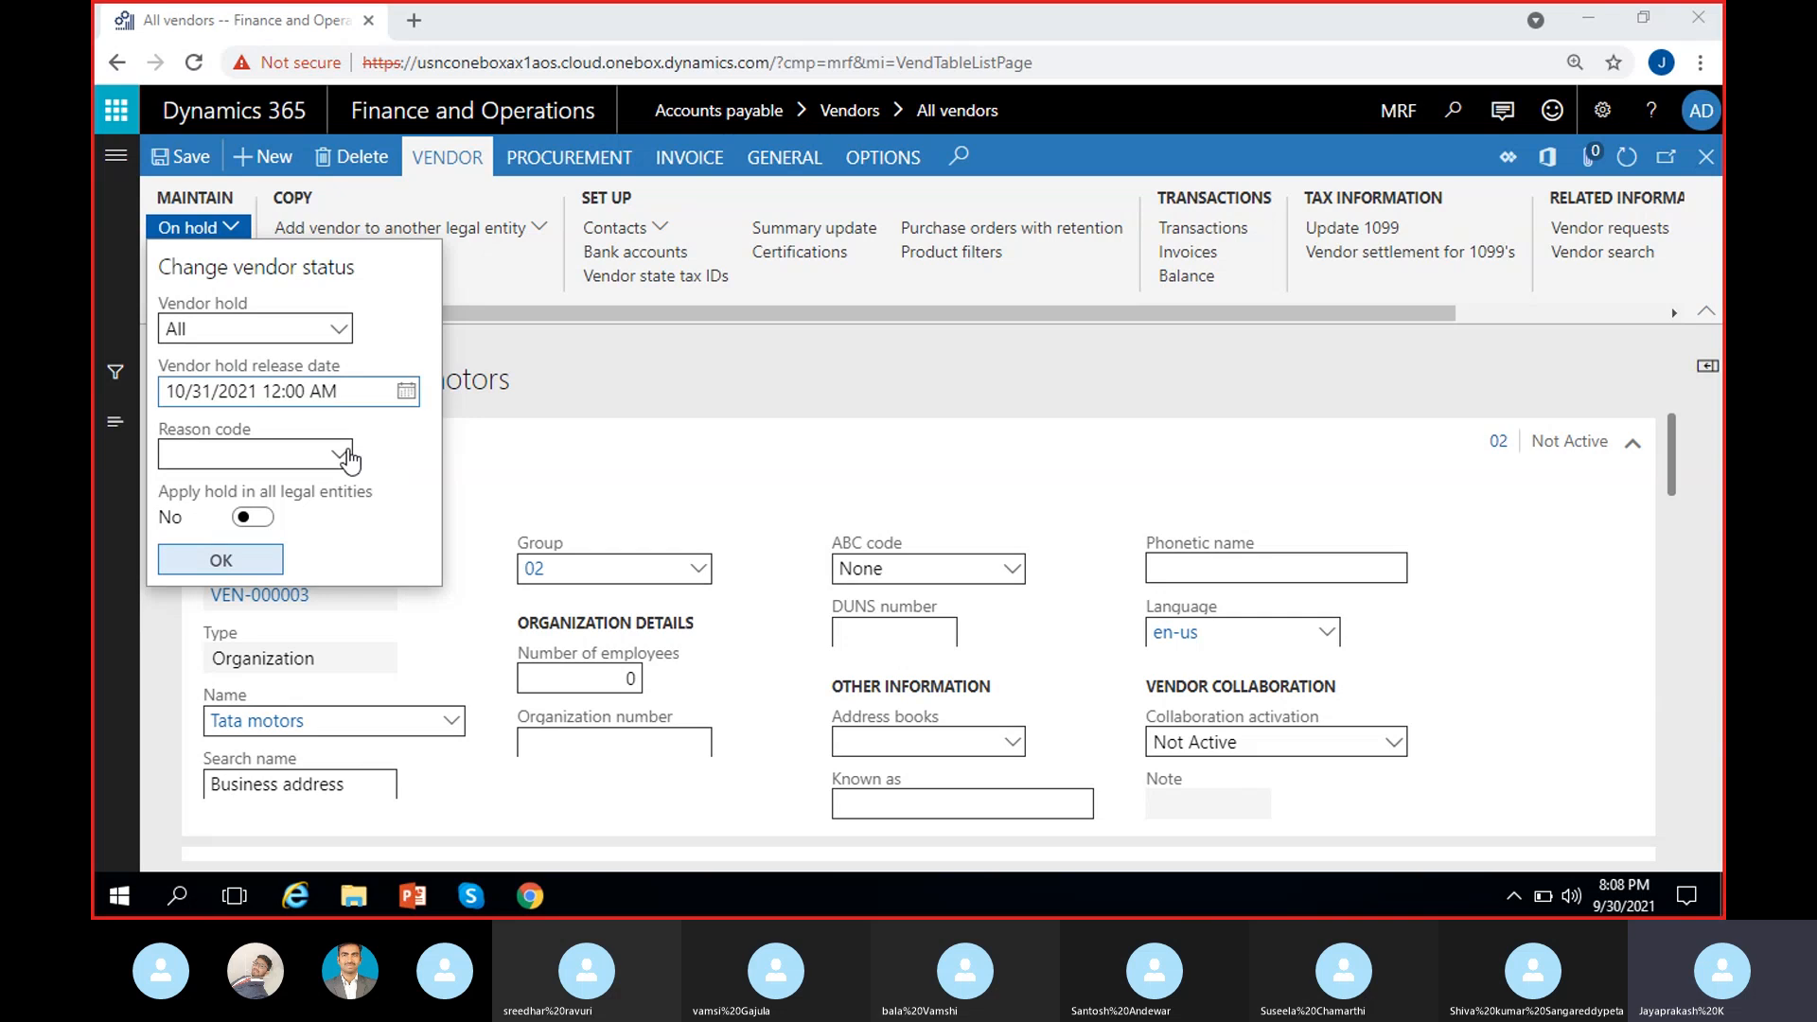
Step: Leave the reason code blank, keep the hold to this legal entity only, and confirm with OK
left_click(349, 456)
left_click(343, 455)
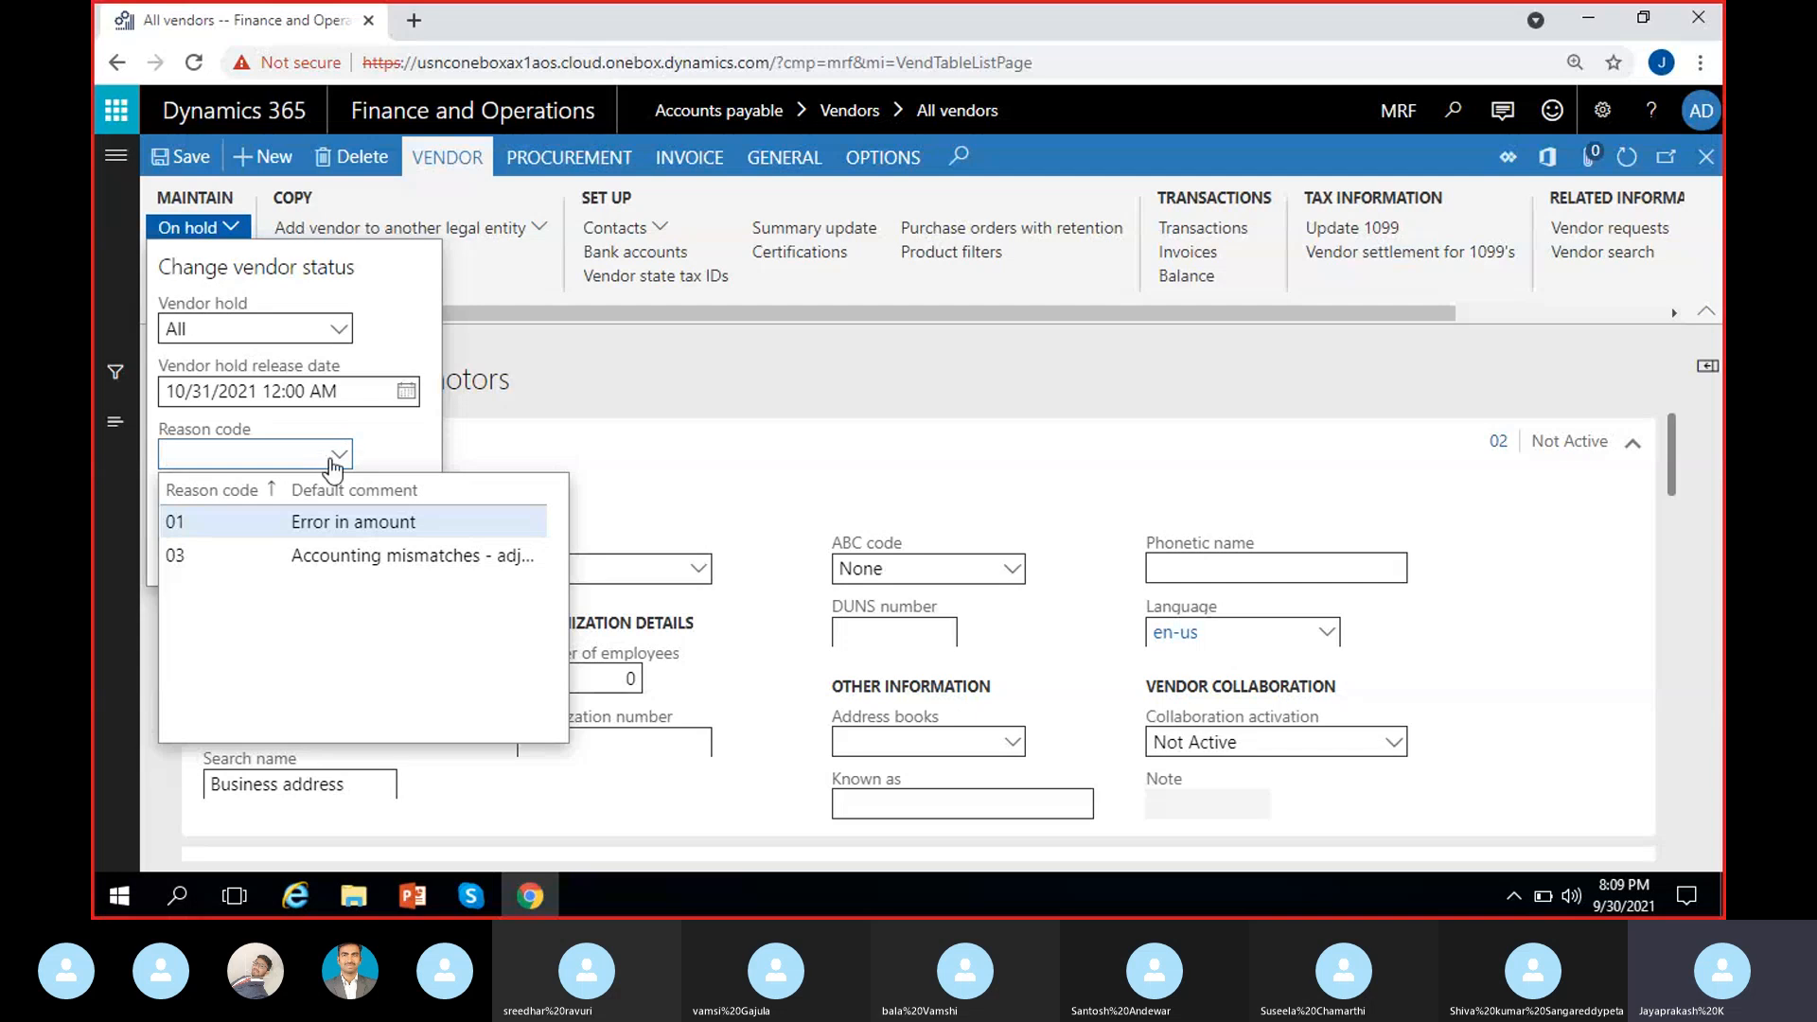
left_click(299, 454)
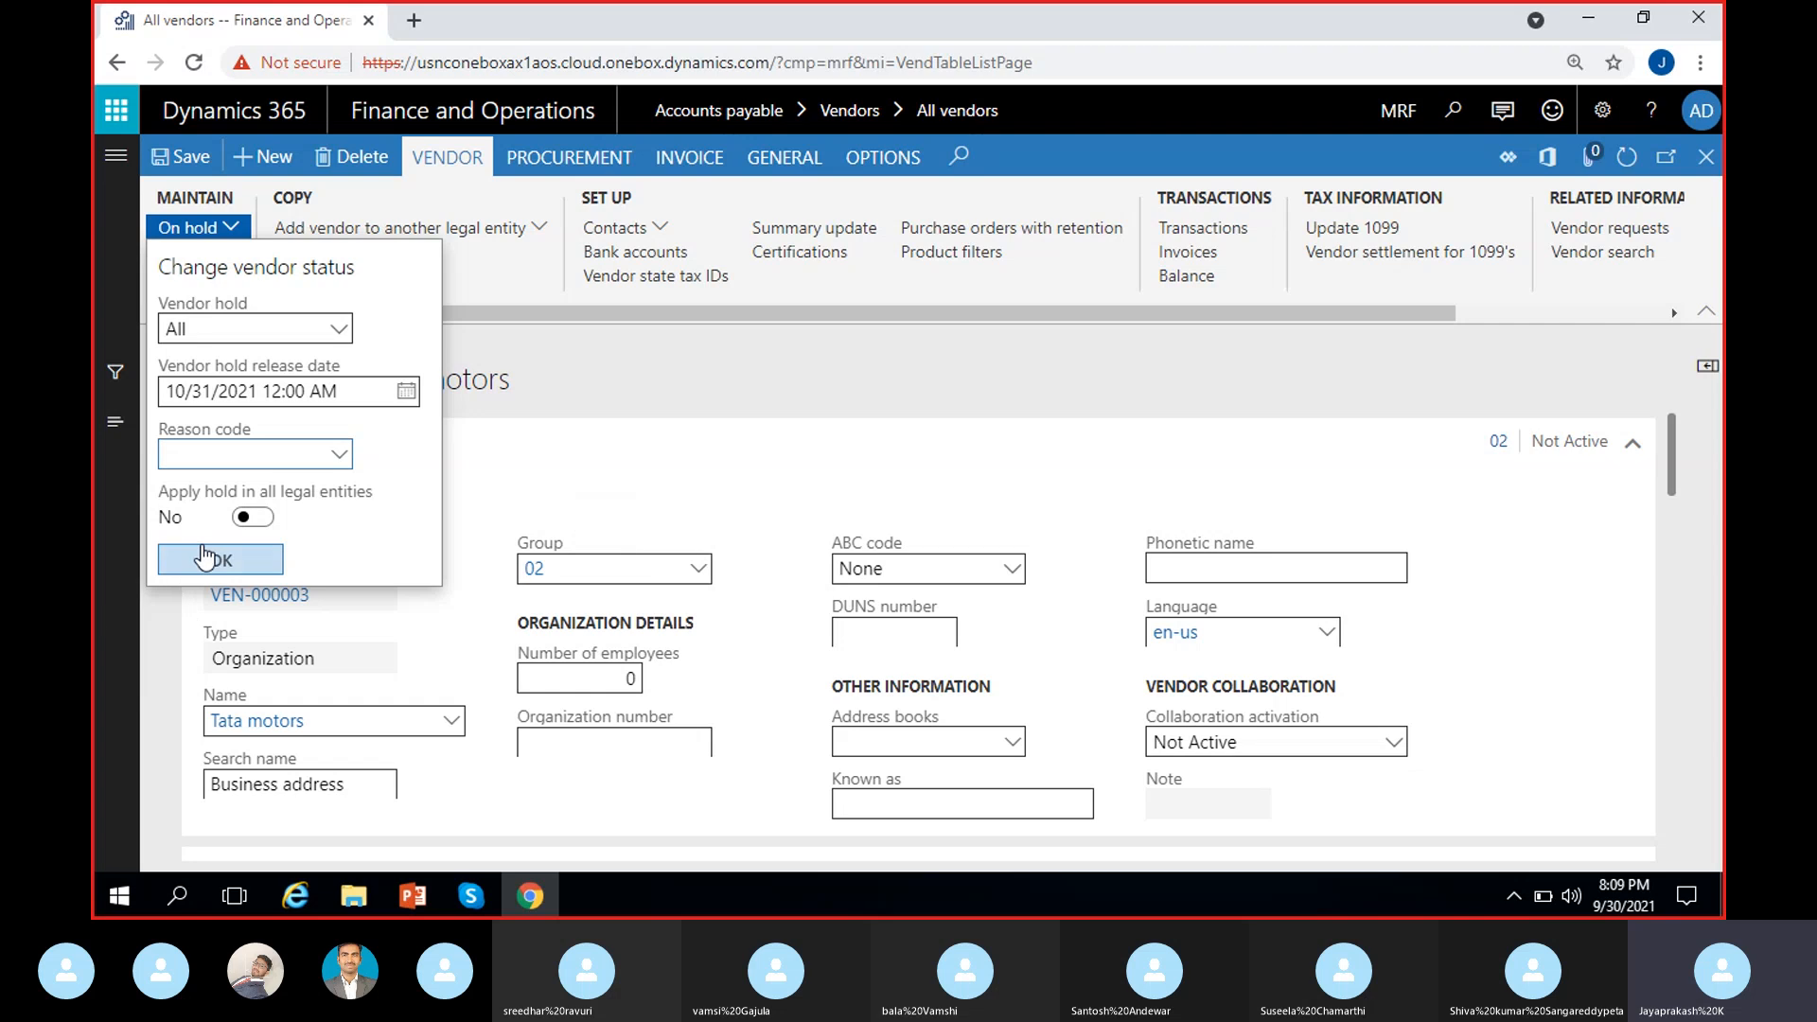
left_click(262, 520)
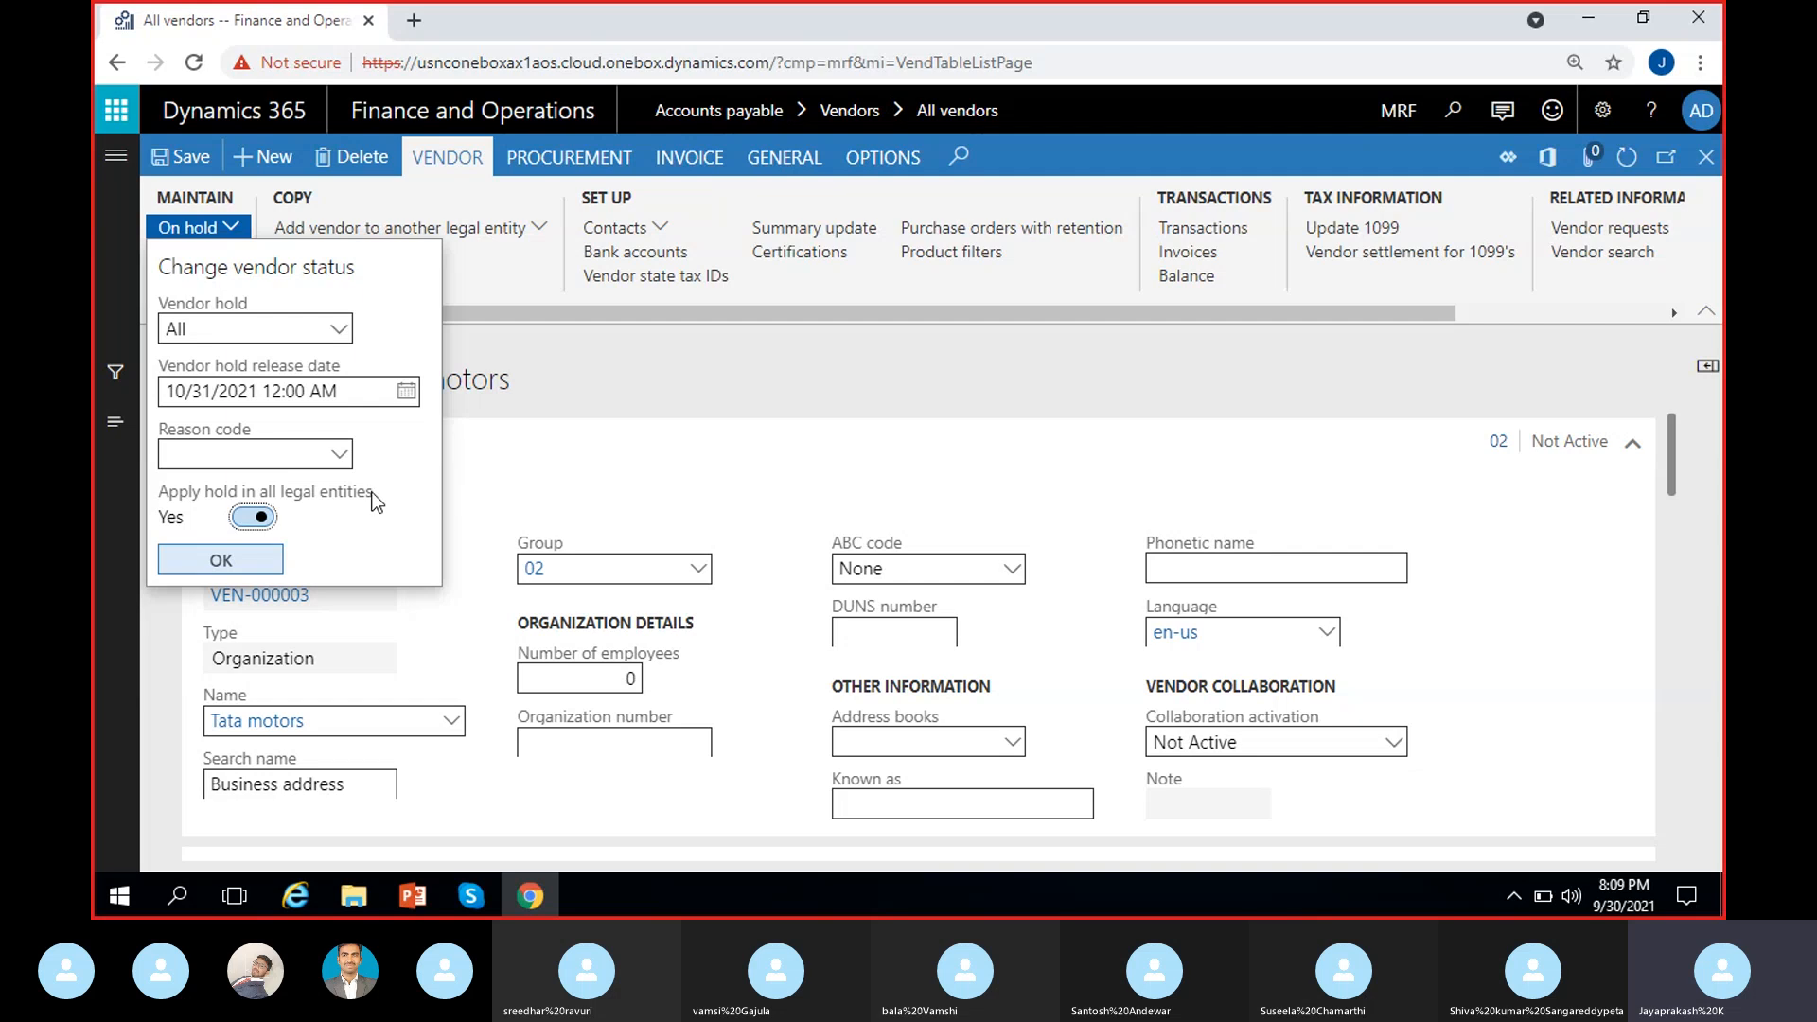
left_click(251, 517)
left_click(243, 565)
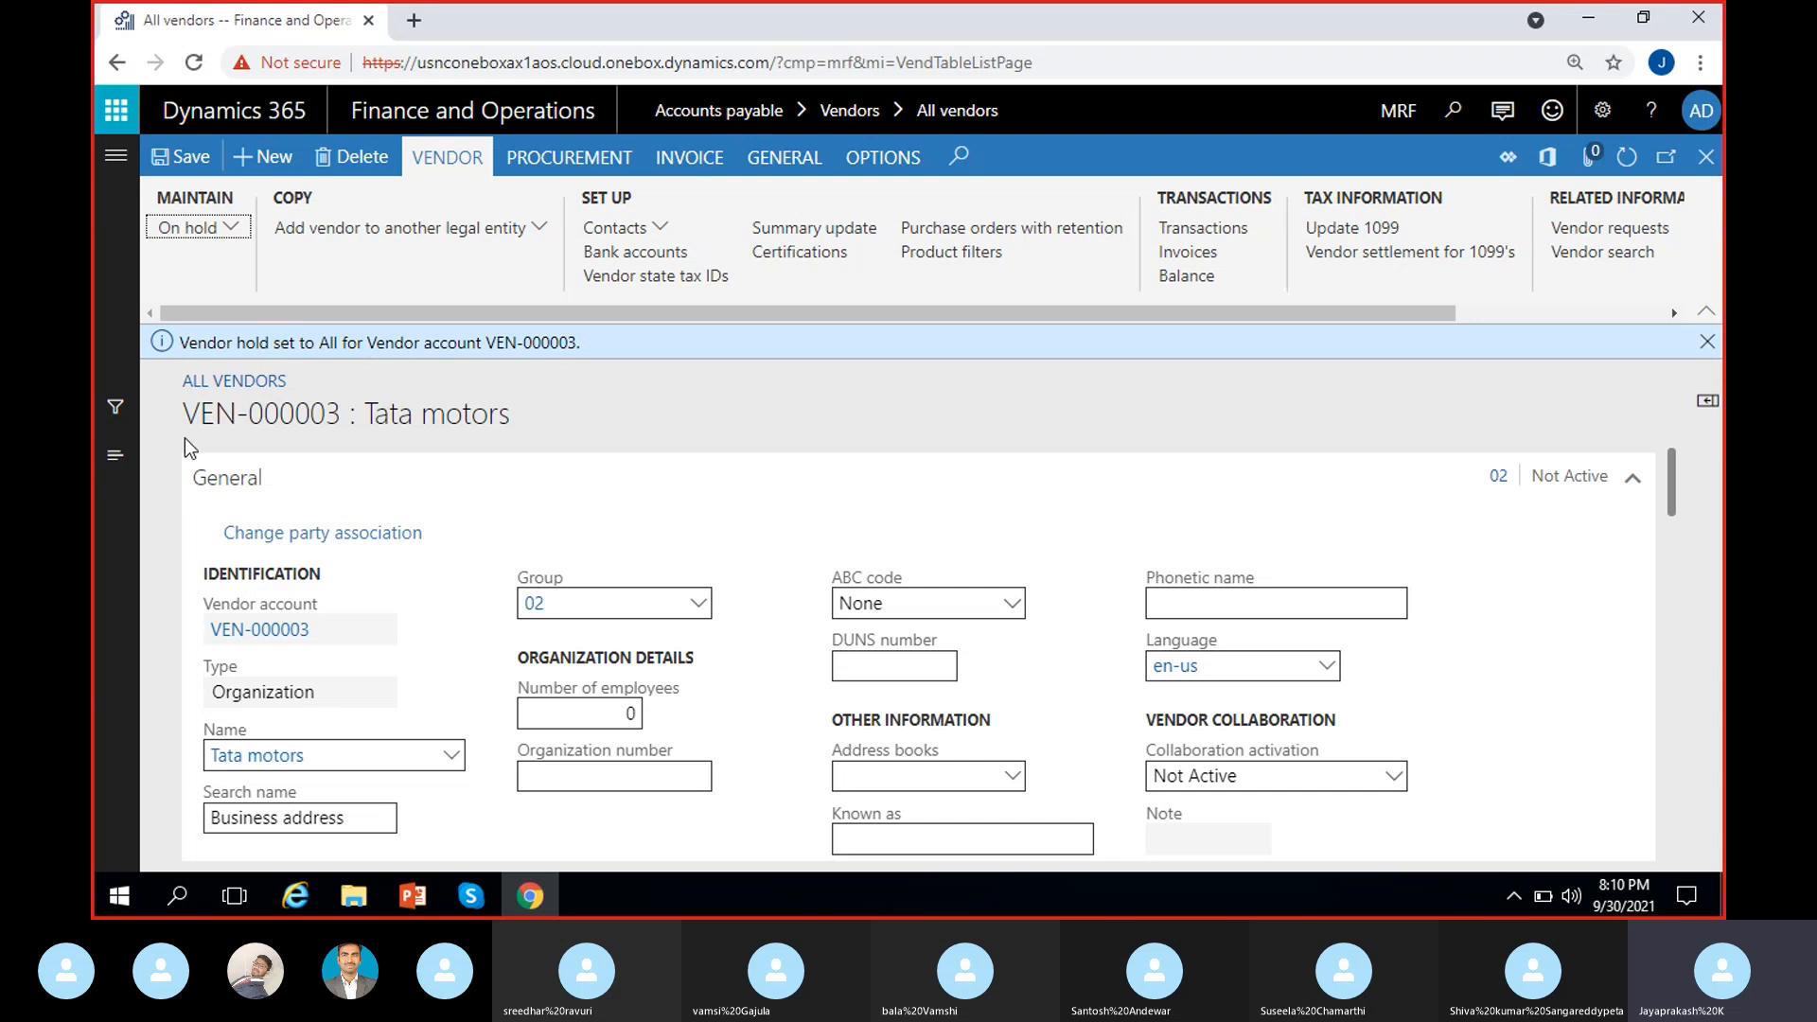
Step: Dismiss the vendor hold confirmation message bar
left_click_drag(189, 343, 598, 352)
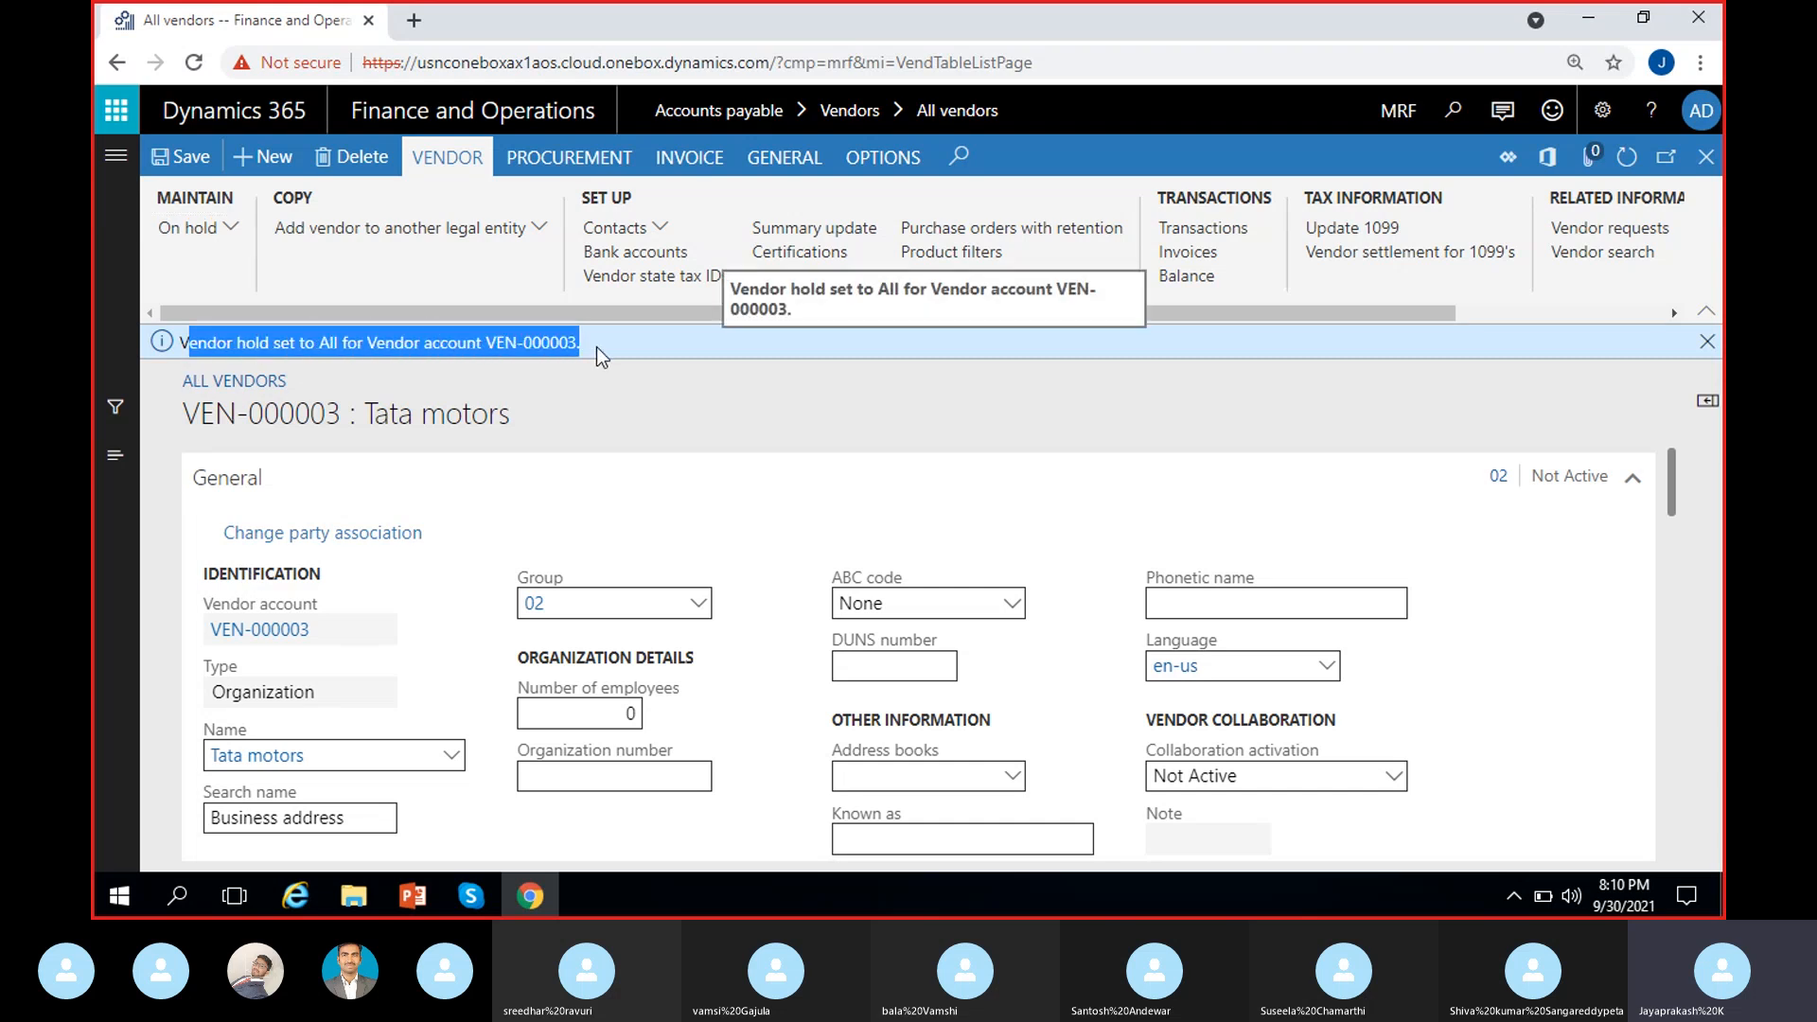
left_click(630, 405)
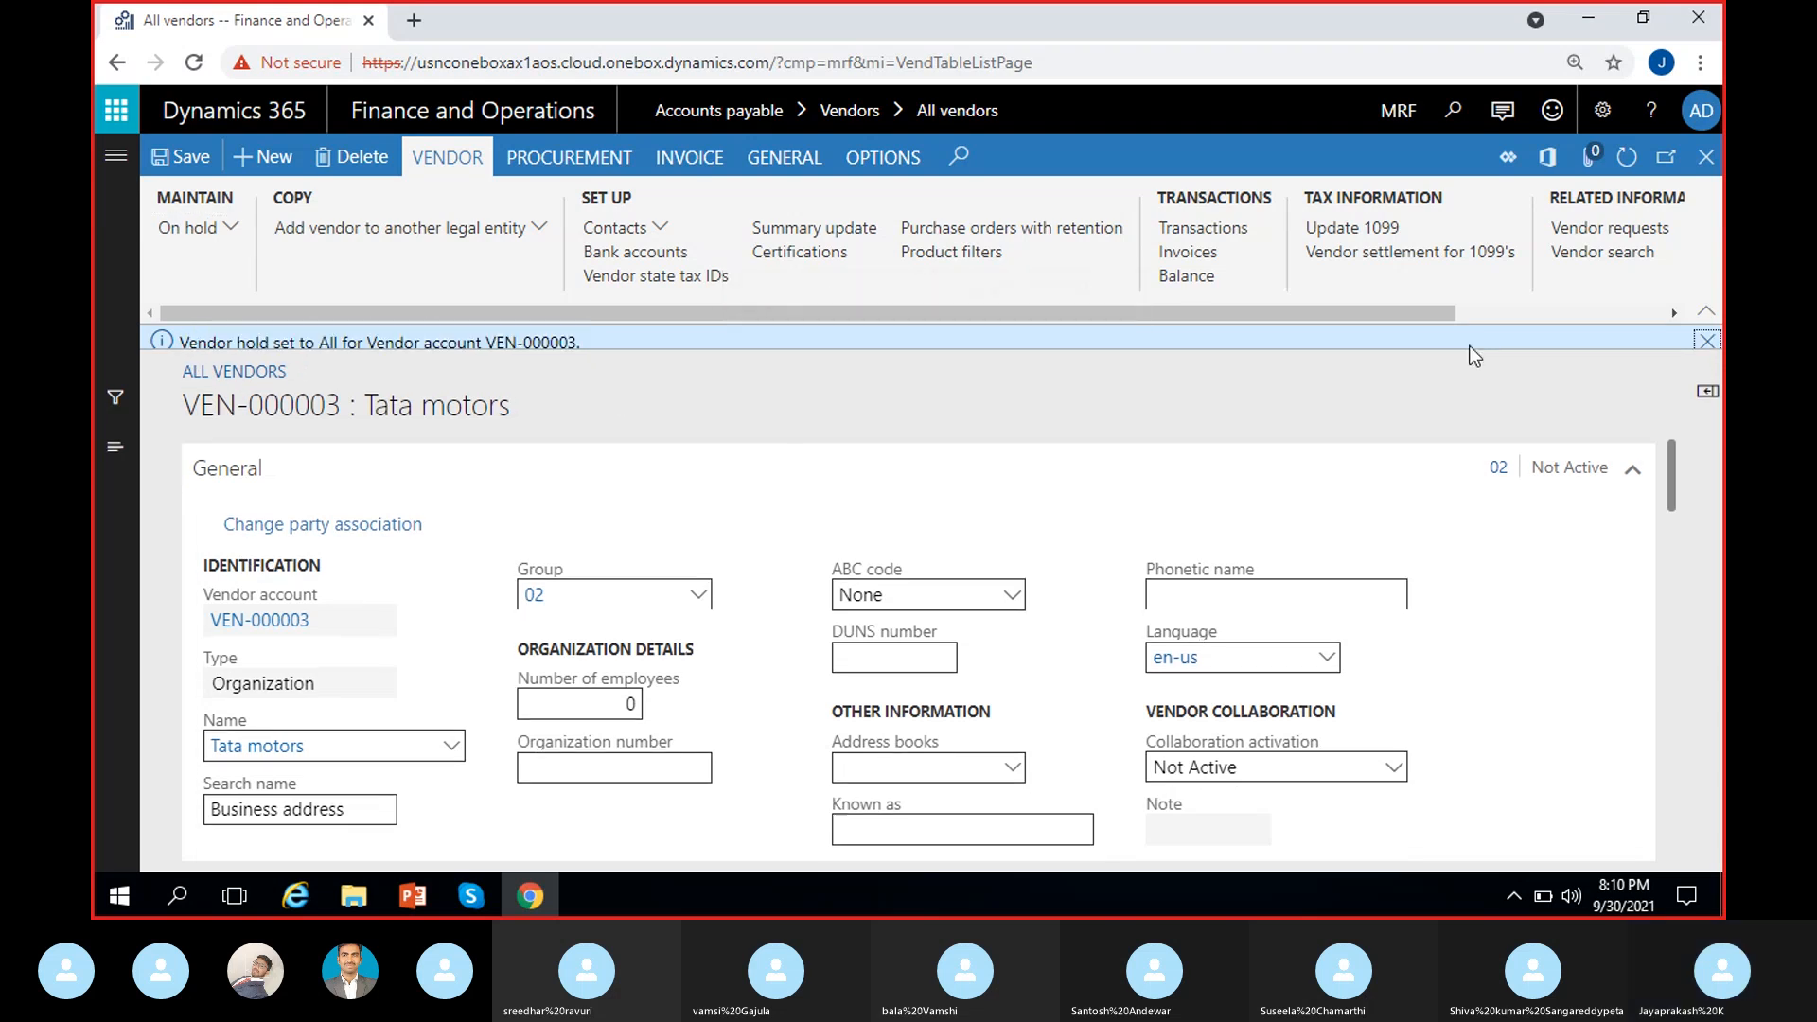
left_click(1707, 341)
Step: Try vendor hold values Never and No, then close the status settings without saving
left_click(235, 230)
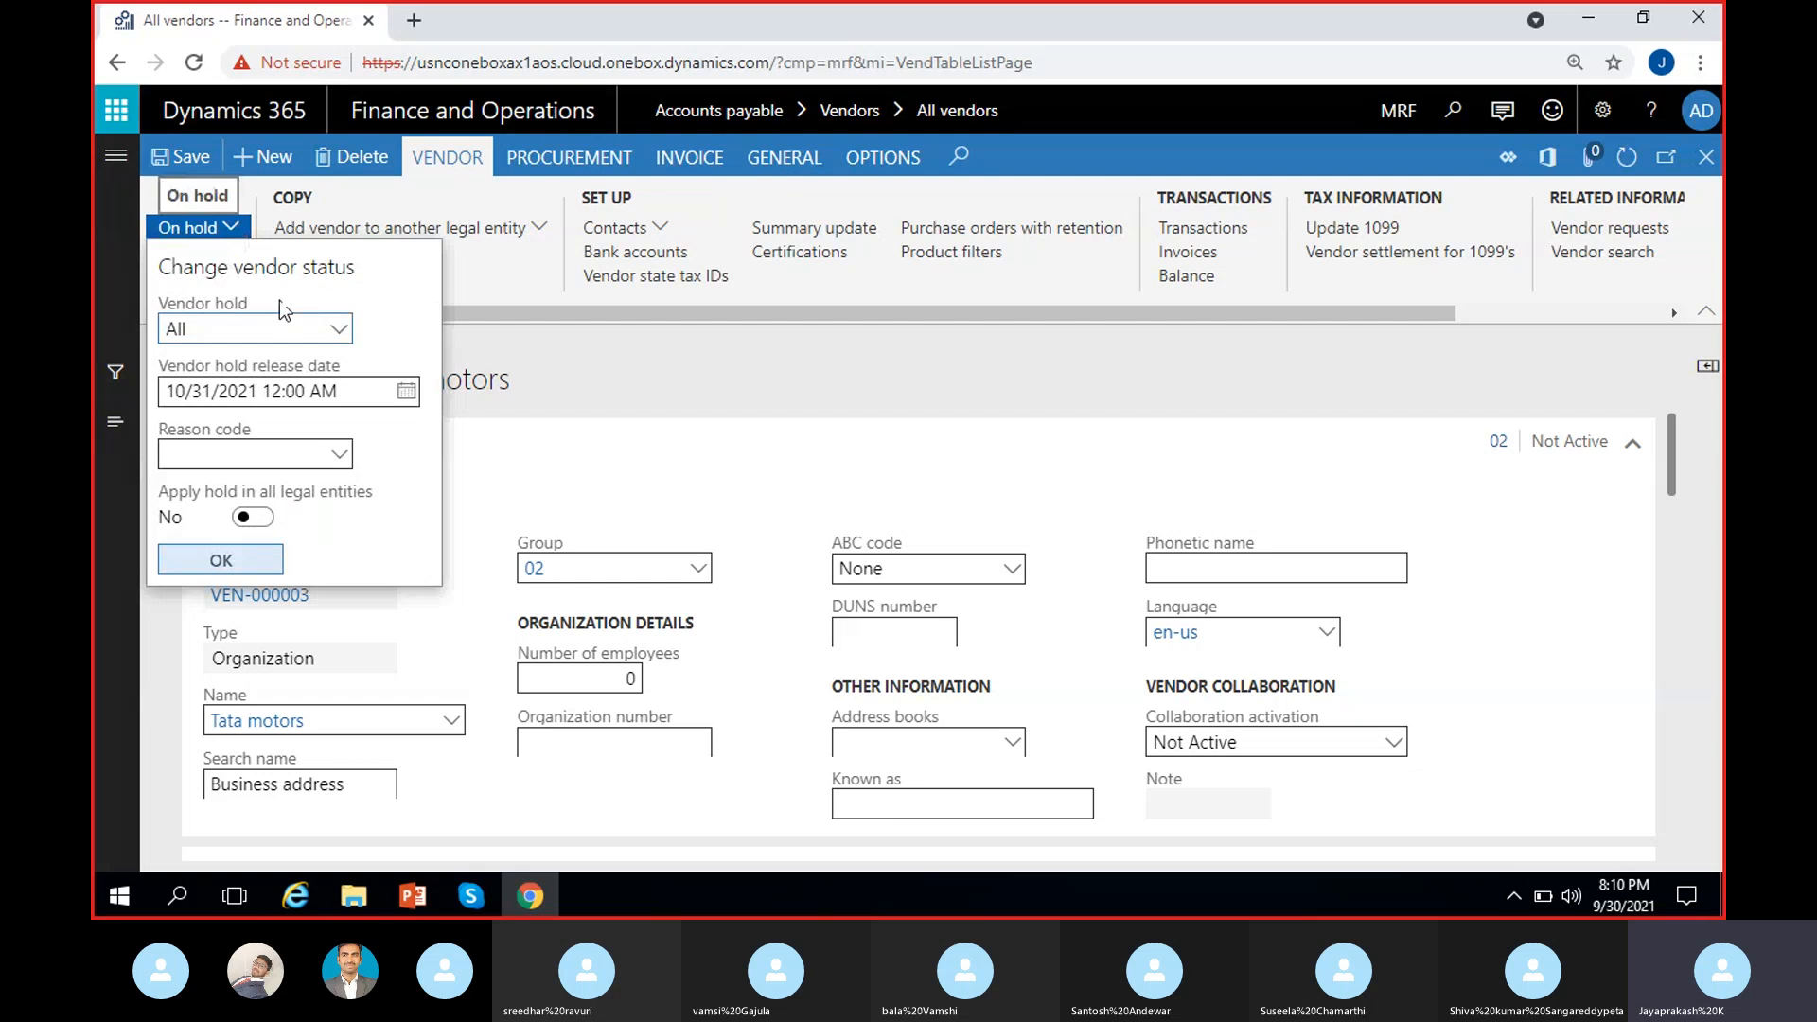
left_click(337, 330)
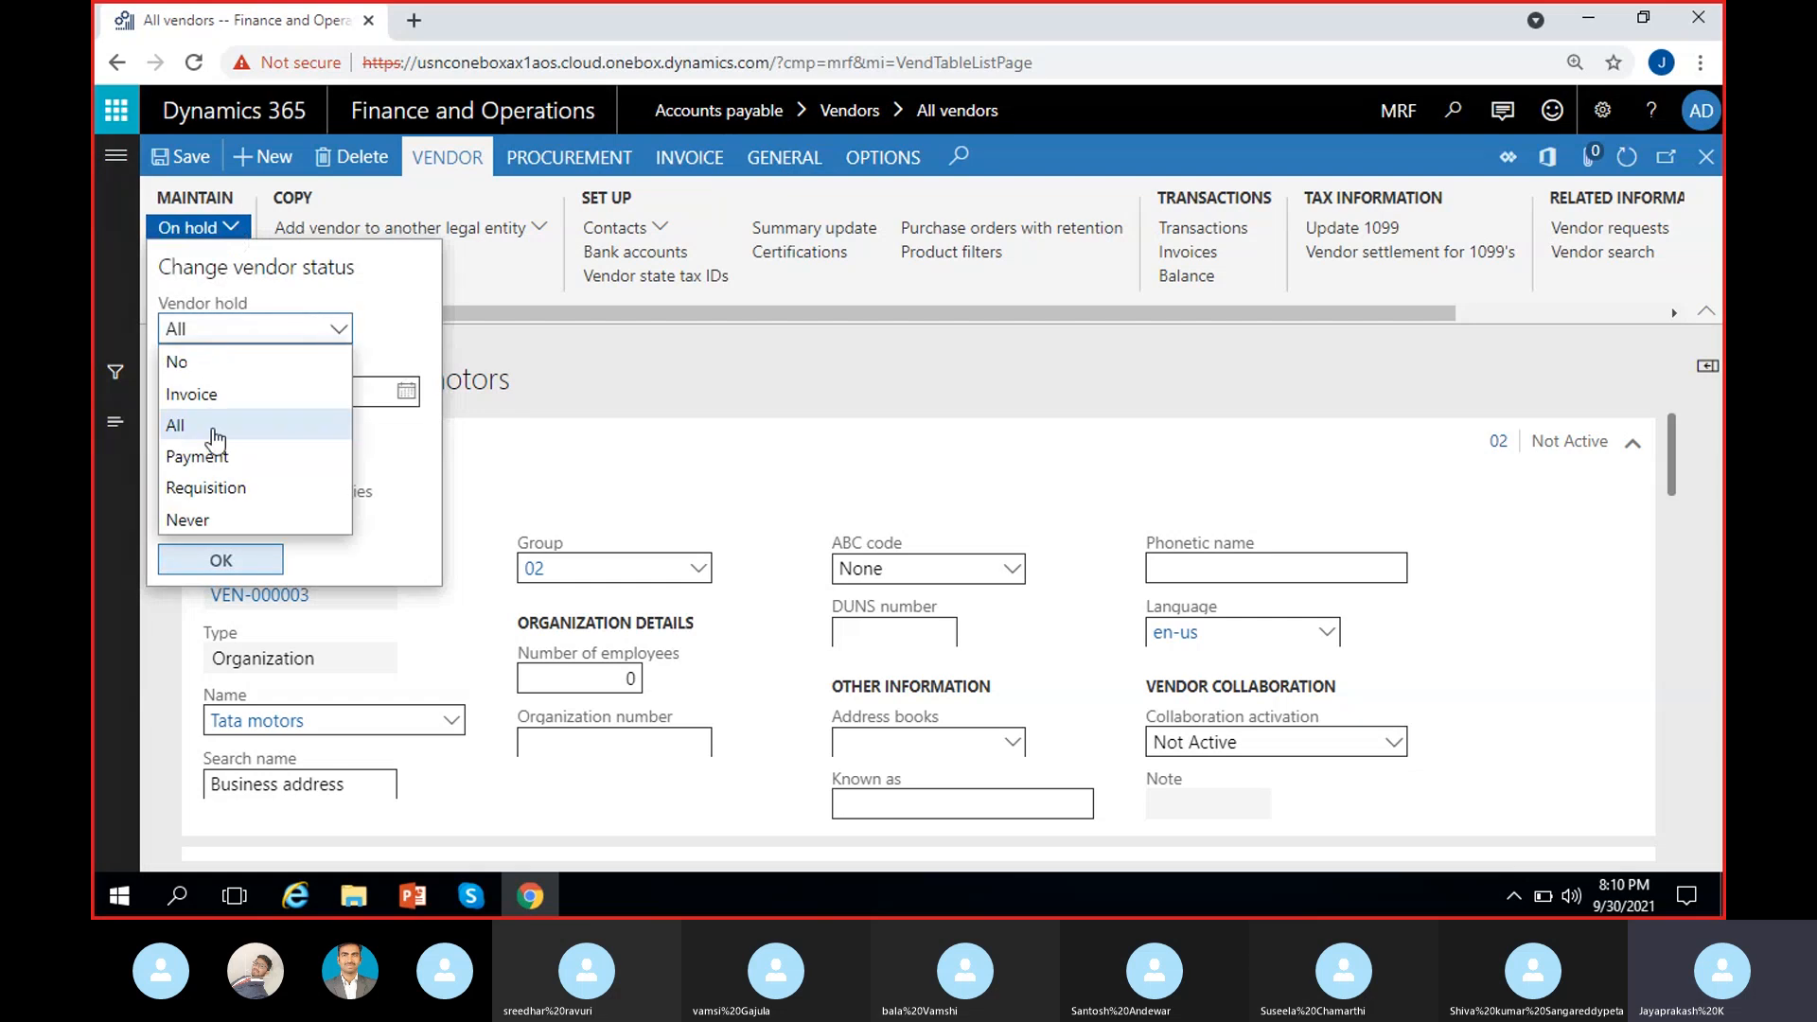
left_click(203, 519)
left_click(339, 331)
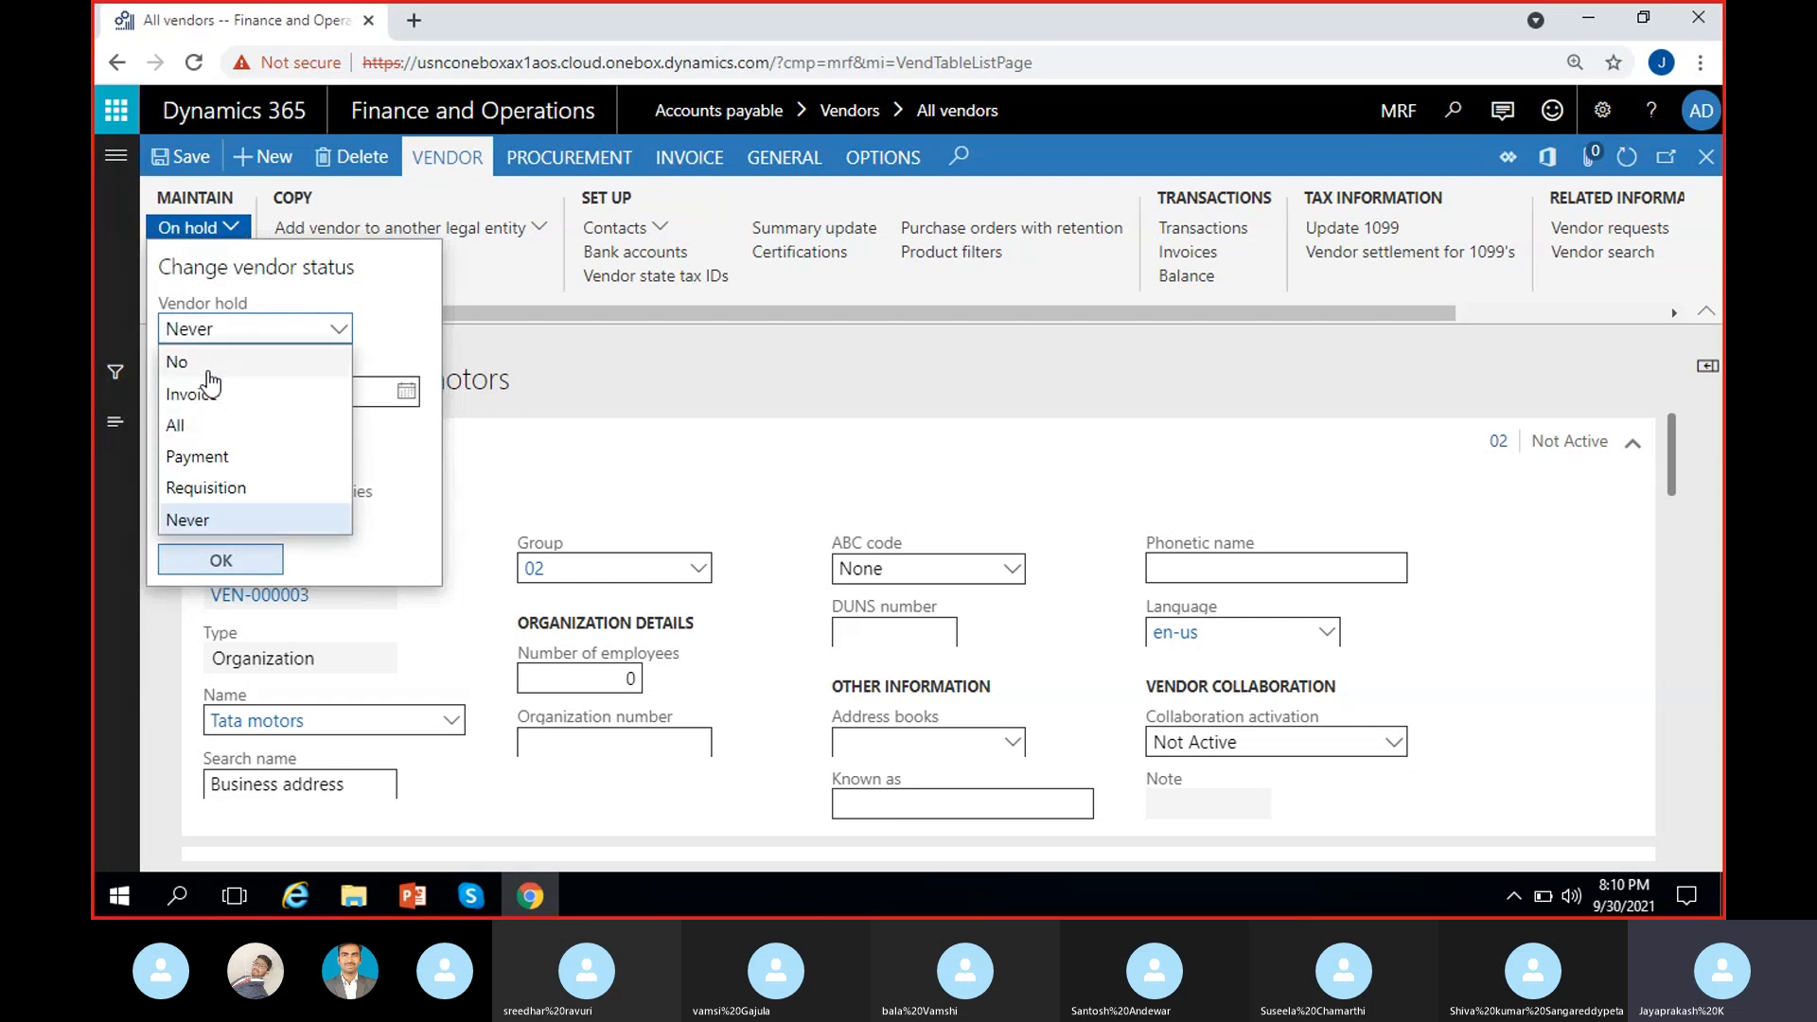
left_click(177, 361)
left_click(91, 450)
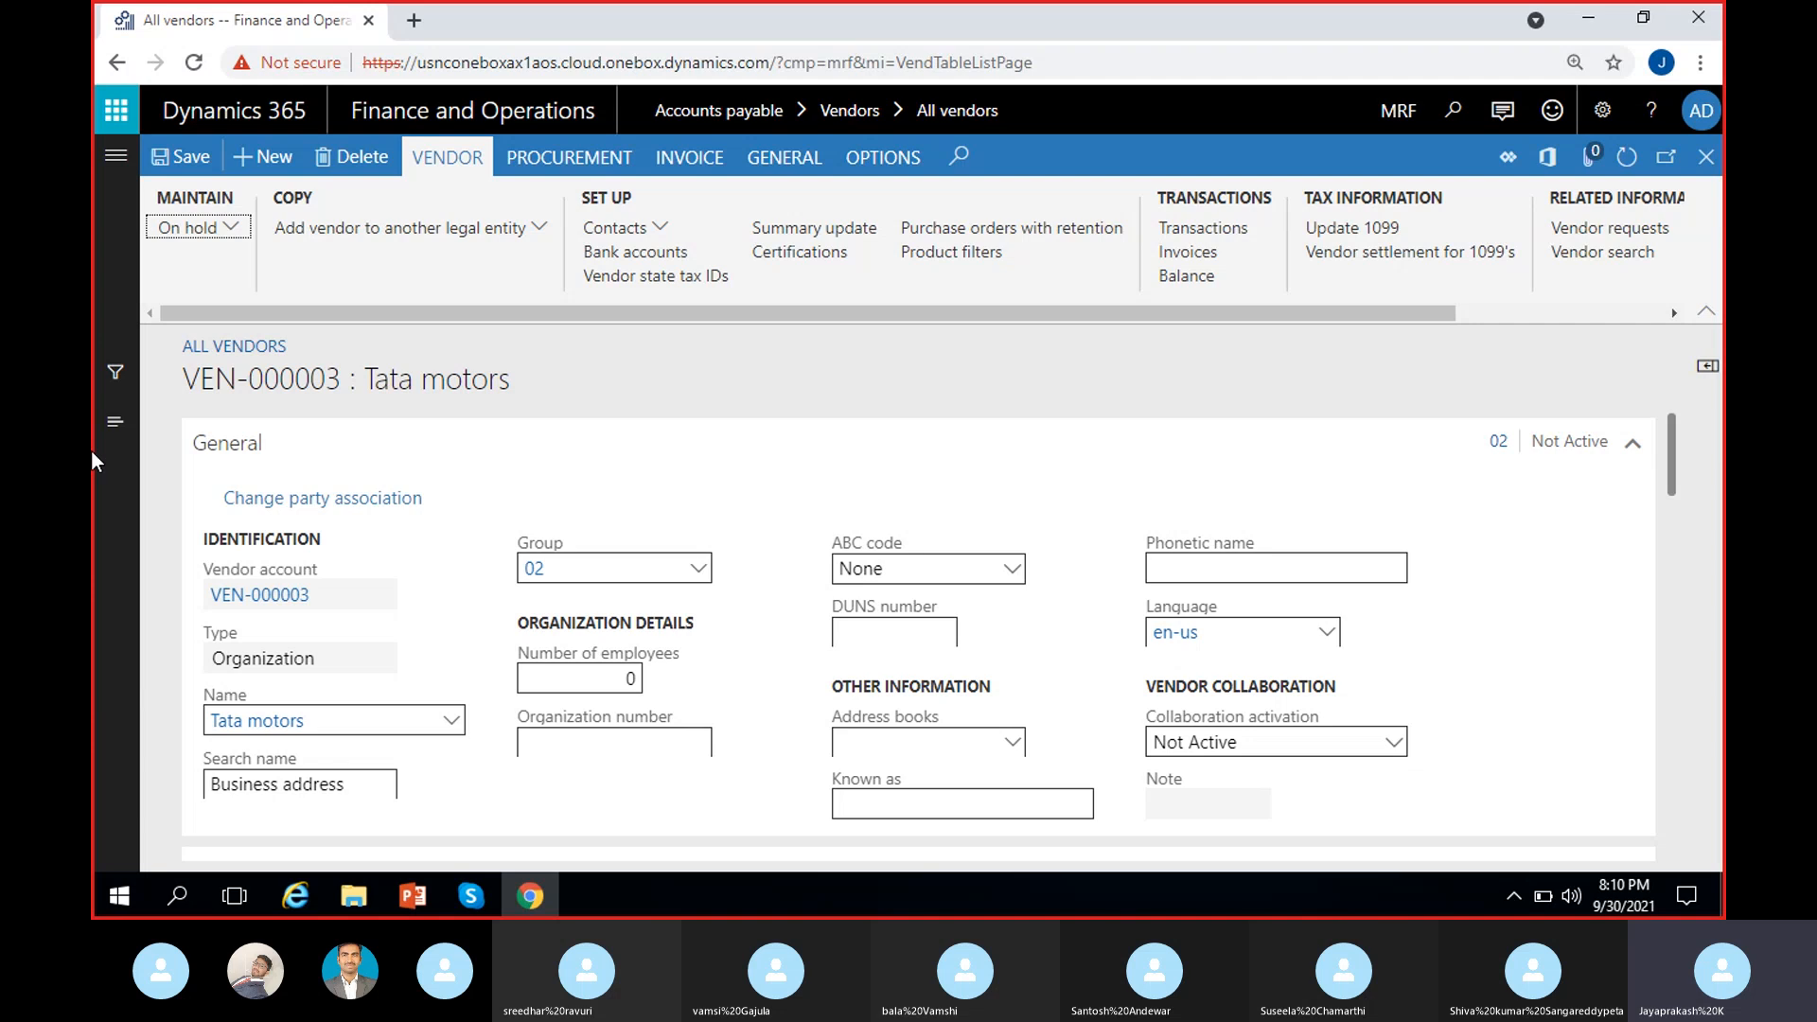
Step: Set VEN-000003's vendor hold to No and confirm taking it off hold
left_click(217, 230)
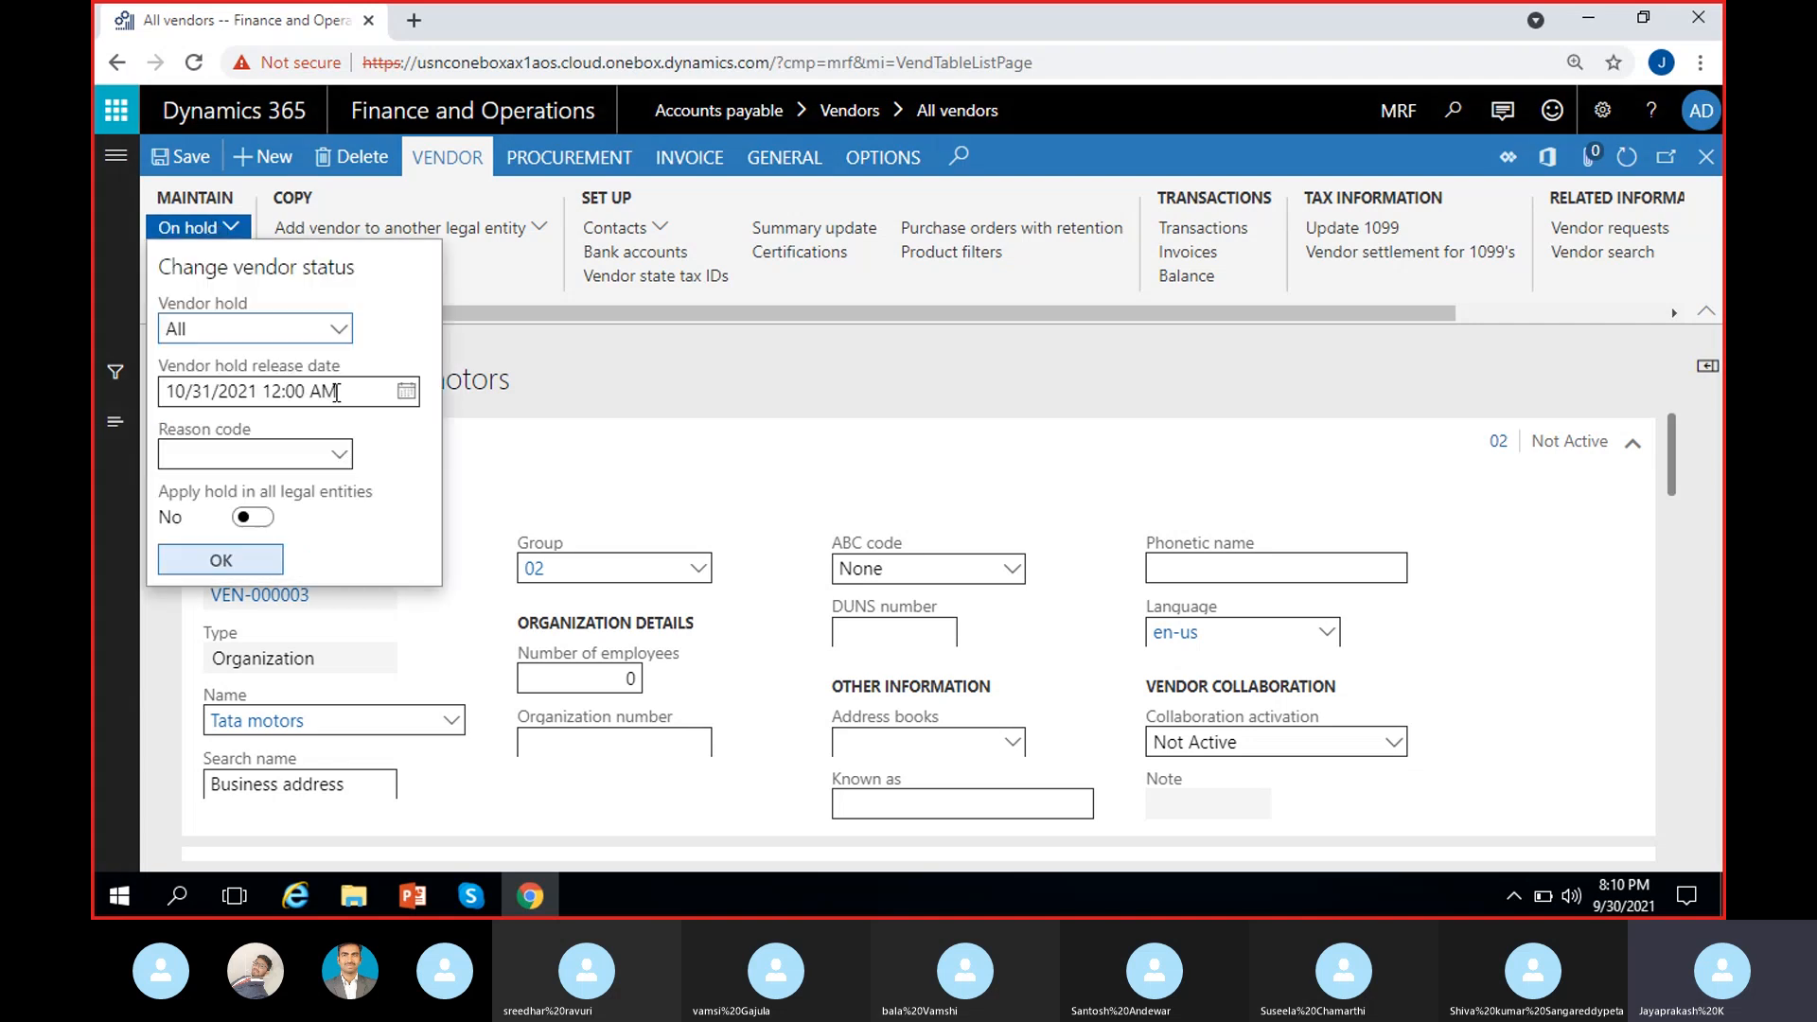
left_click(265, 329)
left_click(210, 365)
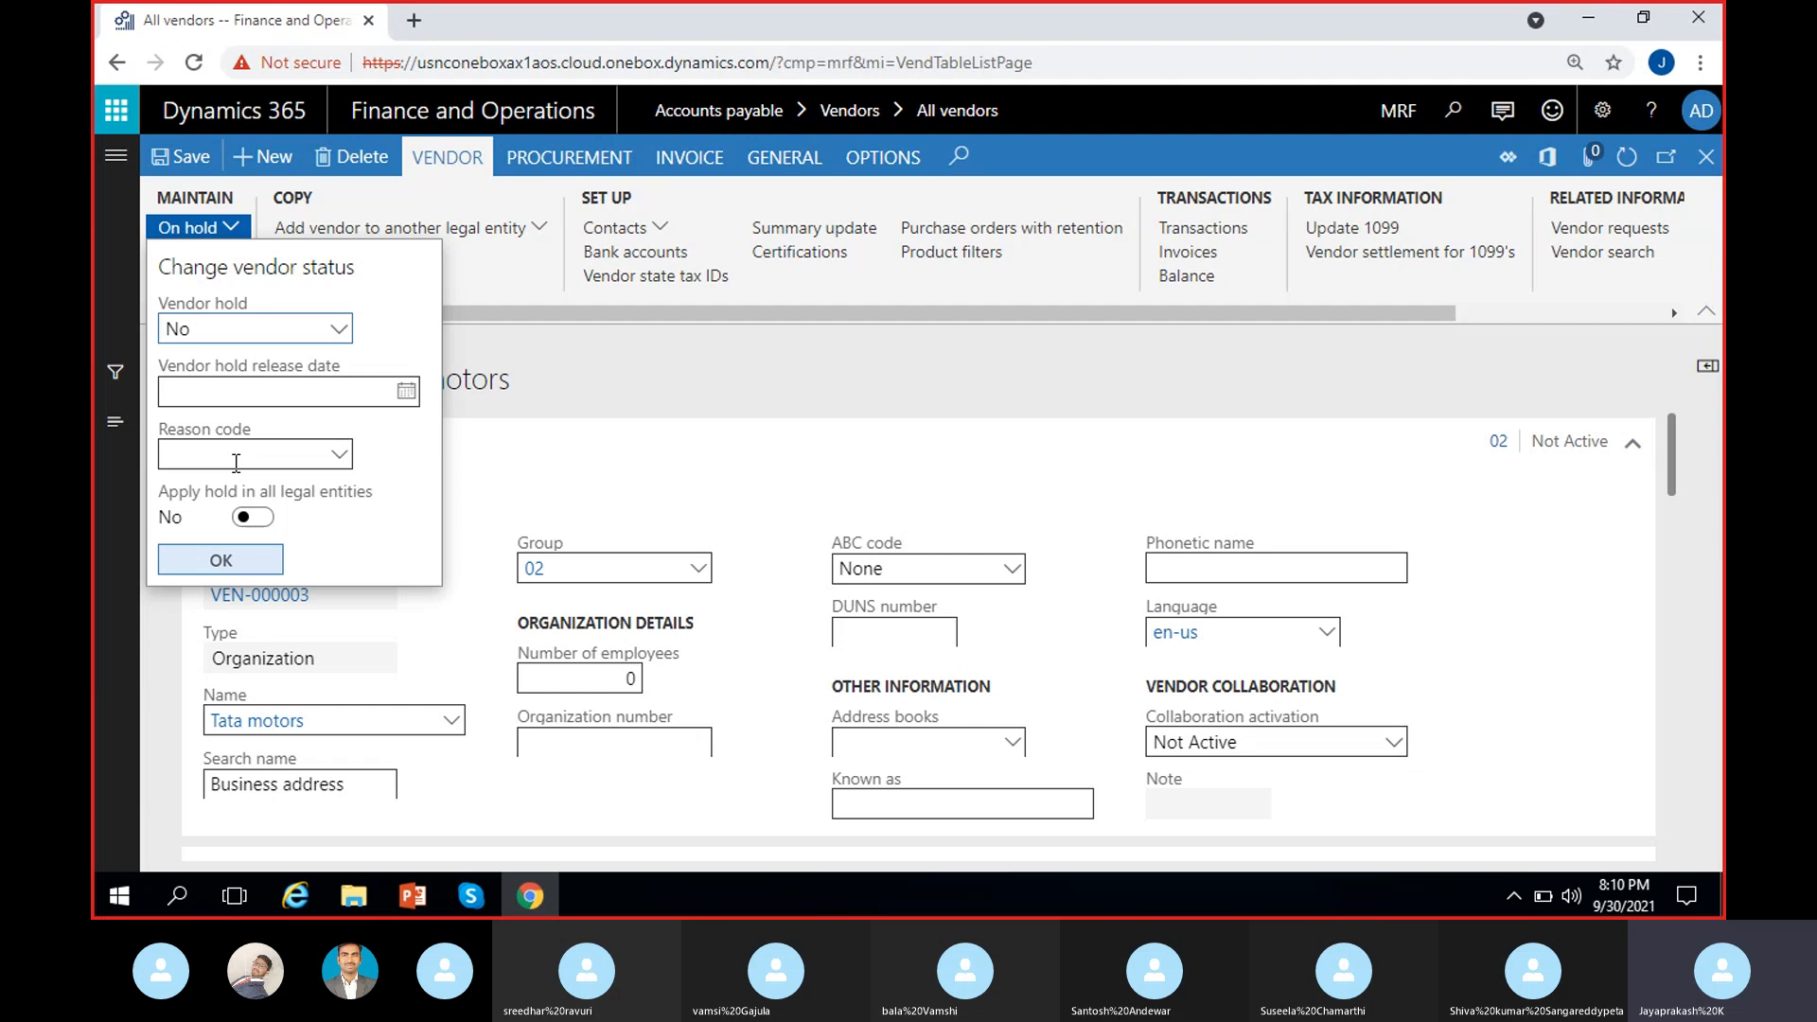
left_click(217, 560)
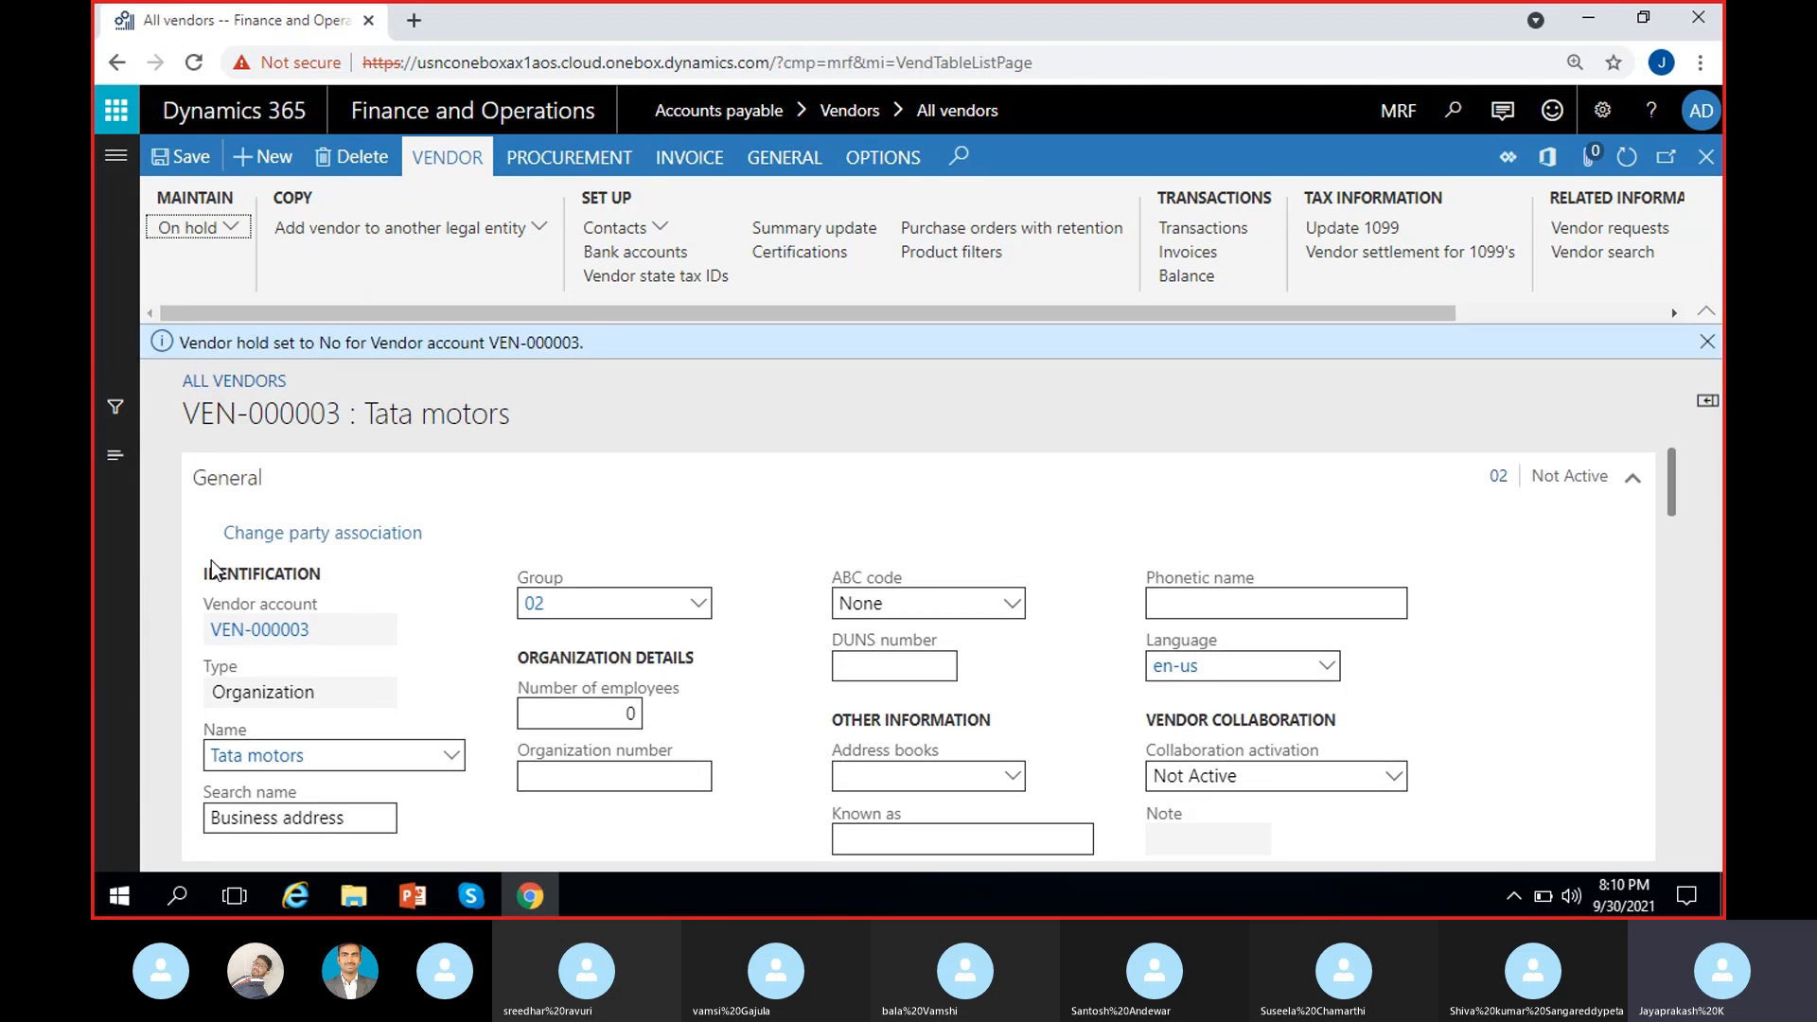
Step: Close the 'Vendor hold set to No' notice
left_click_drag(186, 349, 596, 356)
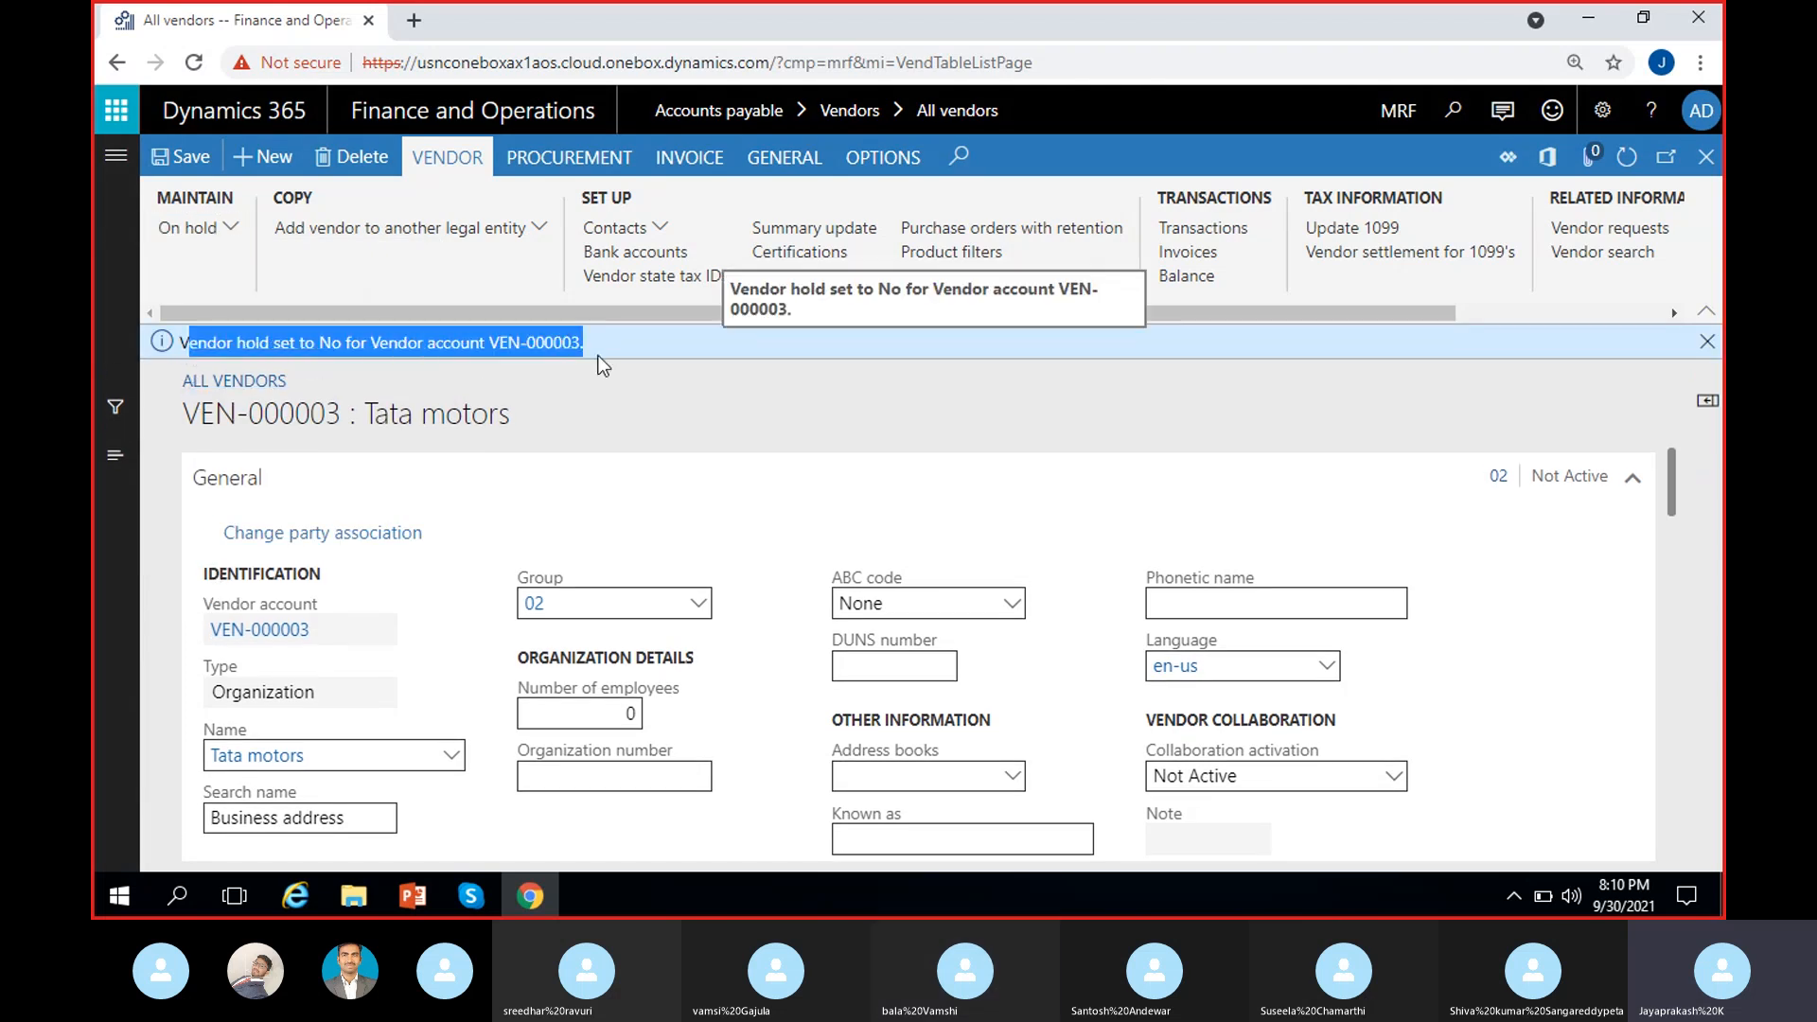
left_click(606, 393)
left_click(1707, 341)
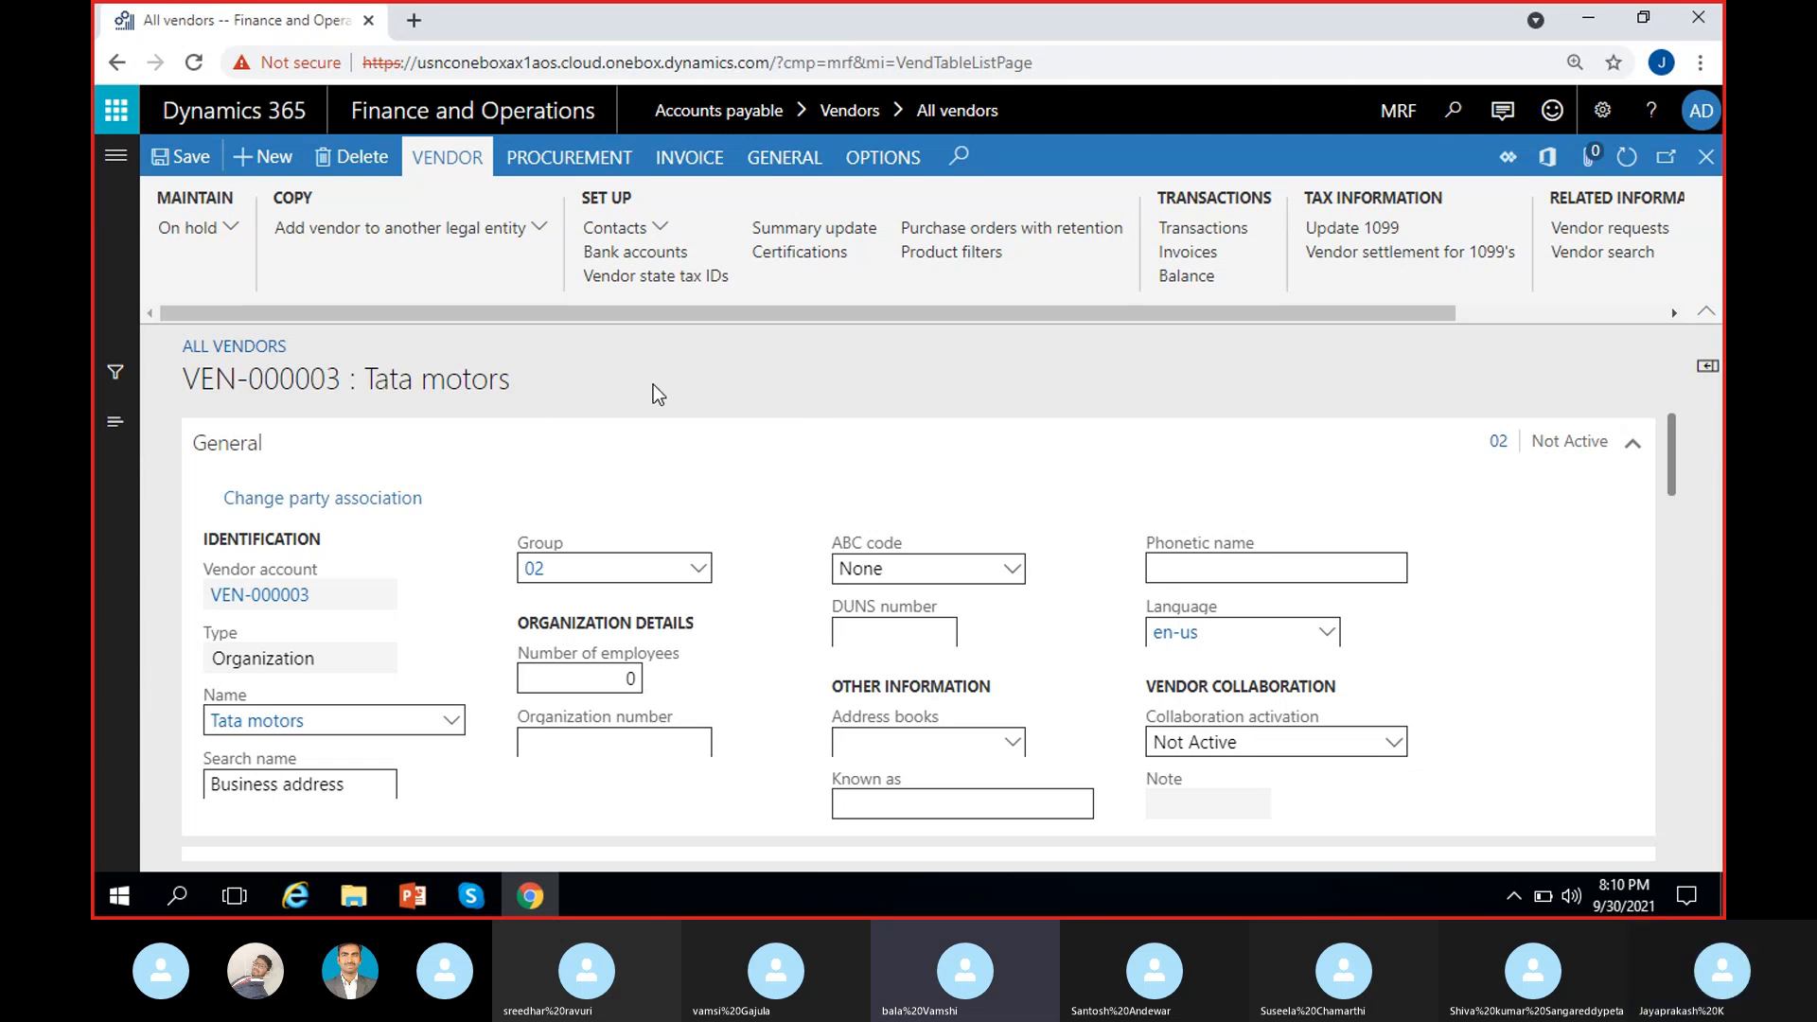
left_click(227, 230)
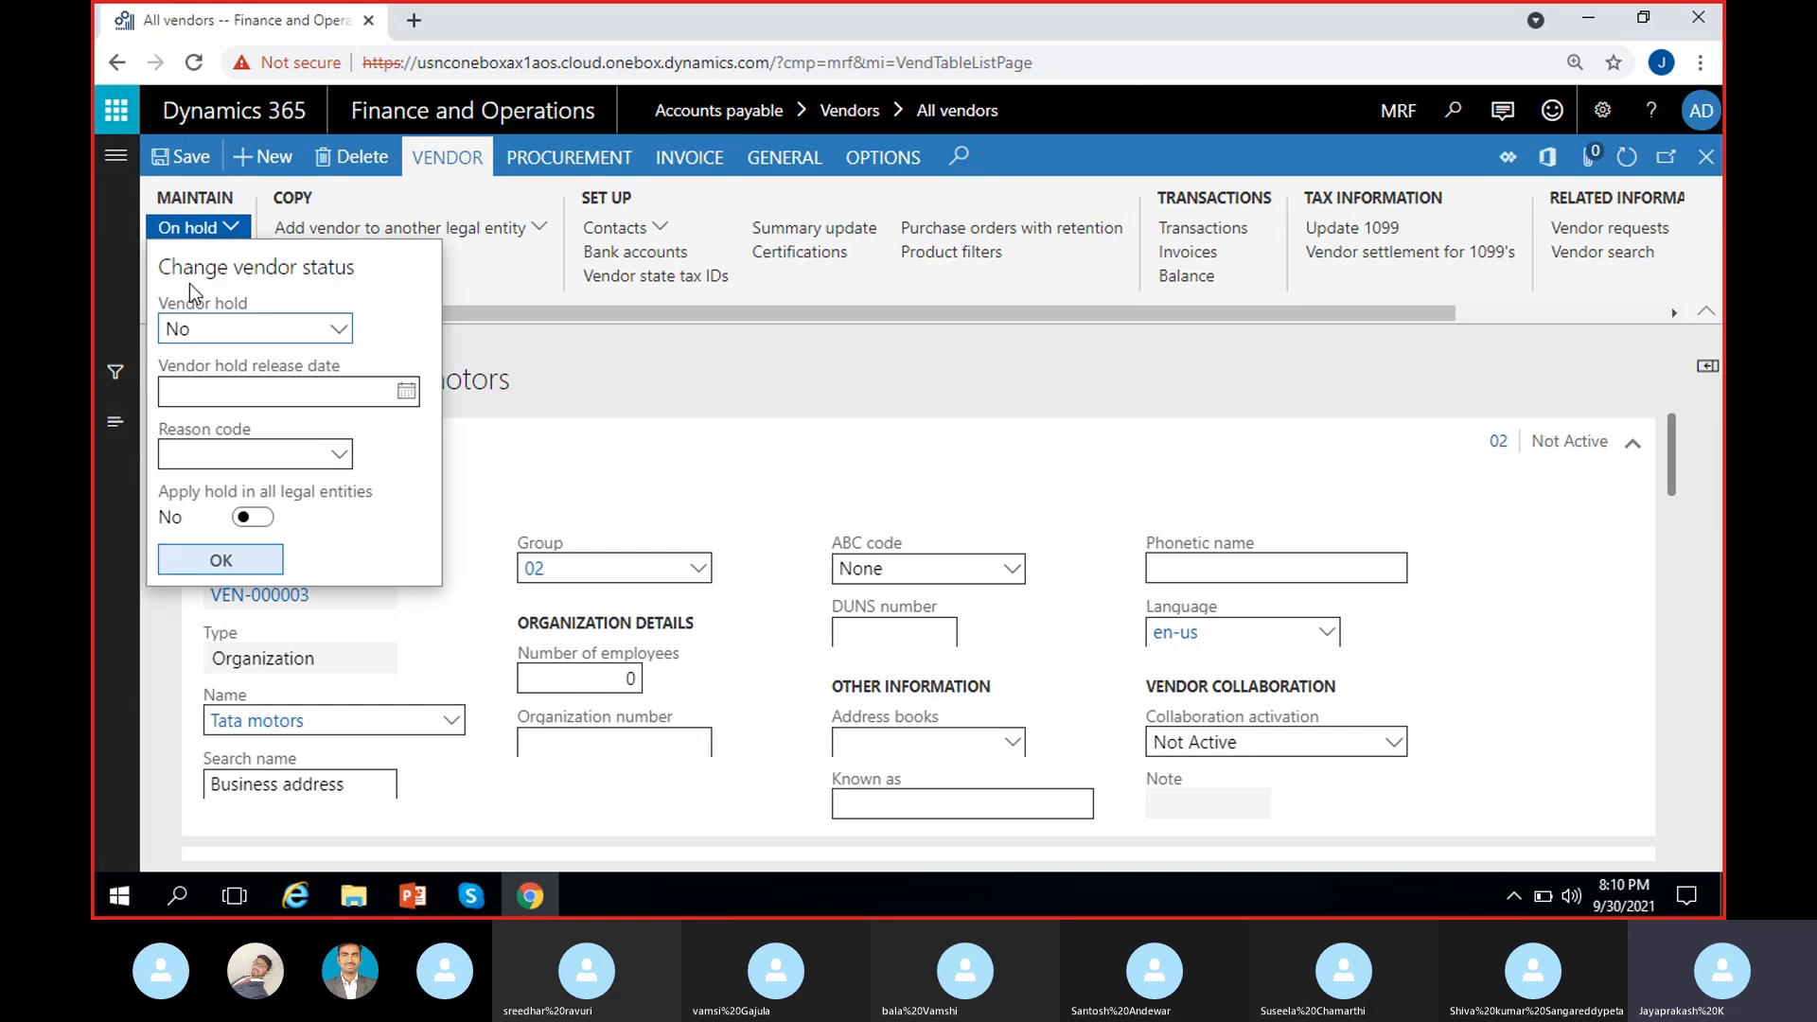
left_click(333, 329)
left_click(230, 511)
left_click(335, 456)
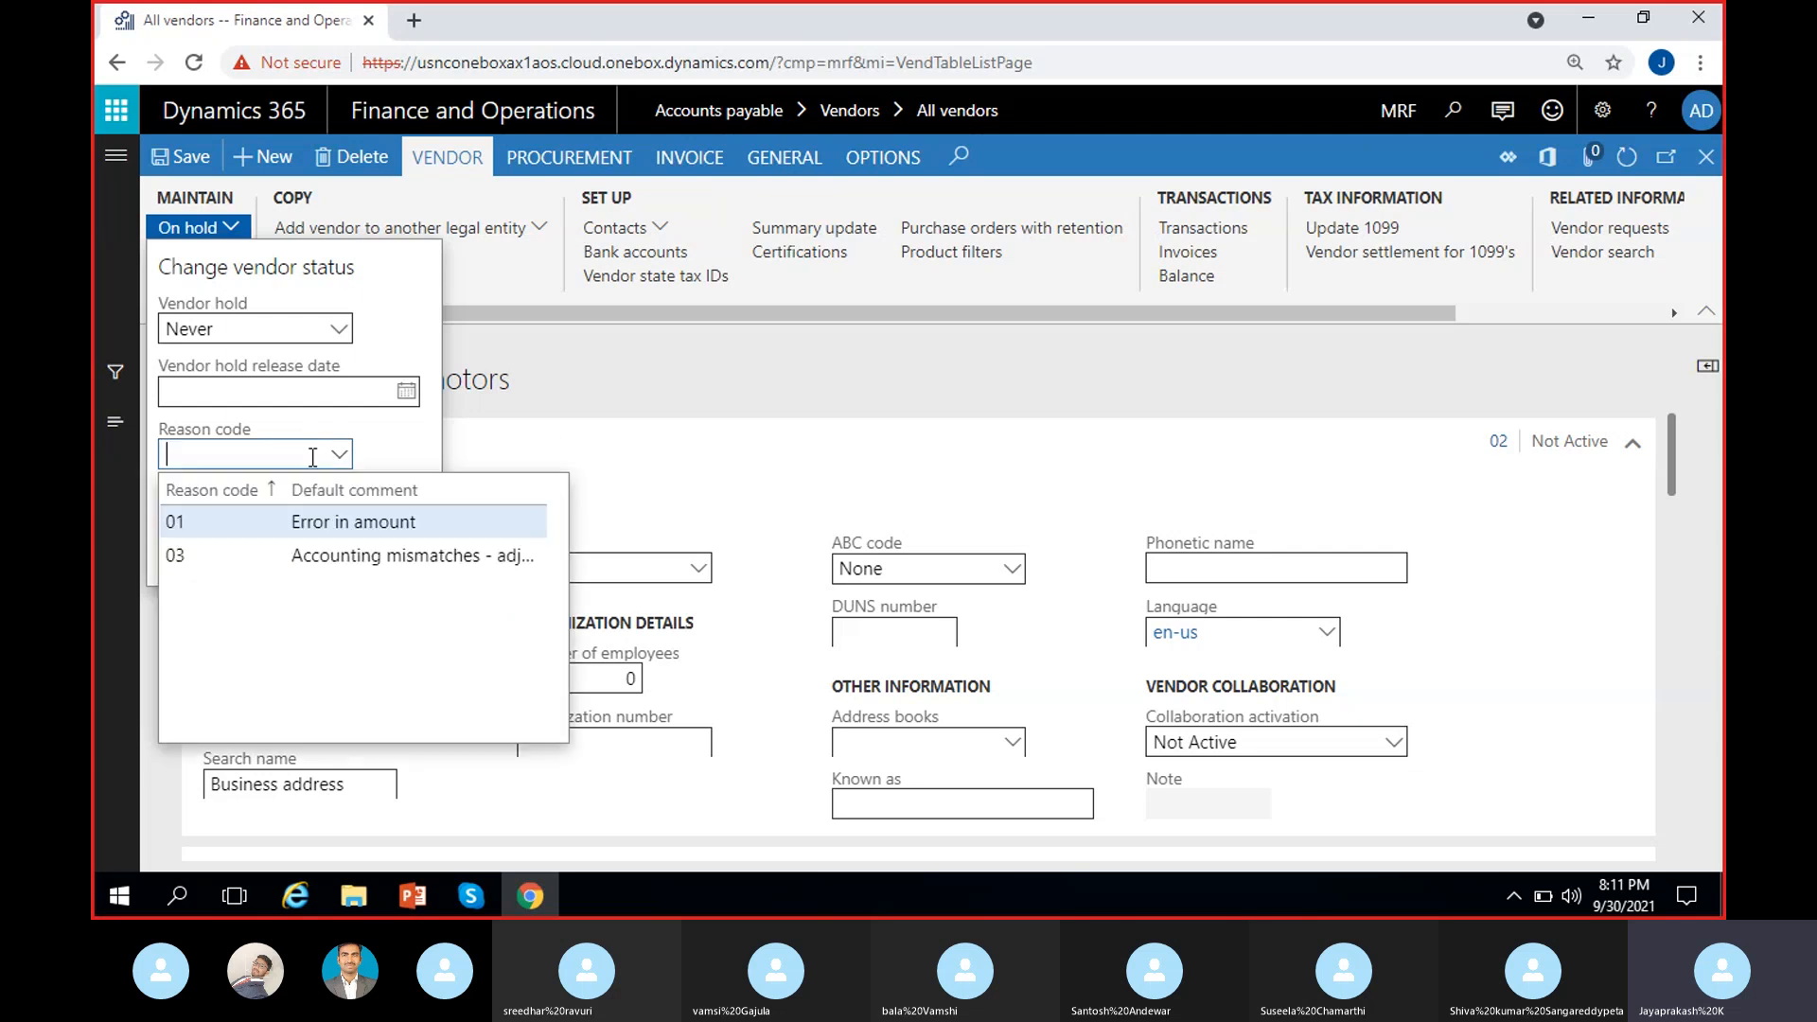
left_click(268, 453)
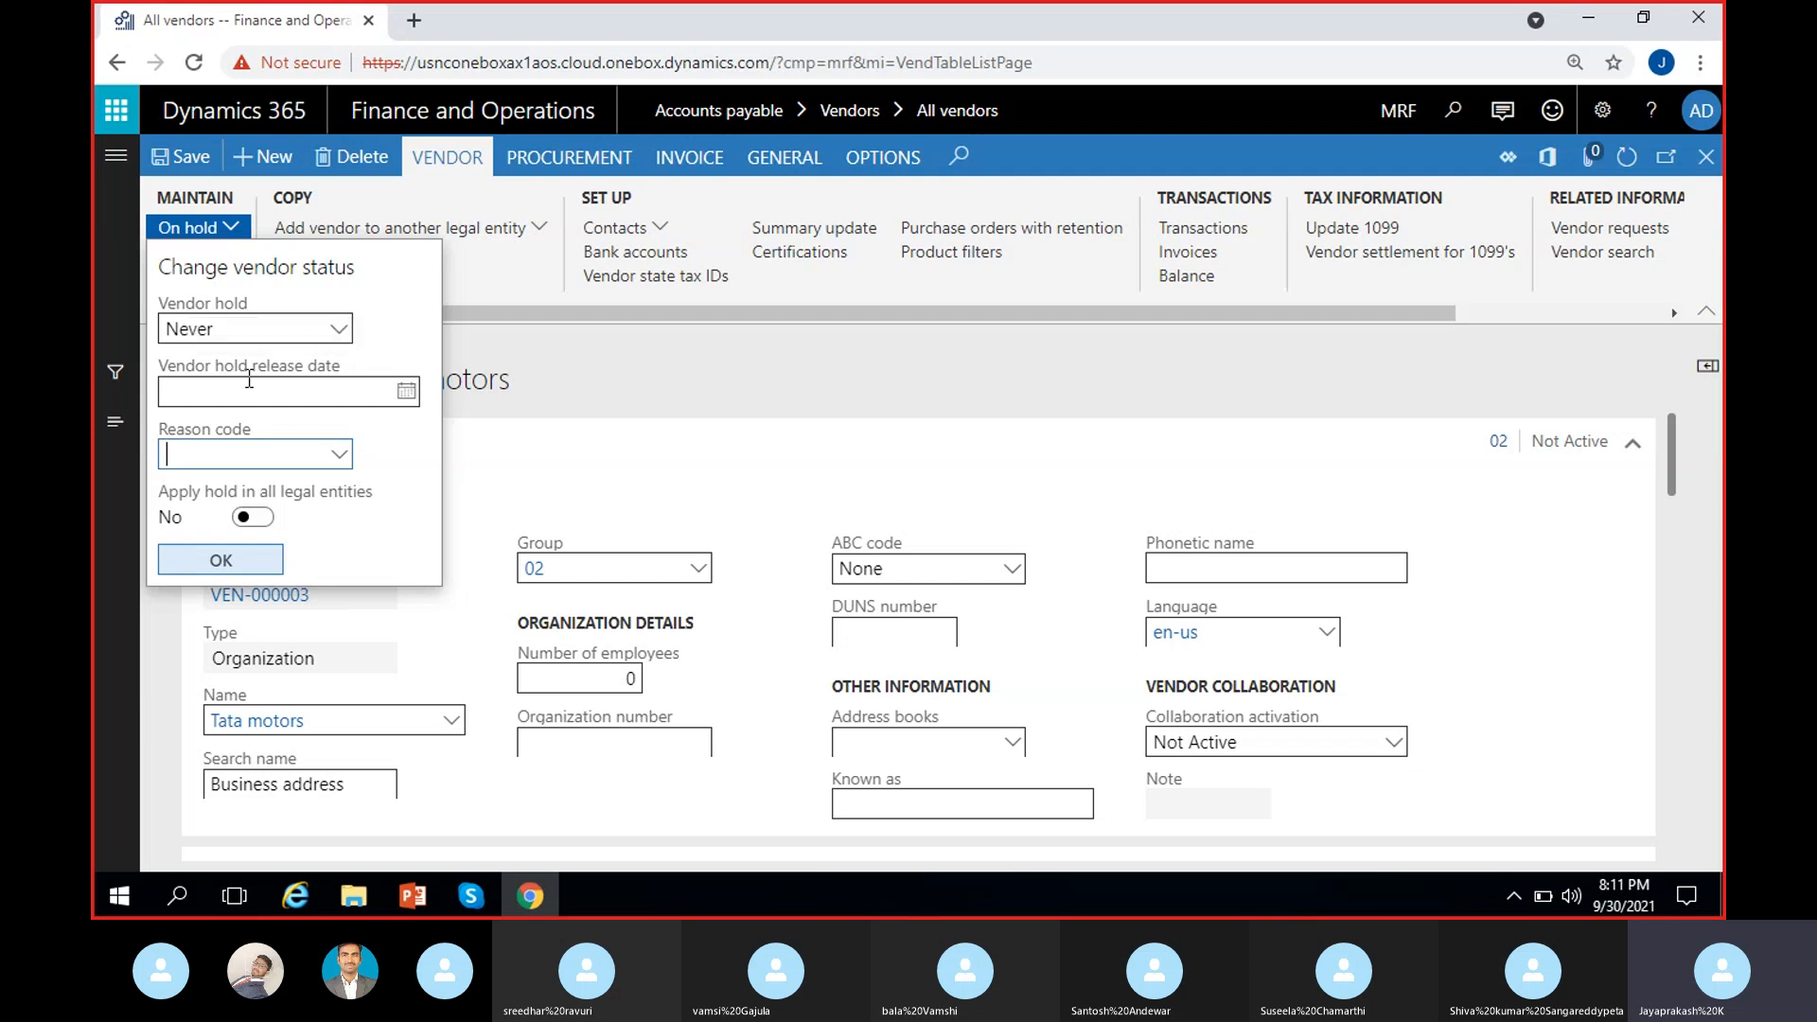
left_click(329, 327)
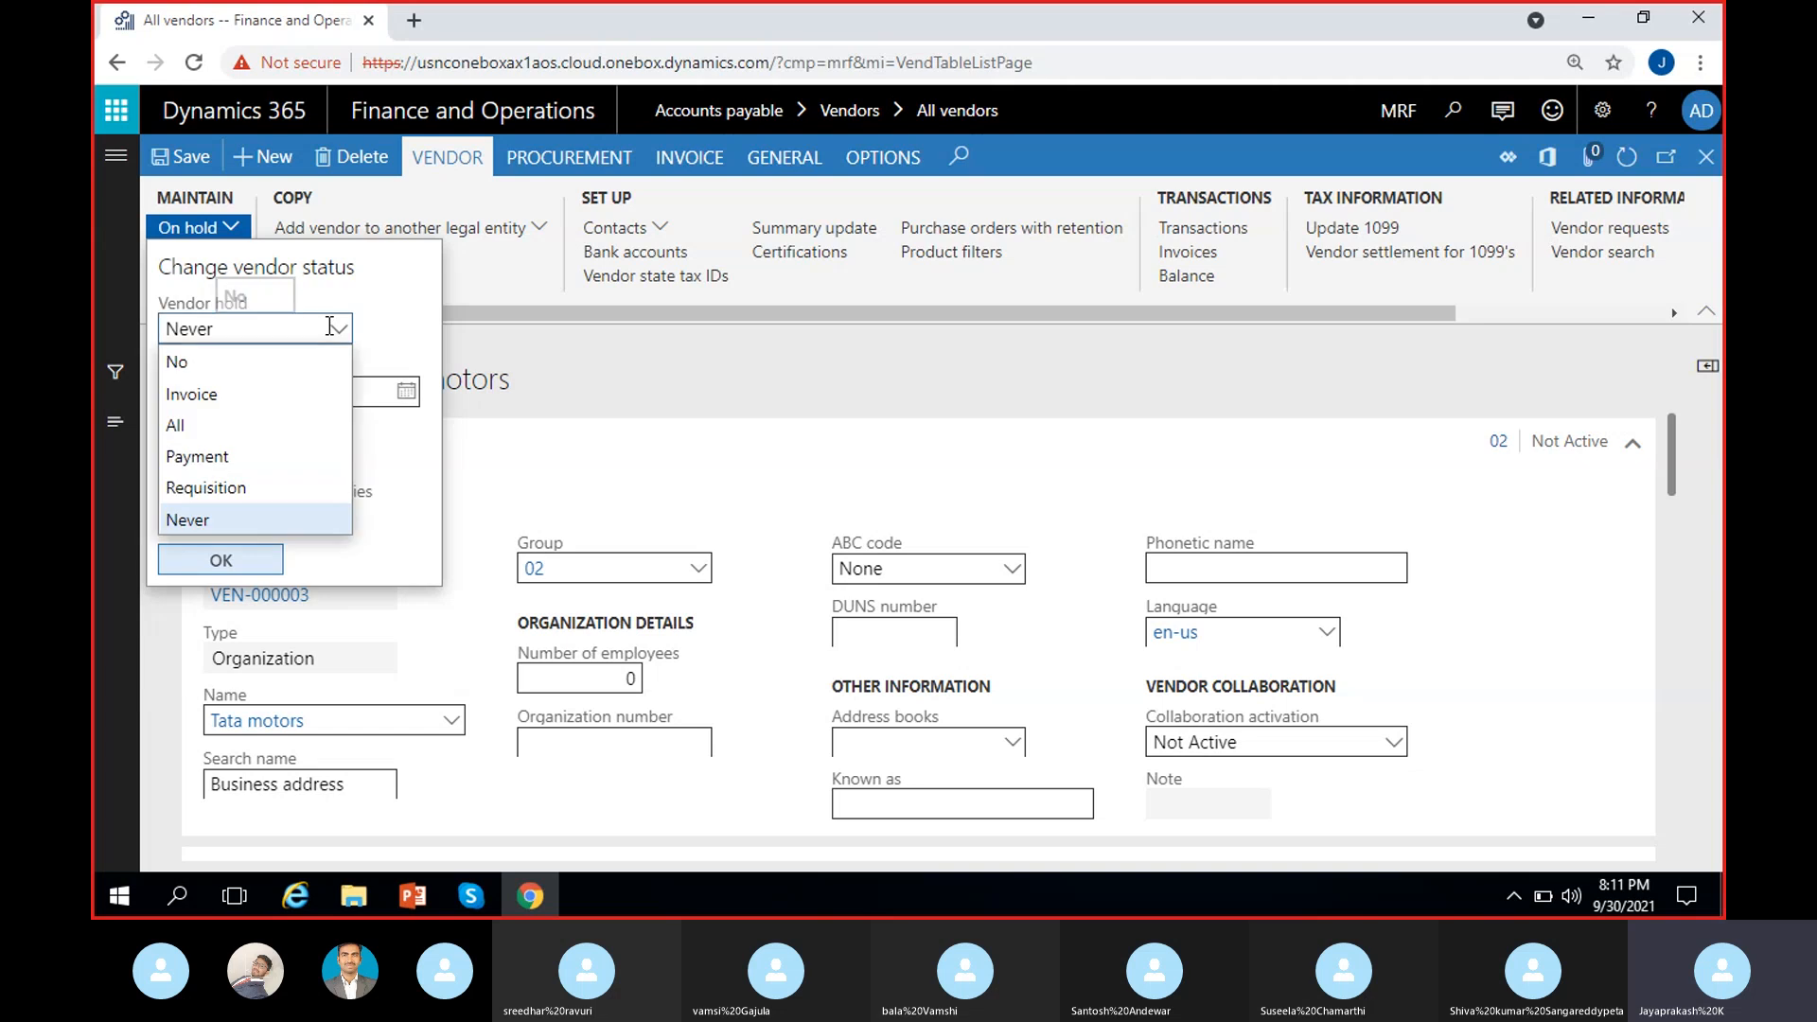
left_click(241, 353)
left_click(208, 559)
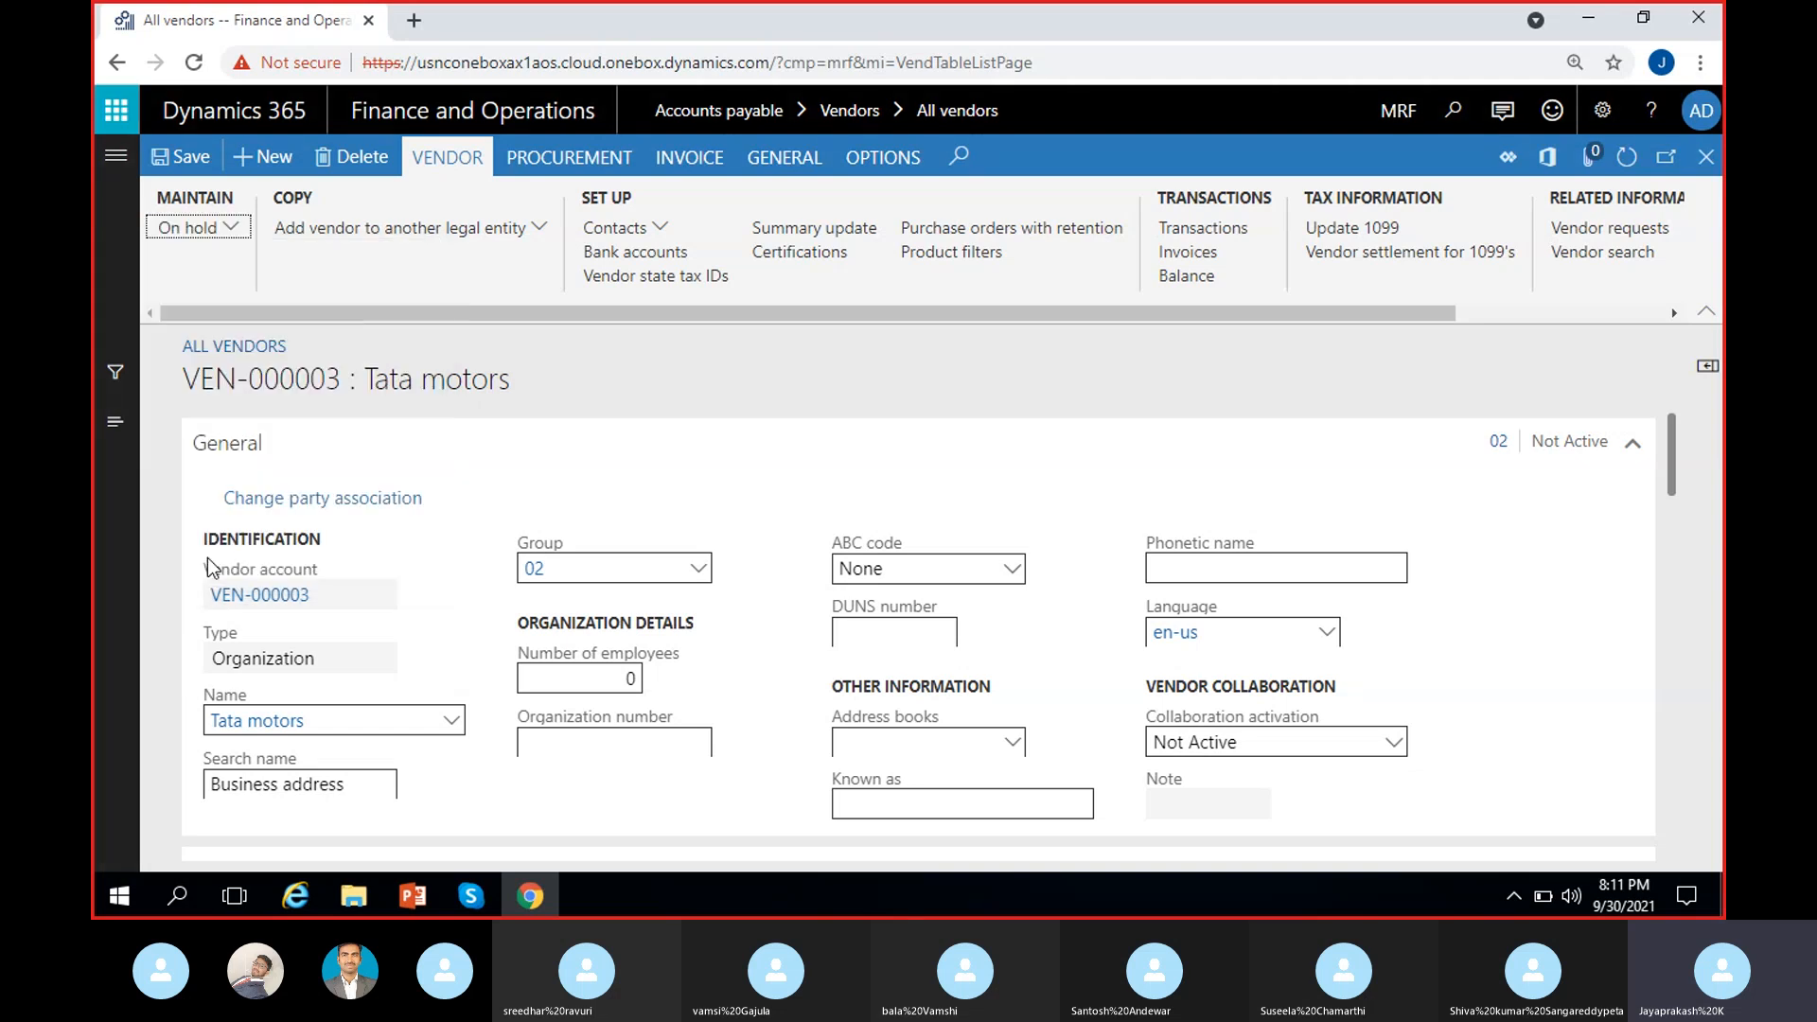
left_click(753, 372)
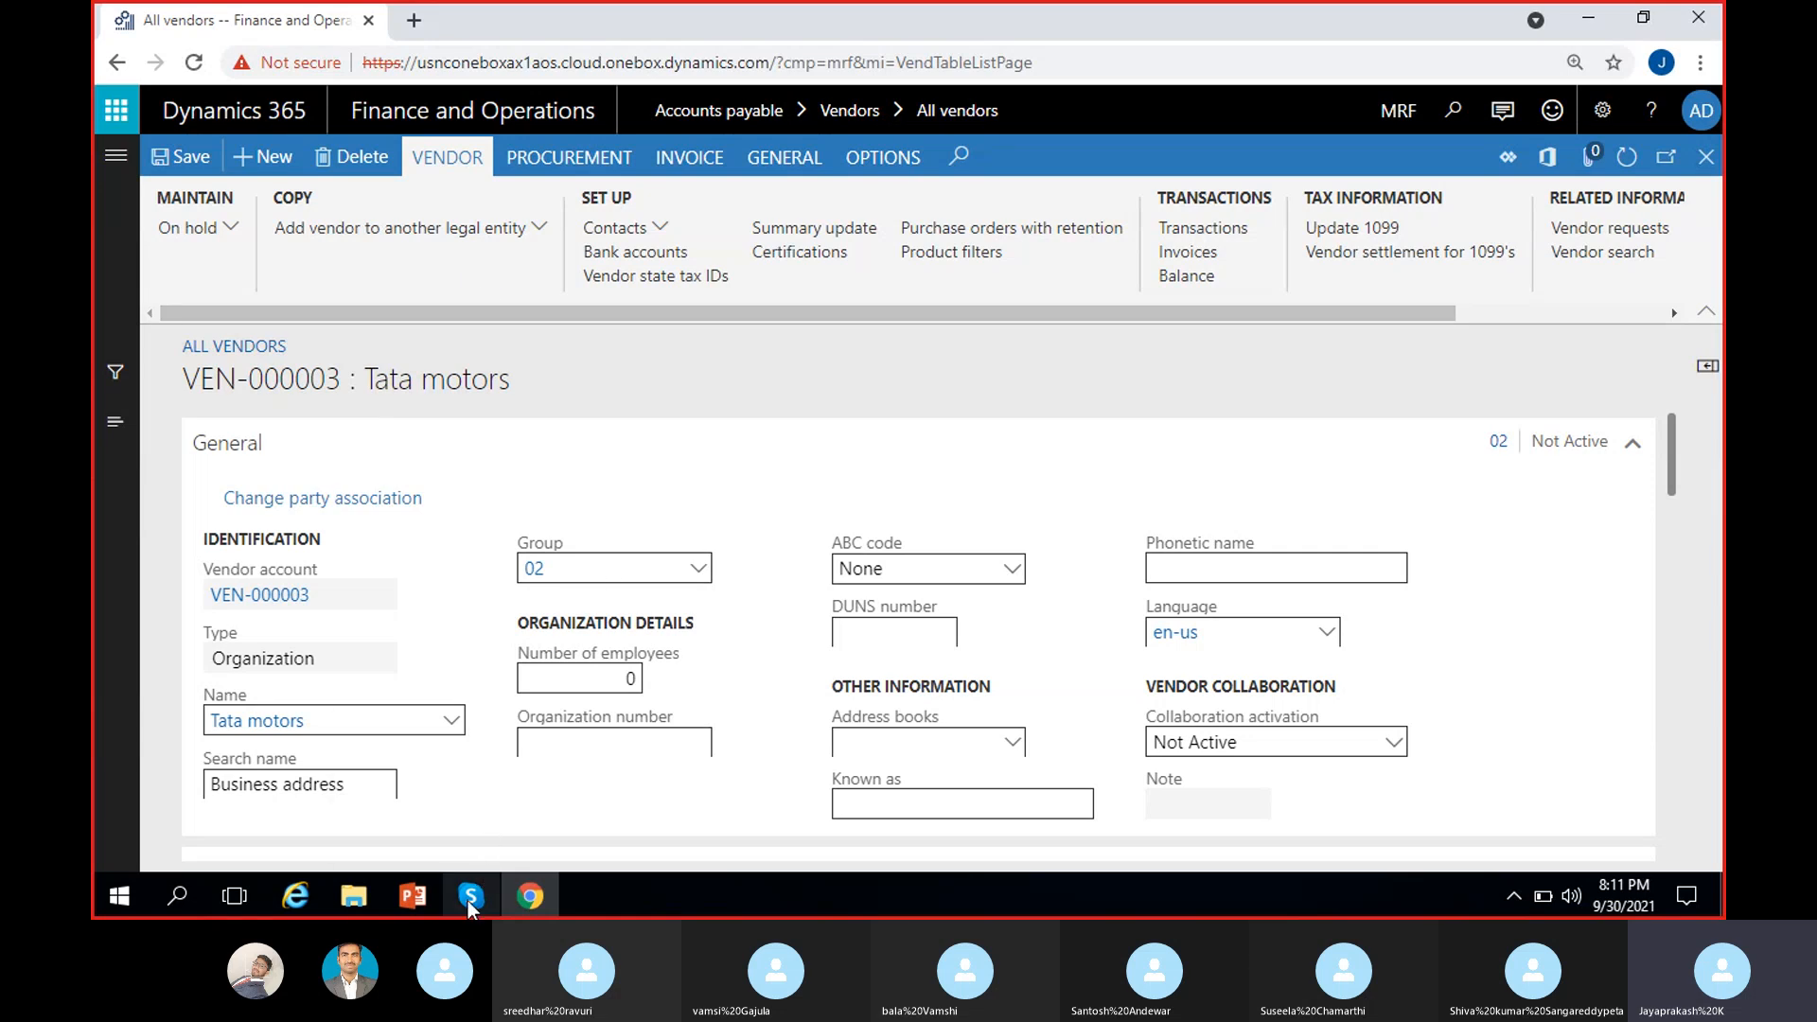
Step: Bring up the Skype call, mute the microphone, and minimise the call window
mouse_move(468, 900)
left_click(468, 821)
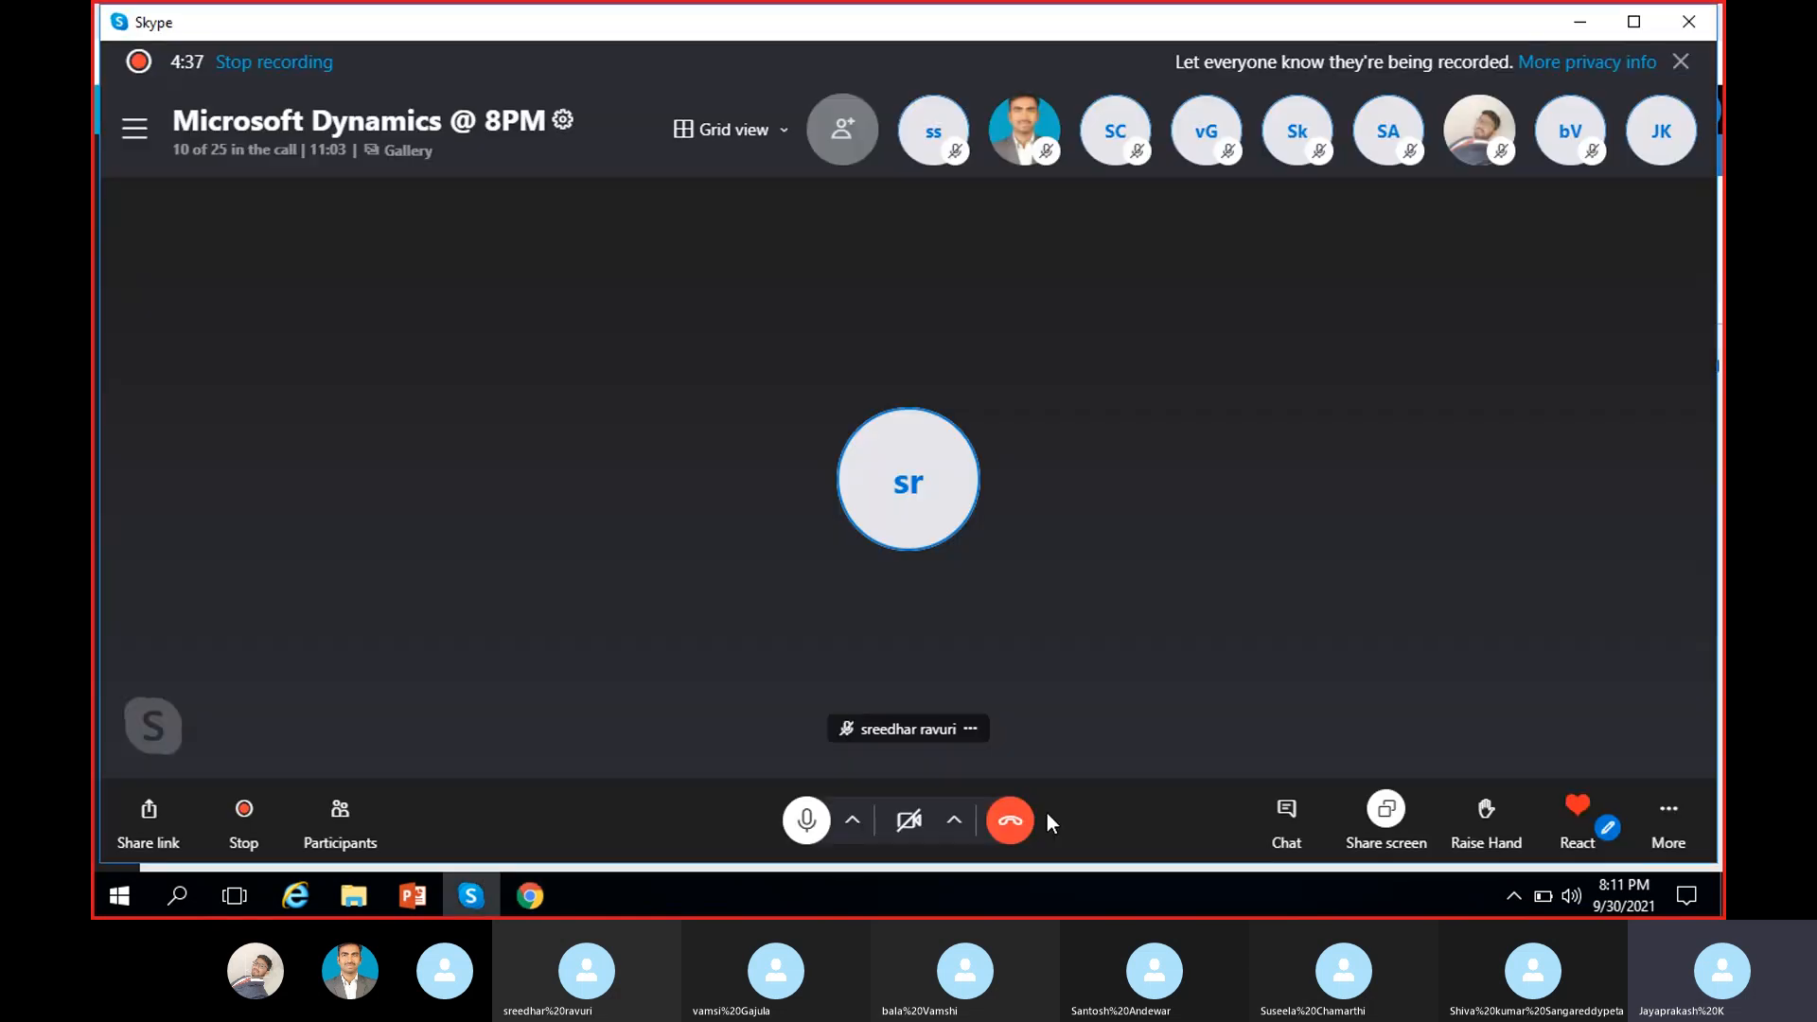
left_click(806, 819)
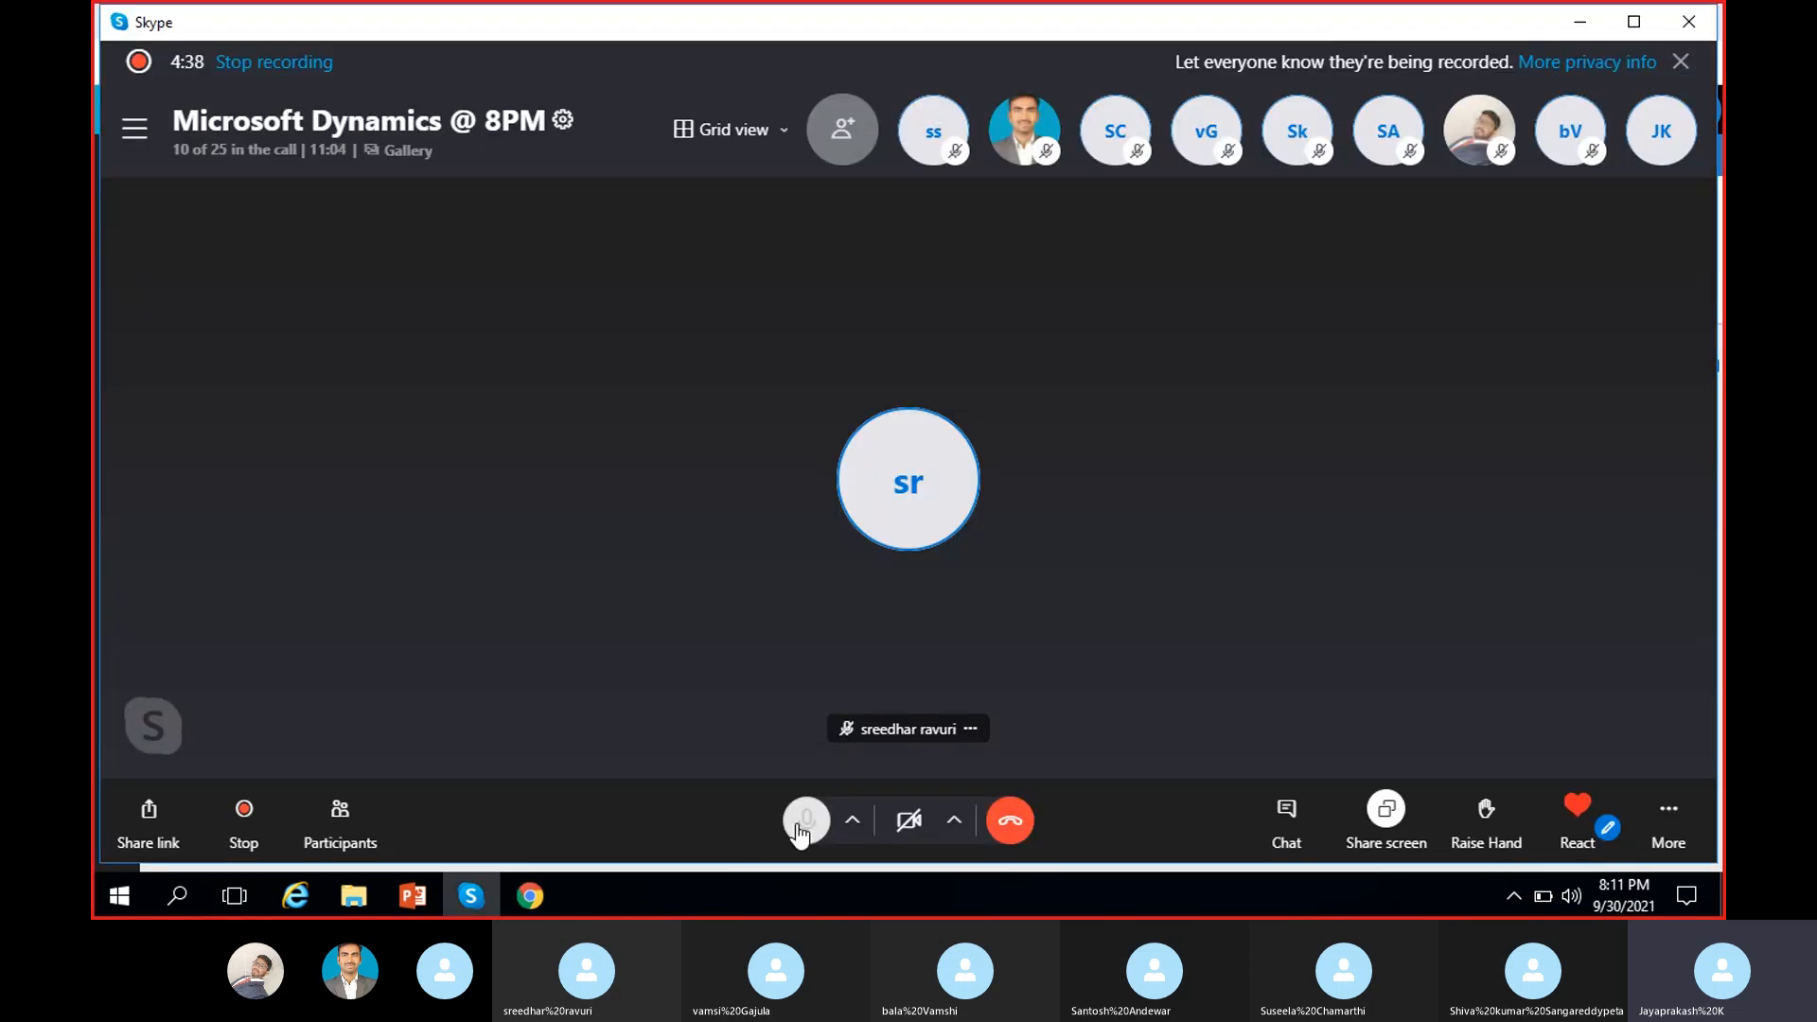
left_click(1598, 33)
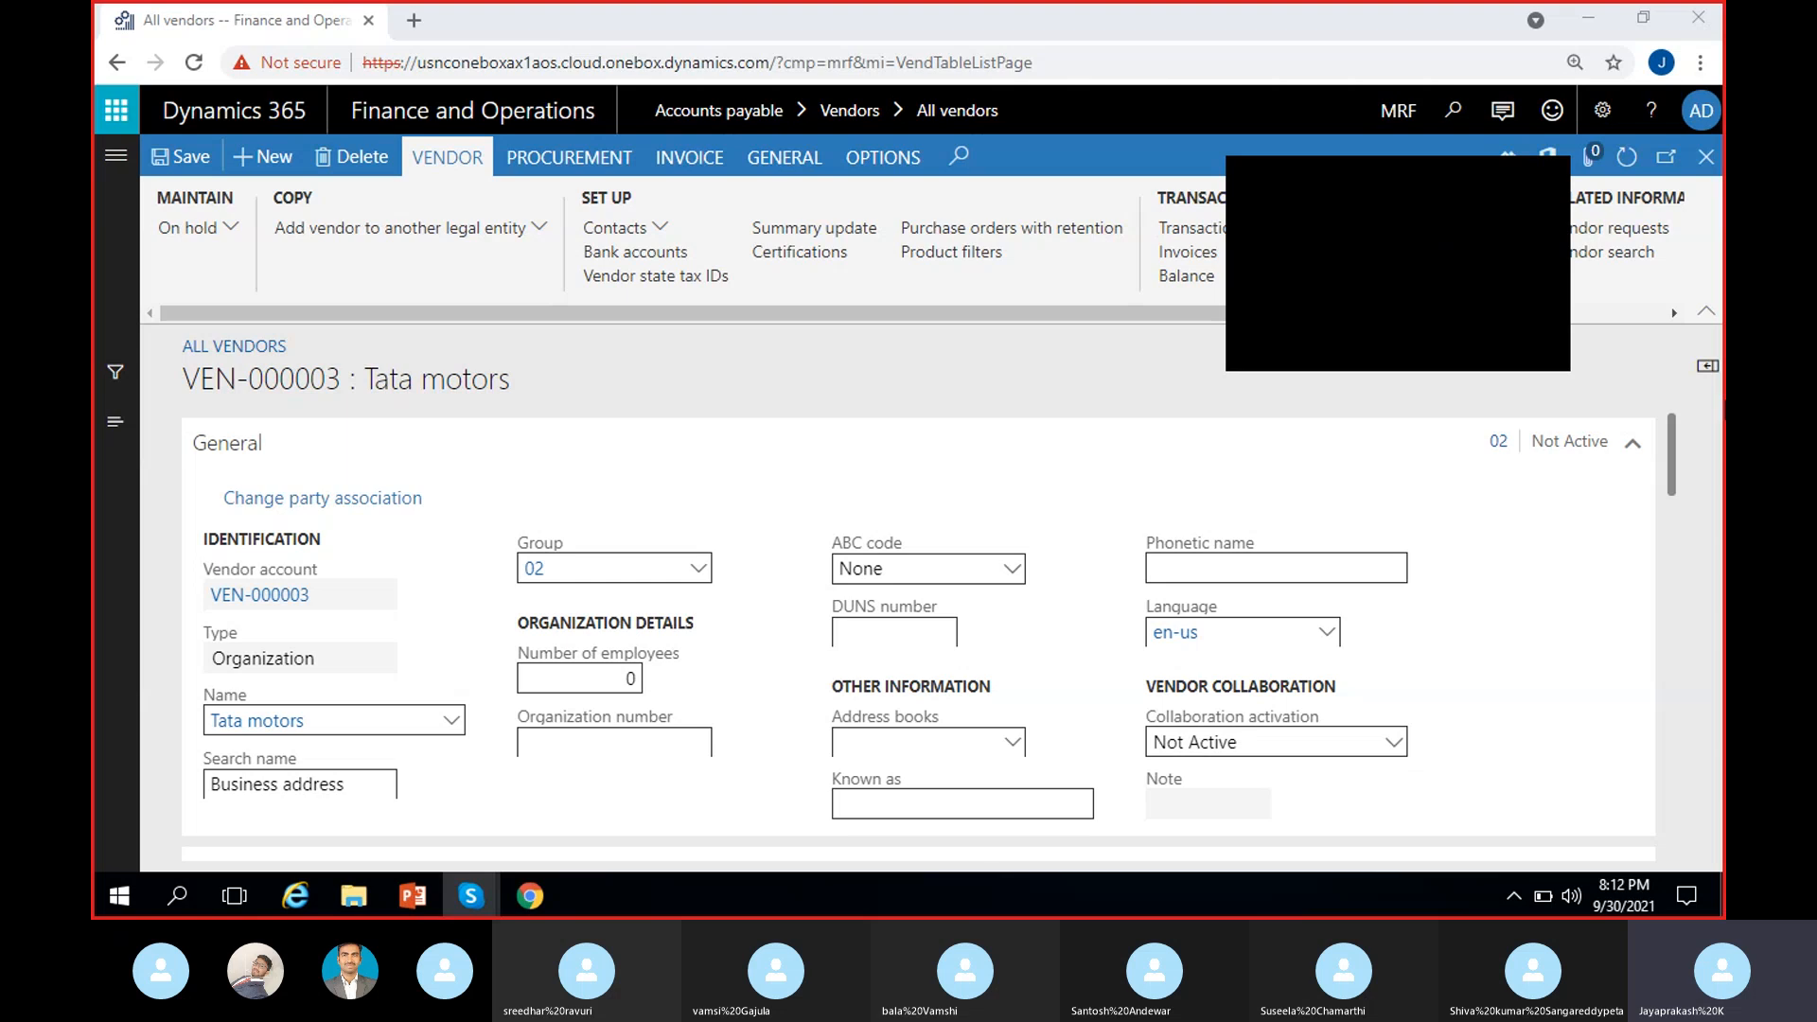
Step: Close the Tata motors details form and select Maruthi suzuki (VEN-000001) in All vendors
left_click(1536, 177)
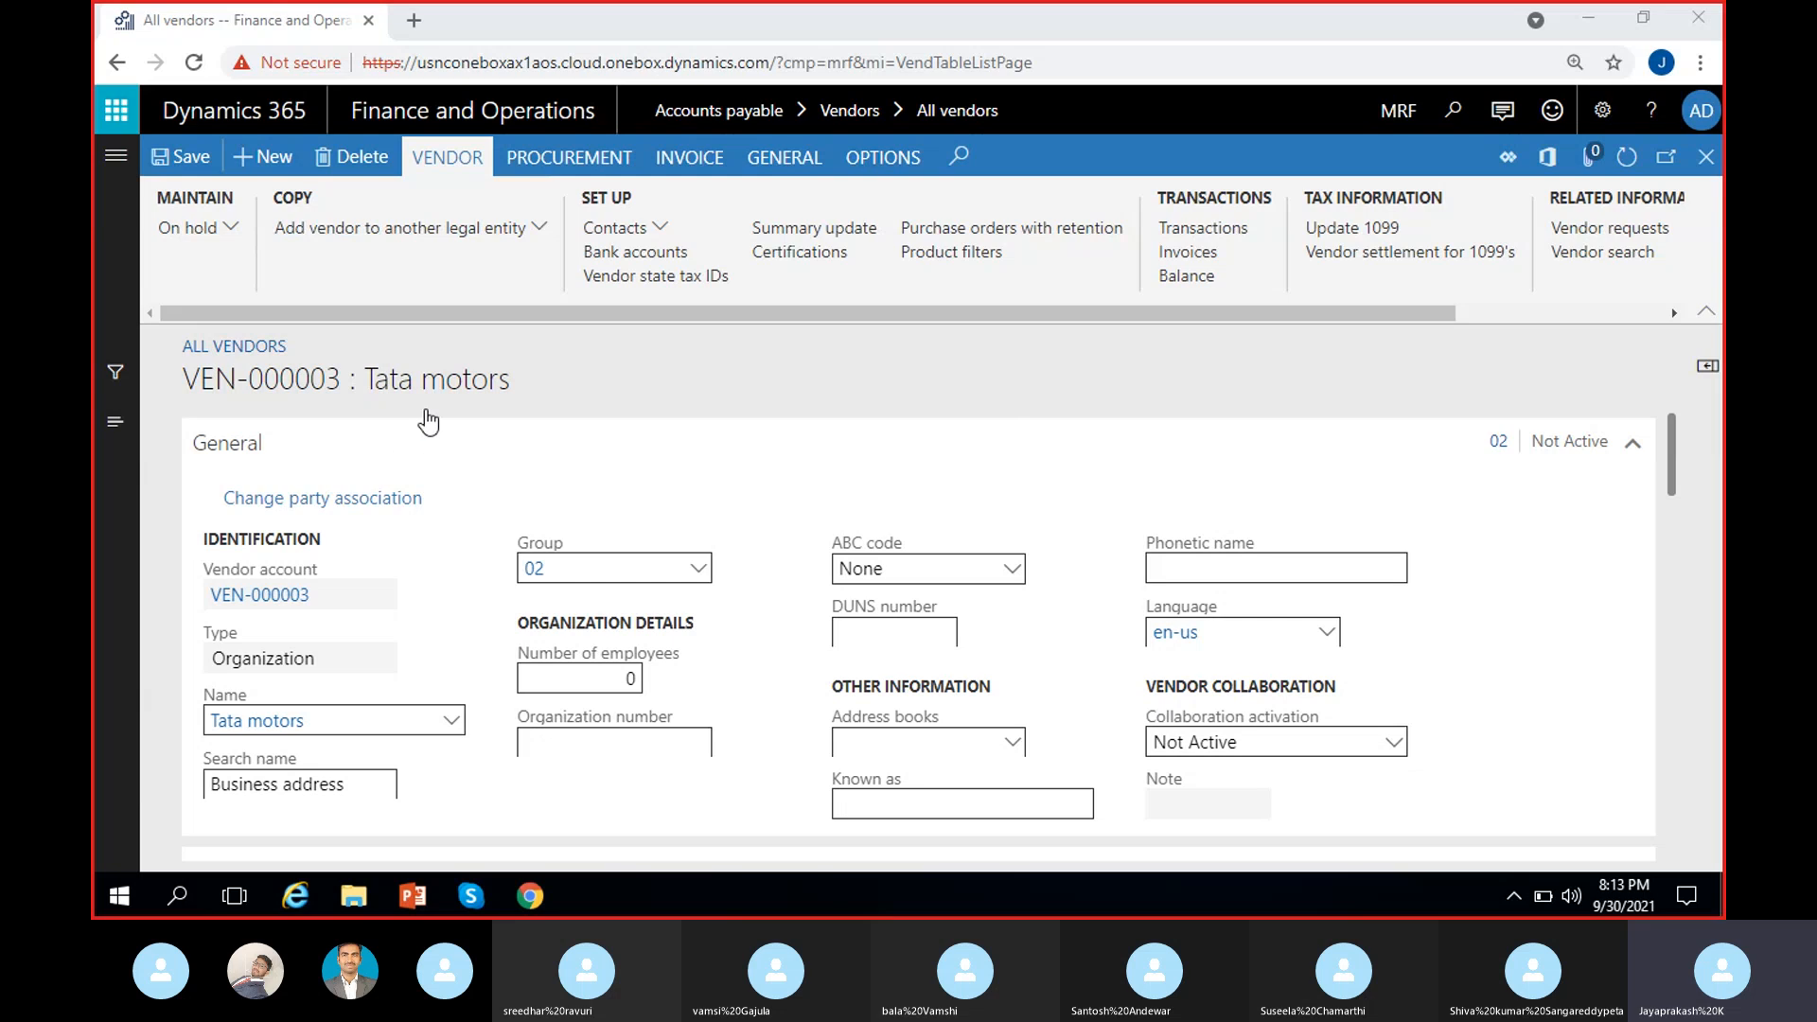
left_click(1706, 157)
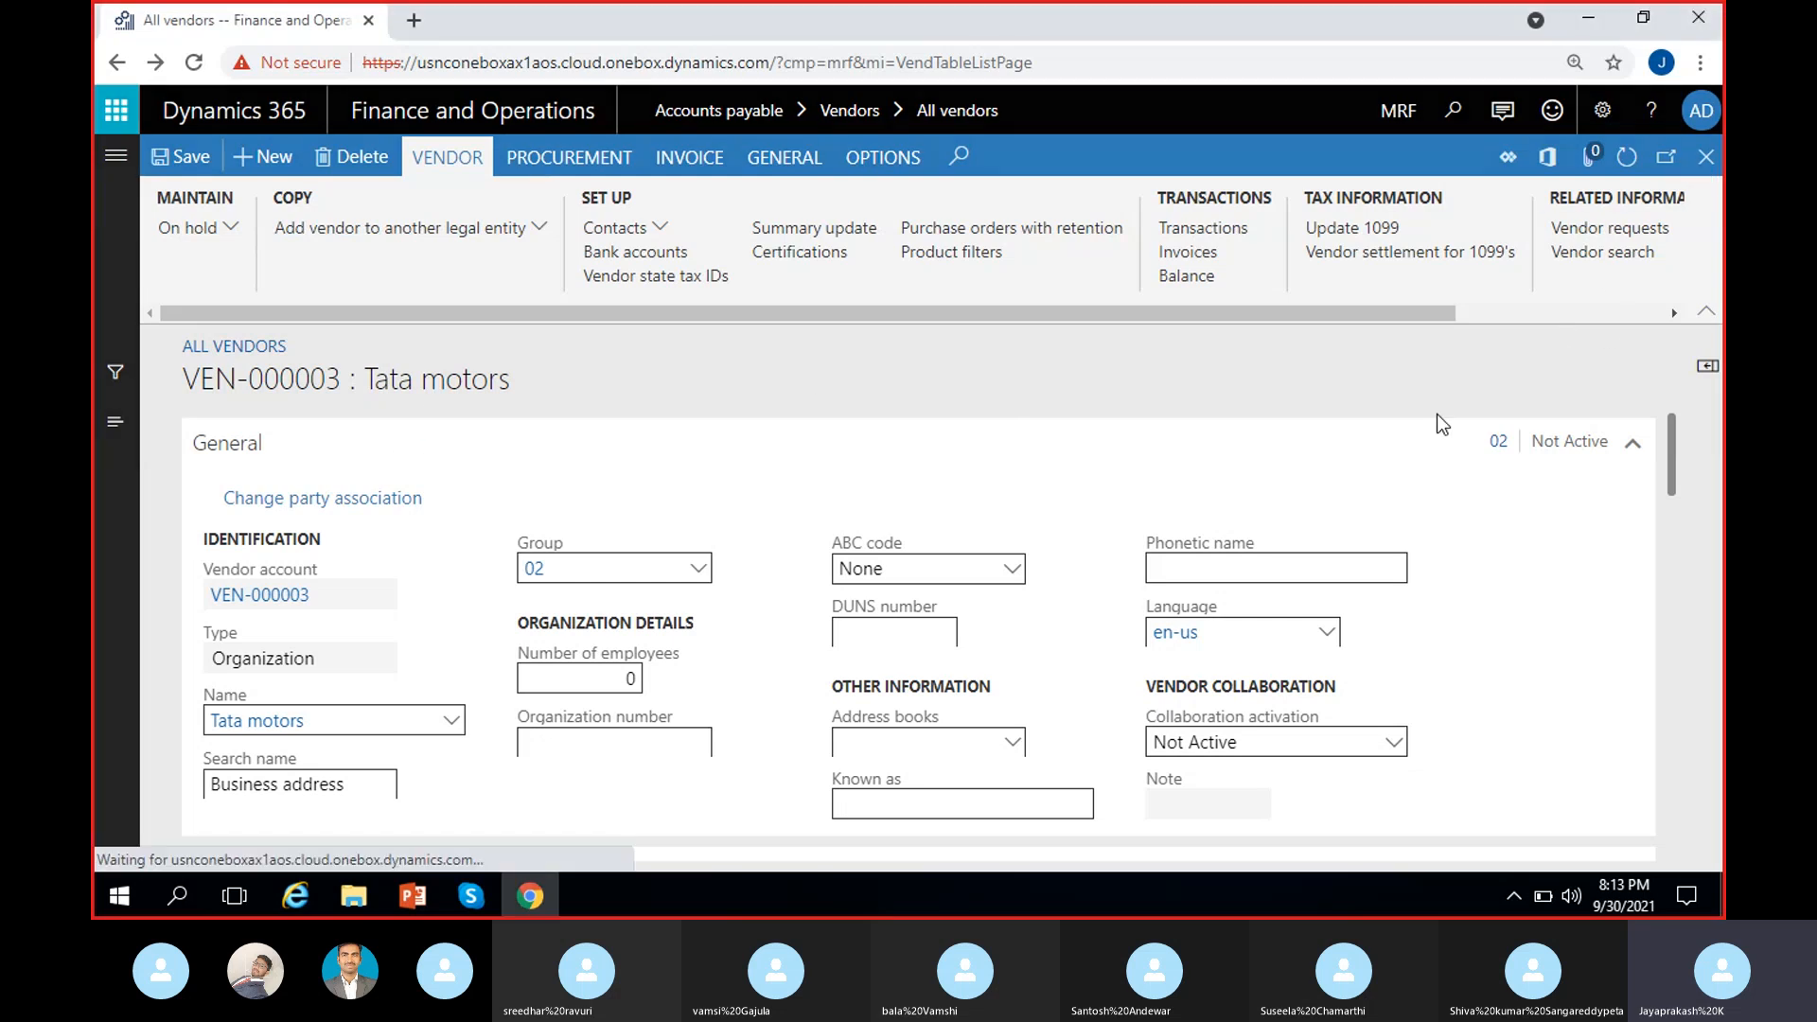
left_click(596, 478)
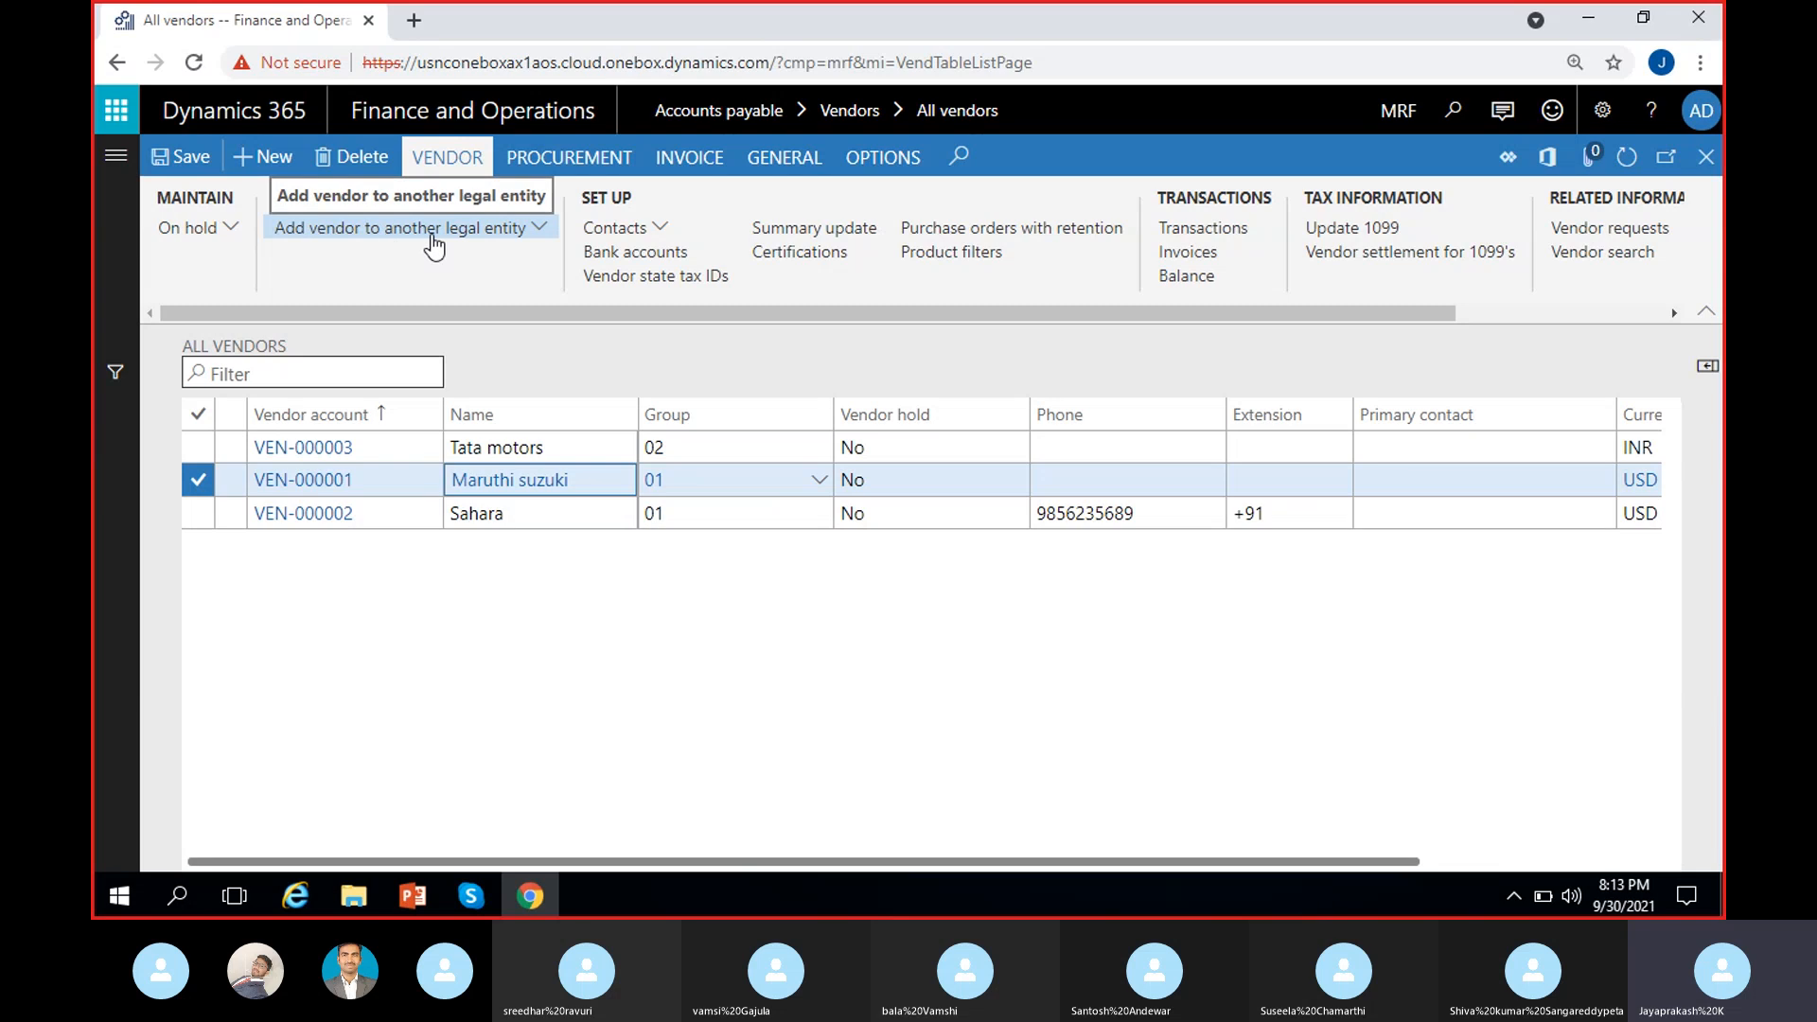
Step: Start adding the vendor to another legal entity with company ADS and vendor group Domestic
left_click(534, 235)
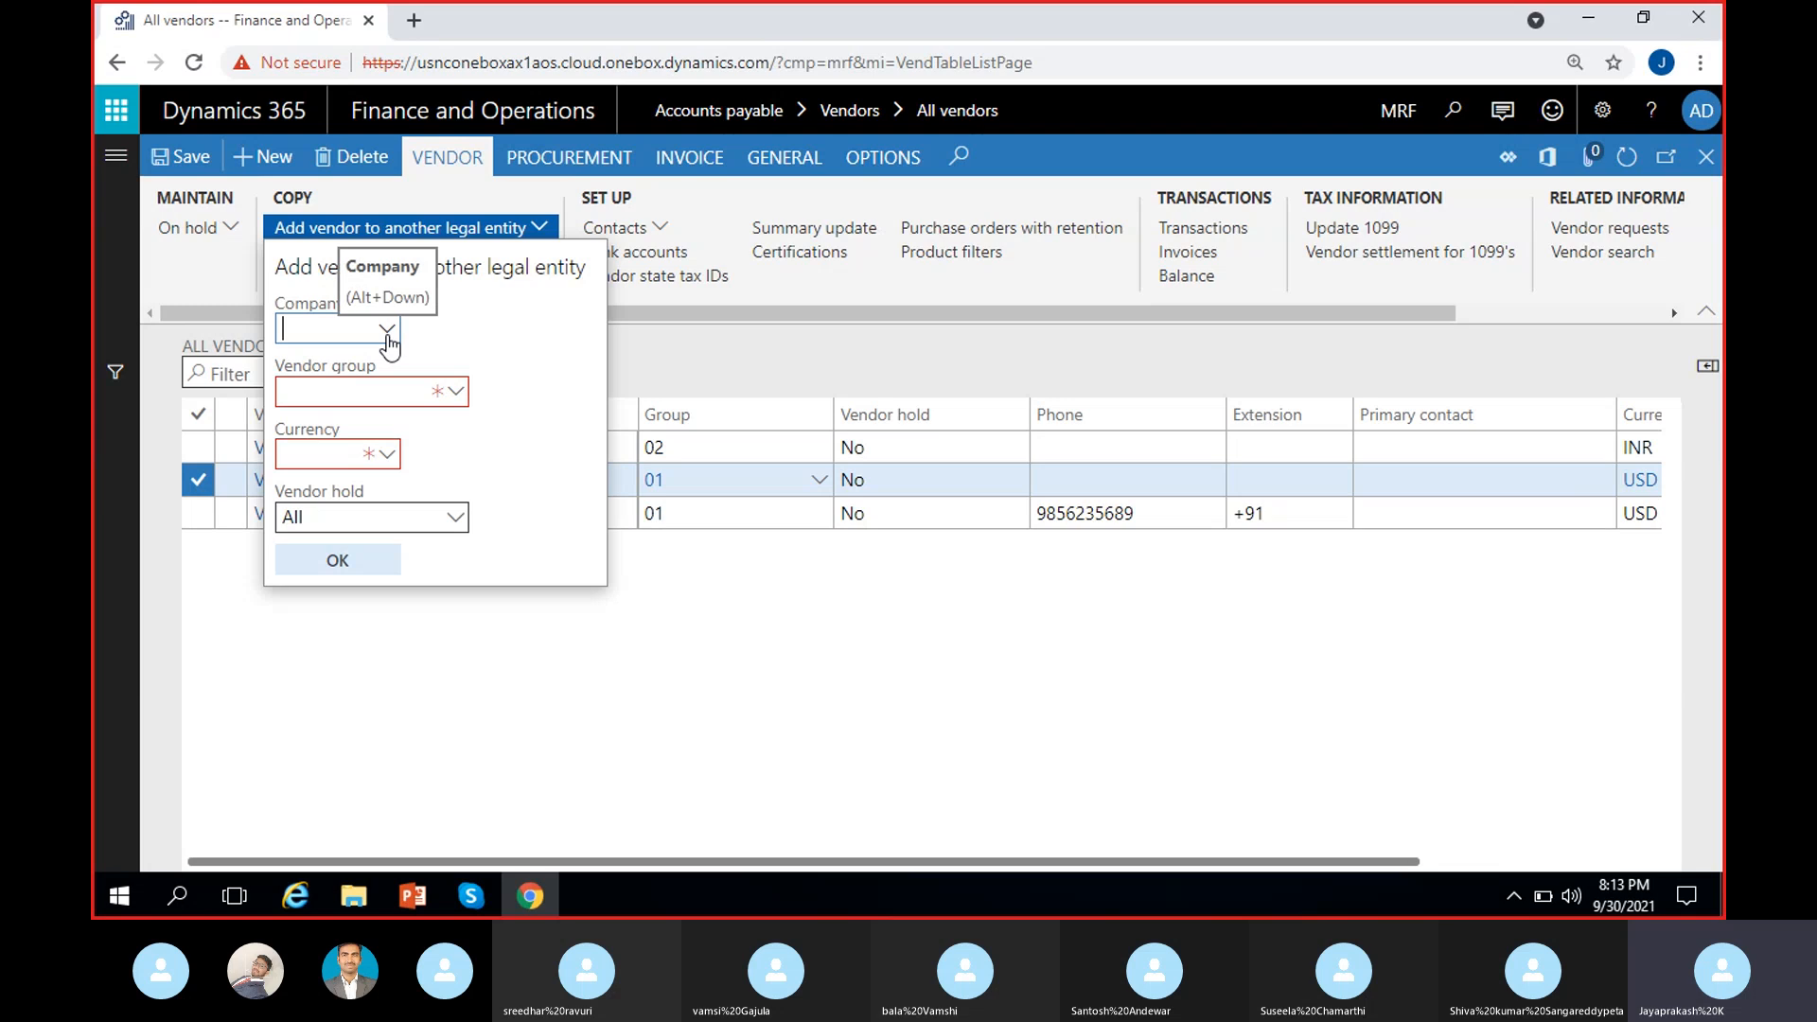
type("ads")
left_click(386, 330)
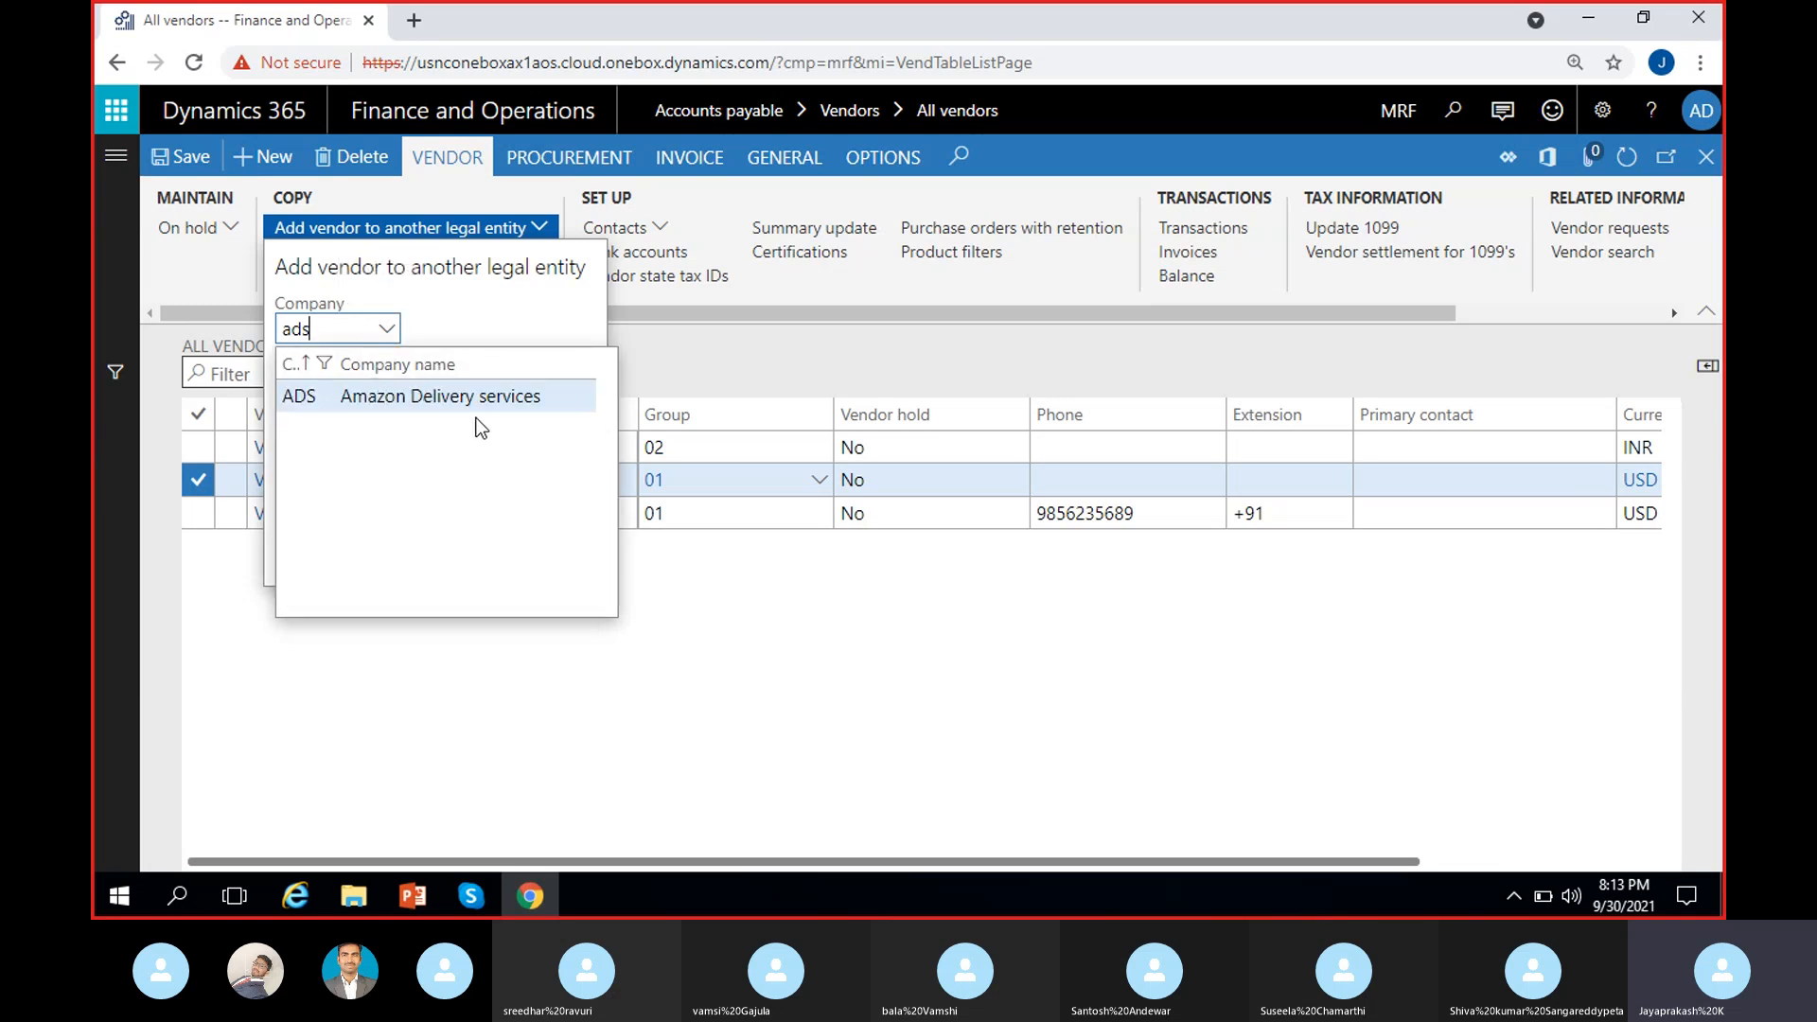
left_click(443, 397)
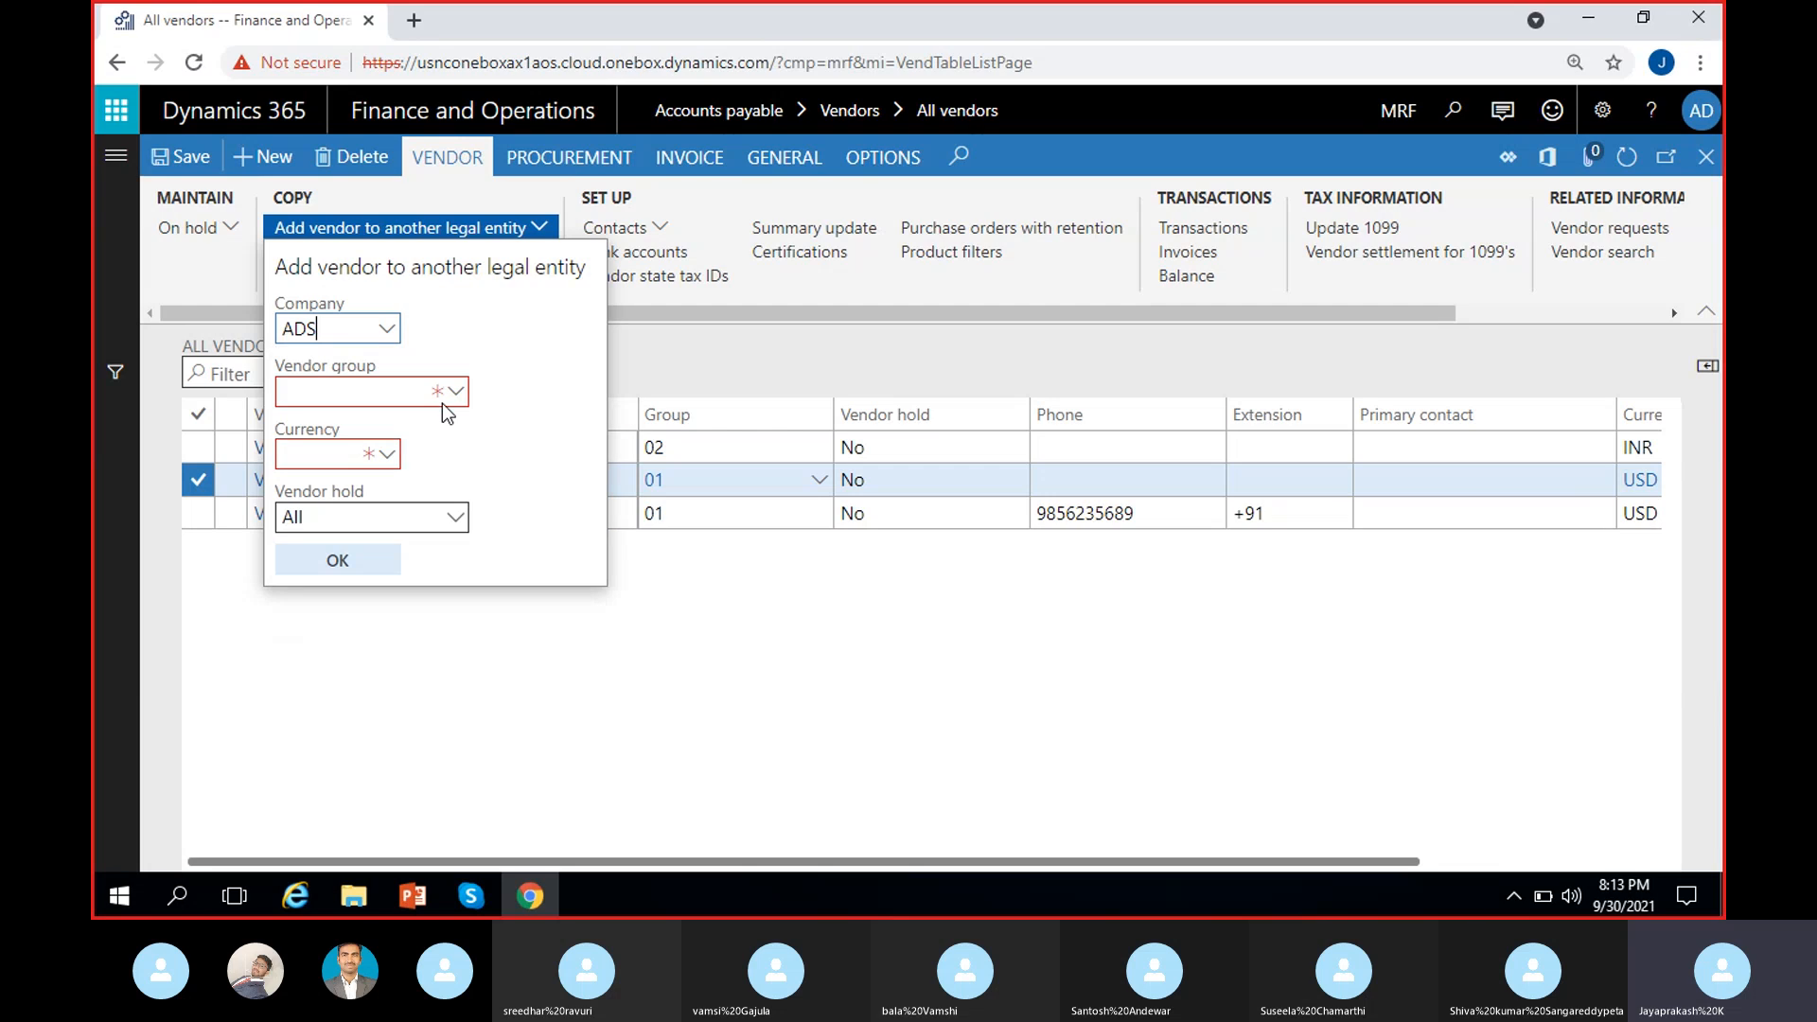
left_click(378, 392)
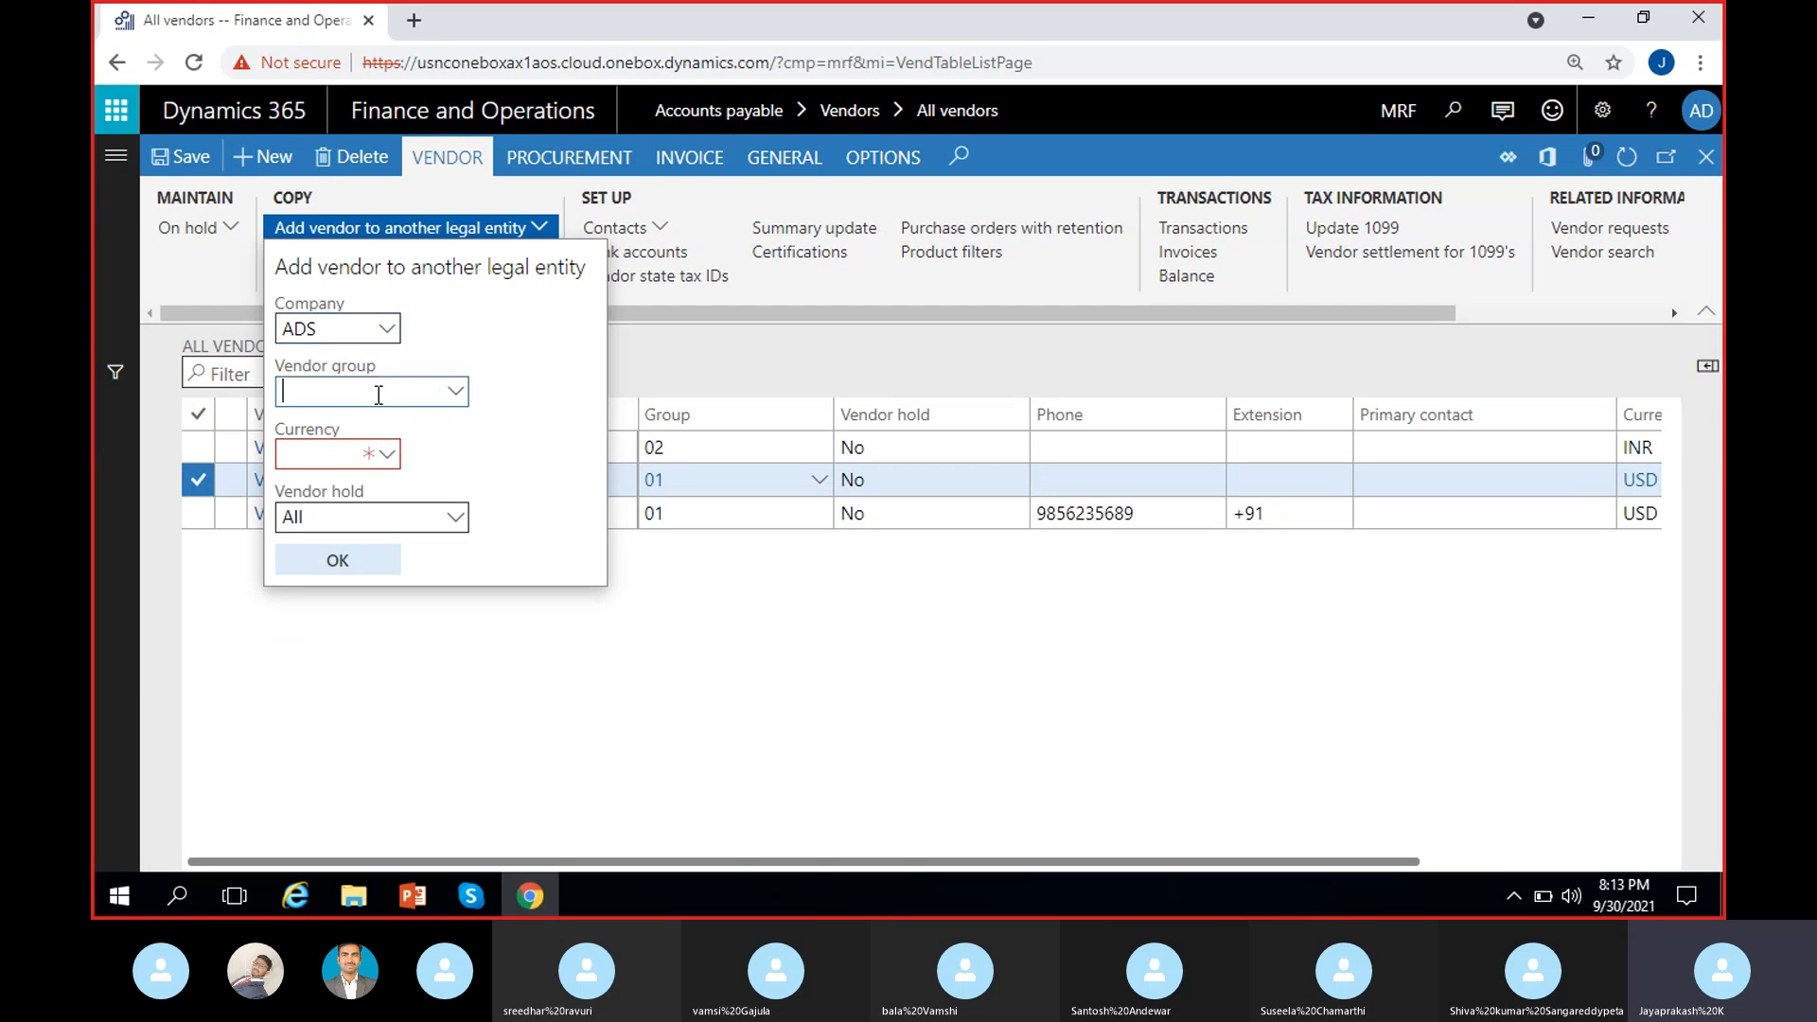
left_click(456, 390)
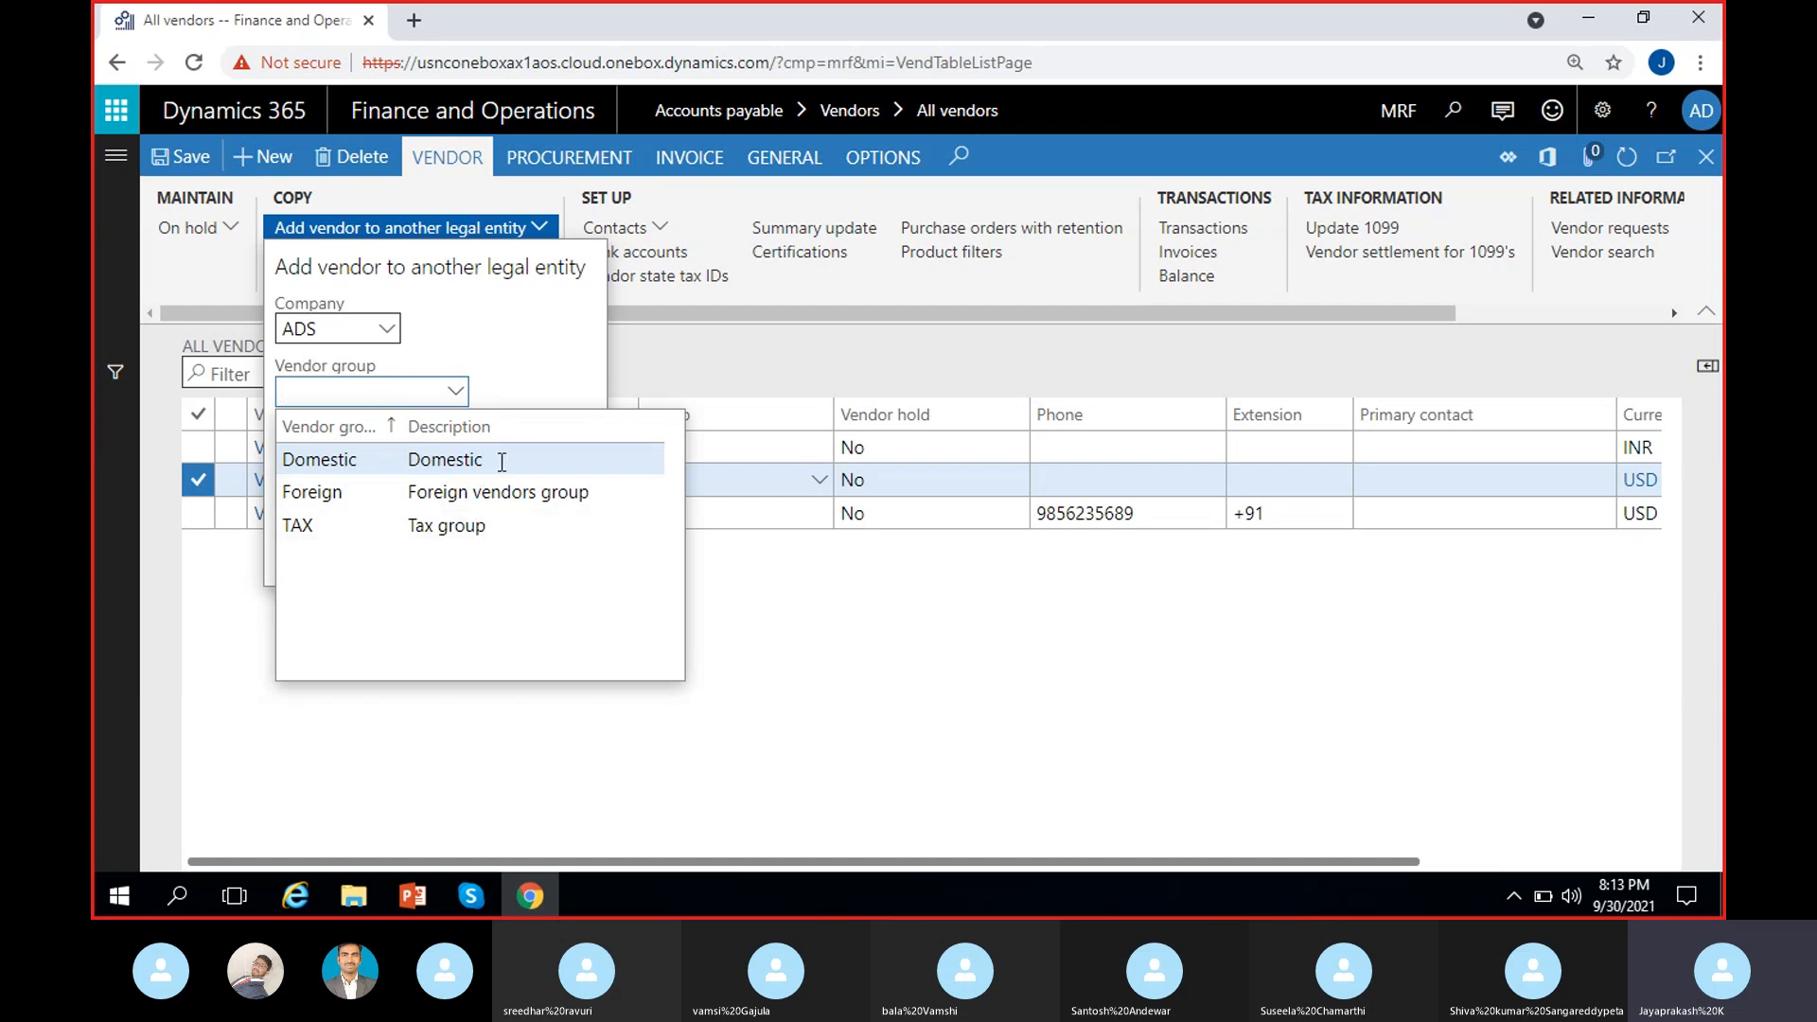
left_click(434, 458)
Step: Set the copied vendor's currency to USD and vendor hold to No
left_click(384, 459)
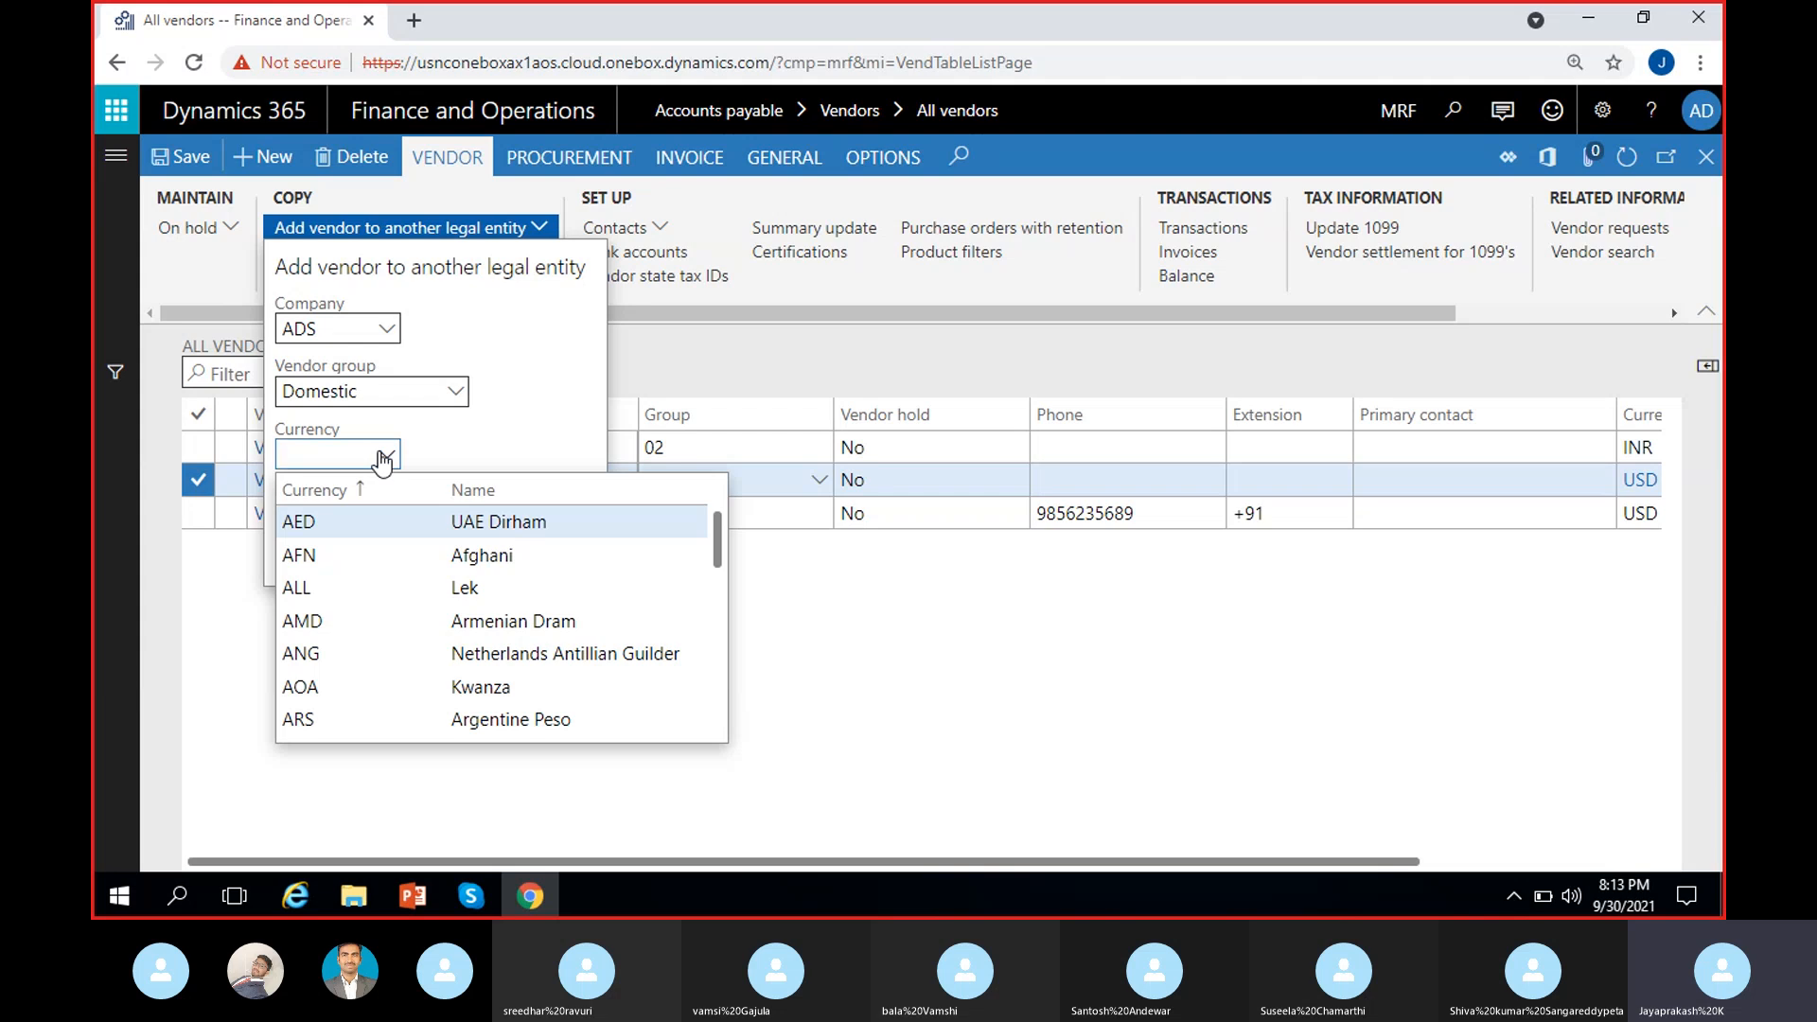
type("usd")
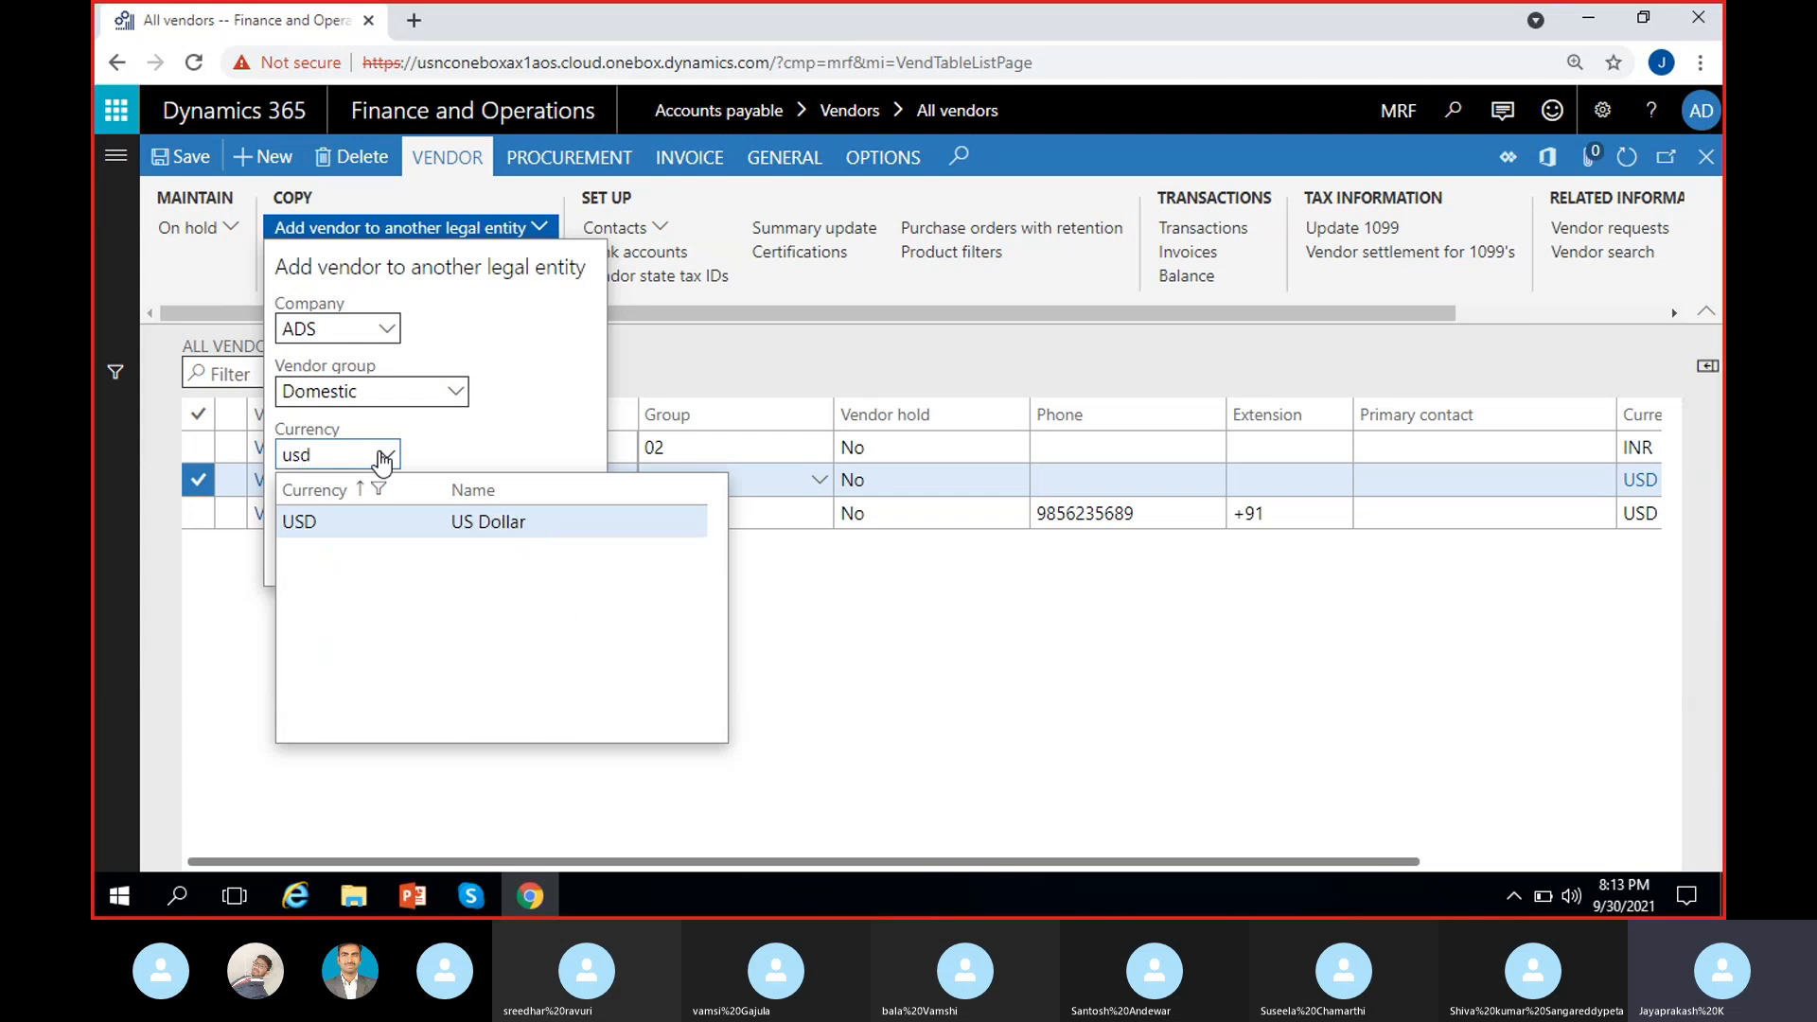
left_click(345, 521)
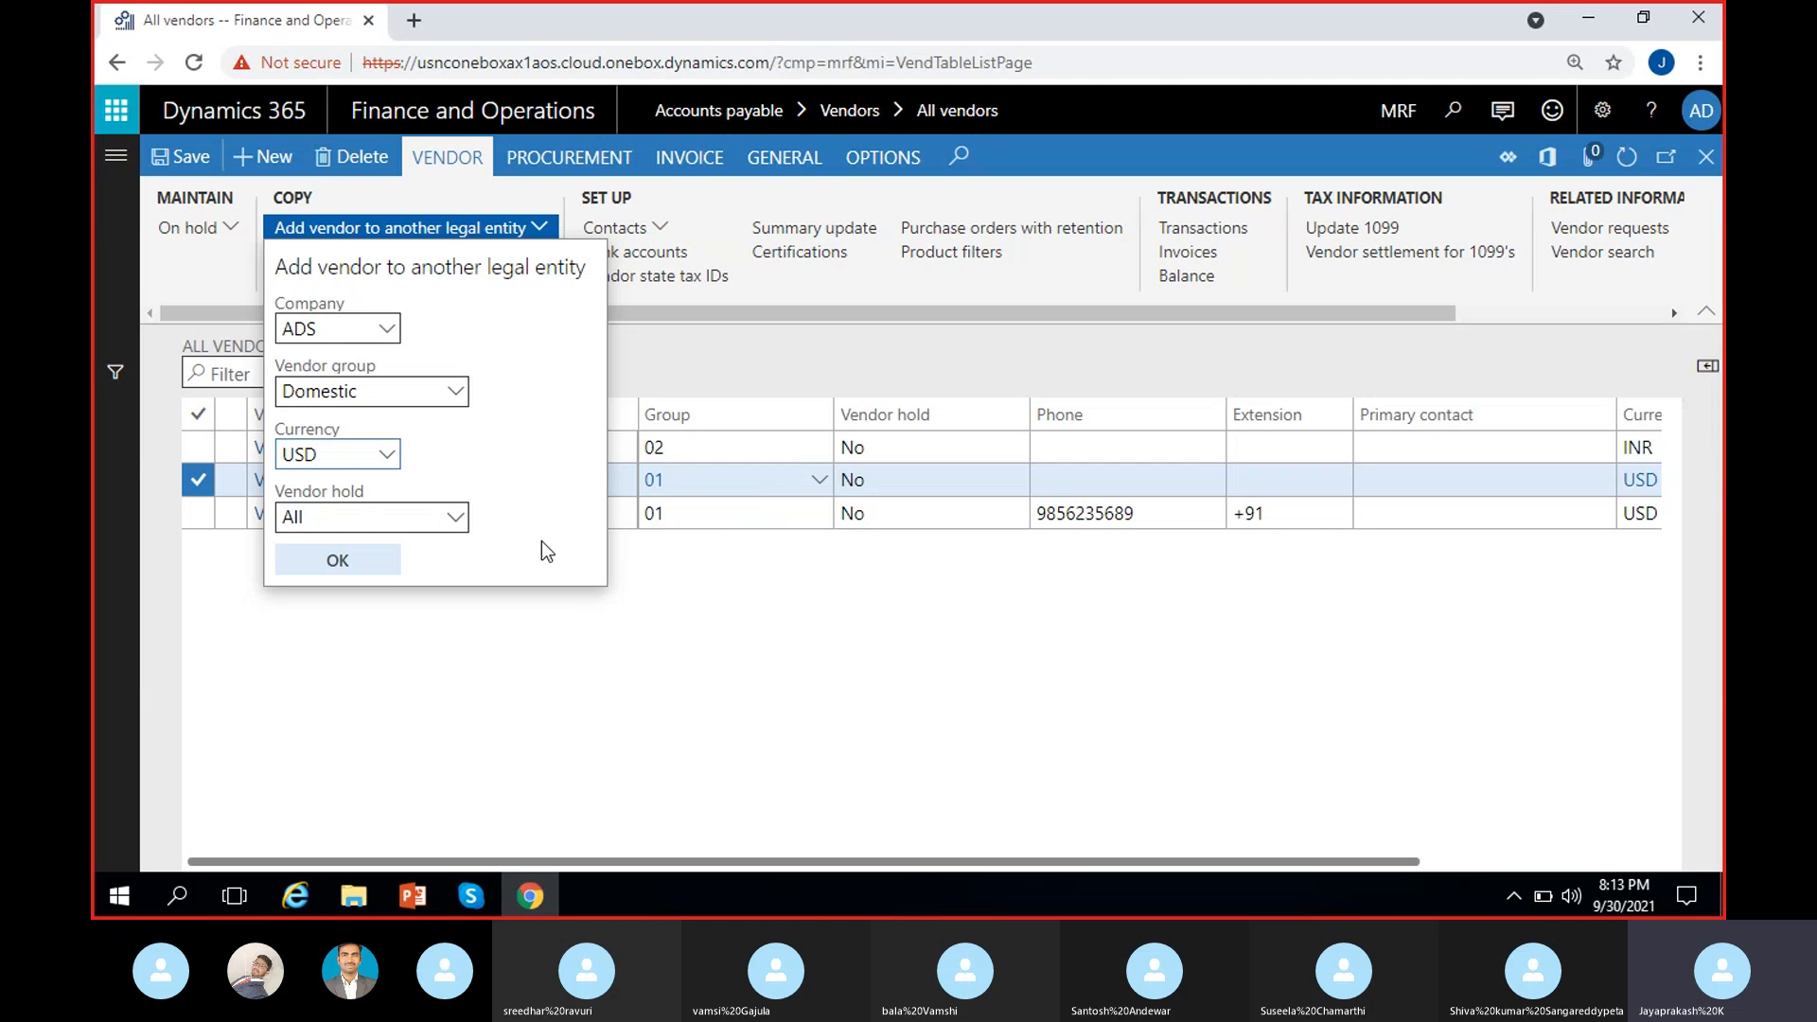
left_click(454, 517)
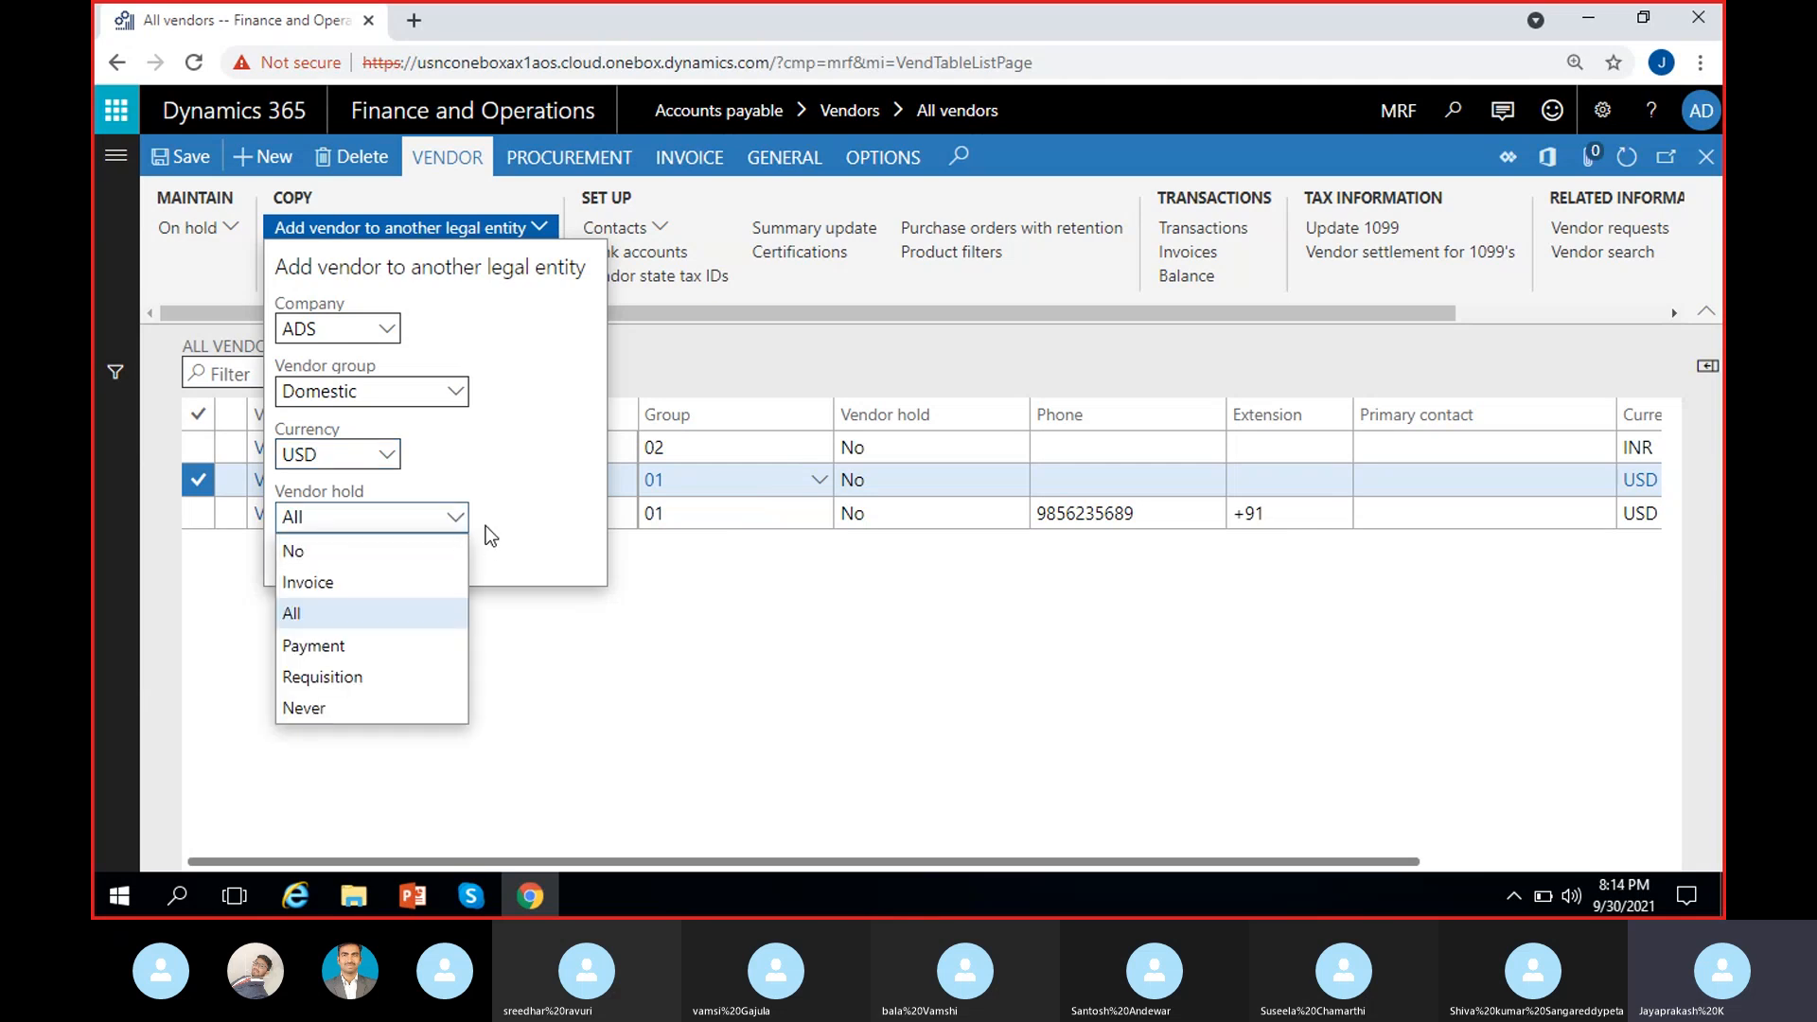
left_click(366, 557)
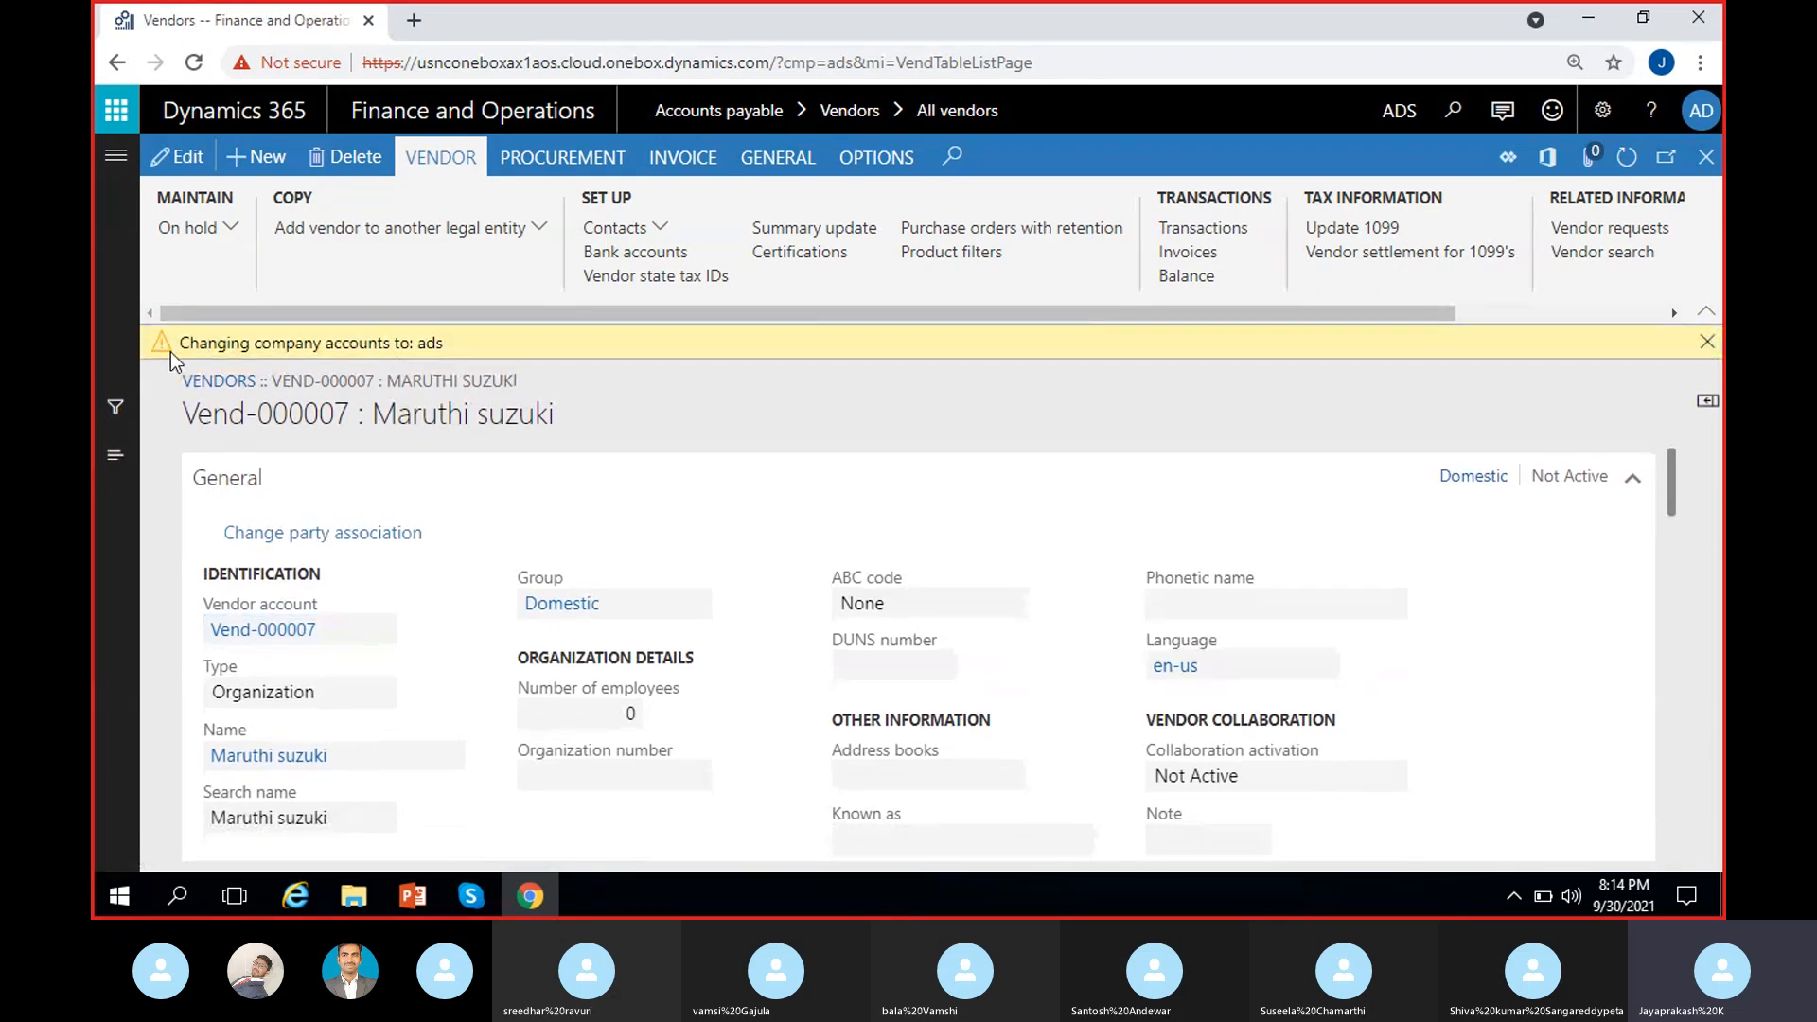
Step: Dismiss the 'Changing company accounts to: ads' notice
left_click_drag(174, 344, 473, 355)
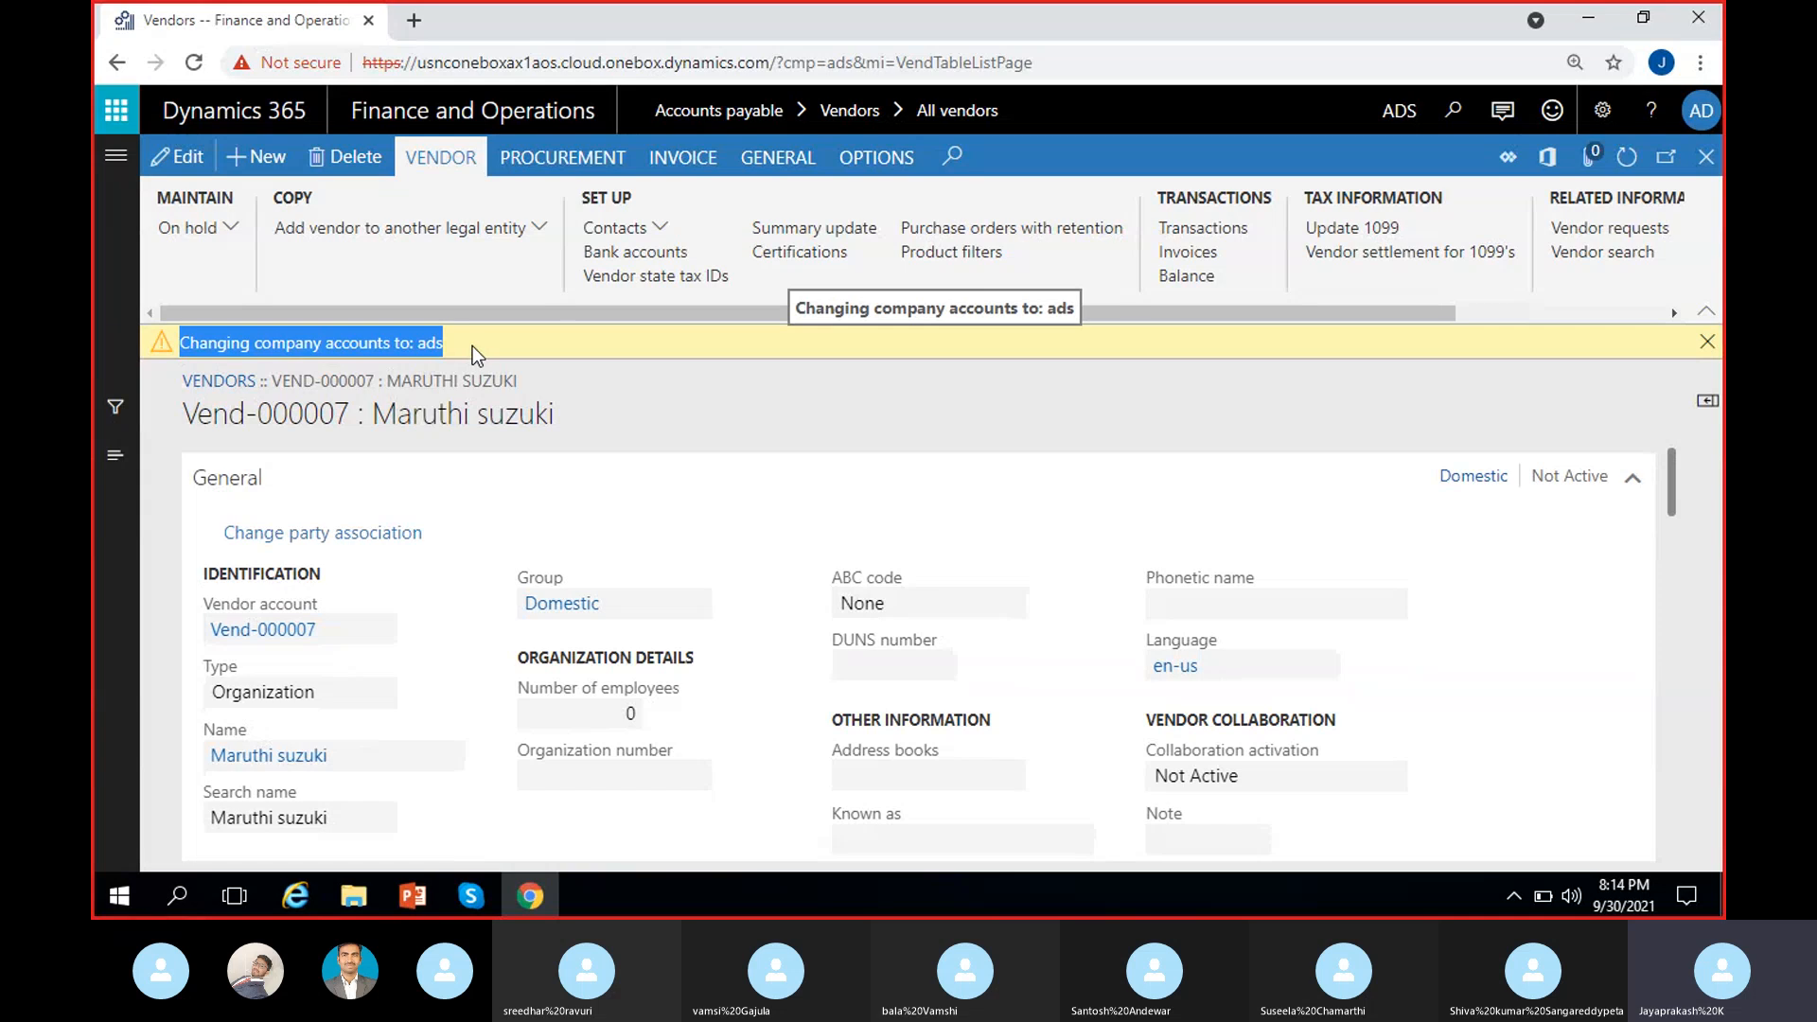
left_click(1081, 357)
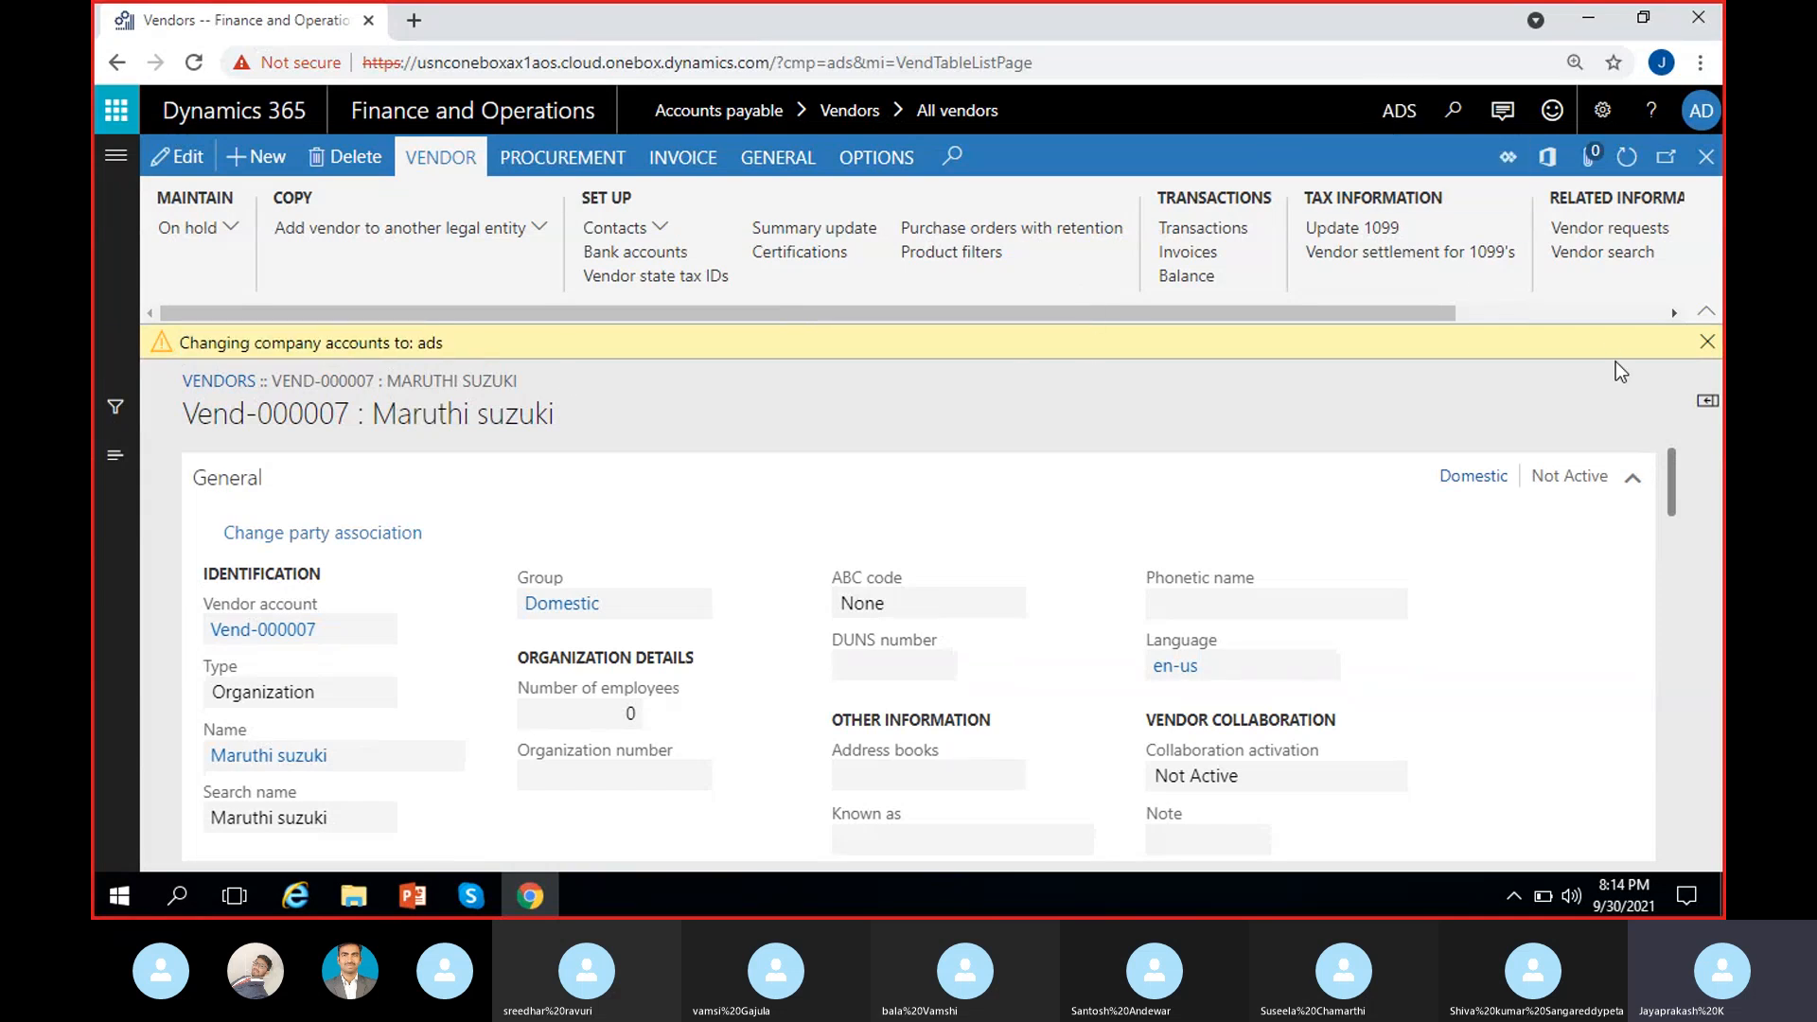
left_click(1712, 352)
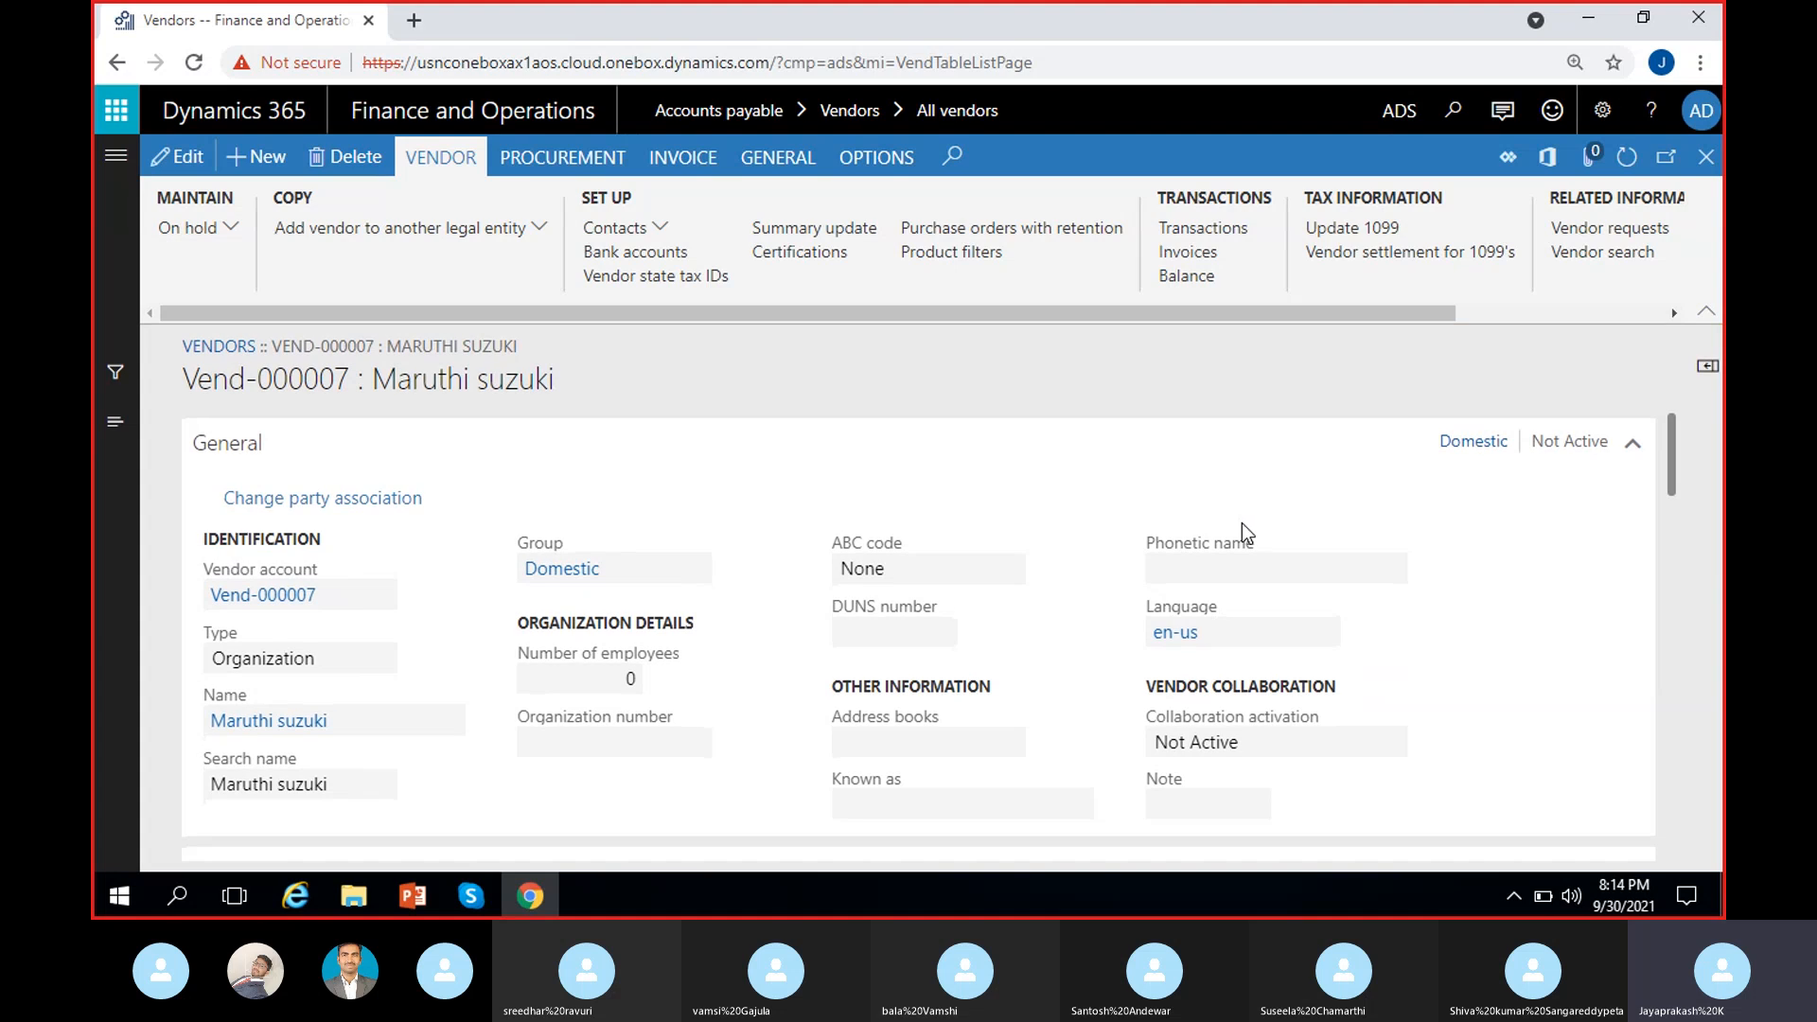
Step: Review the Vend-000007 form, checking its USD currency and Purchasing demographics
left_click_drag(182, 379, 350, 379)
left_click(564, 378)
scroll(373, 636, "down", 1)
scroll(525, 633, "up", 1)
scroll(704, 698, "down", 5)
scroll(702, 707, "down", 5)
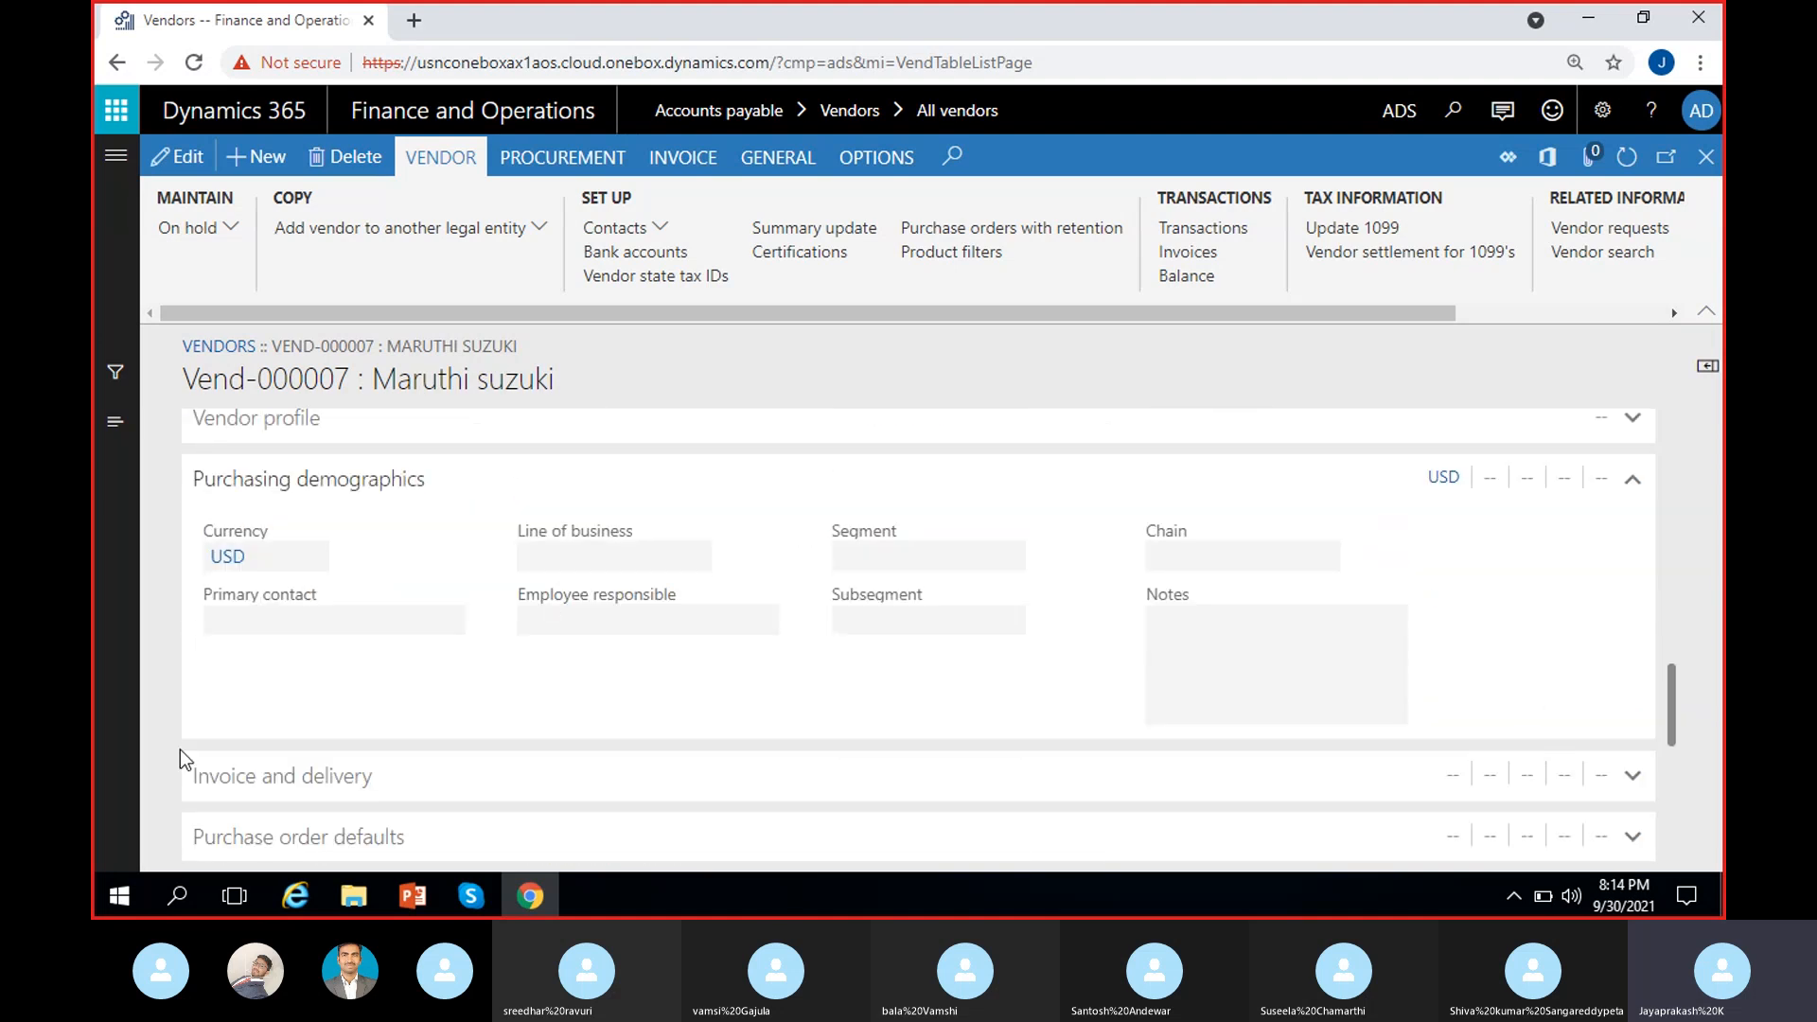
scroll(516, 710, "up", 10)
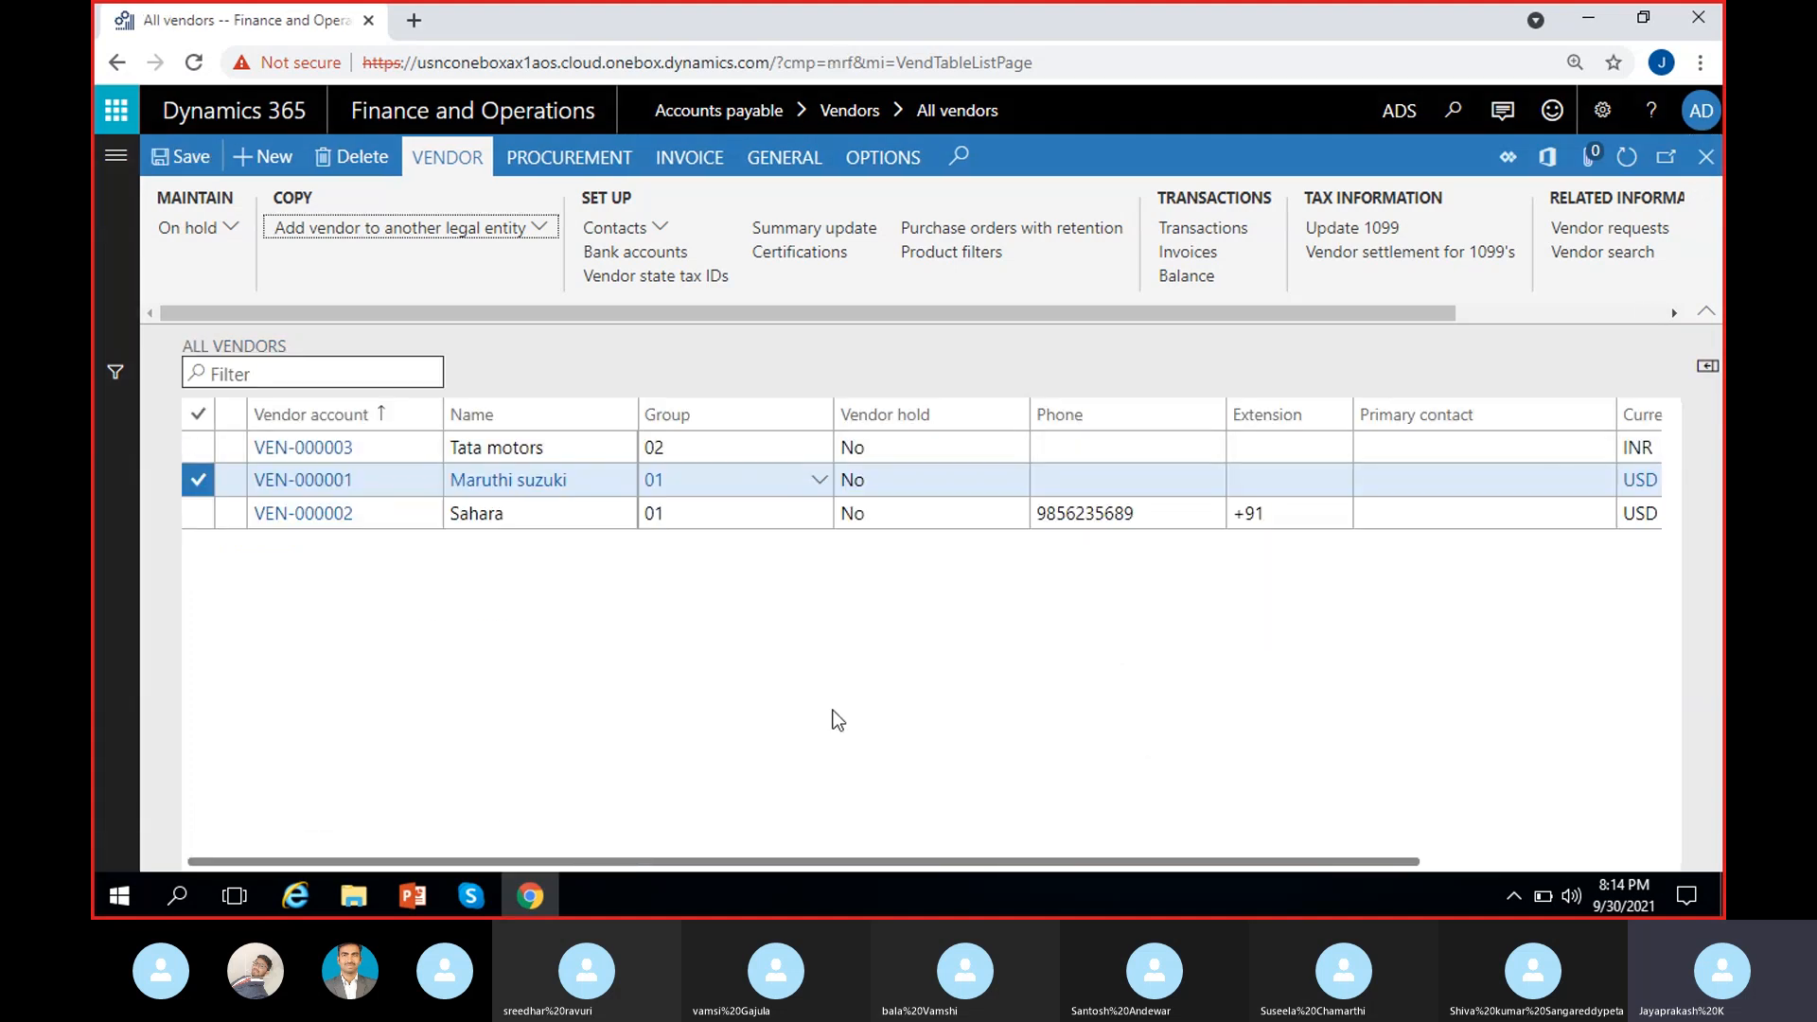
Step: Refresh the vendor list and dismiss the company-change notice
left_click(1641, 159)
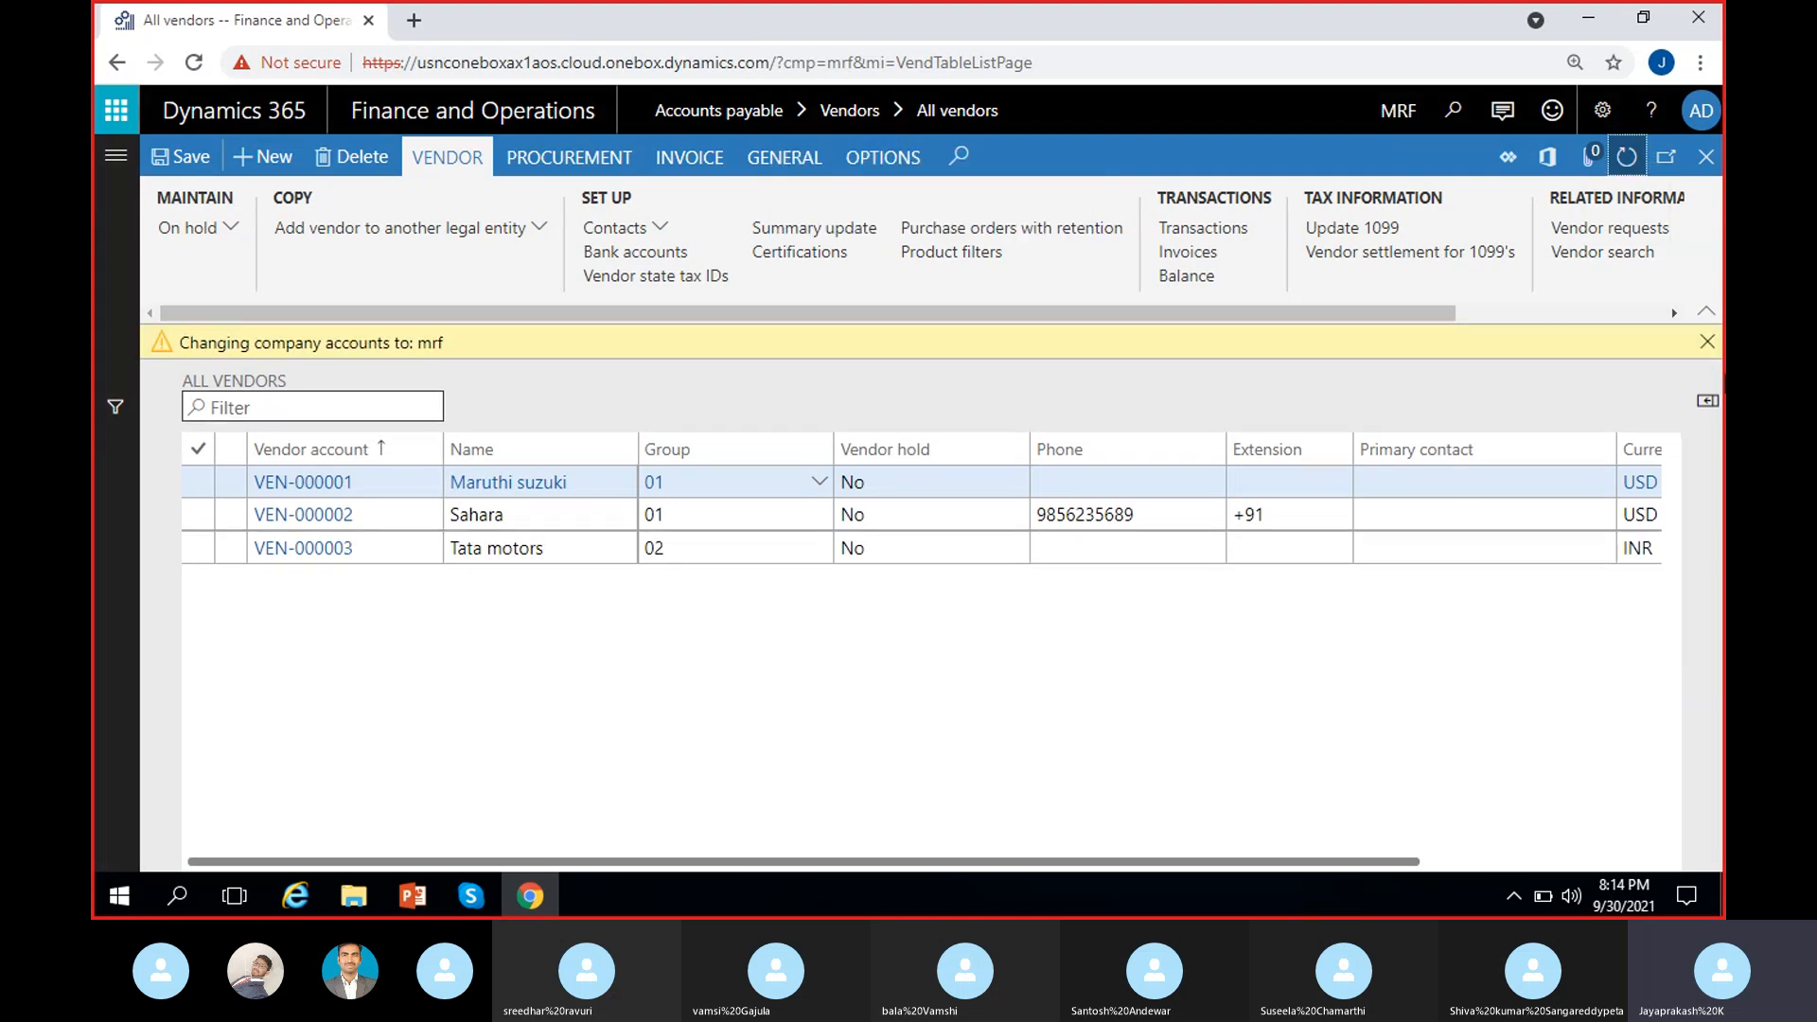
left_click_drag(182, 343, 571, 385)
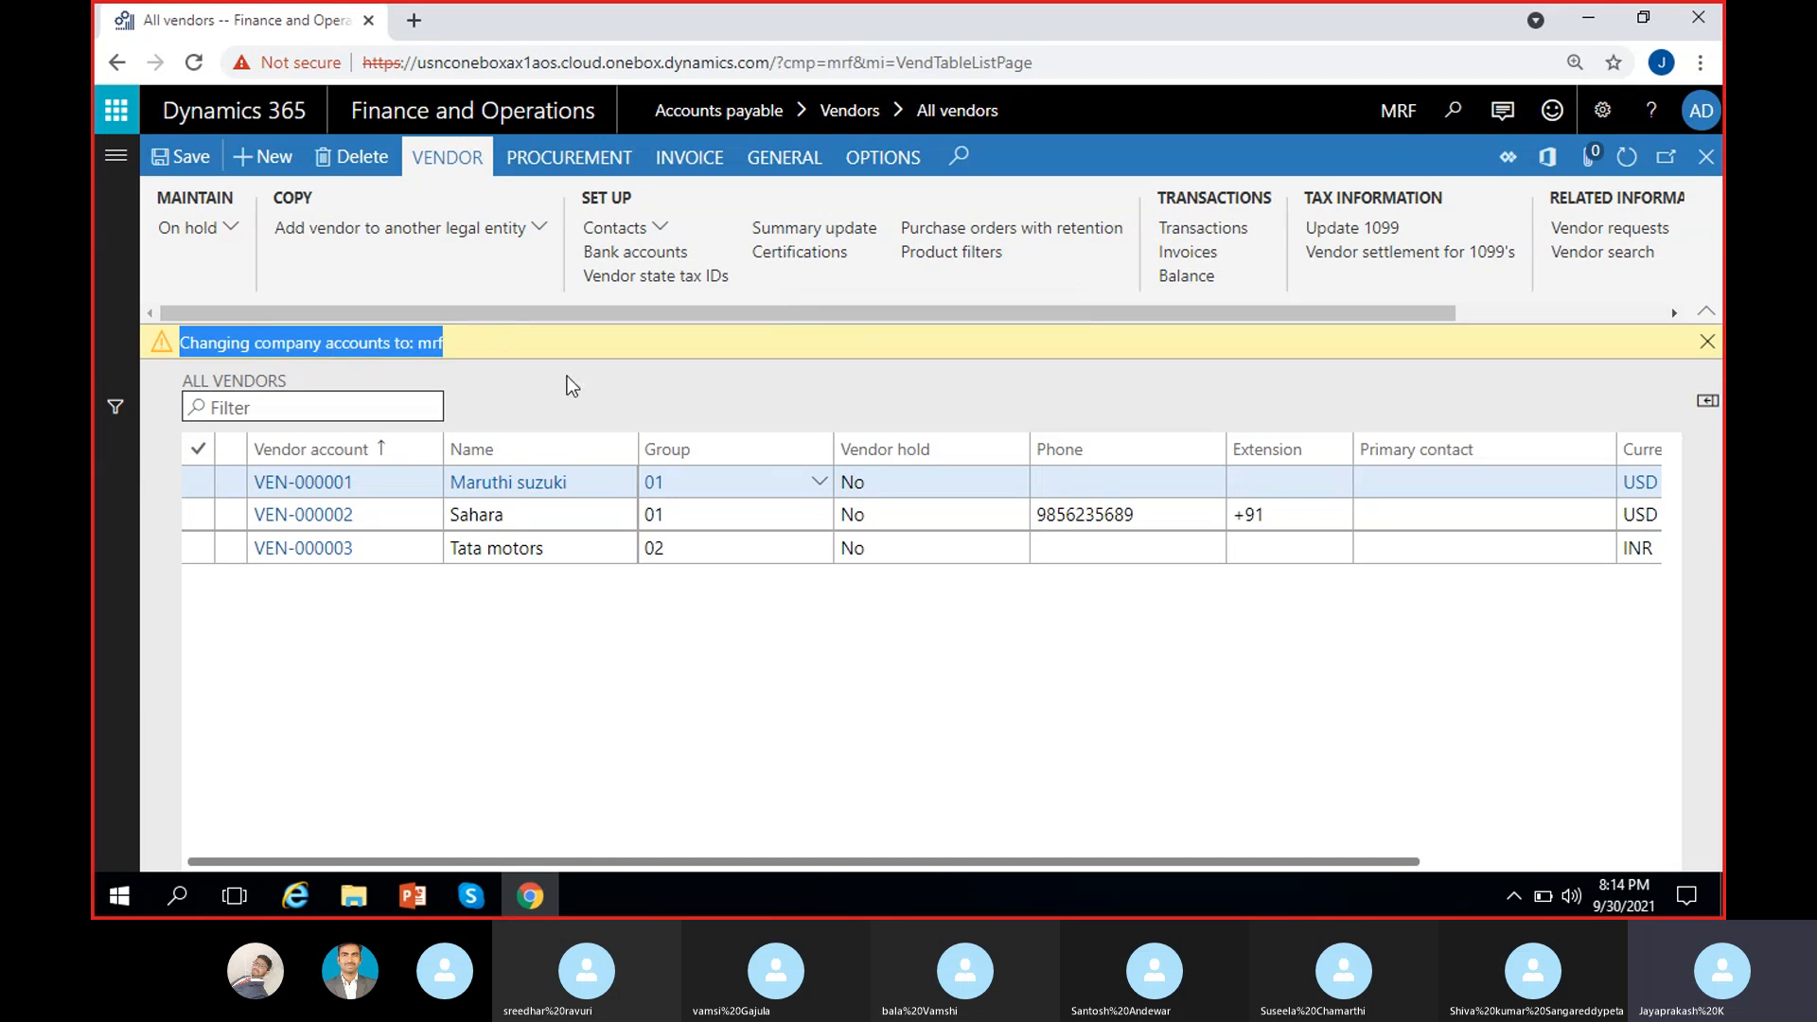
left_click(1707, 342)
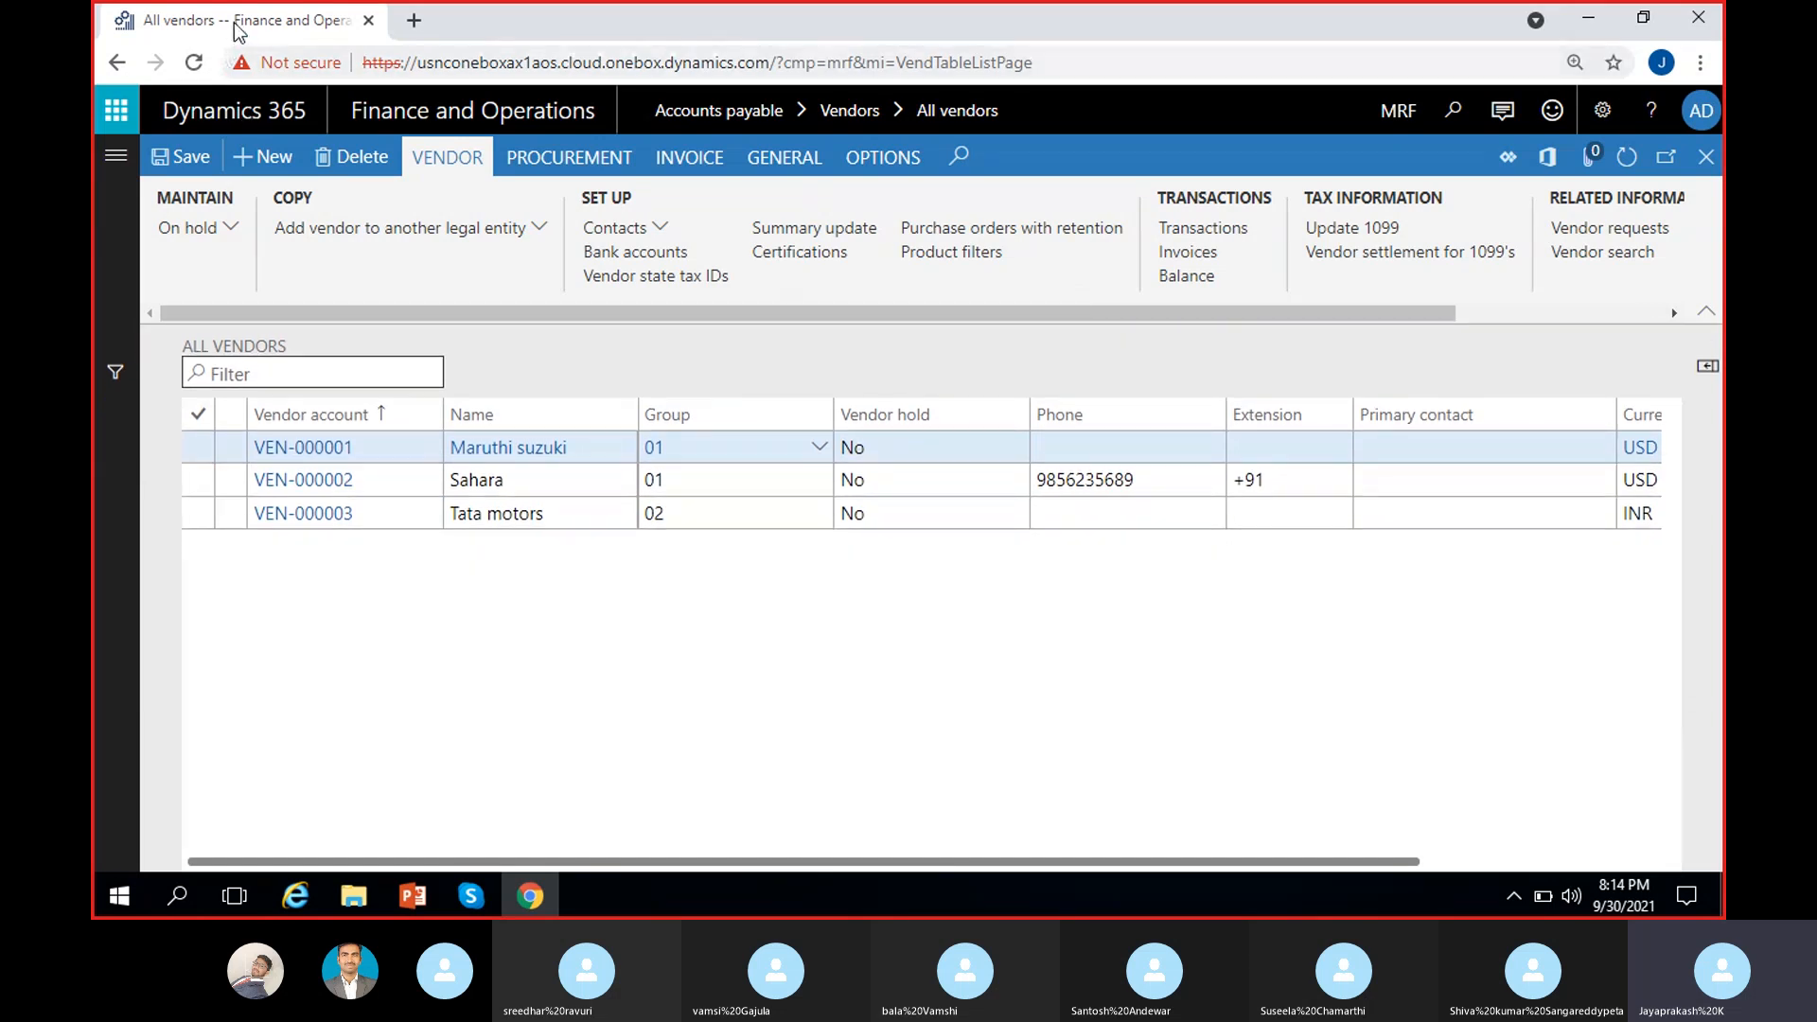
Step: Duplicate the All vendors page into a new browser tab and select Maruthi suzuki there
right_click(236, 32)
left_click(327, 193)
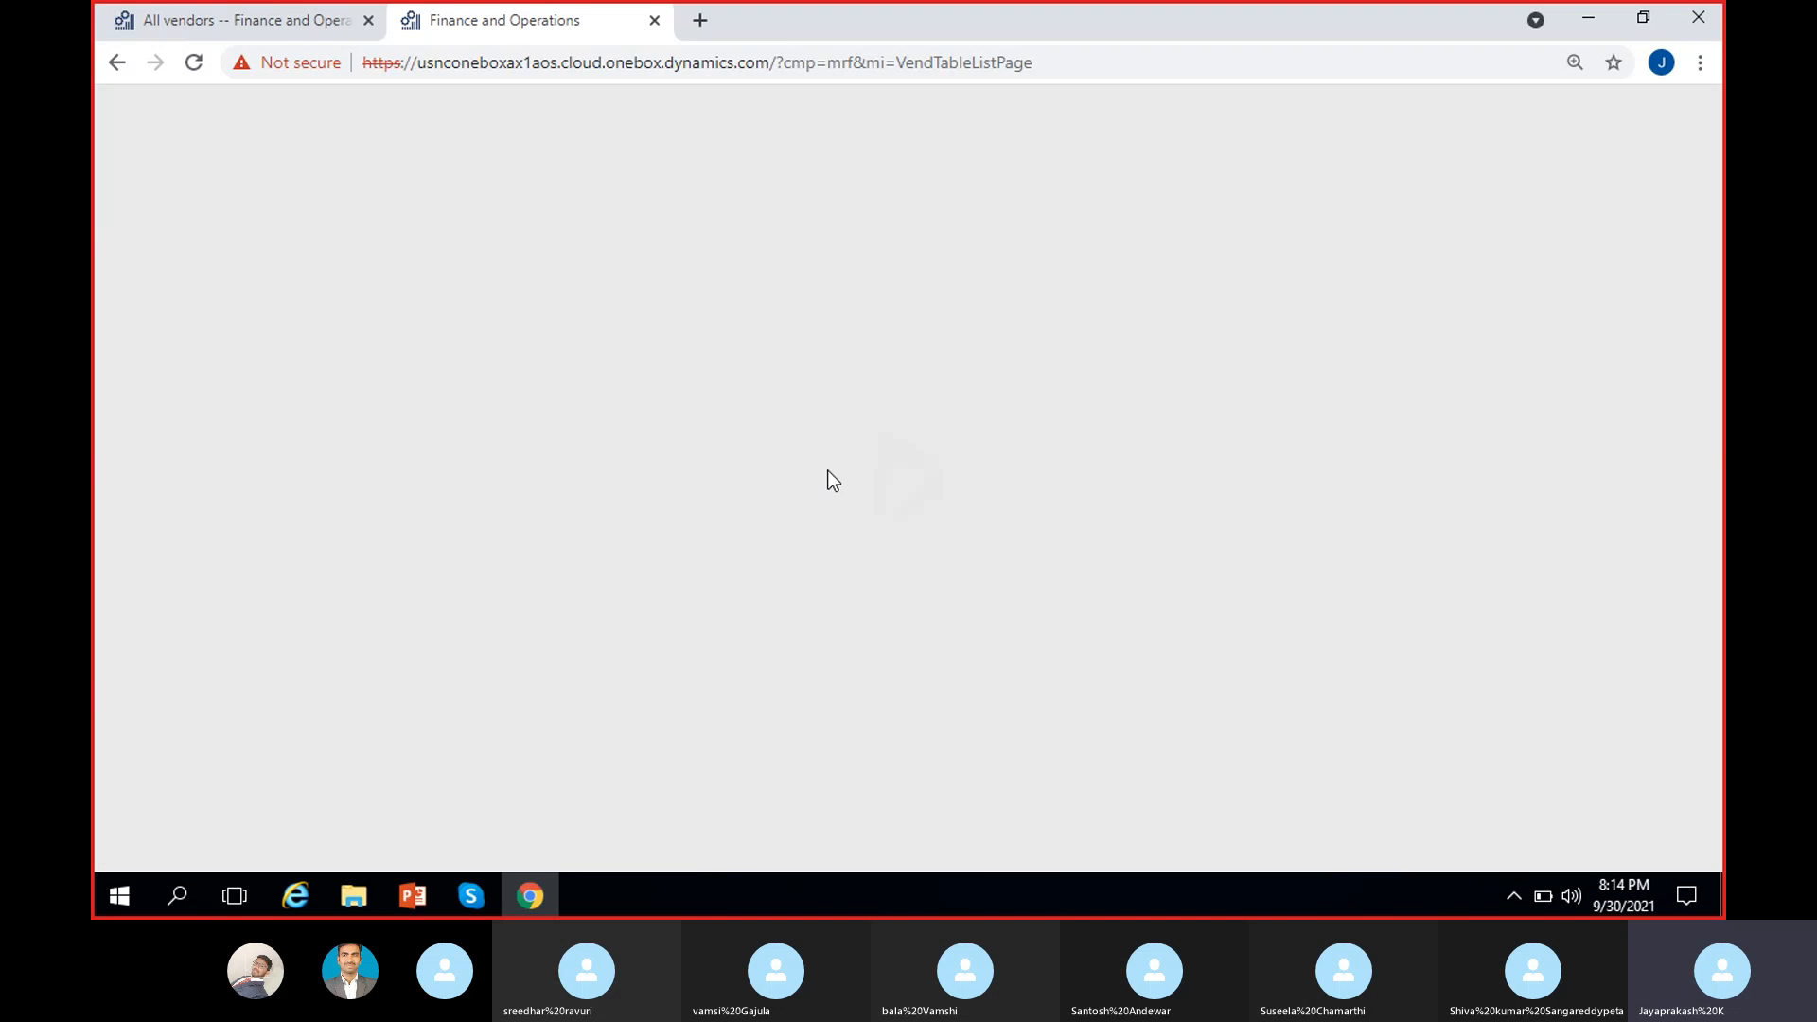
left_click(250, 21)
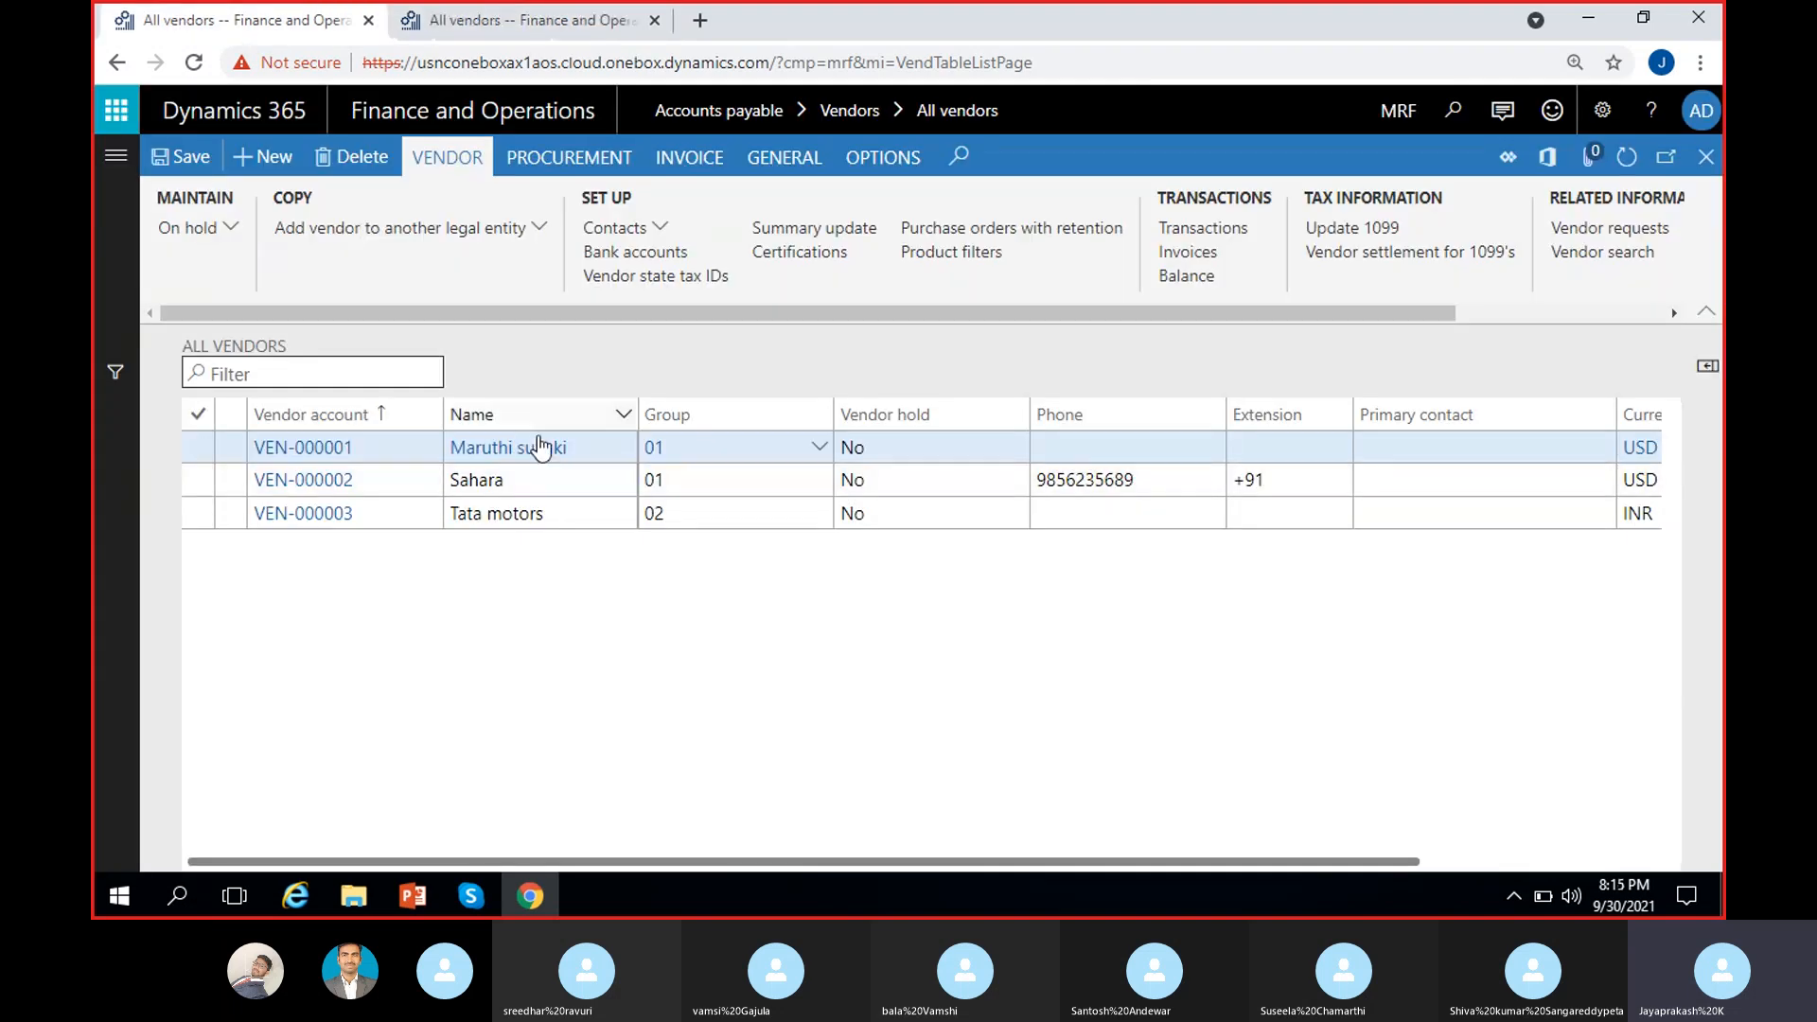
left_click(471, 21)
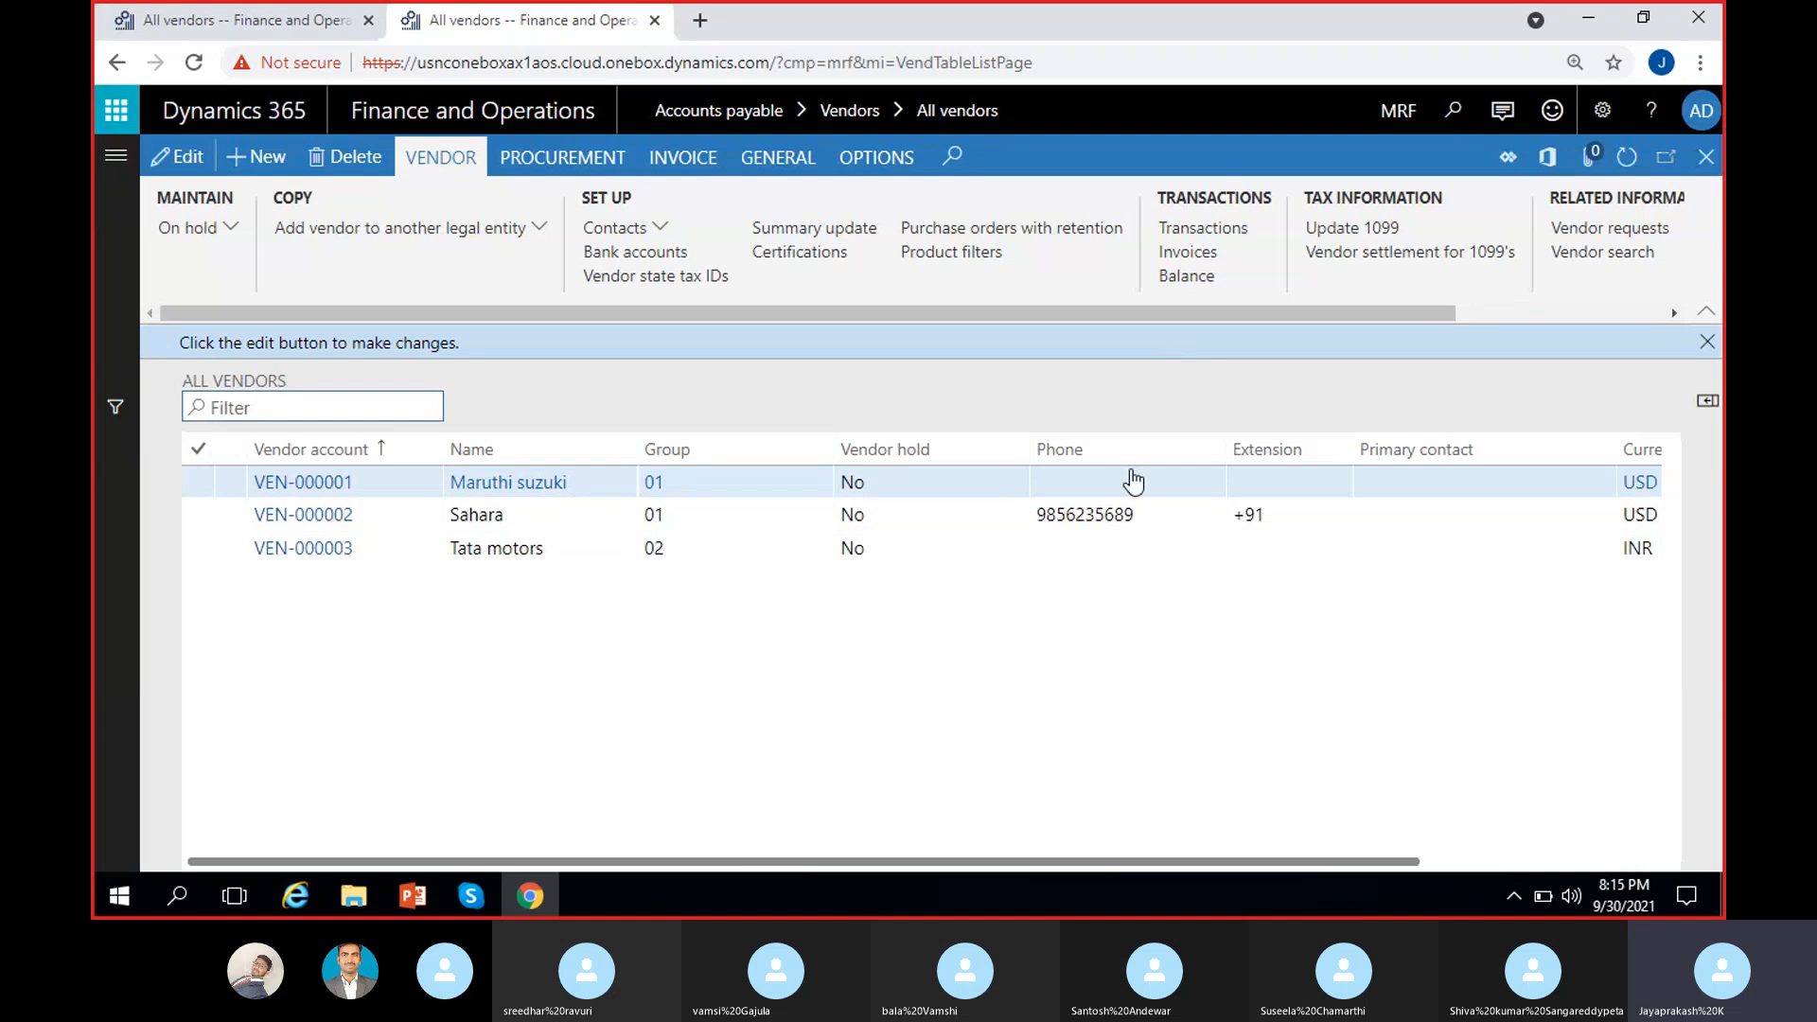
left_click(1707, 342)
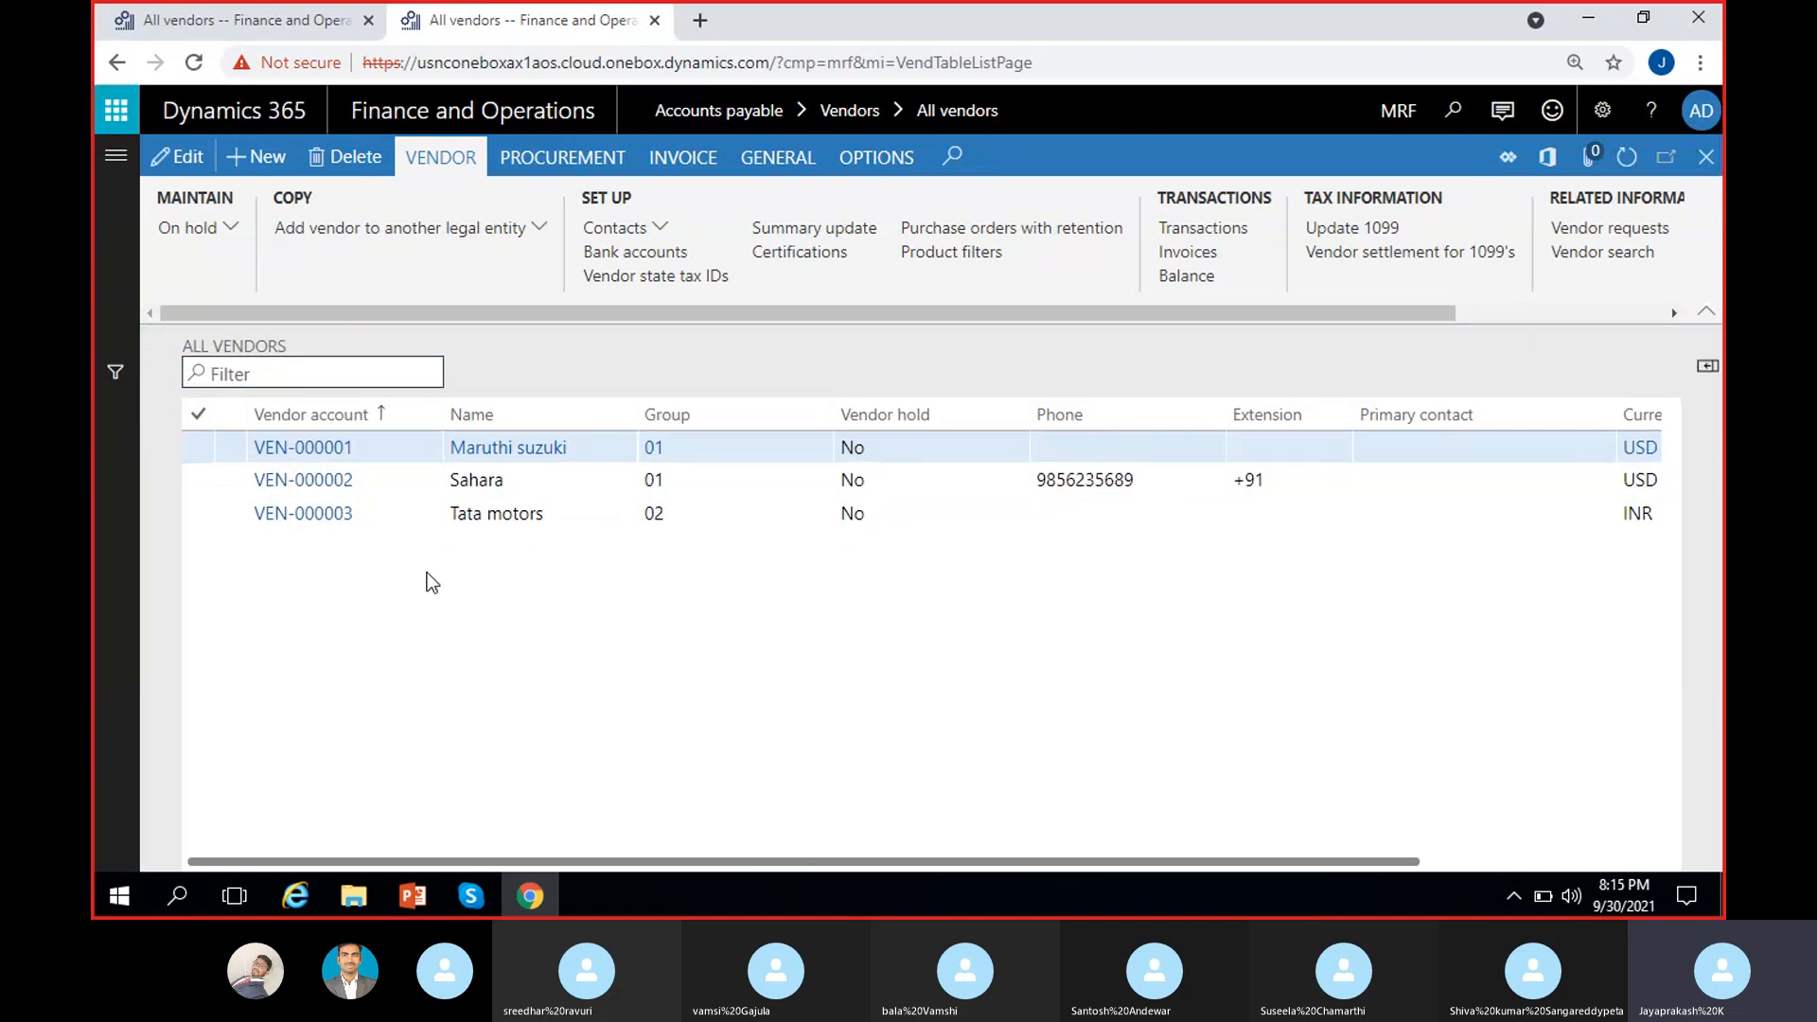
left_click(939, 447)
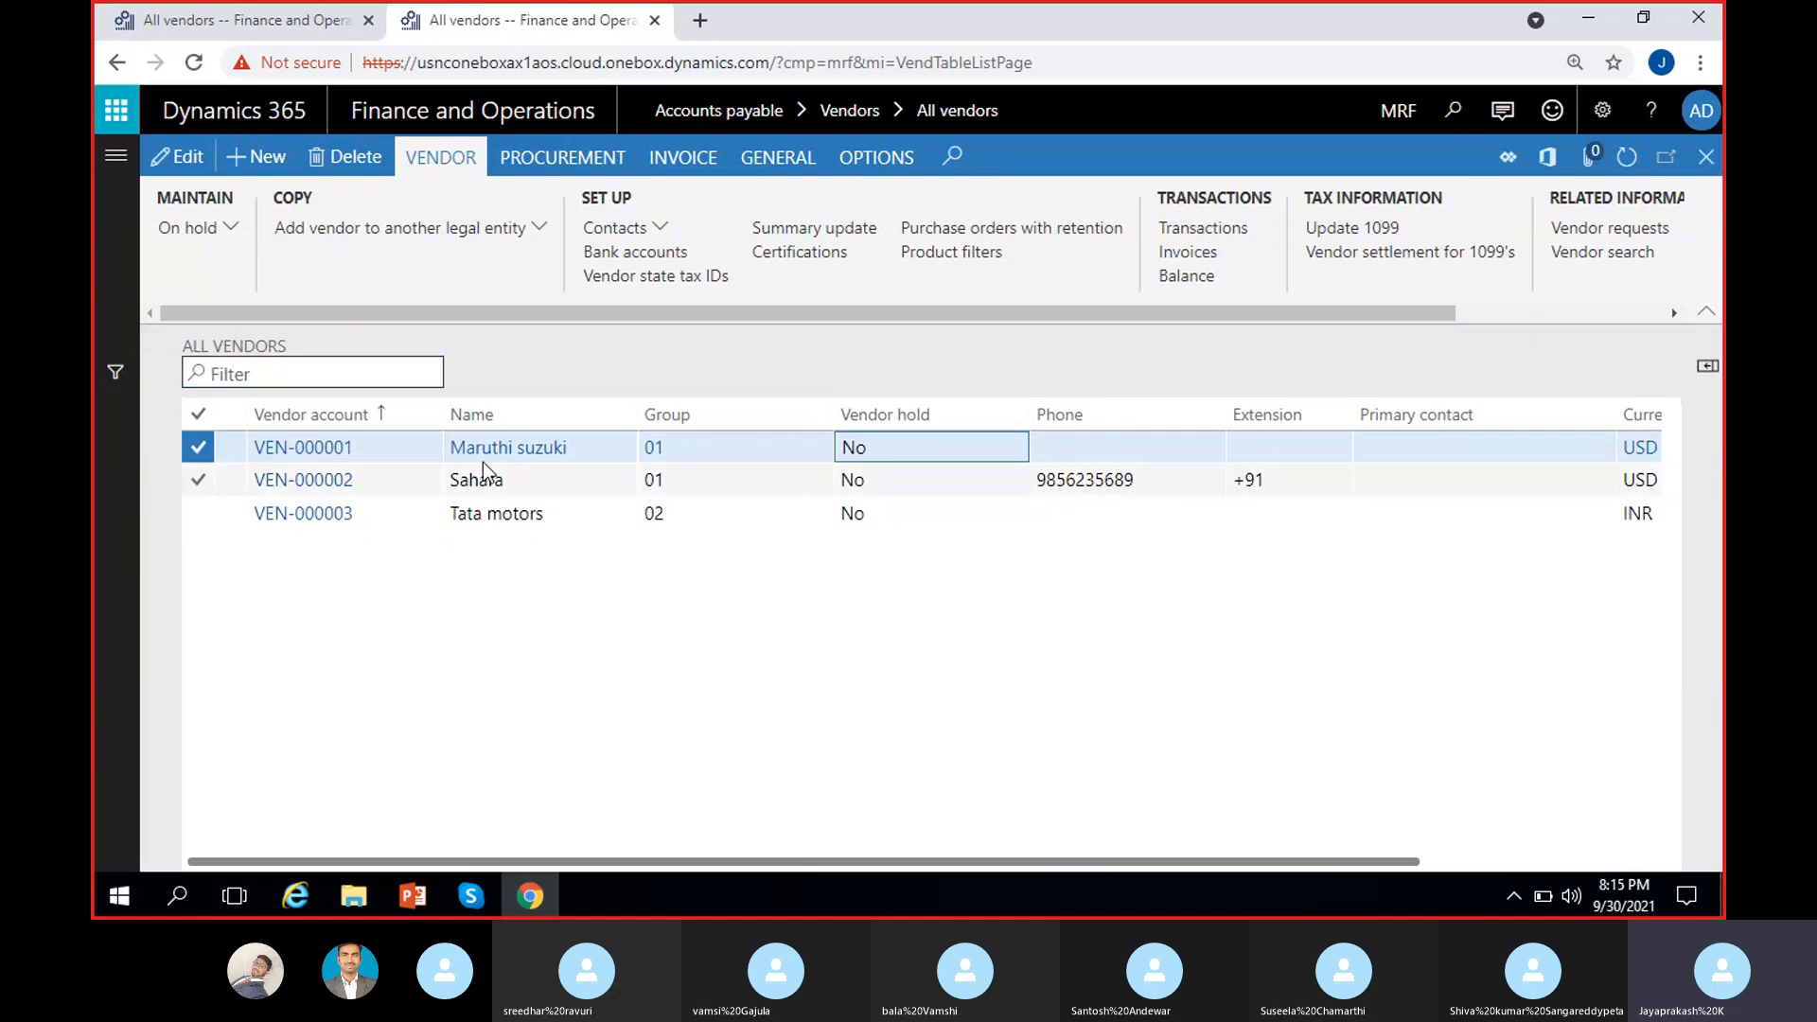
Step: Switch the second tab's company to ADS and dismiss the read-only notice
left_click(1394, 112)
type("ADS")
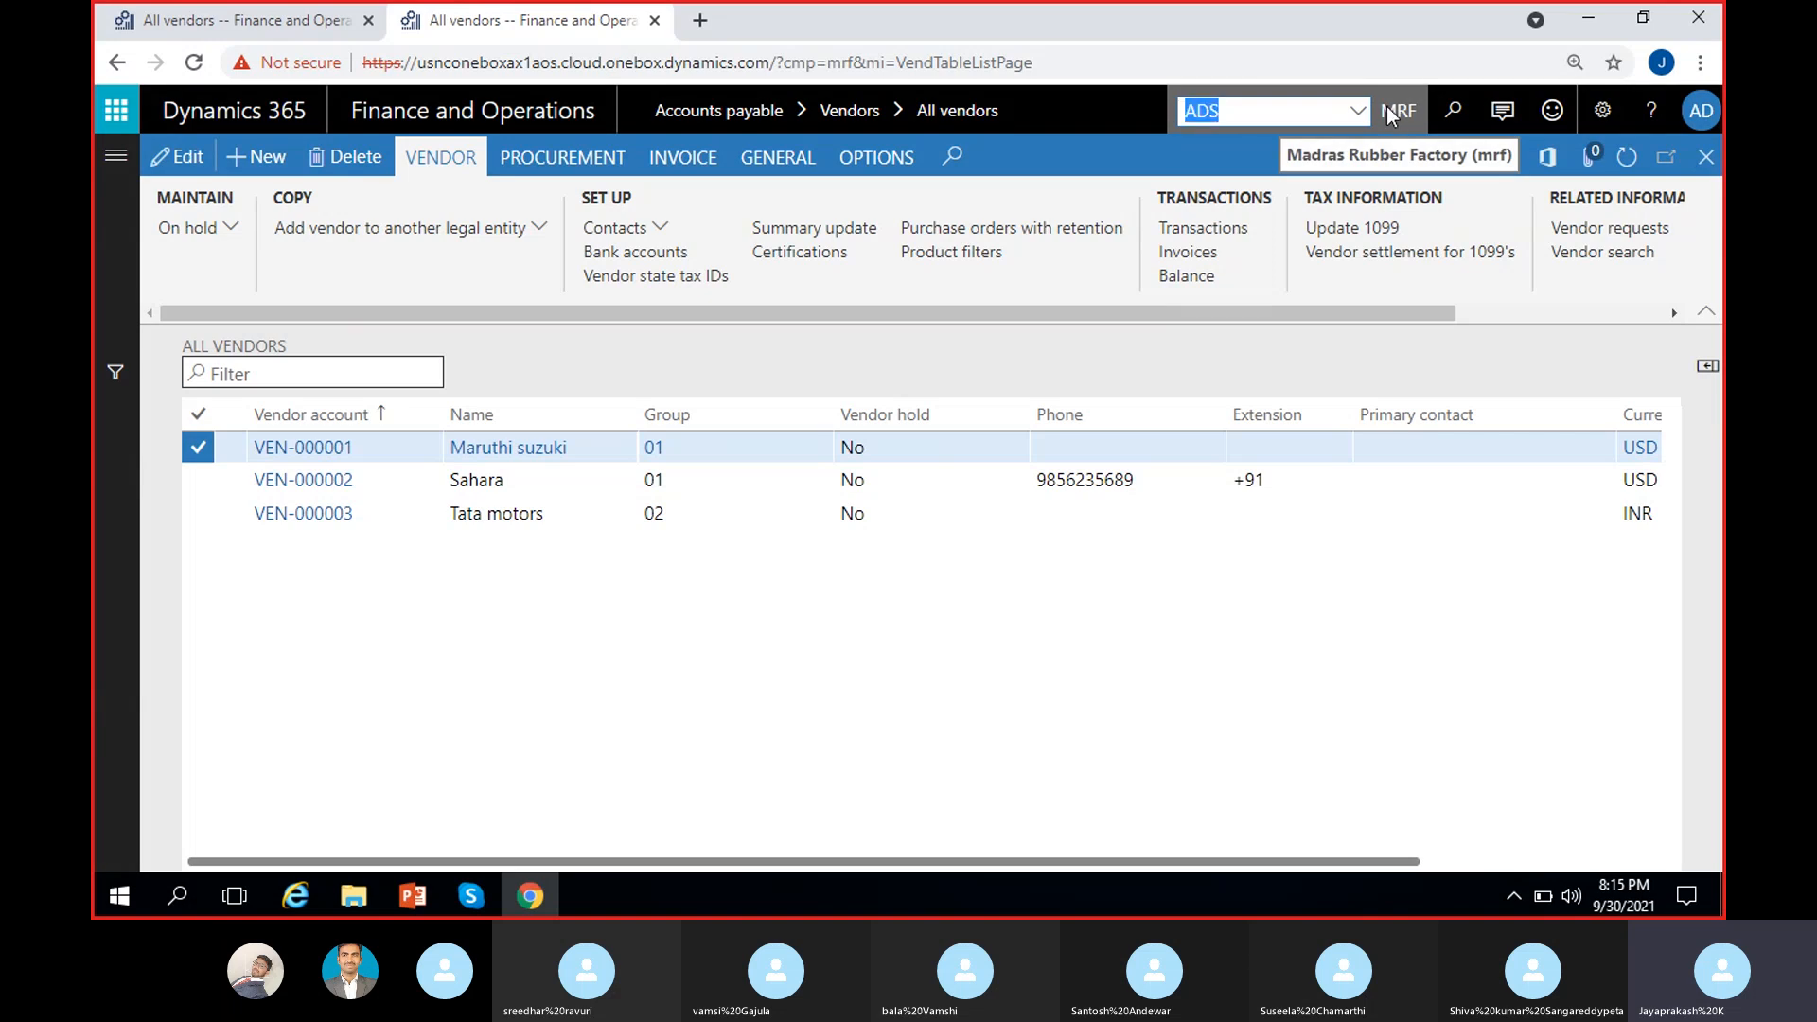
key("Return")
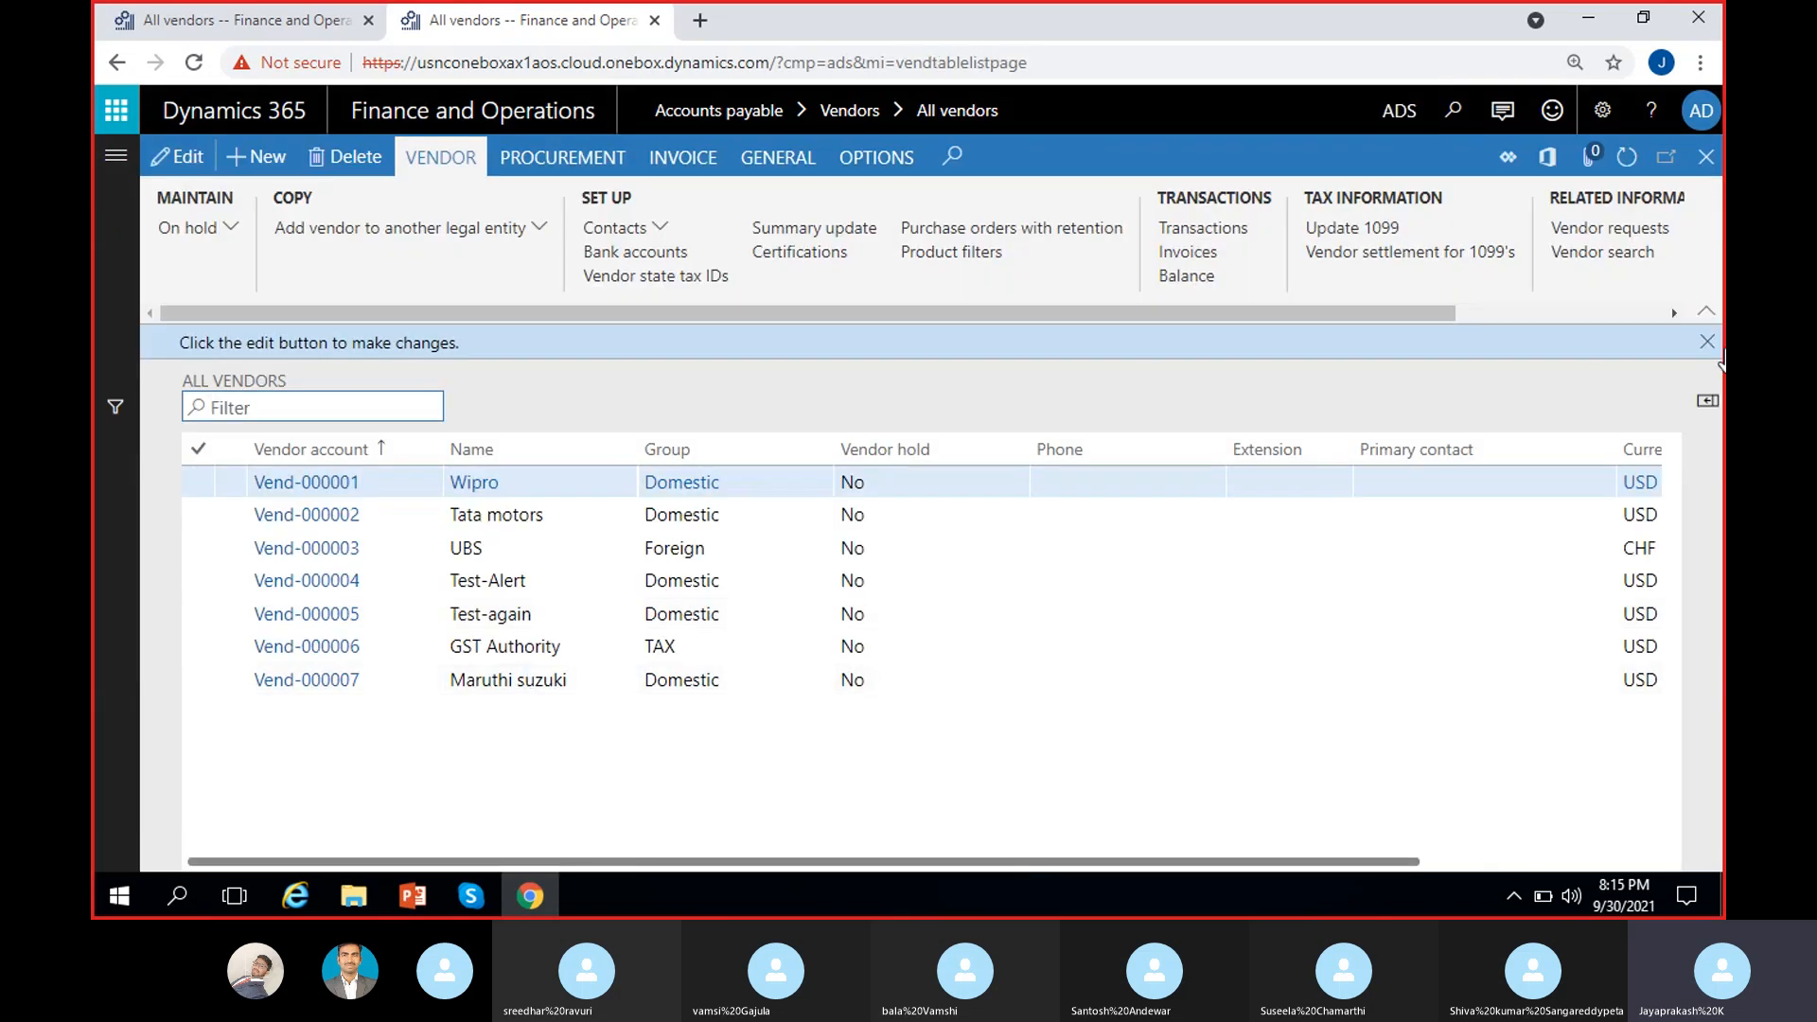
left_click(1707, 341)
Step: Browse the ADS vendors GST Authority and Maruthi suzuki, then return to the MRF tab
left_click(539, 610)
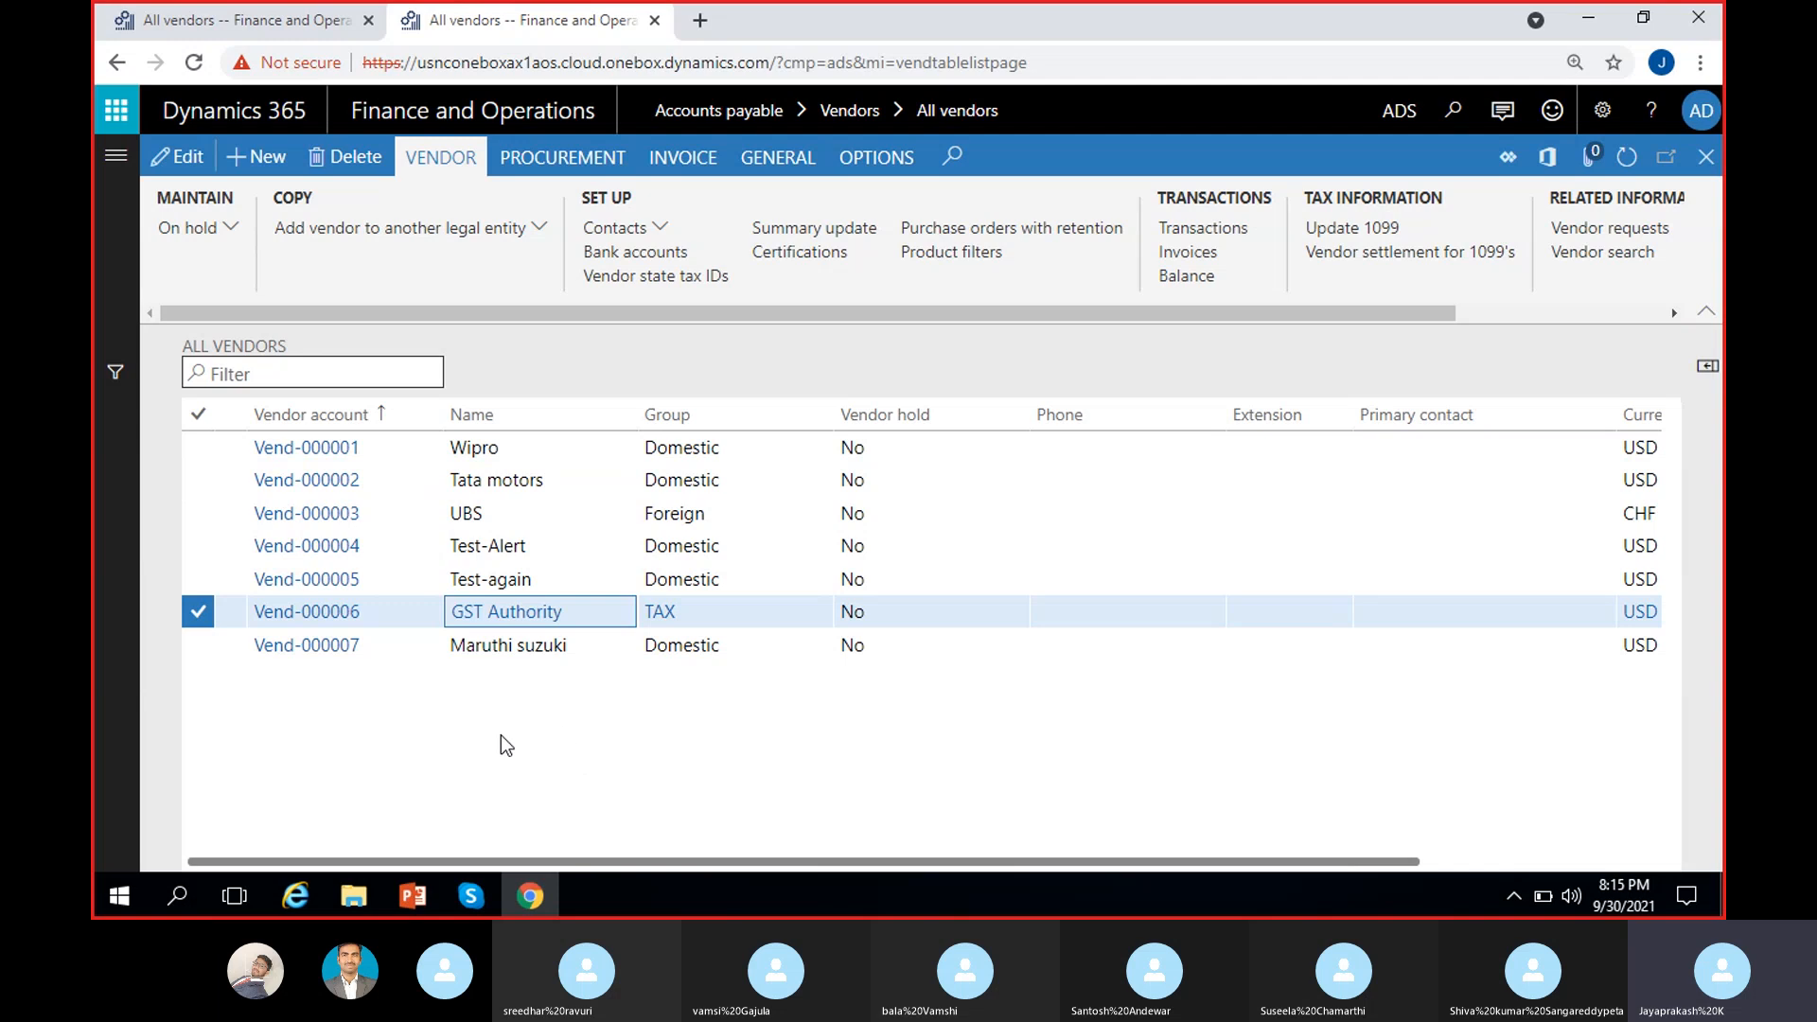
scroll(573, 736, "right", 2)
left_click(727, 648)
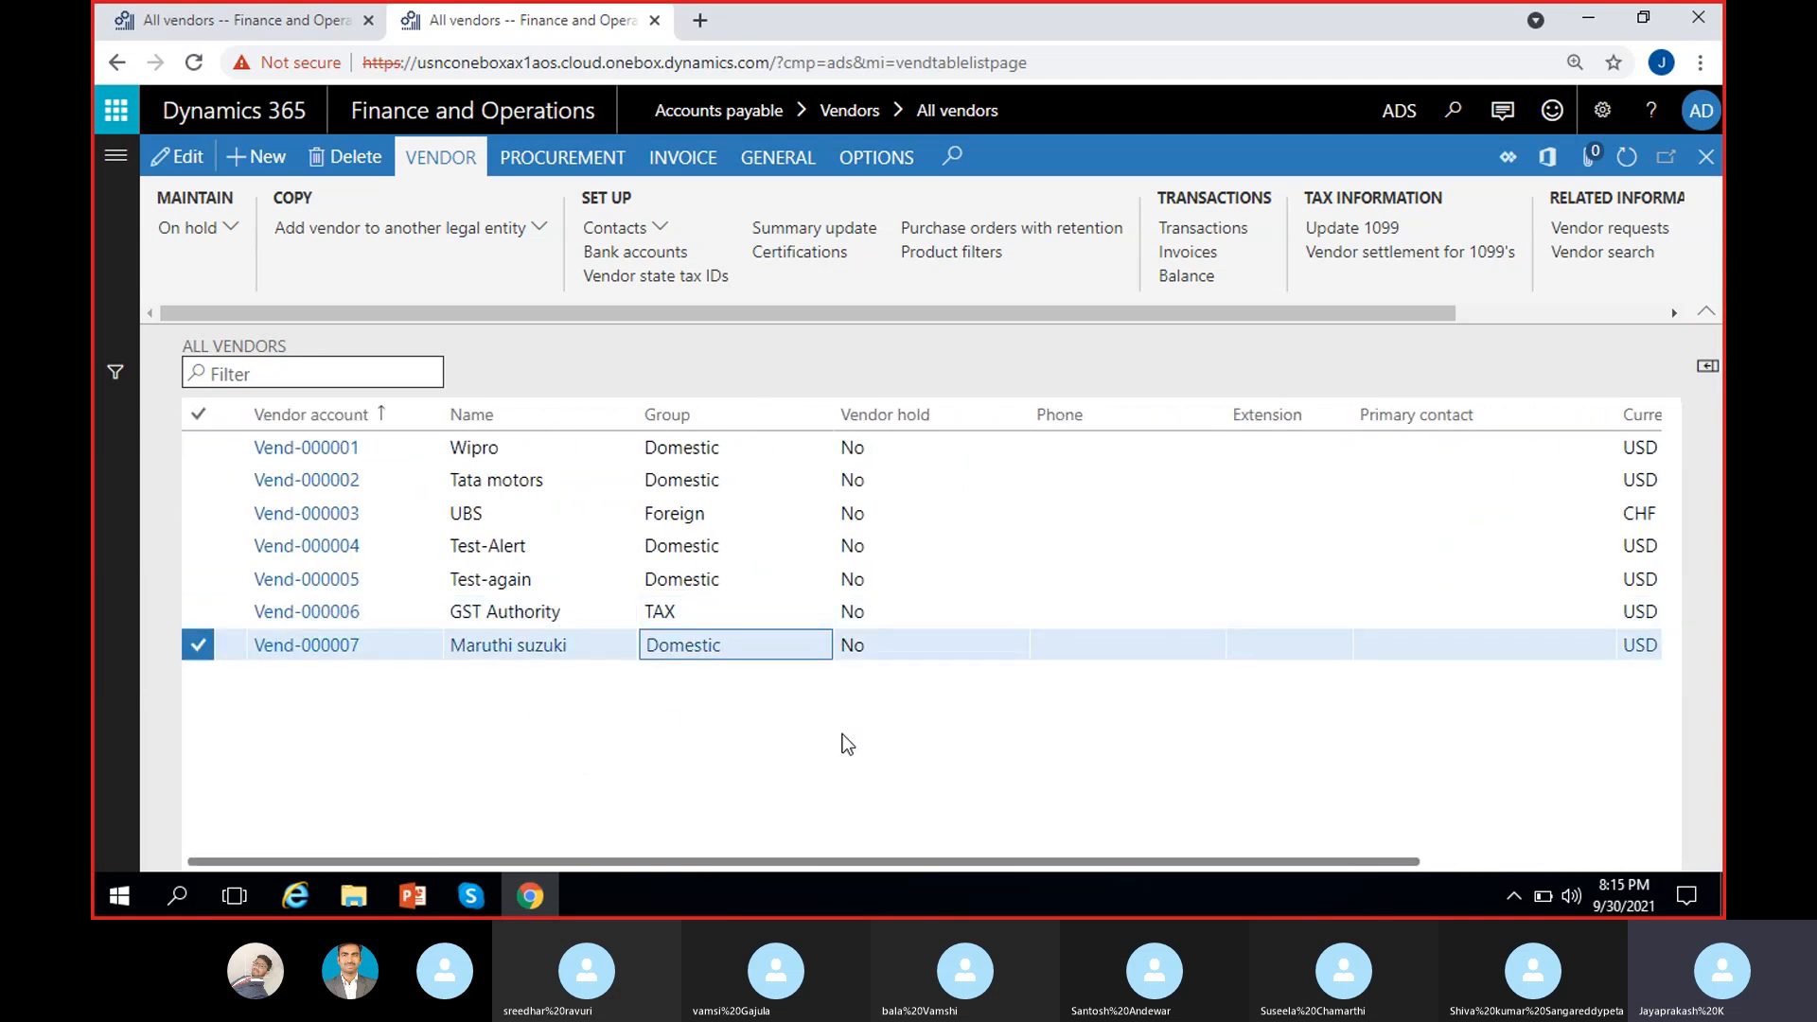
scroll(843, 742, "right", 3)
scroll(587, 759, "left", 3)
left_click(231, 21)
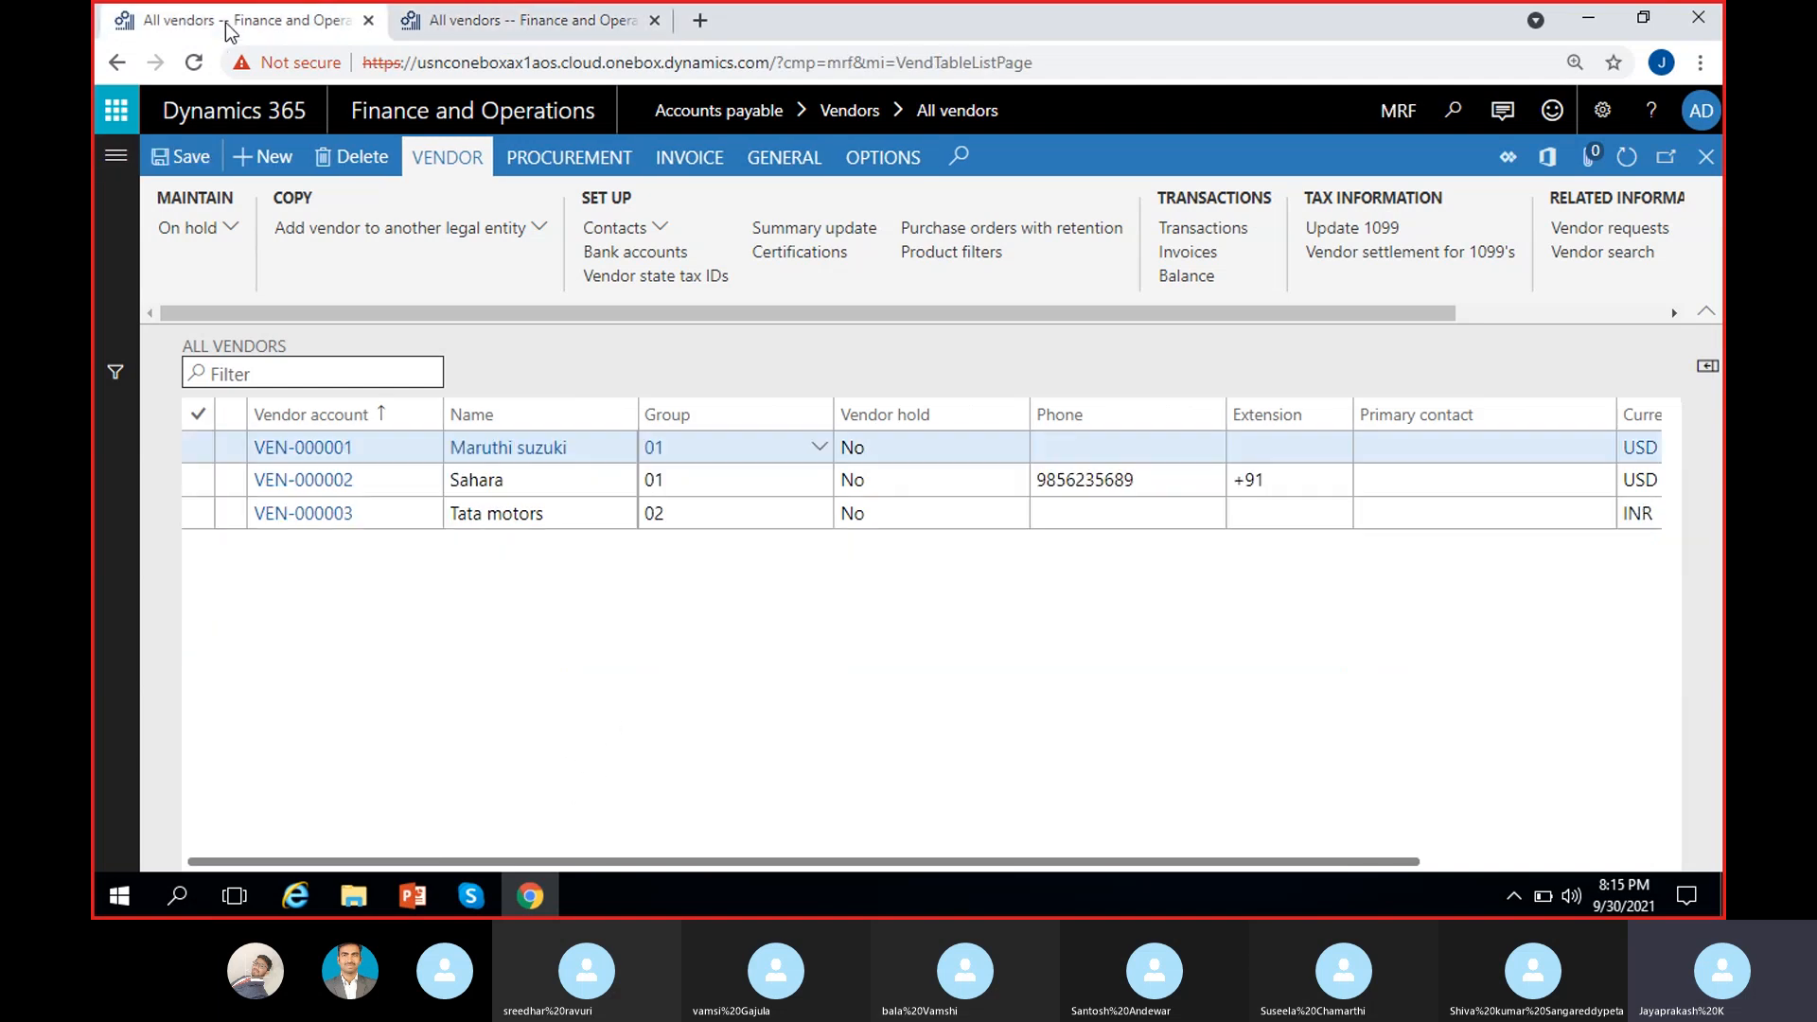
Step: Open Bank accounts under Set up for vendor VEN-000001 Maruthi suzuki
left_click(644, 258)
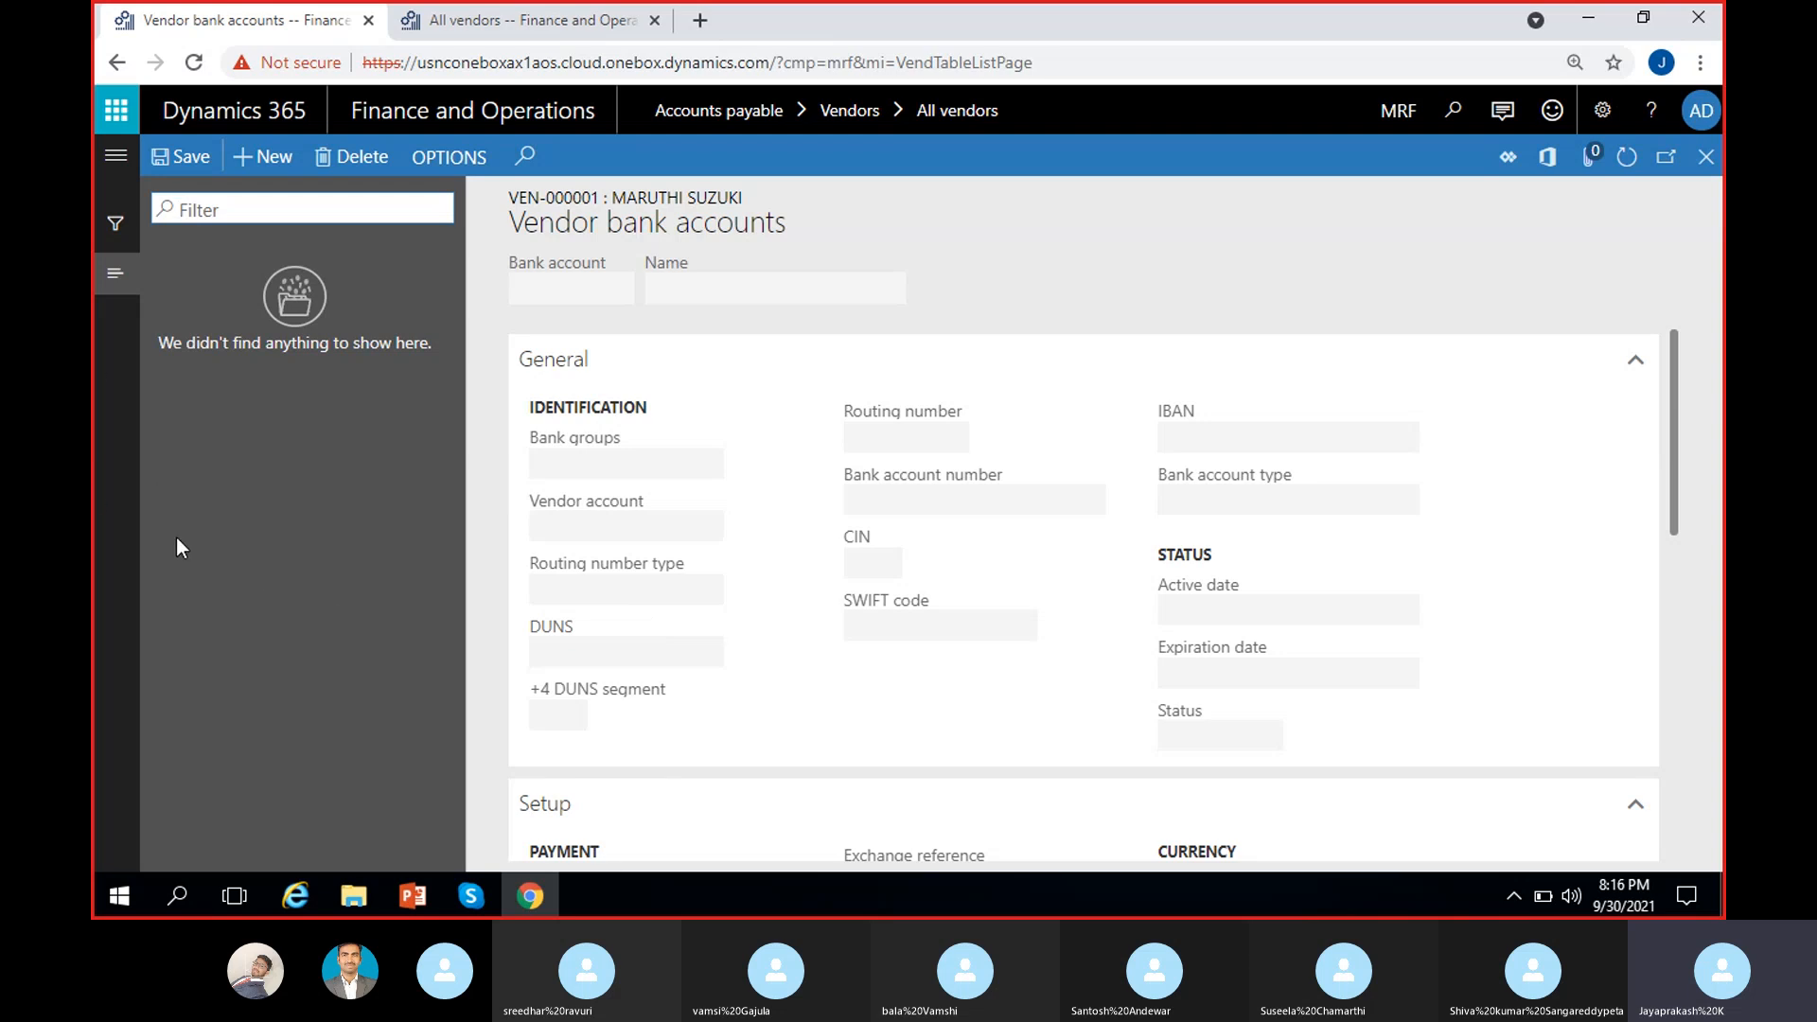
Step: Create a new bank account with bank group ICICI, account ICICI and name 'ICICI Bank'
left_click(263, 157)
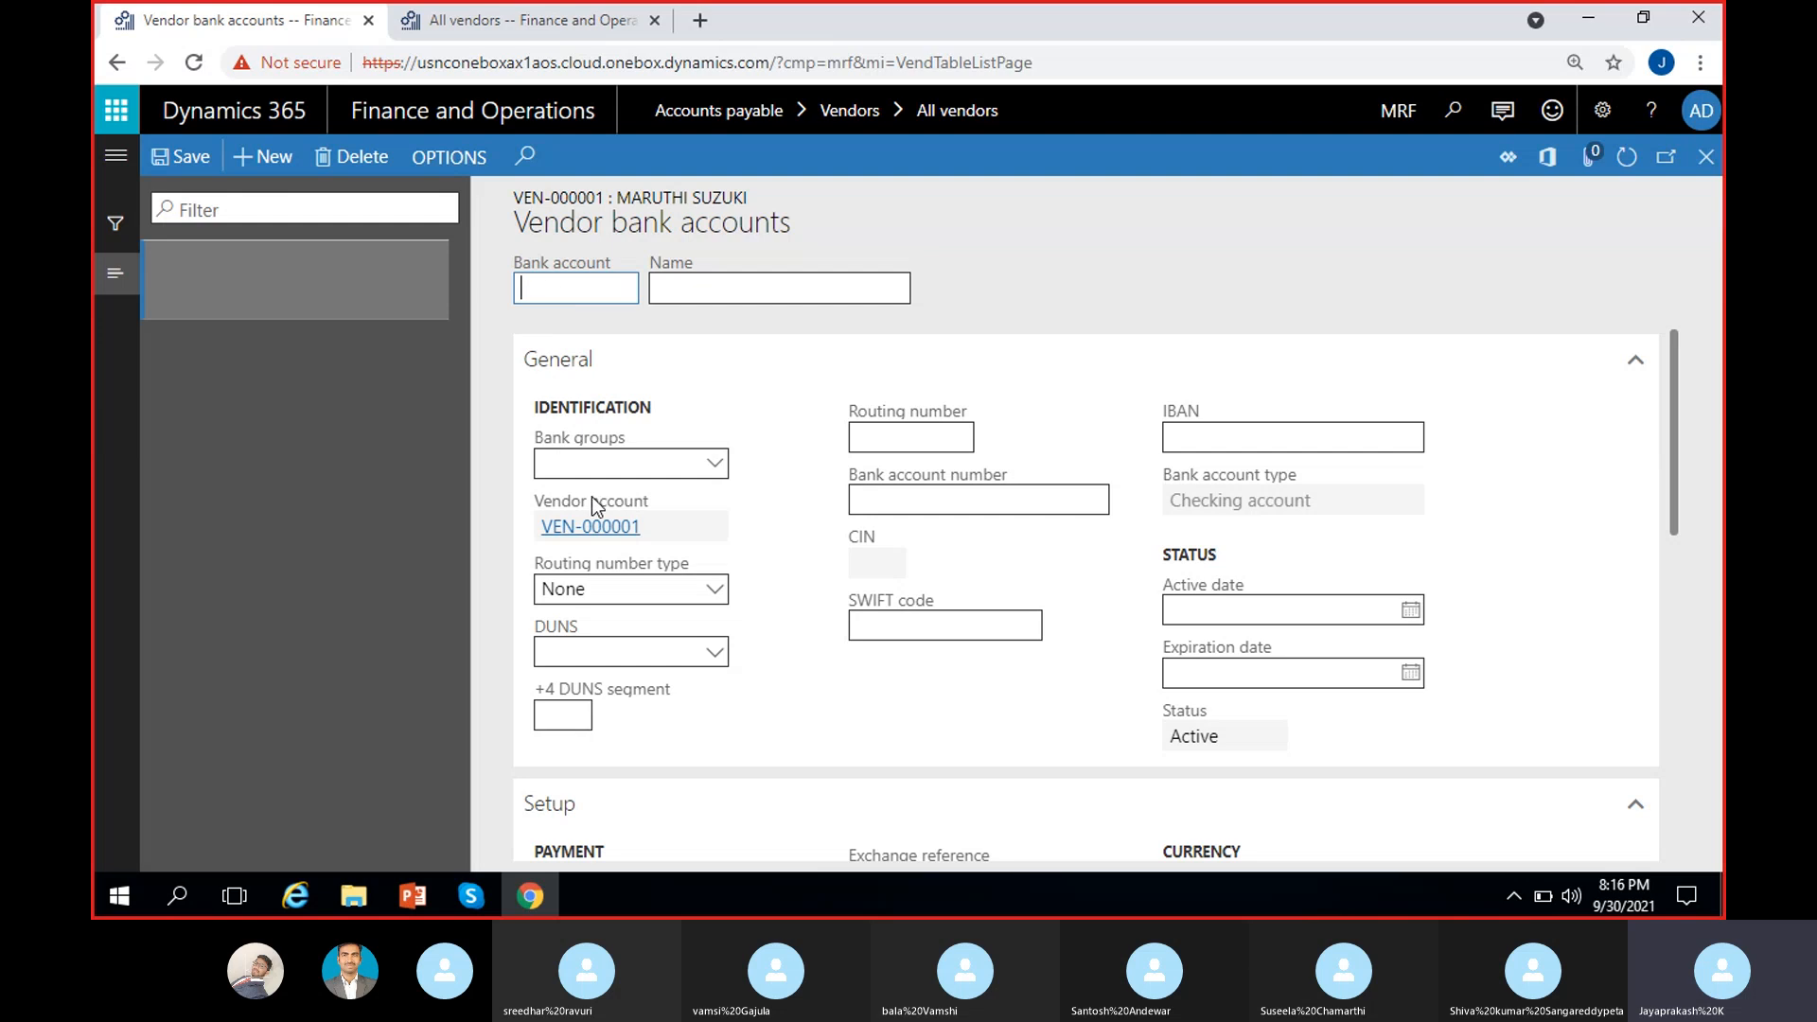
left_click(717, 464)
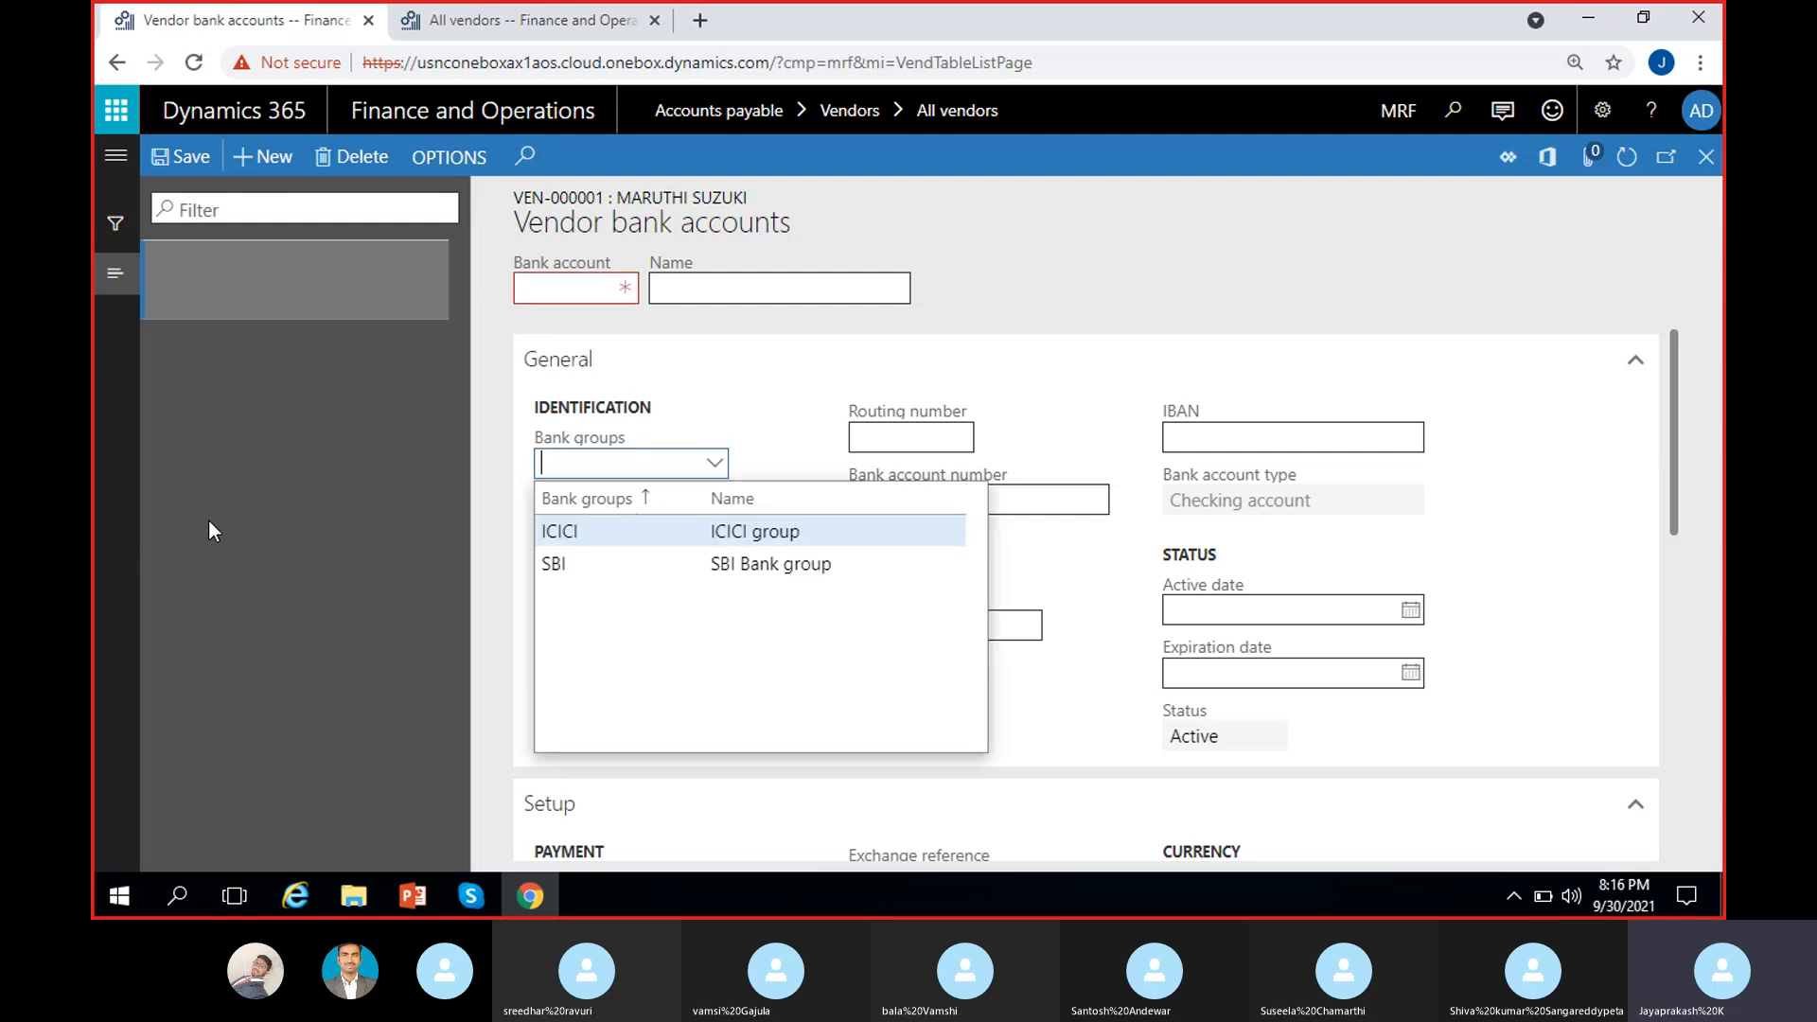
left_click(793, 531)
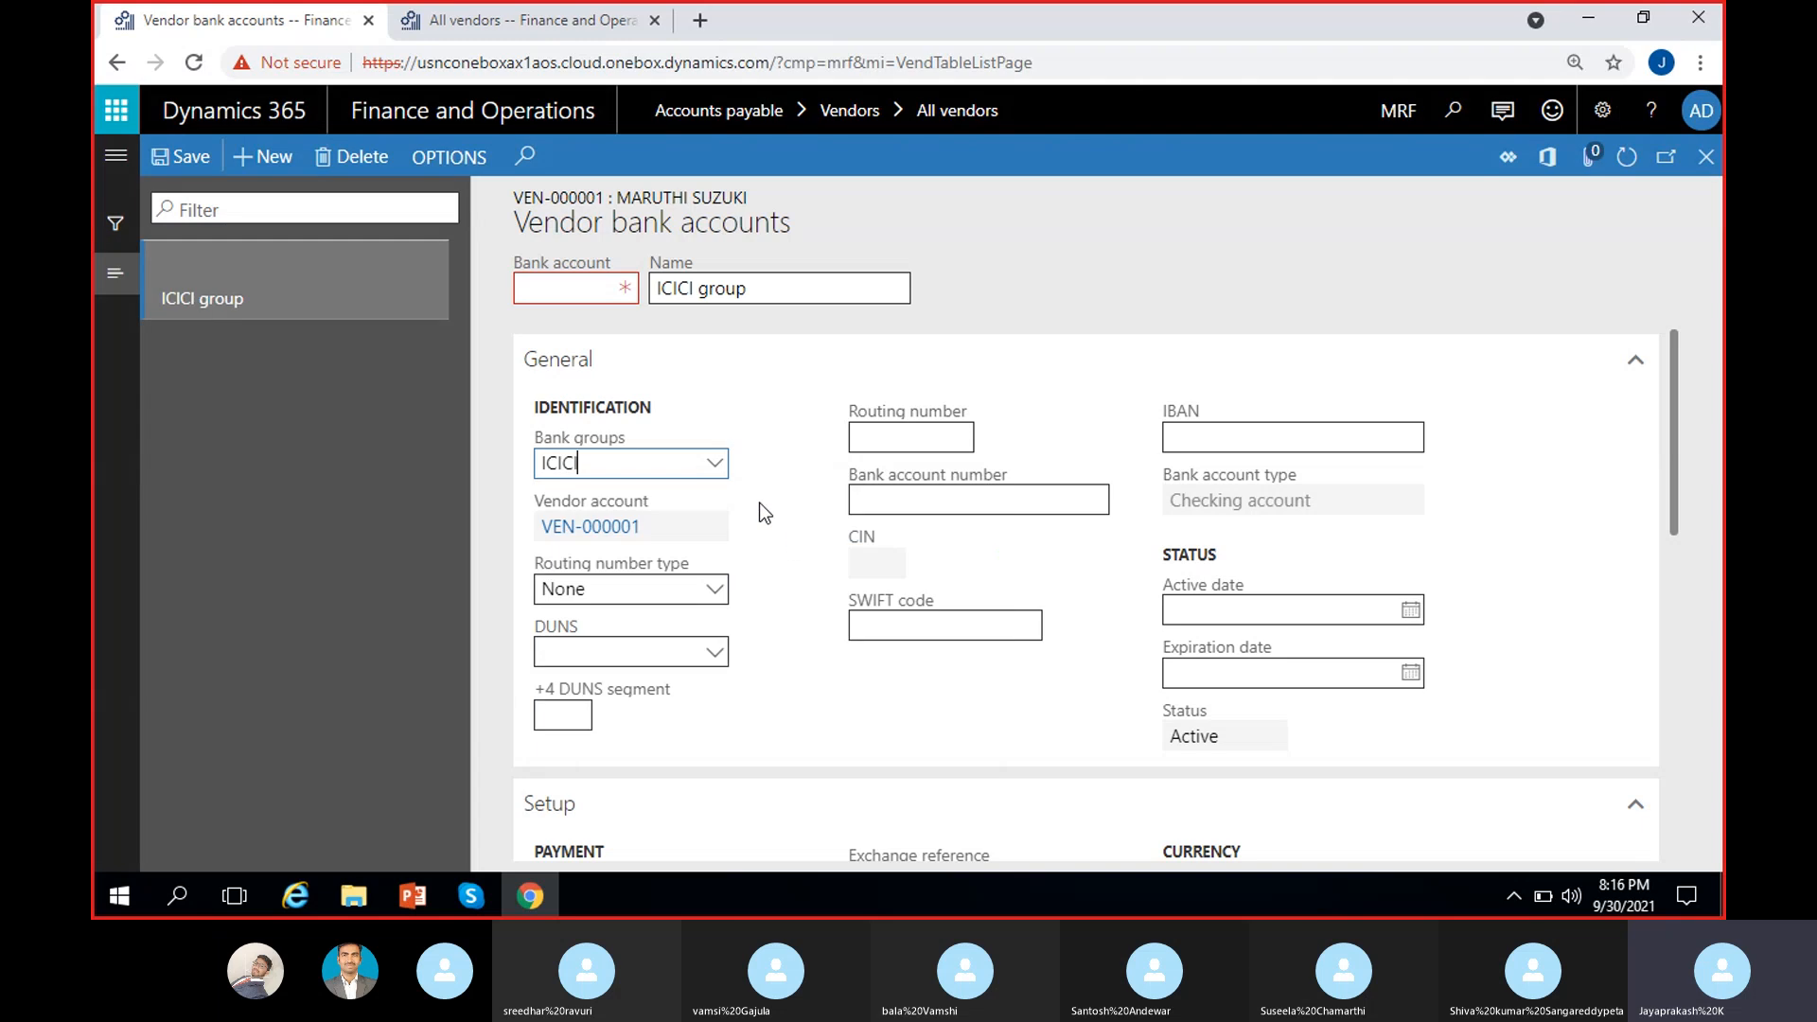
left_click(715, 464)
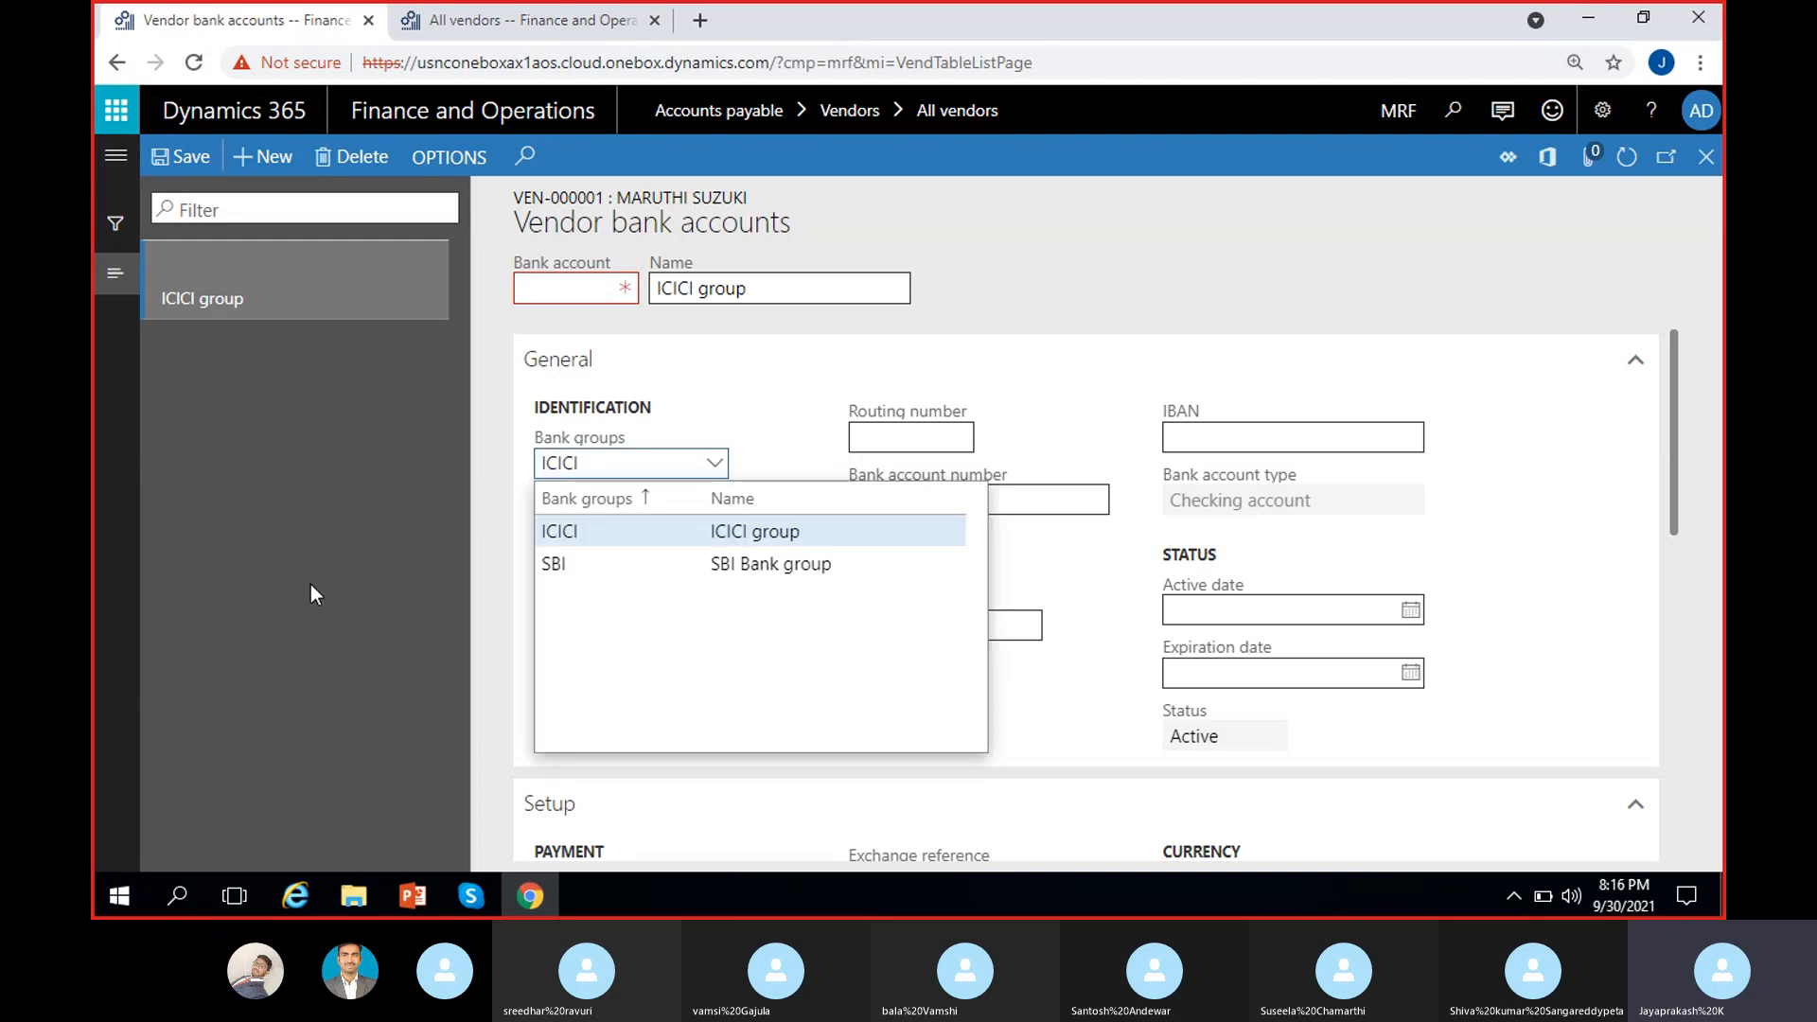
left_click(496, 463)
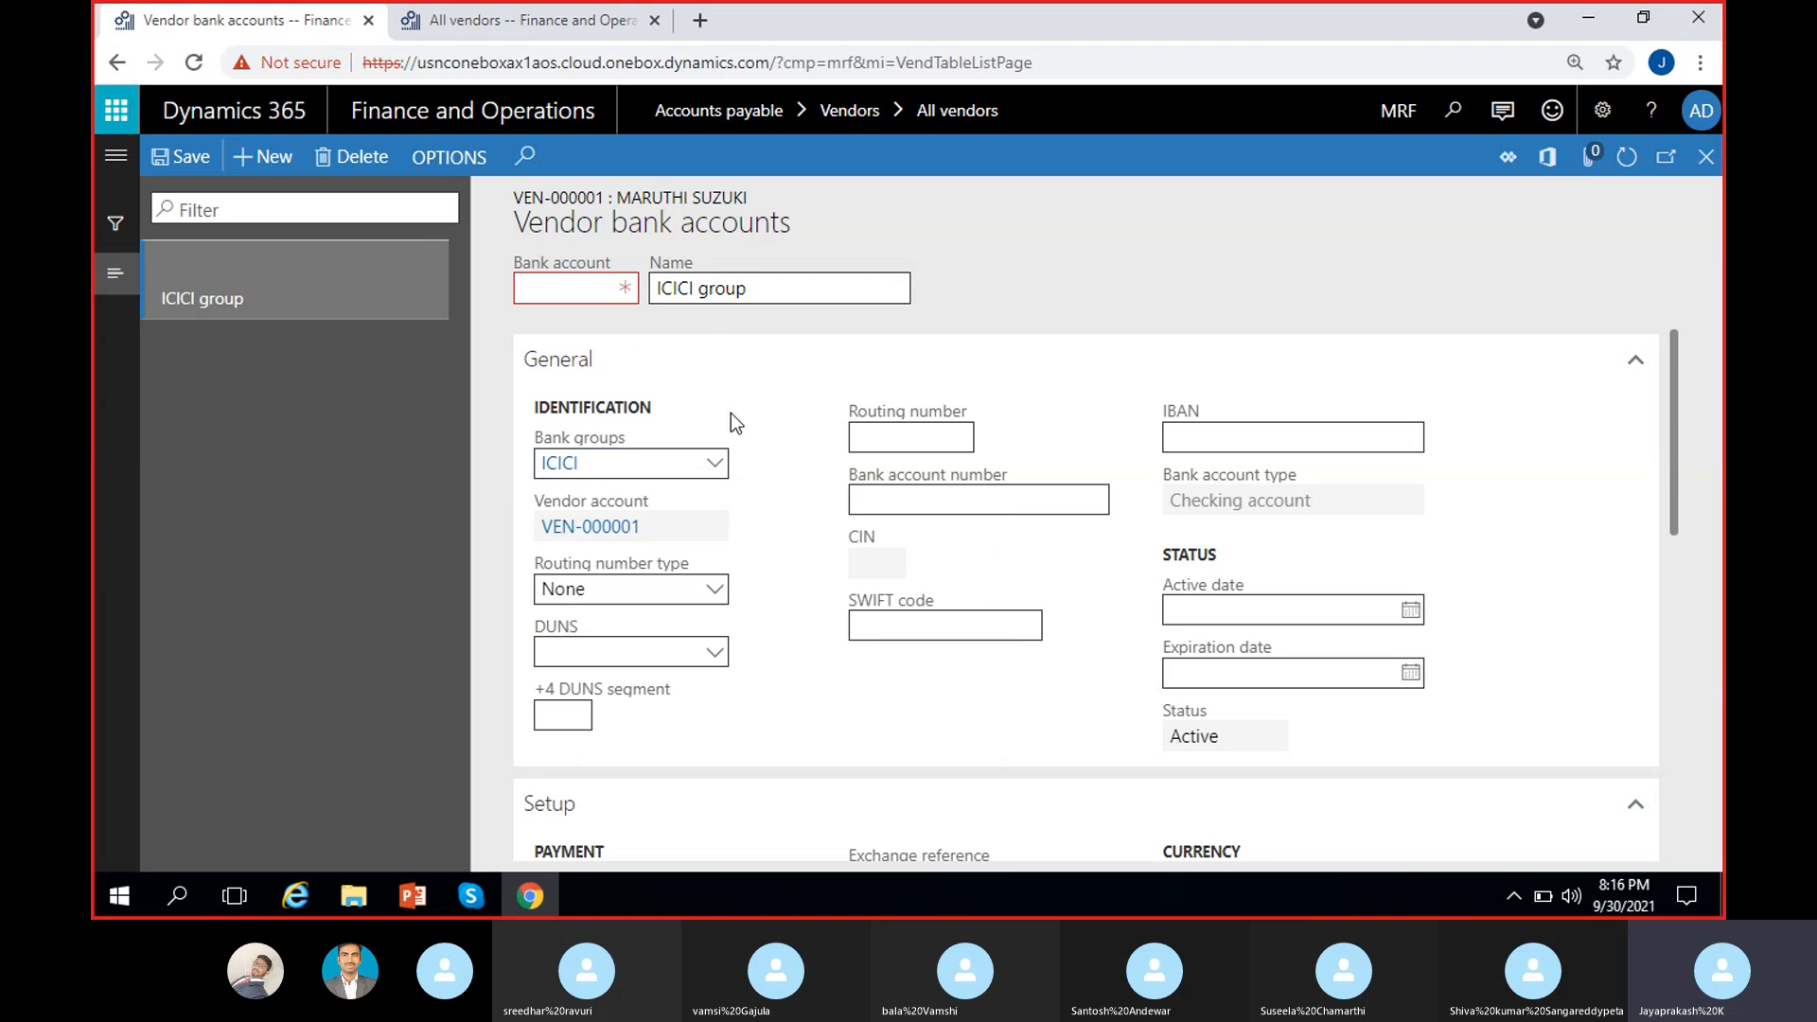
left_click(584, 293)
type("ICICI")
left_click(1049, 266)
left_click_drag(778, 287, 697, 287)
type("Bank")
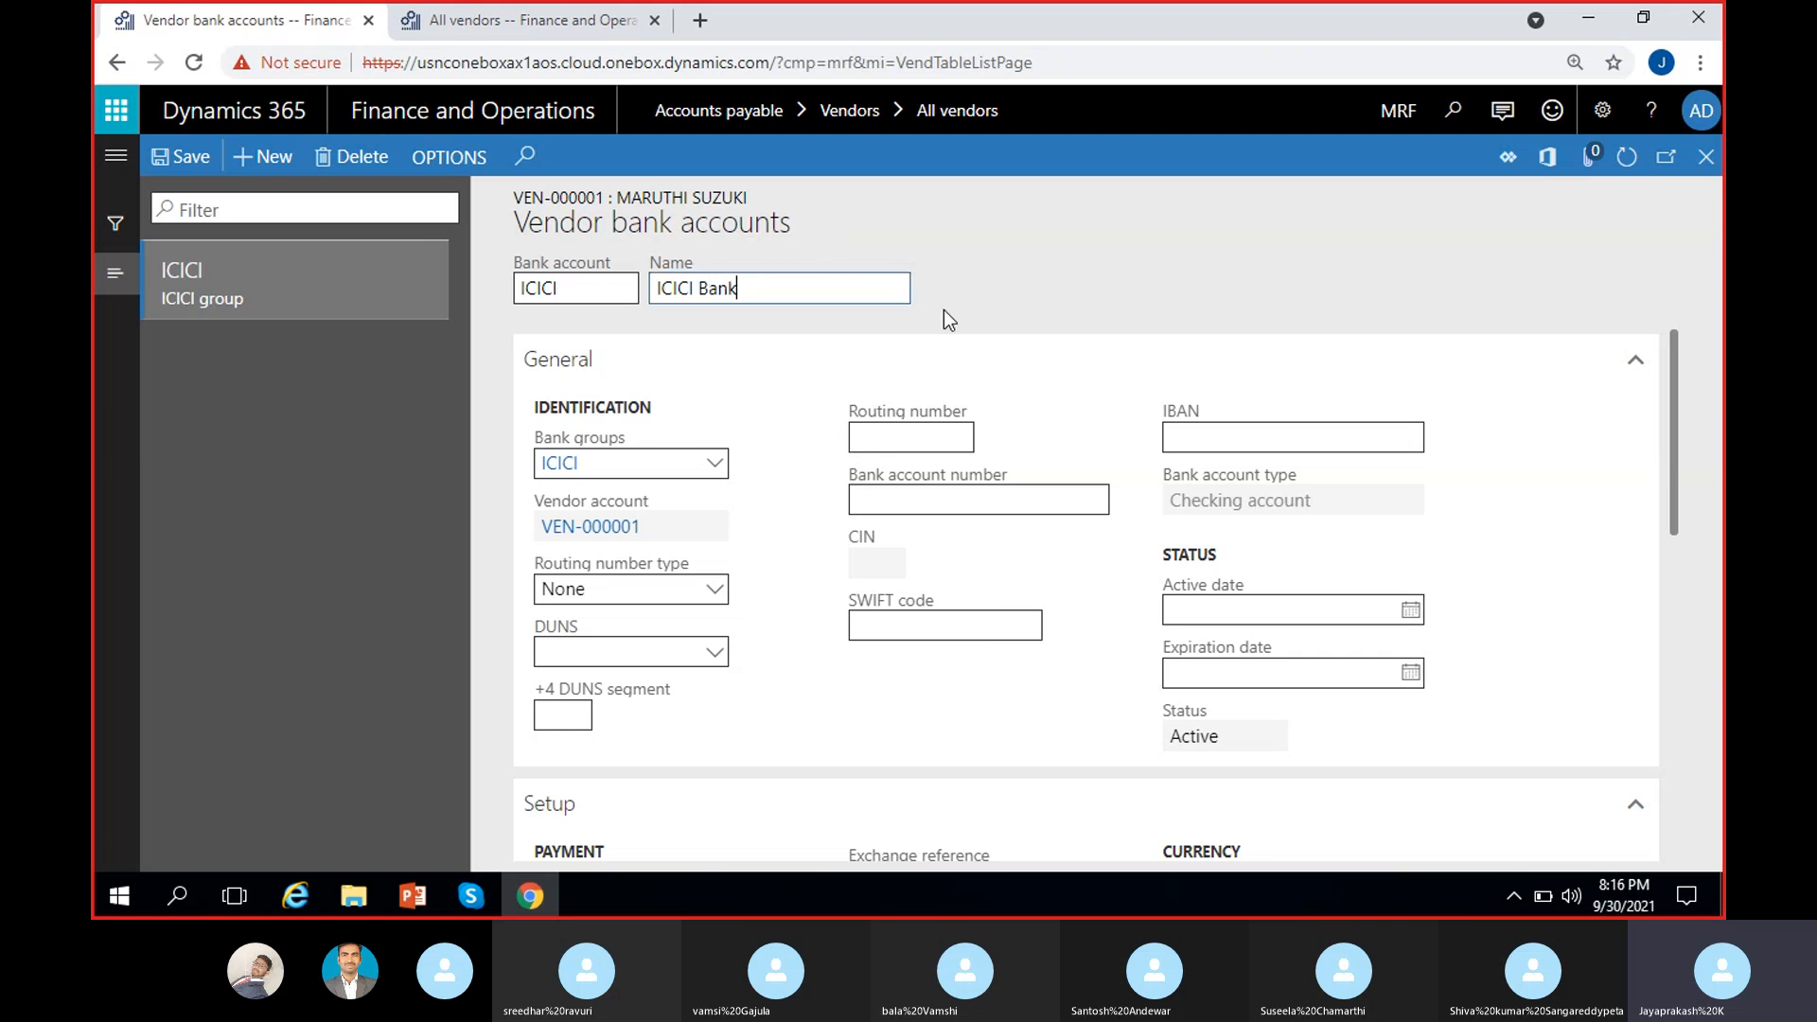
left_click(1092, 277)
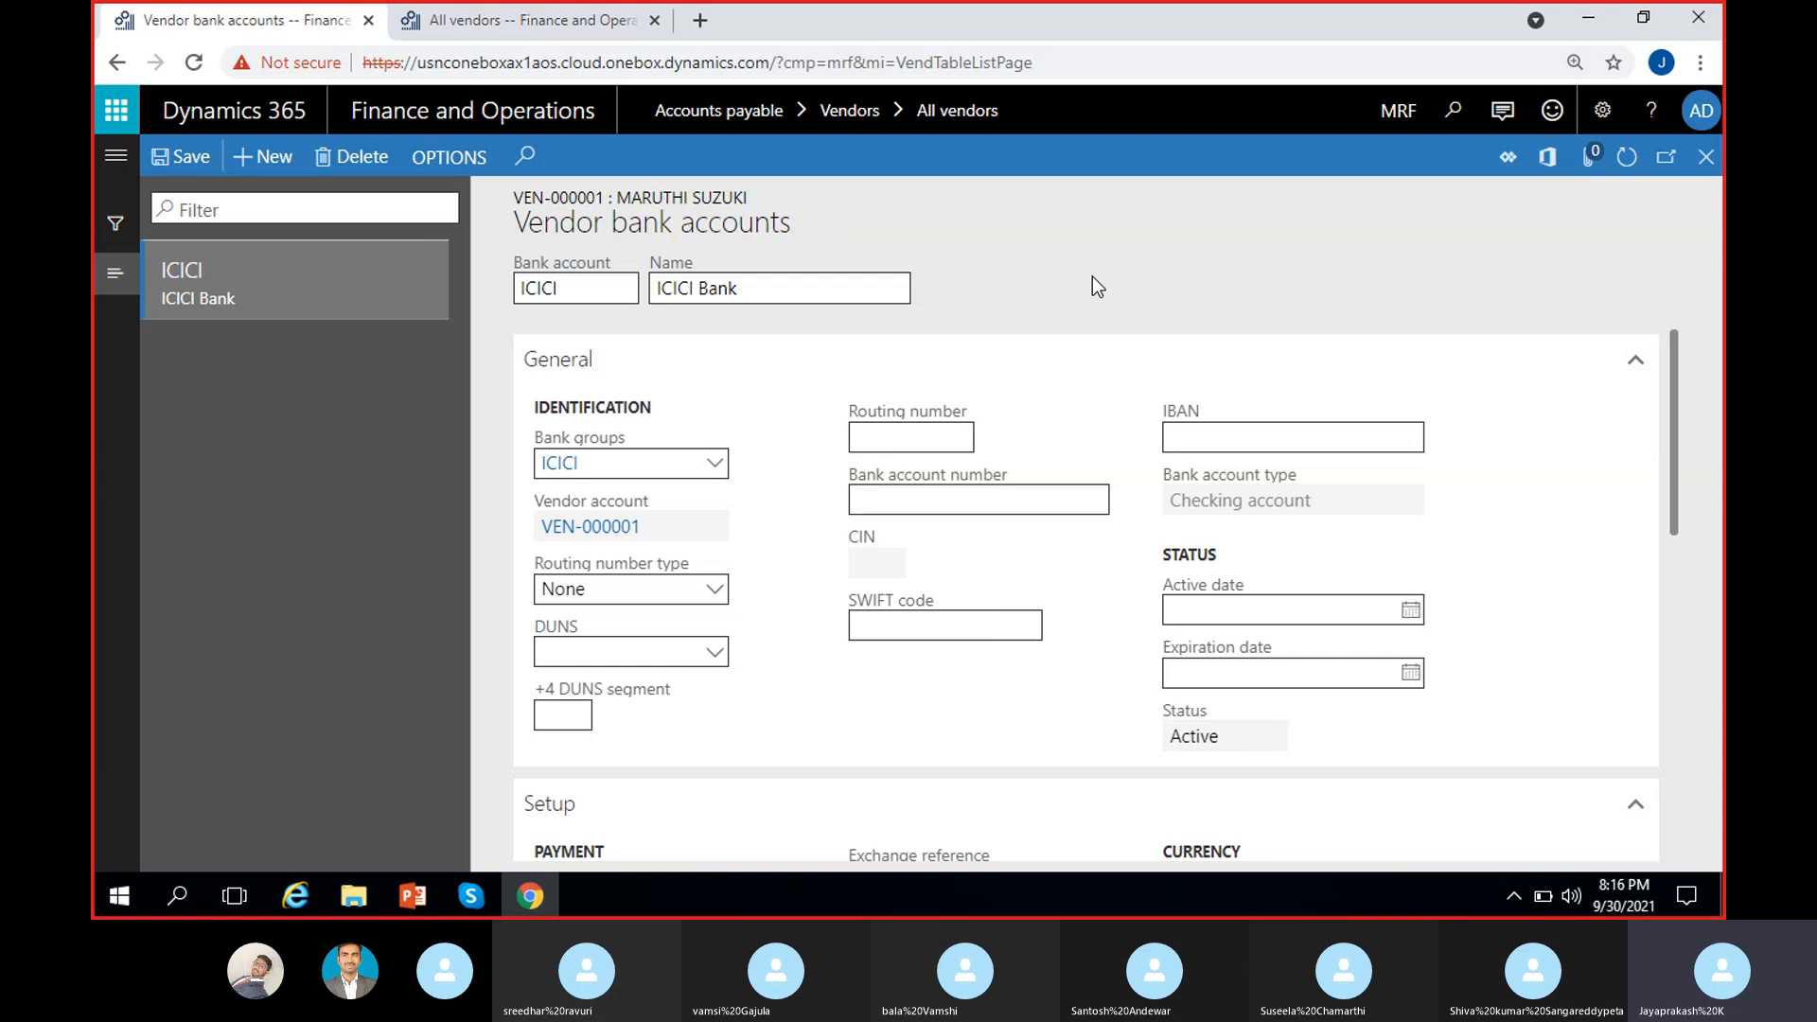
Step: Enter the bank account number and SWIFT code ICIC00006
left_click(934, 512)
left_click(972, 626)
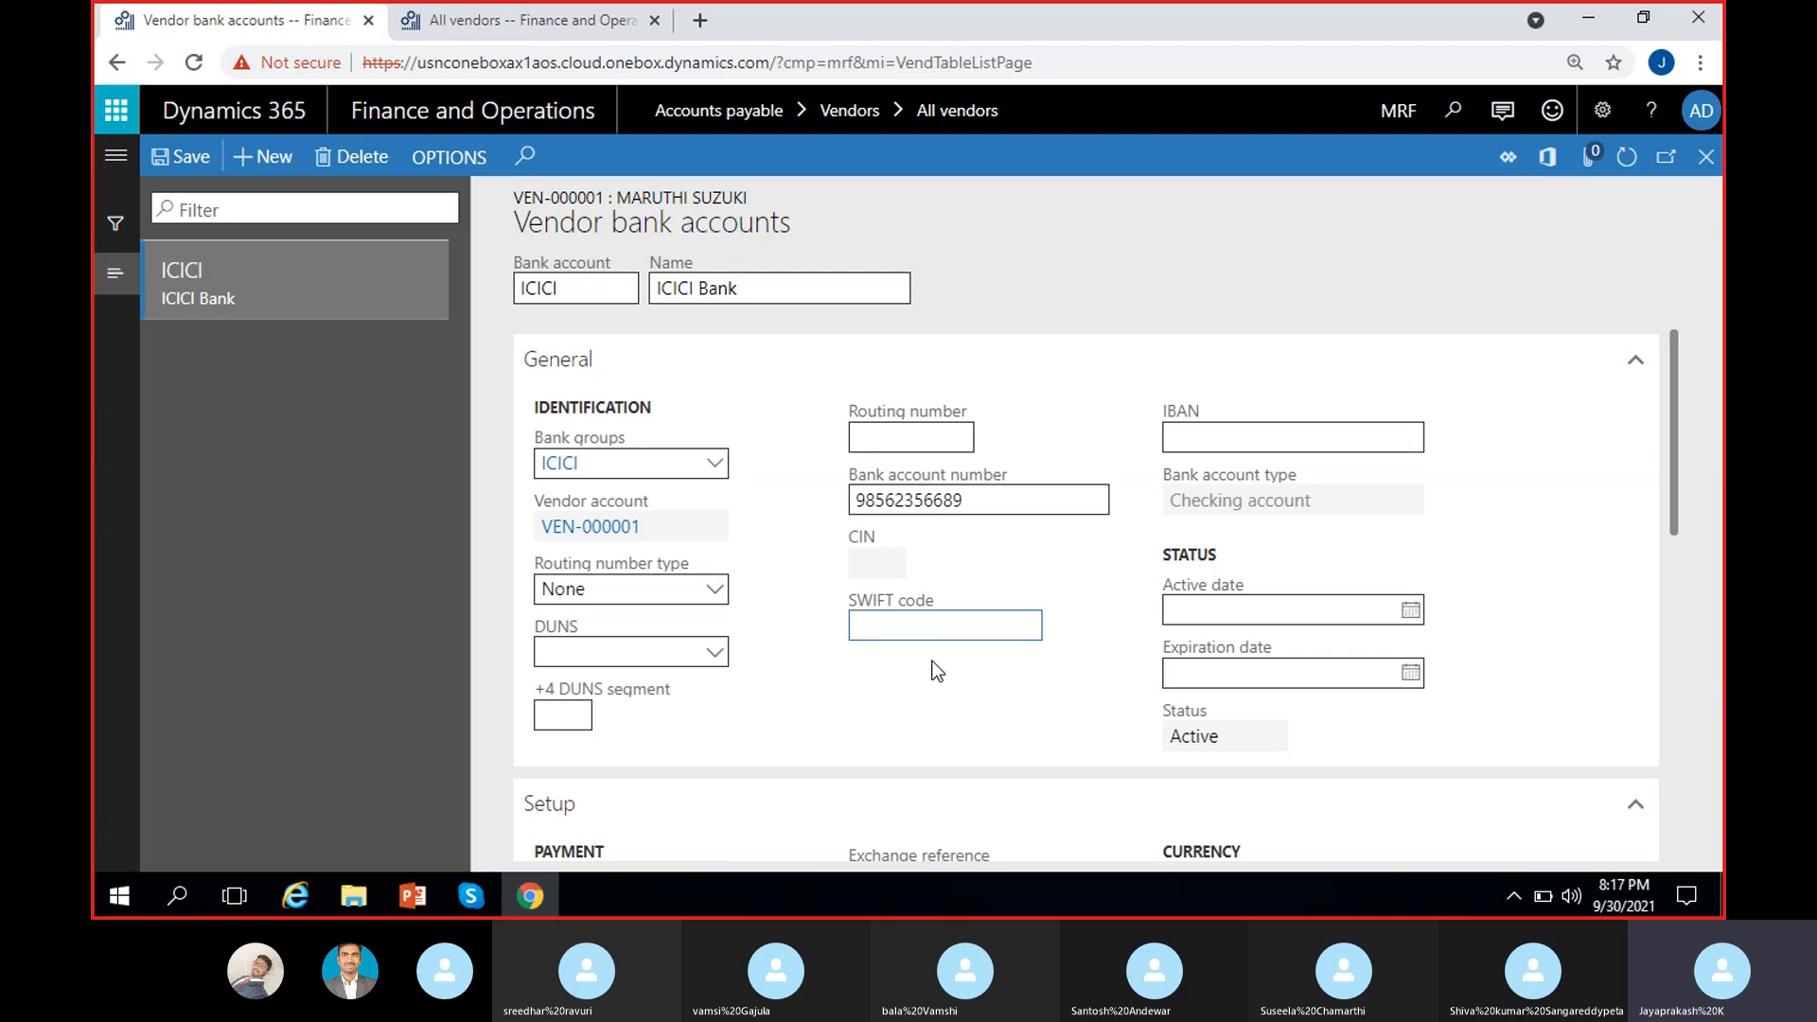
type("ICICI")
key("BackSpace")
type(".00006")
left_click(897, 641)
key("BackSpace")
left_click(961, 675)
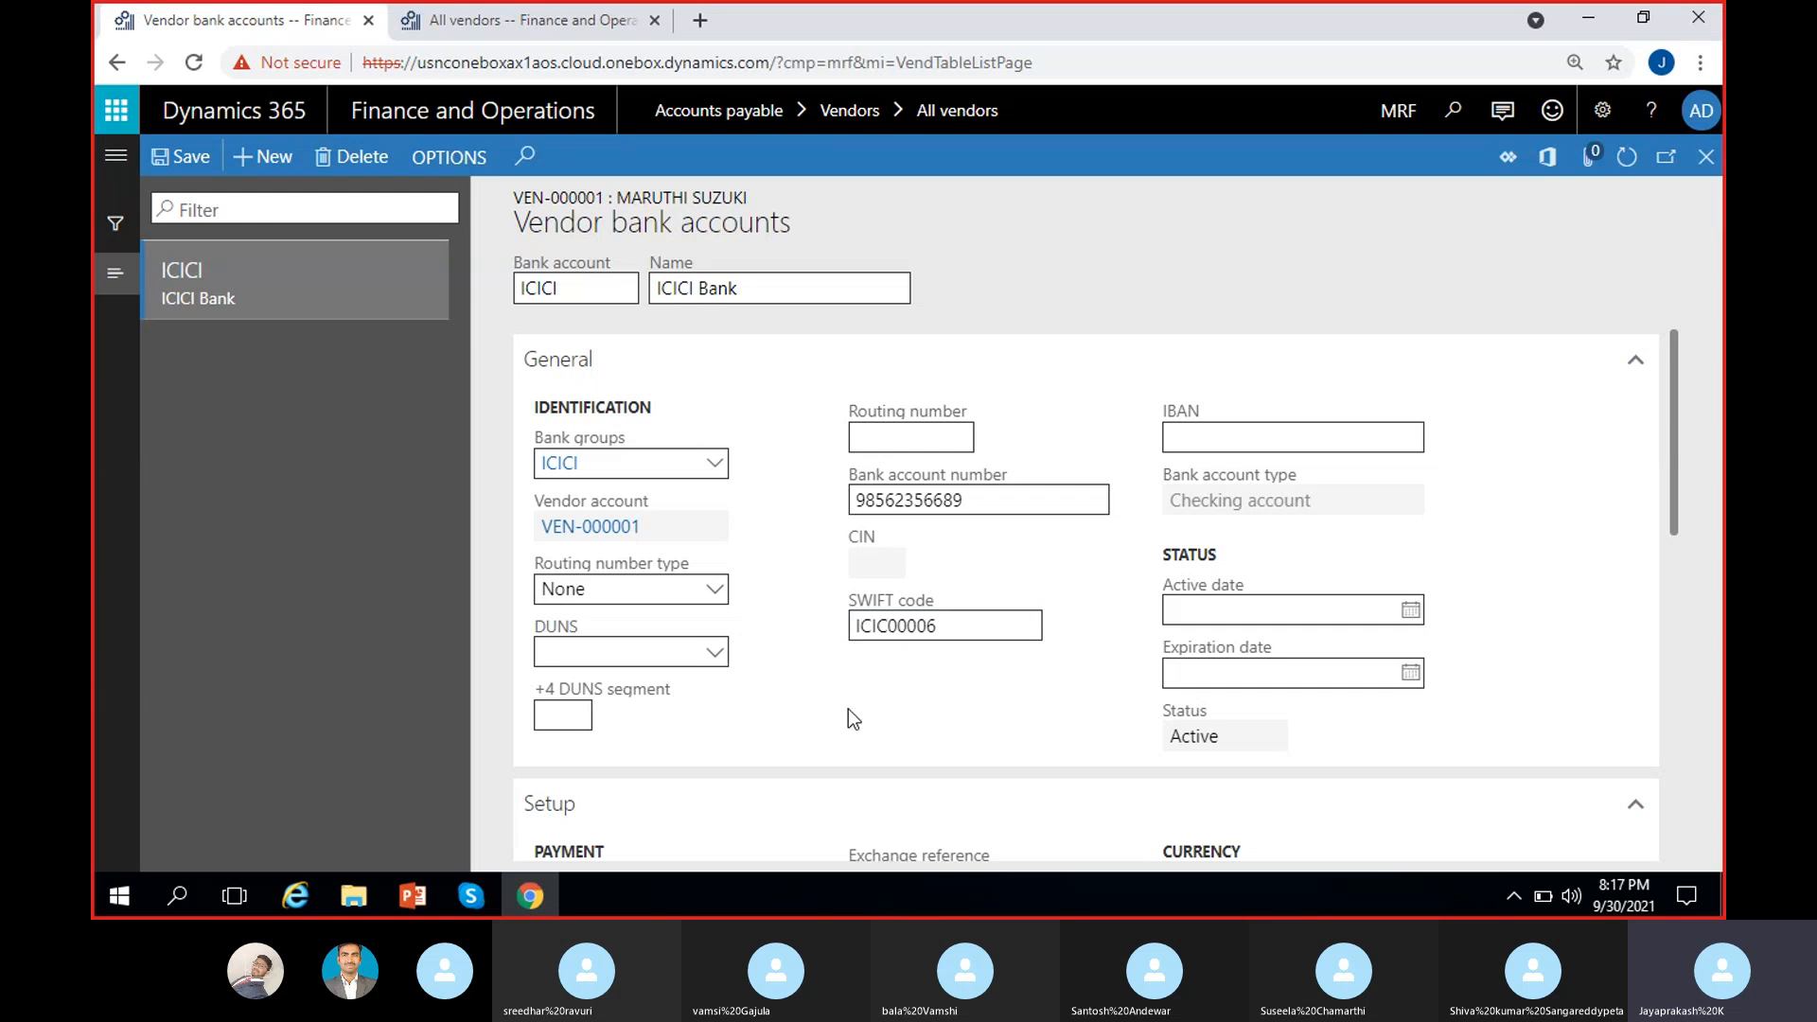
left_click(180, 156)
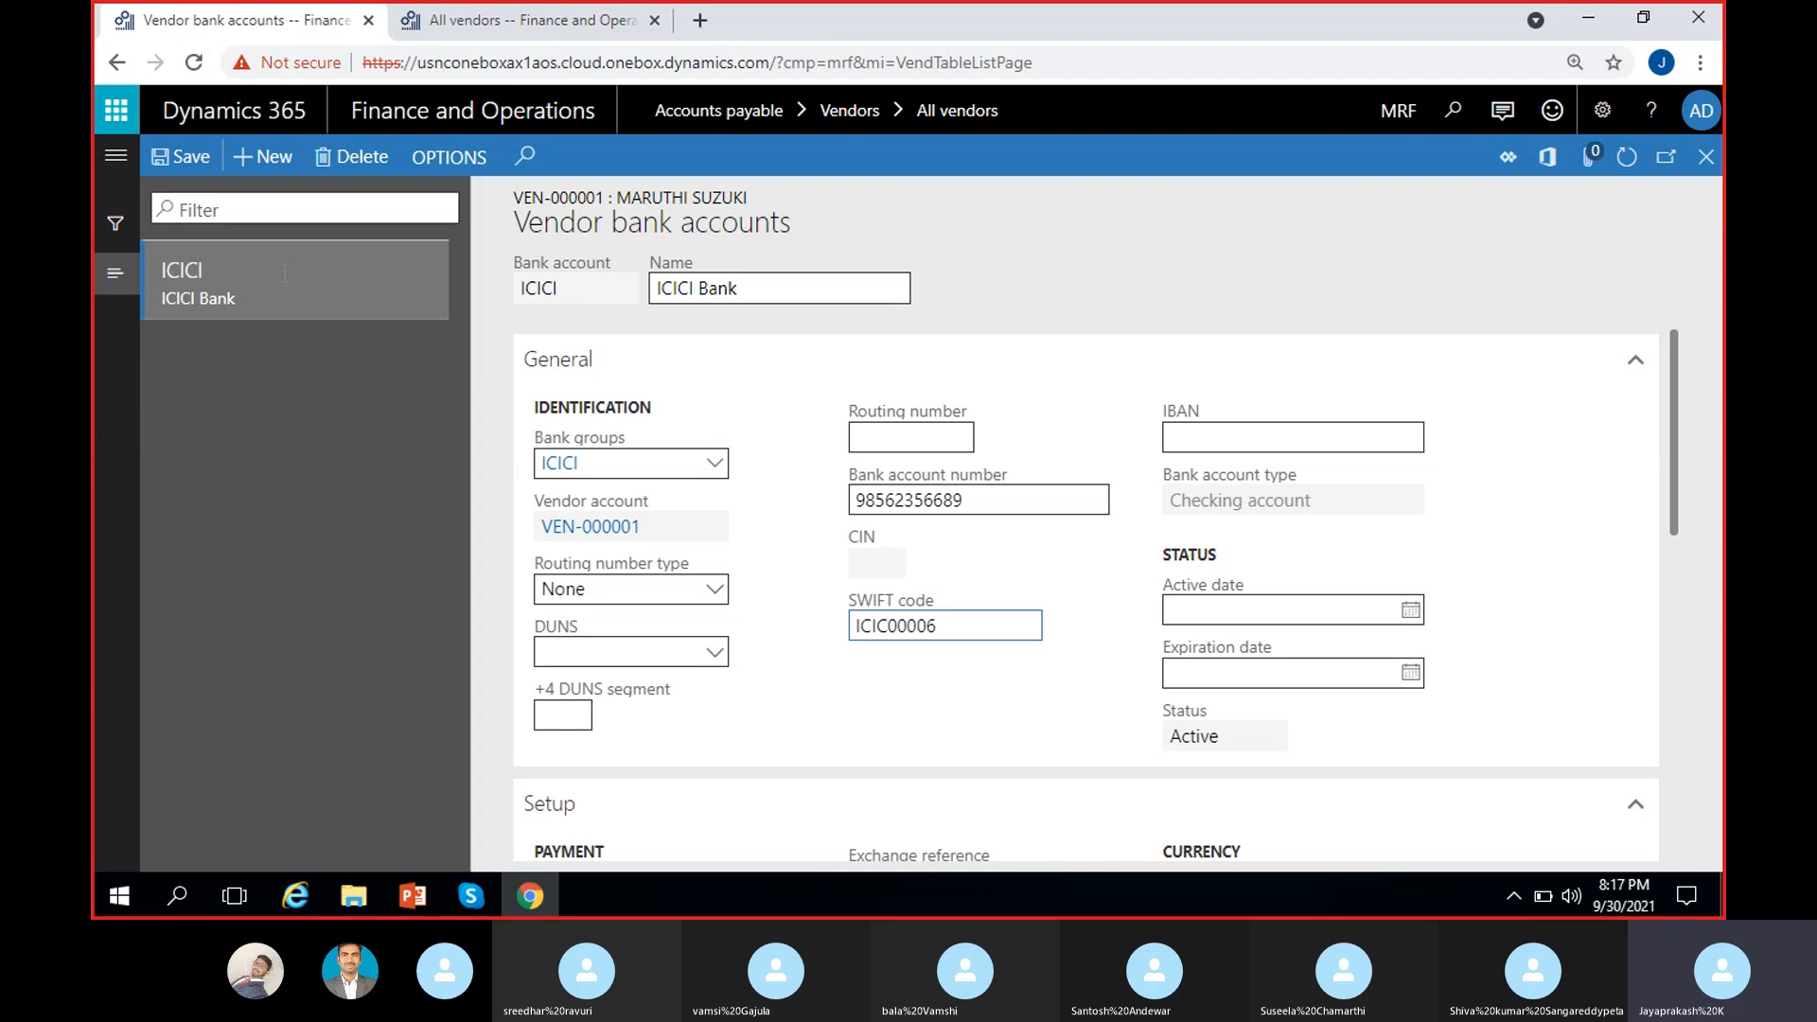
left_click(312, 440)
left_click(1411, 611)
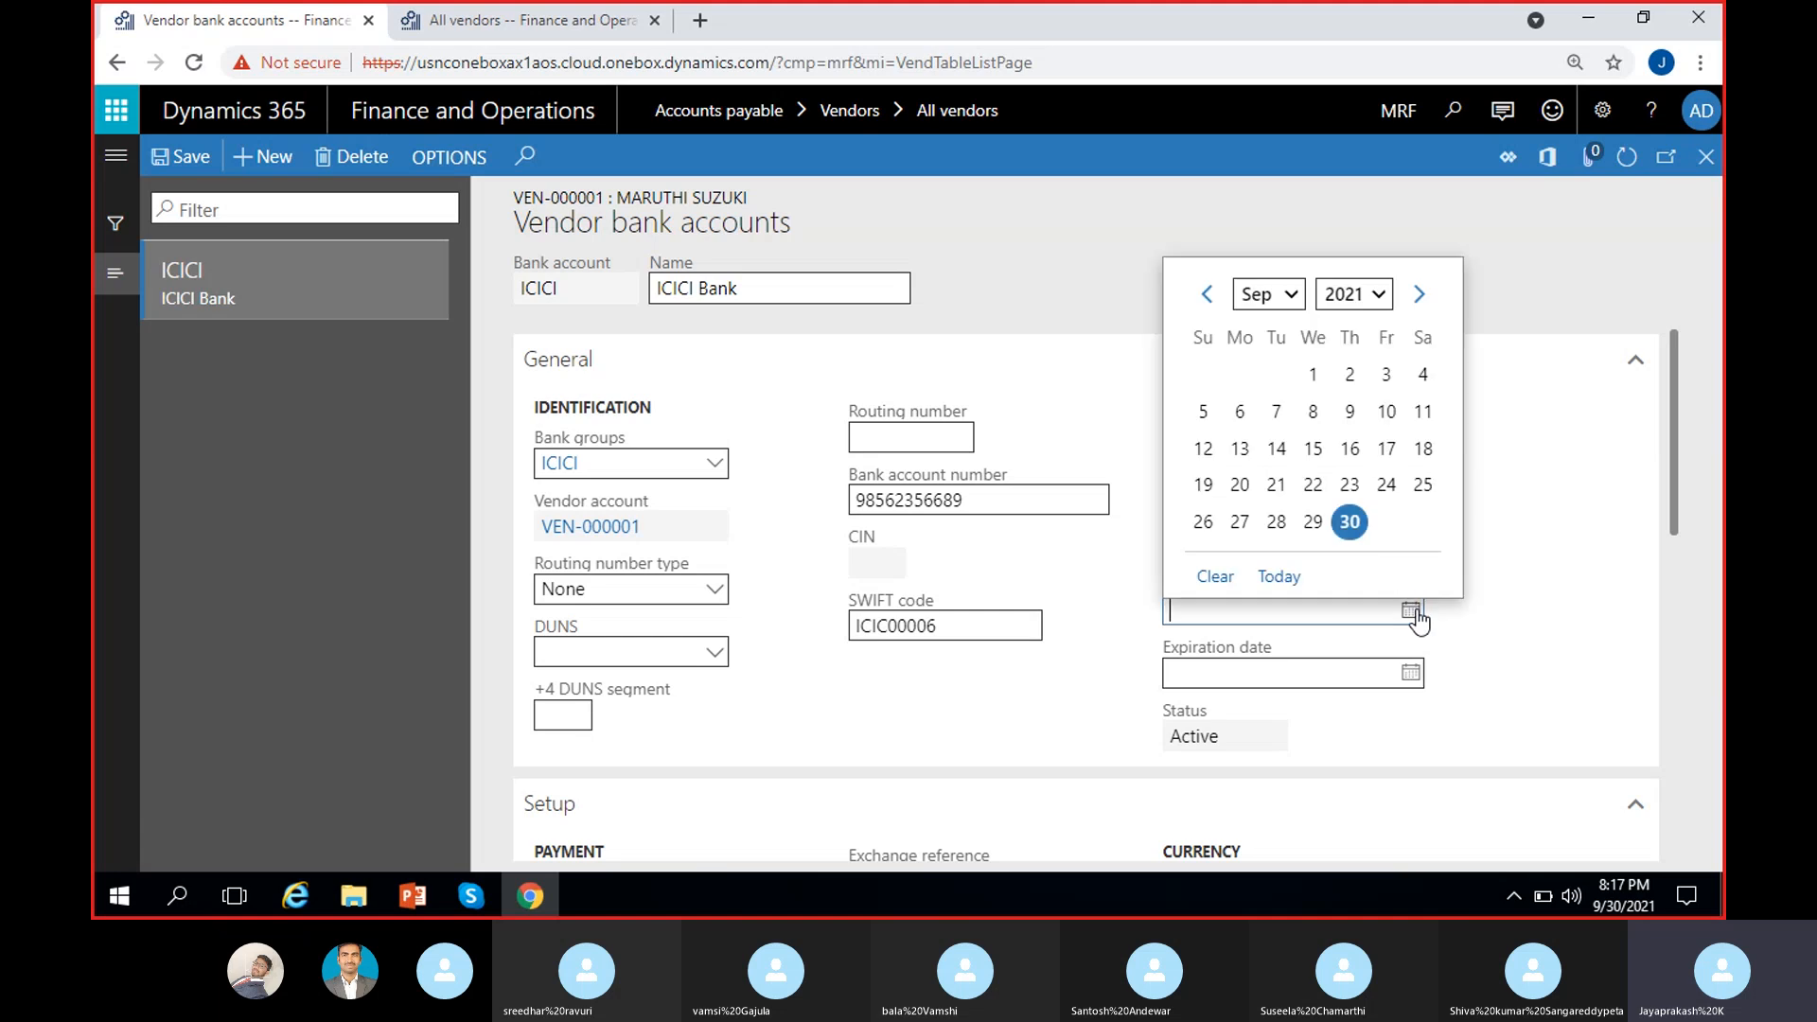
left_click(1348, 522)
left_click(1422, 672)
left_click(1413, 671)
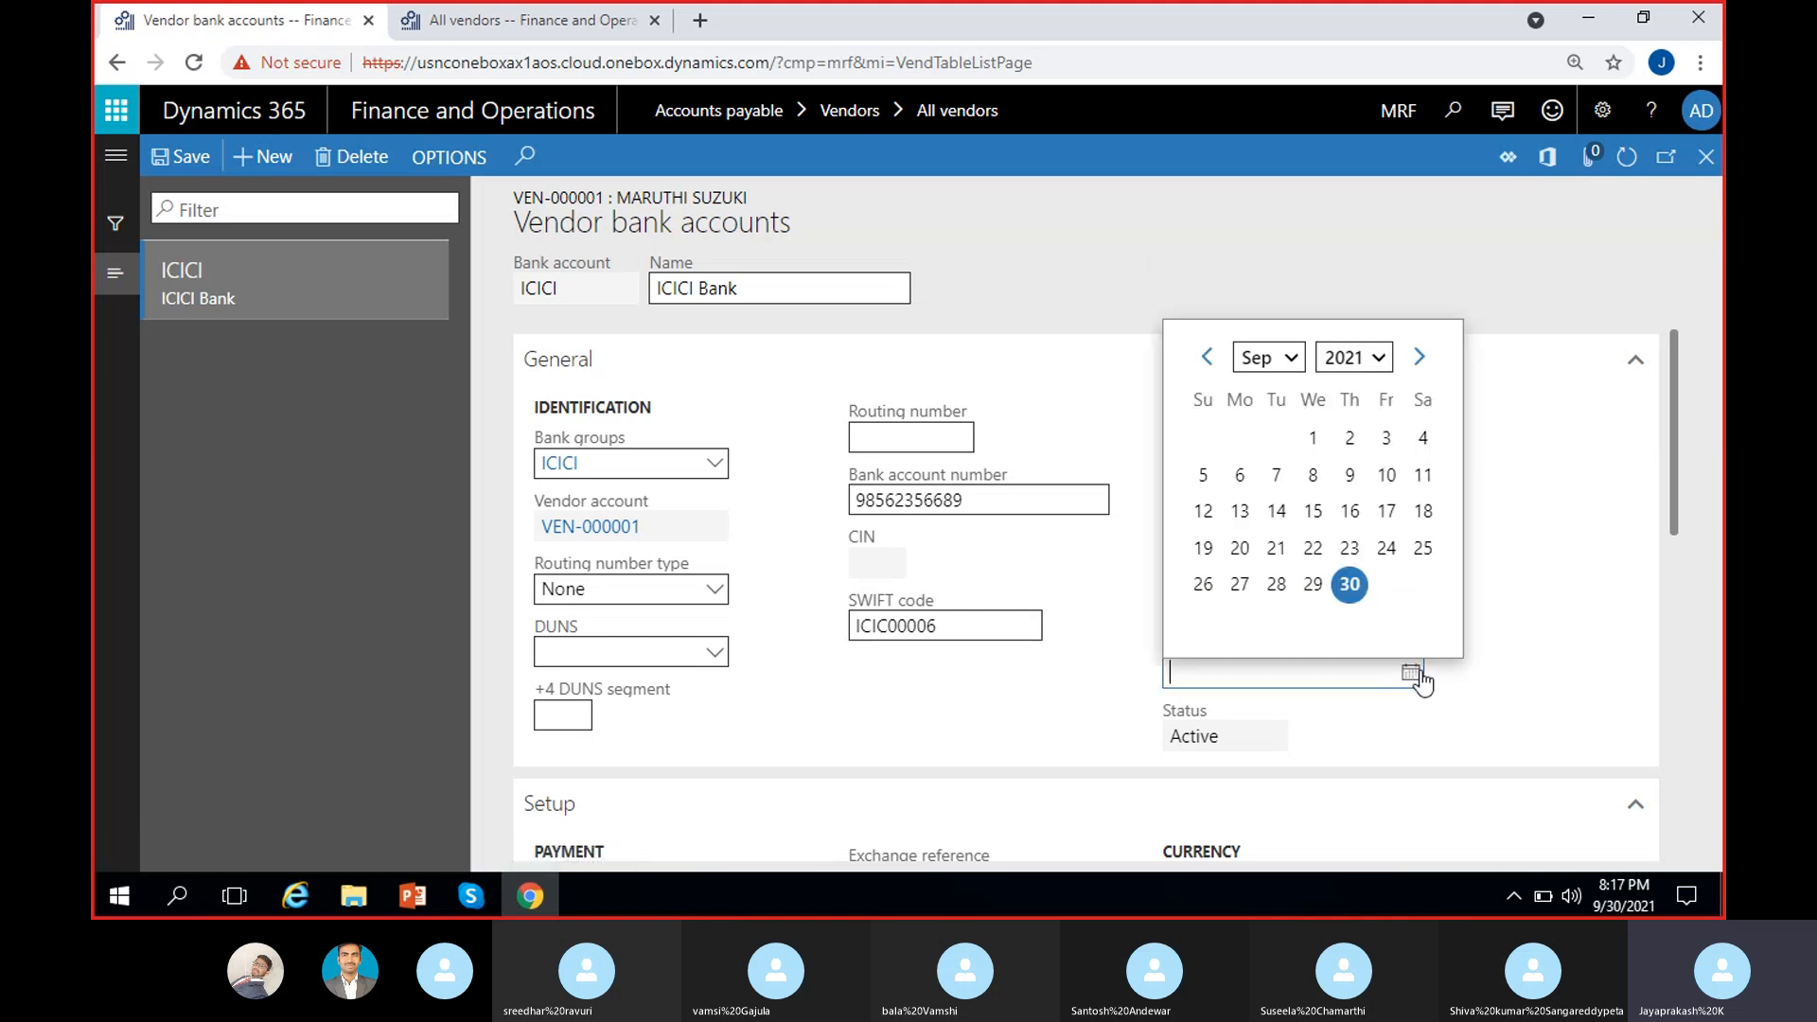
left_click(1419, 357)
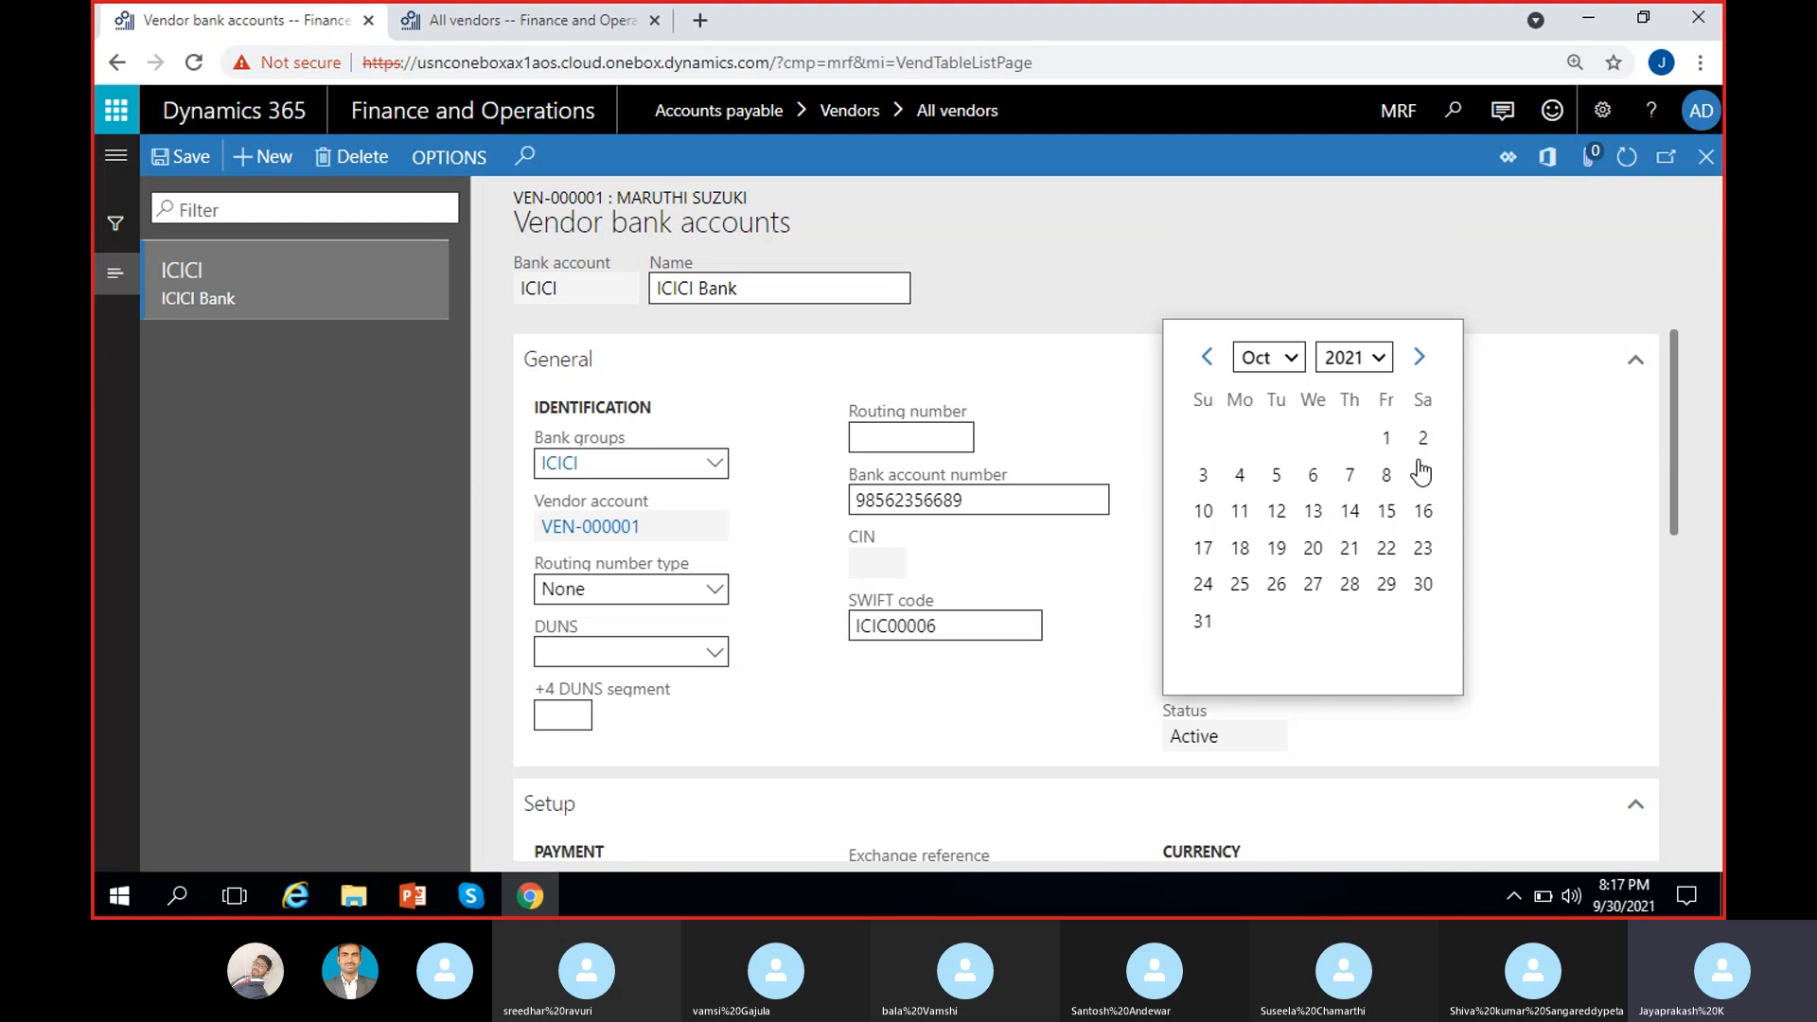
left_click(1202, 621)
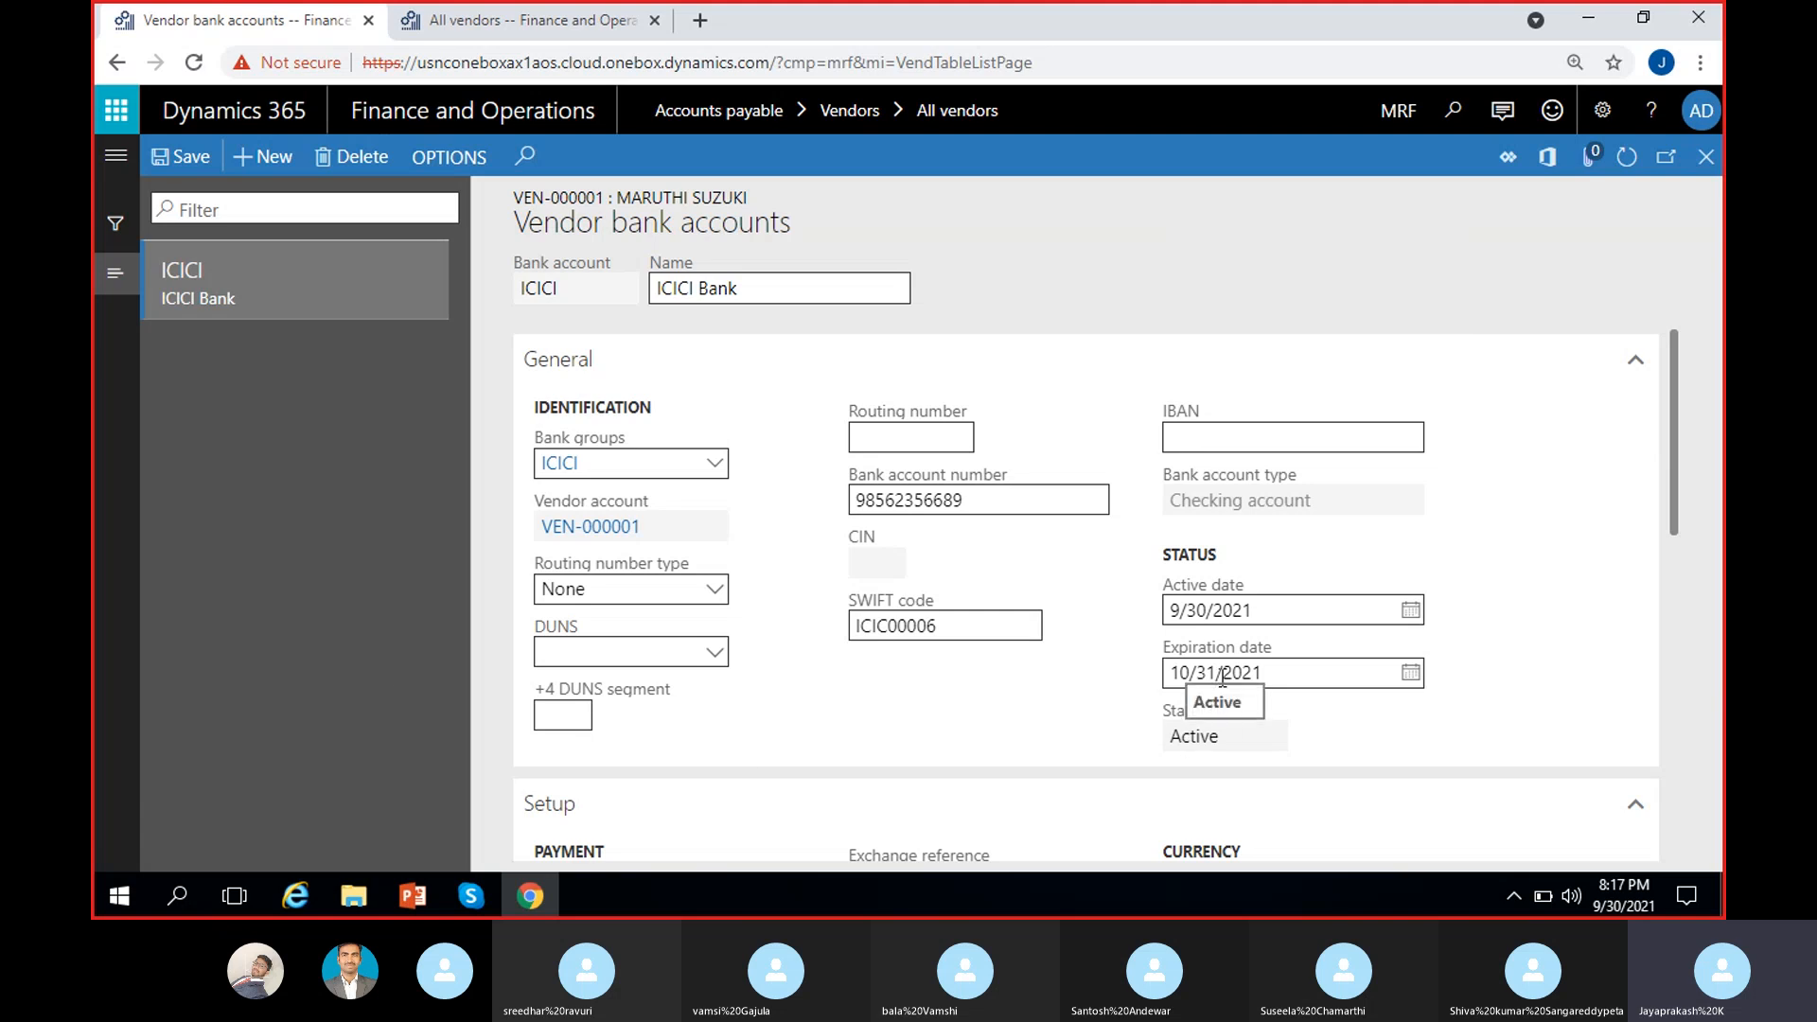
left_click_drag(1173, 738, 1343, 746)
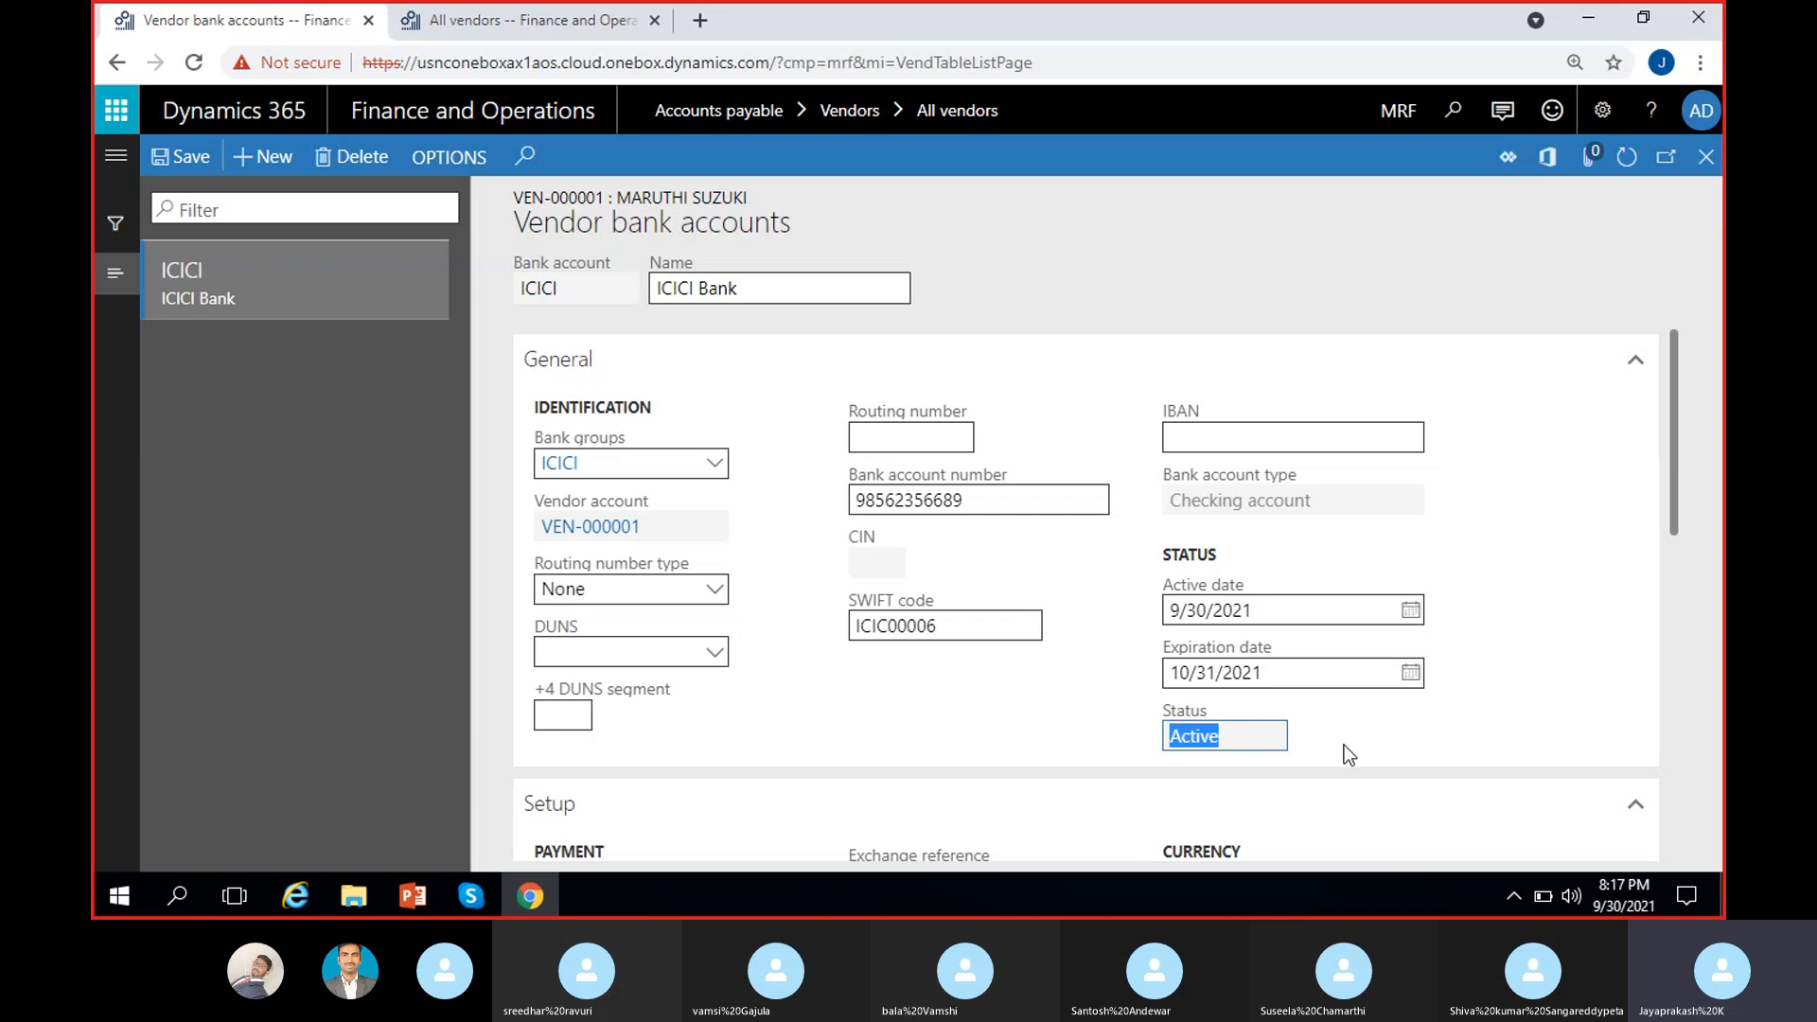
left_click(1344, 746)
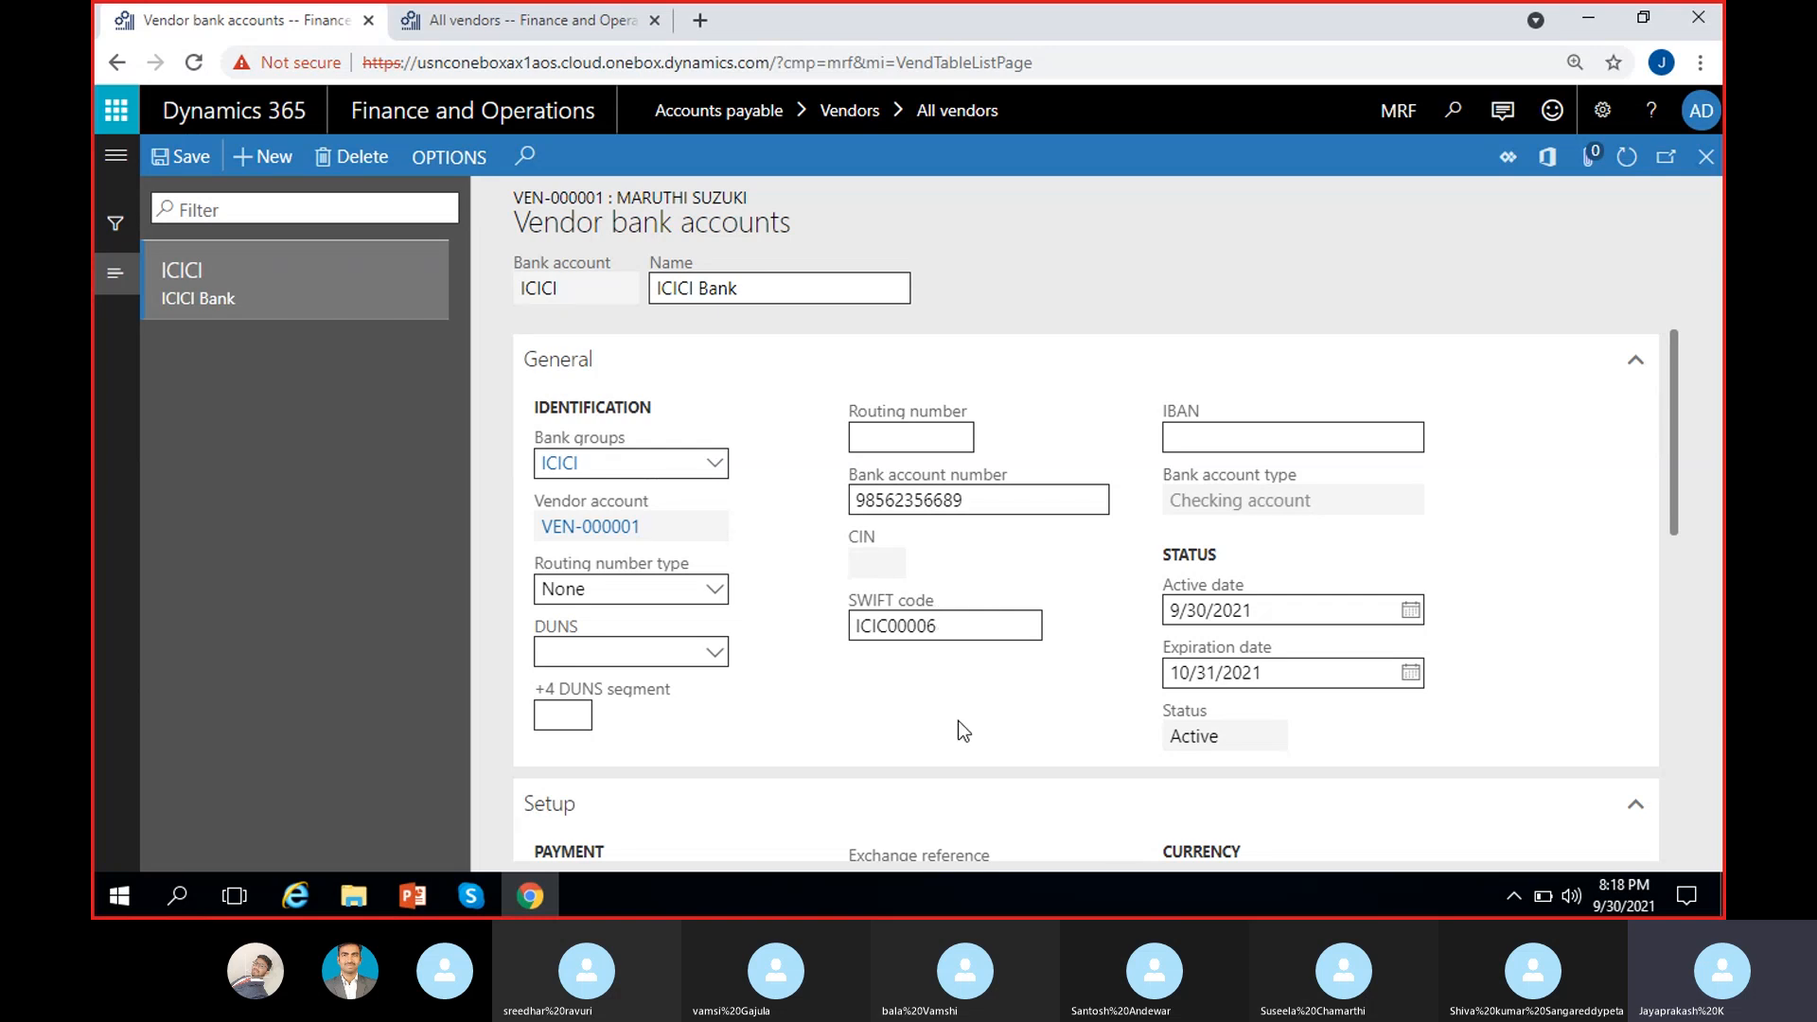
left_click_drag(1230, 736, 1156, 733)
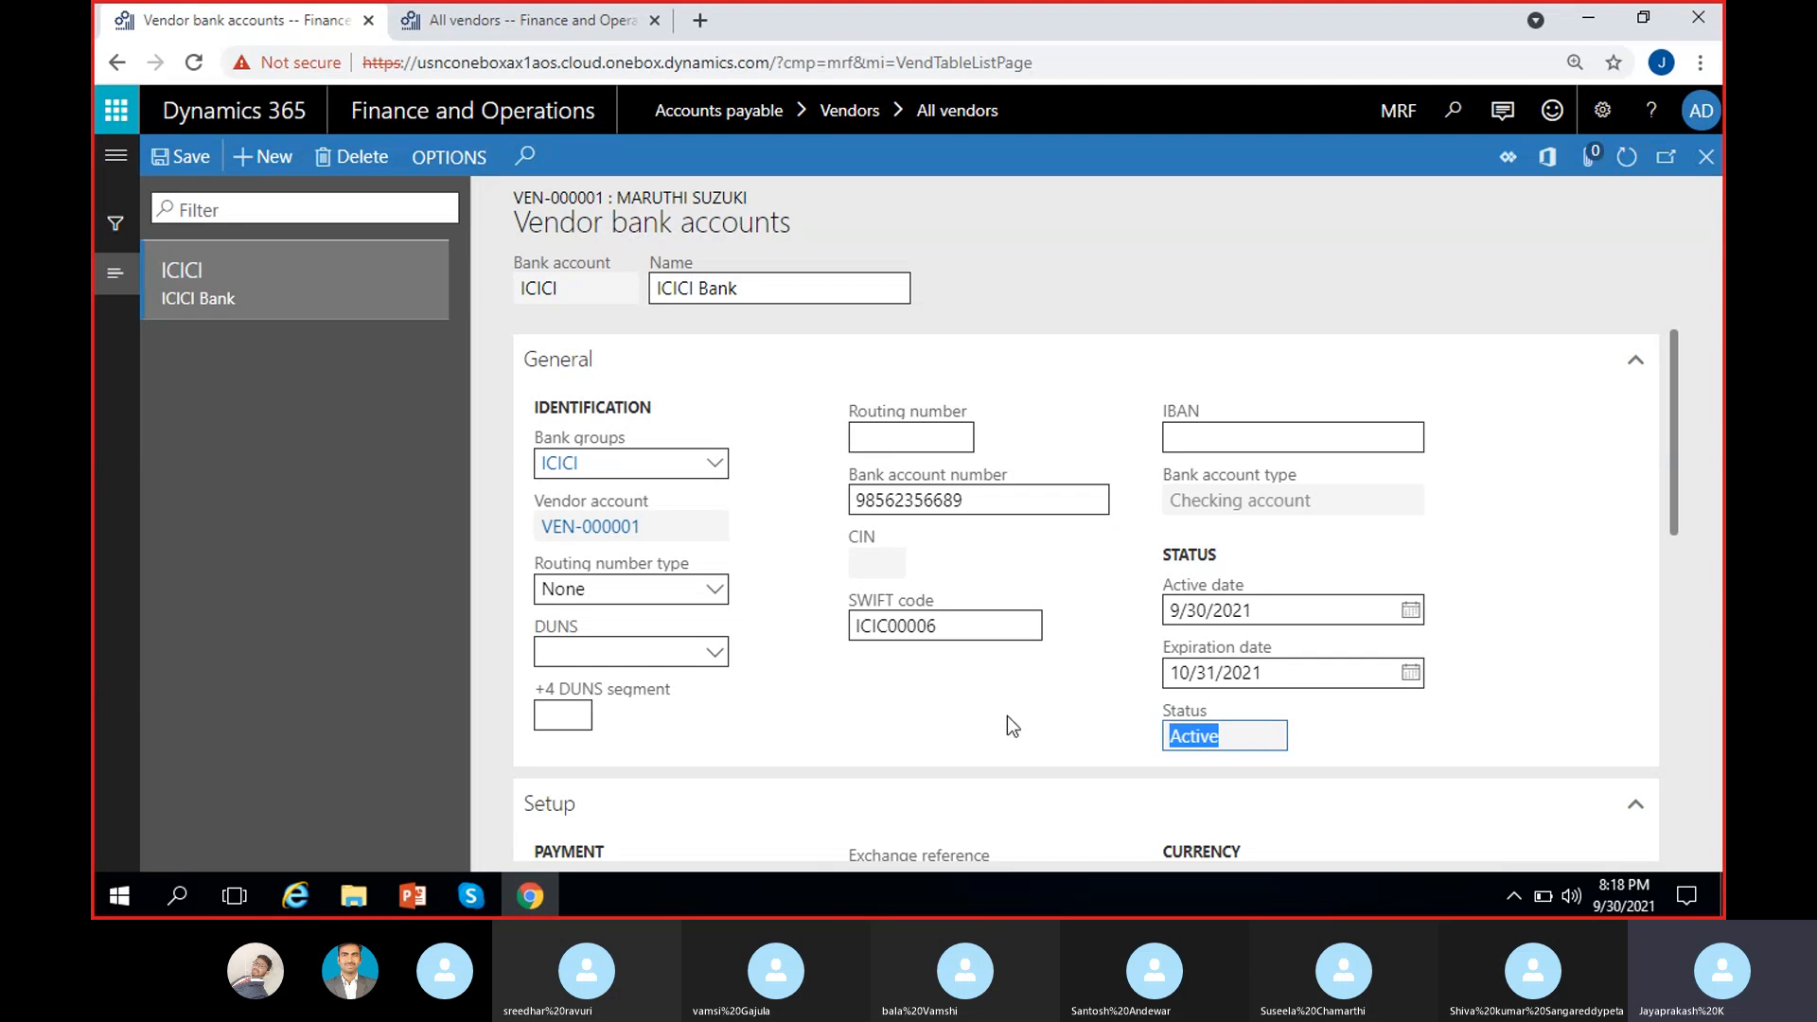
left_click(1006, 716)
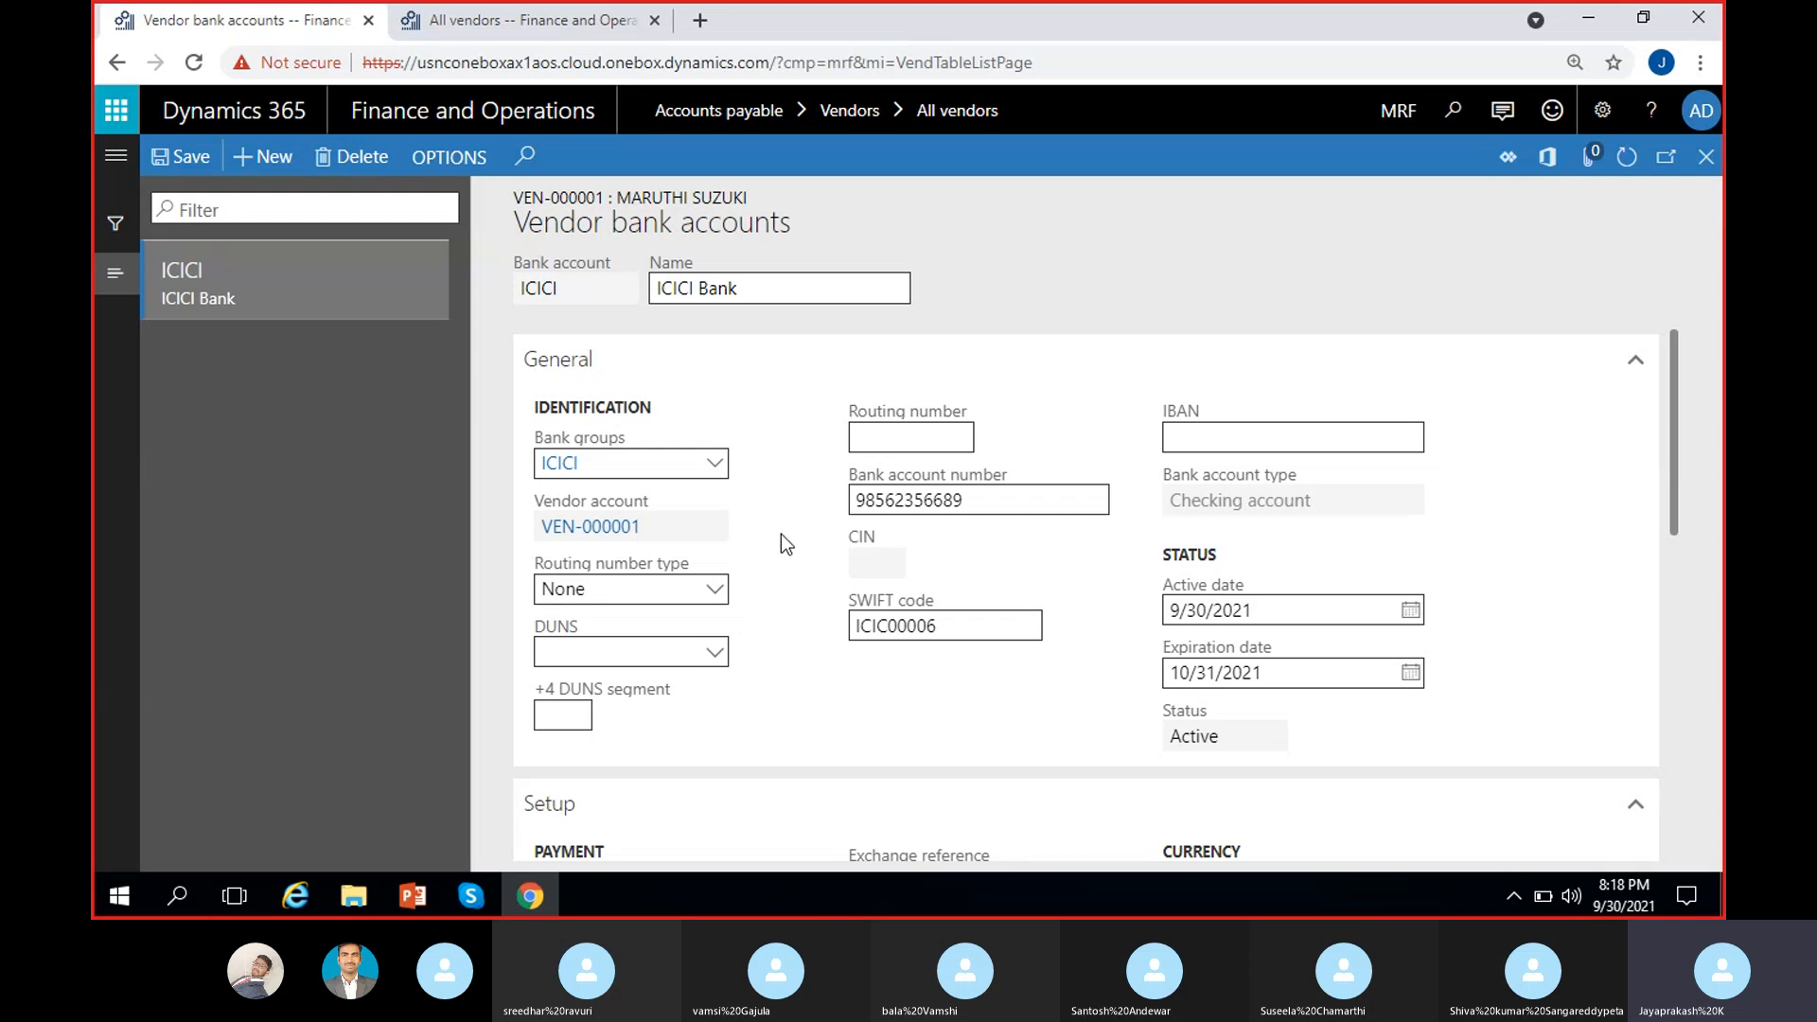
scroll(781, 533, "down", 4)
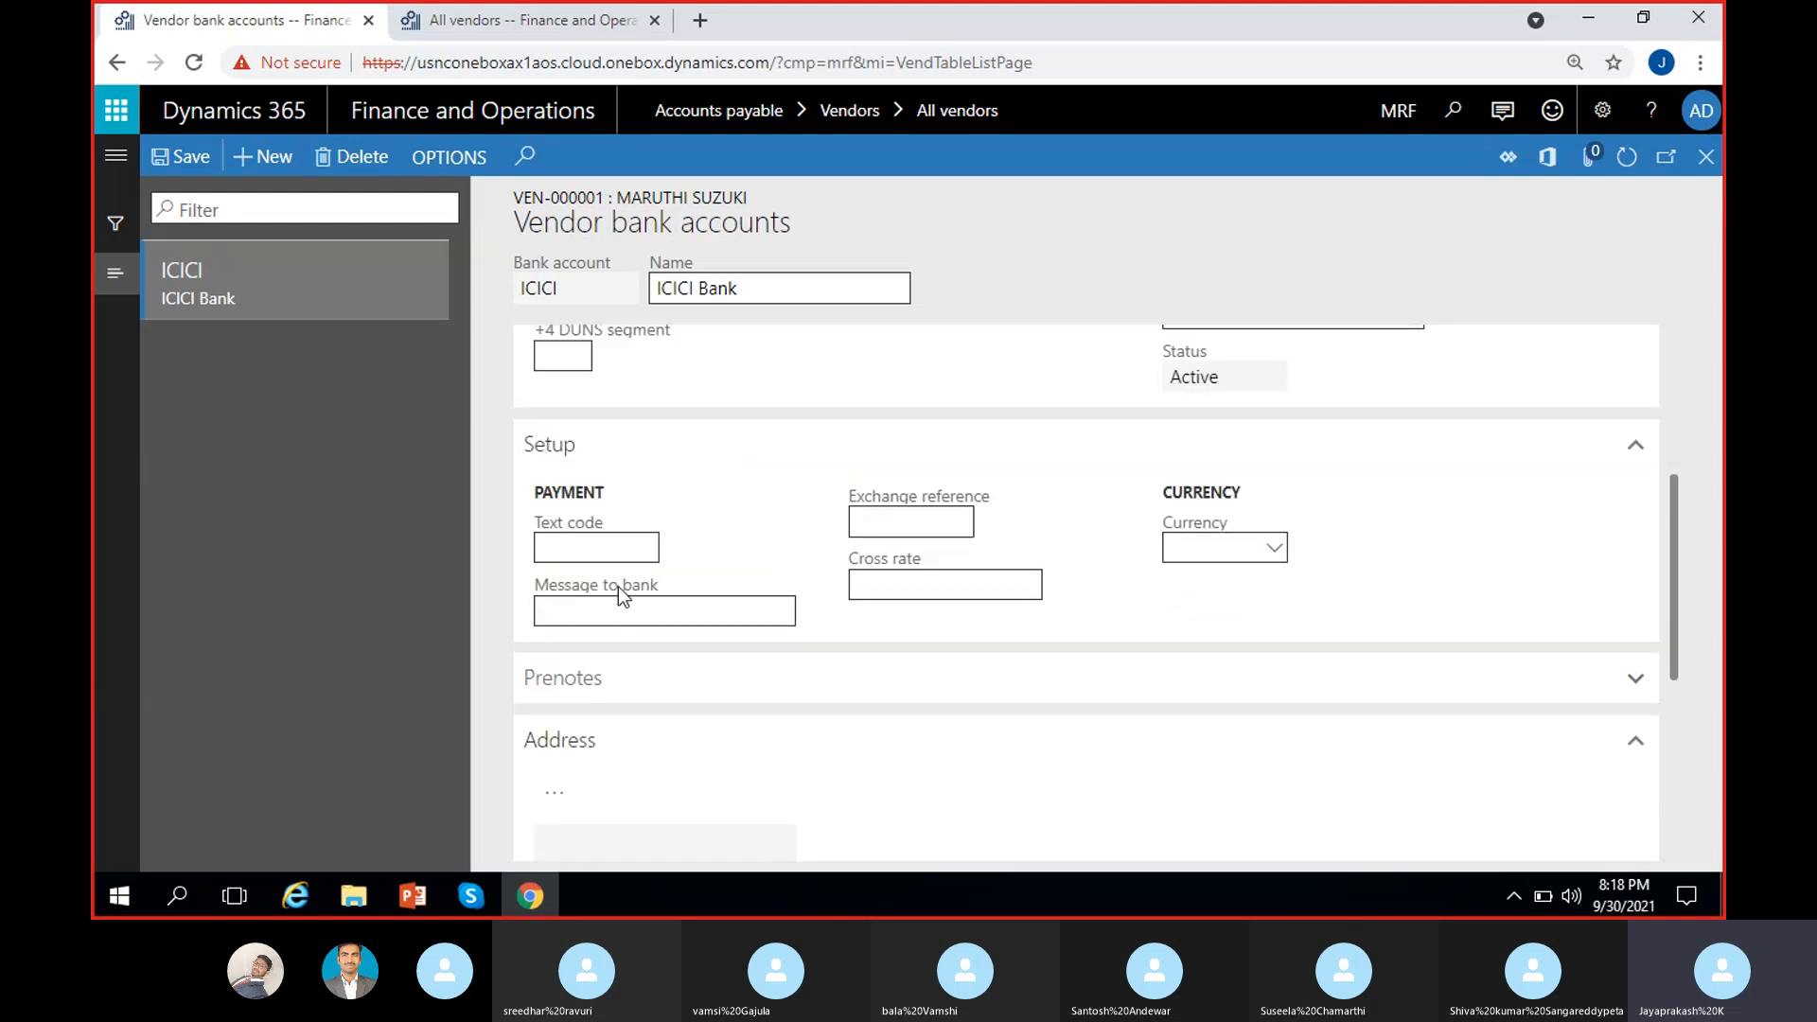
left_click(590, 549)
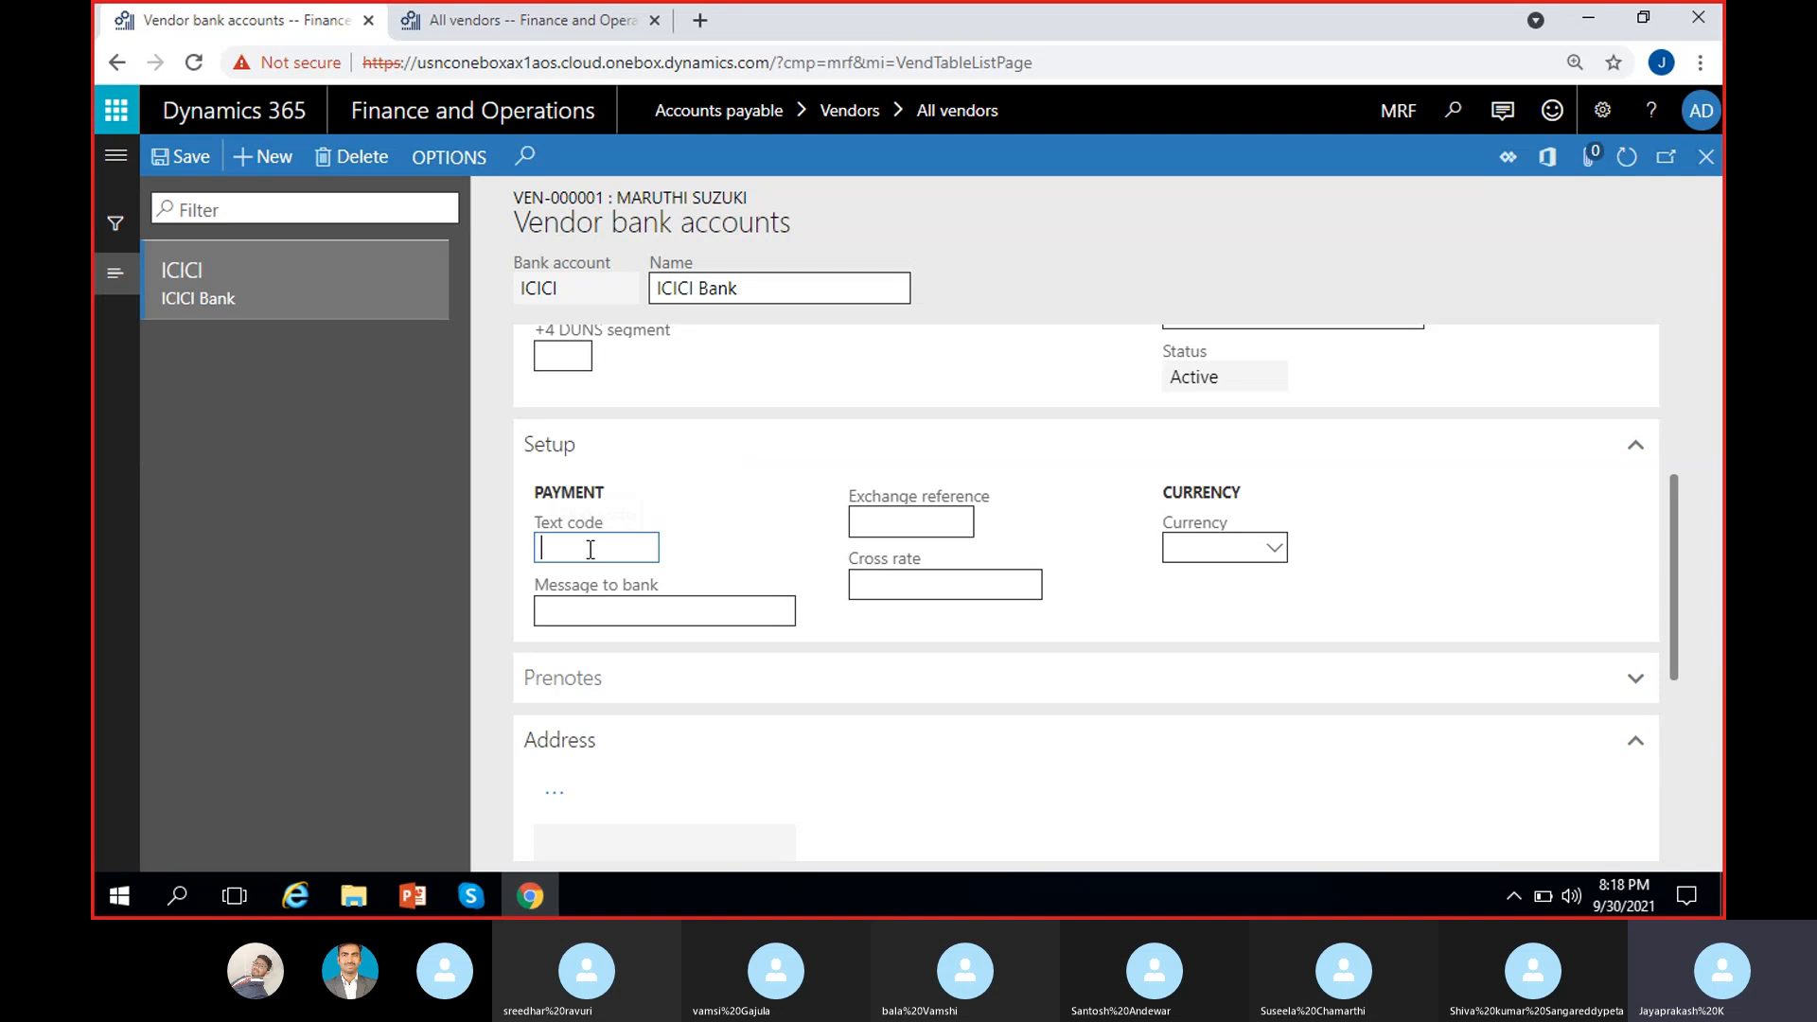
left_click(701, 614)
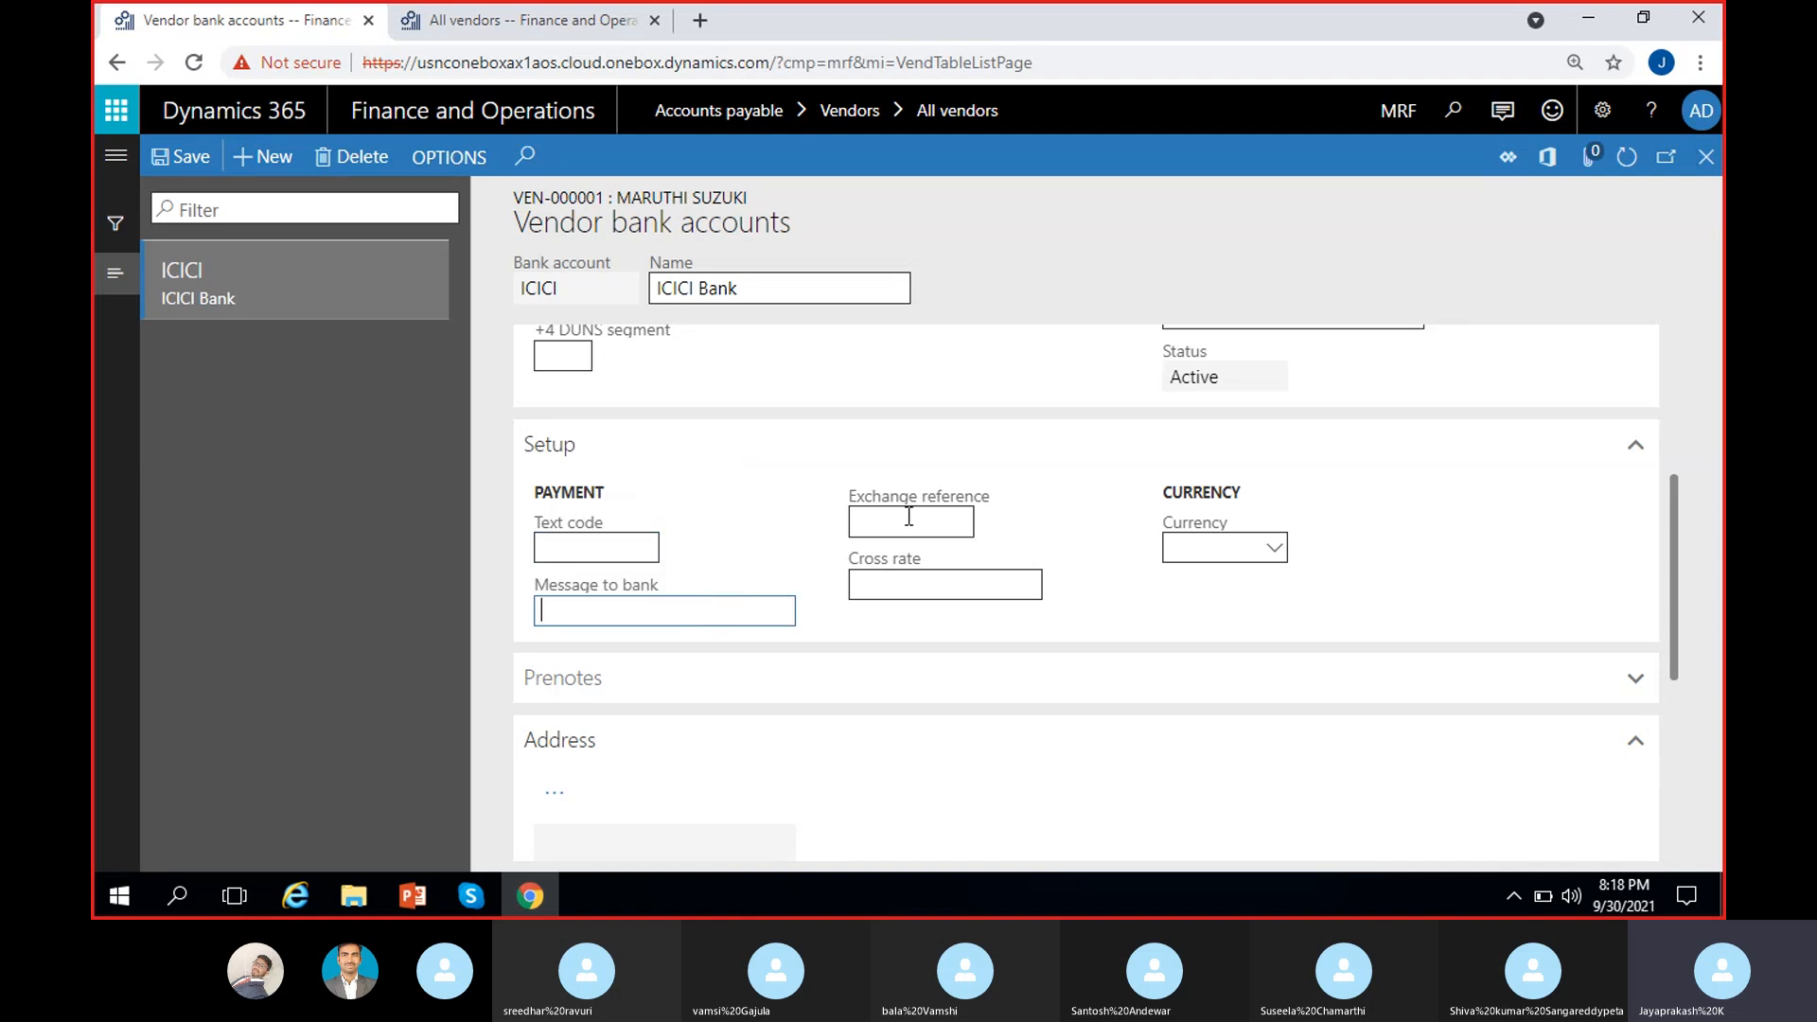
left_click(945, 518)
left_click(955, 586)
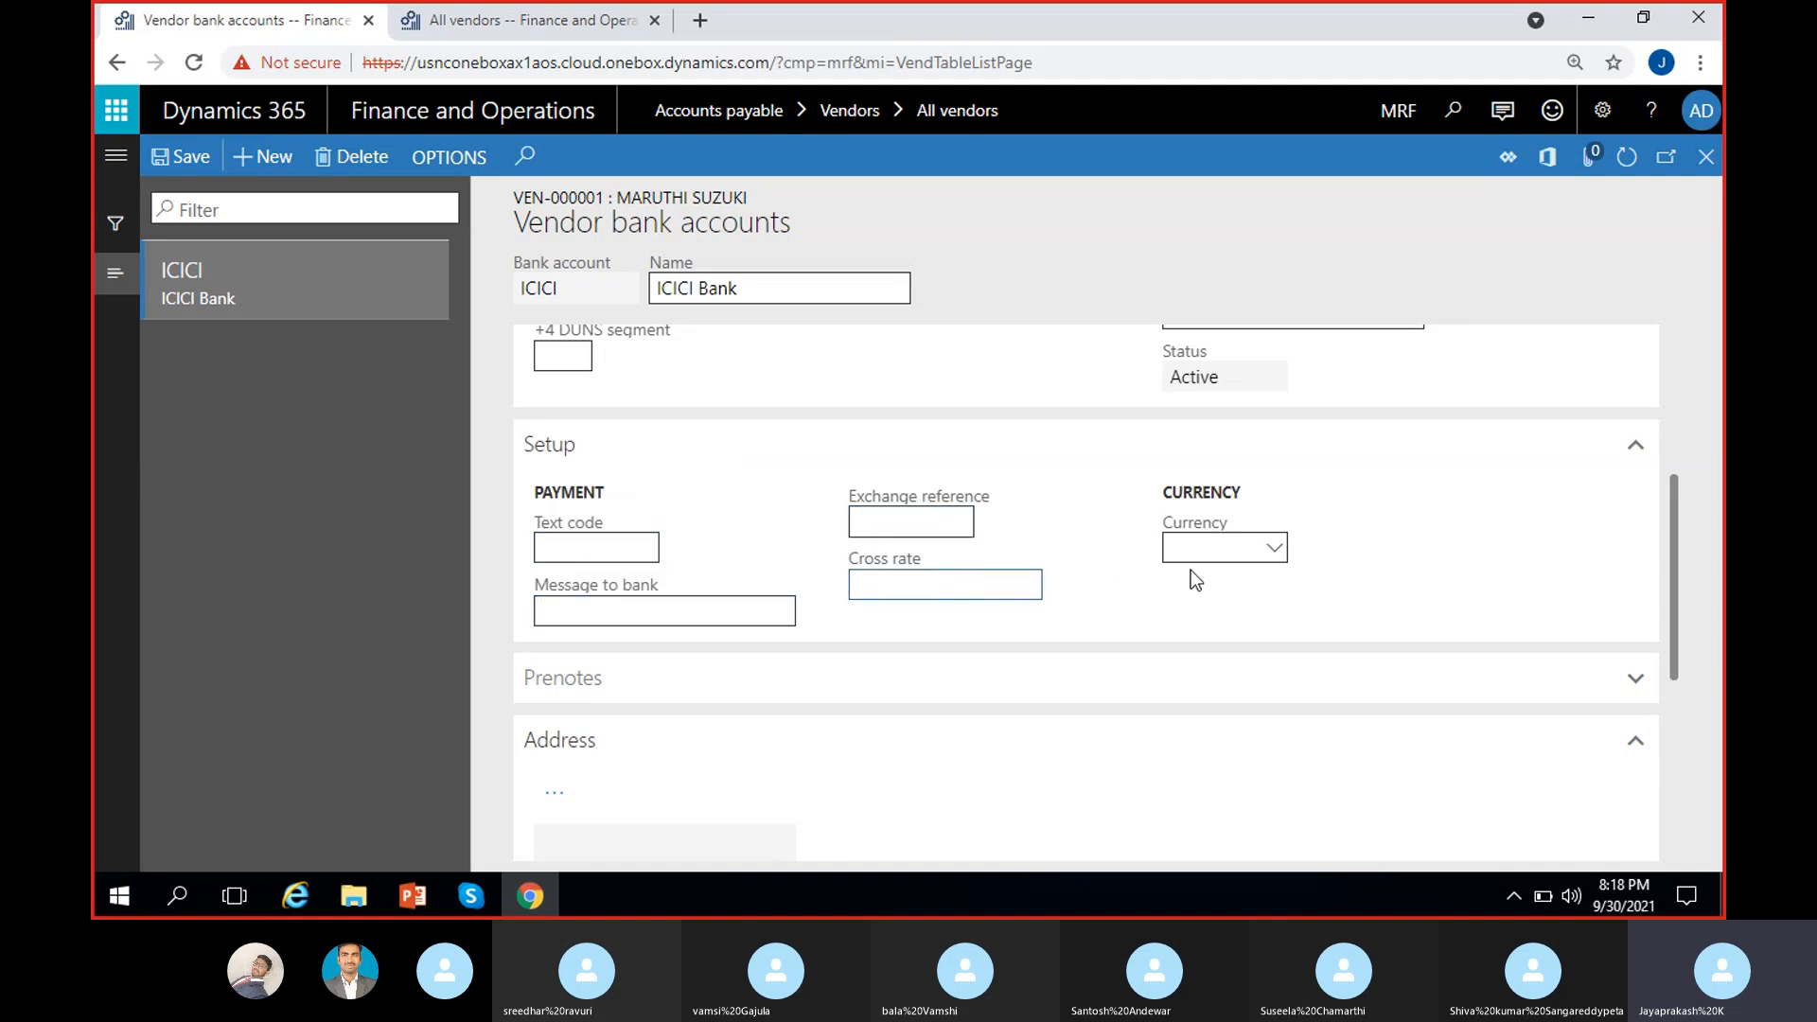
left_click(1270, 547)
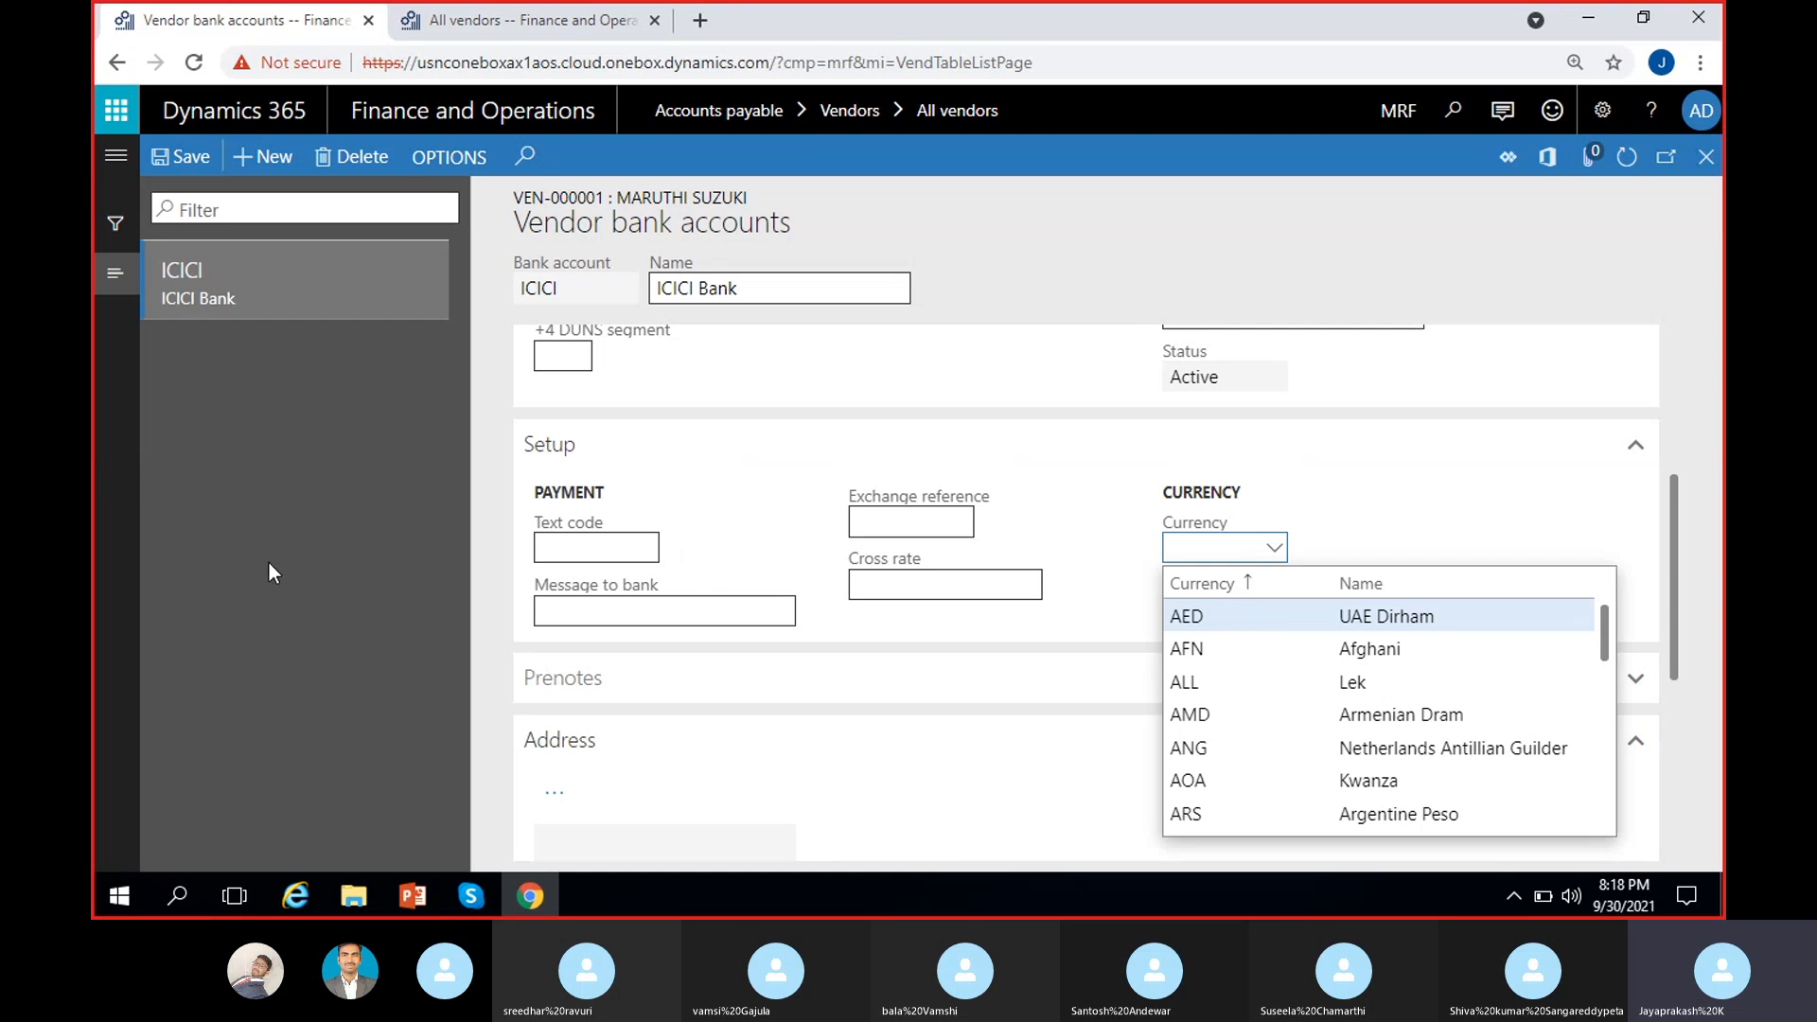
left_click(293, 504)
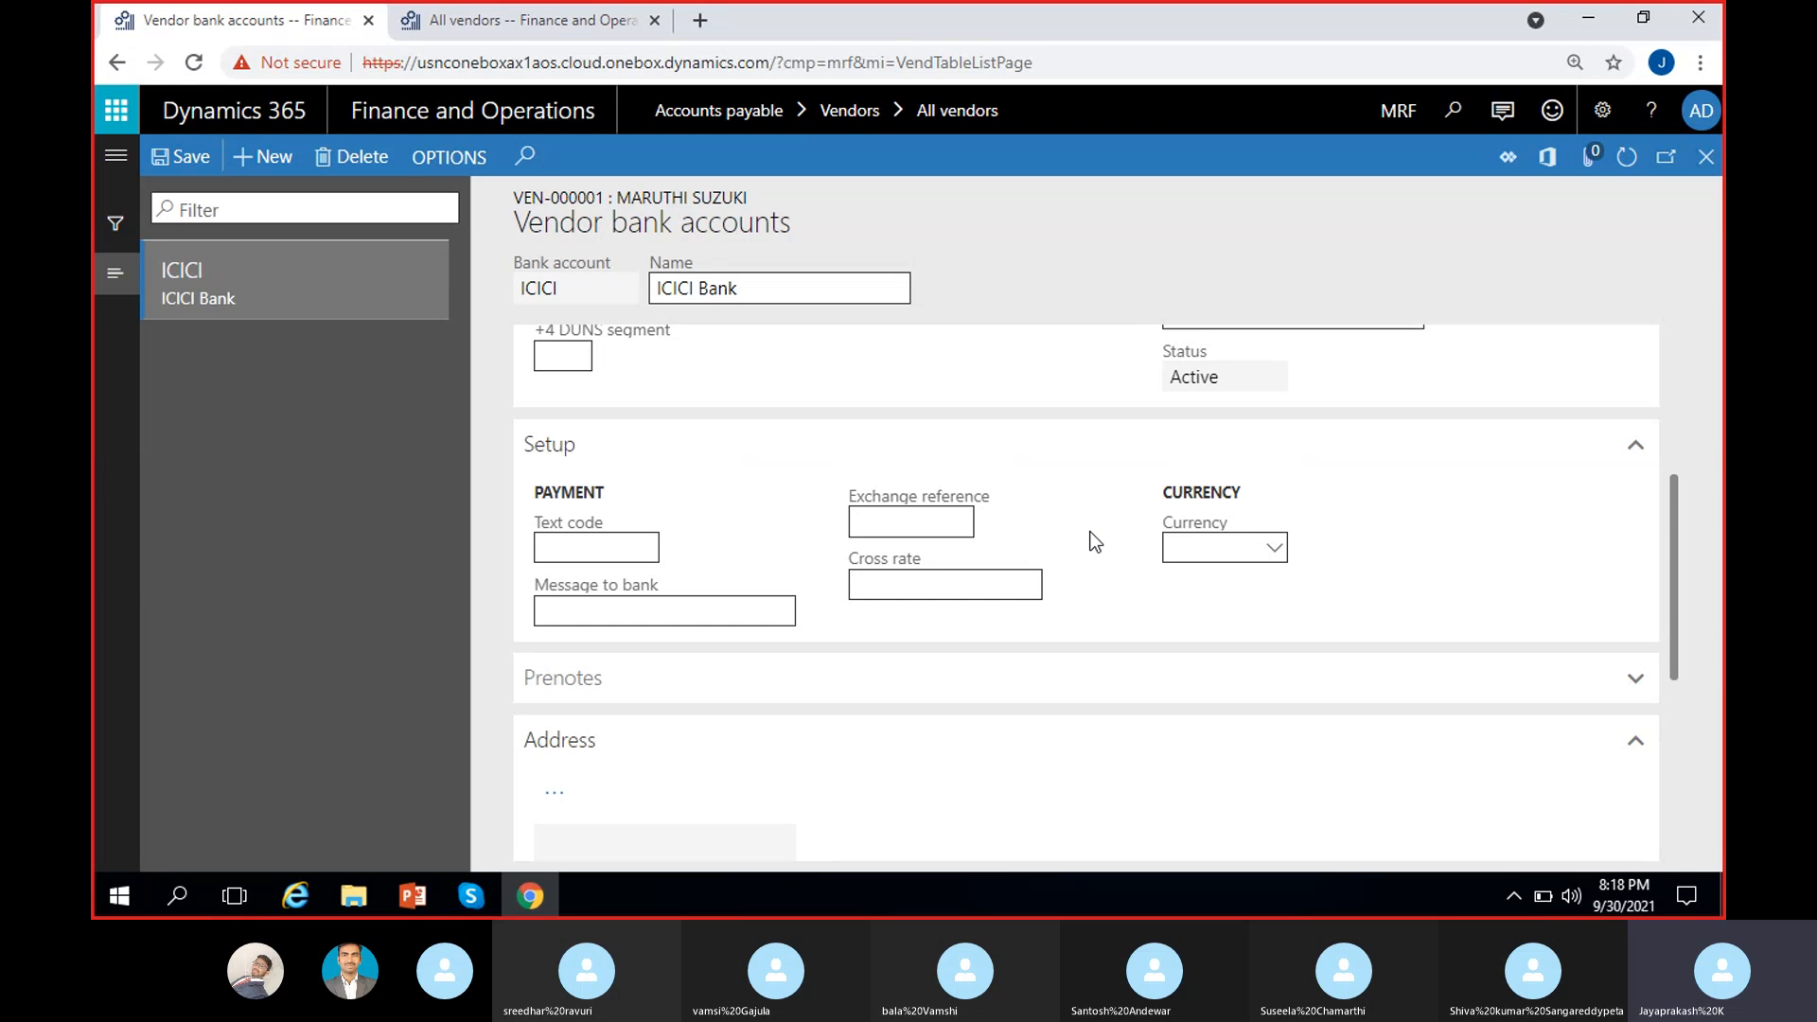
left_click(693, 696)
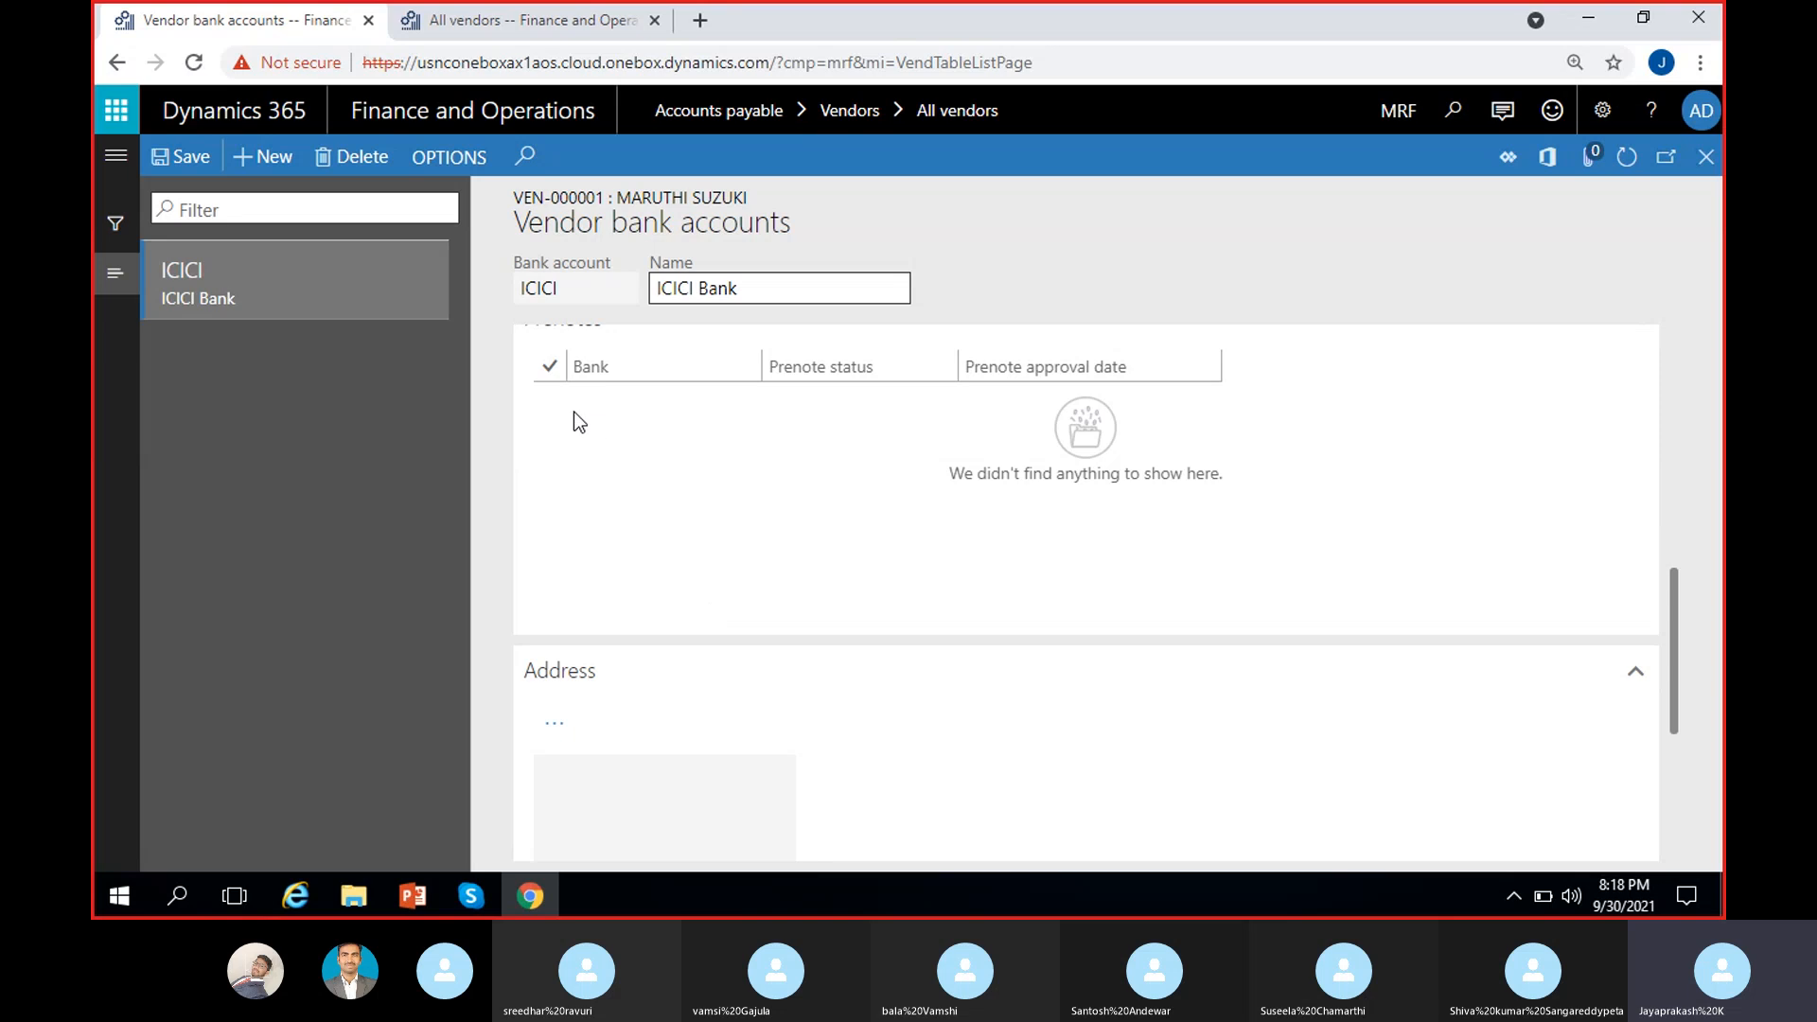
left_click(549, 367)
scroll(663, 700, "down", 2)
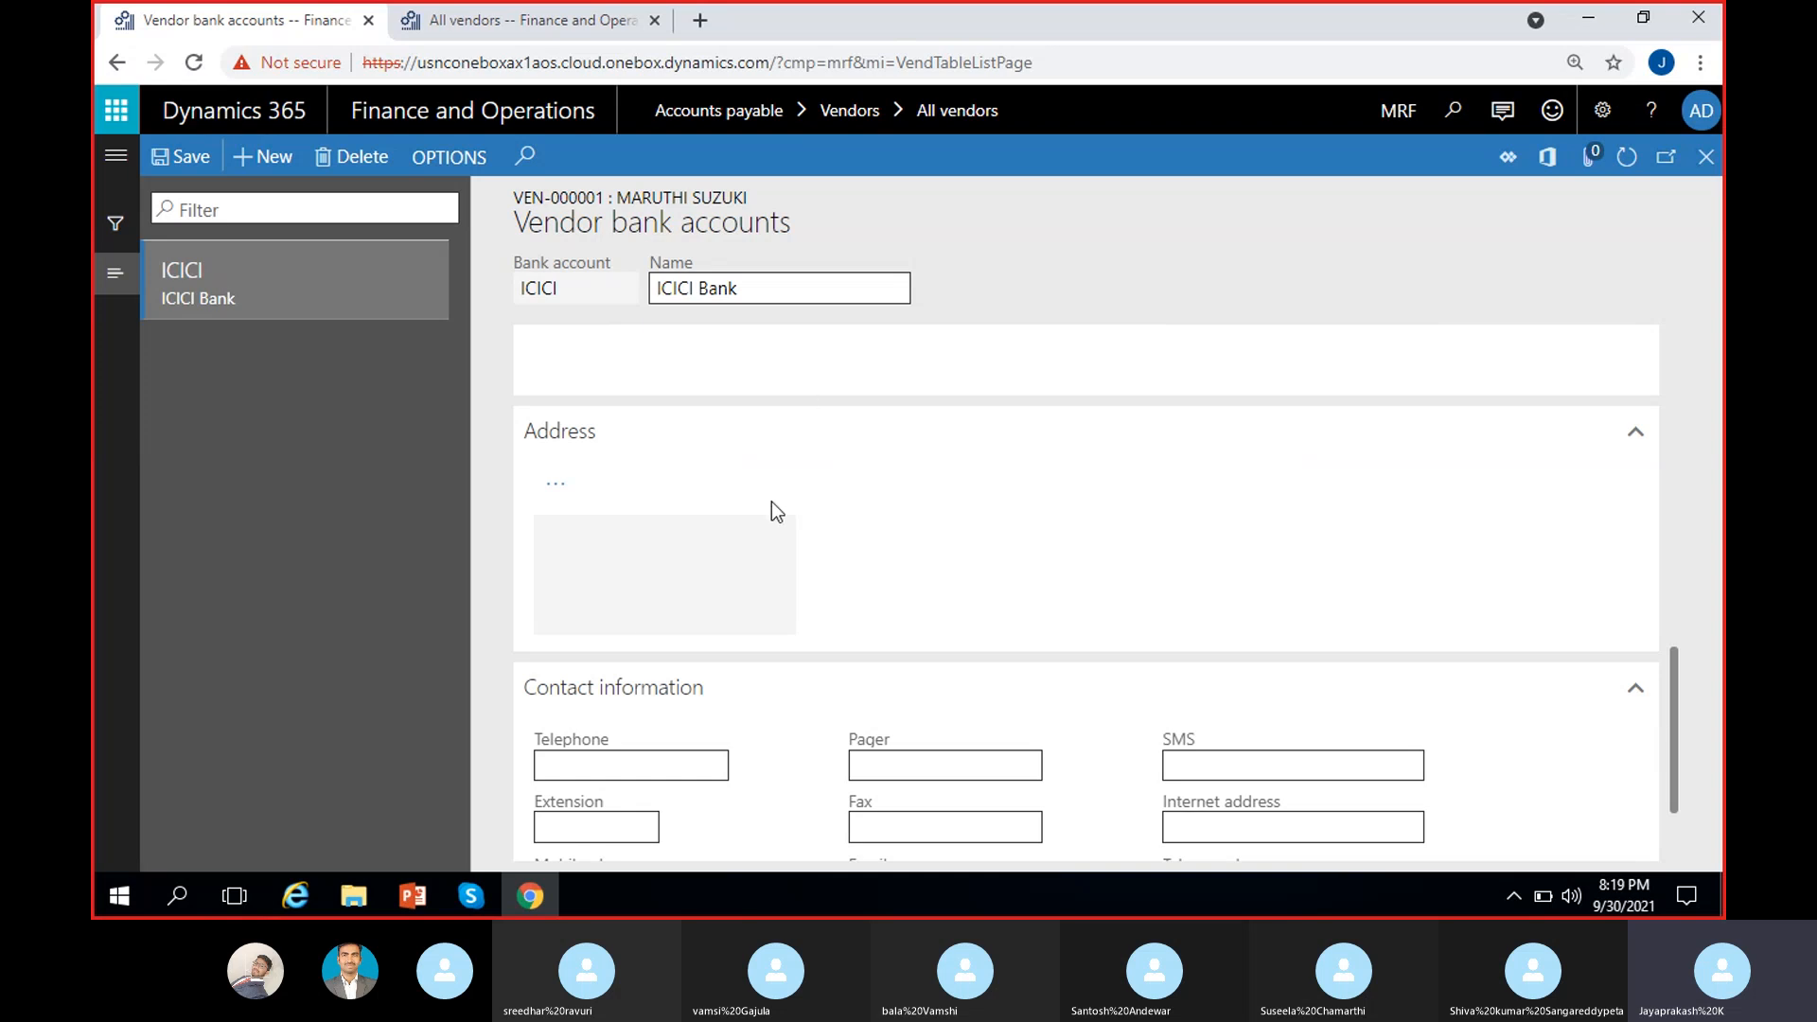
scroll(778, 508, "down", 1)
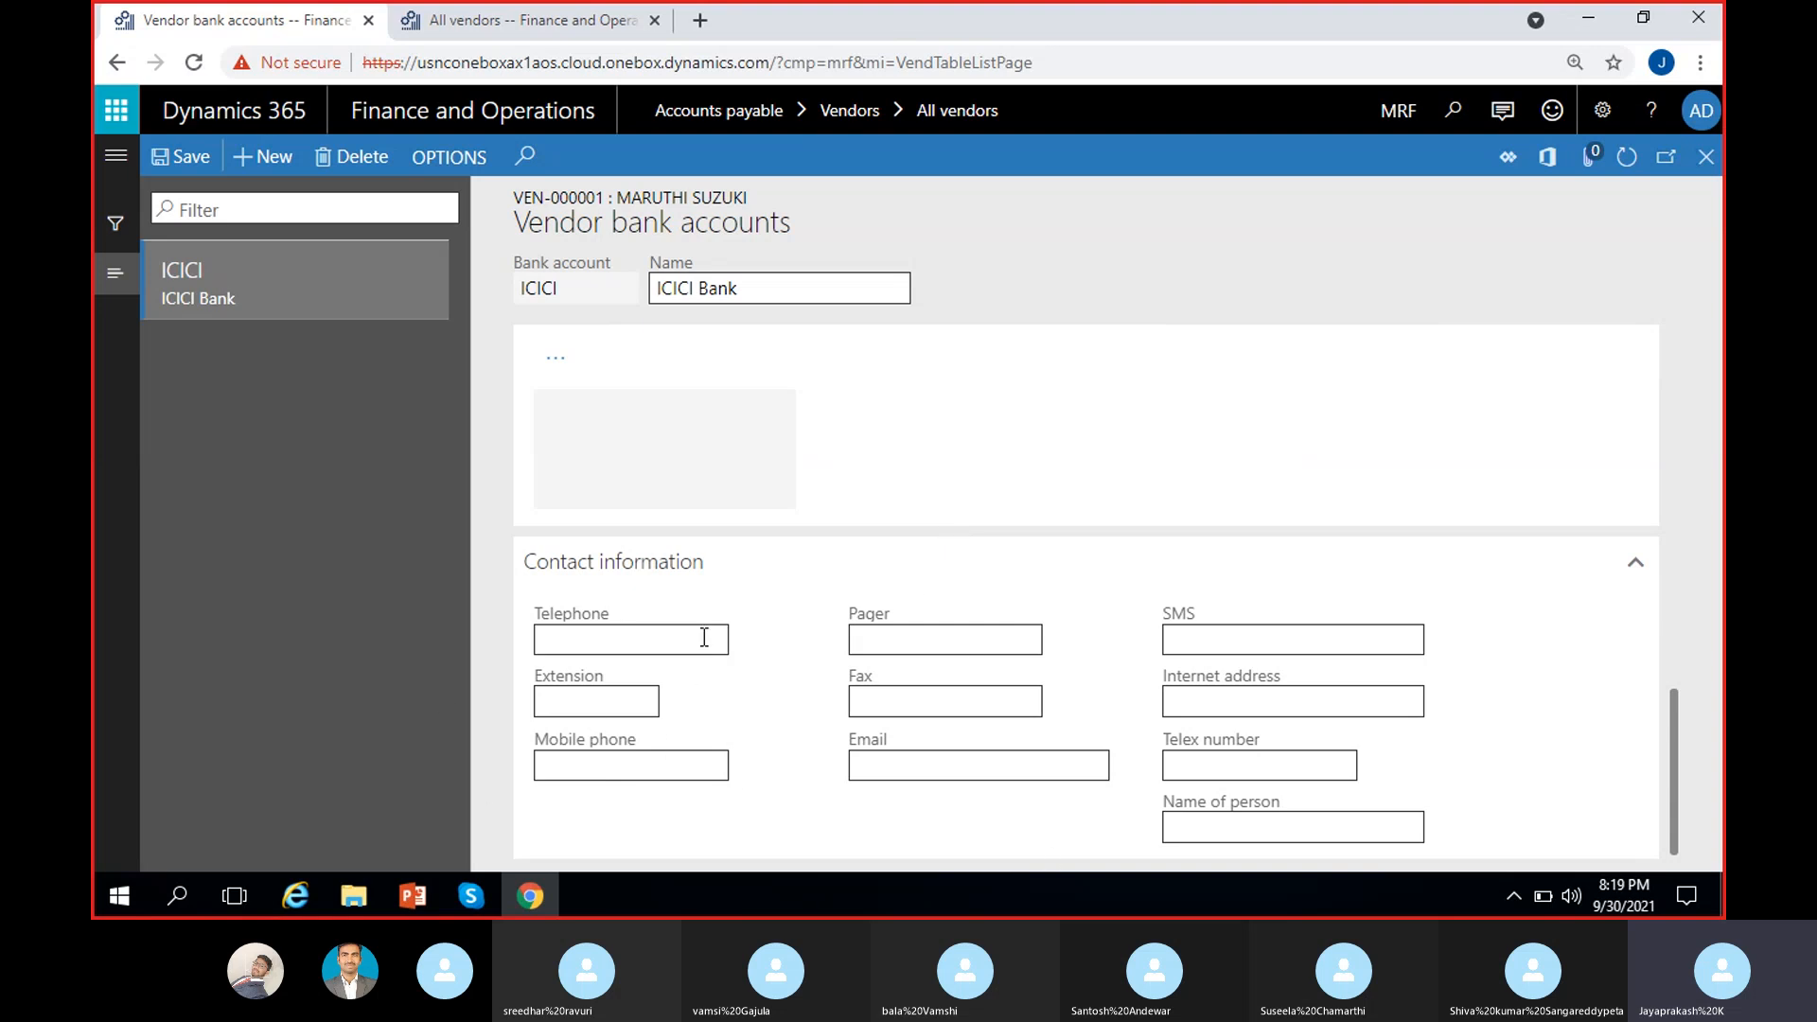
left_click(619, 645)
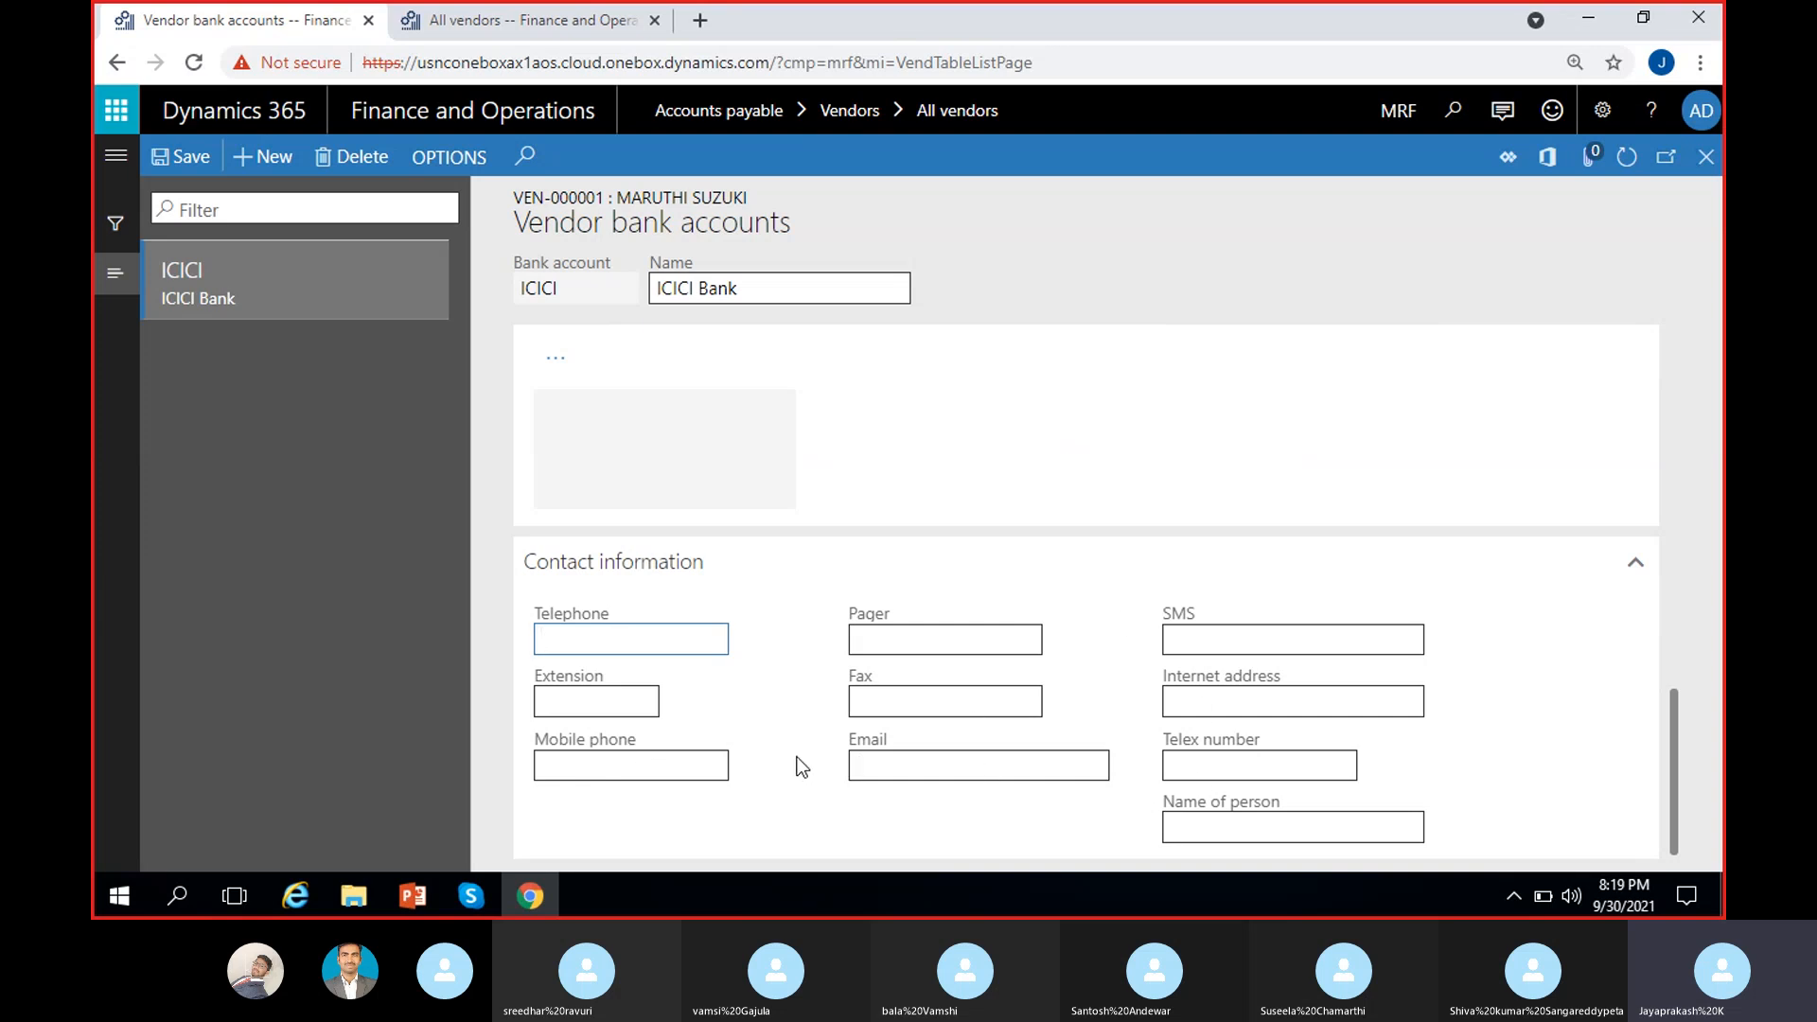
left_click(795, 706)
scroll(795, 705, "up", 10)
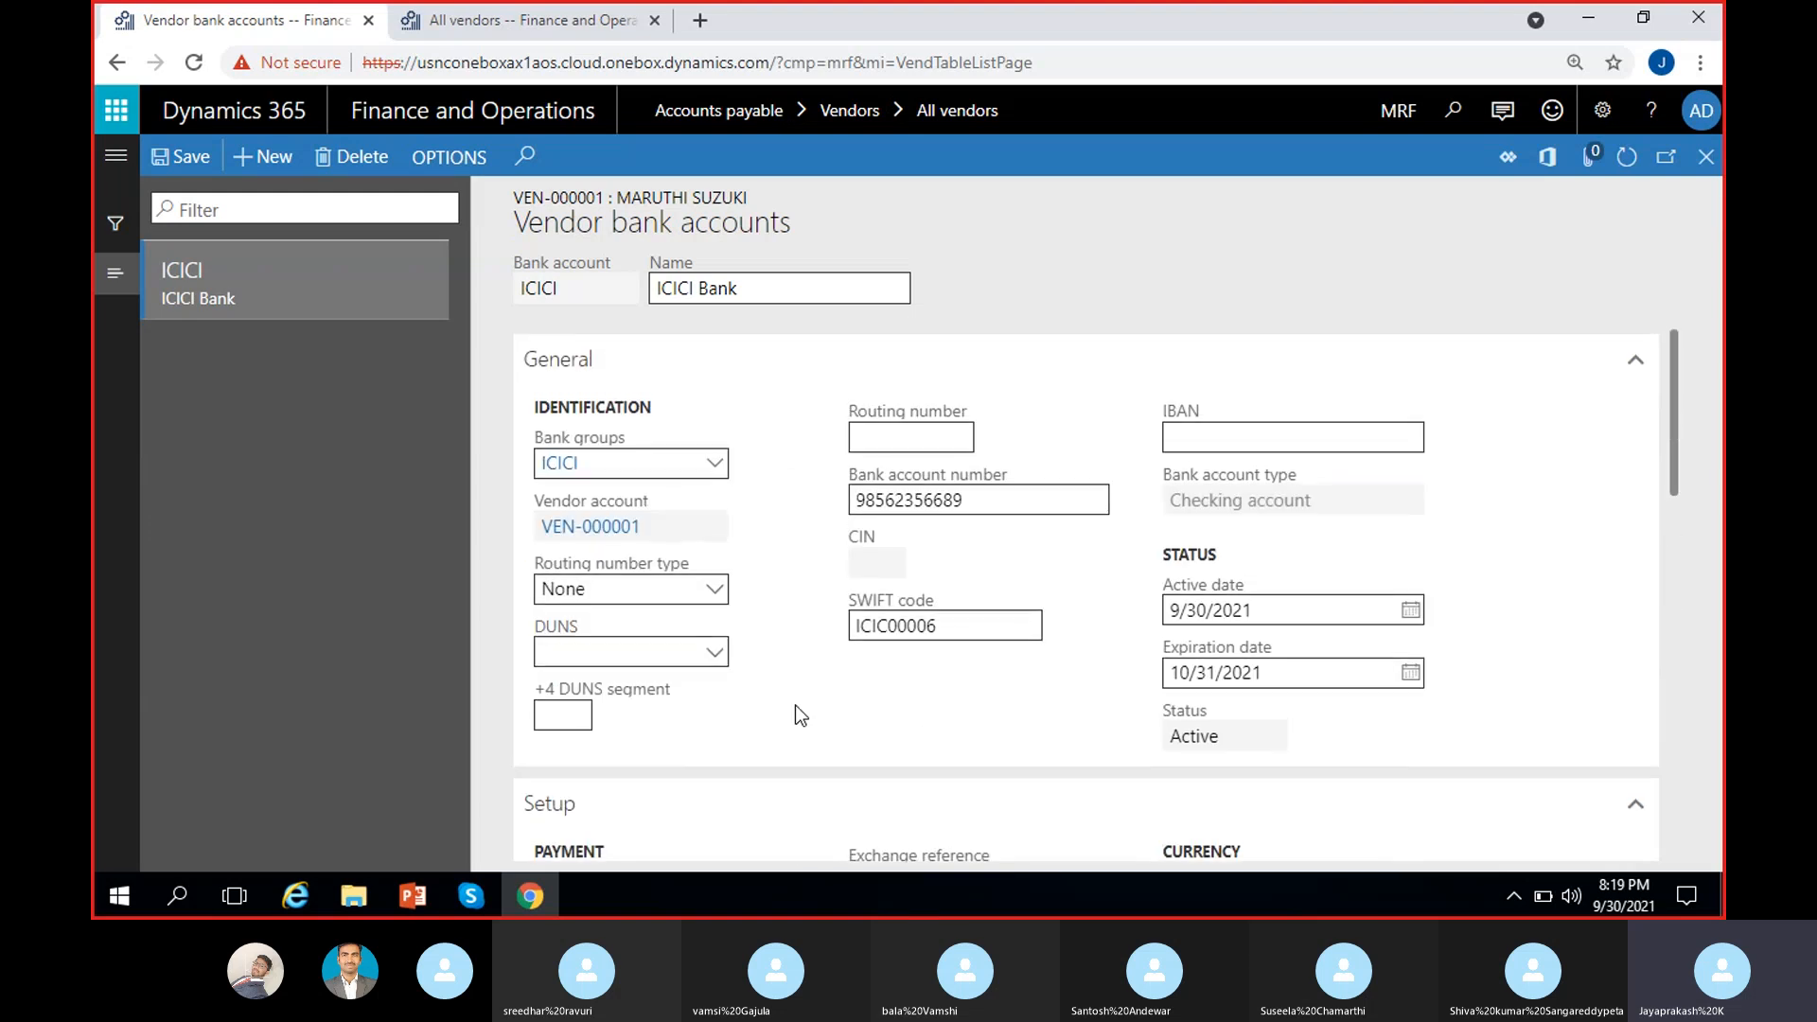
Step: Open vendor VEN-000001 and choose ICICI as its payment bank account
left_click(180, 156)
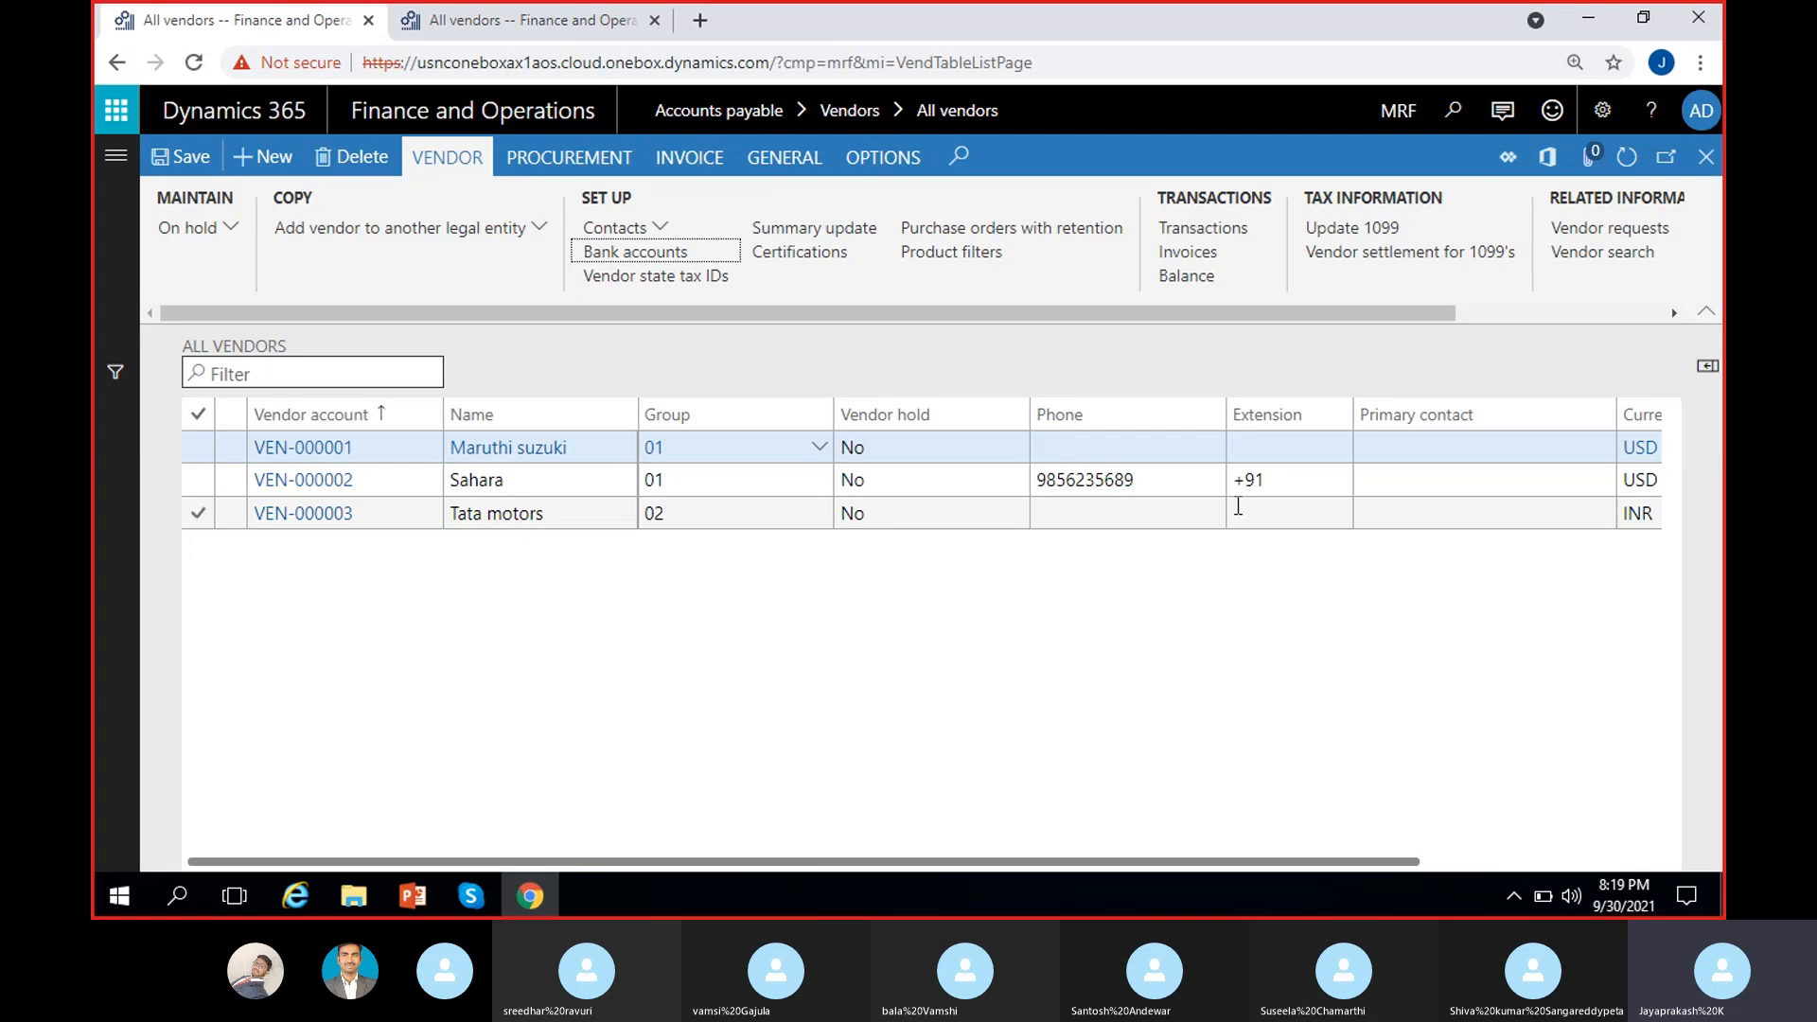
left_click(303, 452)
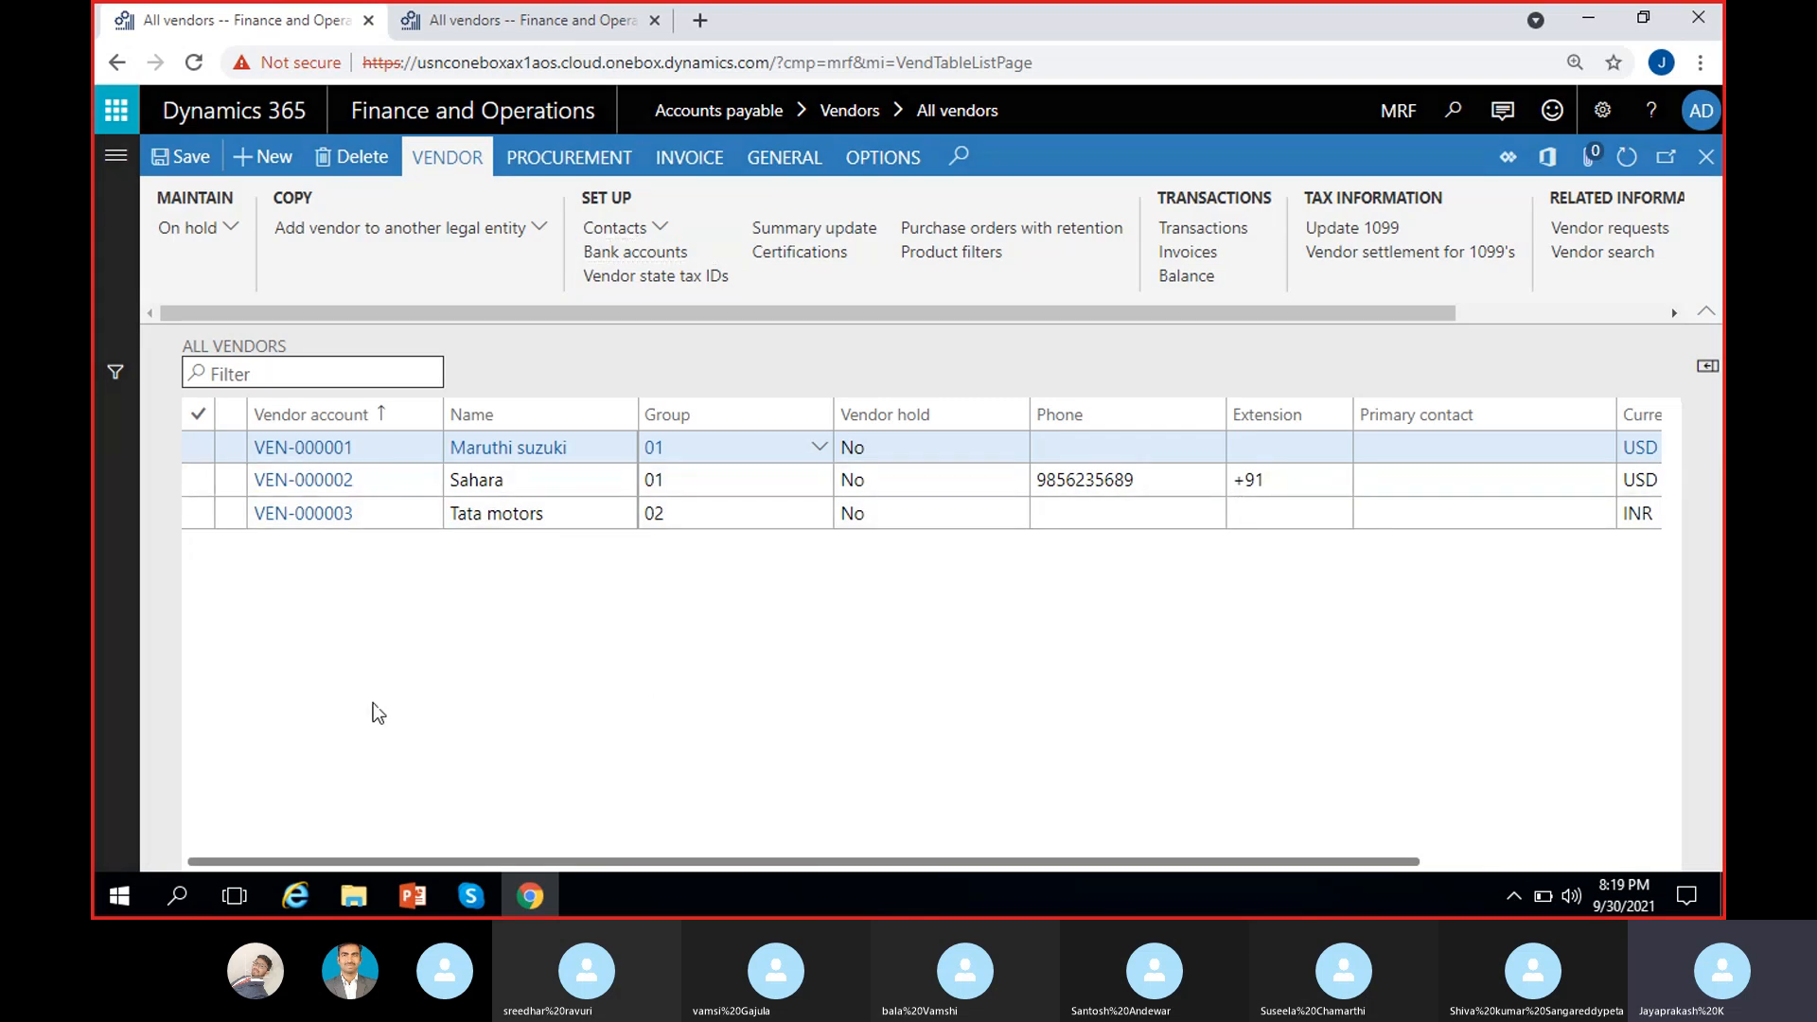
scroll(803, 728, "down", 10)
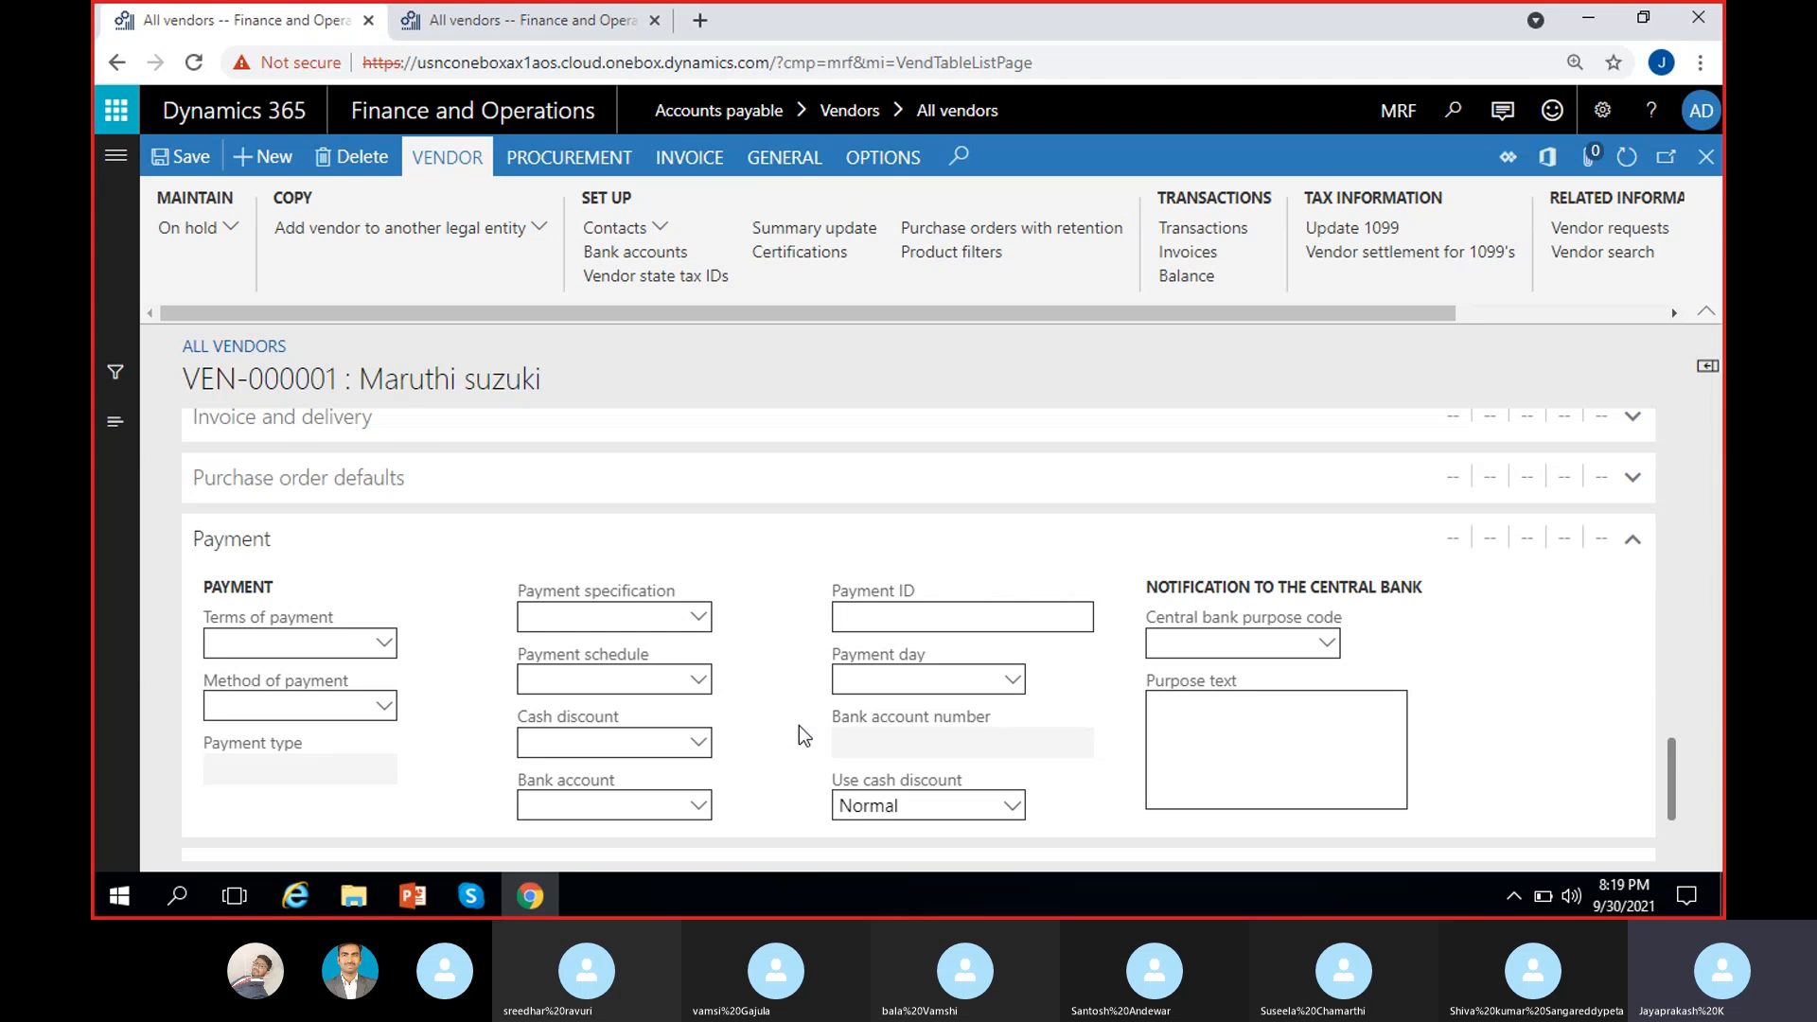
left_click(699, 807)
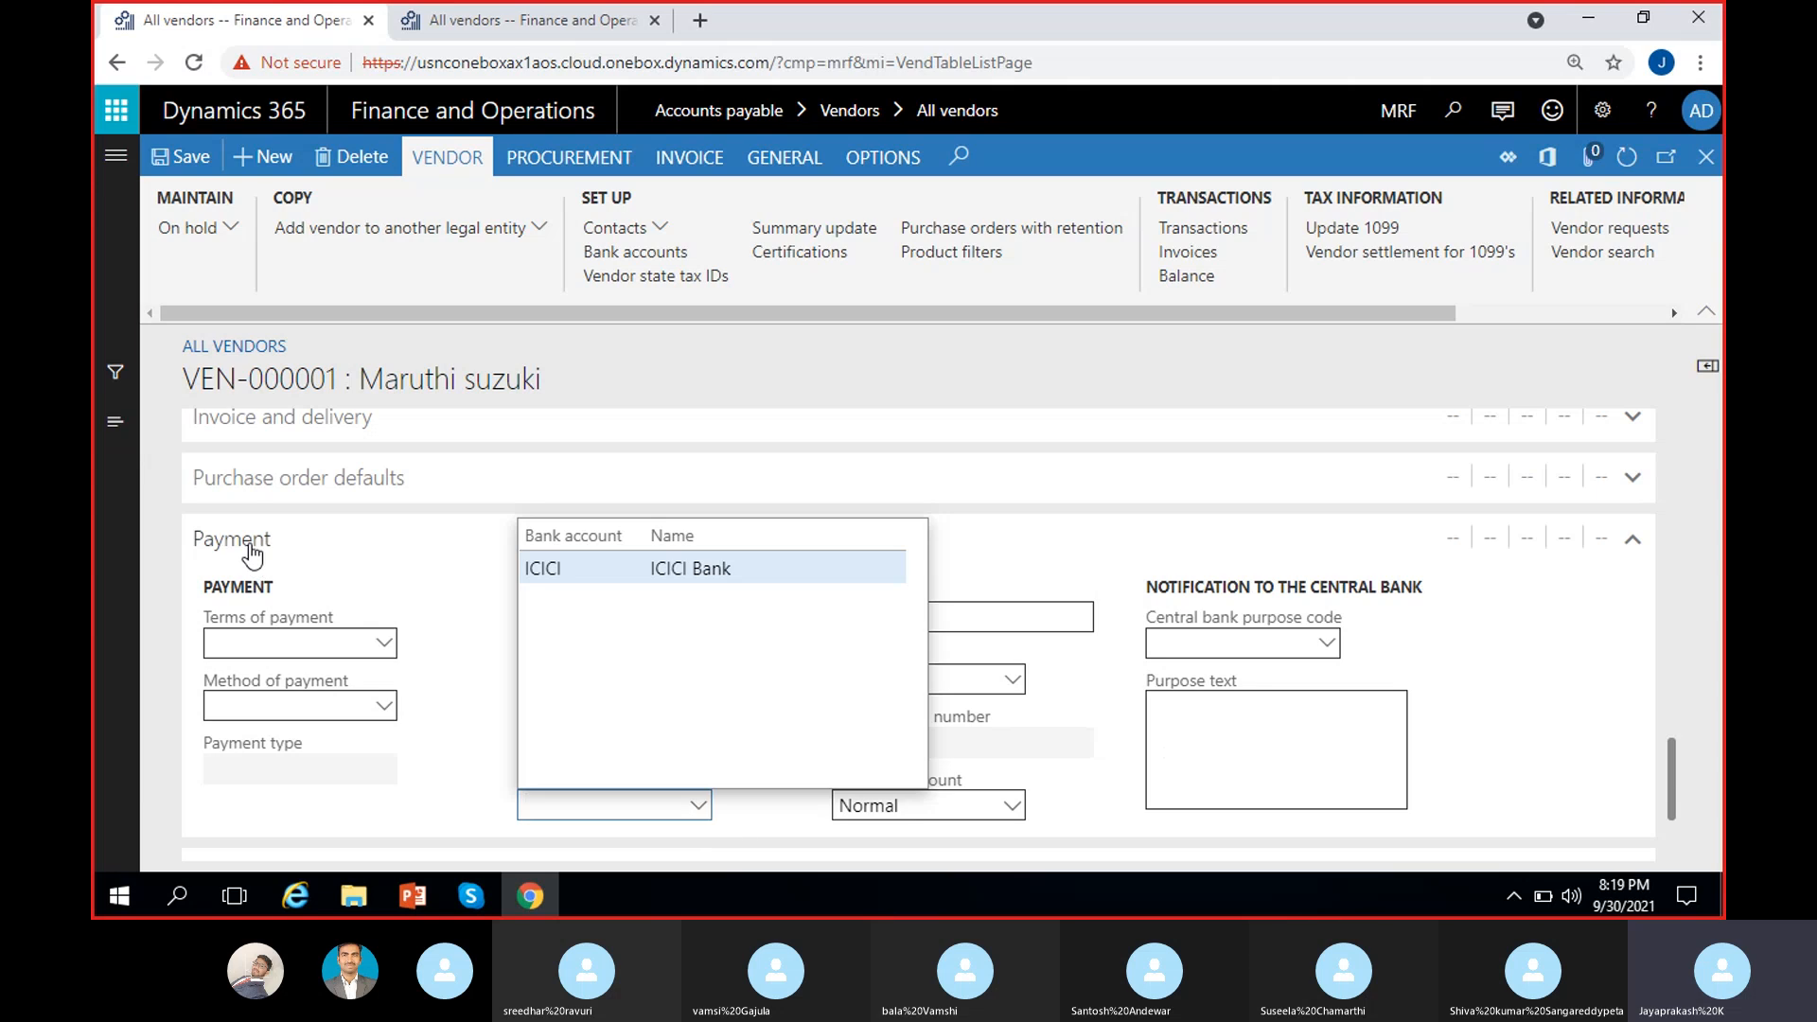
left_click(407, 794)
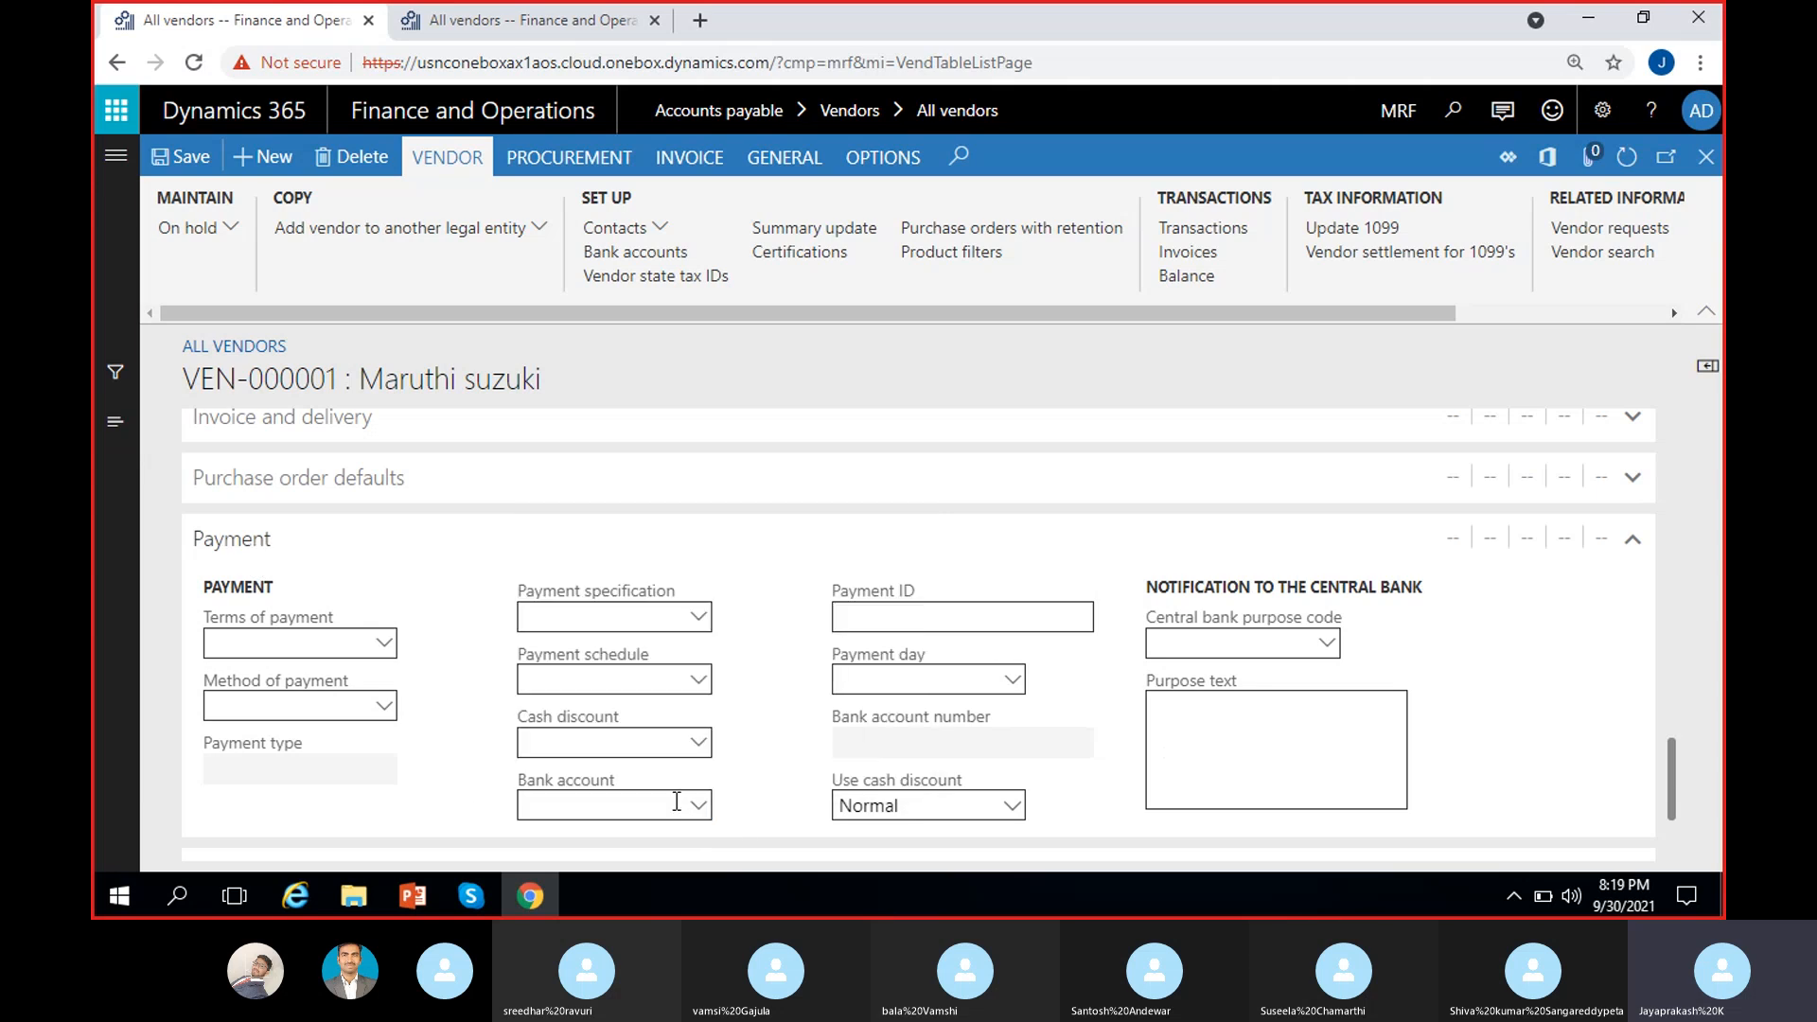
left_click(695, 808)
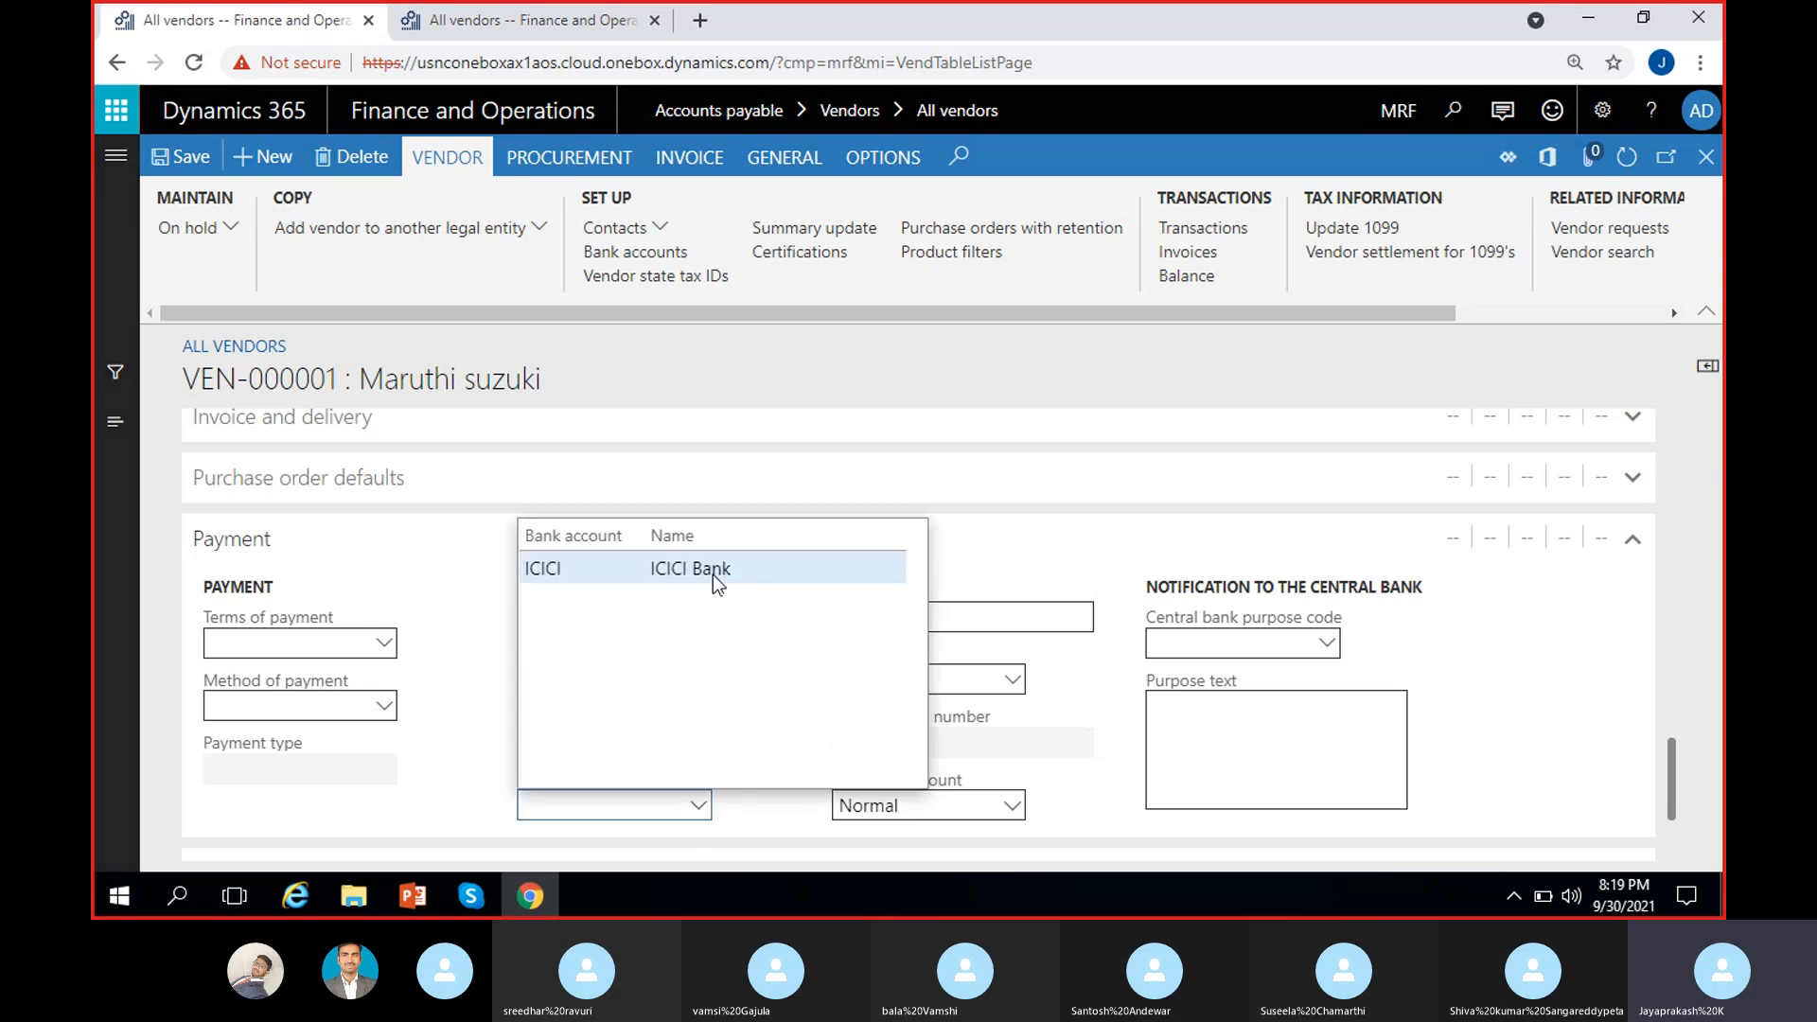
left_click(712, 573)
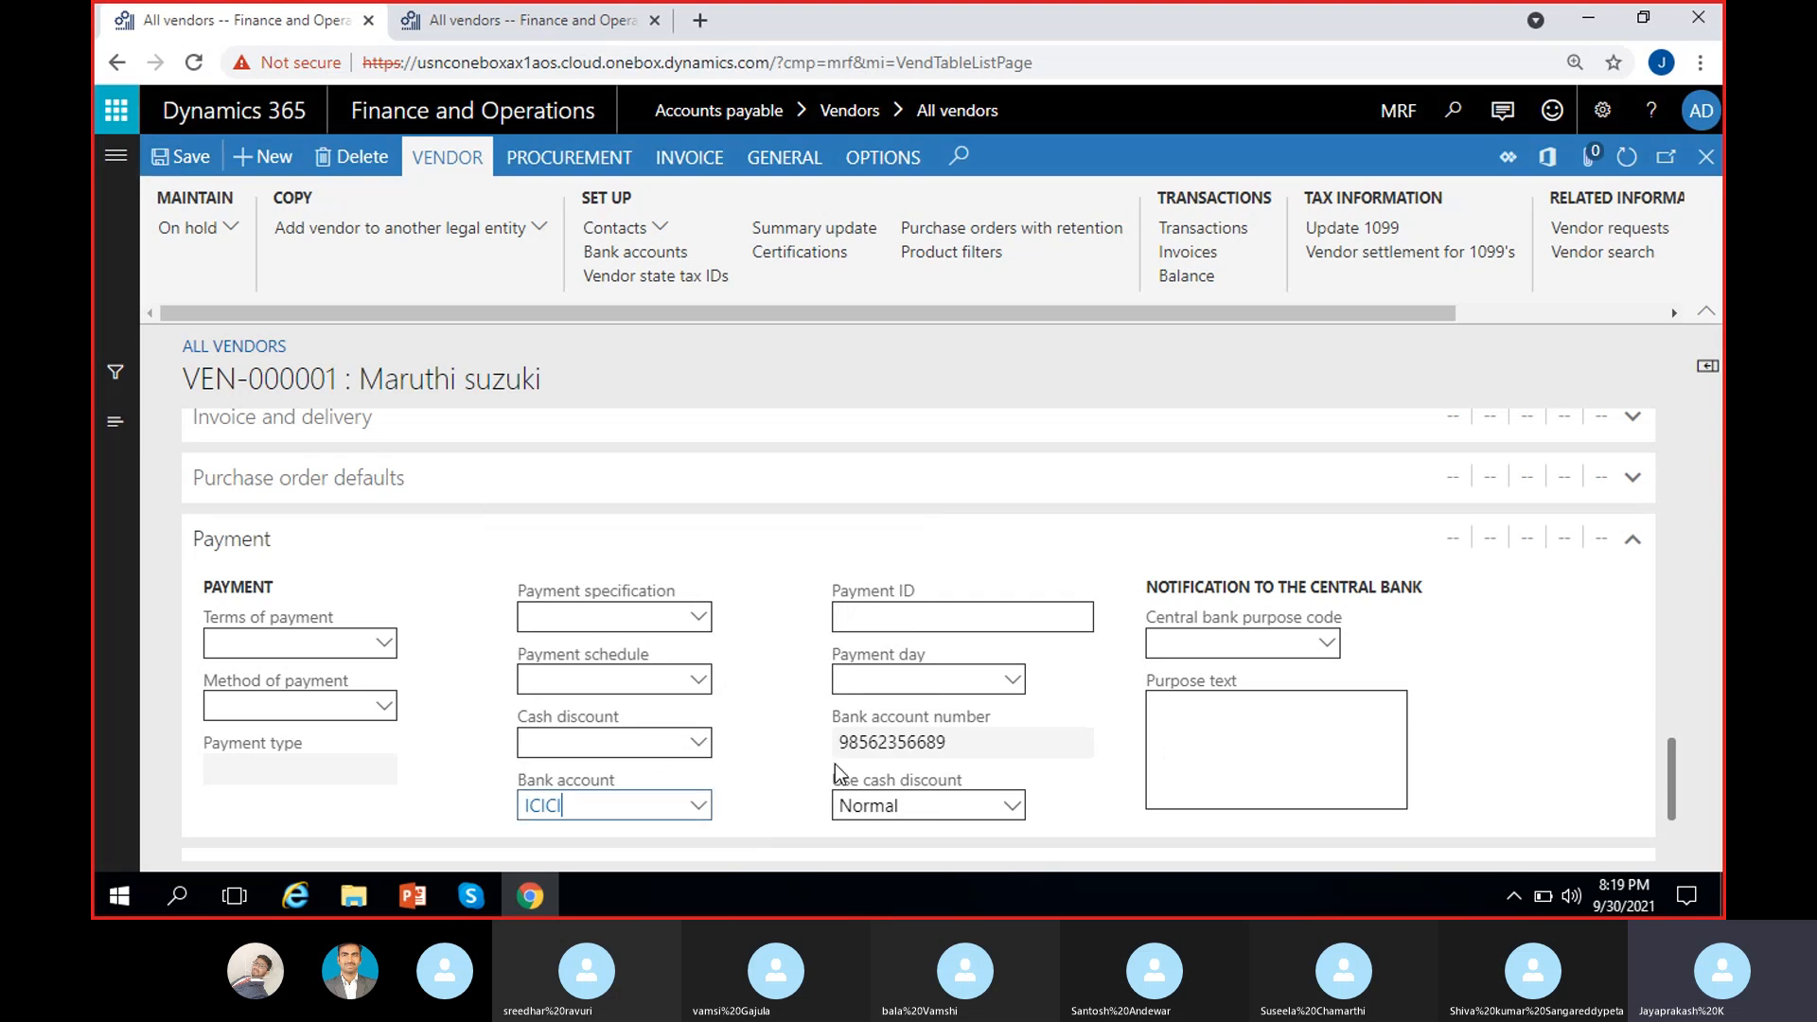
Step: Check the bank account number filled in from the ICICI account
left_click_drag(950, 743, 760, 776)
left_click(759, 760)
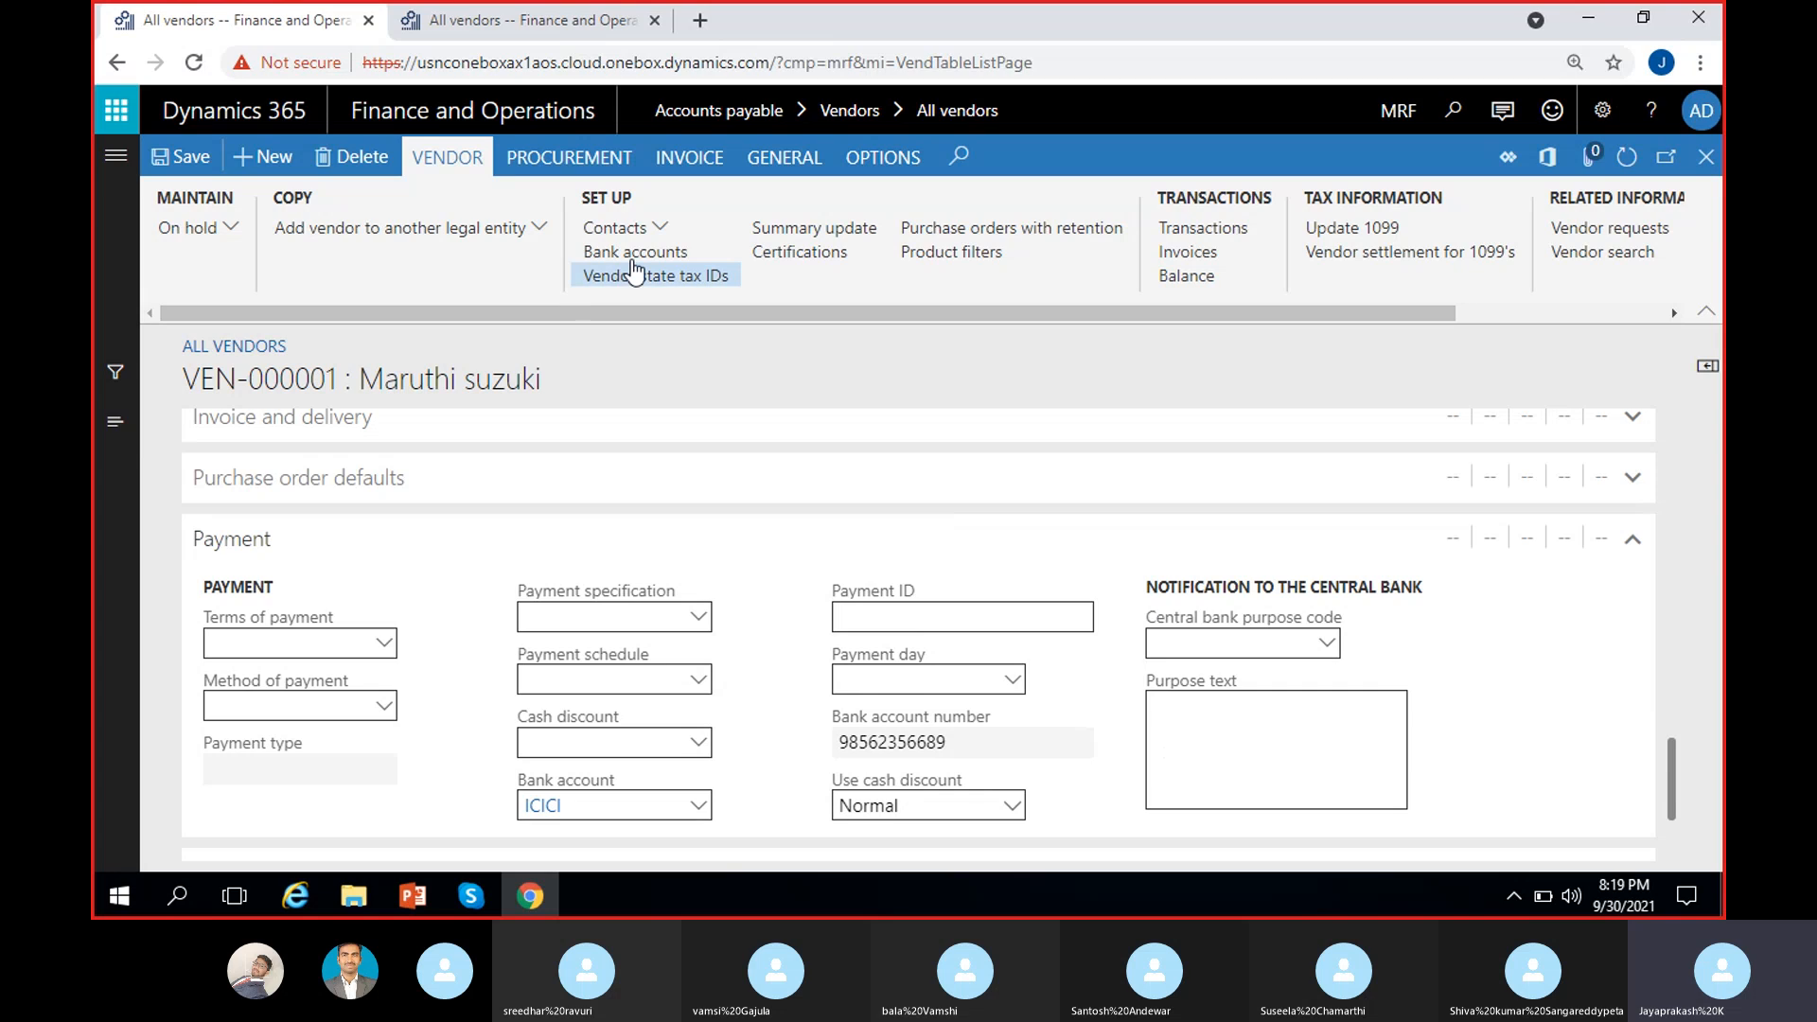
left_click(697, 805)
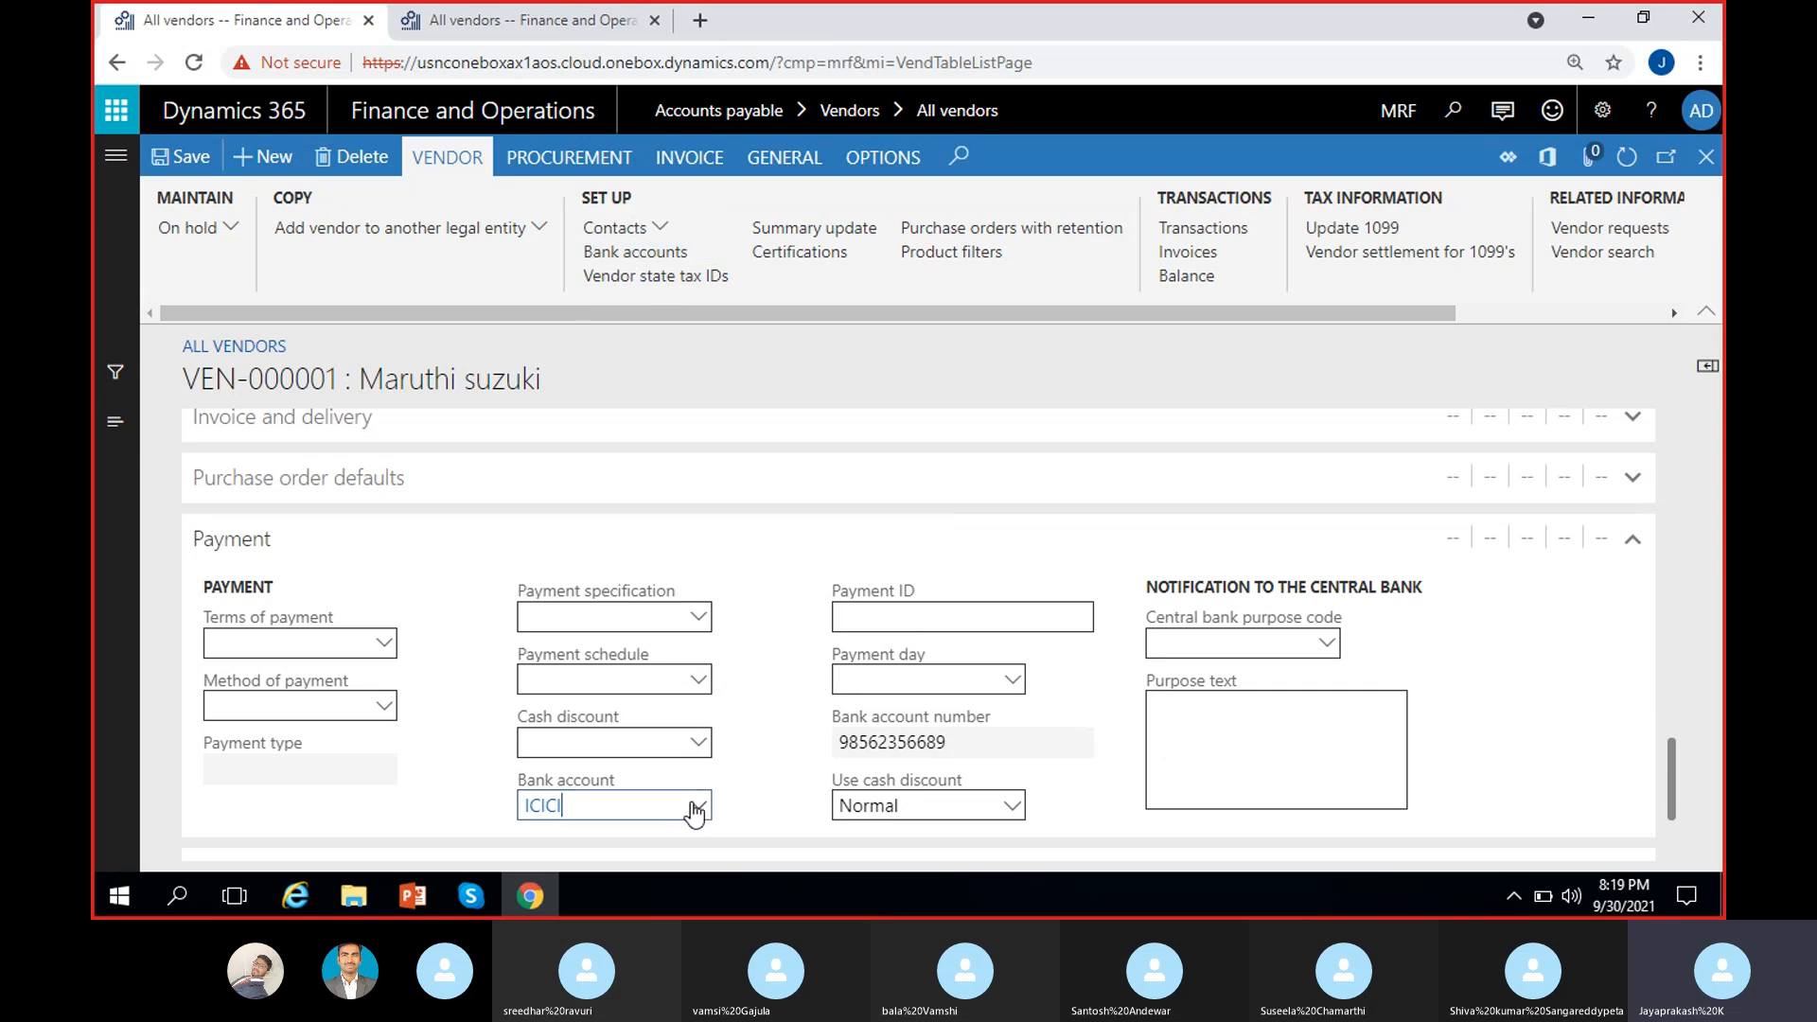
left_click(467, 802)
left_click_drag(992, 736, 740, 758)
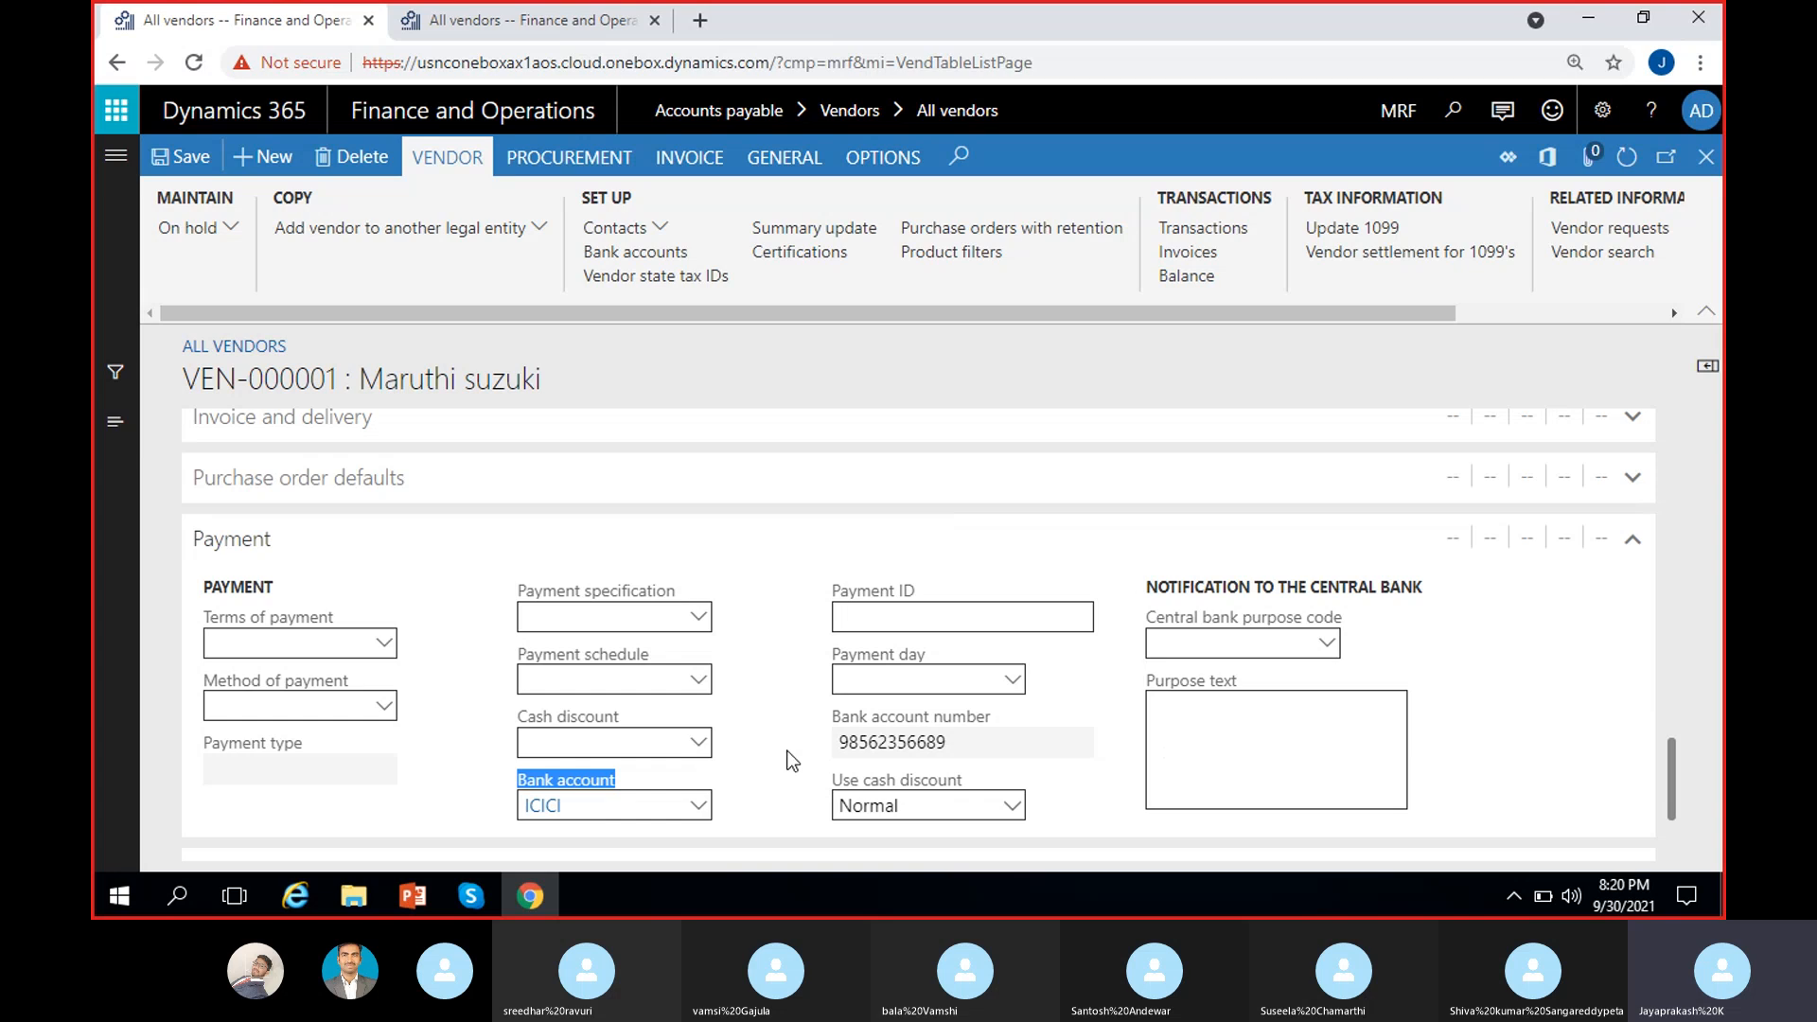
left_click(792, 761)
left_click_drag(975, 742, 776, 734)
left_click(776, 734)
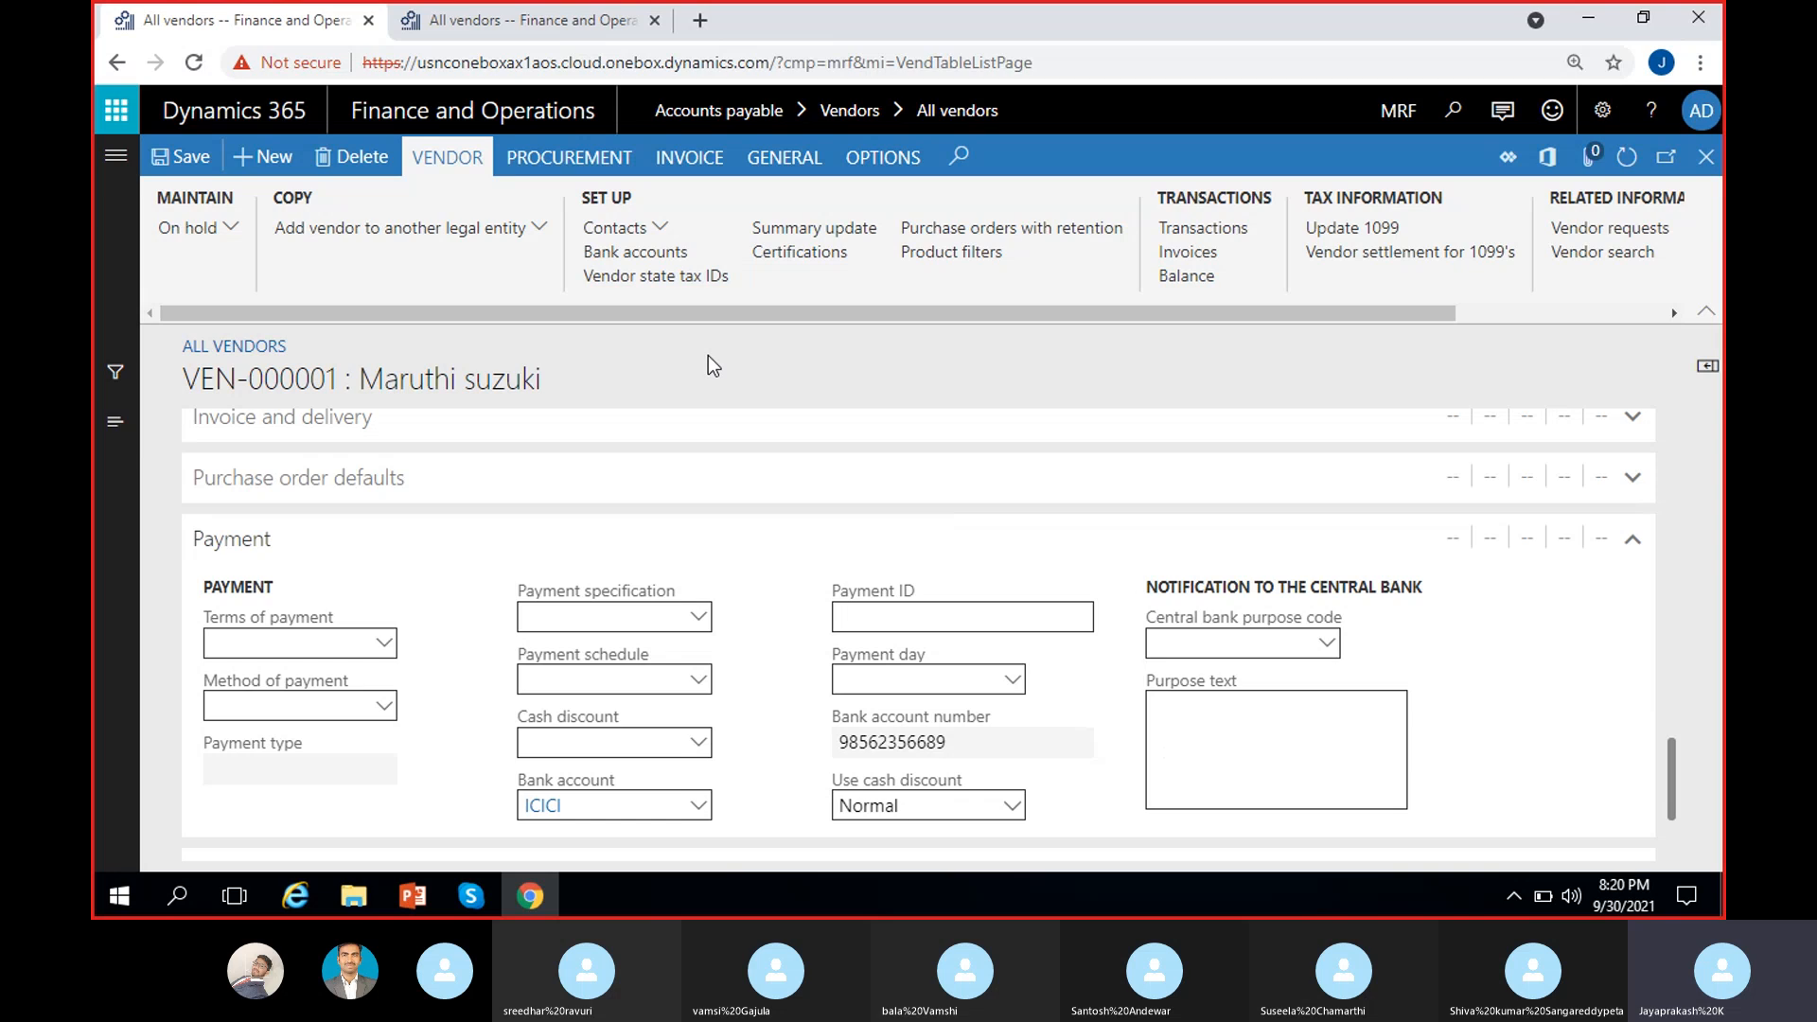
left_click(662, 231)
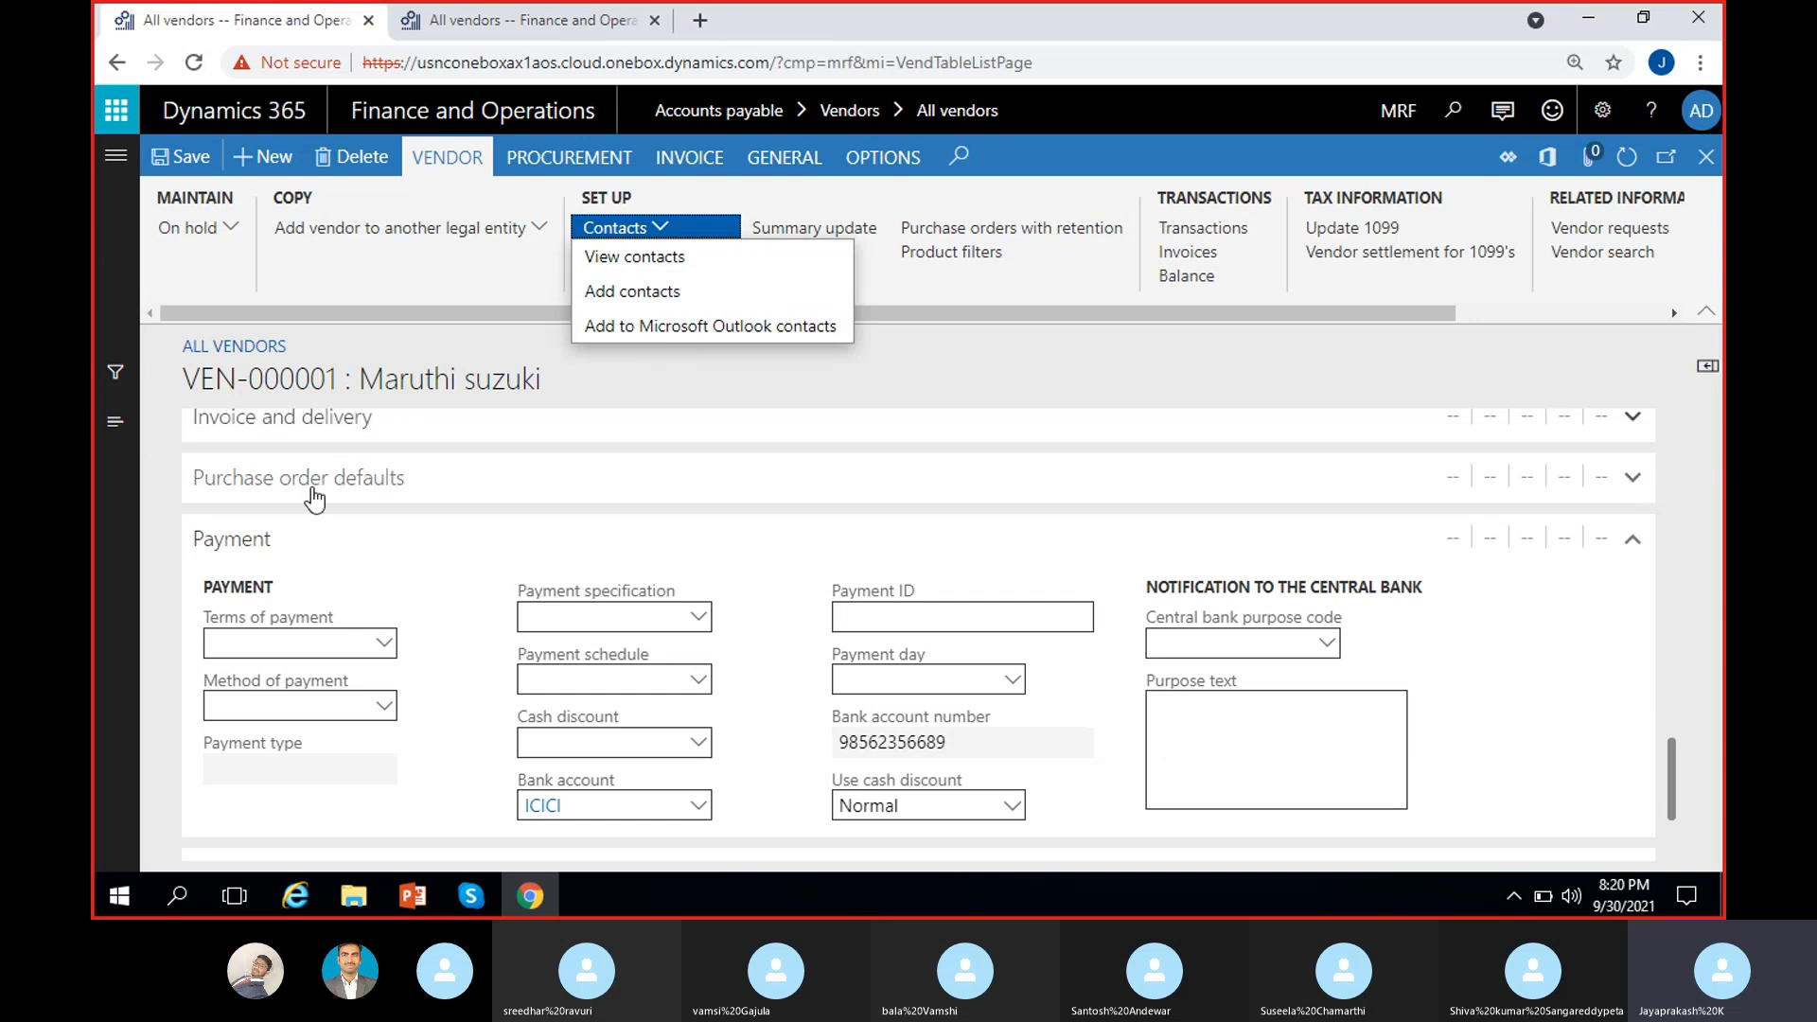
scroll(442, 539, "up", 15)
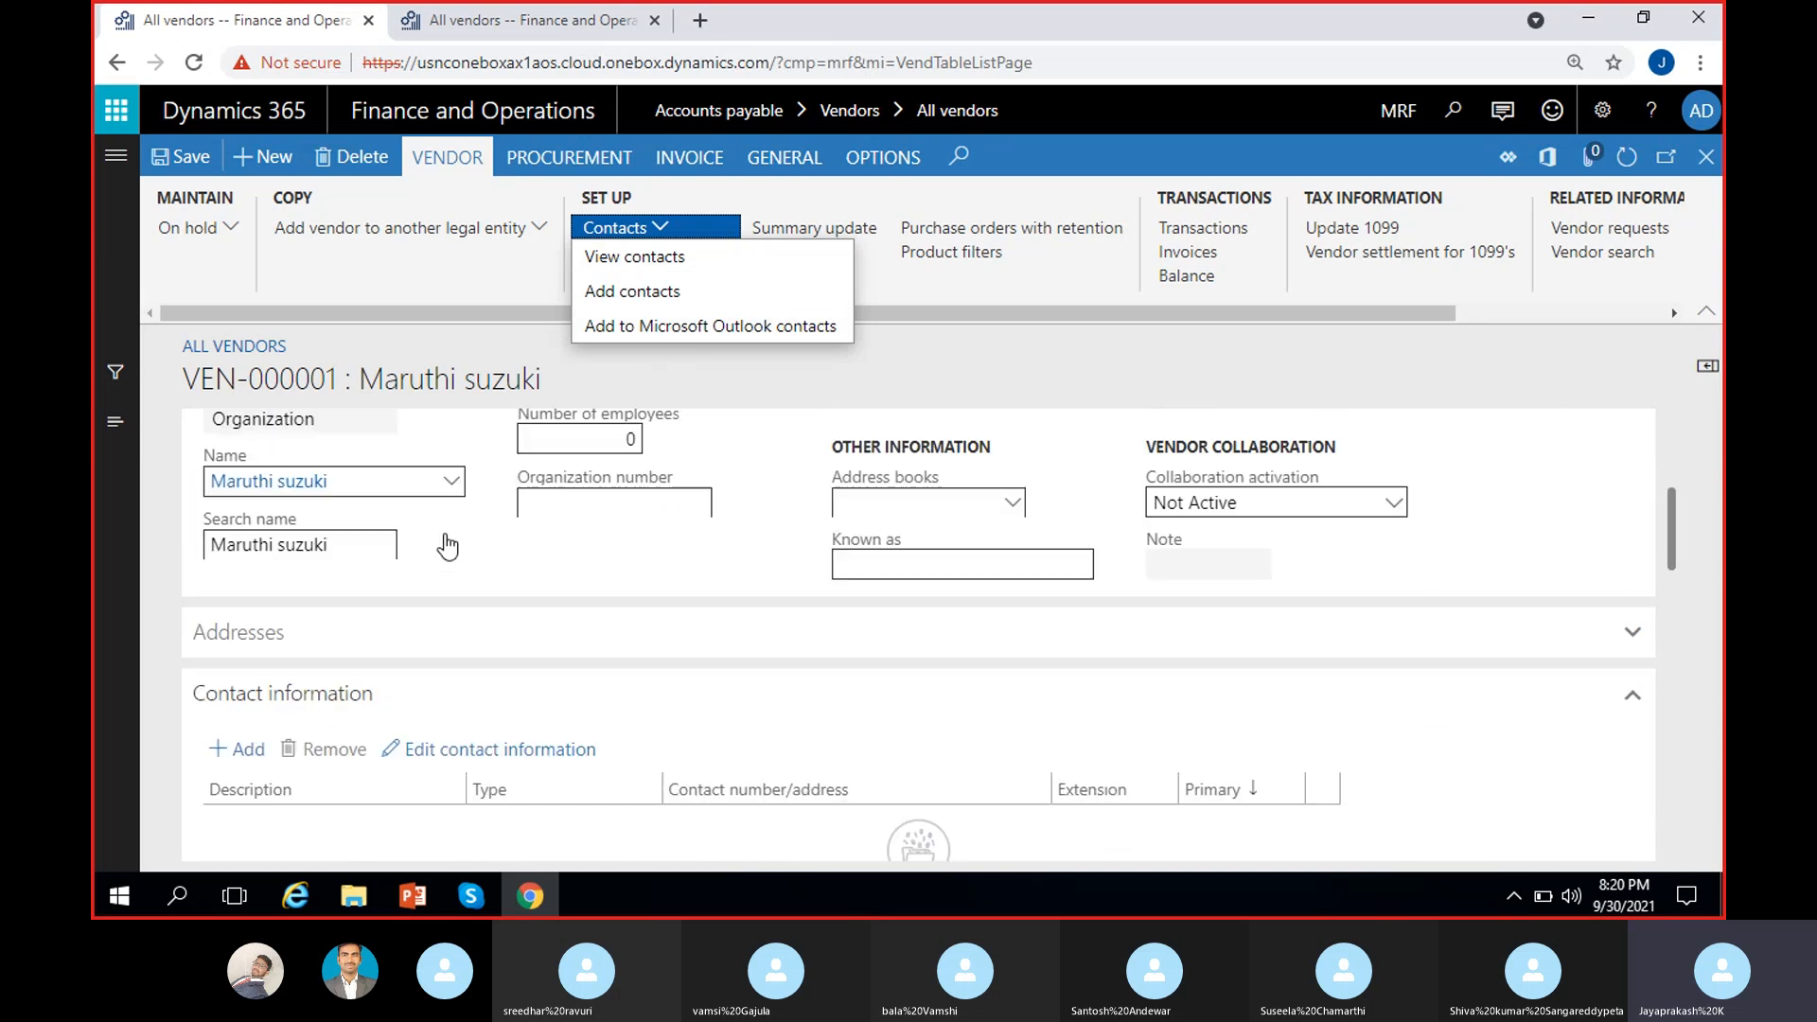
scroll(353, 616, "down", 3)
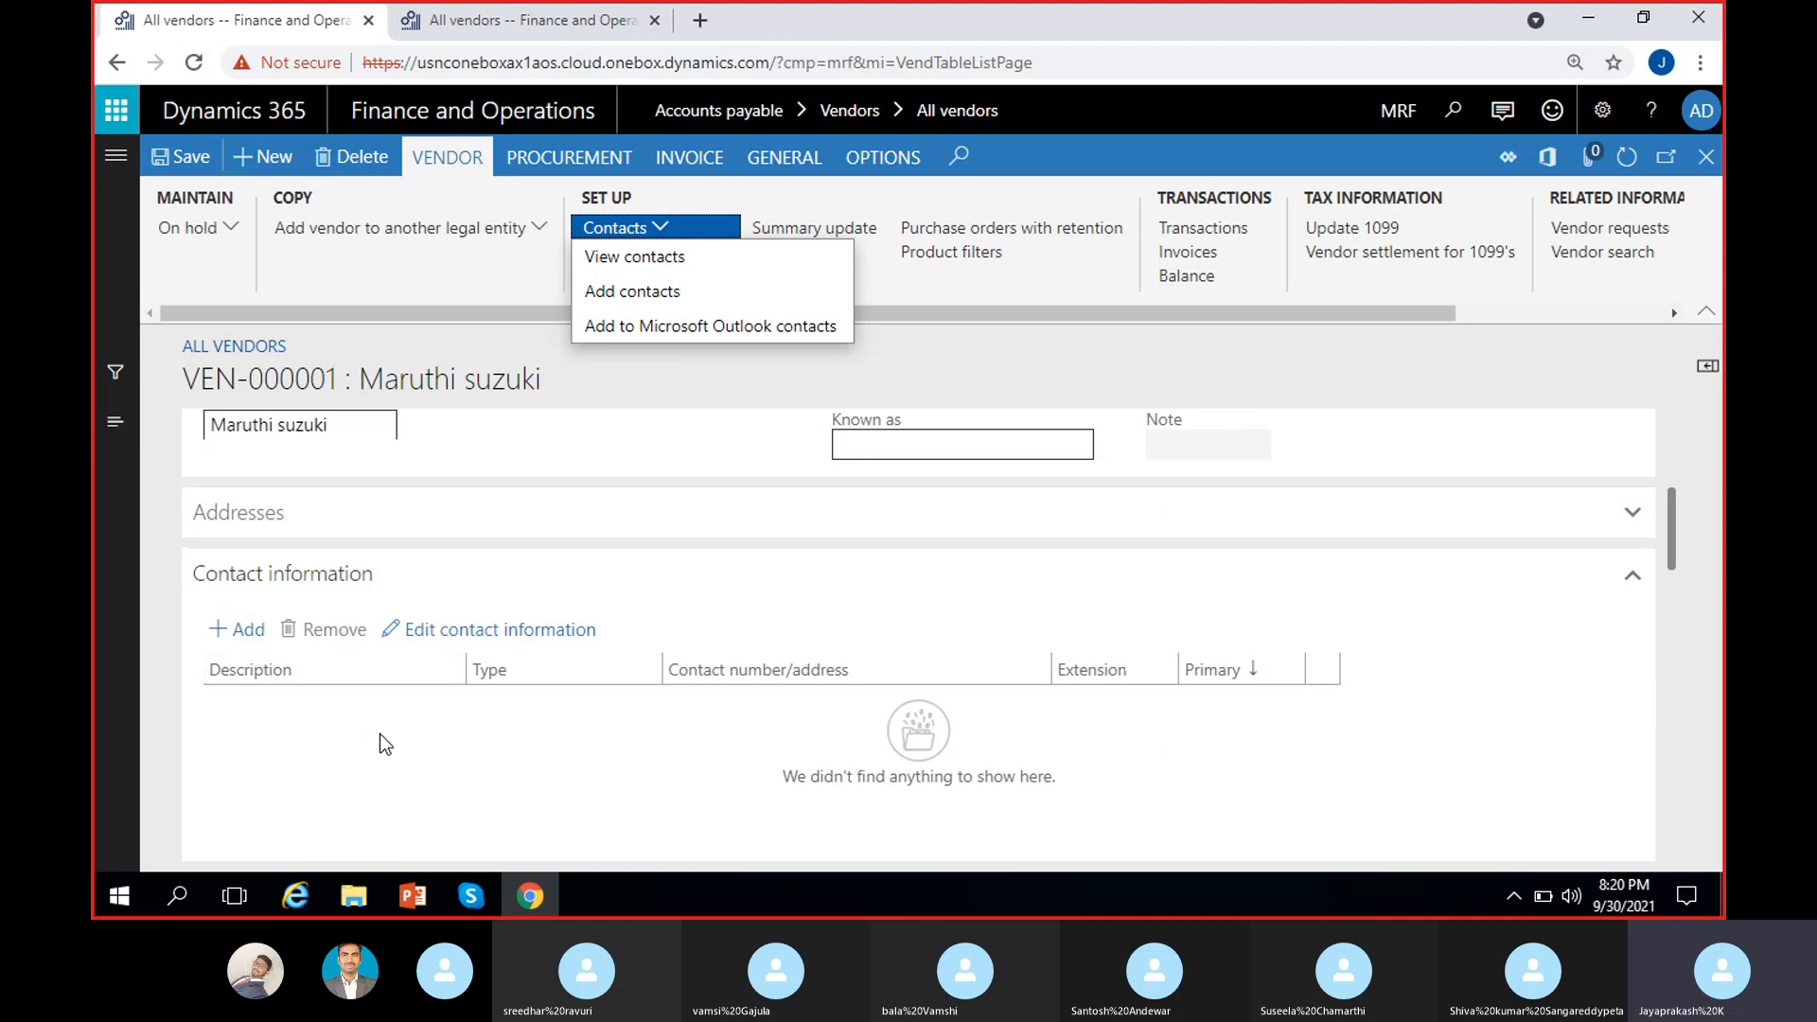
left_click(816, 371)
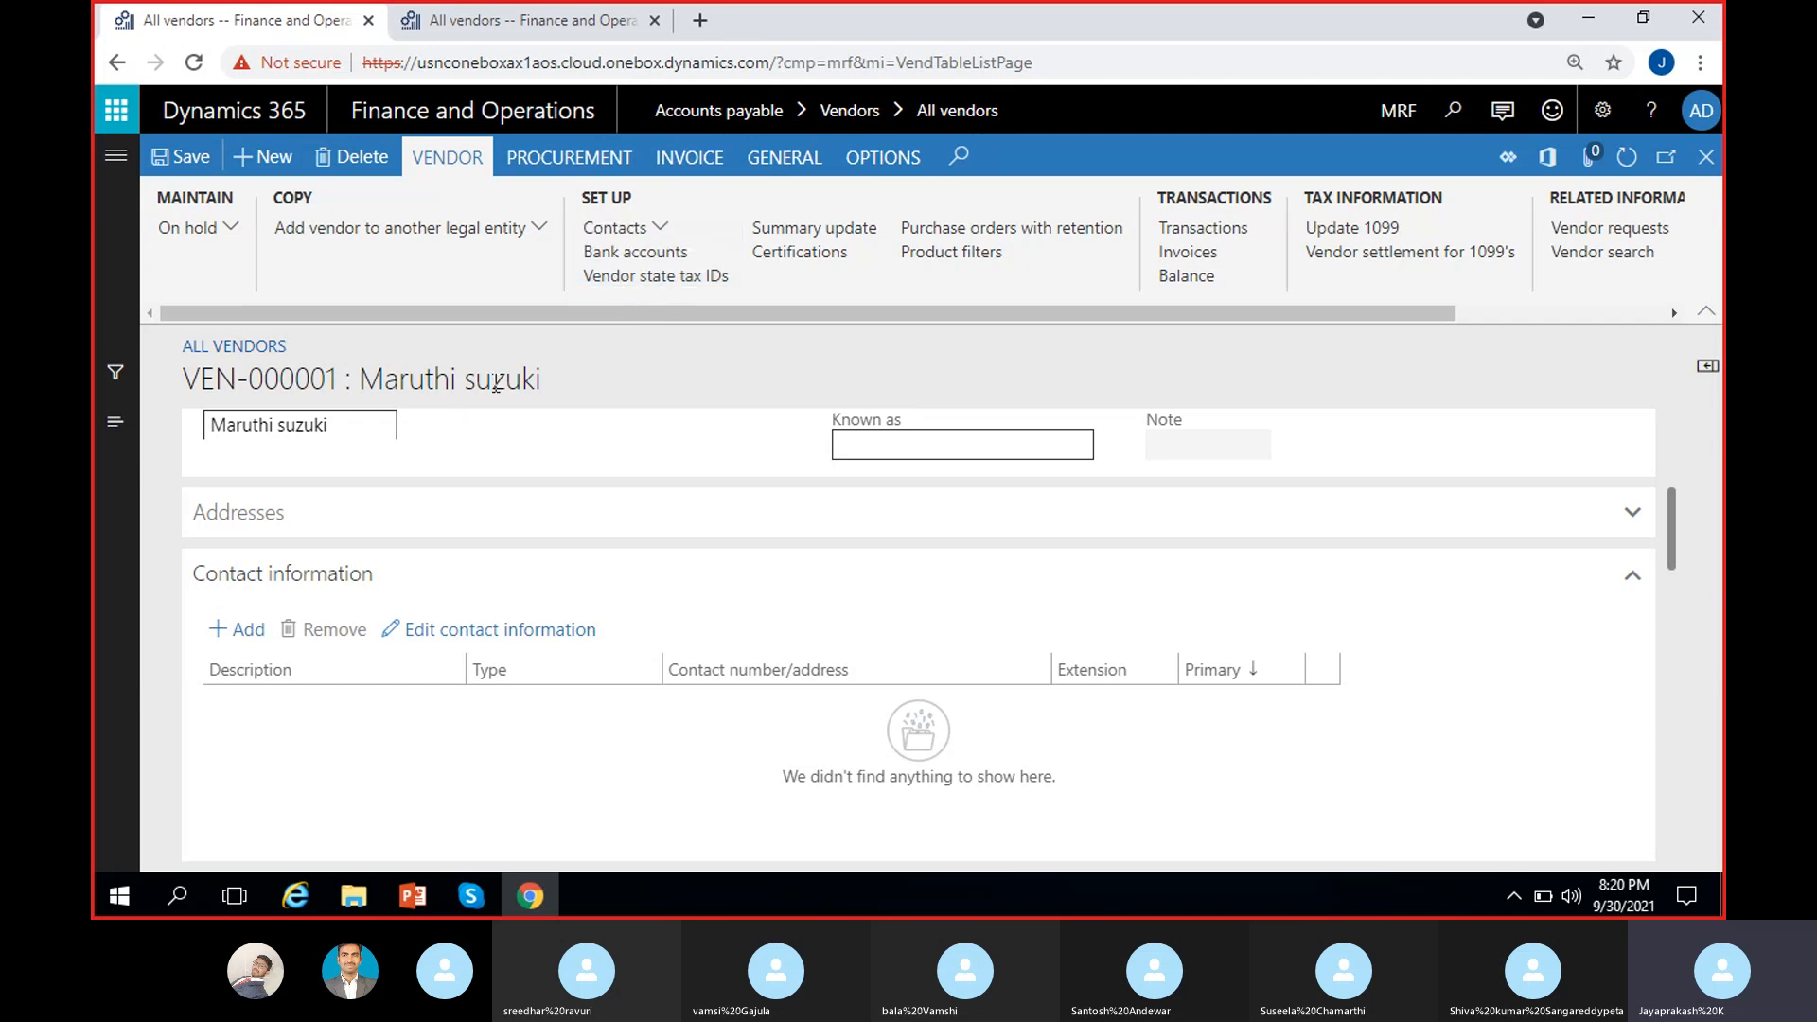
left_click(681, 281)
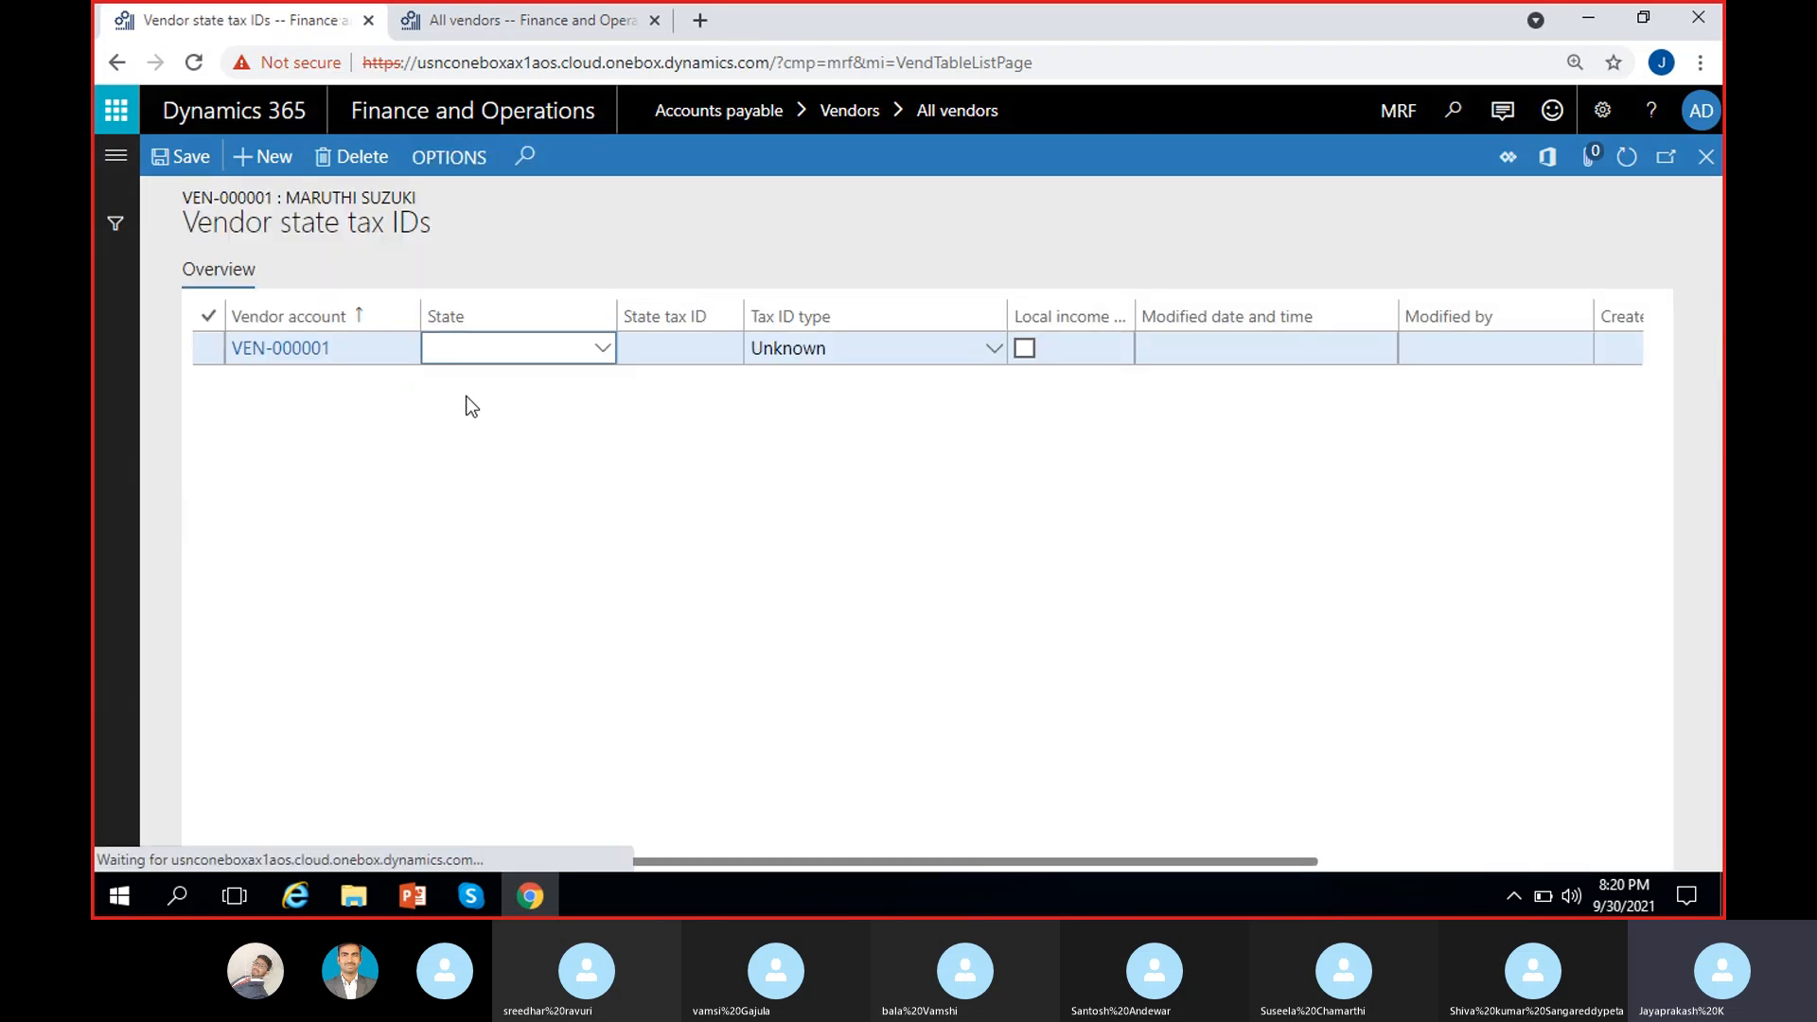
left_click(600, 350)
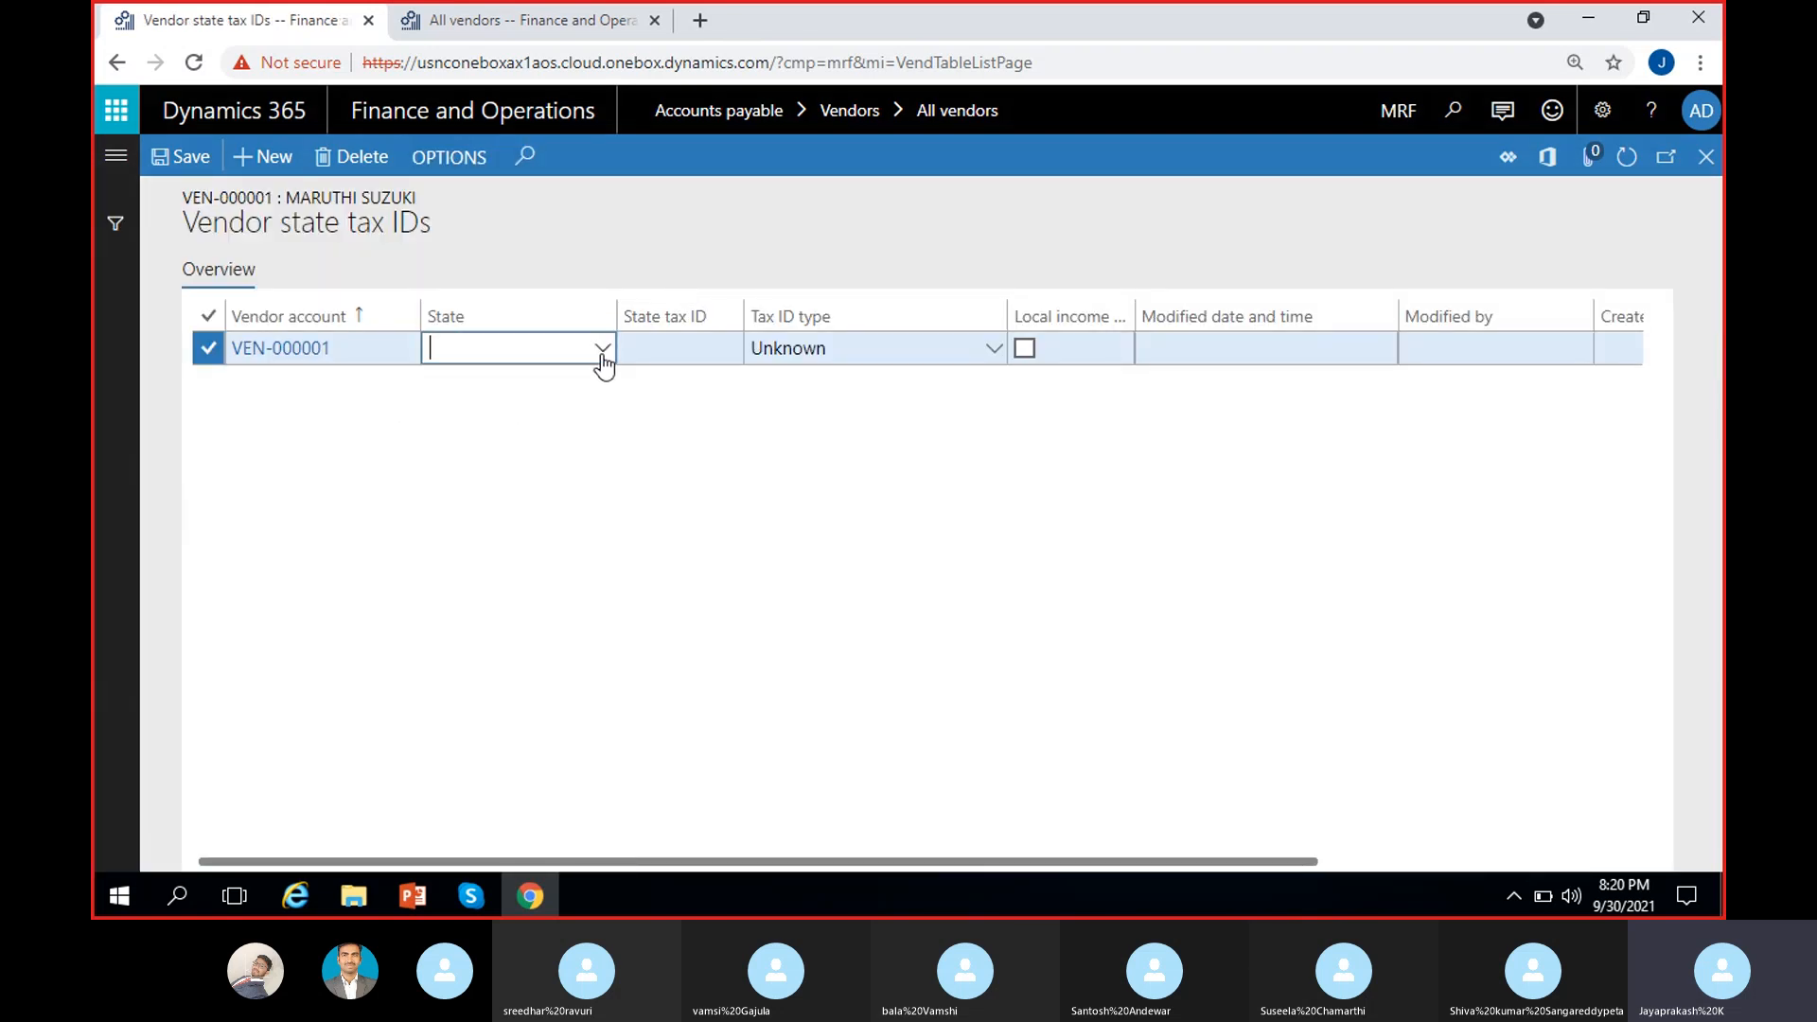
left_click(1018, 488)
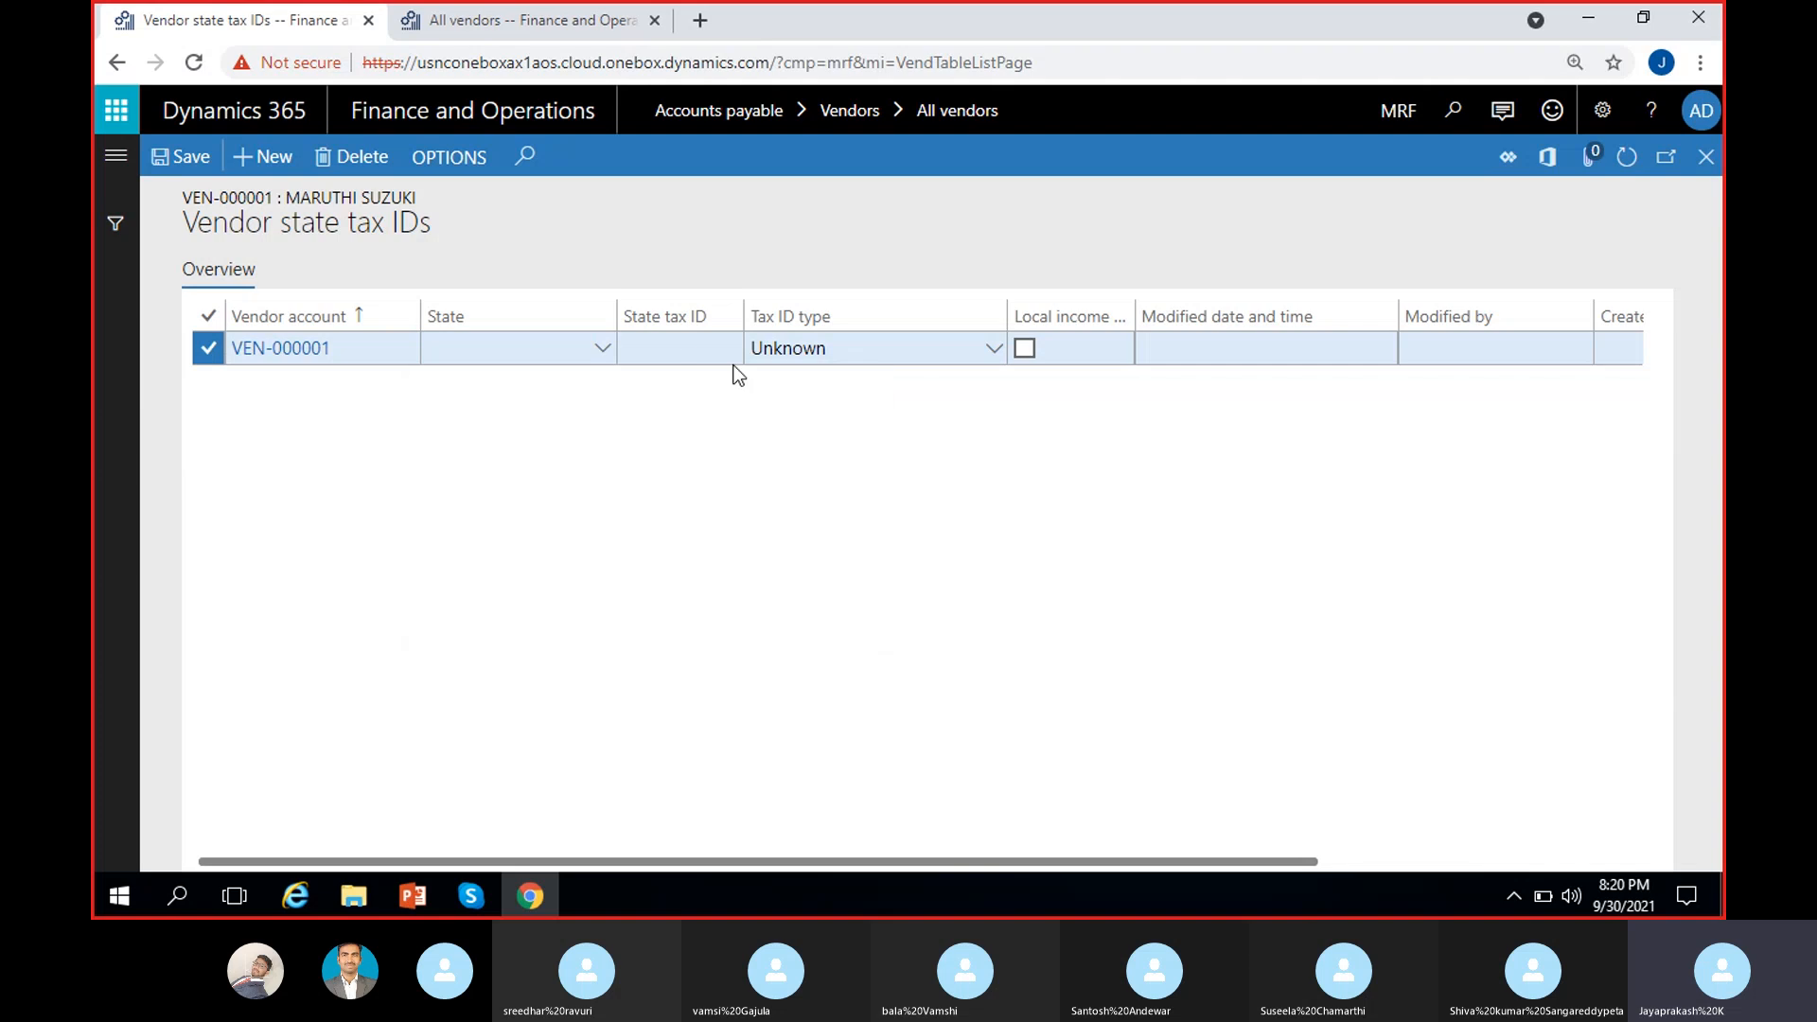
left_click(688, 345)
left_click(886, 434)
left_click(1281, 345)
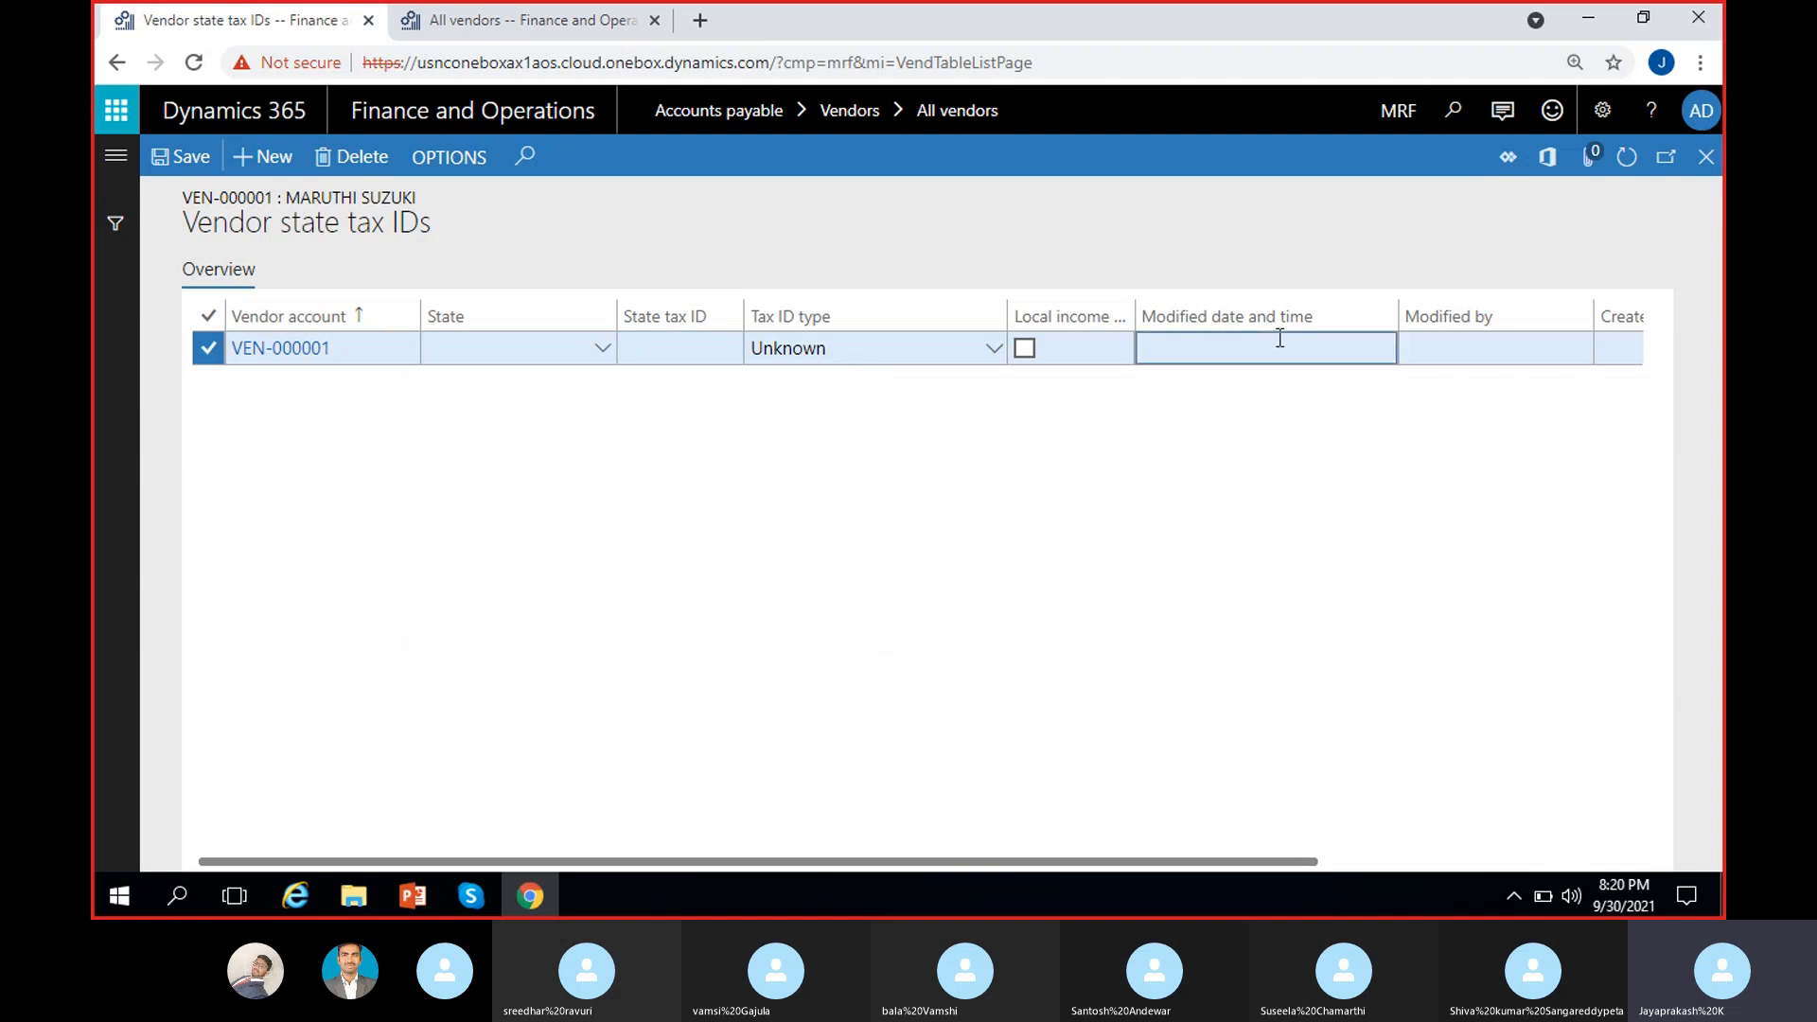
scroll(489, 502, "left", 4)
Step: Close the Vendor state tax IDs form and open Registration IDs for VEN-000001
left_click(1706, 156)
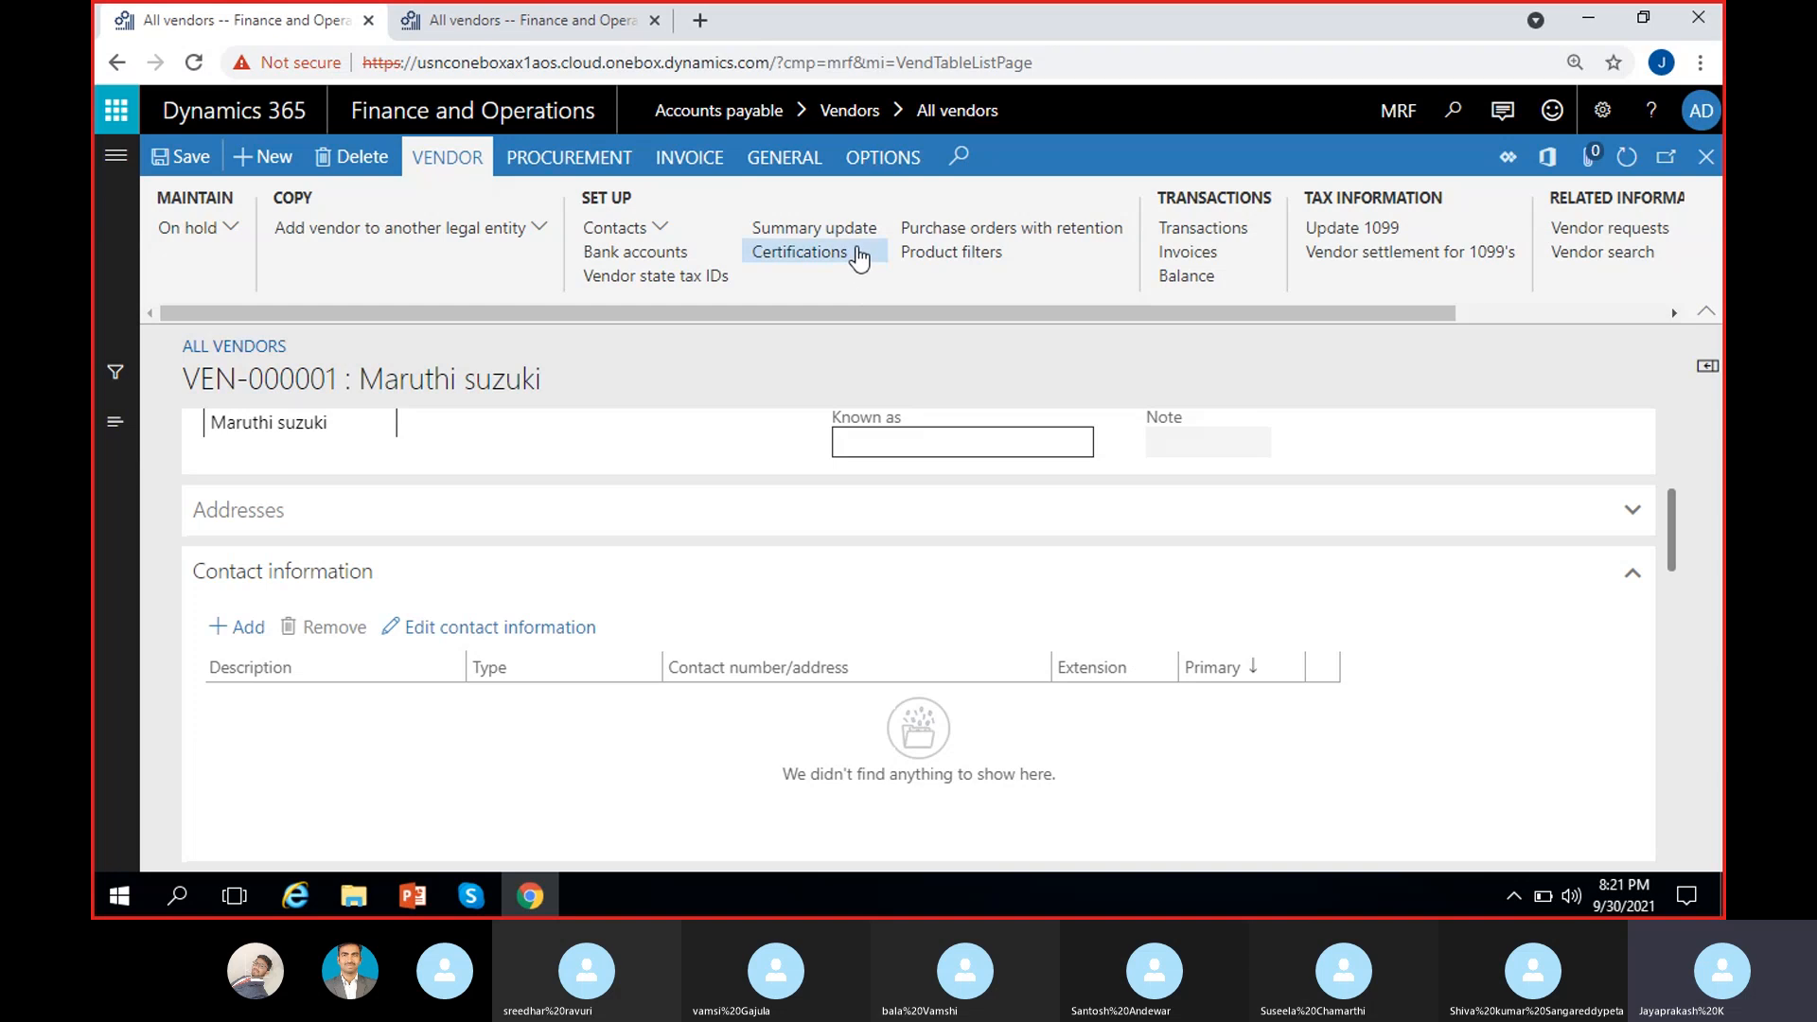
left_click_drag(904, 314, 962, 314)
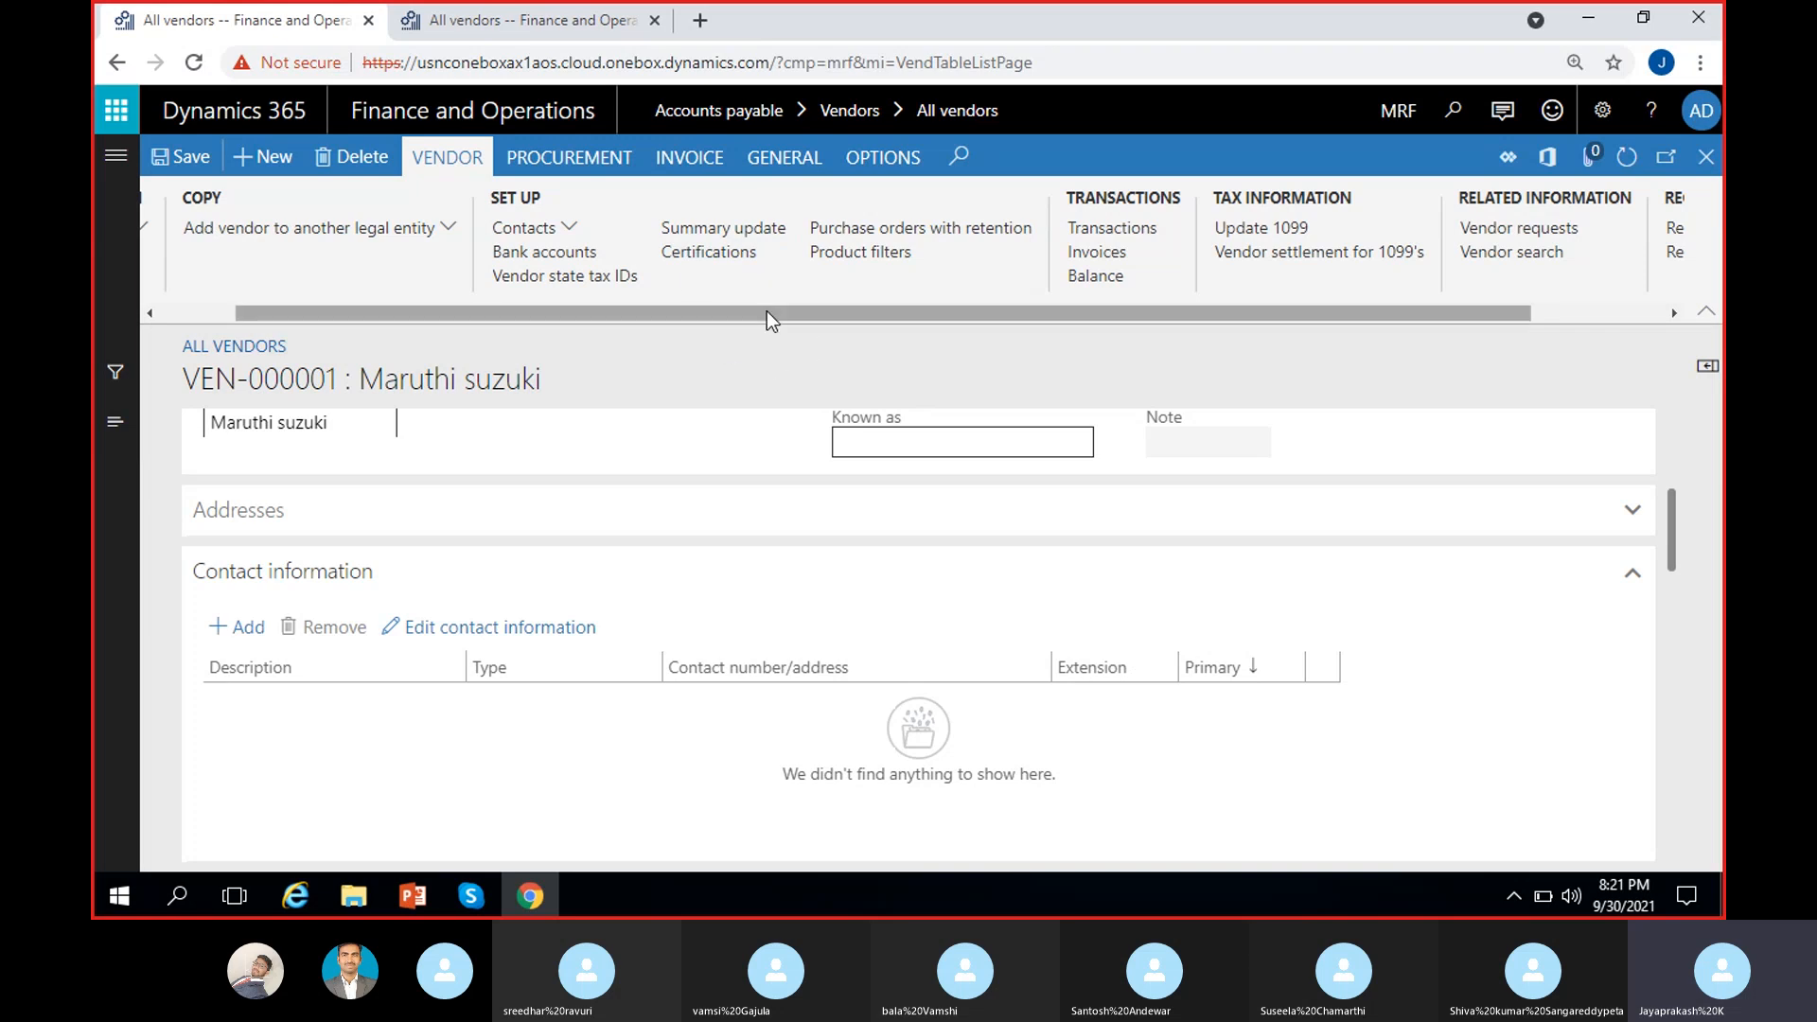
left_click_drag(766, 310, 930, 314)
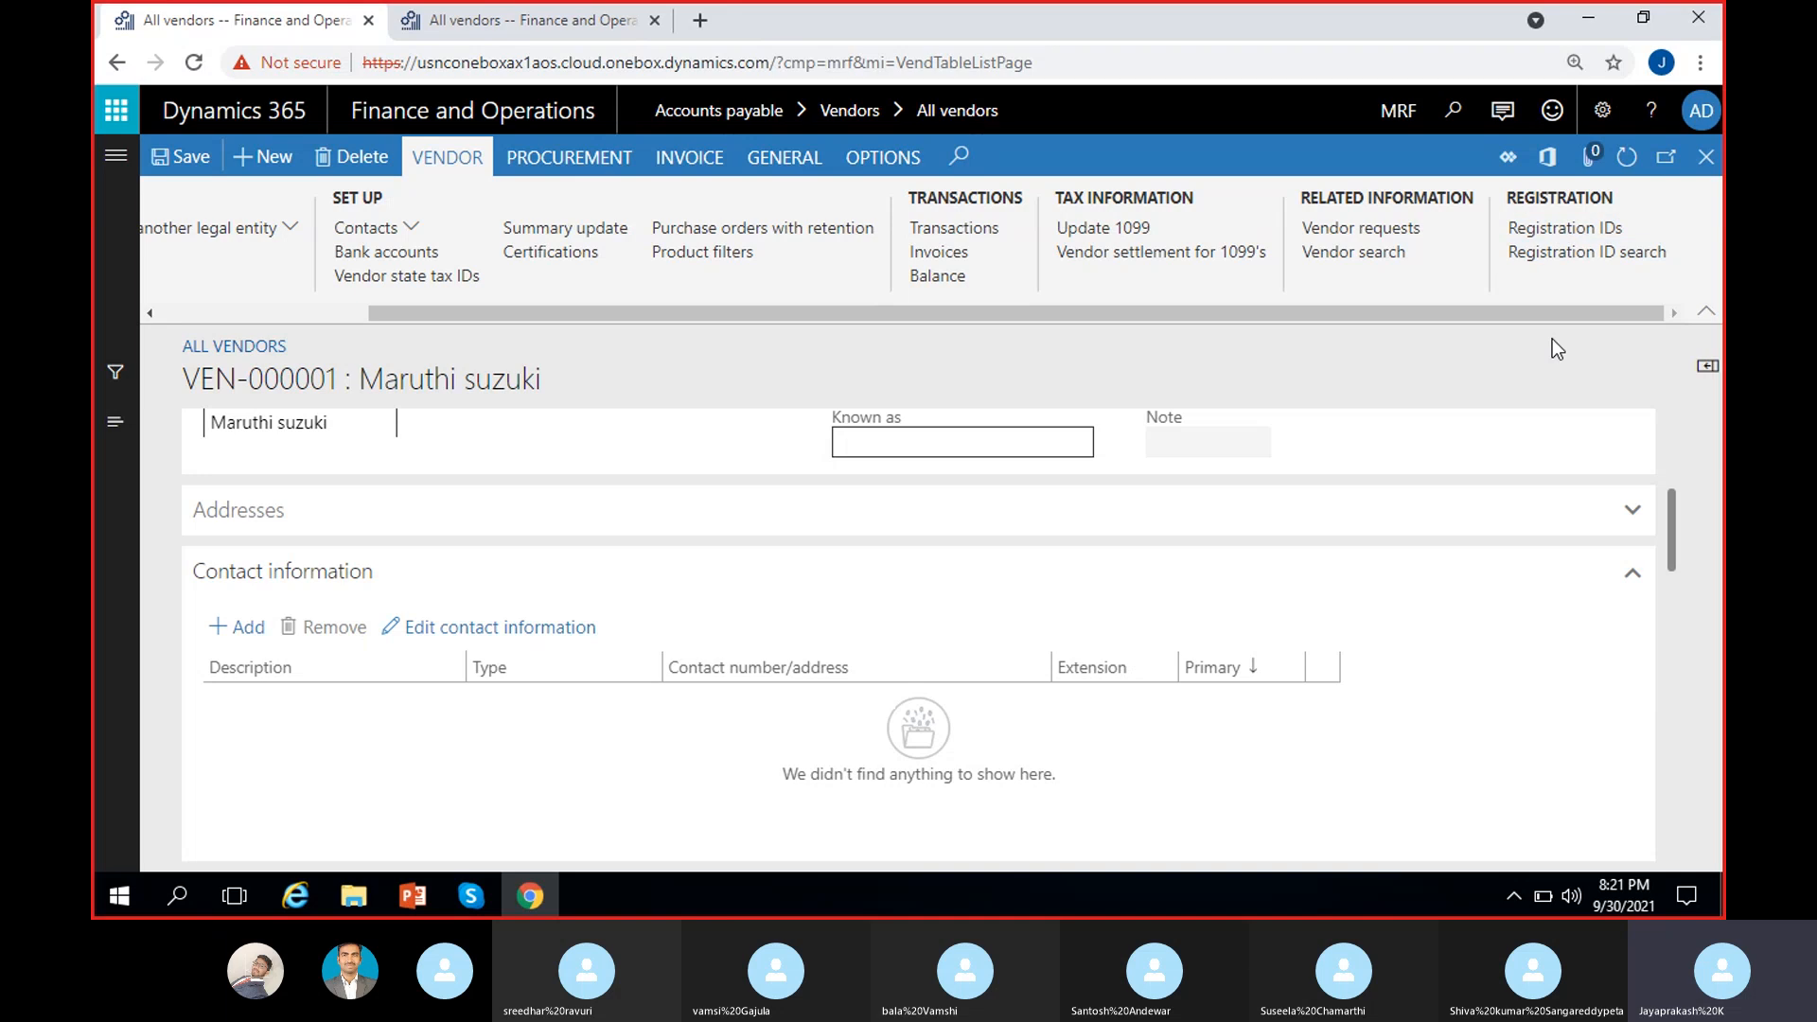
left_click(1547, 232)
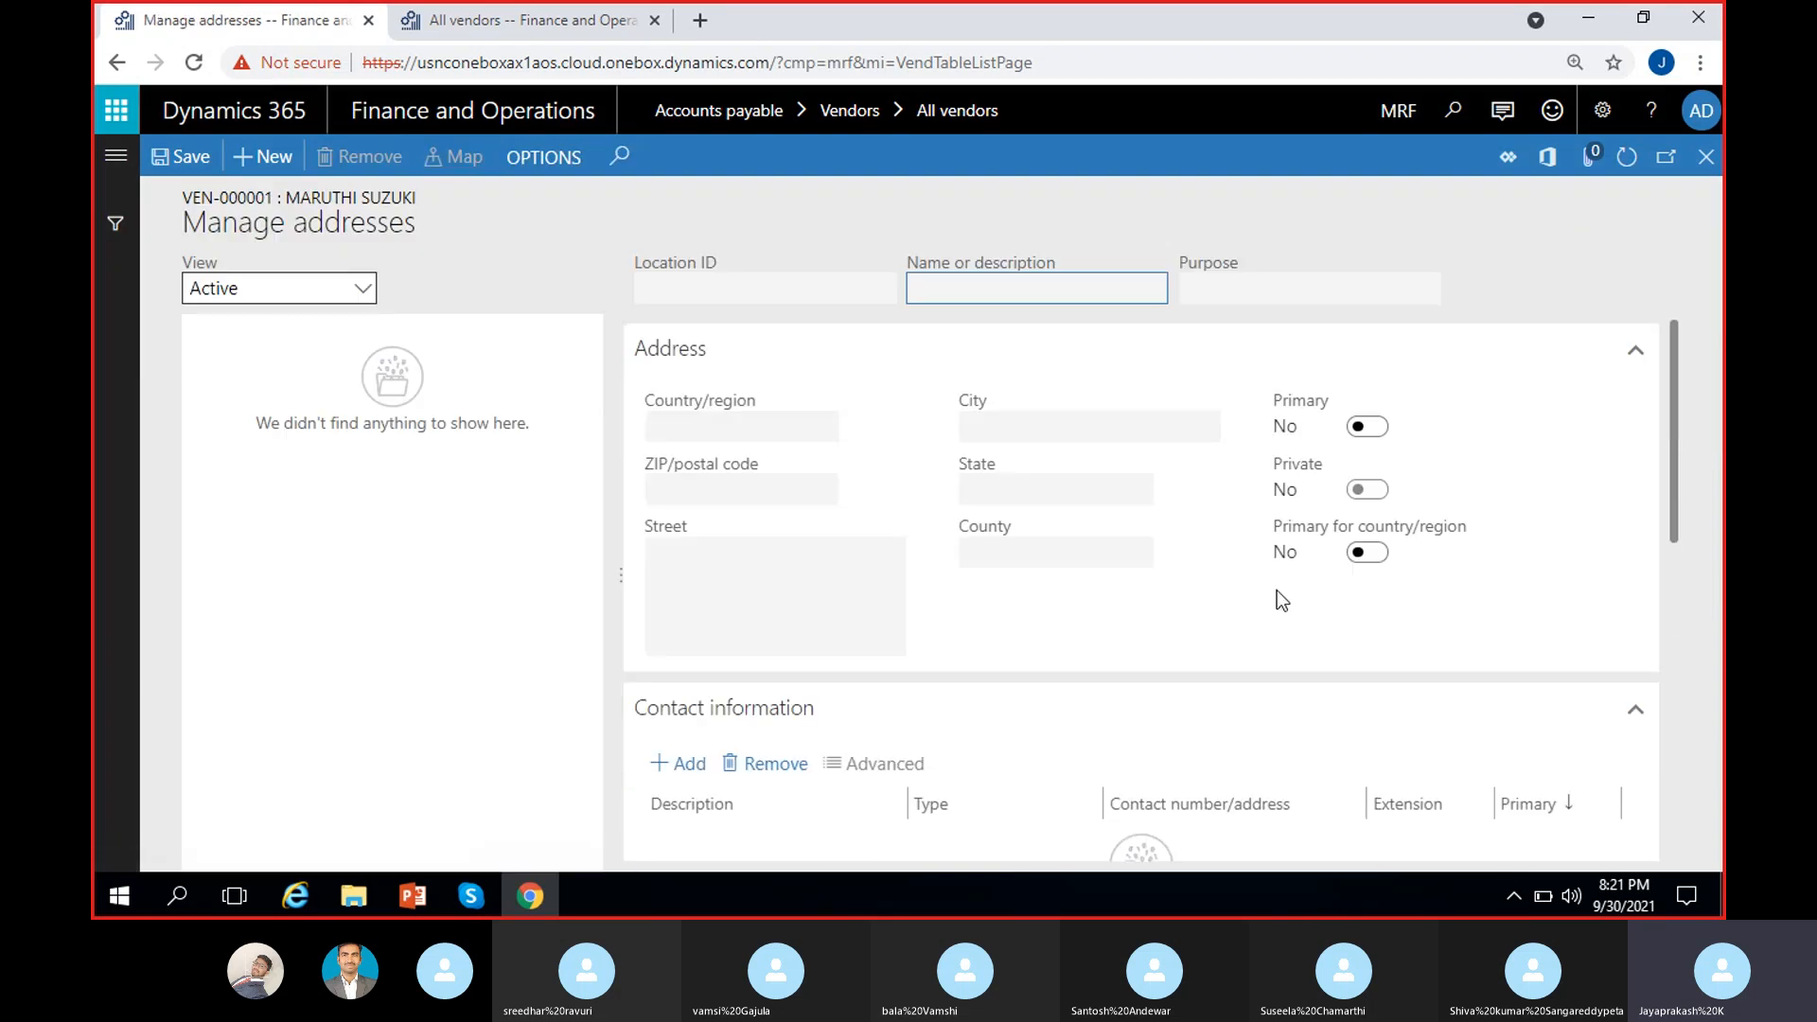
Step: Create a new USA Business address (location 000008924) for Maruthi suzuki and expand its General details
left_click(246, 158)
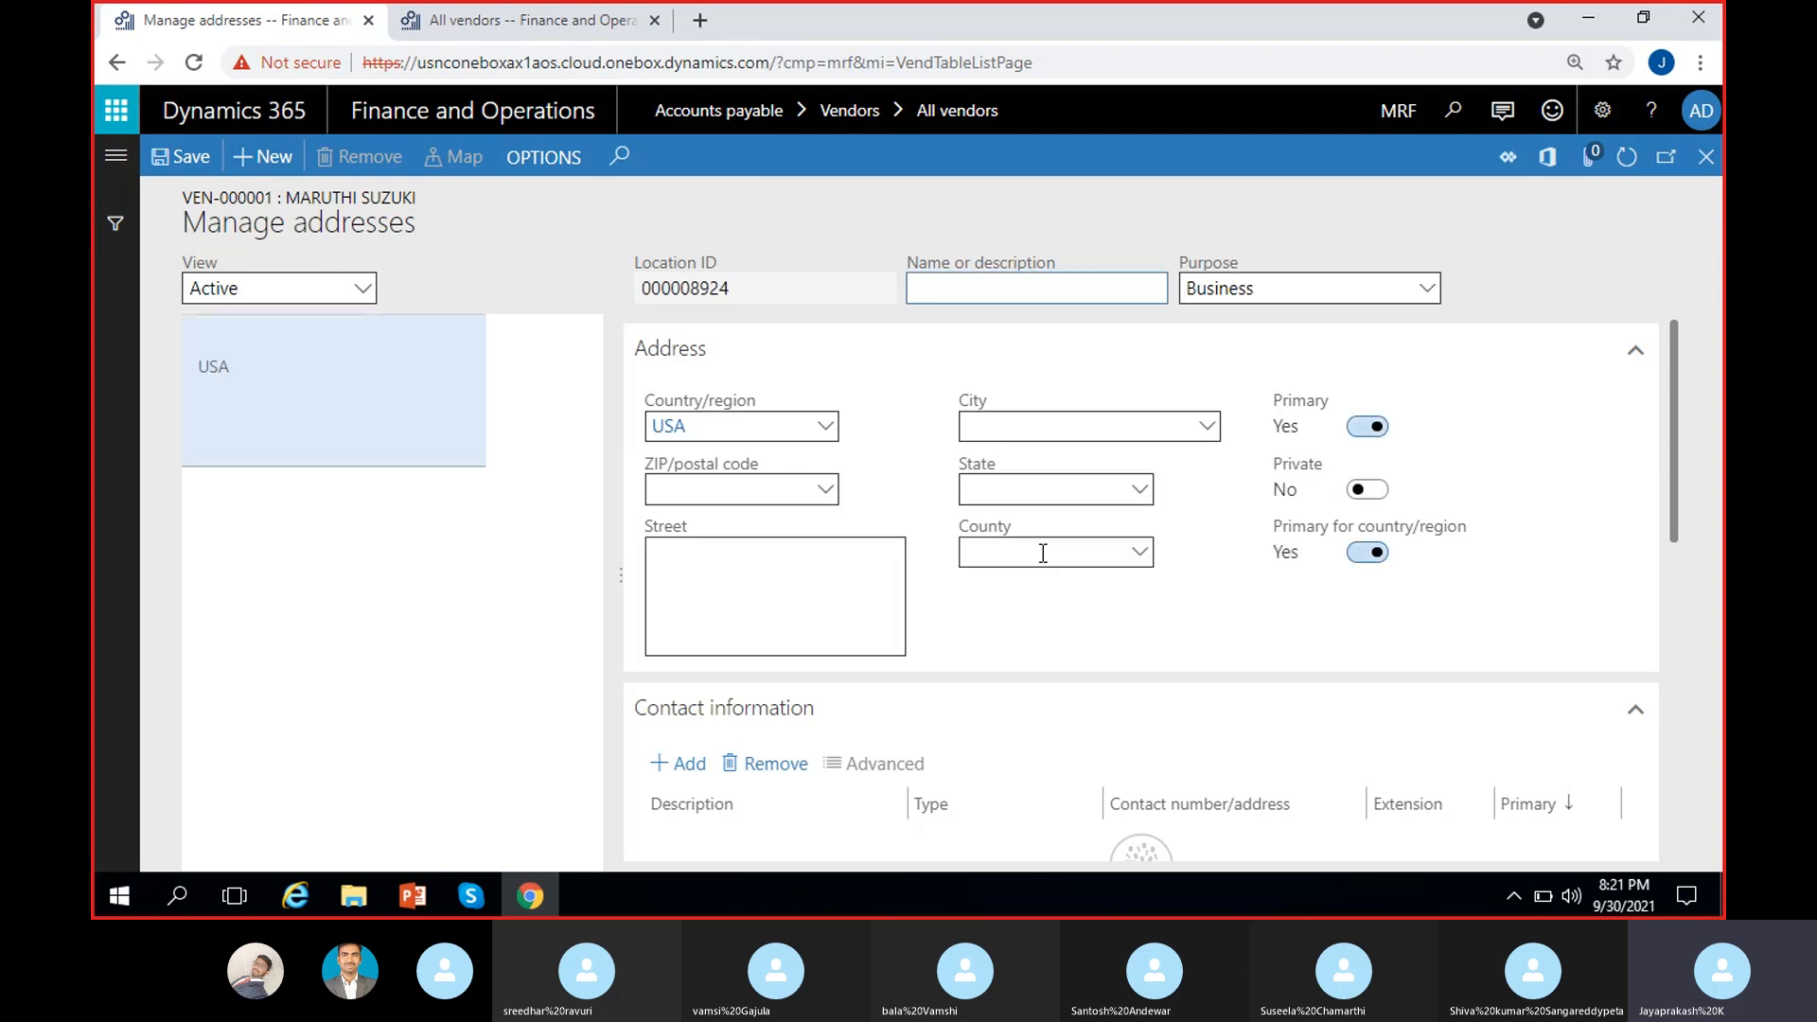
scroll(1042, 565, "down", 4)
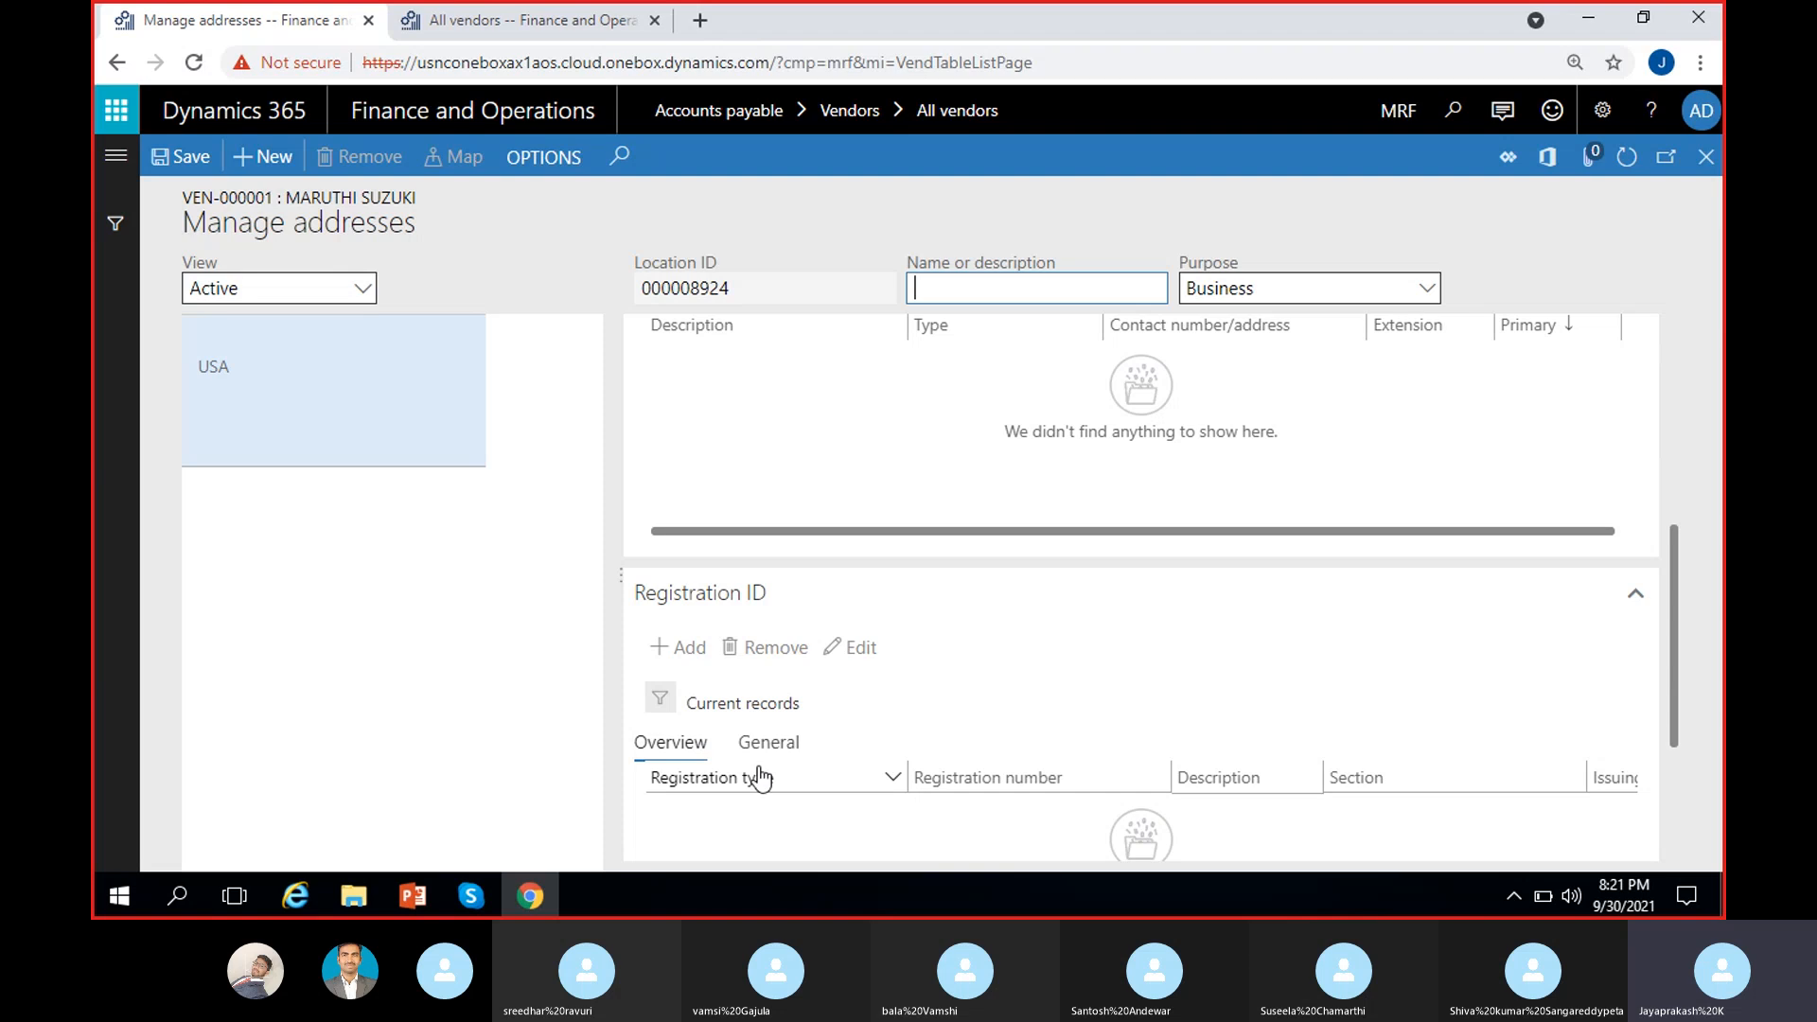
scroll(700, 629, "down", 2)
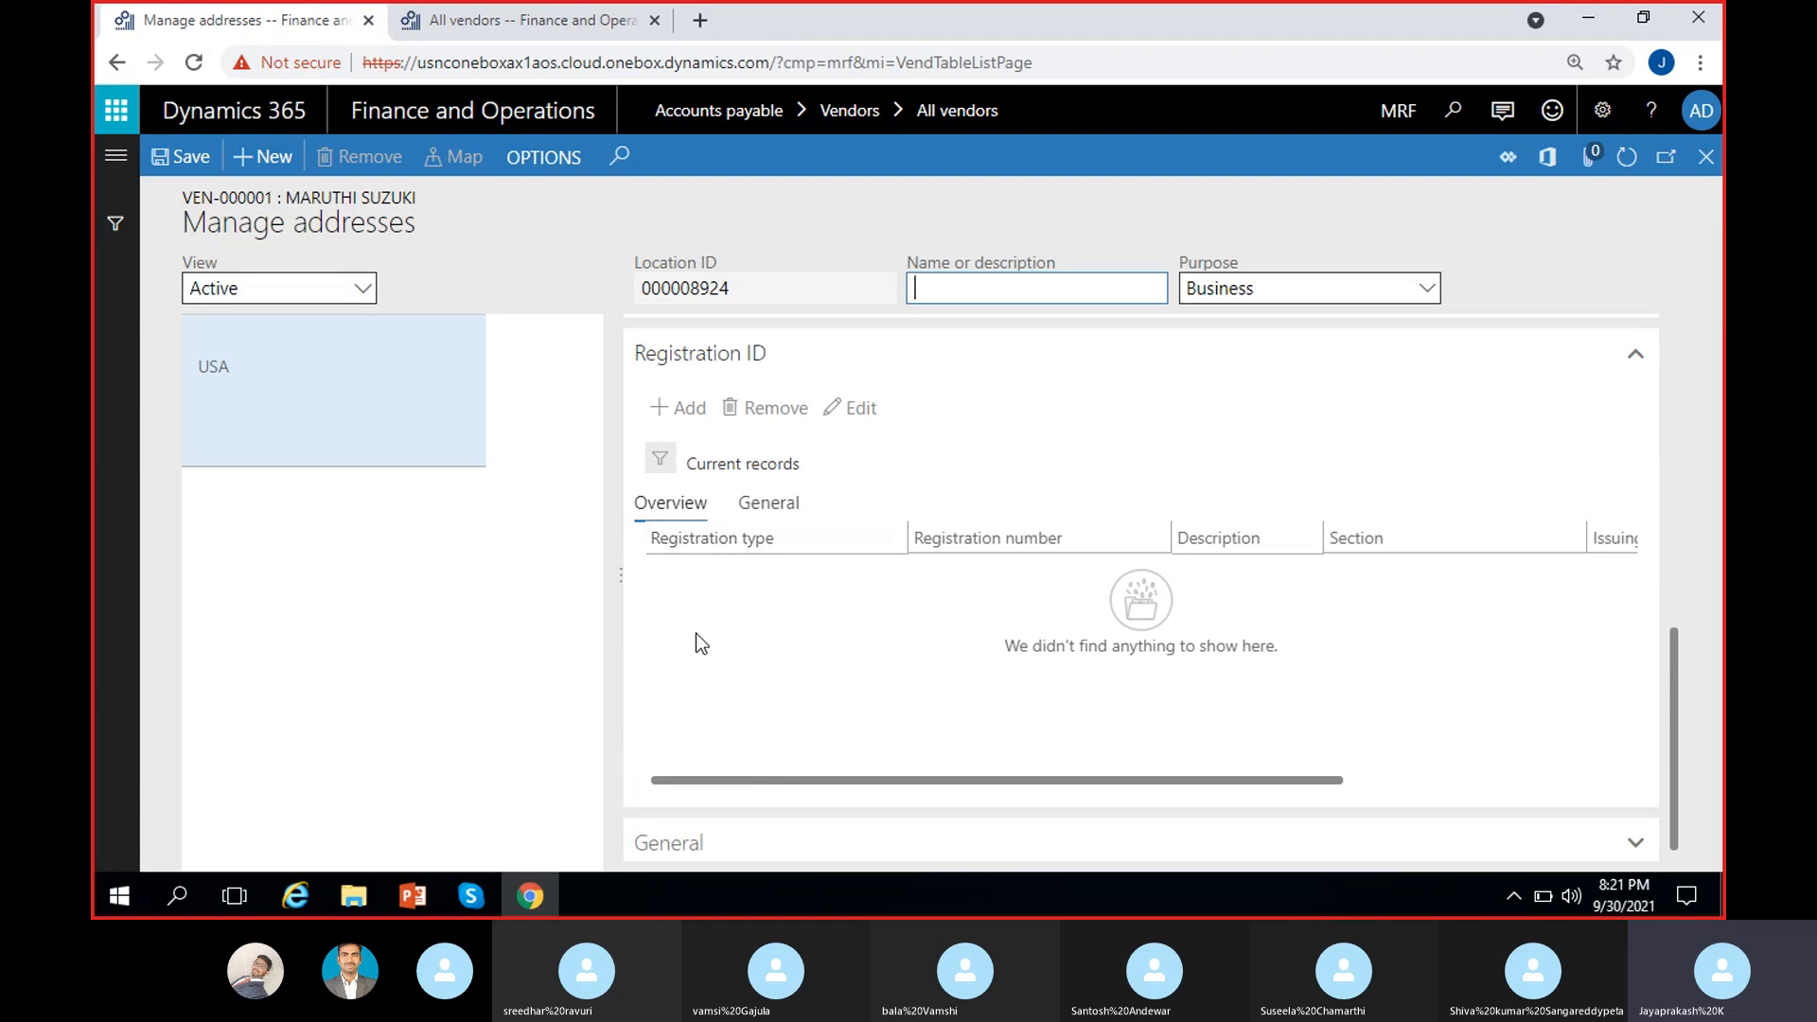
scroll(738, 696, "right", 3)
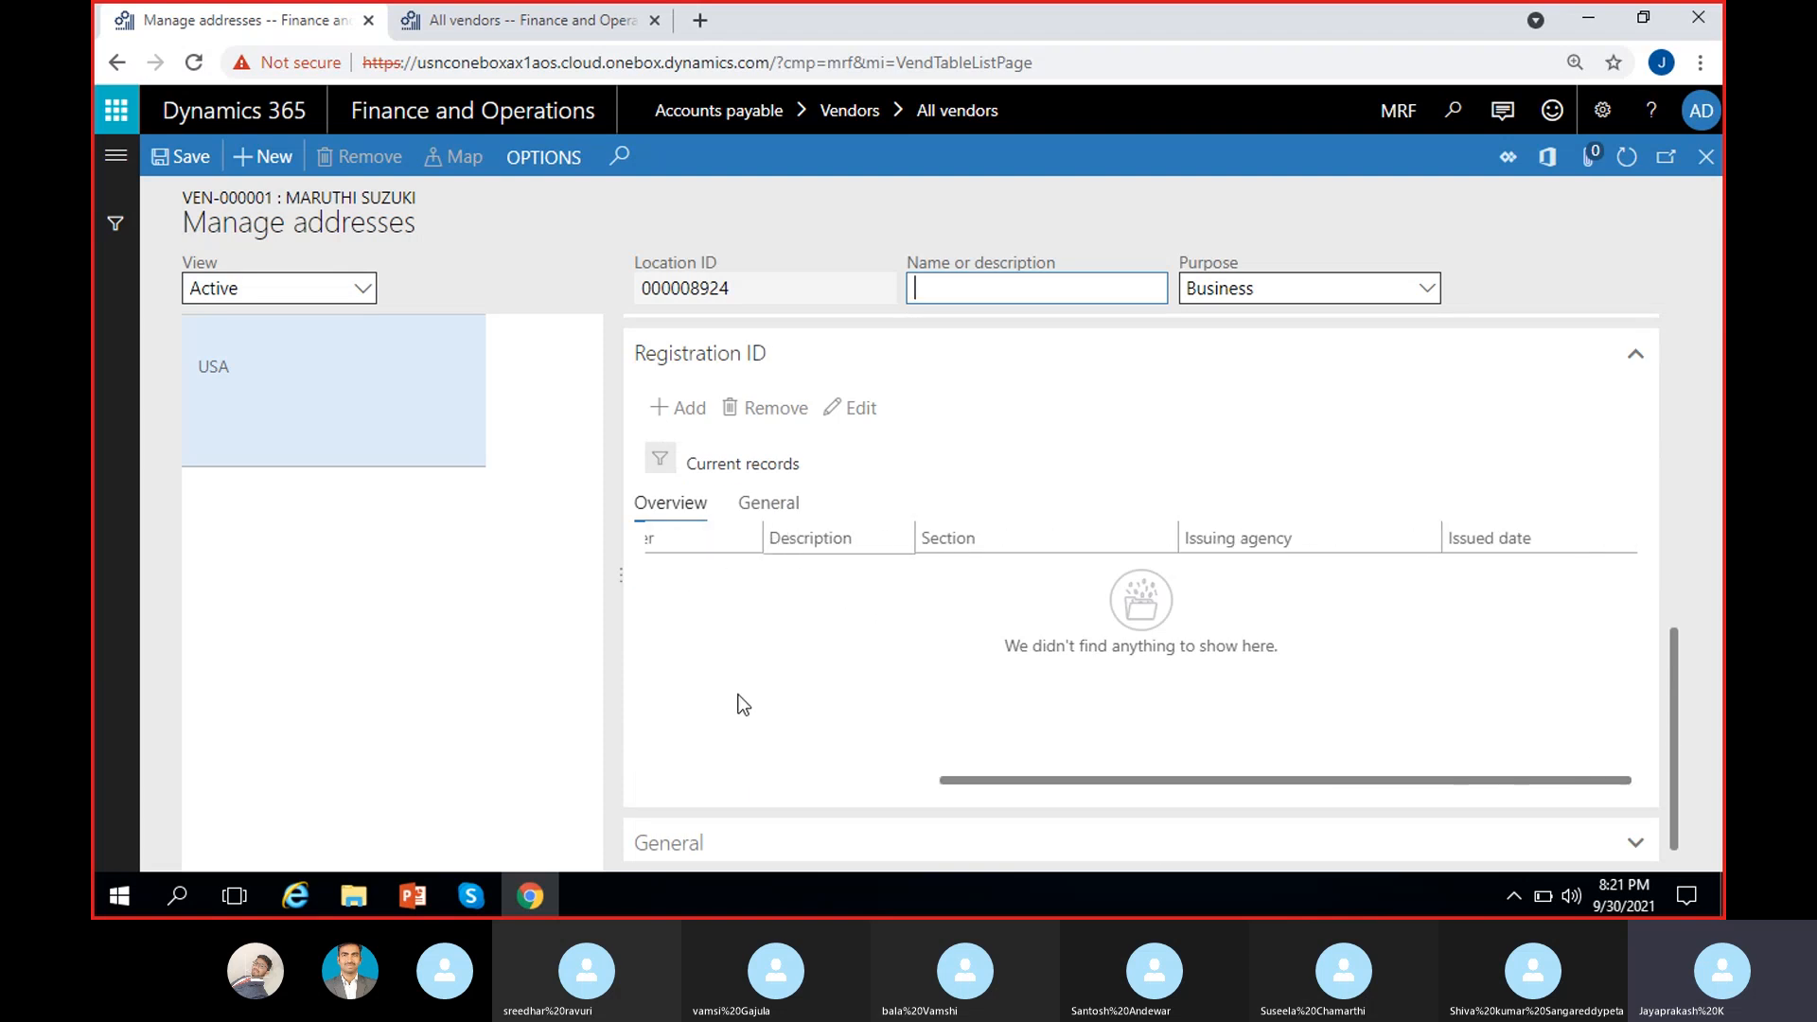
scroll(738, 696, "left", 3)
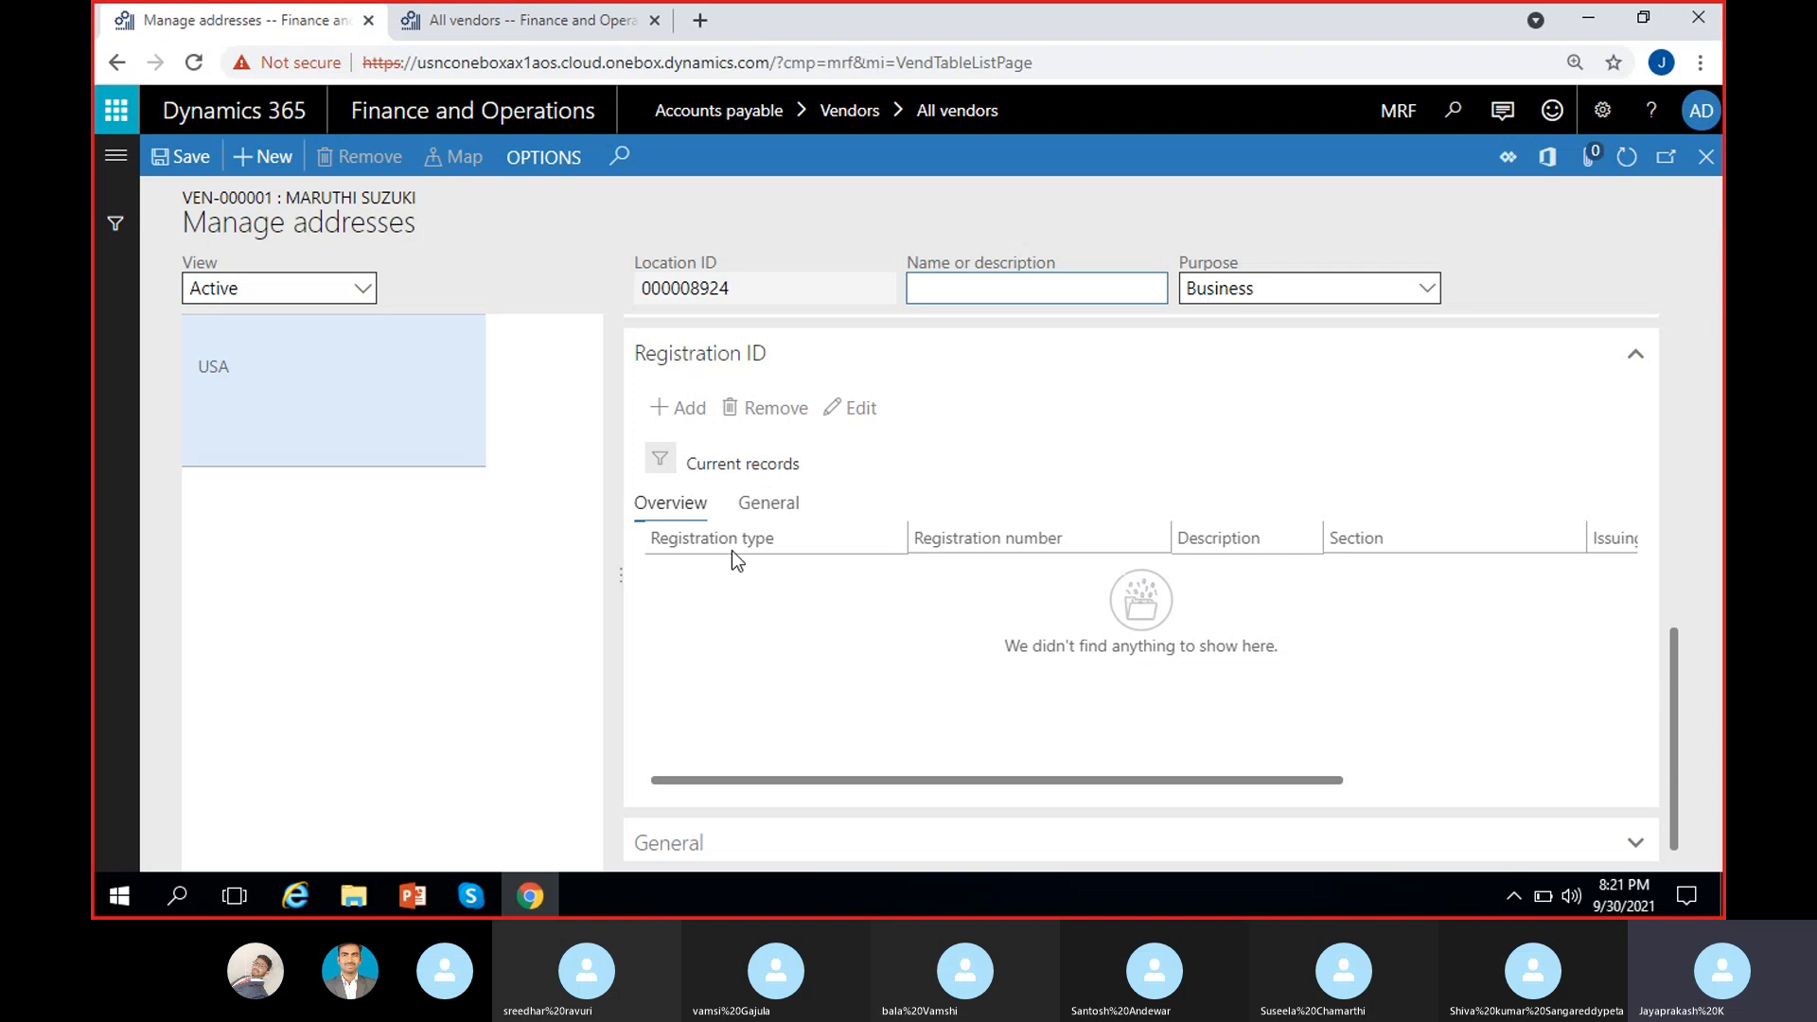
left_click(793, 845)
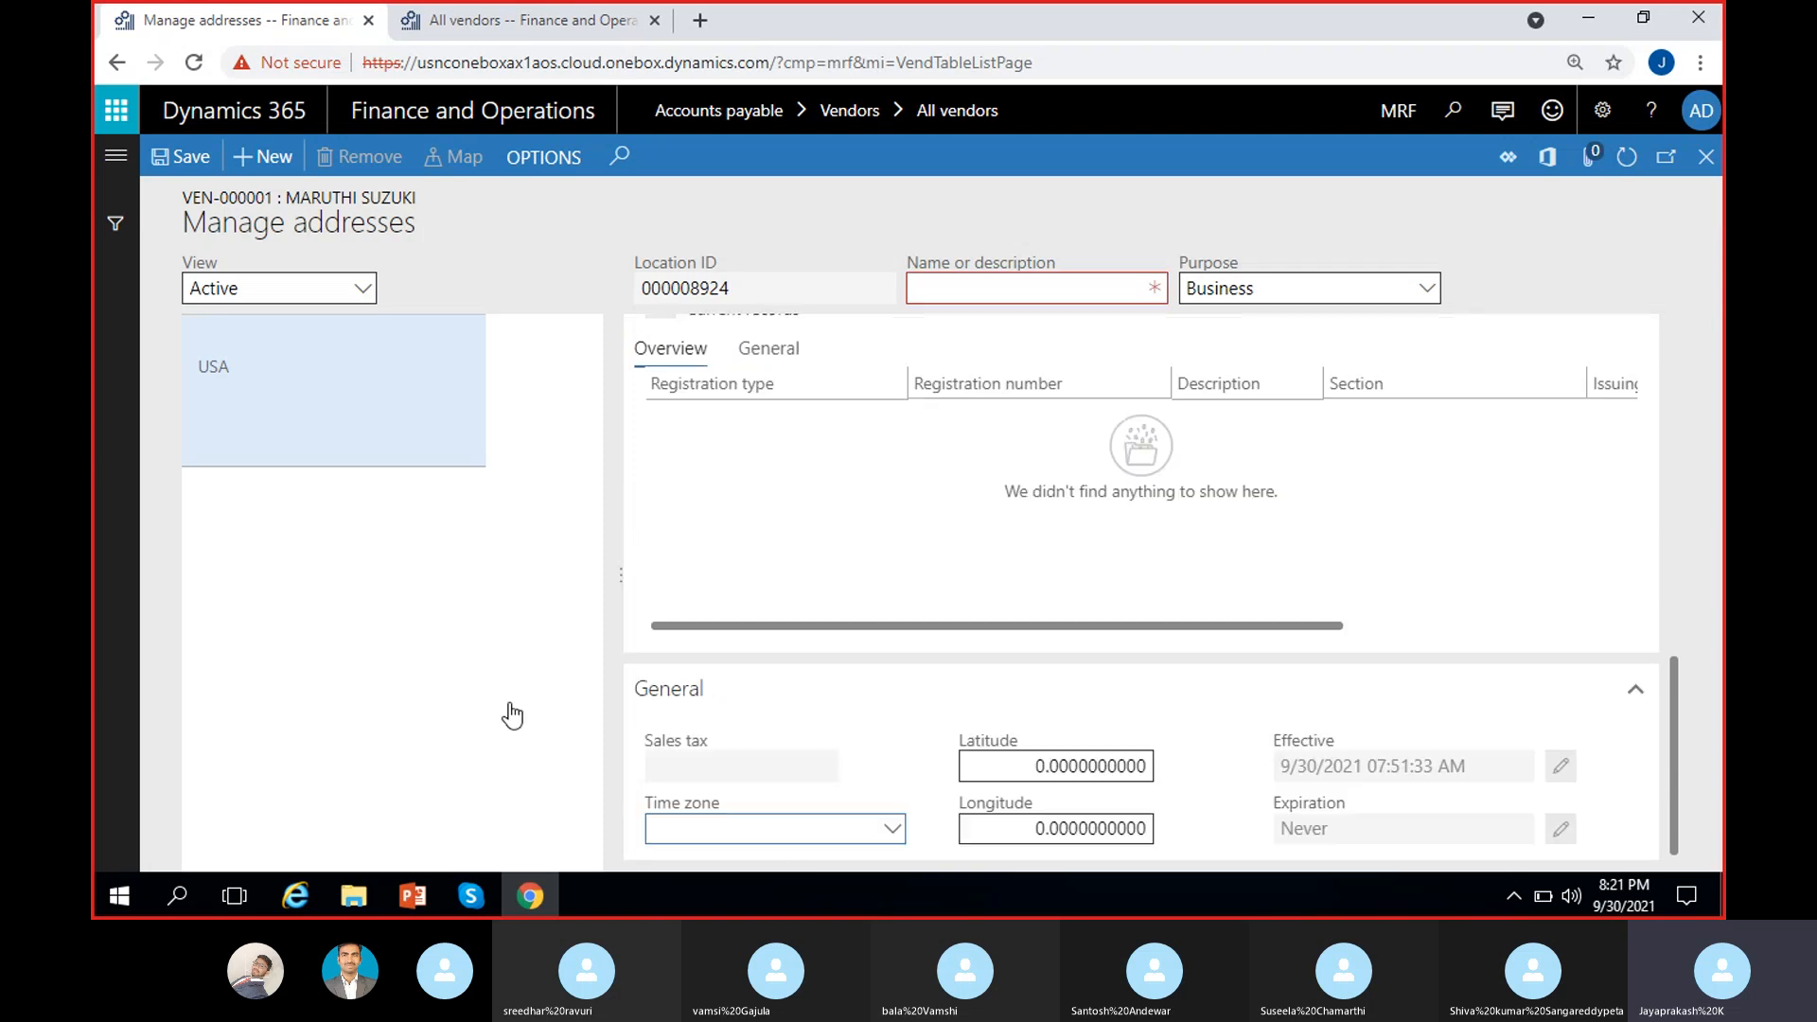
scroll(685, 637, "up", 10)
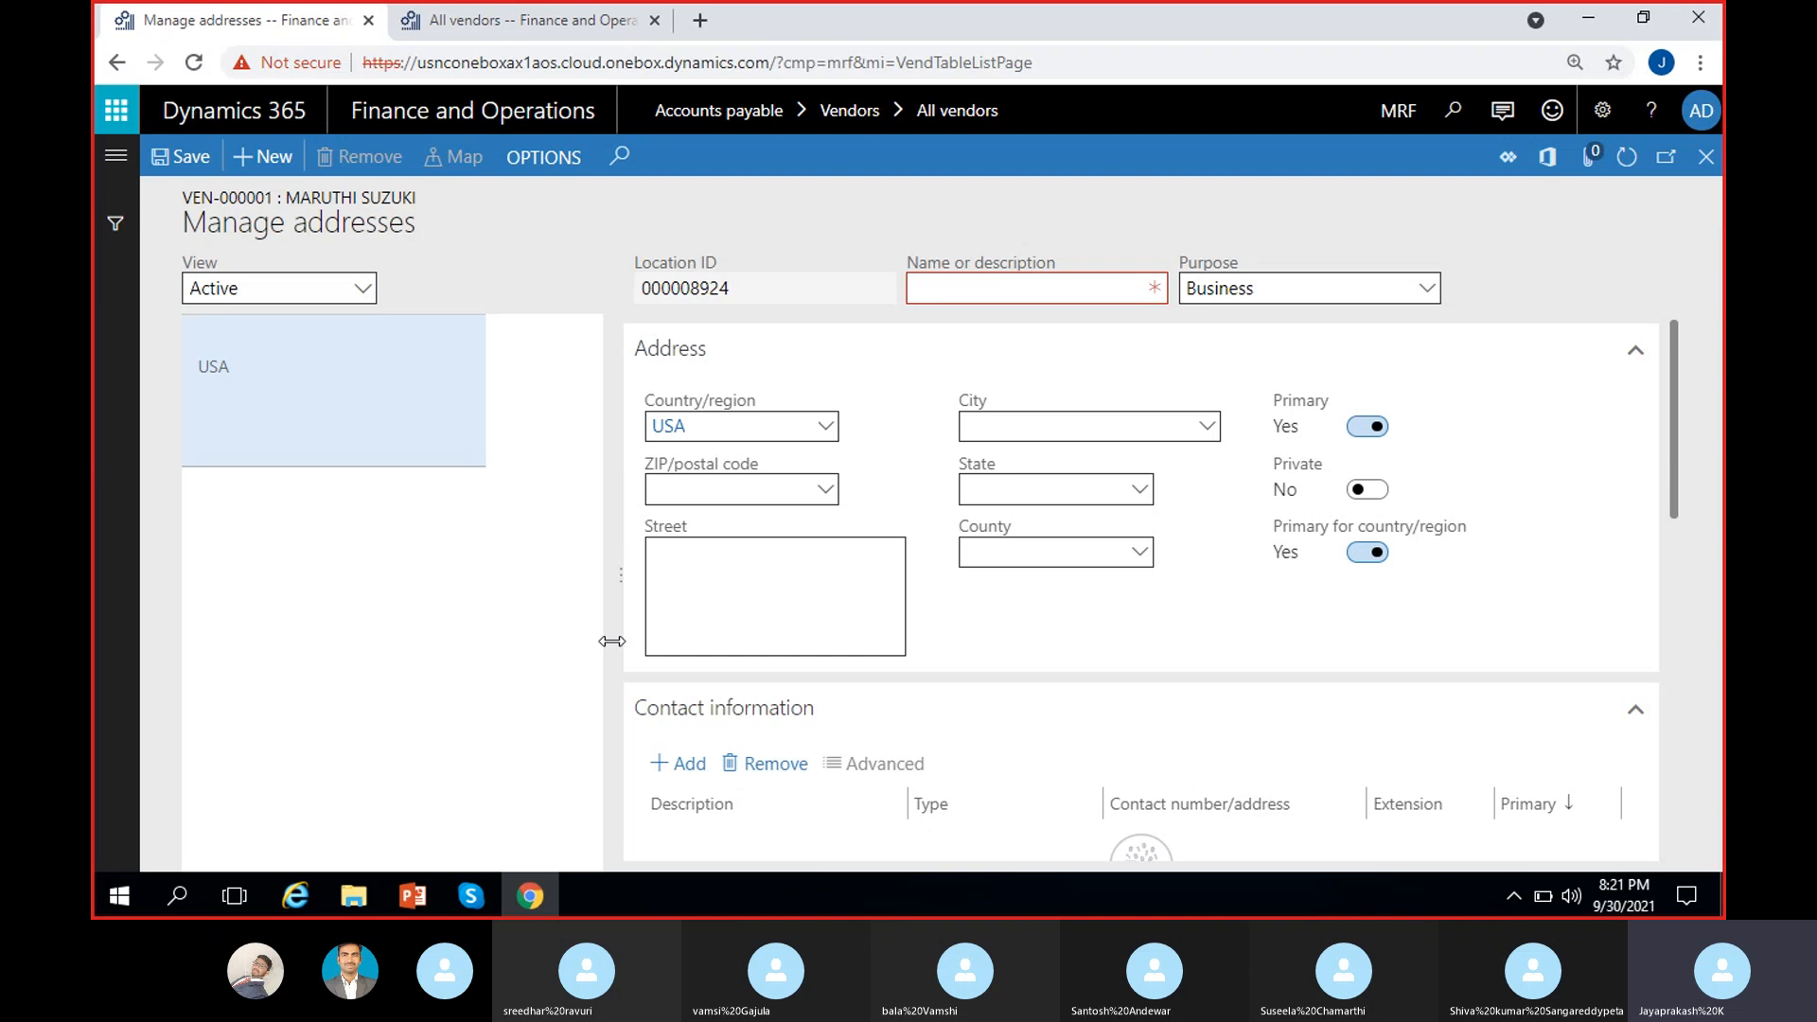
scroll(690, 747, "down", 3)
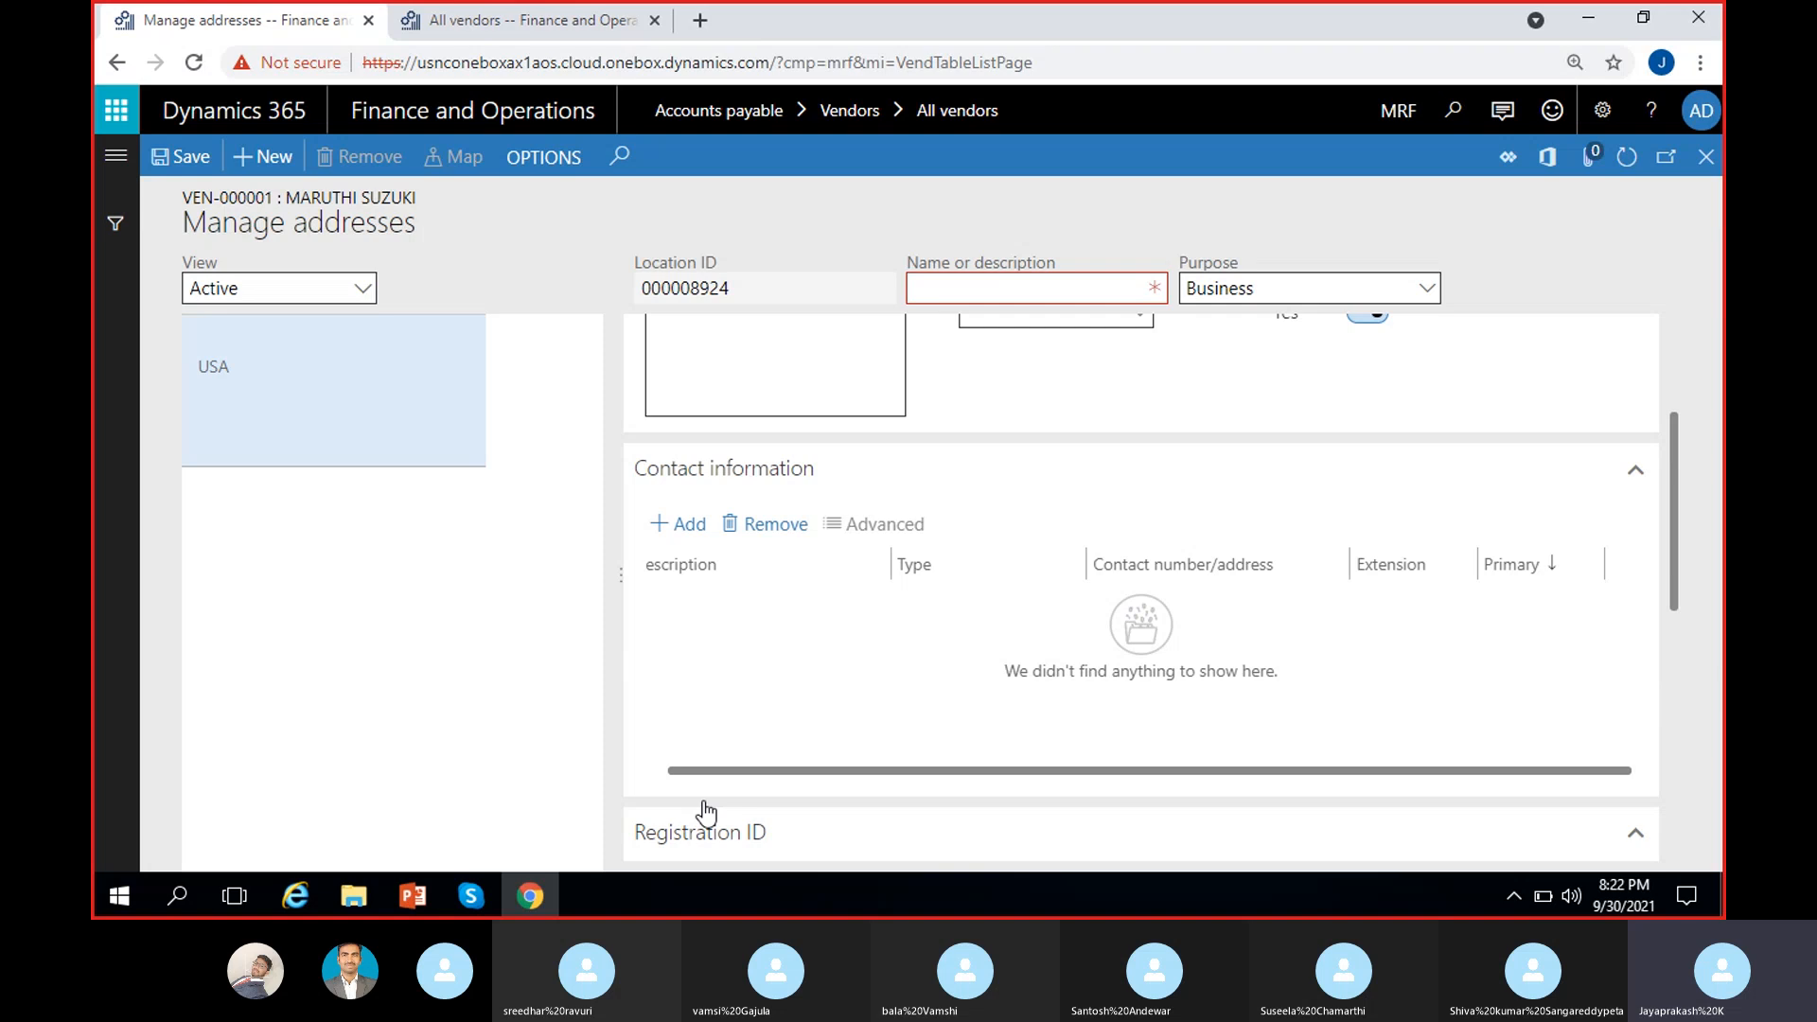
scroll(826, 832, "down", 3)
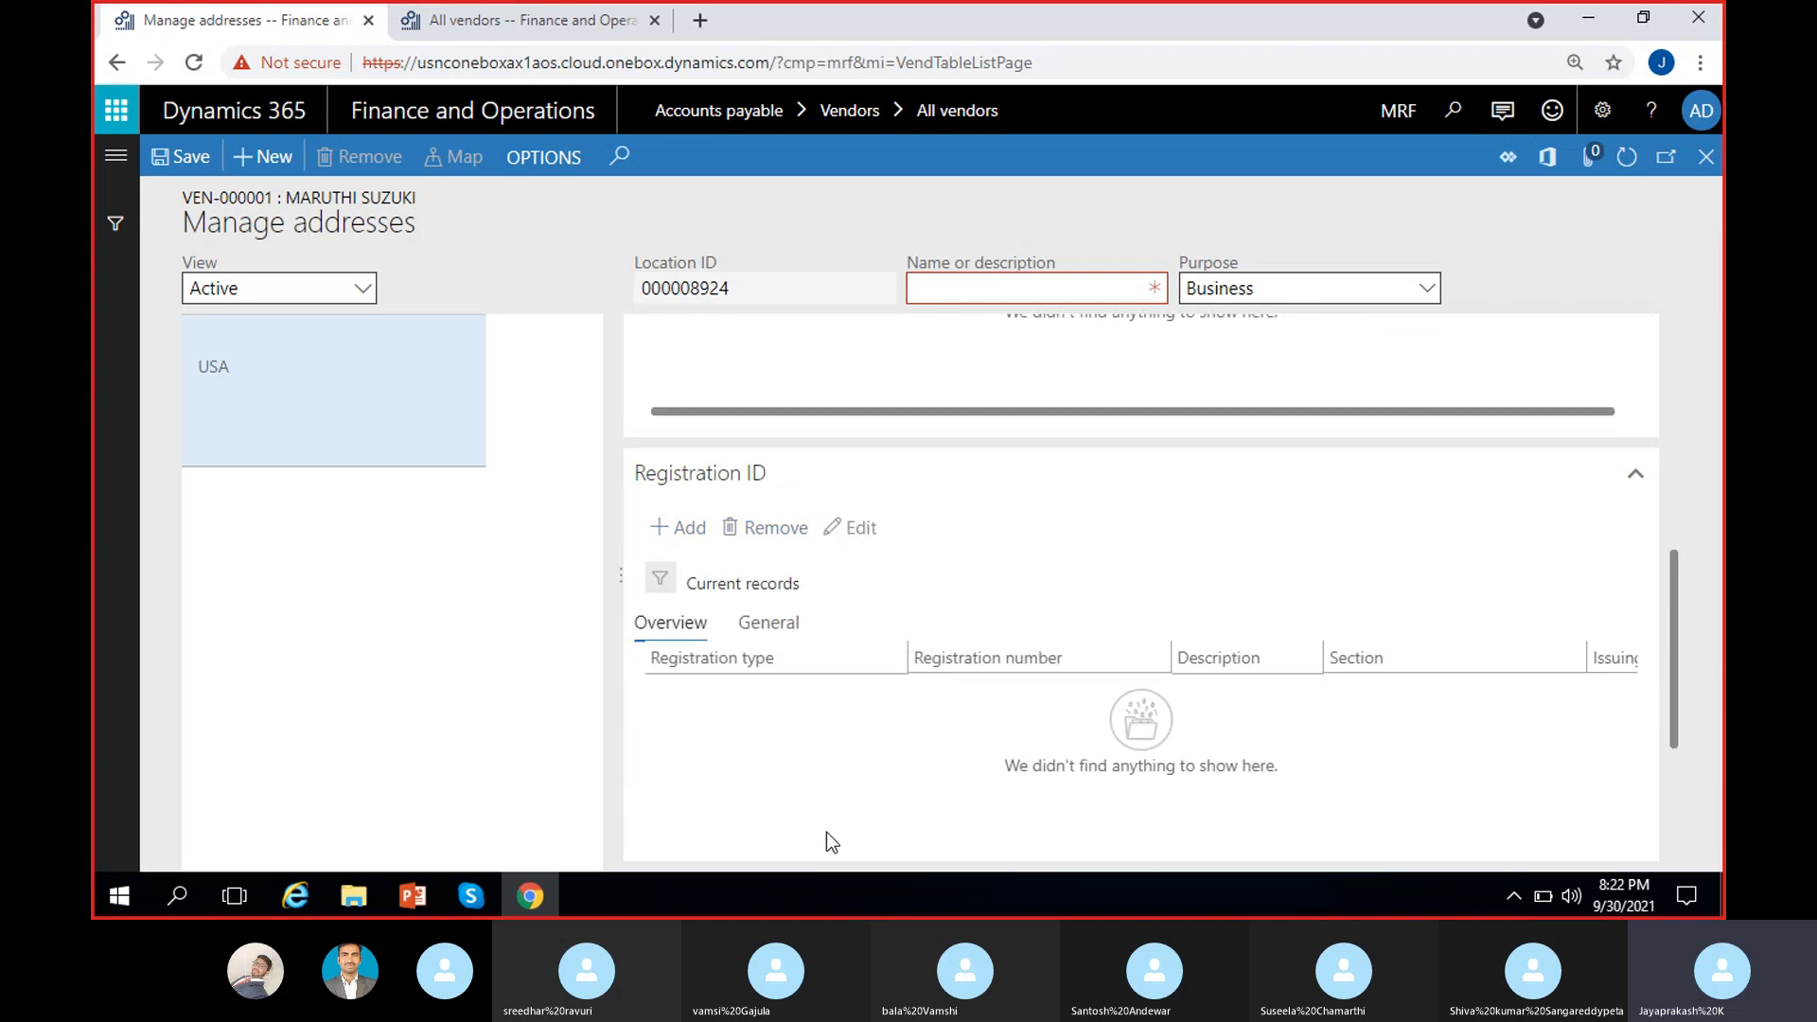
Step: Name the address 'Test' and add a Federal code registration ID numbered 85652365
left_click(983, 300)
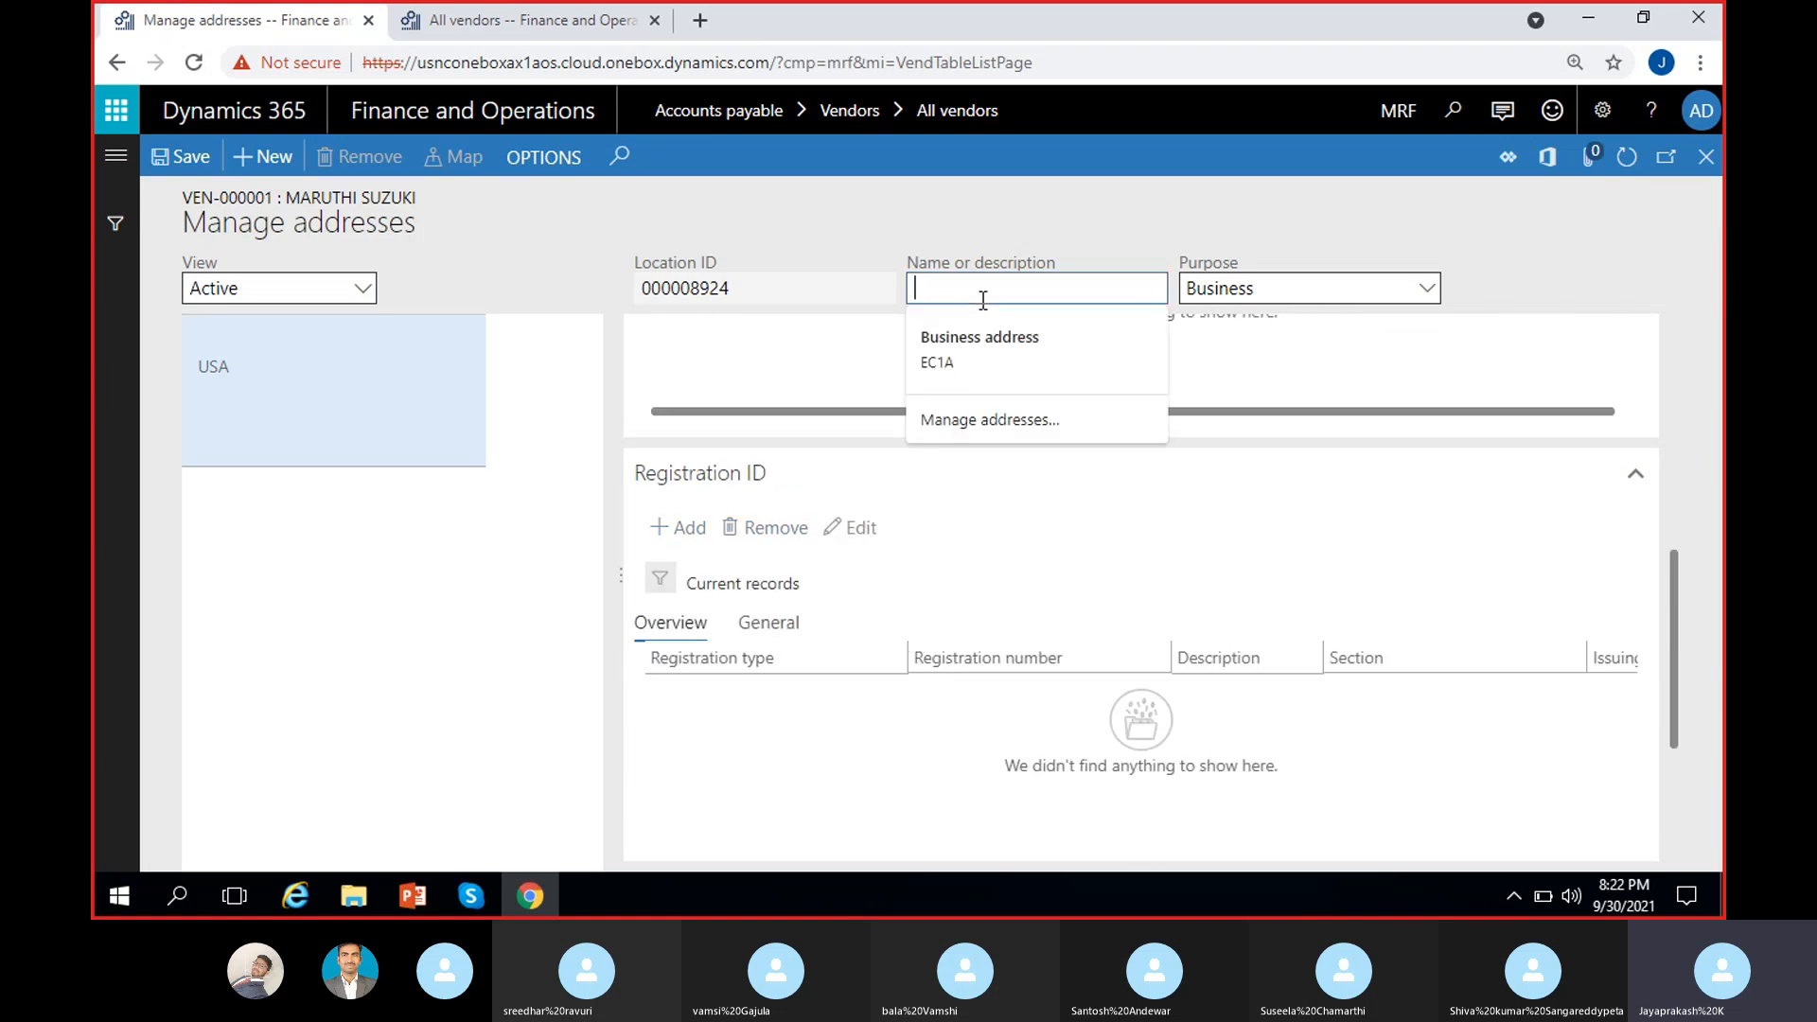
type("Test")
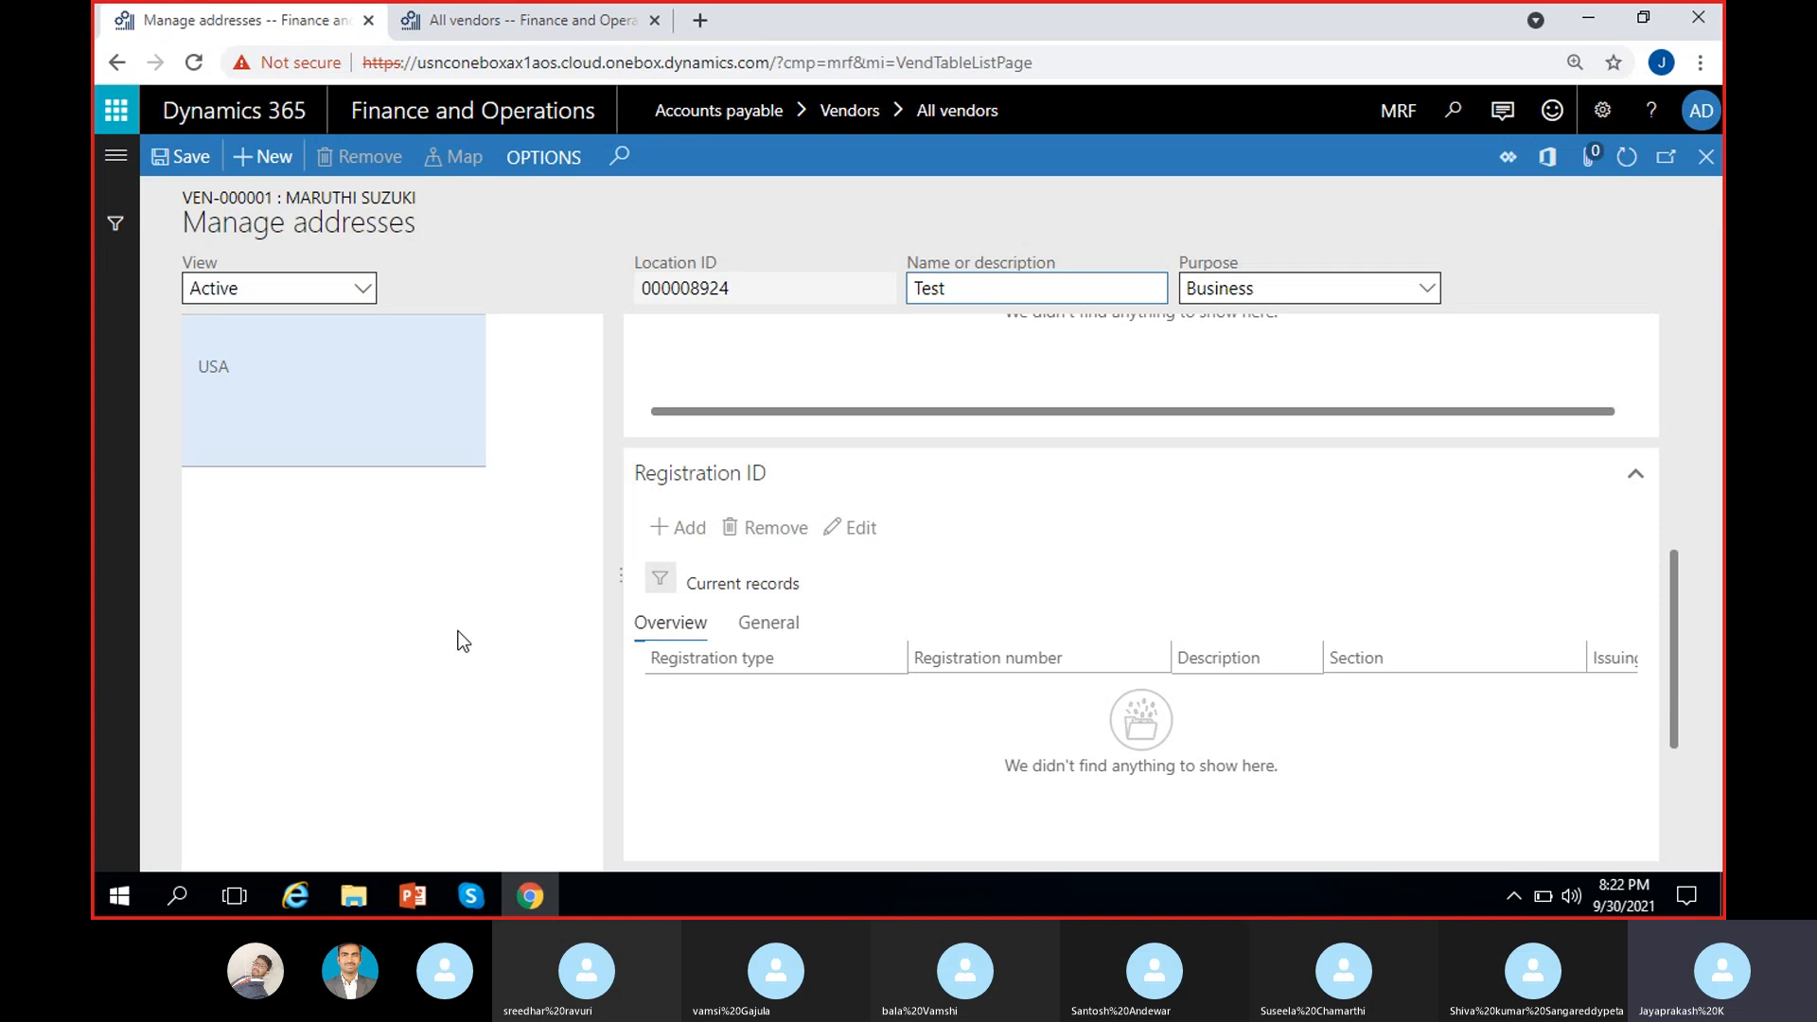
left_click(461, 638)
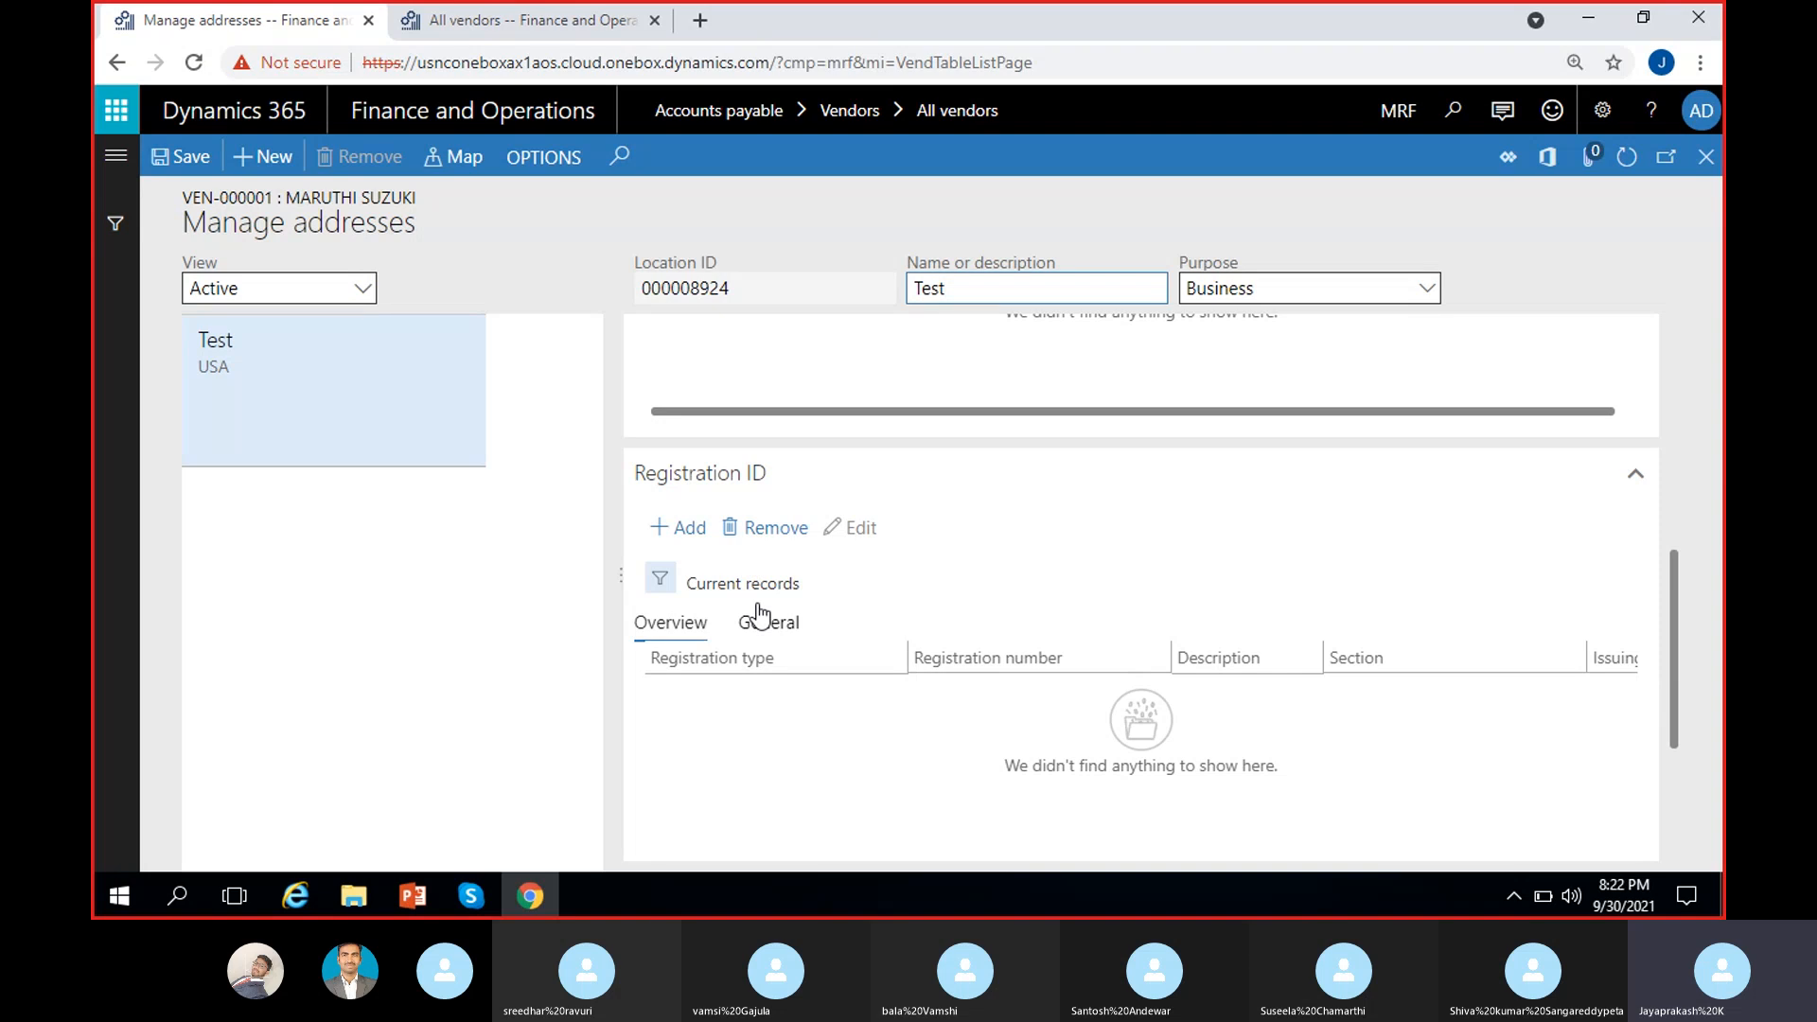
left_click(702, 537)
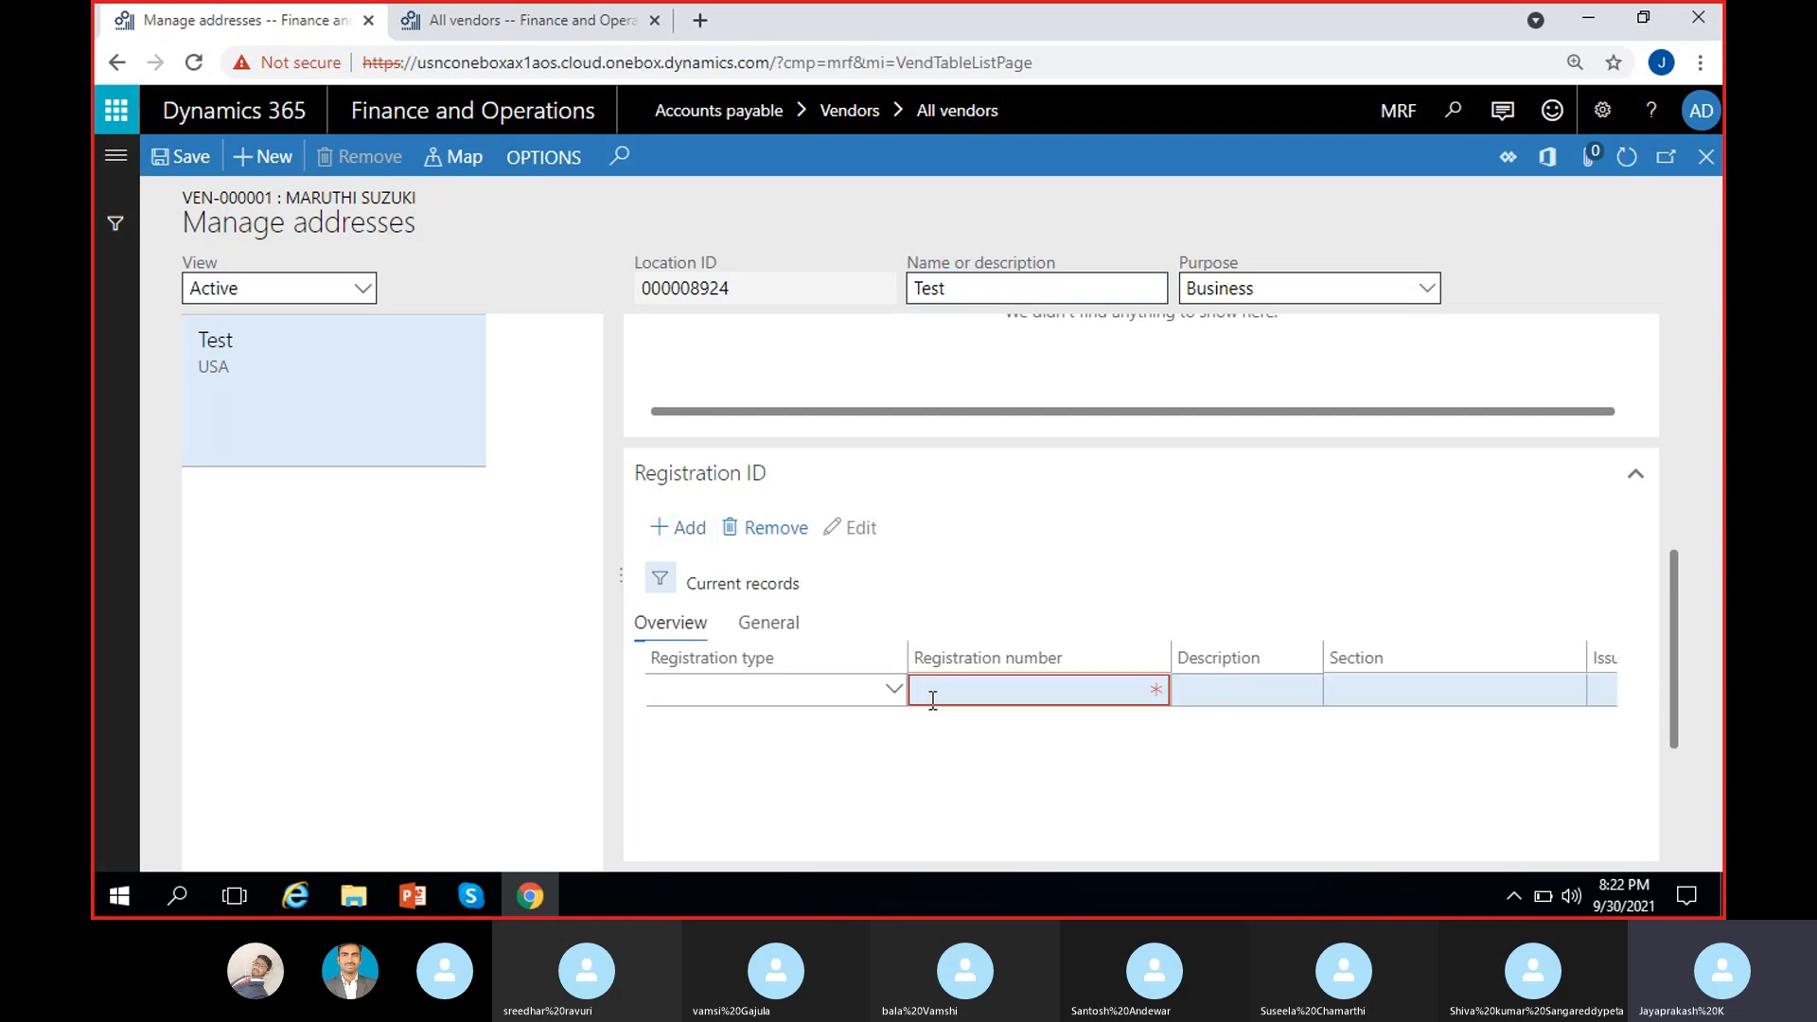
left_click(893, 692)
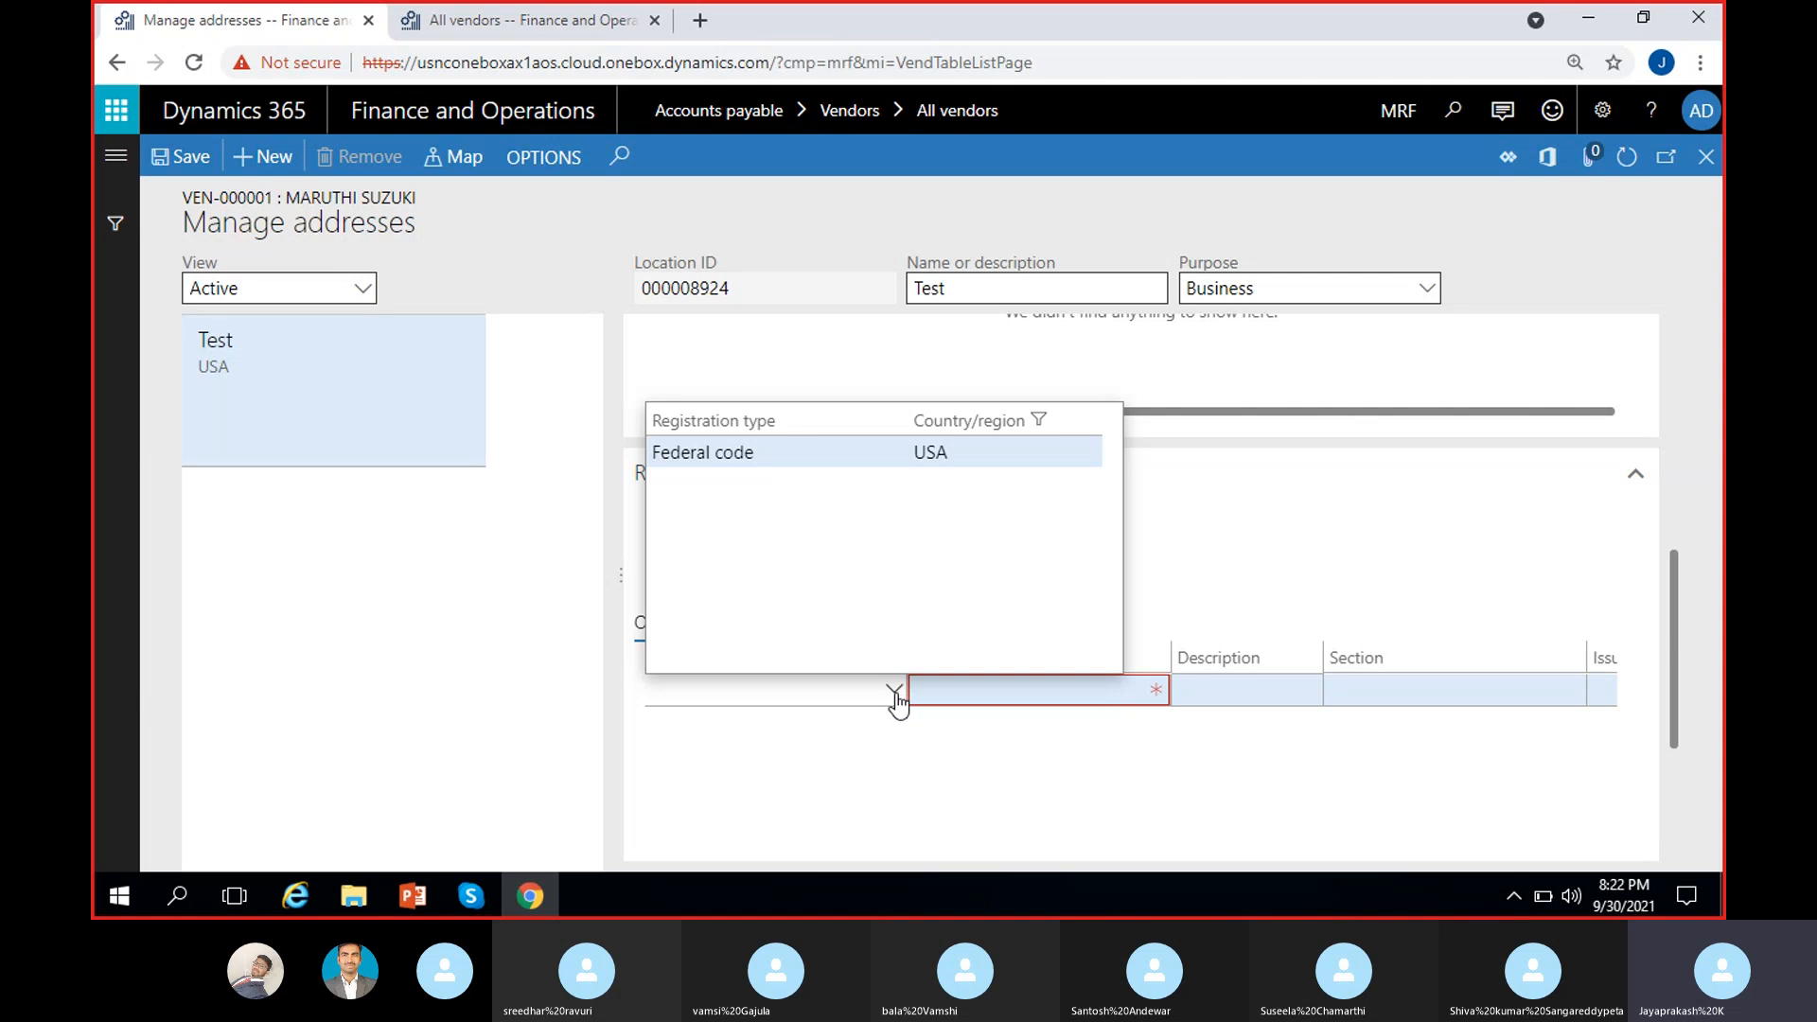
right_click(895, 696)
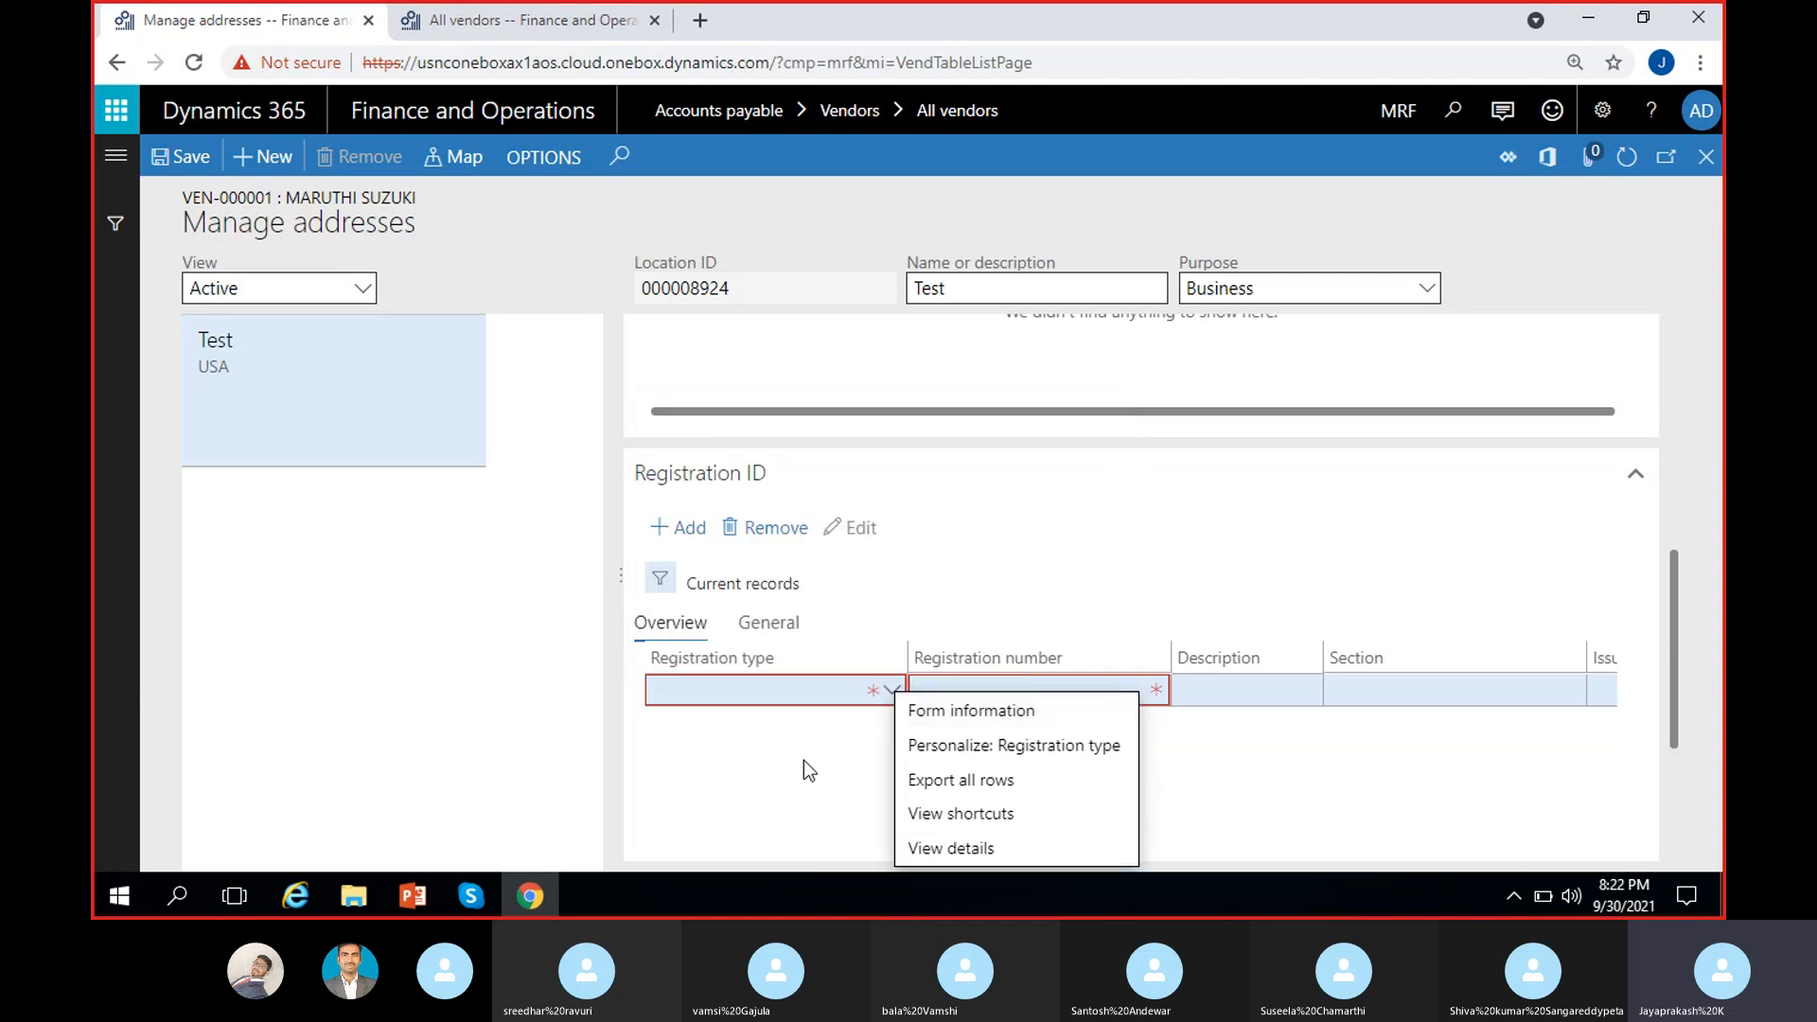
left_click(803, 760)
left_click(893, 691)
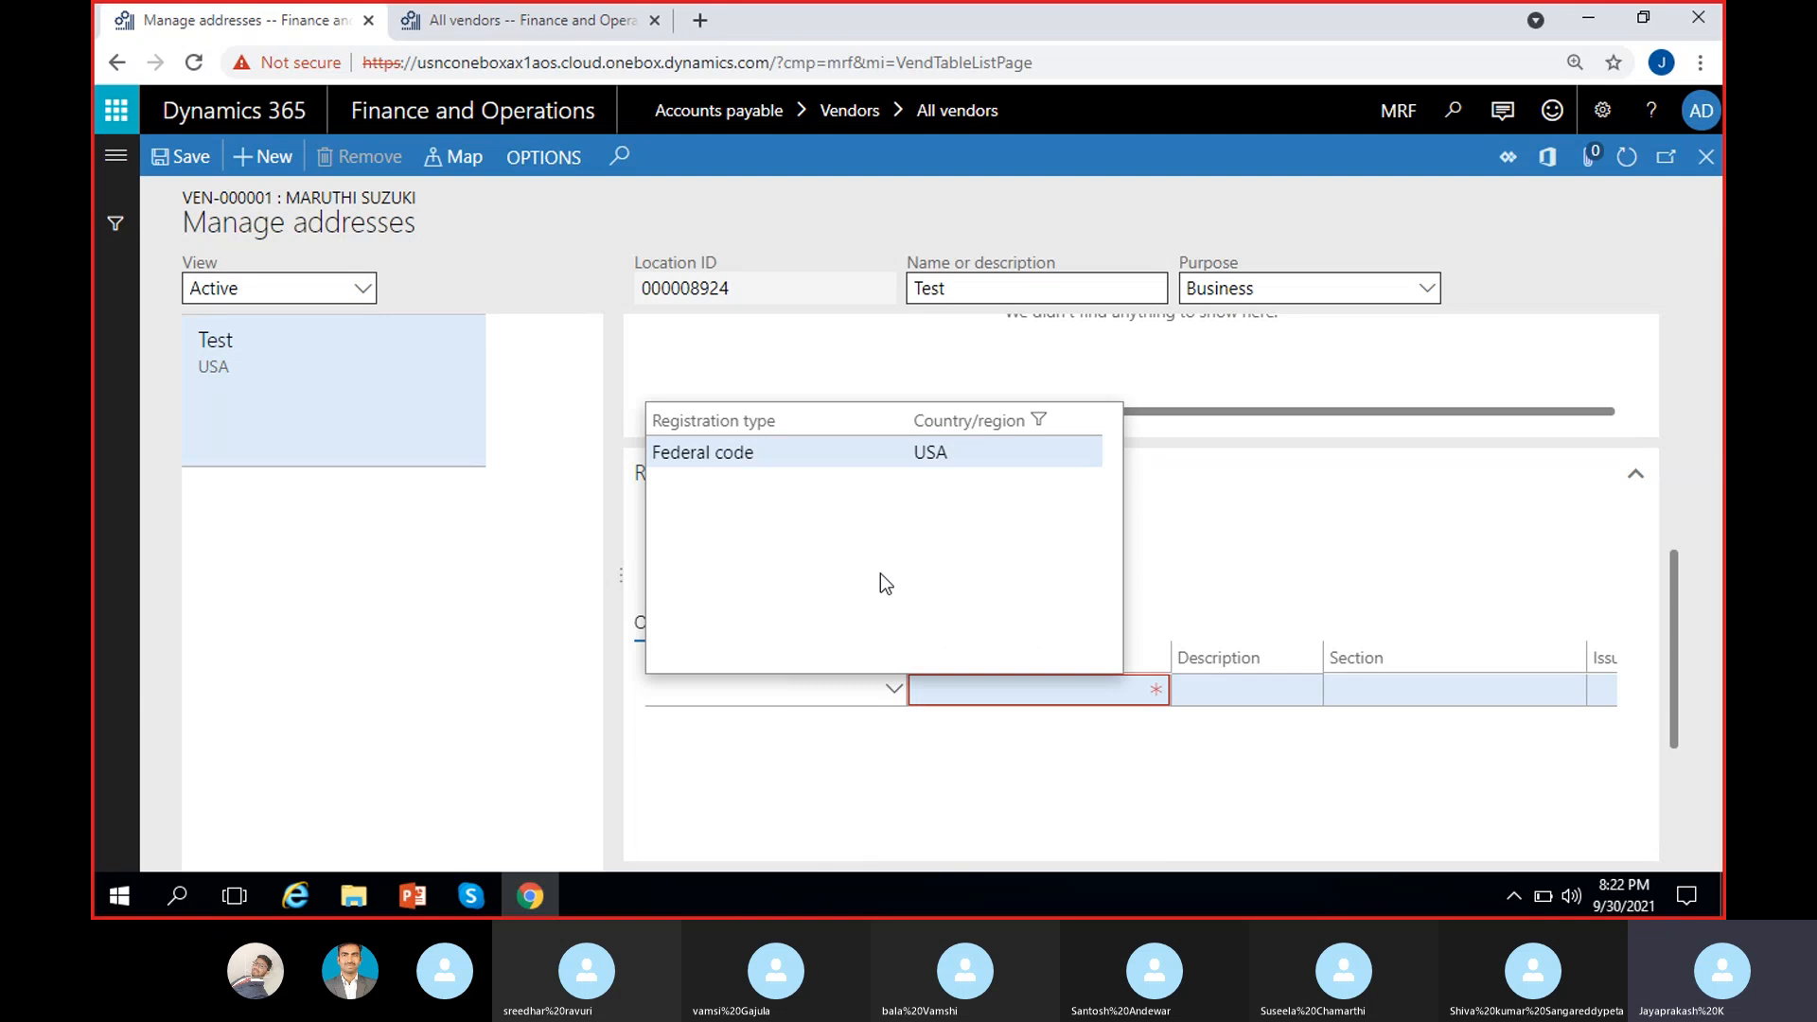
left_click(837, 458)
left_click(1101, 689)
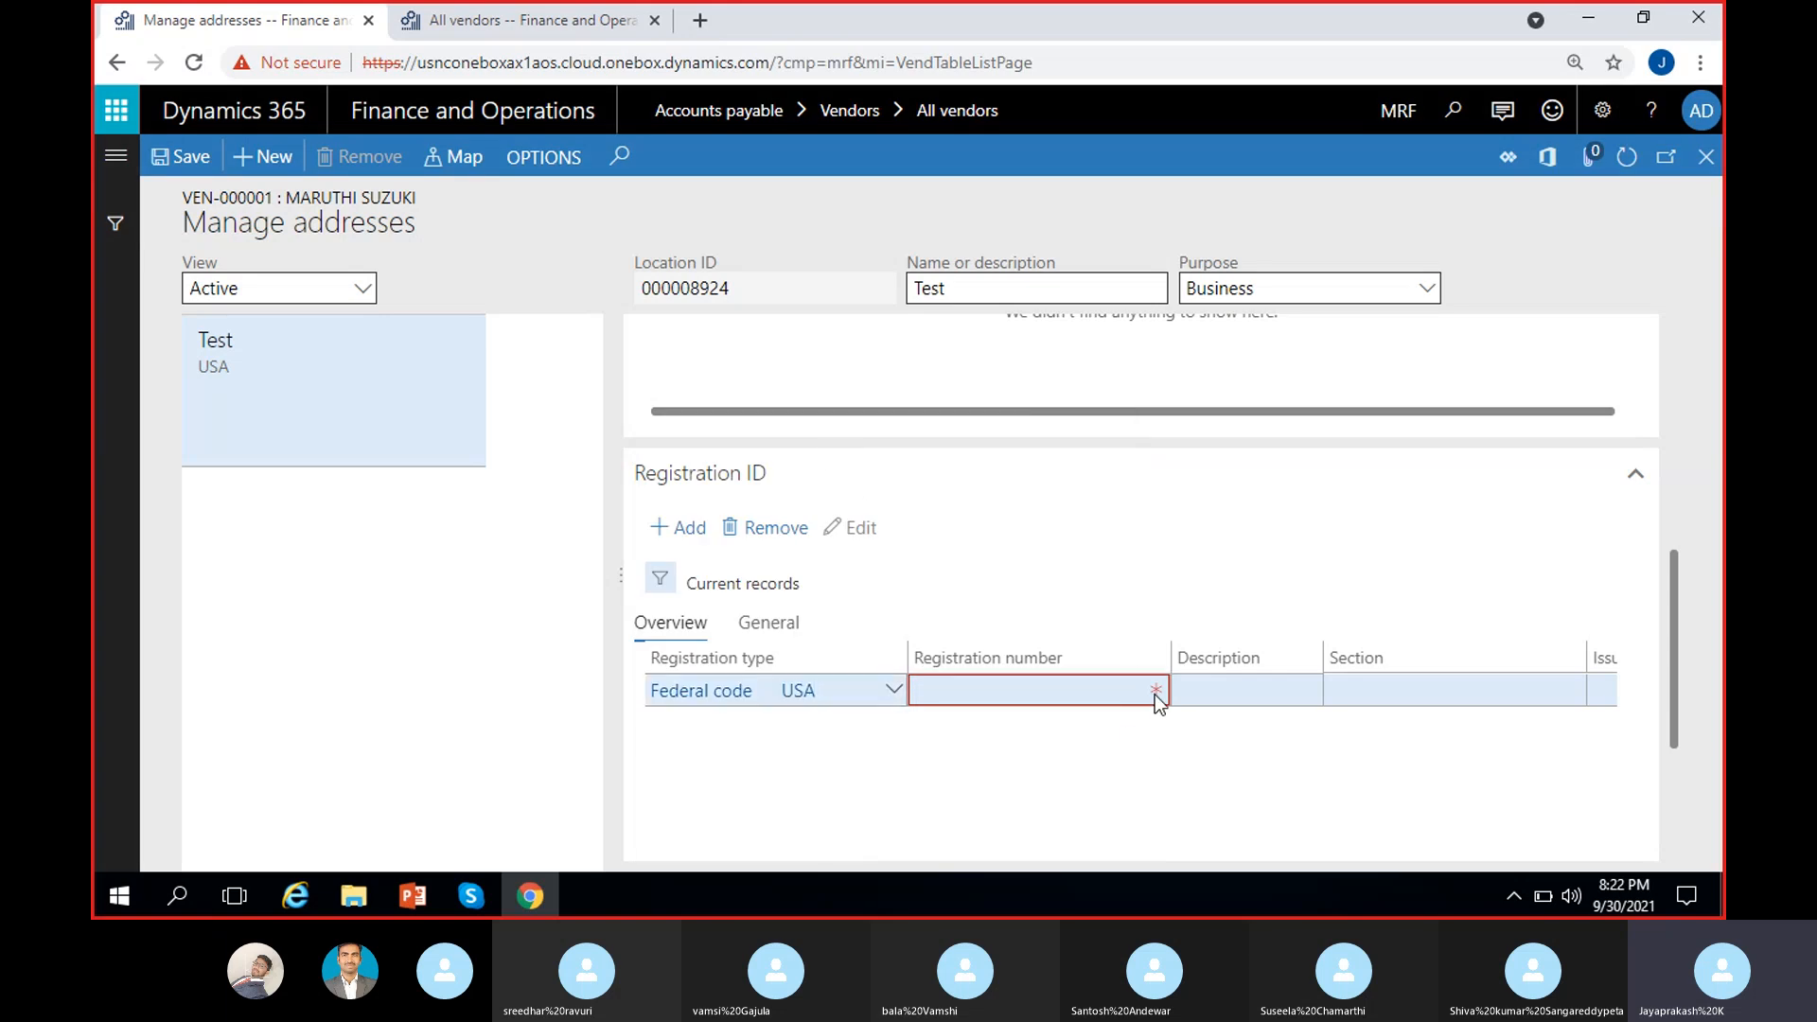
type("85652365")
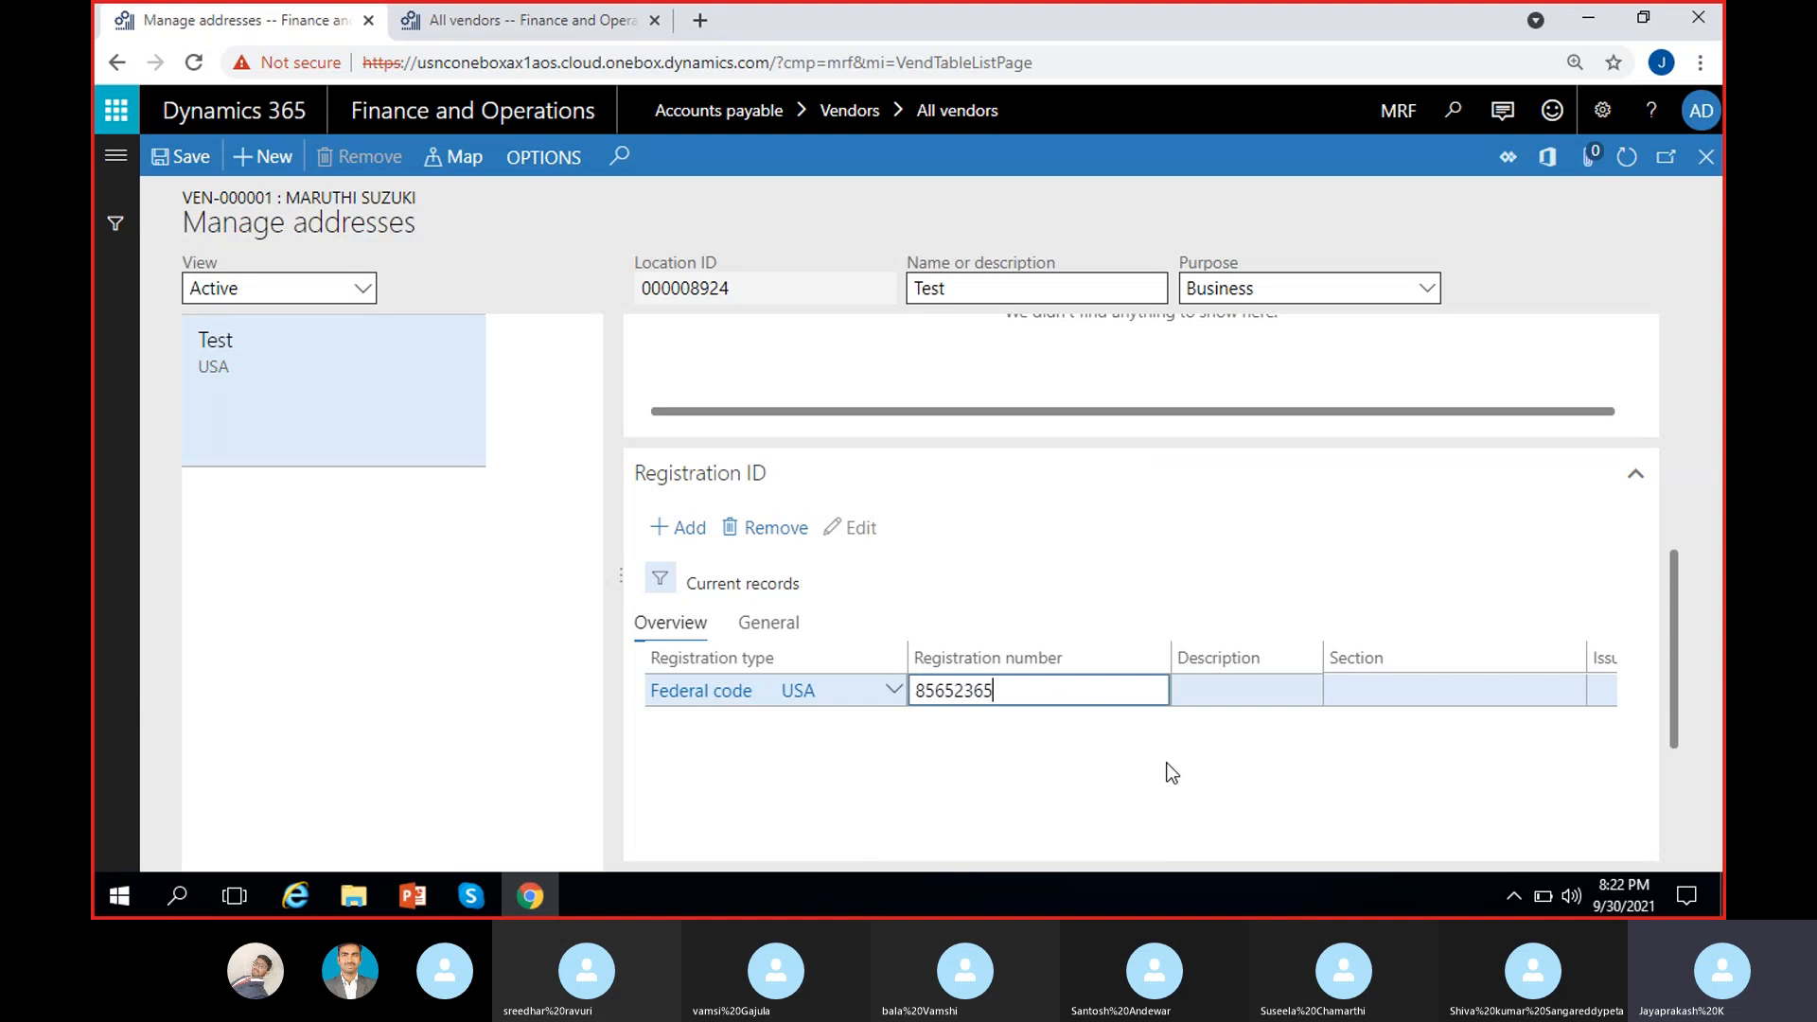
key("Tab")
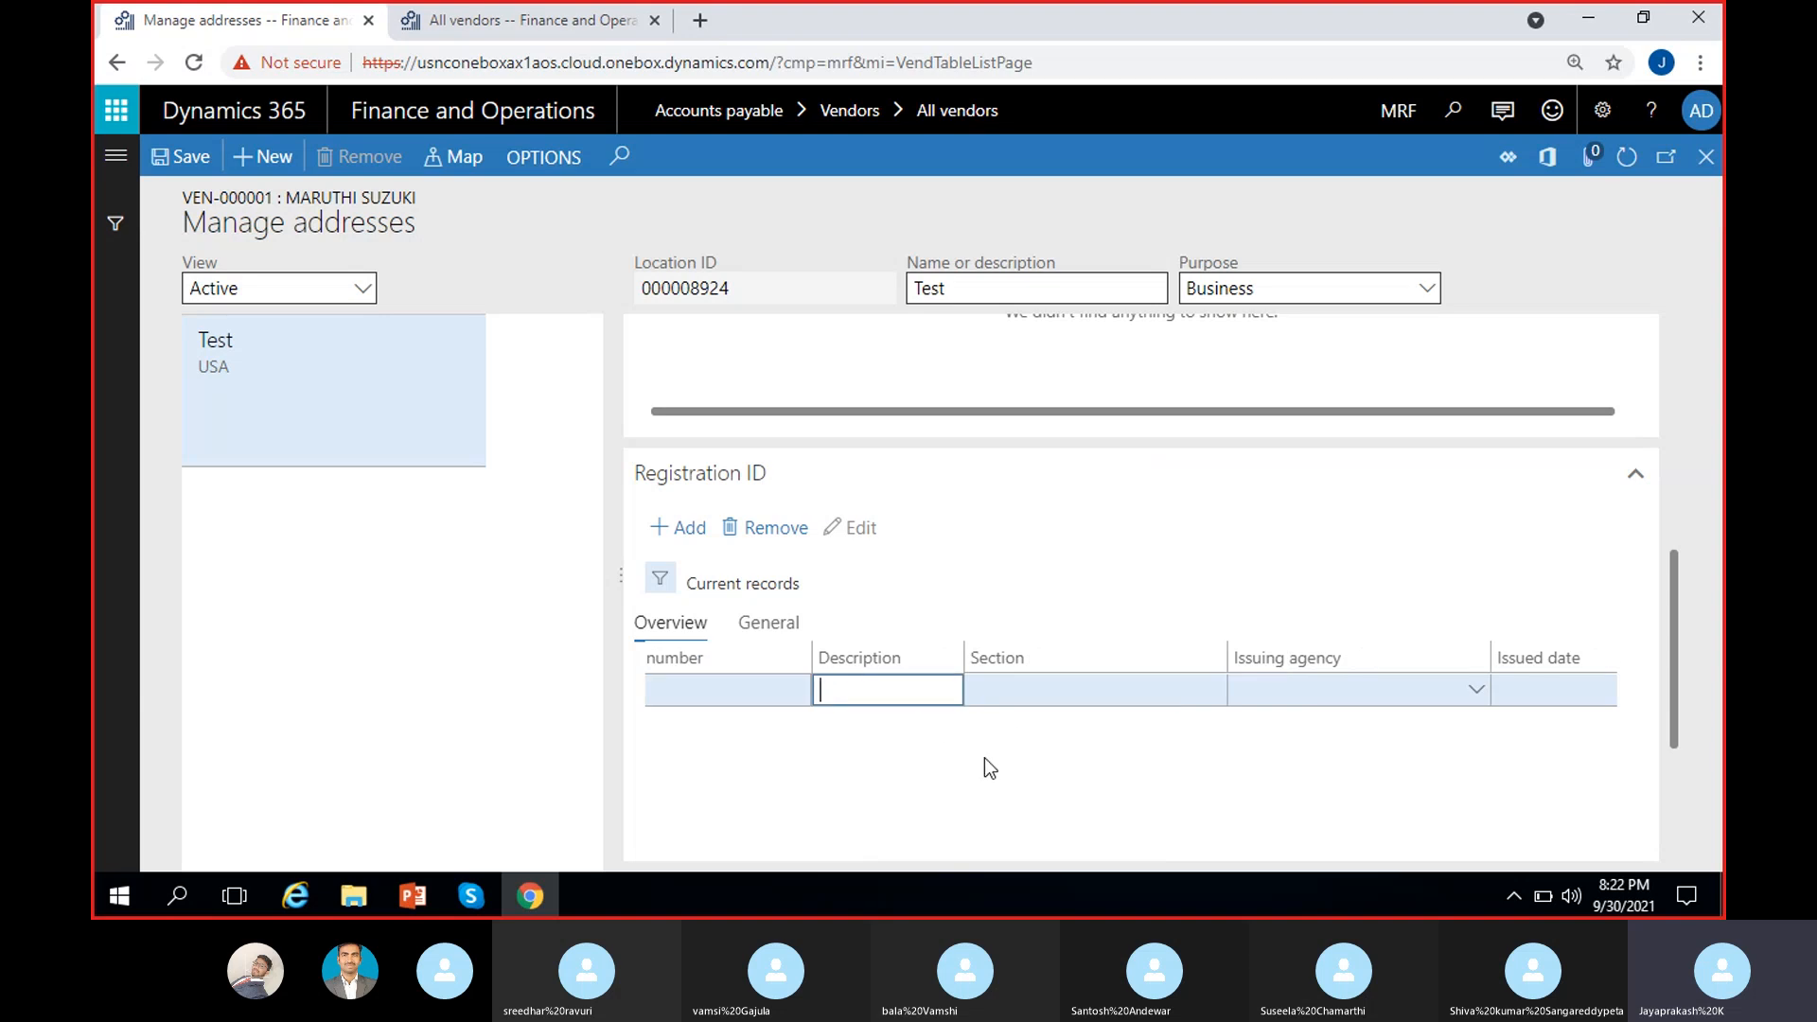
Step: Enter description CA, then remove the Federal code registration ID and close Manage addresses
type("CA")
left_click(1028, 698)
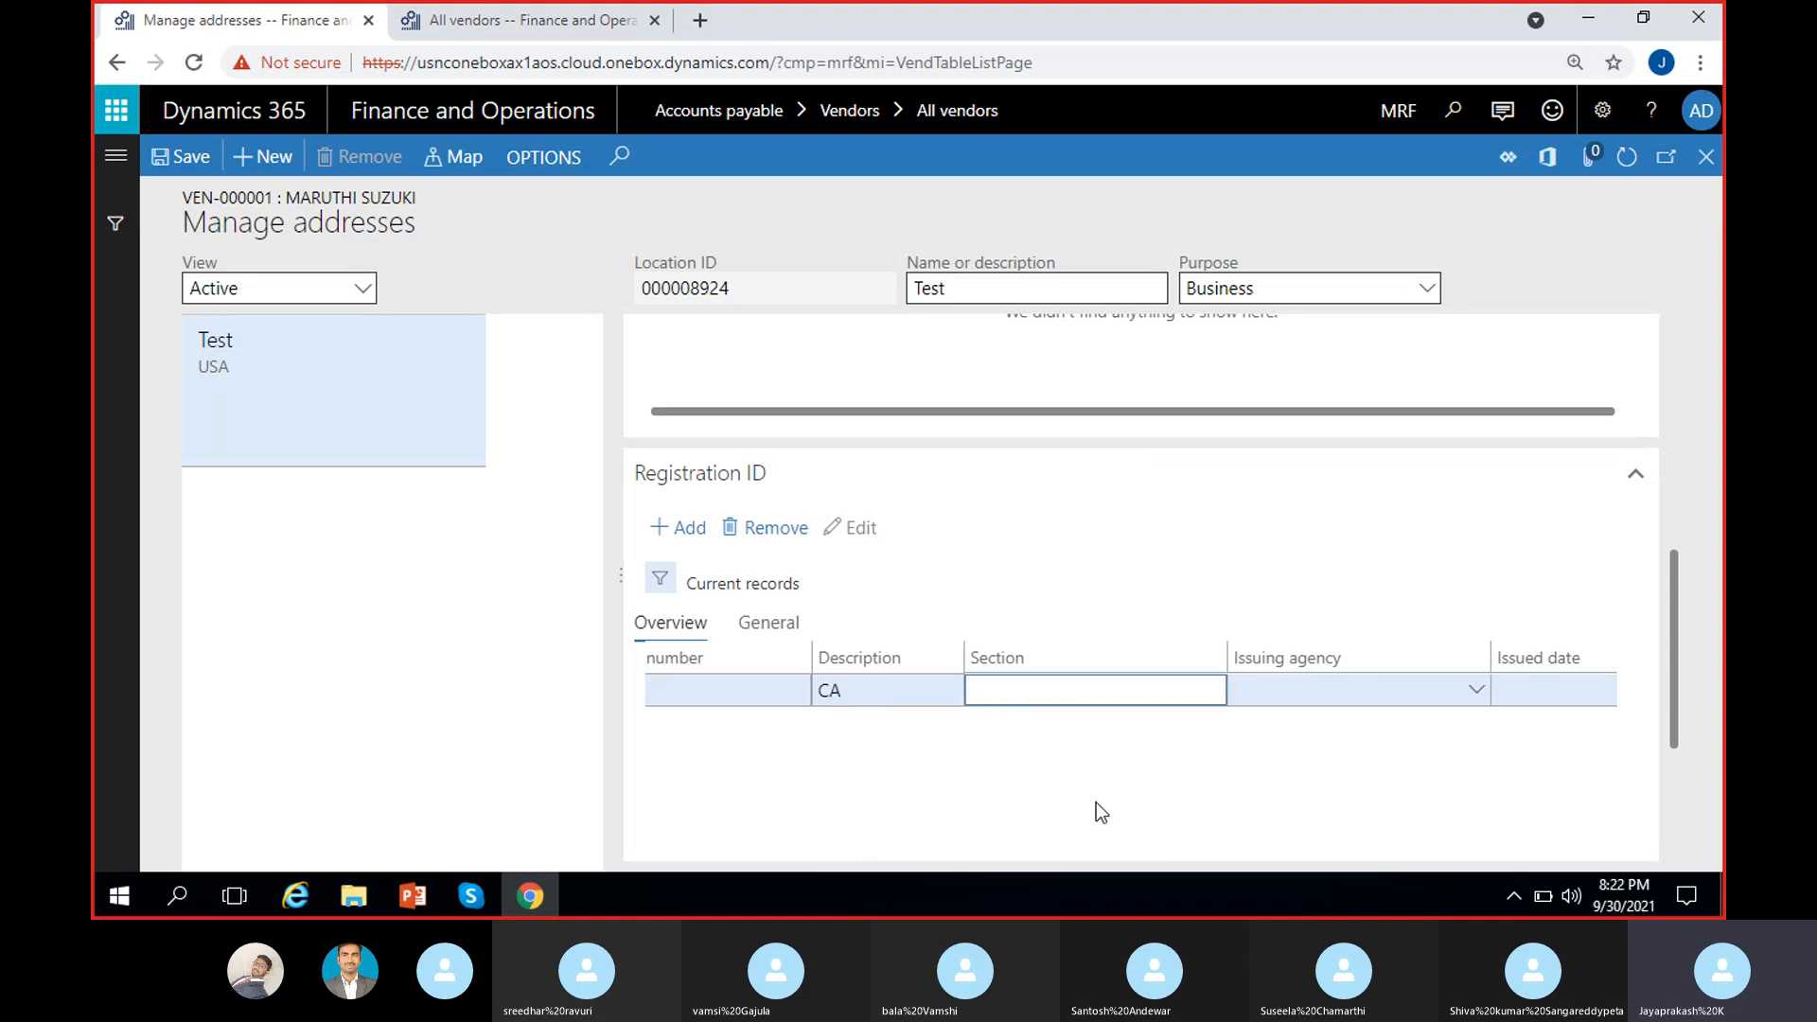
left_click(1316, 695)
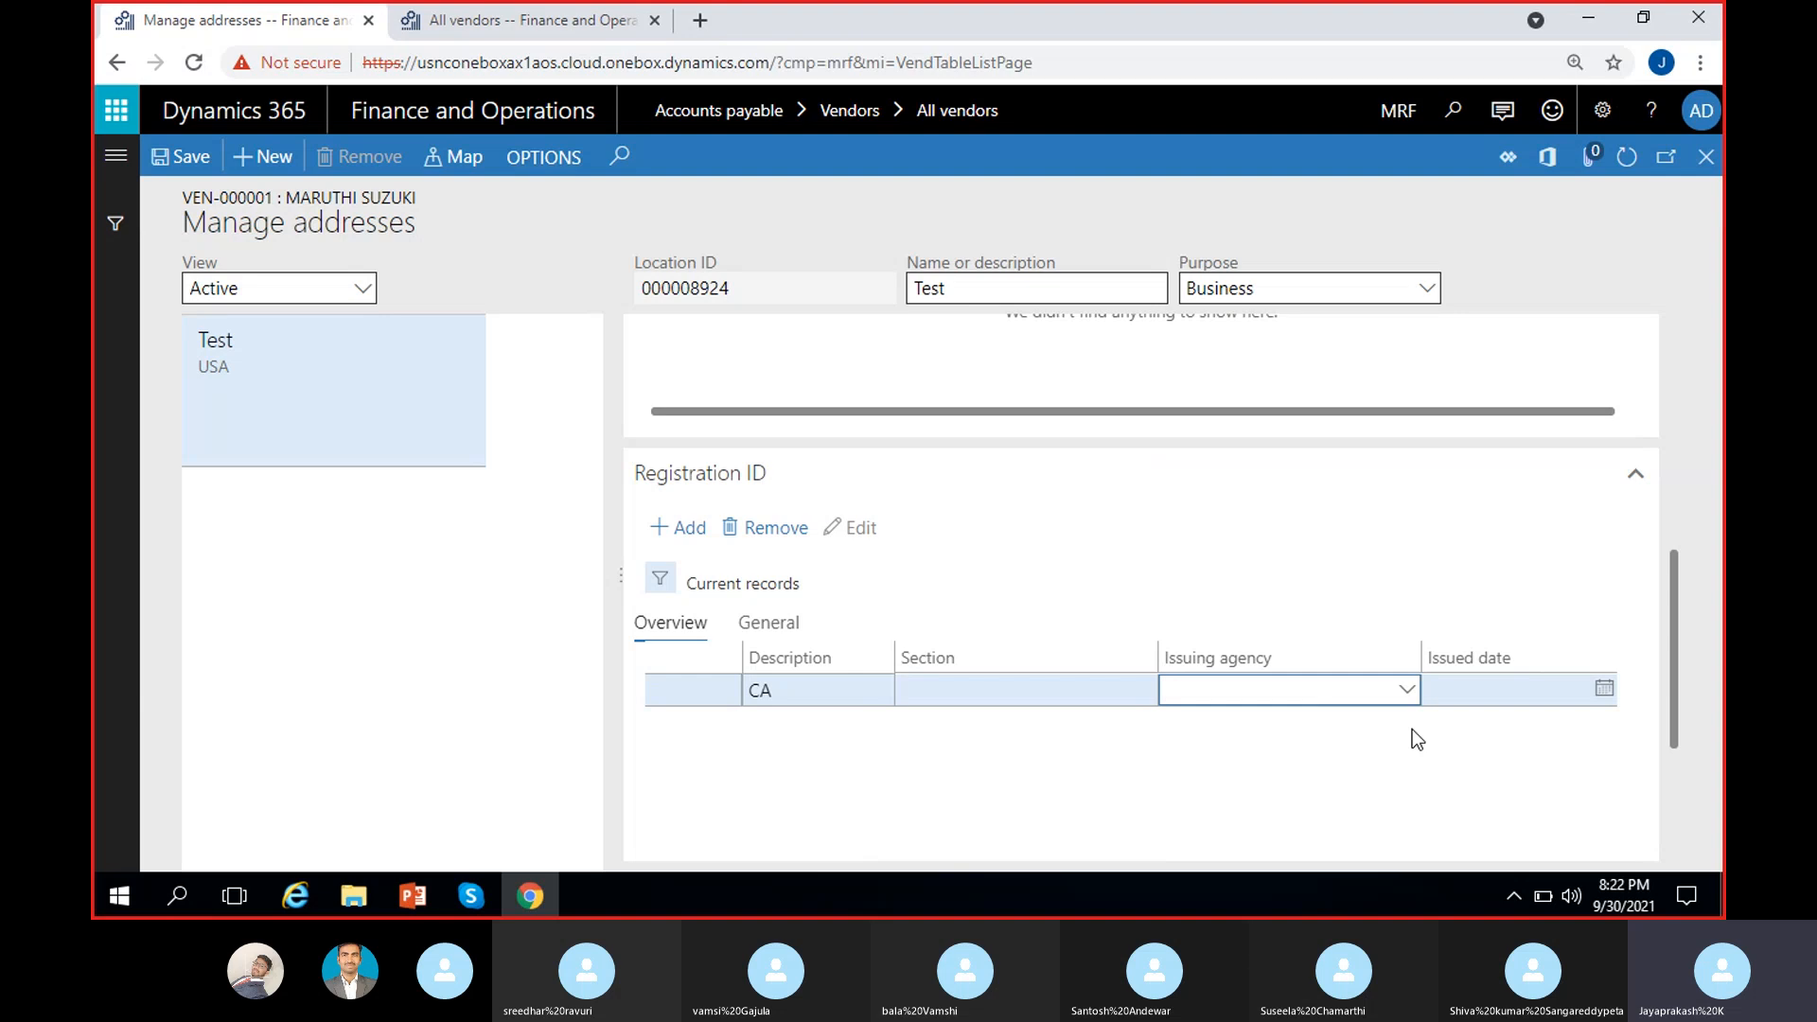
left_click(1604, 691)
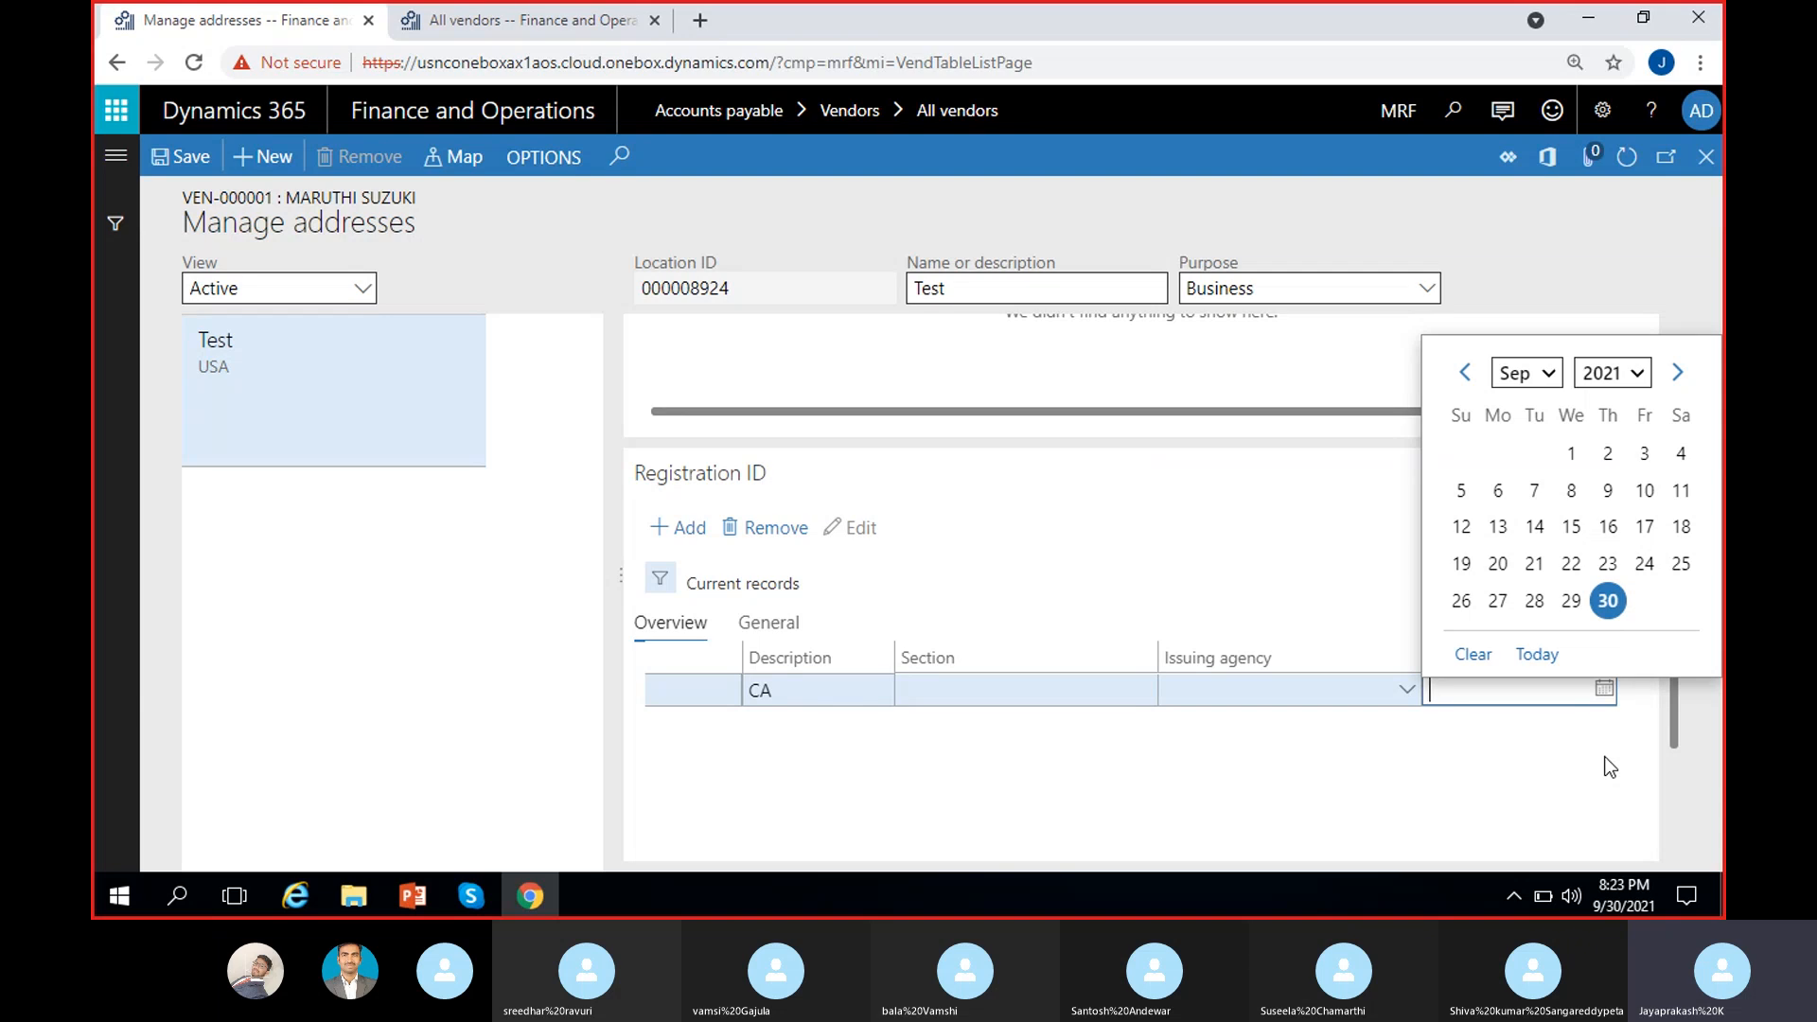
left_click(1211, 751)
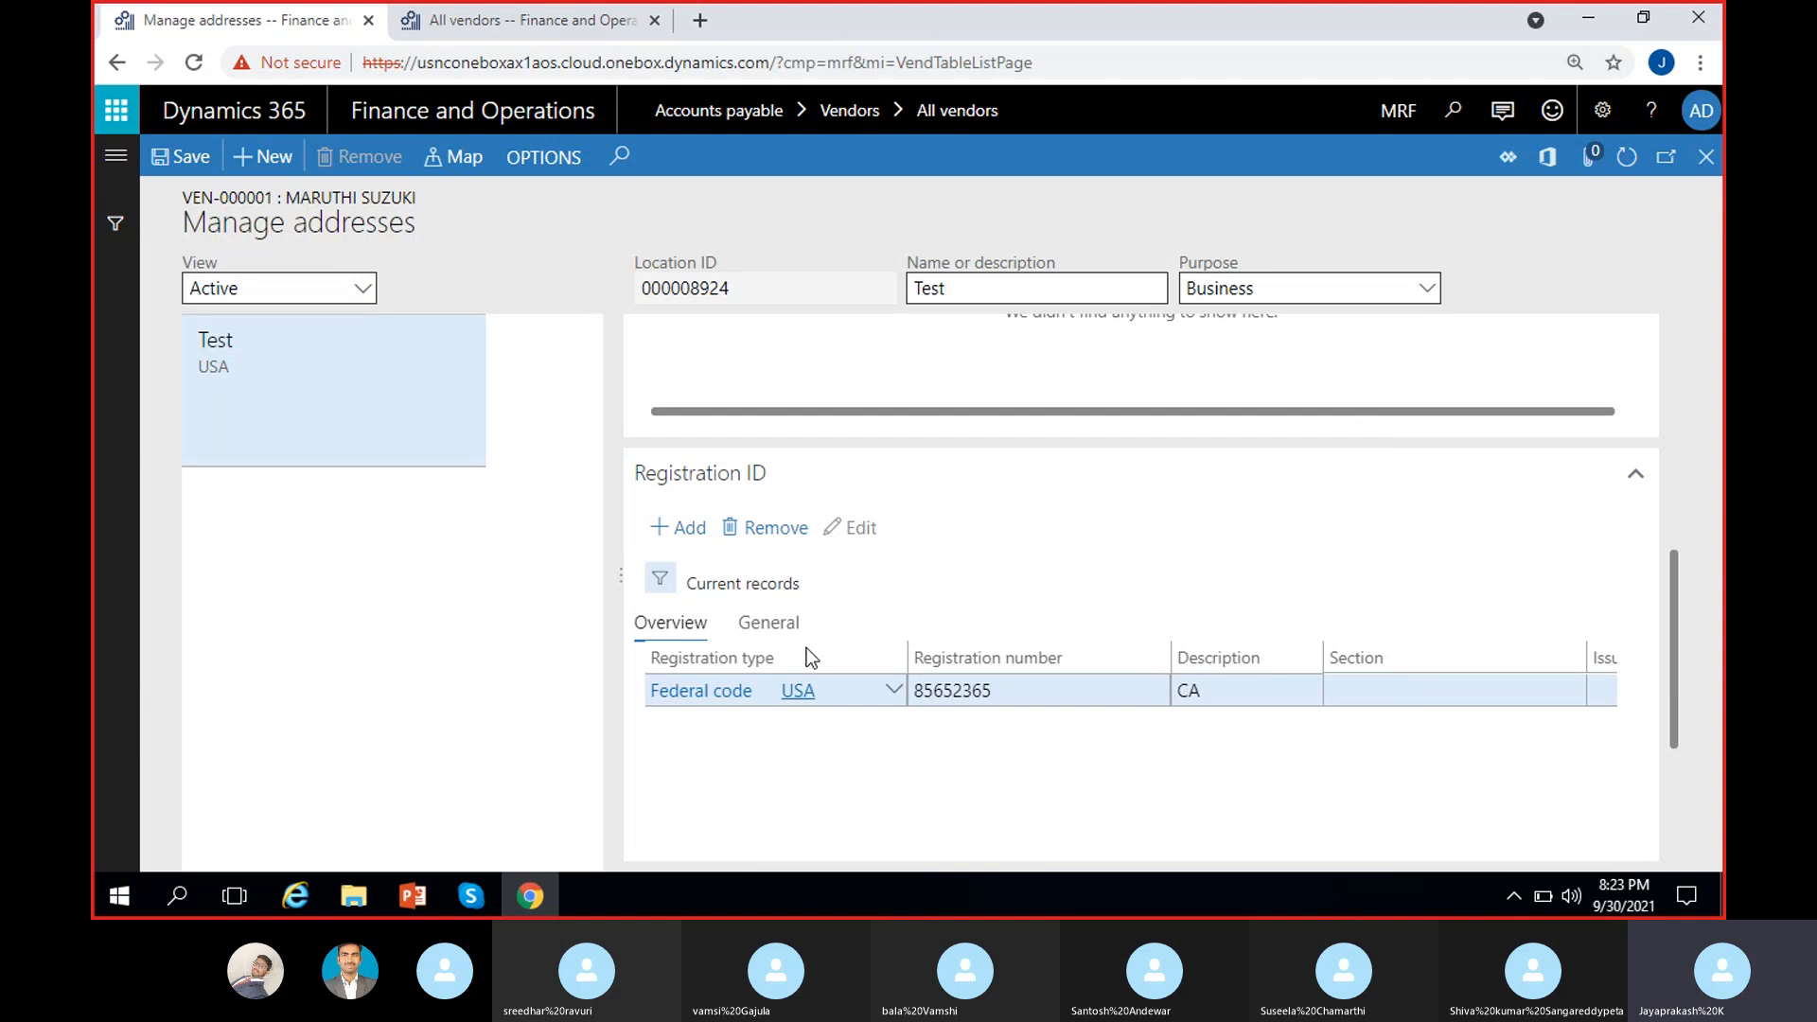
left_click(768, 527)
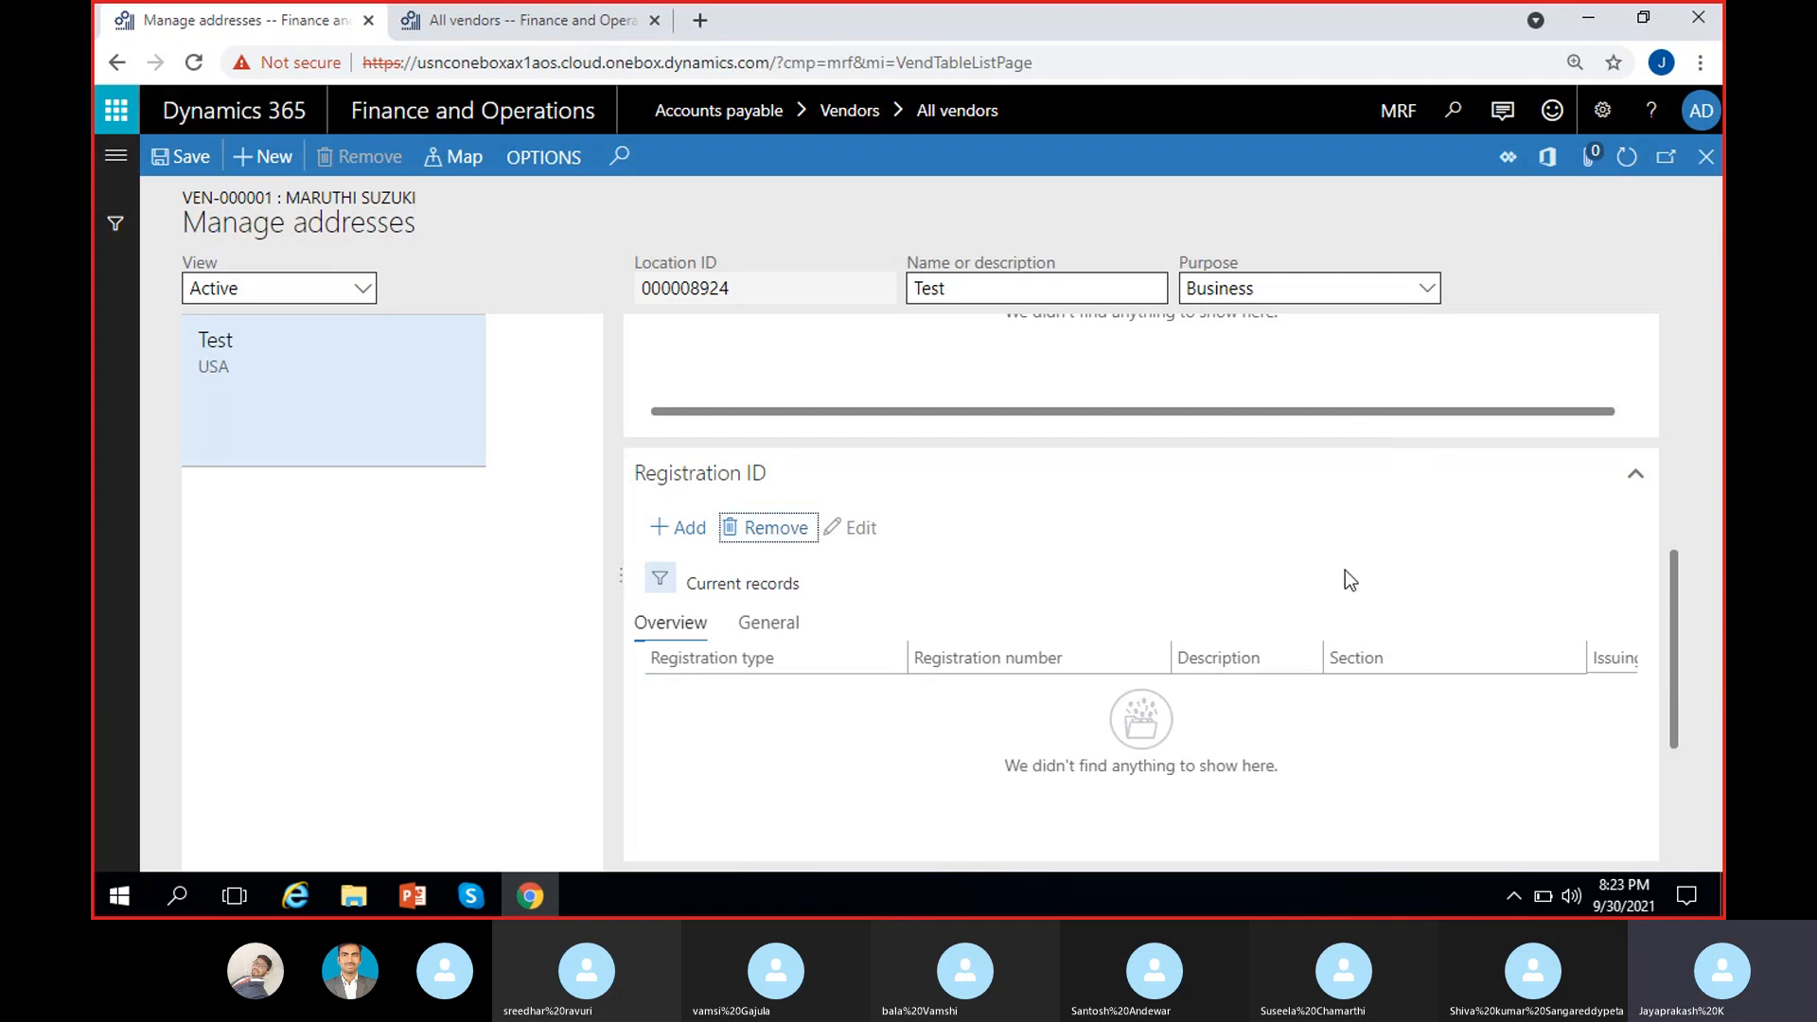
left_click(1706, 157)
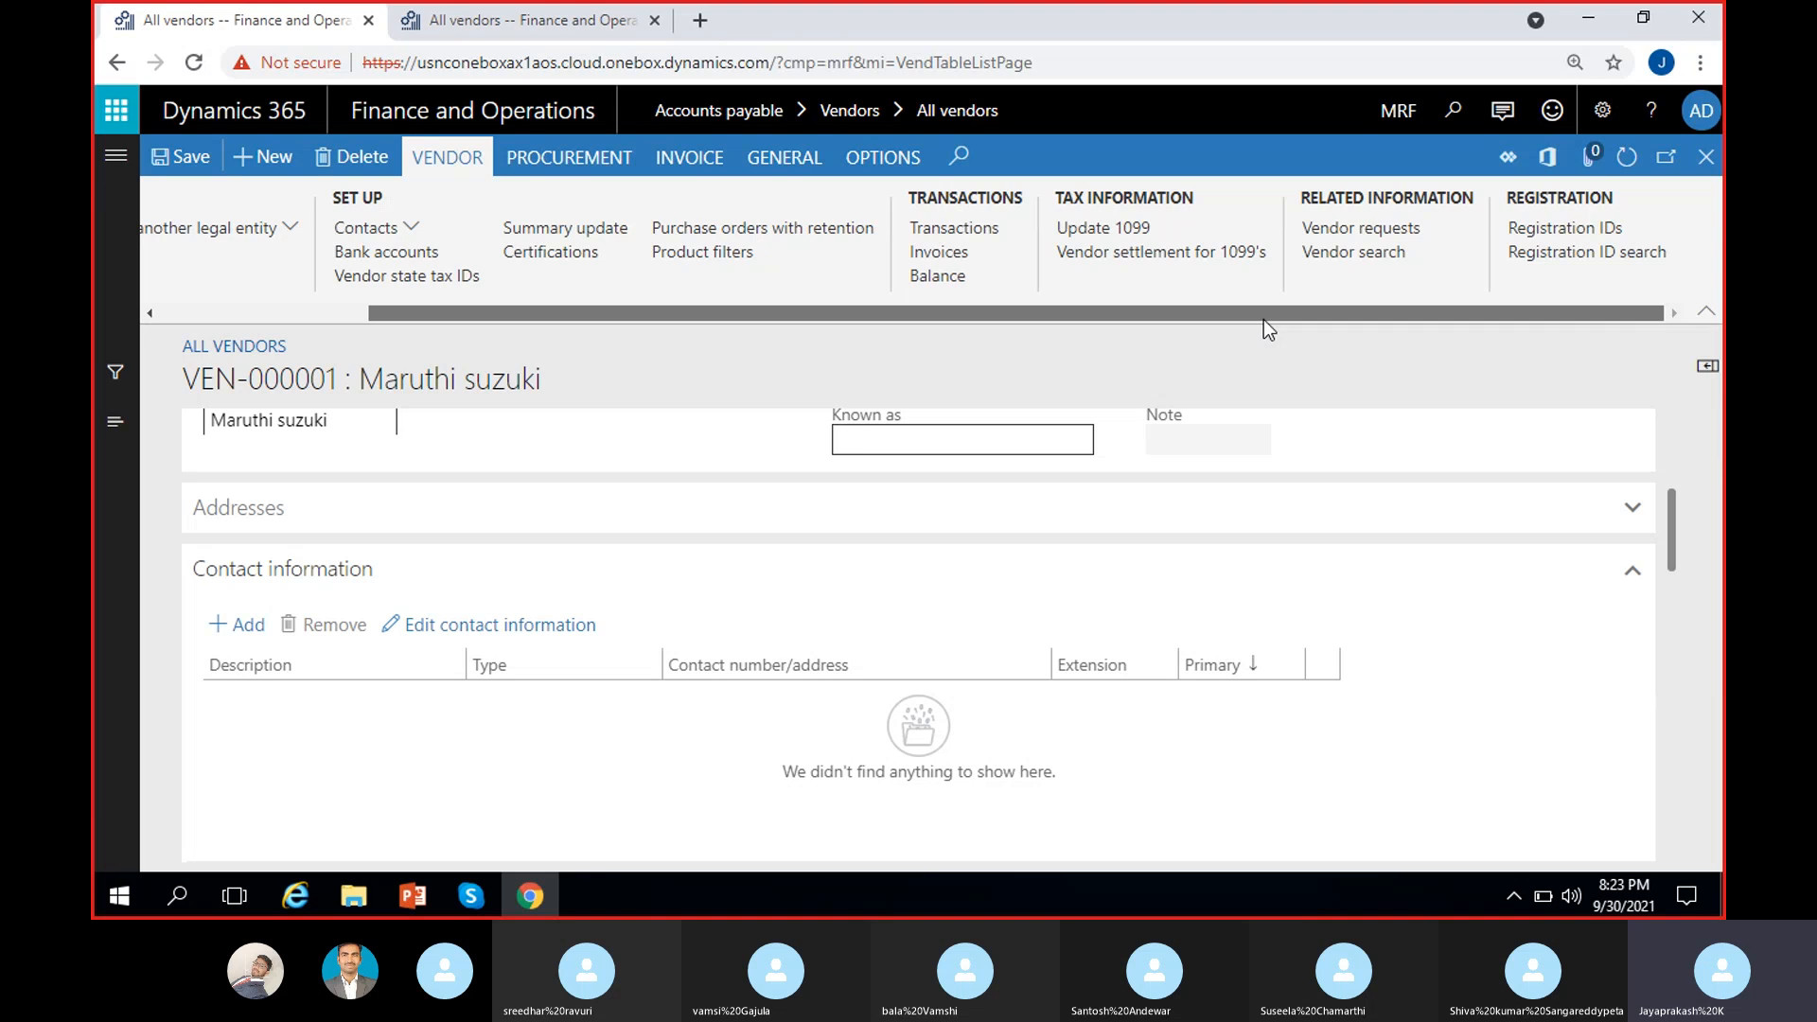
Step: Select the Maruthi suzuki vendor name in the VEN-000001 record title
left_click_drag(1263, 320, 1237, 322)
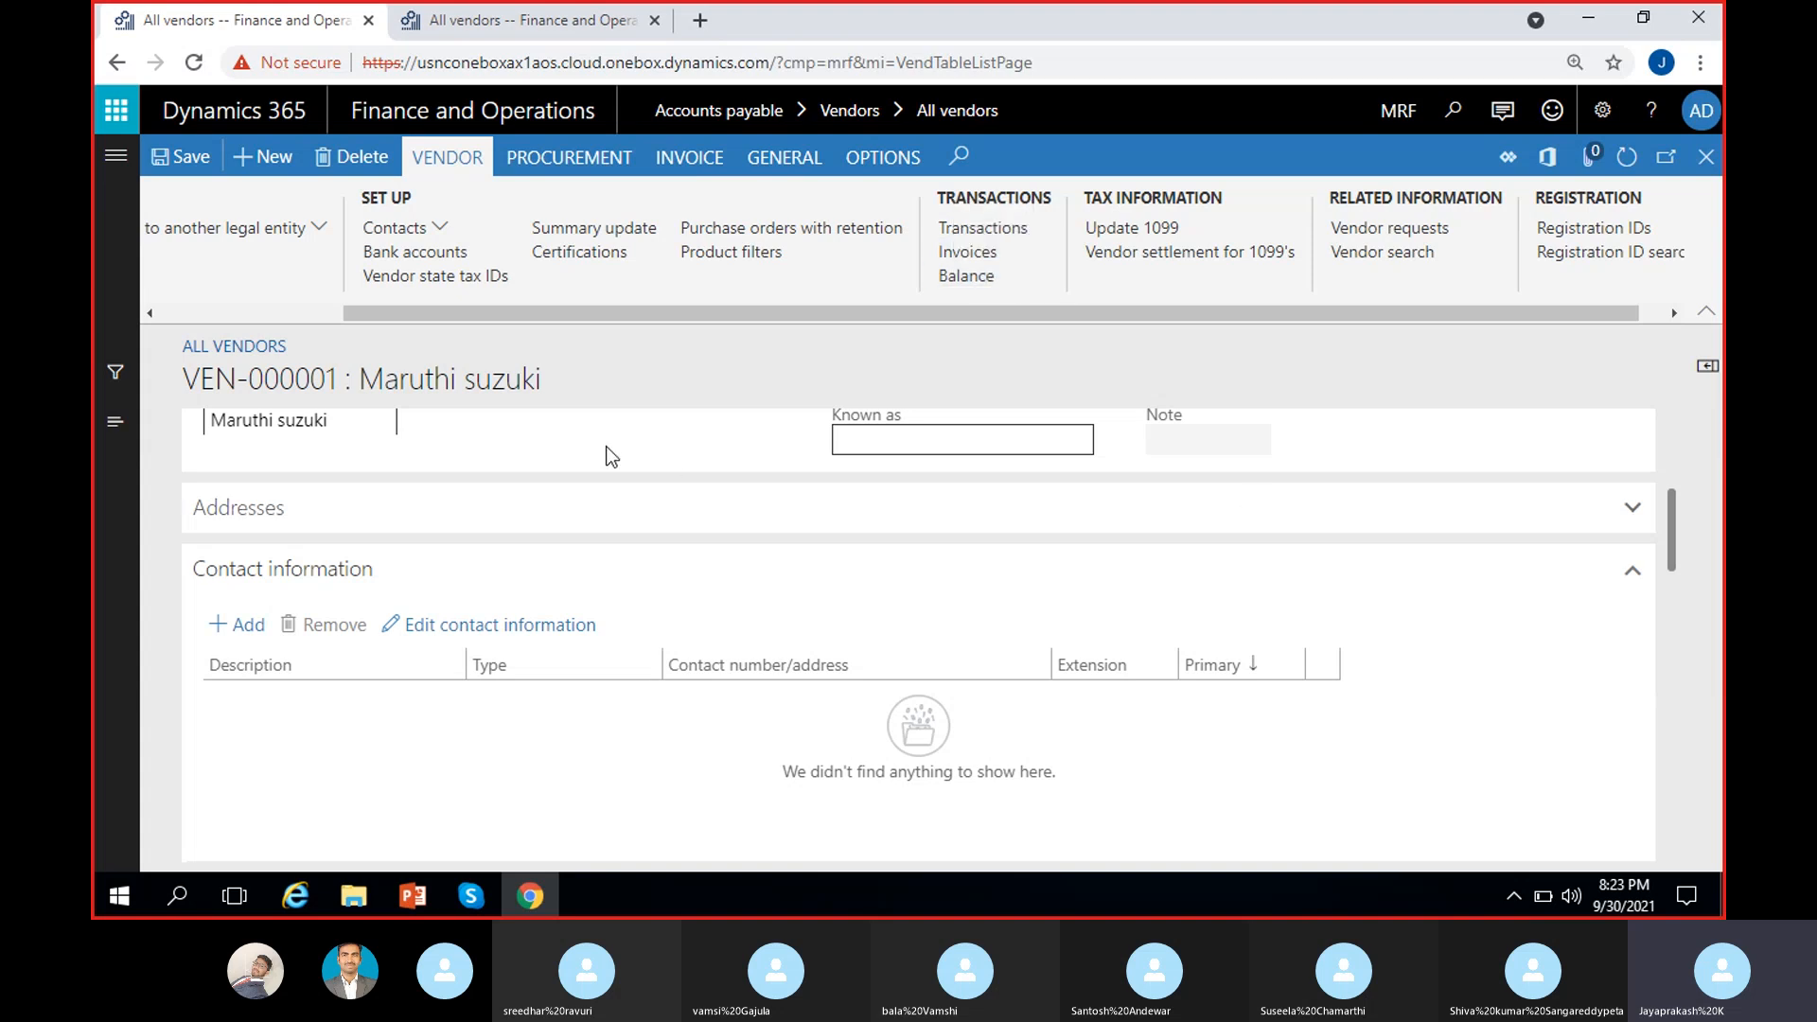
left_click_drag(543, 382, 356, 398)
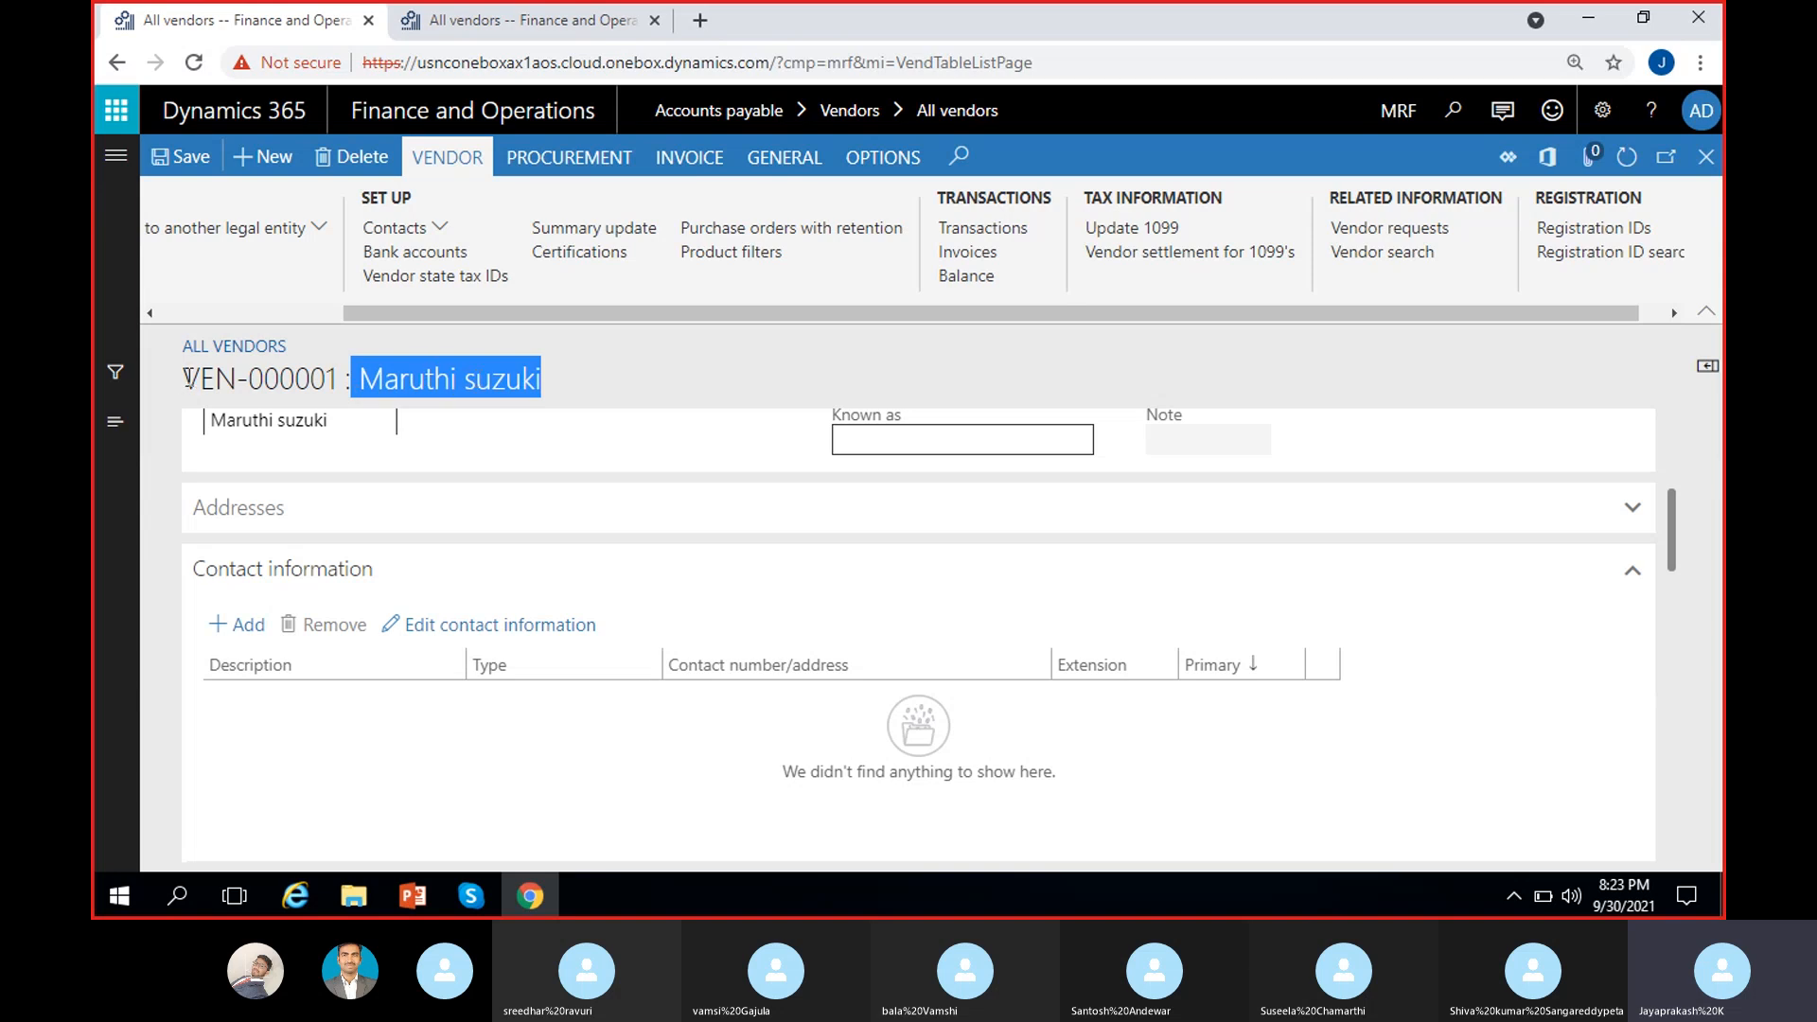
left_click_drag(185, 379, 543, 371)
left_click(680, 358)
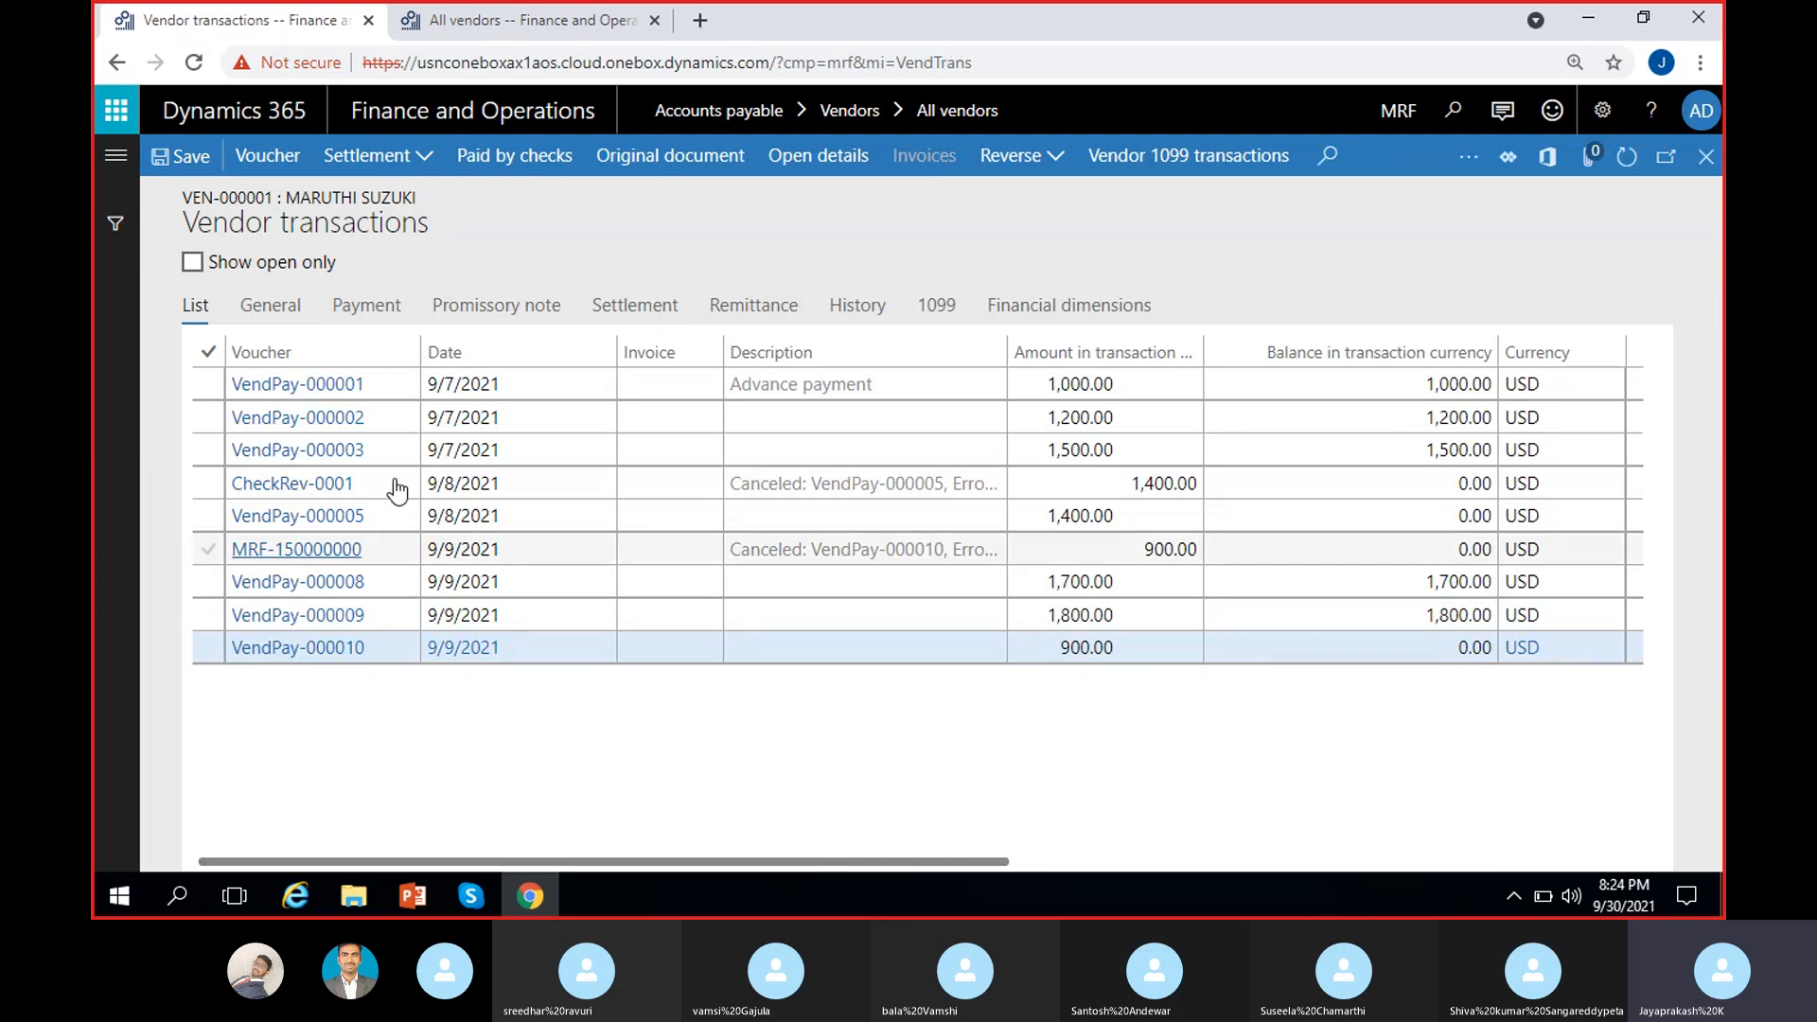
Step: Review the dates of VendPay-000001, VendPay-000002, CheckRev-0001, MRF-150000000 and VendPay-000009
left_click(499, 388)
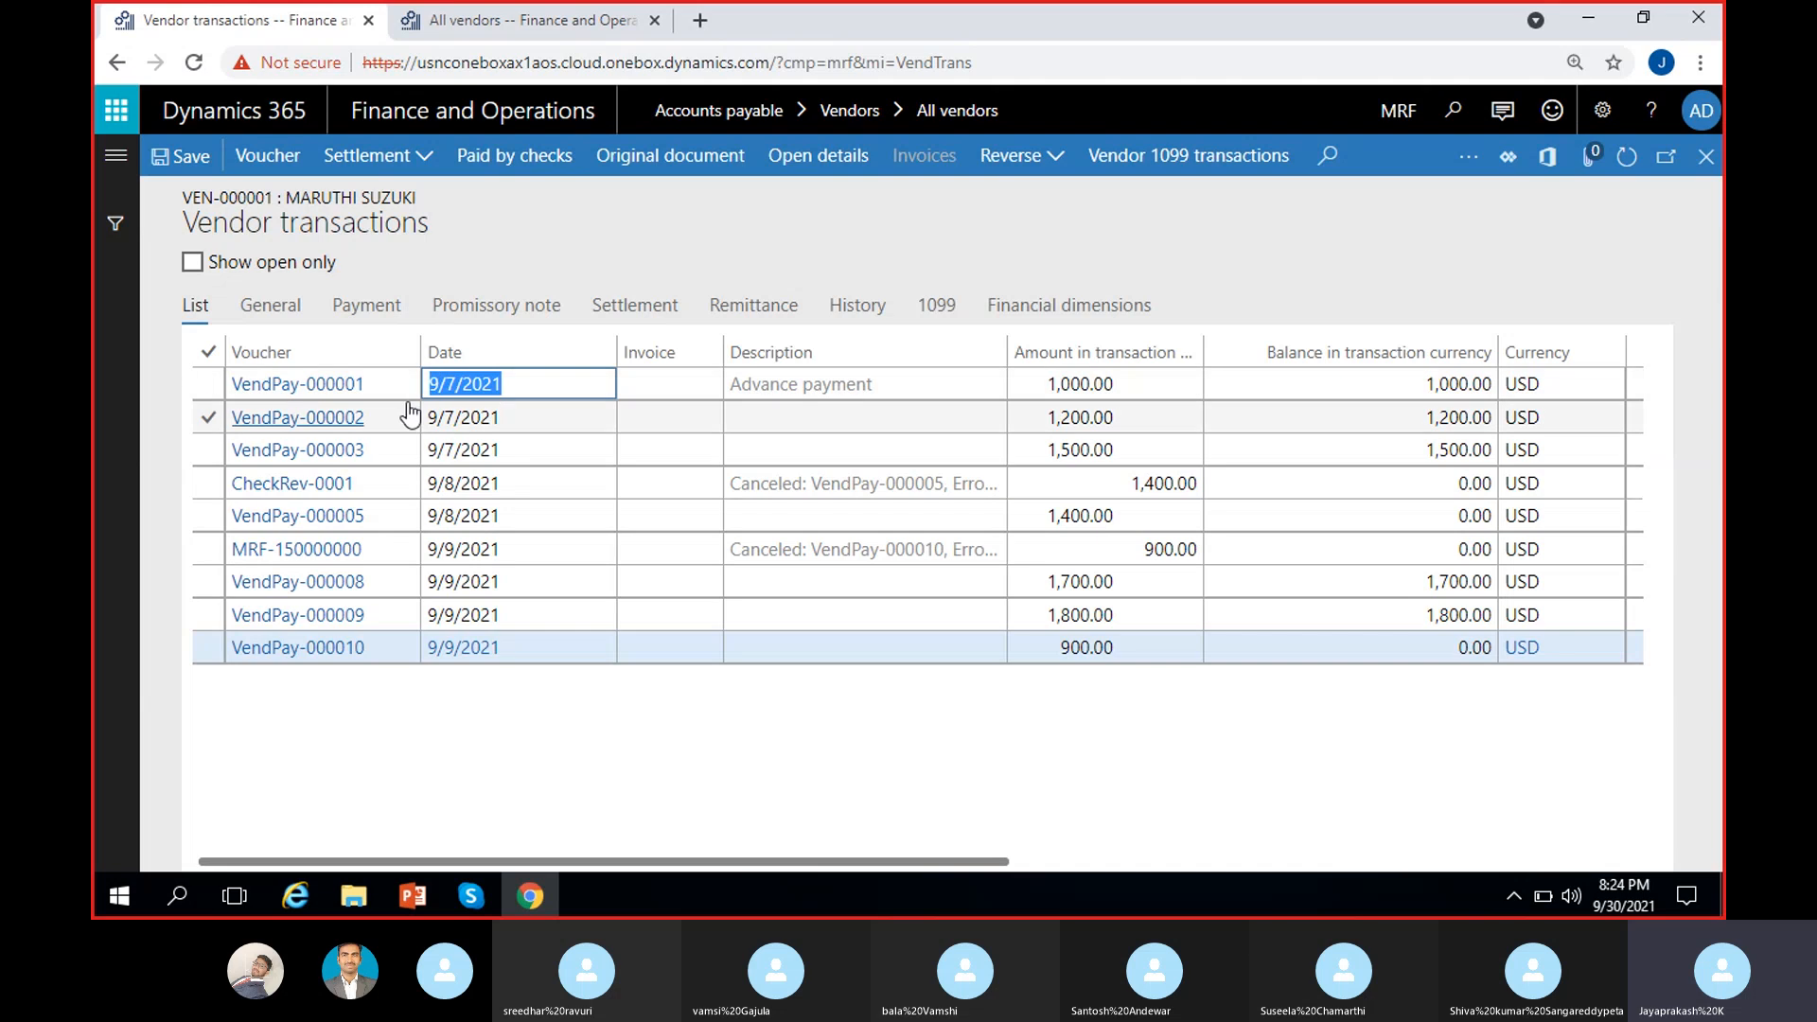
left_click(484, 417)
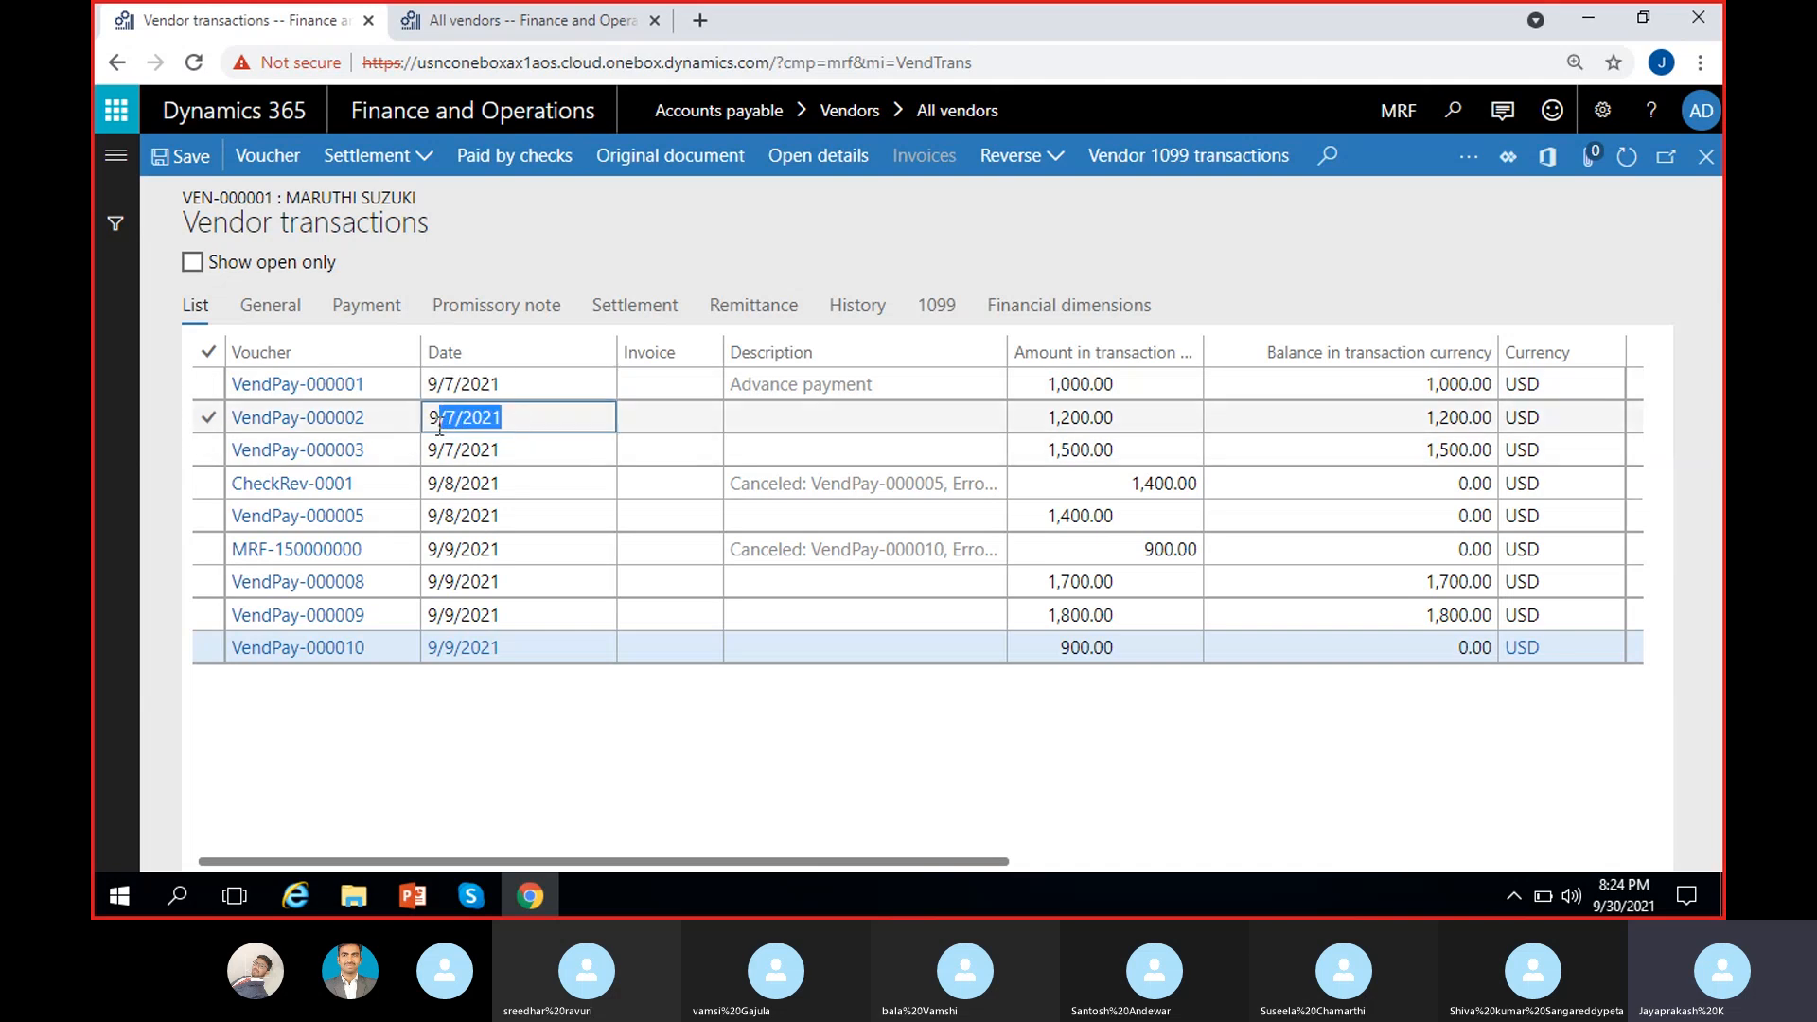
left_click(516, 485)
left_click(524, 518)
left_click(483, 551)
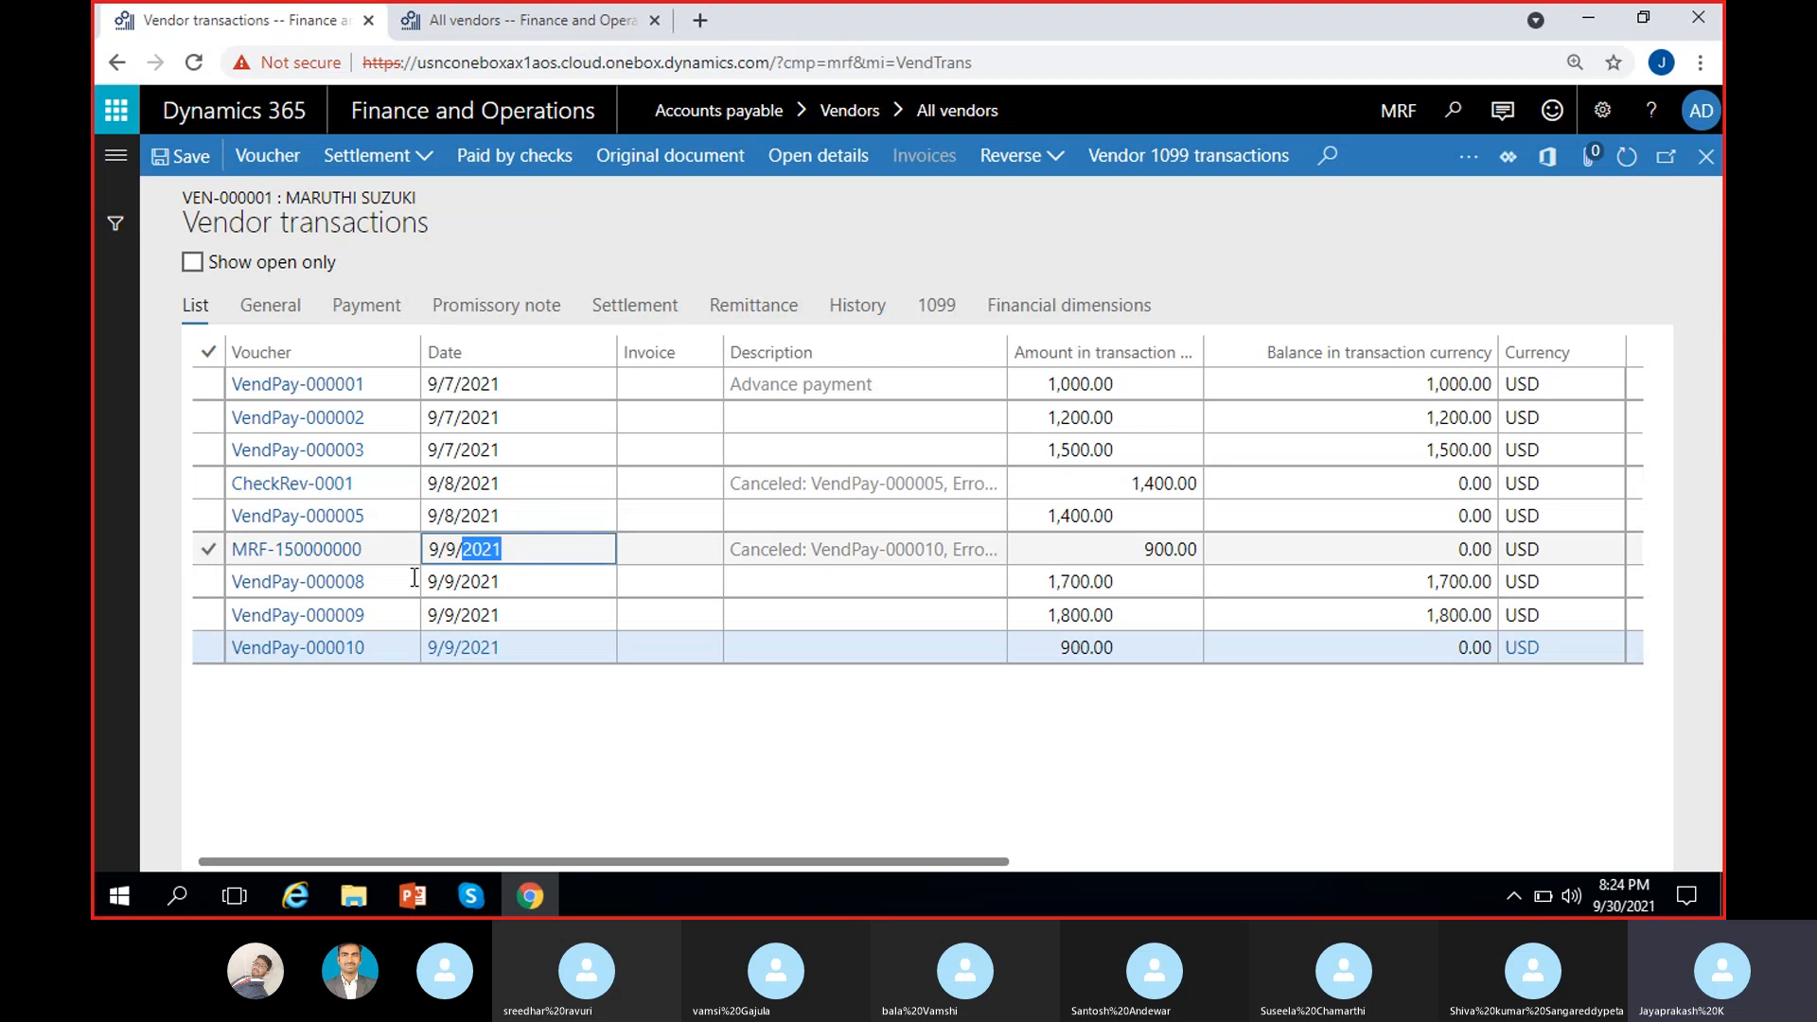
left_click_drag(523, 558, 426, 575)
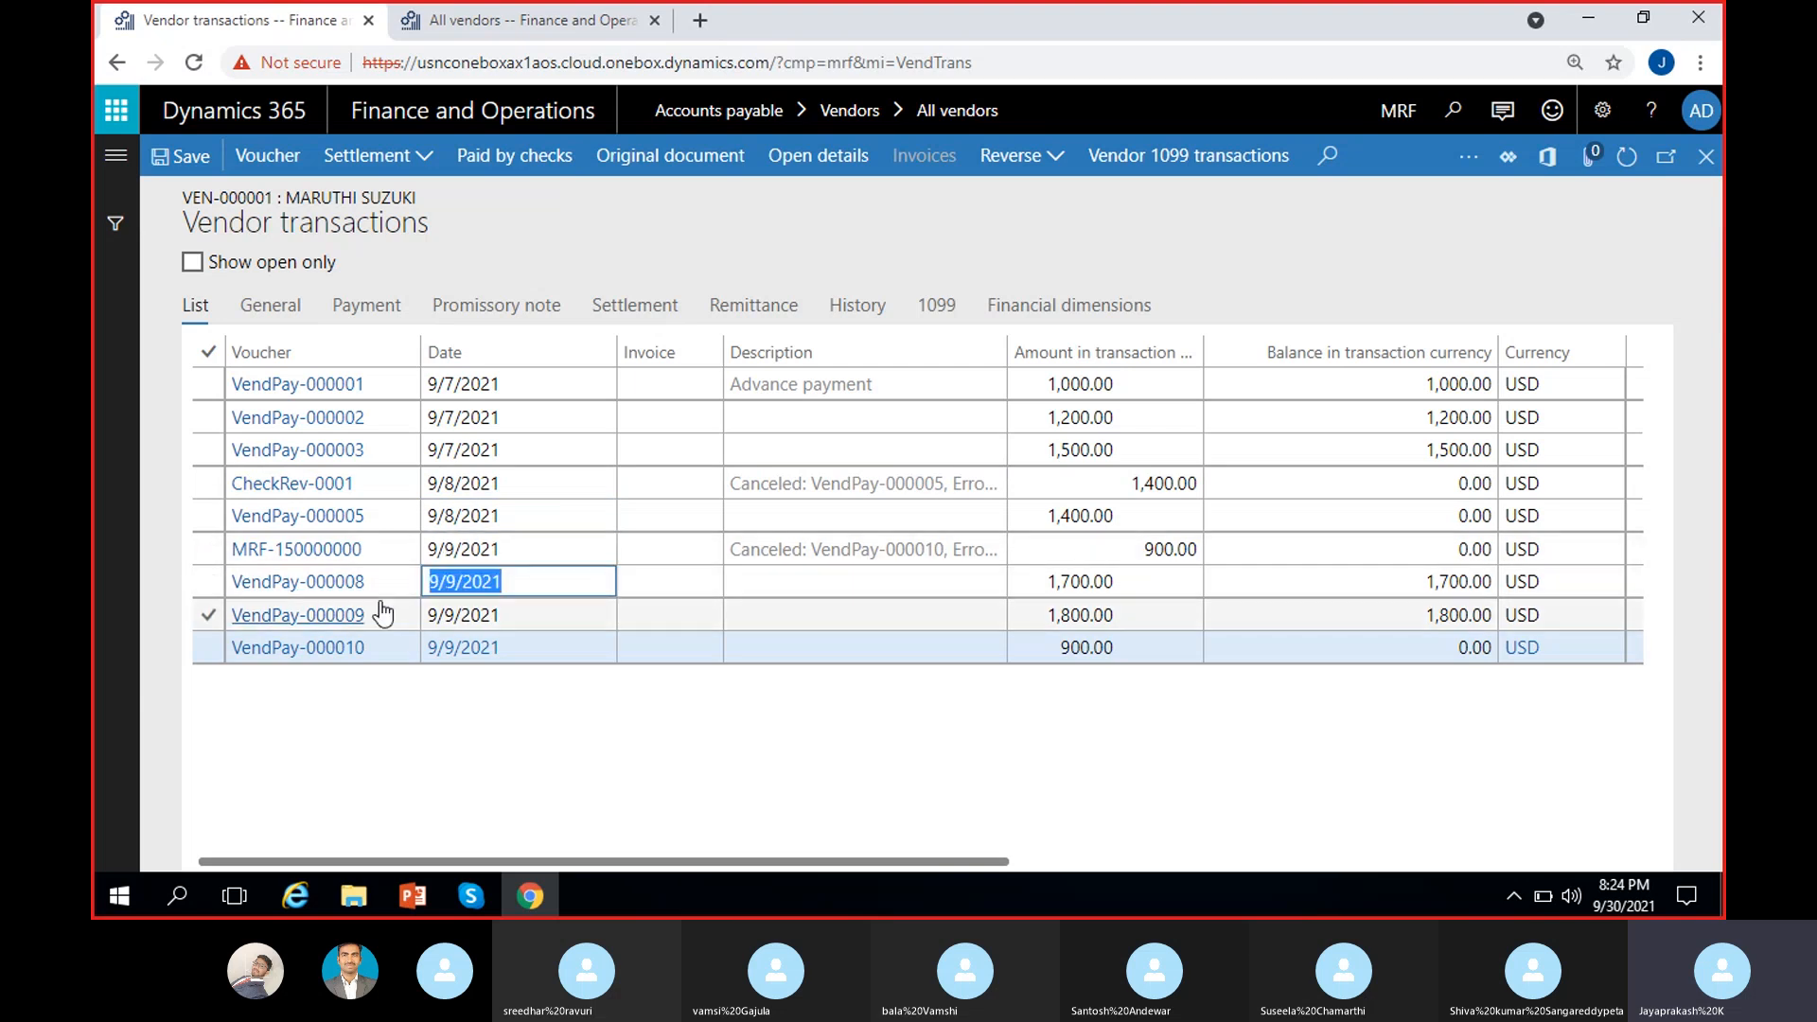
left_click(494, 615)
left_click(639, 697)
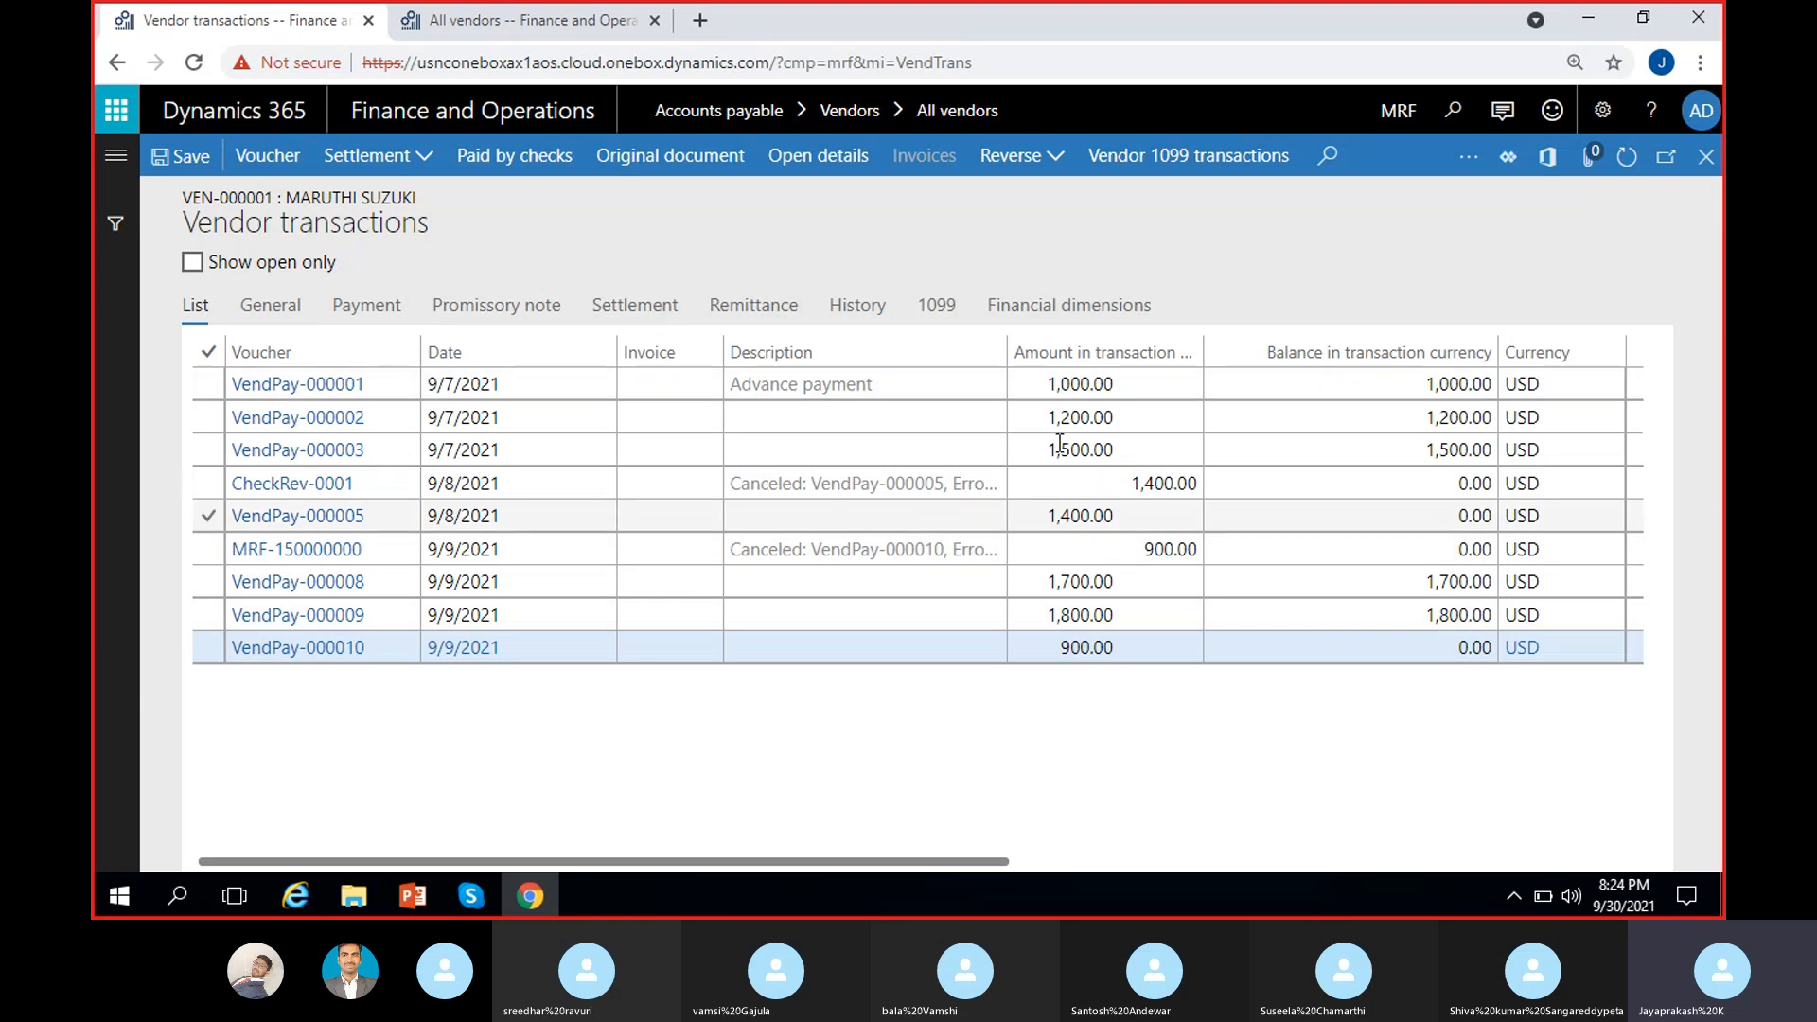
Step: Check the CheckRev-0001 1,400.00 and MRF-150000000 amounts, then close Vendor transactions
left_click(1135, 483)
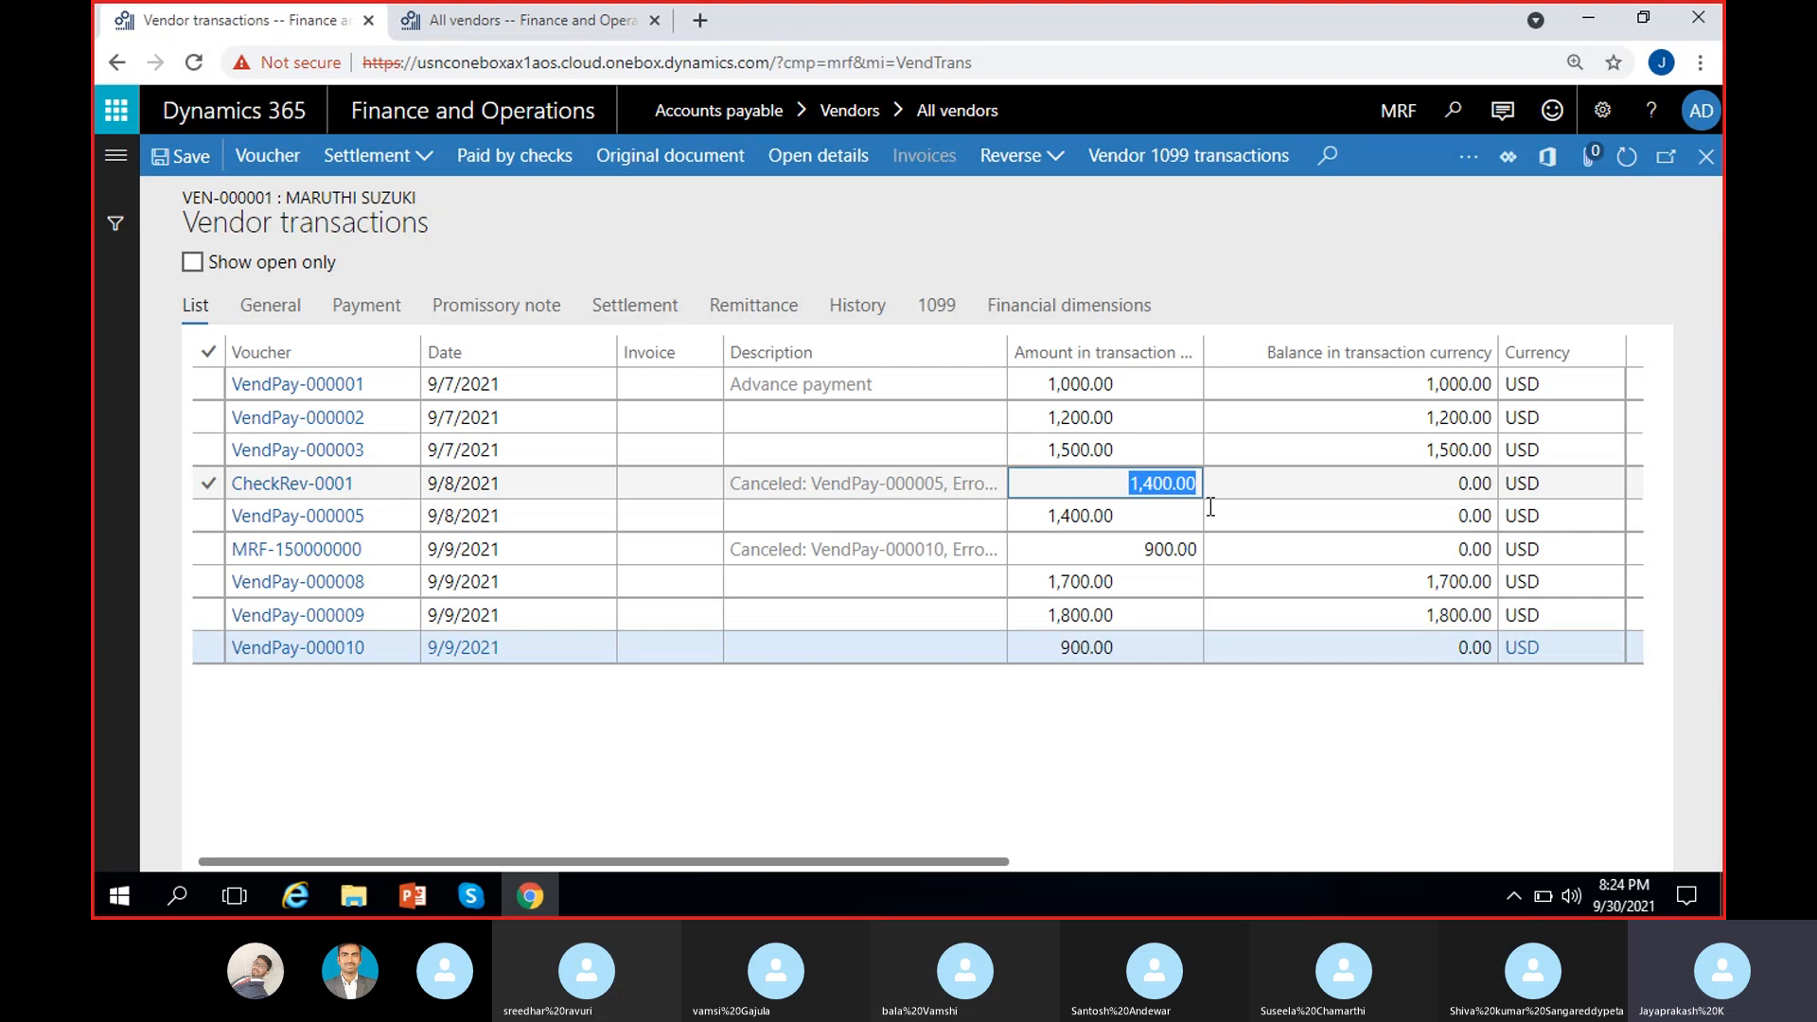
left_click(1132, 555)
left_click(1179, 706)
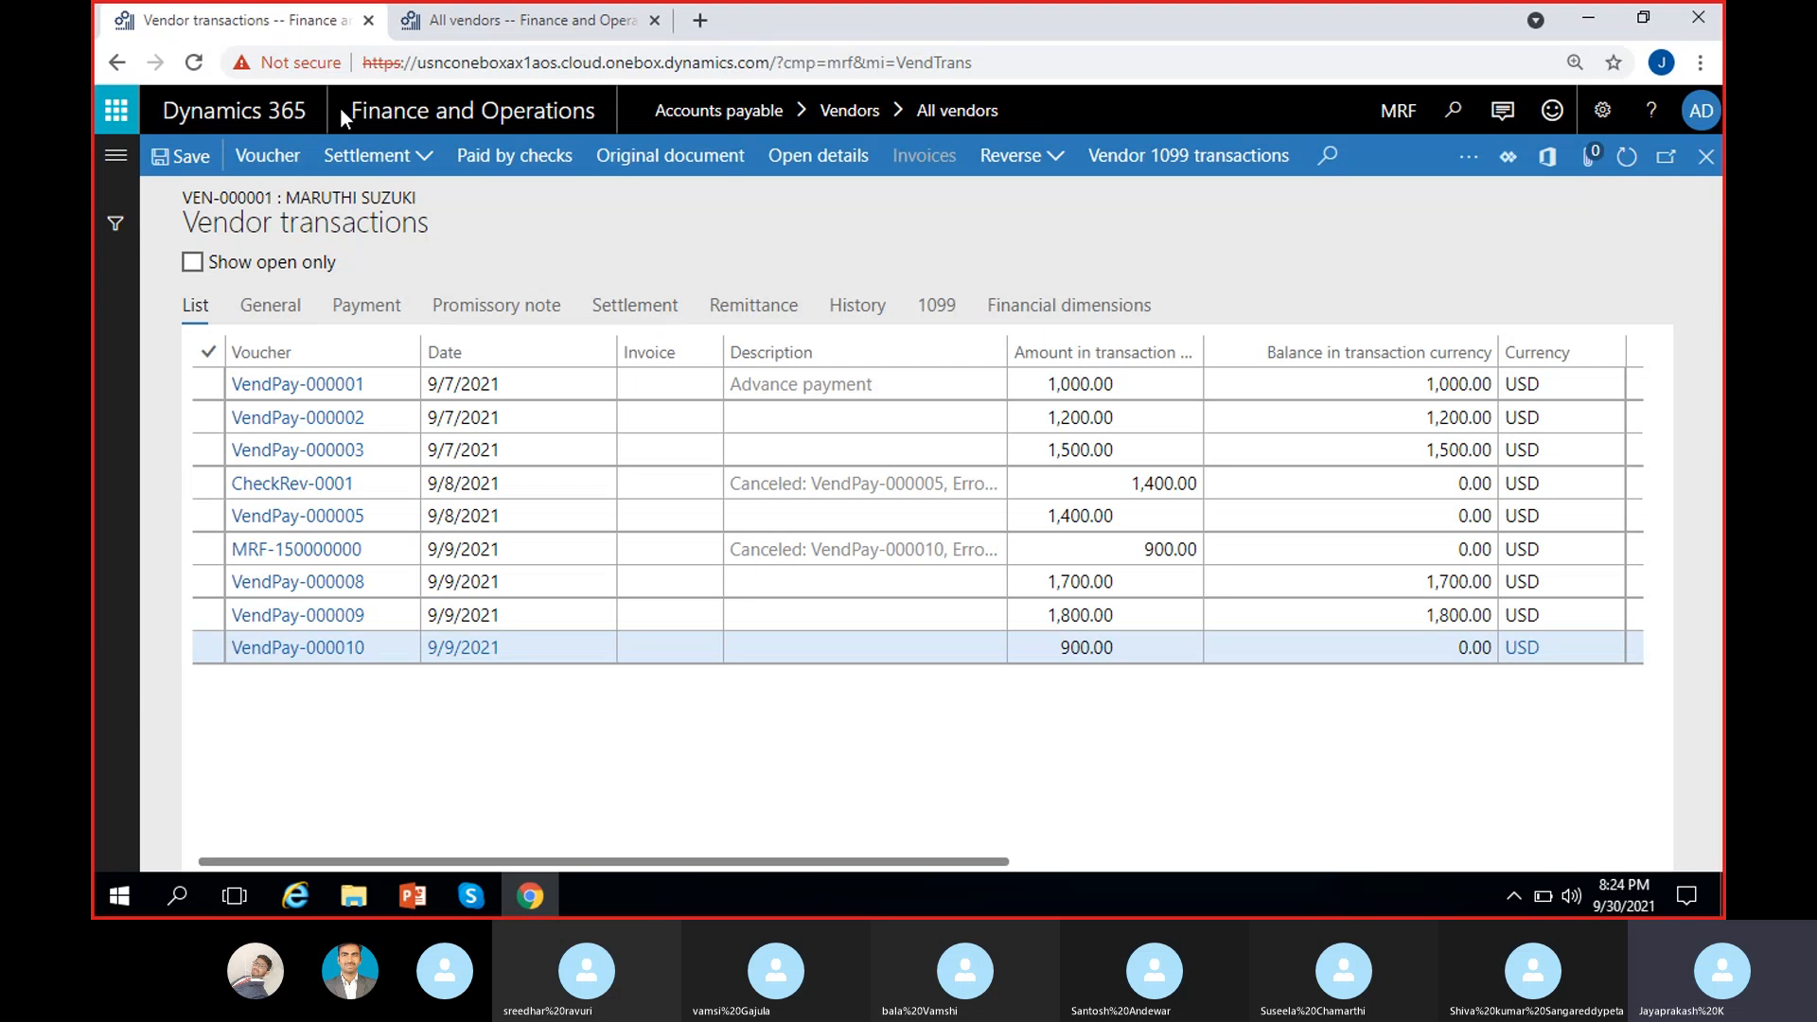
left_click(1706, 156)
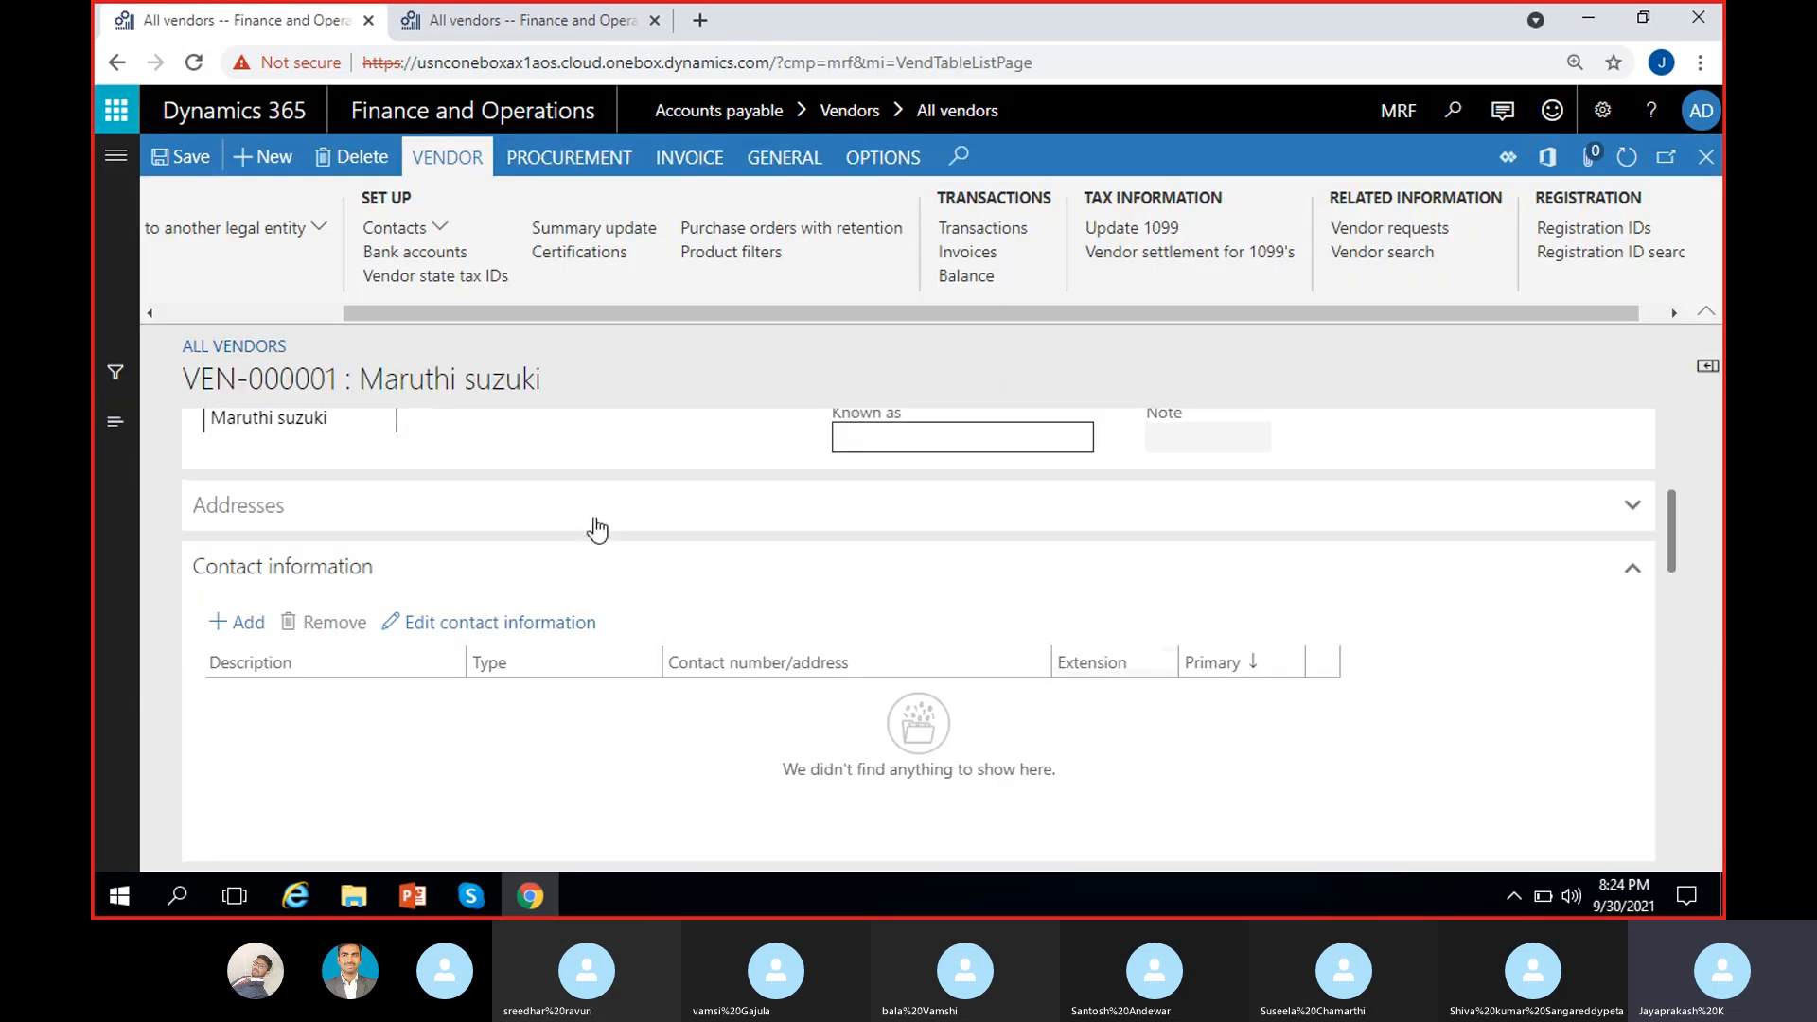
Step: Open Vendor balance and inspect the 7,200.00 USD balance amount
left_click(980, 276)
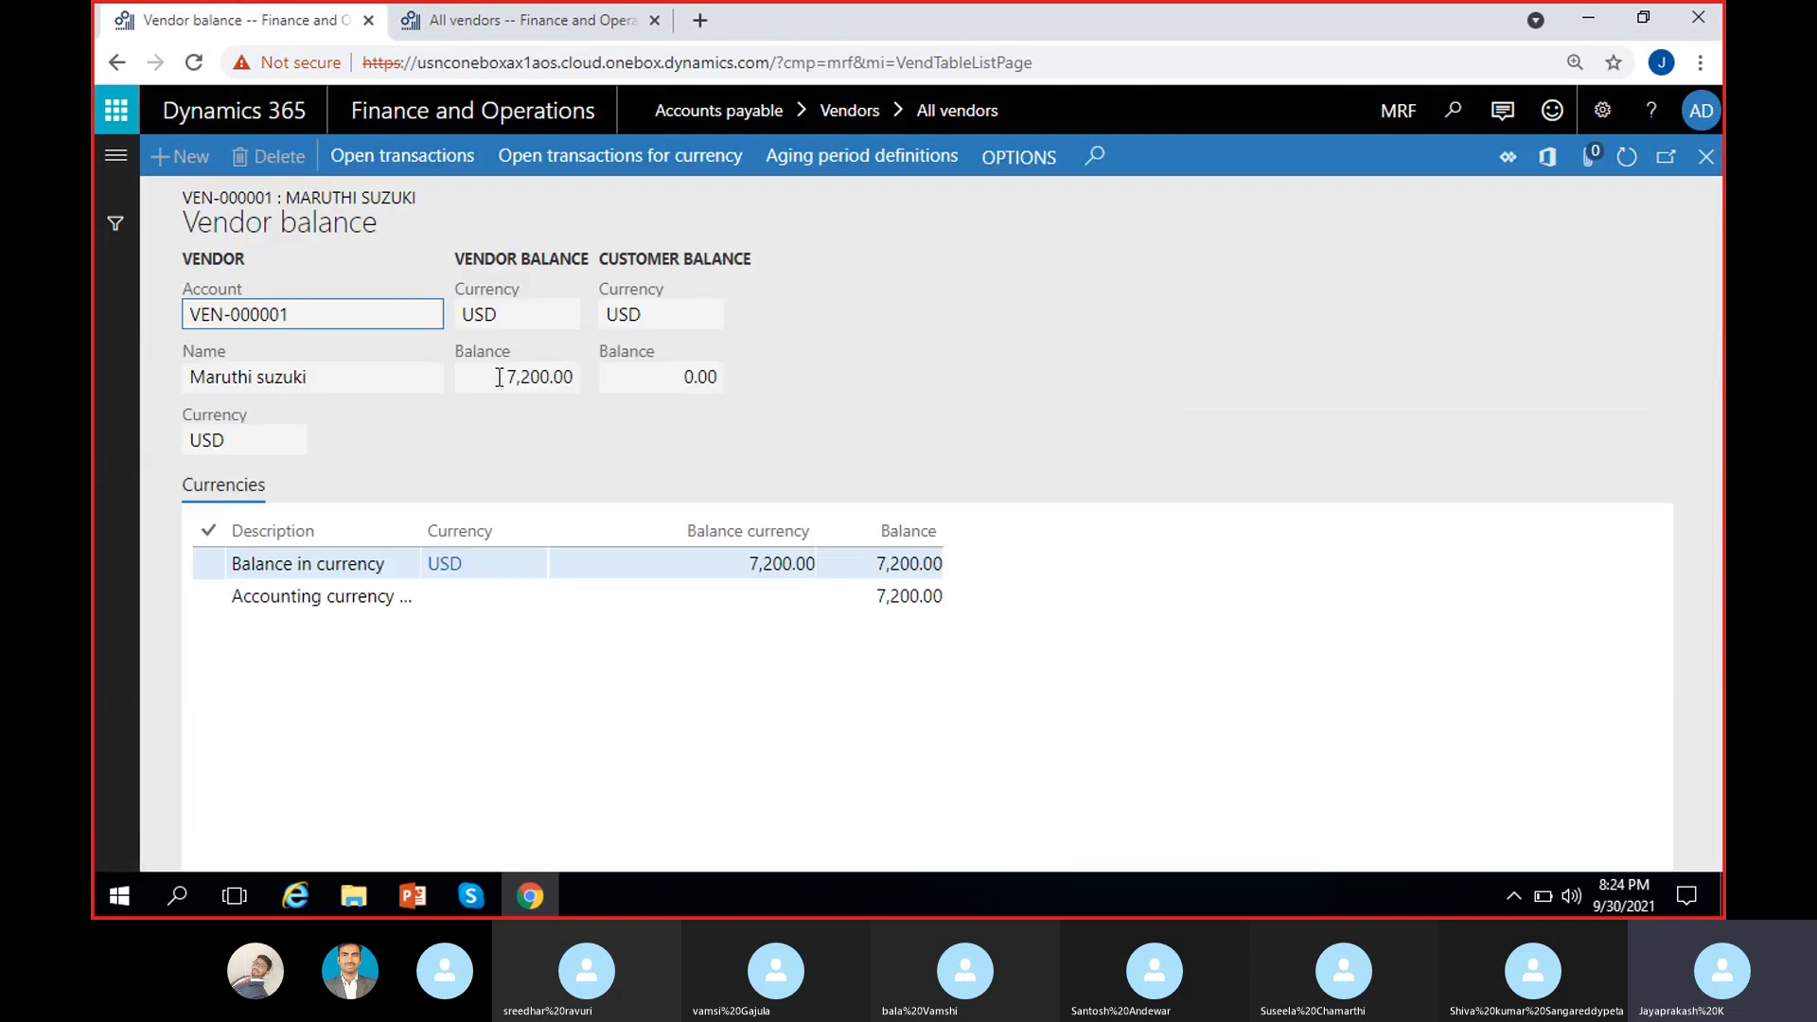
left_click(499, 377)
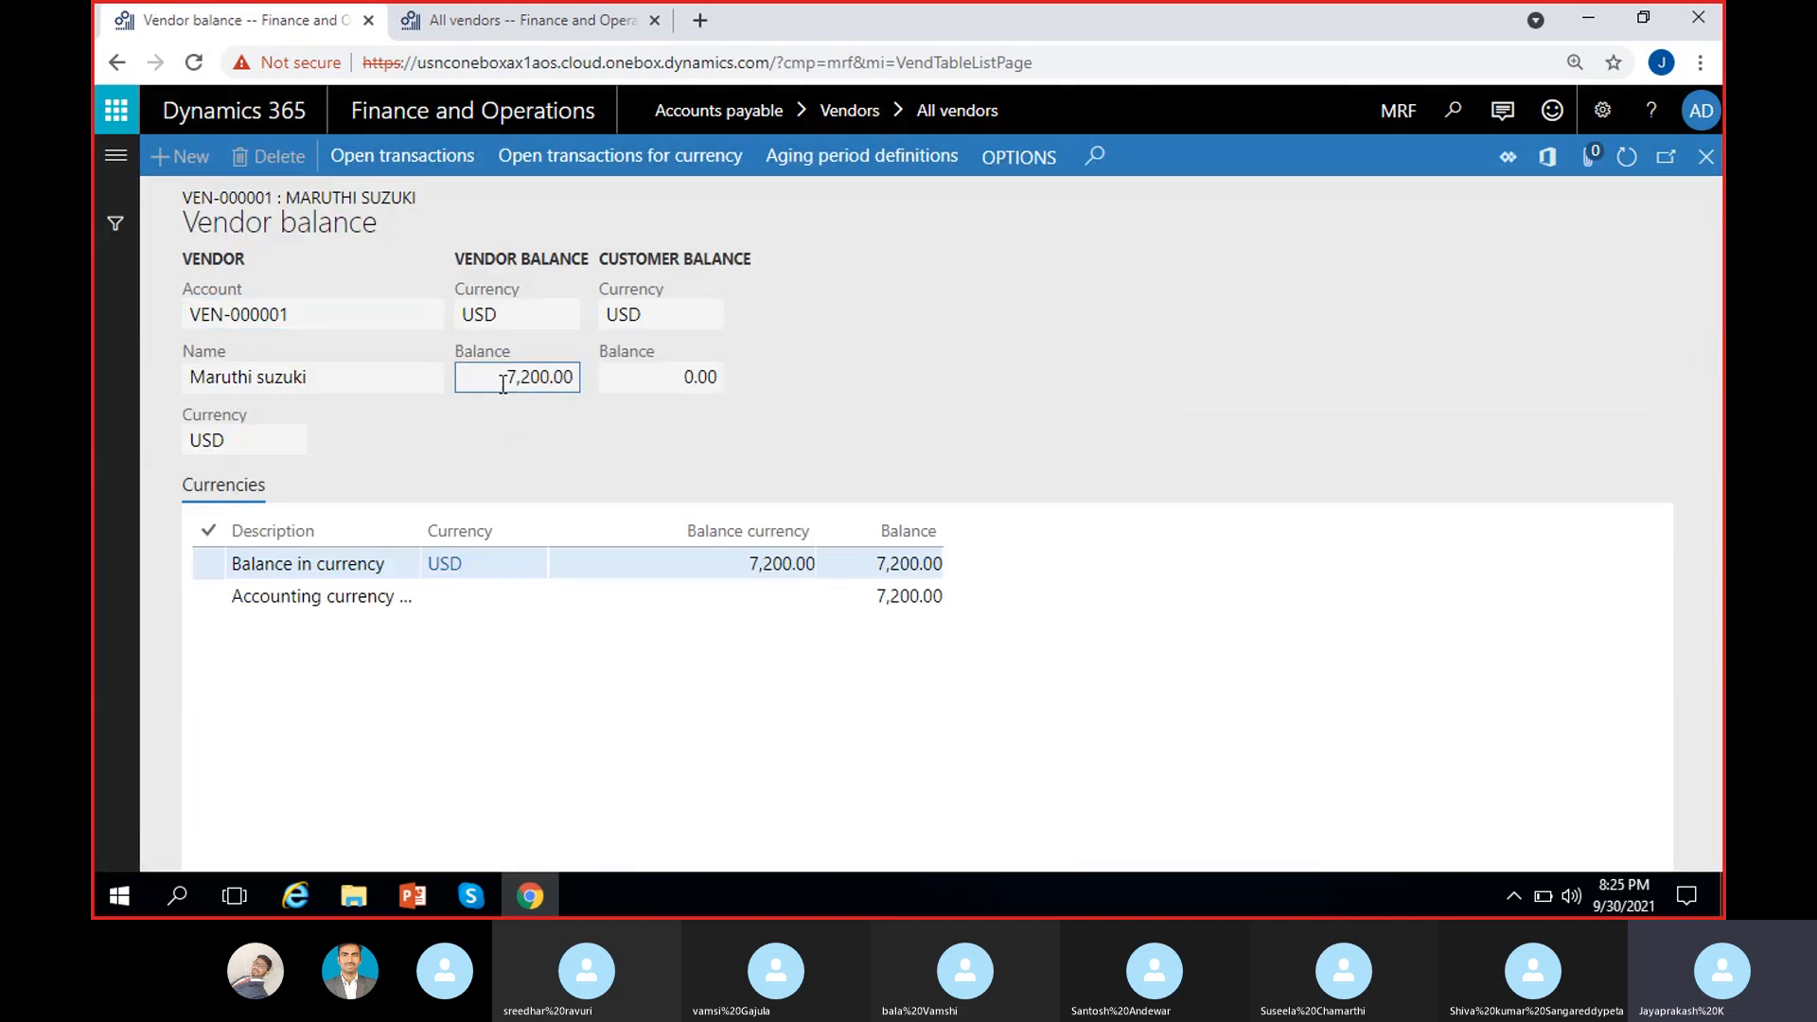
left_click_drag(503, 383, 634, 394)
left_click(895, 416)
left_click(498, 381)
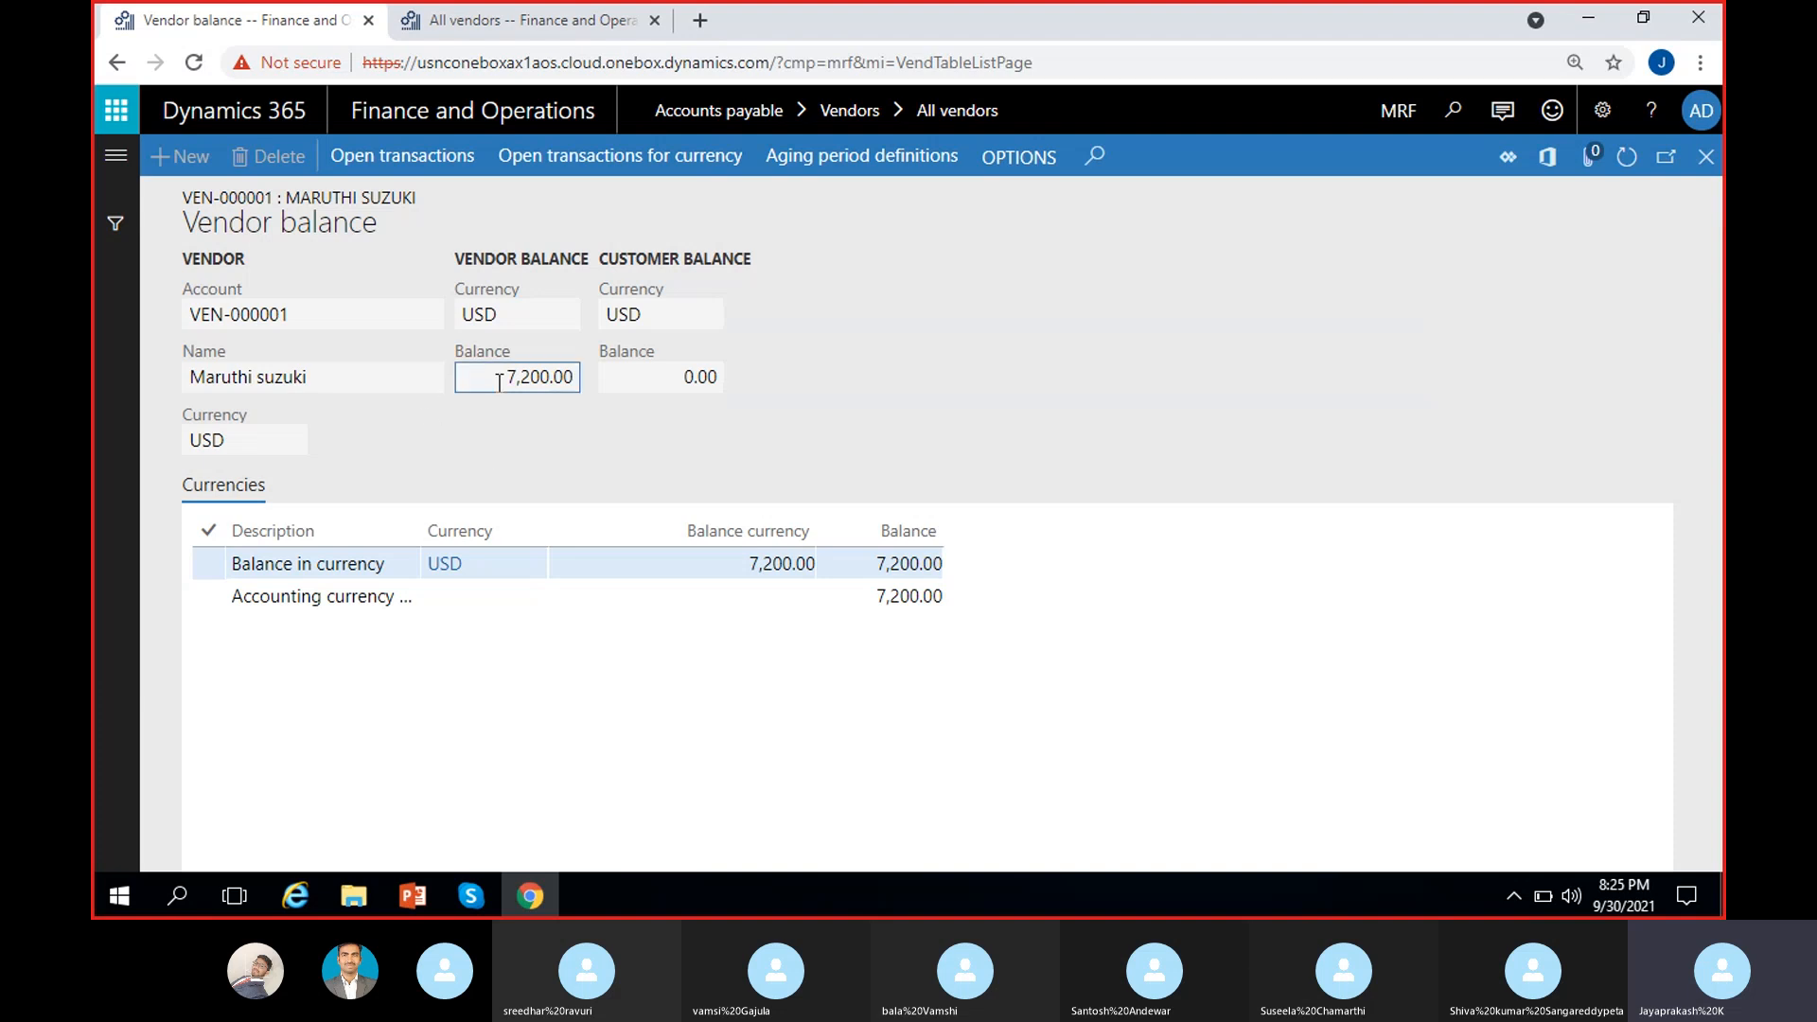
left_click(631, 411)
left_click_drag(504, 380, 598, 435)
Step: Close Vendor balance, open the vendor's Invoice journal, and close it since it is empty
left_click(1706, 156)
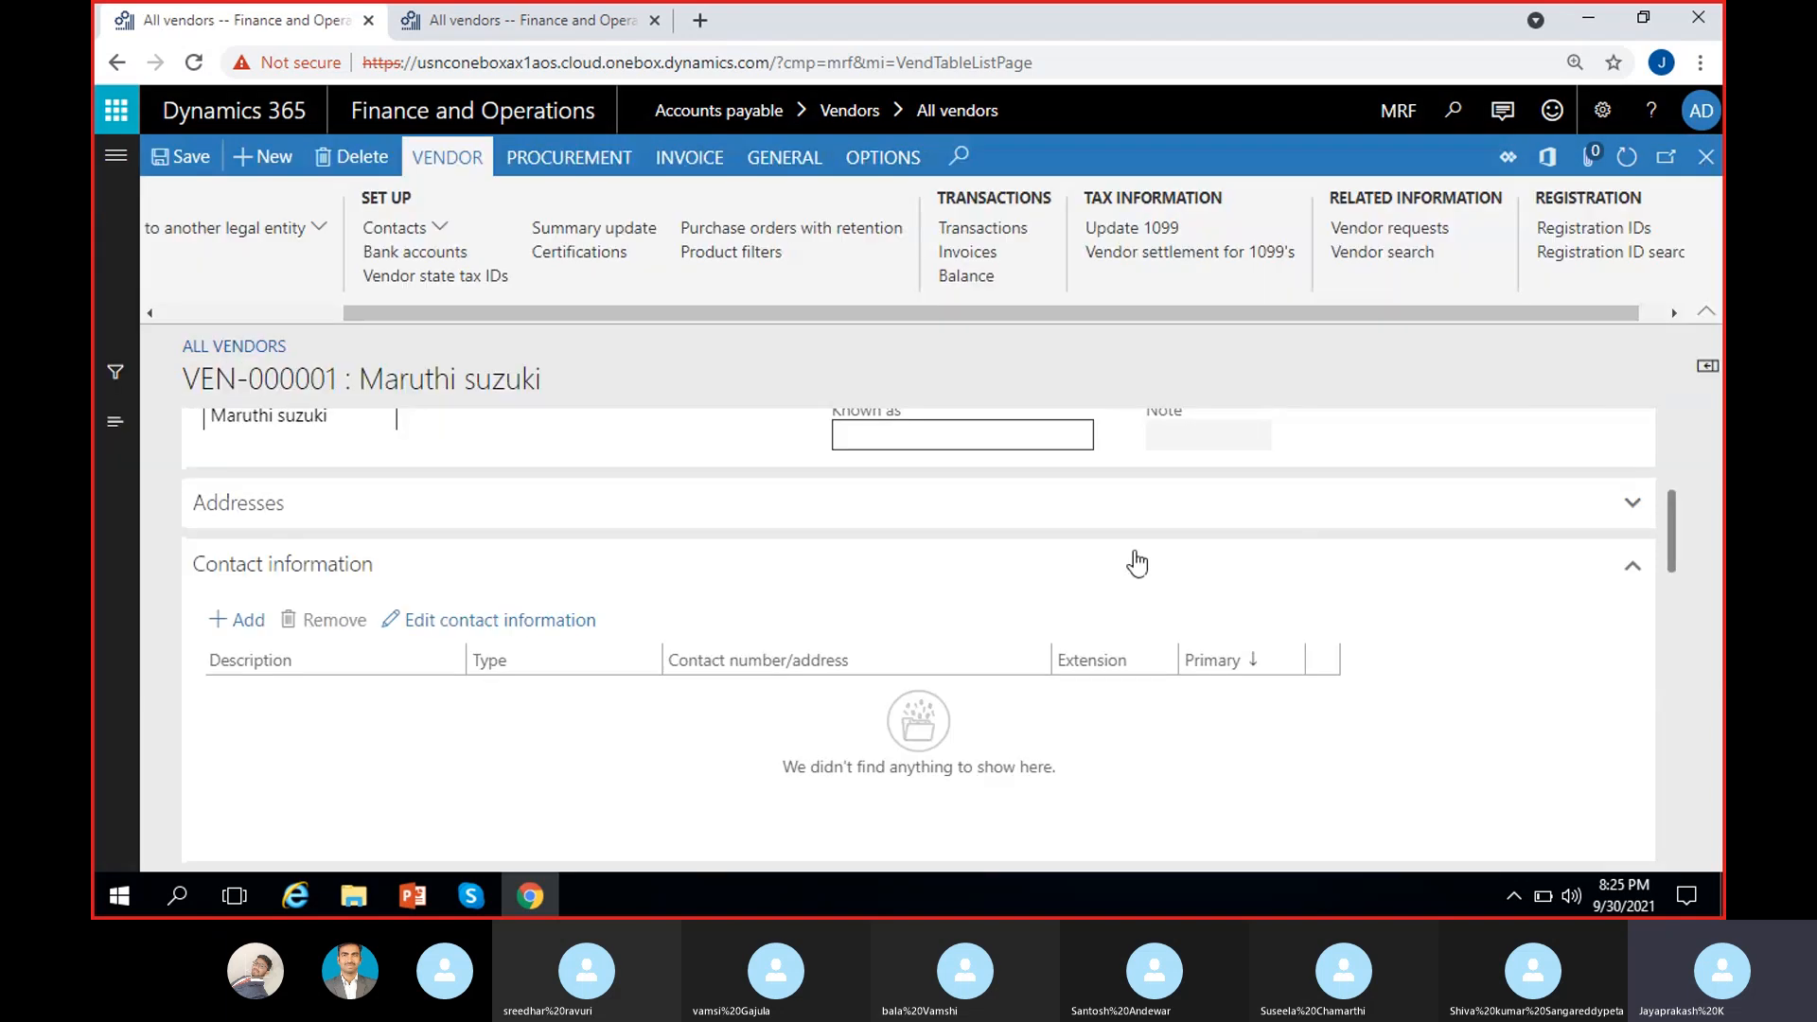
left_click(991, 256)
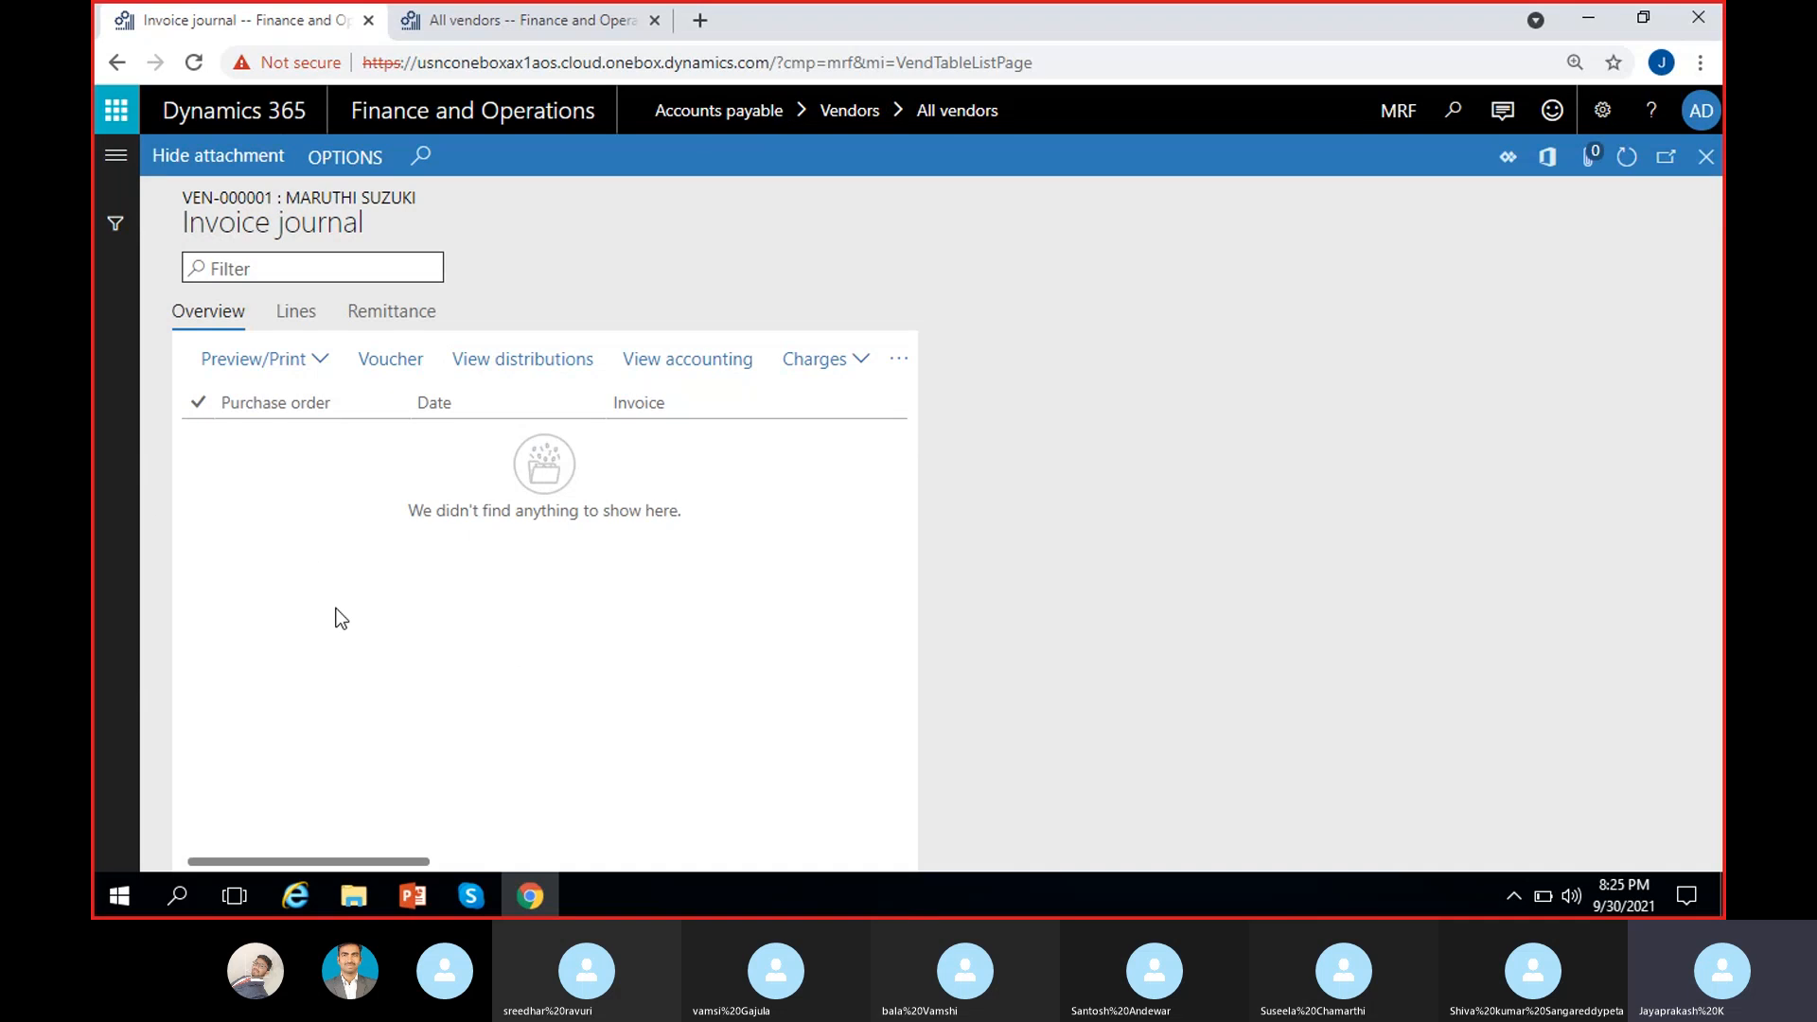
left_click(1690, 172)
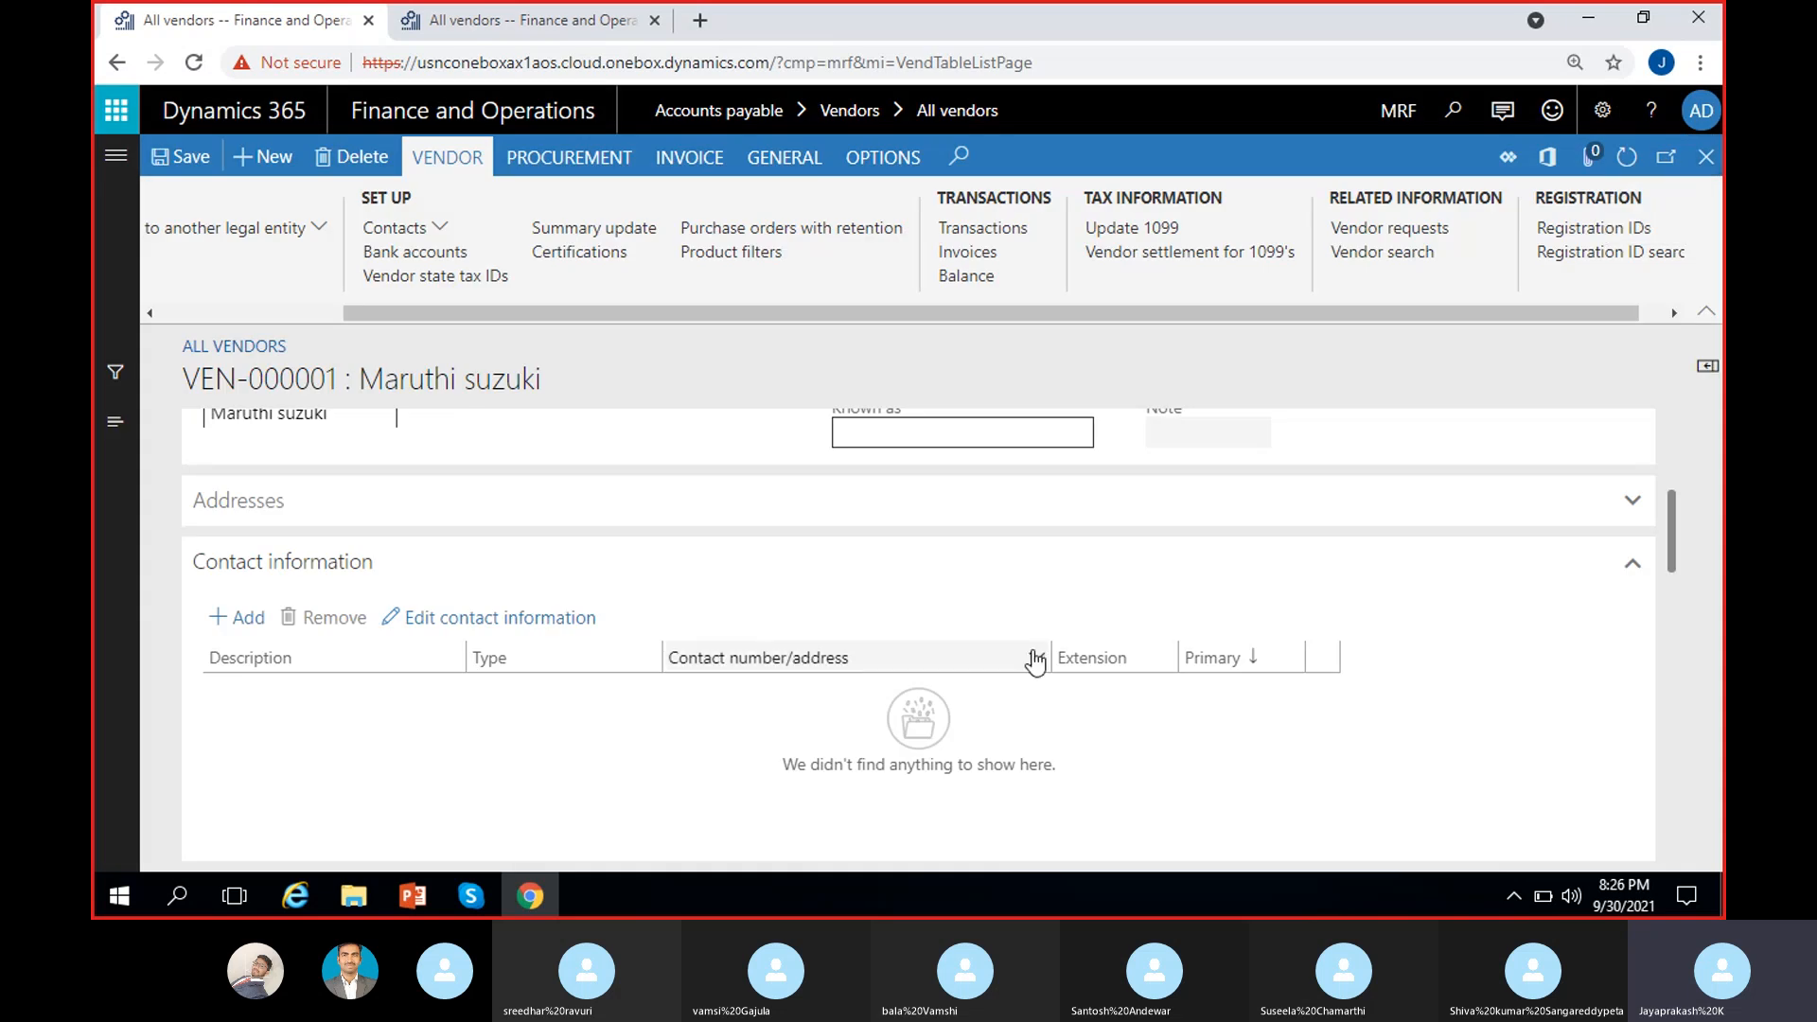
Step: Browse the PROCUREMENT agreement types, then switch to the vendor's INVOICE actions
scroll(1035, 660, "up", 3)
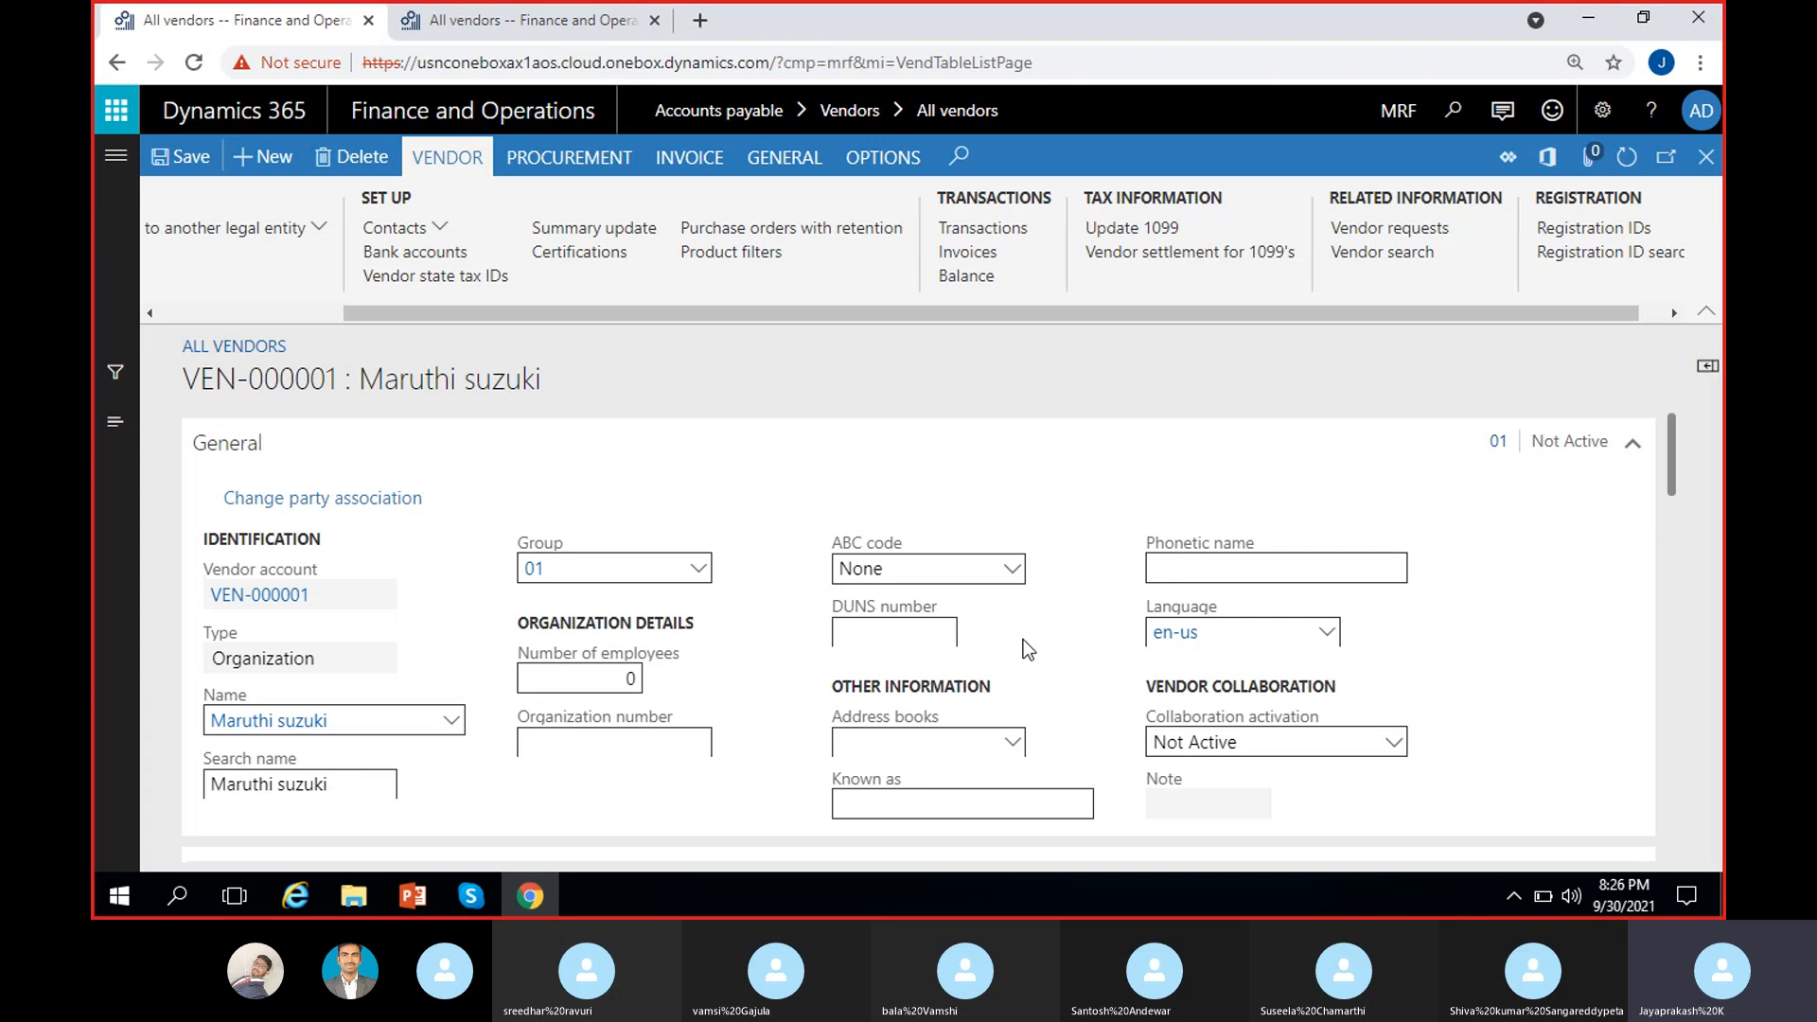
left_click(586, 161)
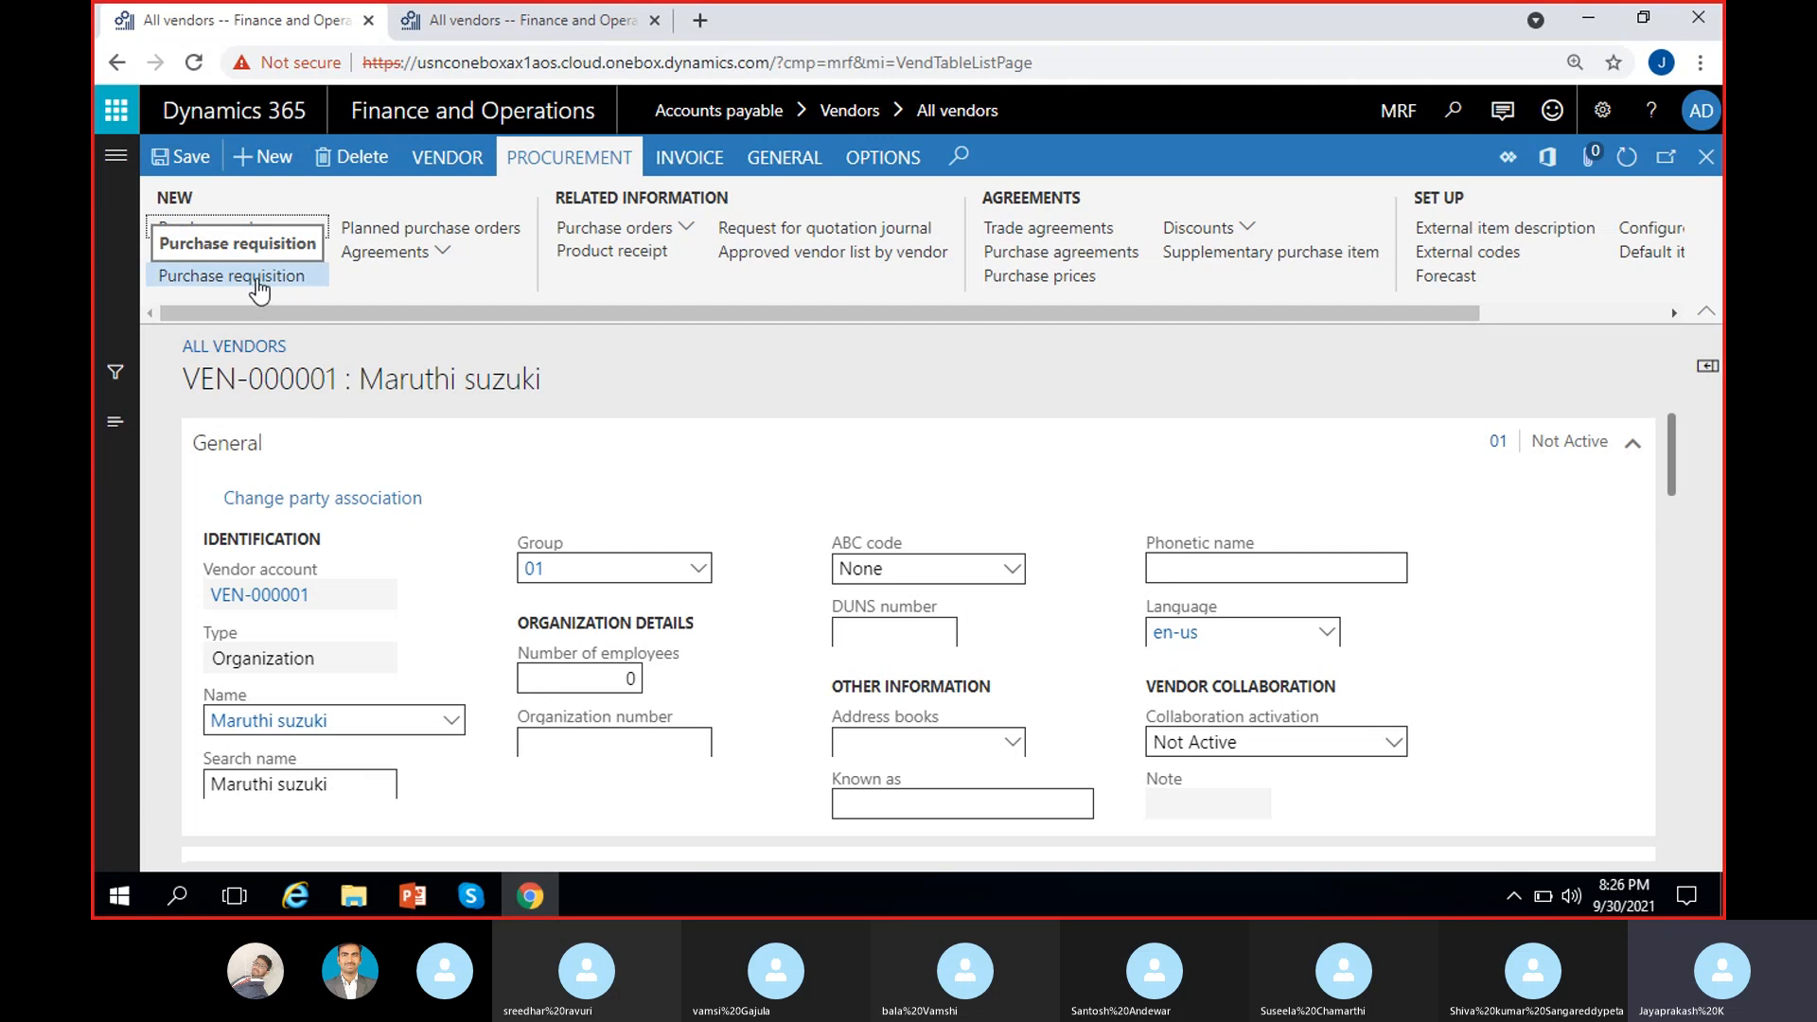
left_click(442, 252)
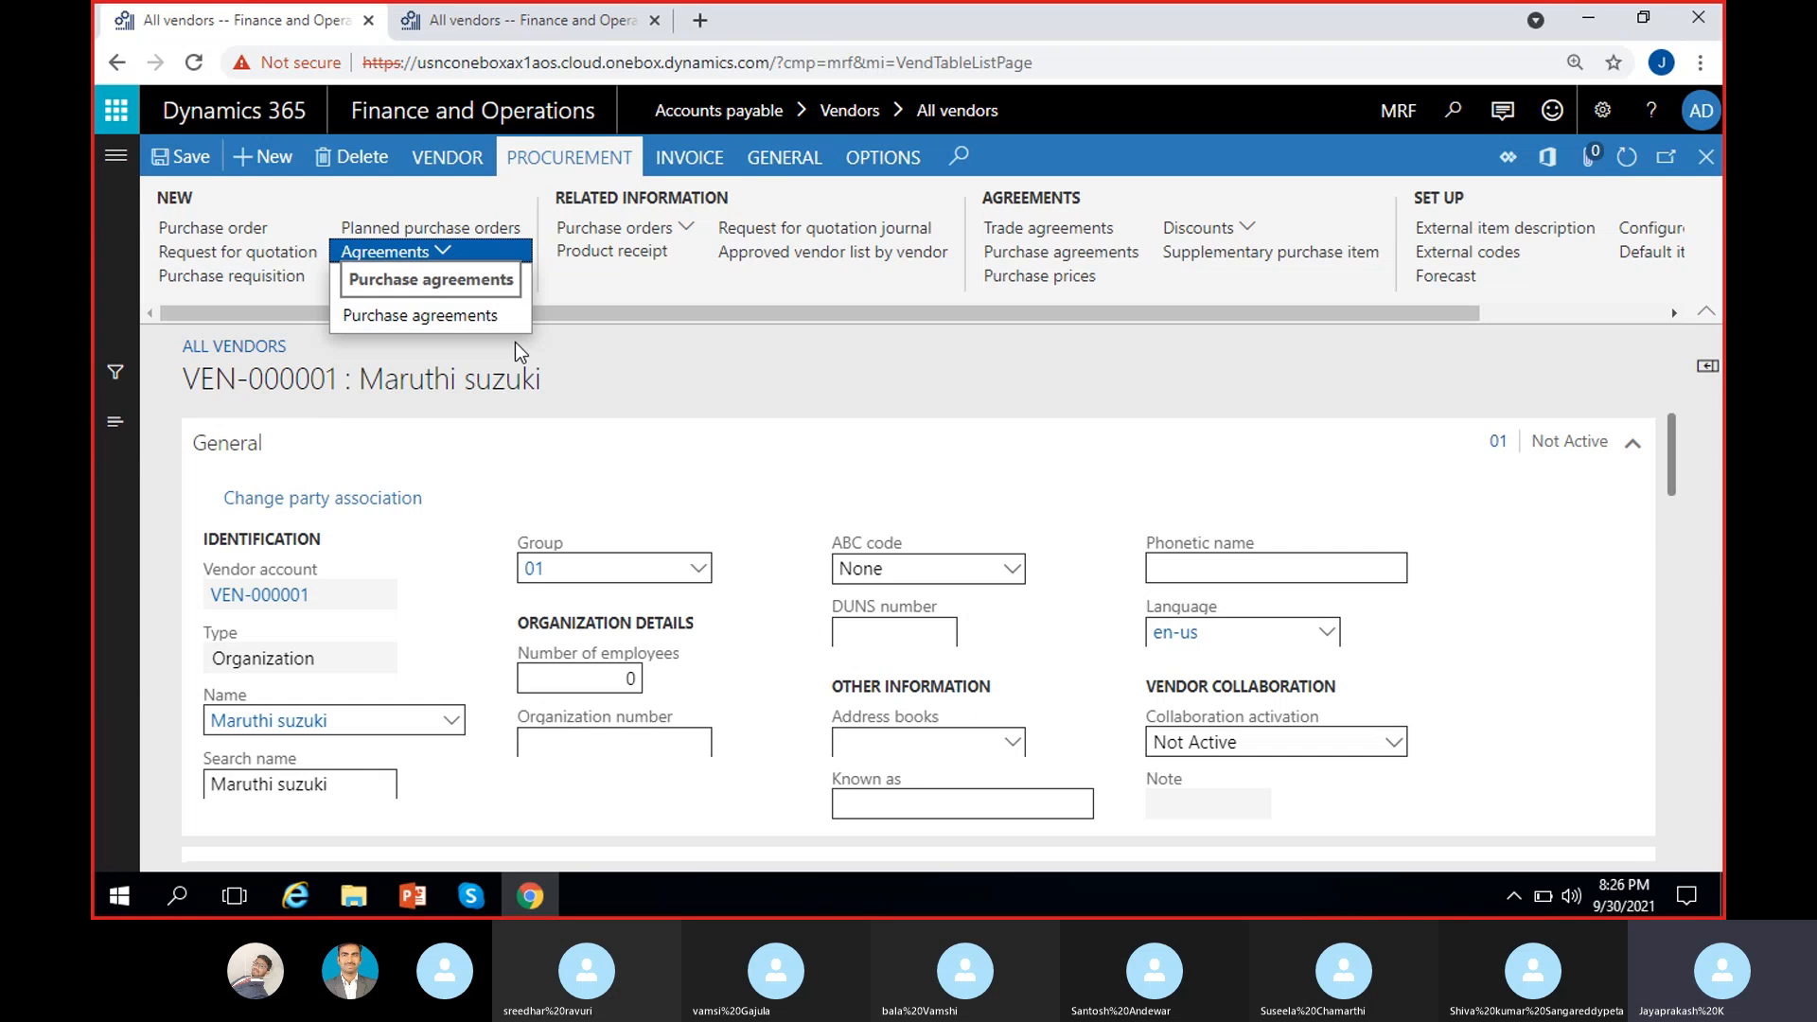
left_click(649, 350)
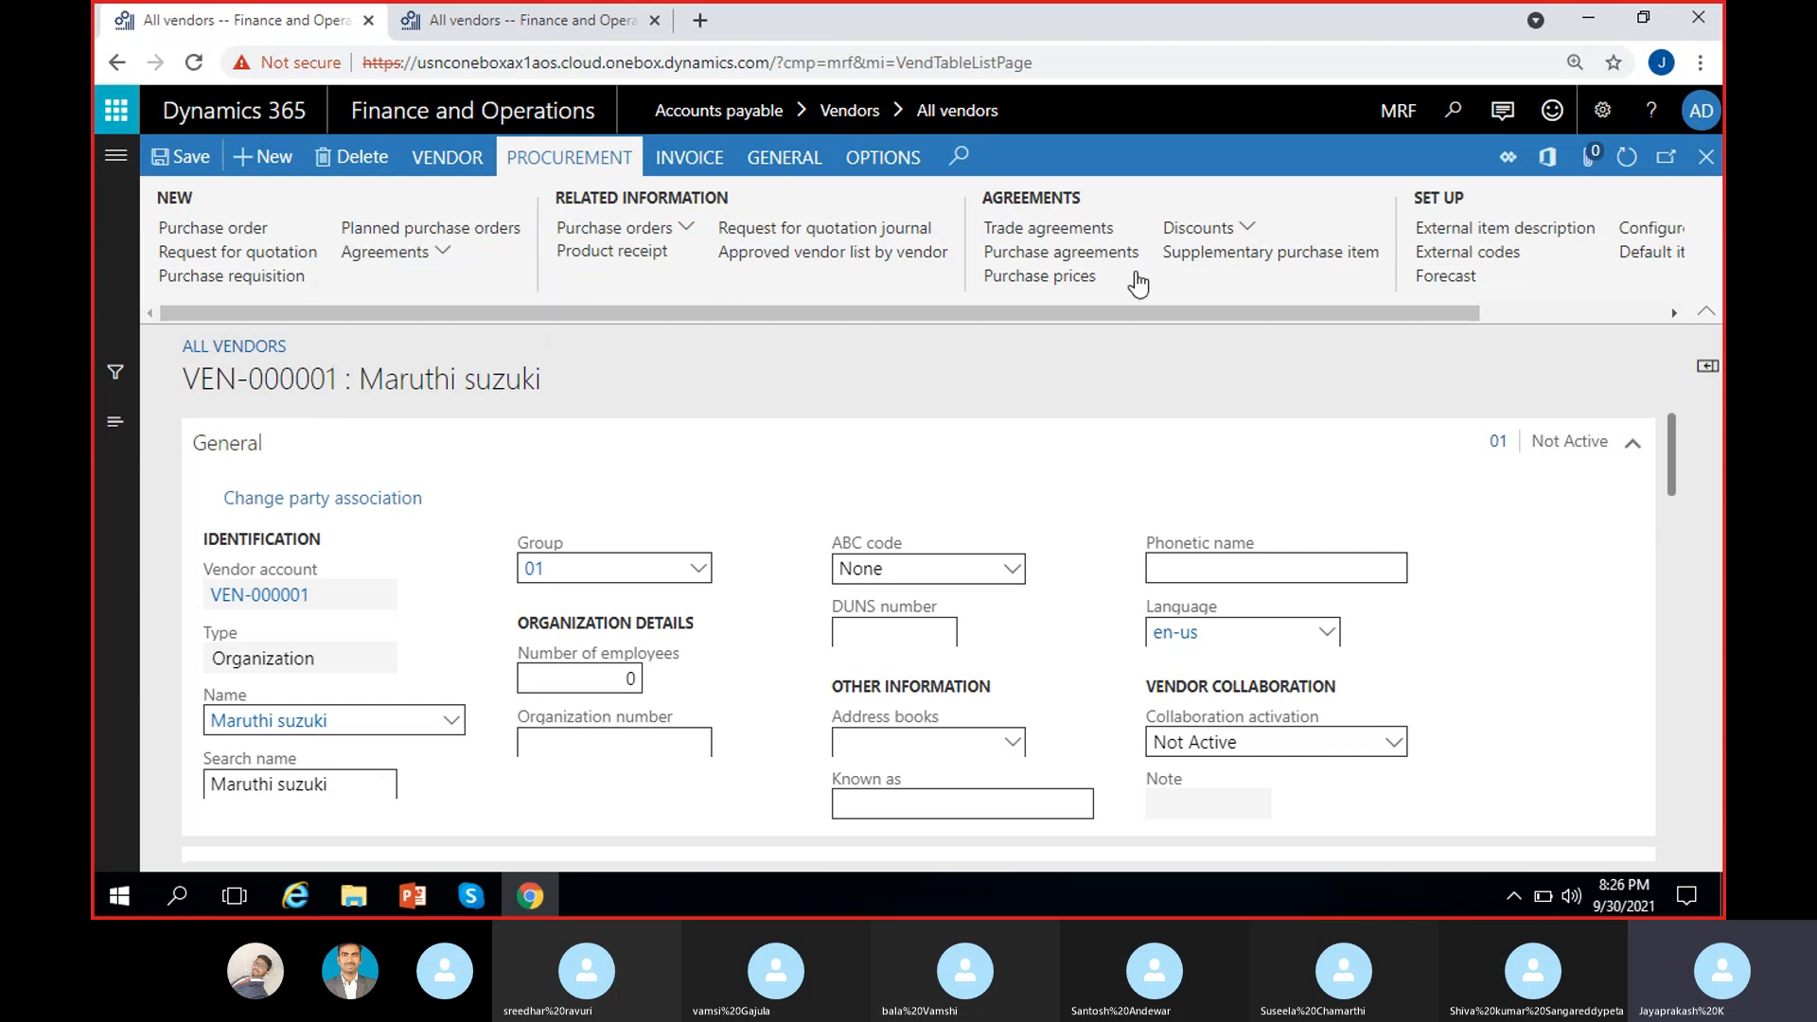
left_click_drag(1145, 314, 1372, 321)
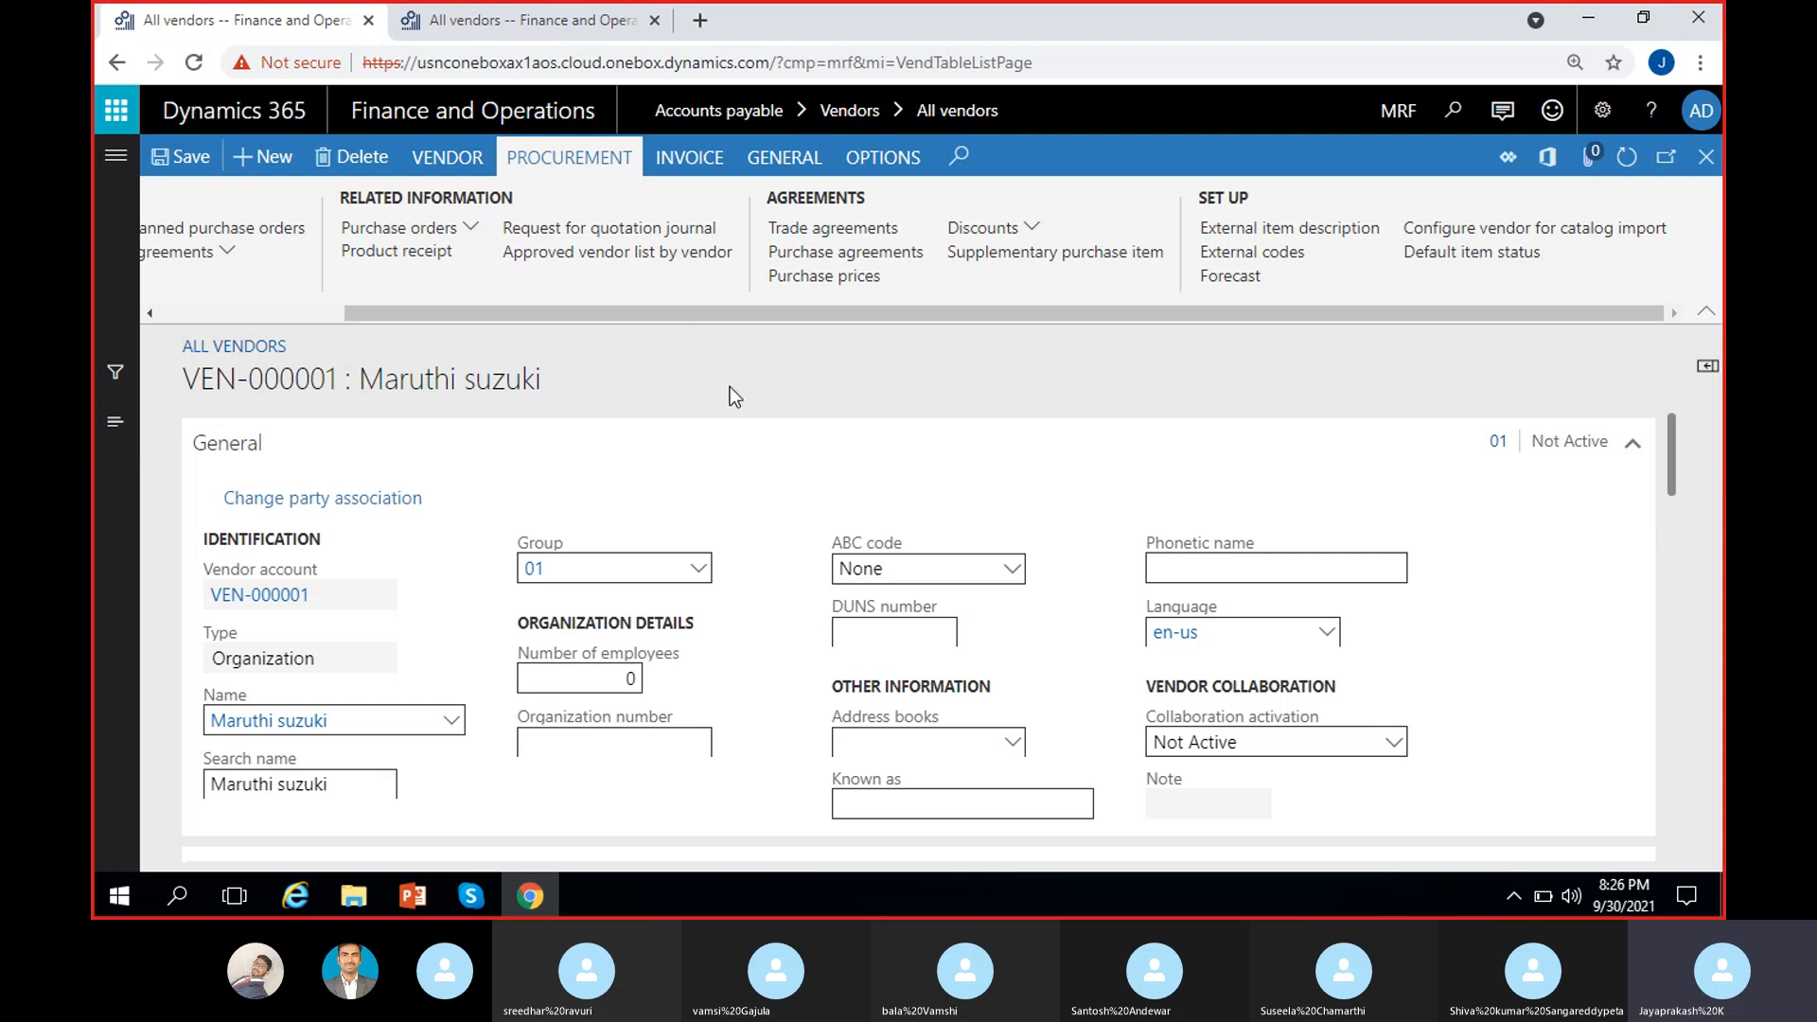
left_click(691, 158)
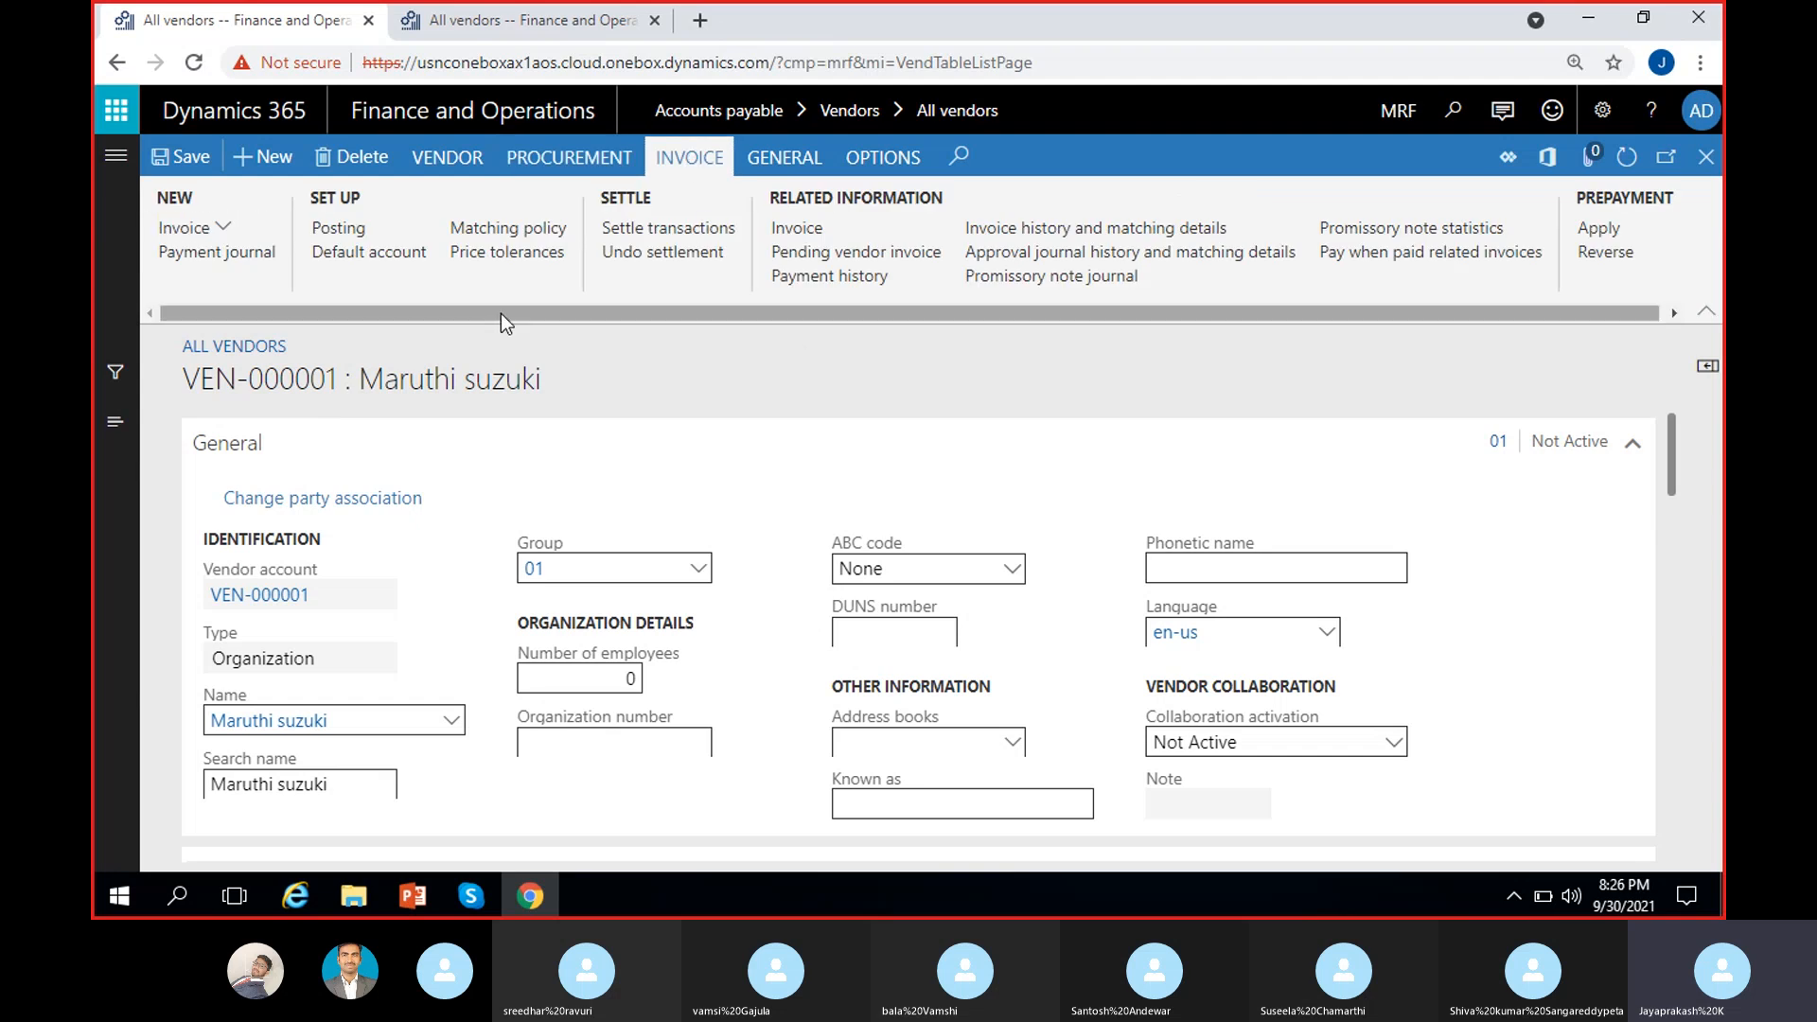
Step: Open the vendor Payment journal, start a line with journal name VendPayJou, then close it
left_click(238, 257)
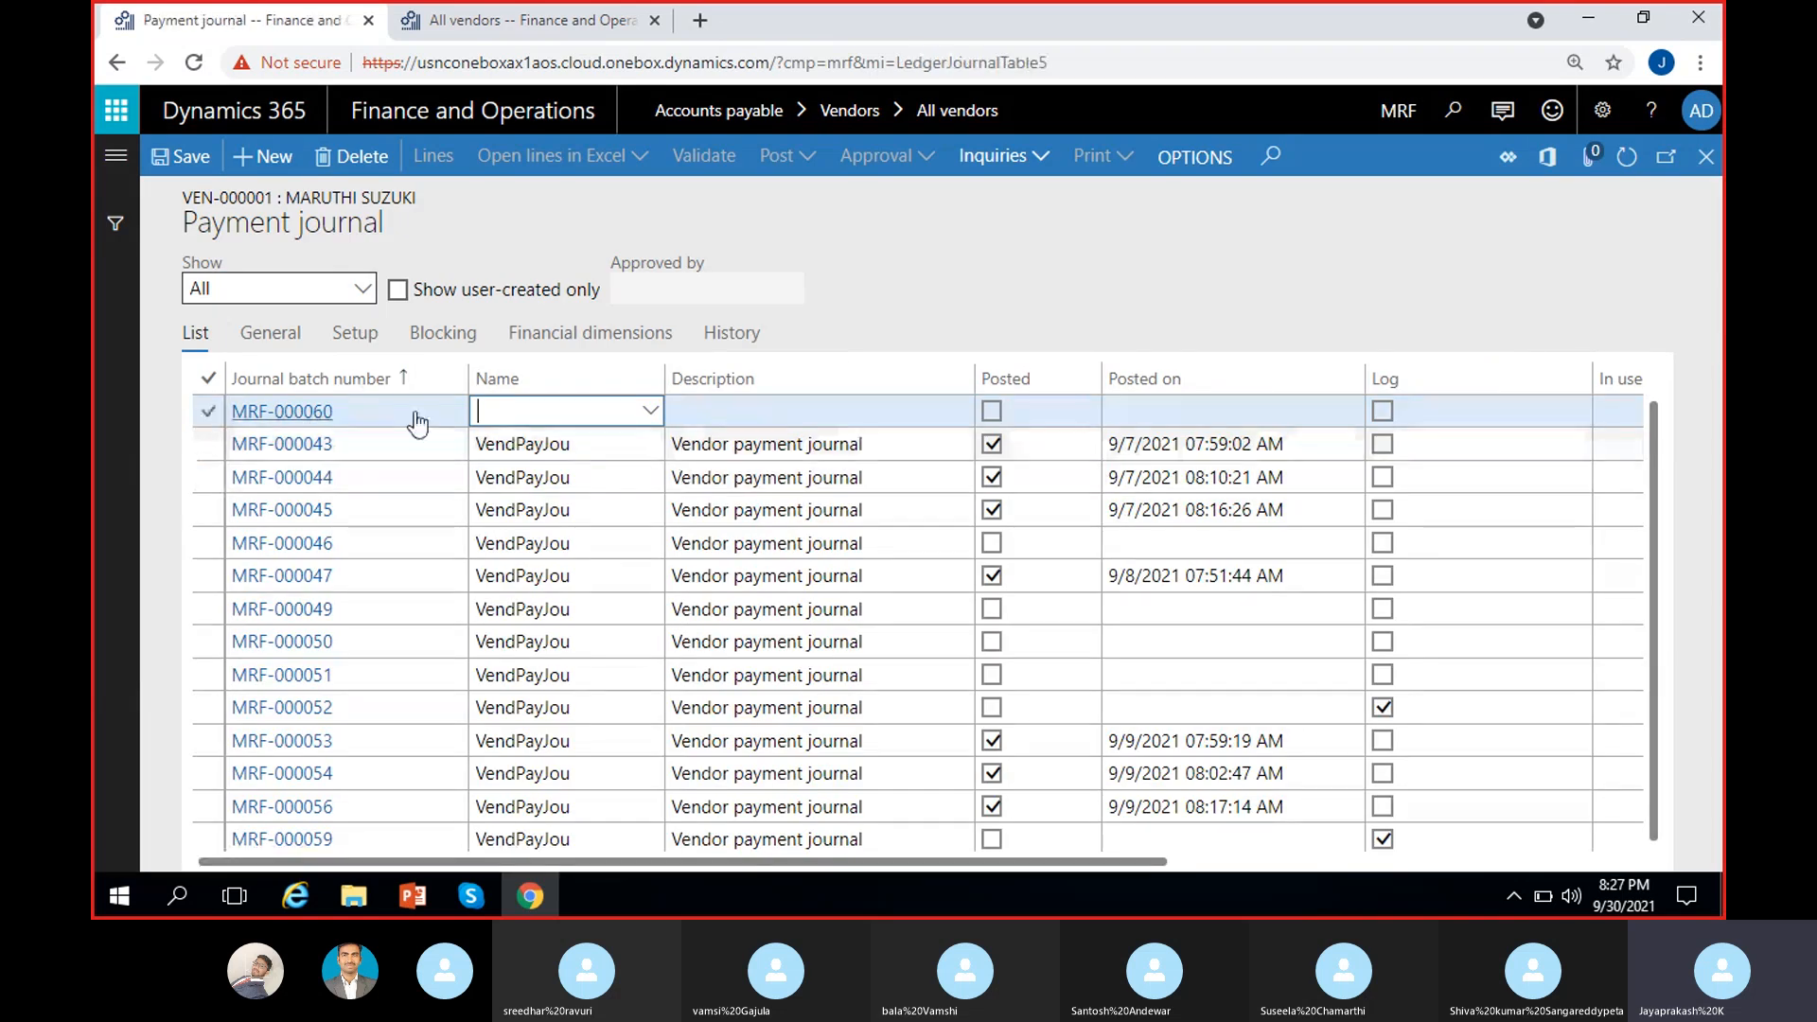
left_click(750, 414)
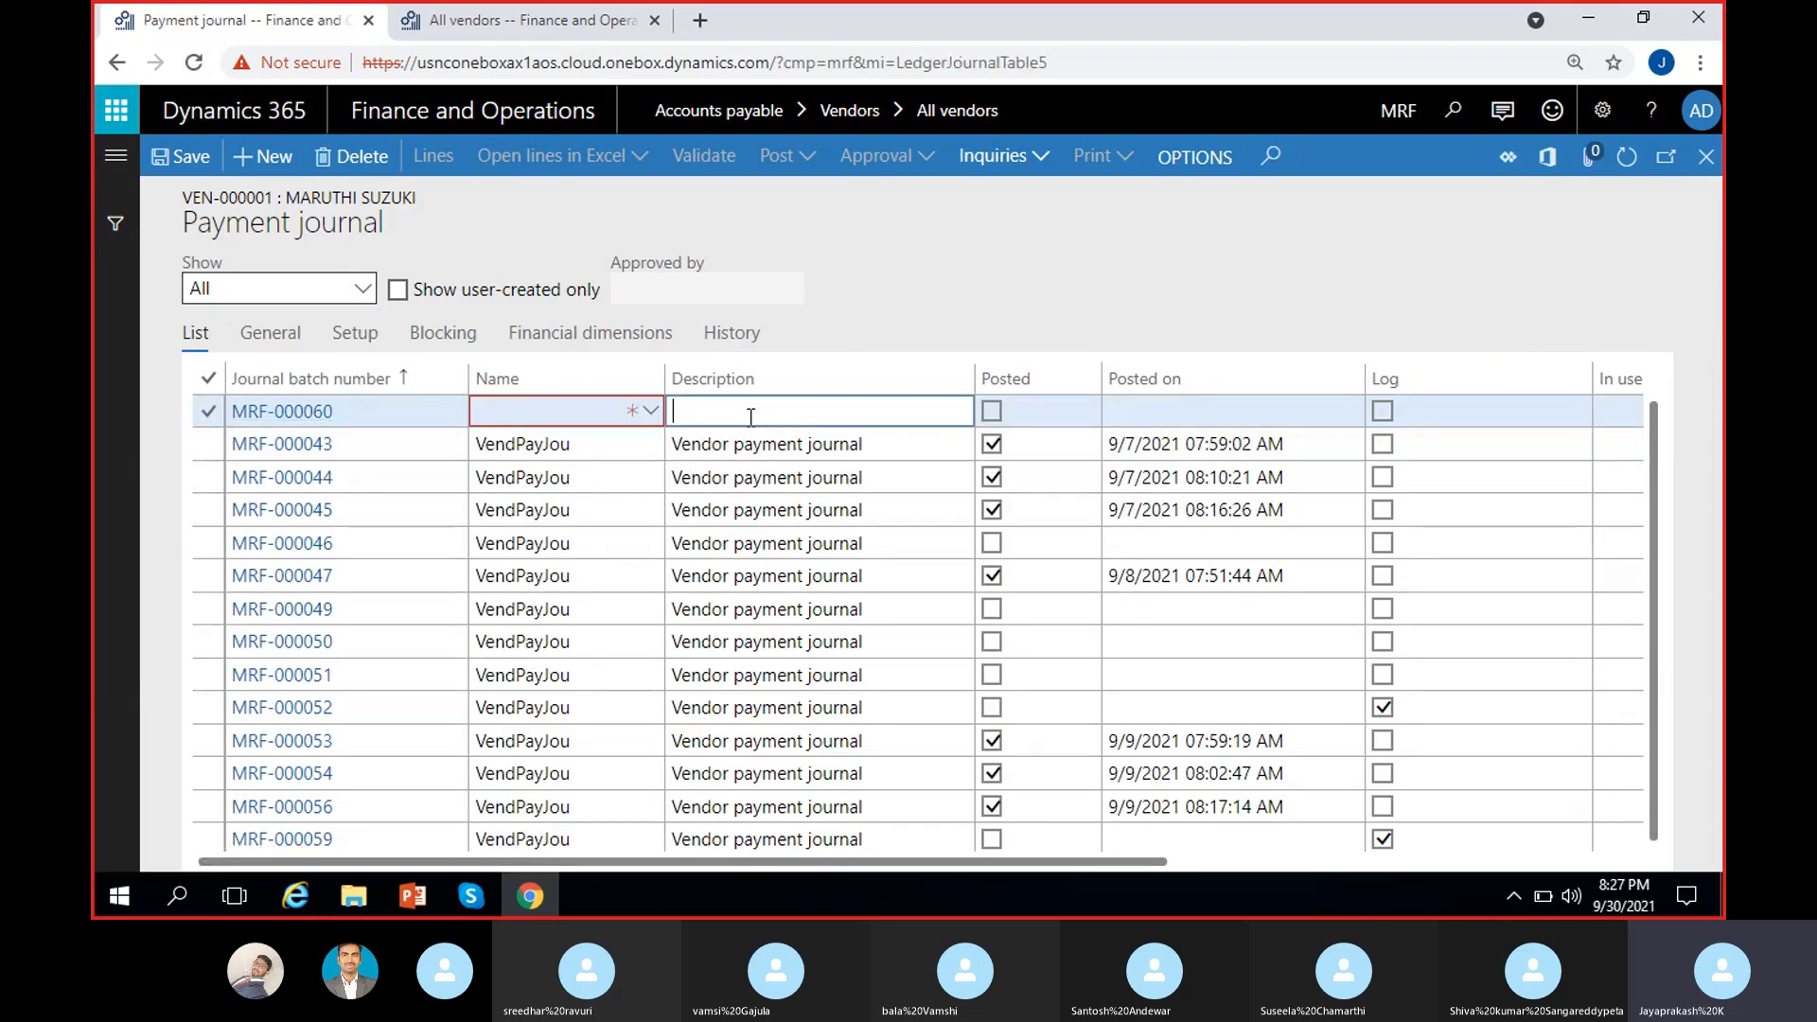
left_click(651, 410)
left_click(652, 413)
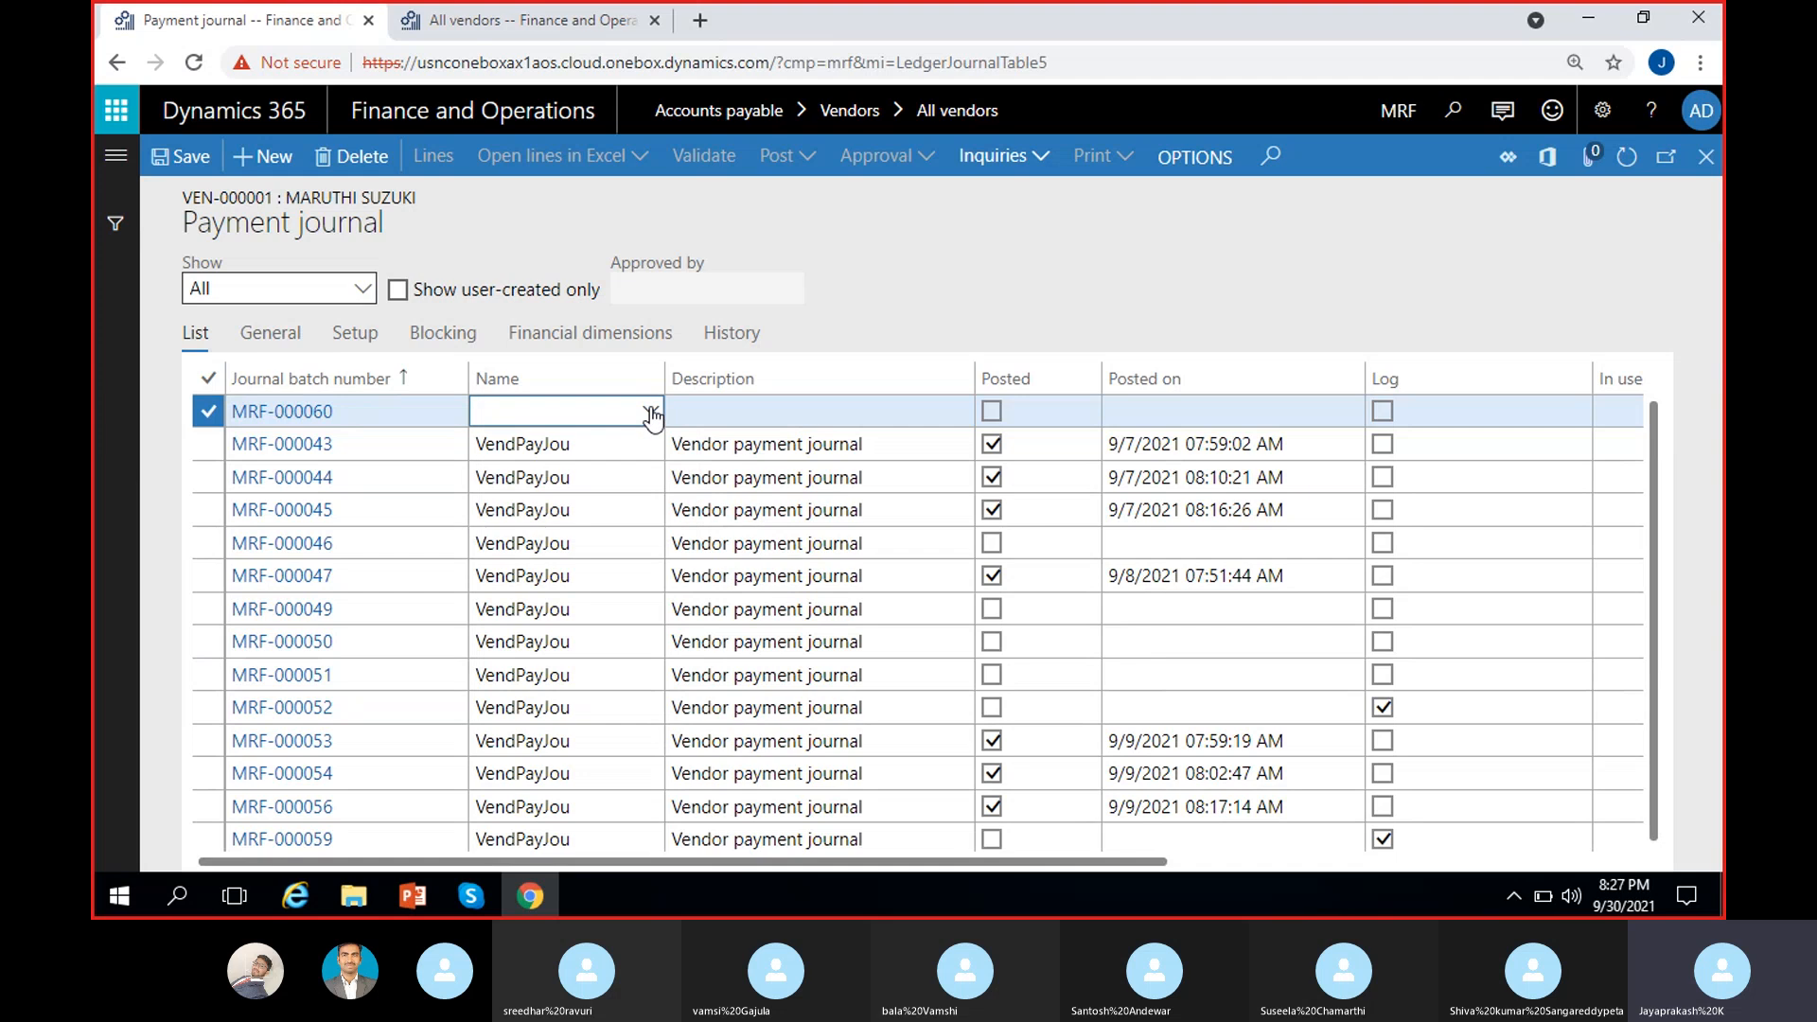
left_click(651, 414)
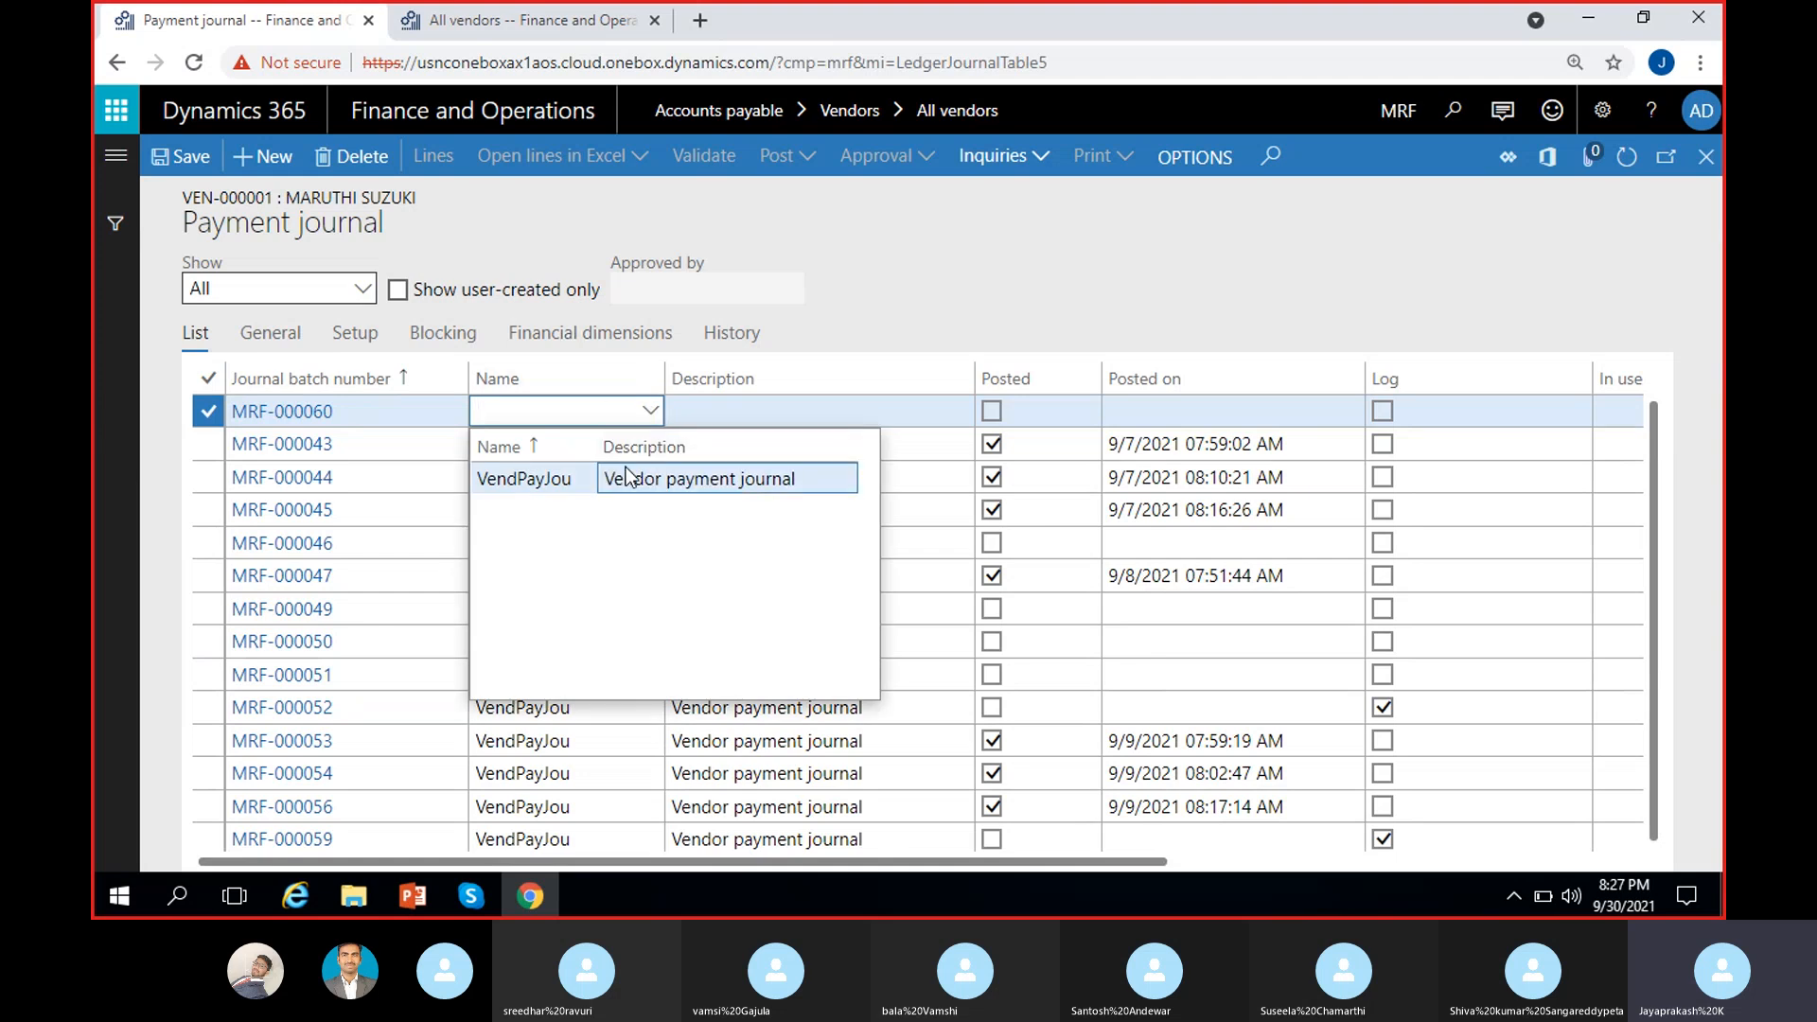
left_click(676, 480)
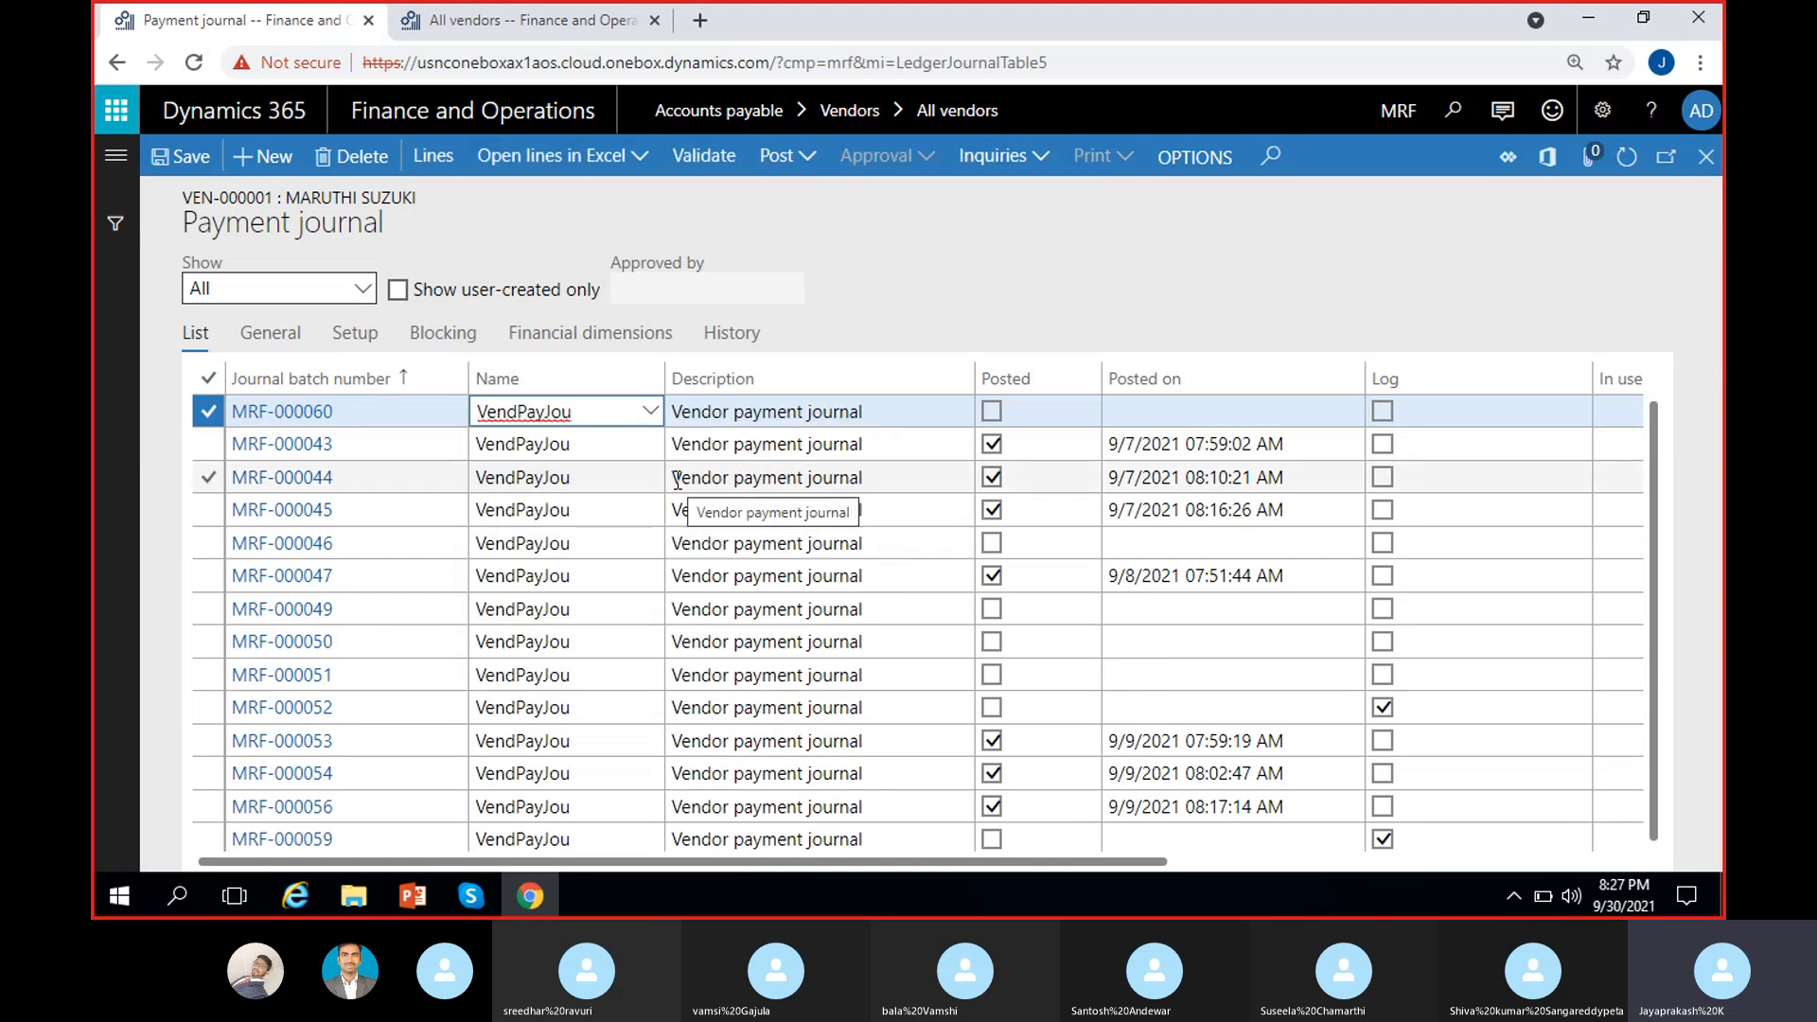
left_click(938, 285)
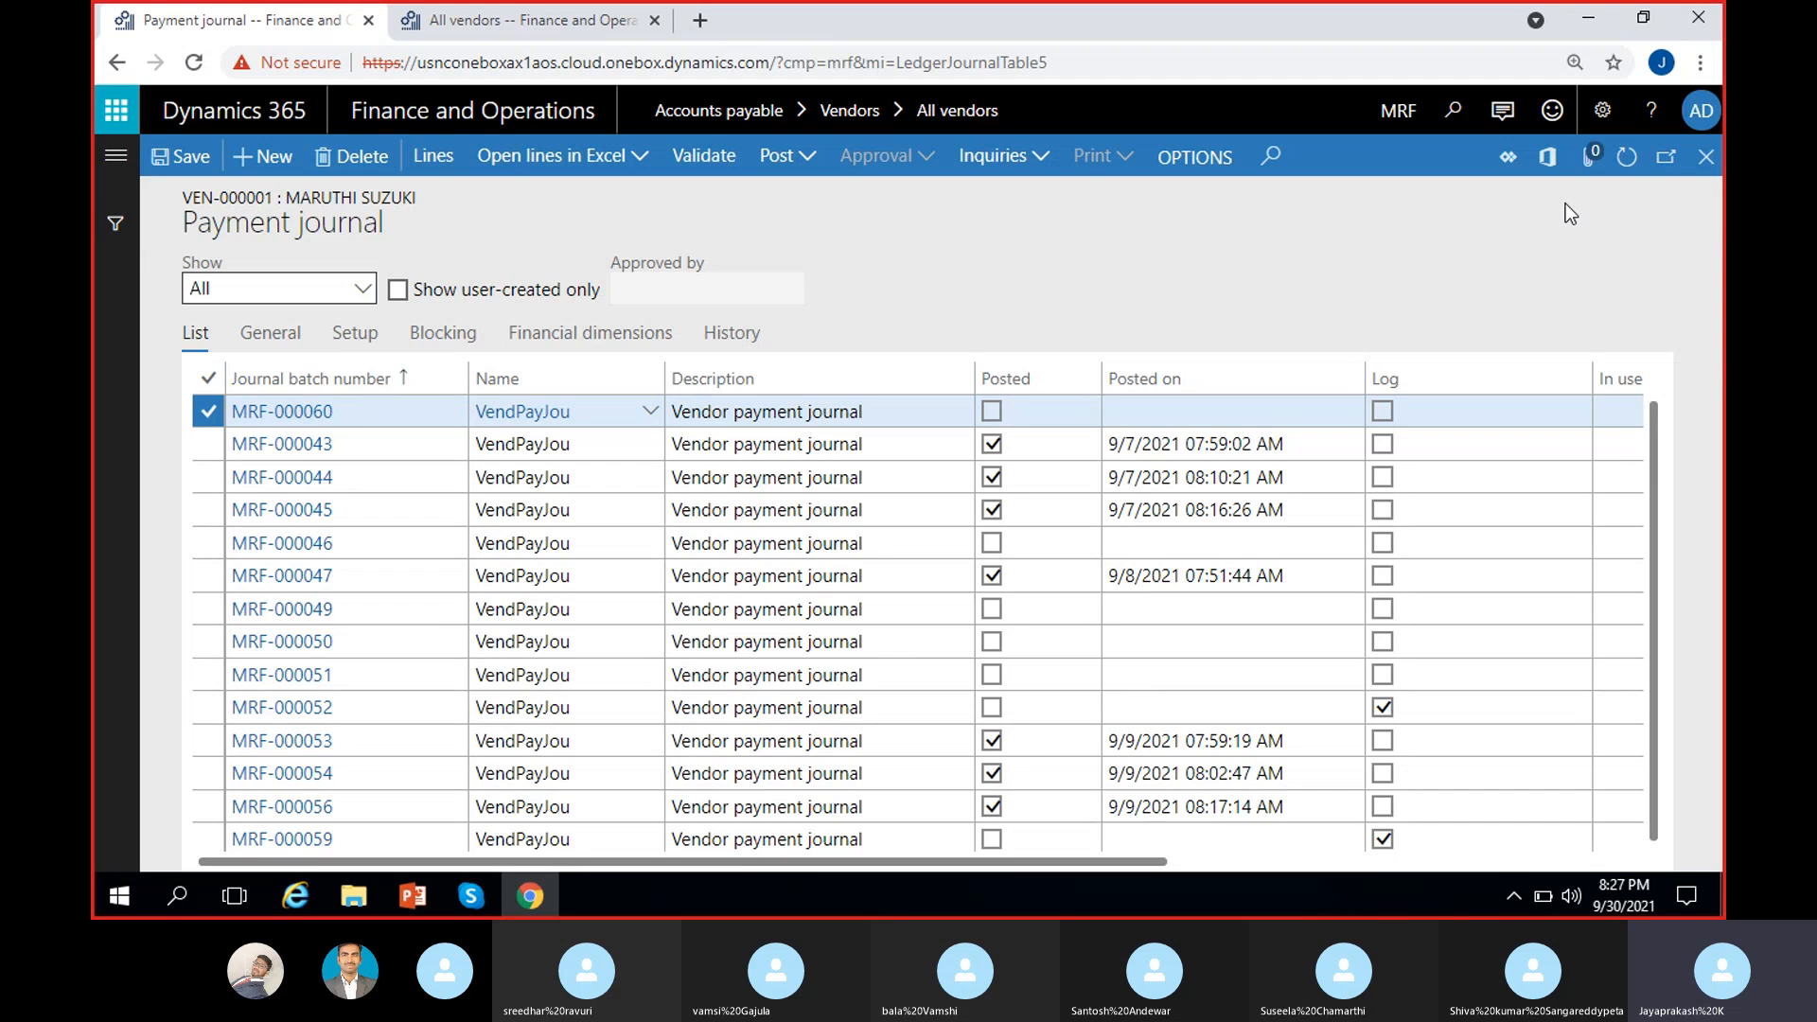
left_click(1709, 155)
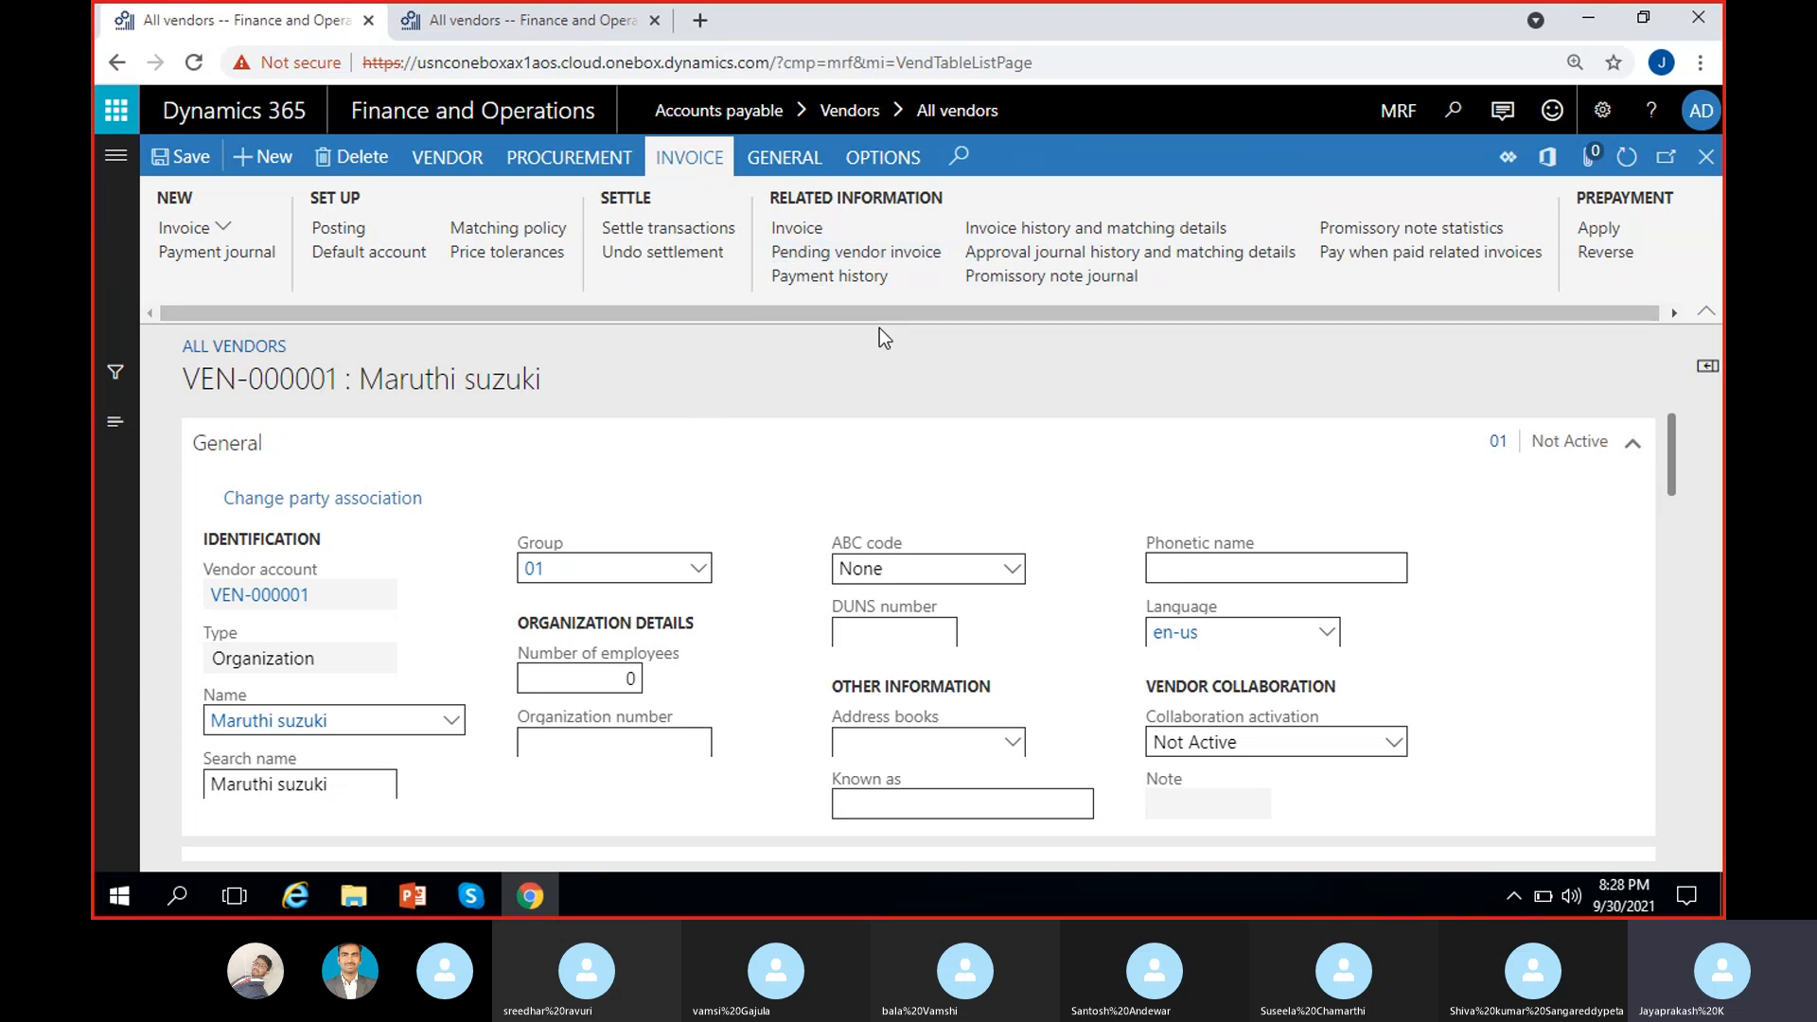
left_click_drag(861, 314, 946, 318)
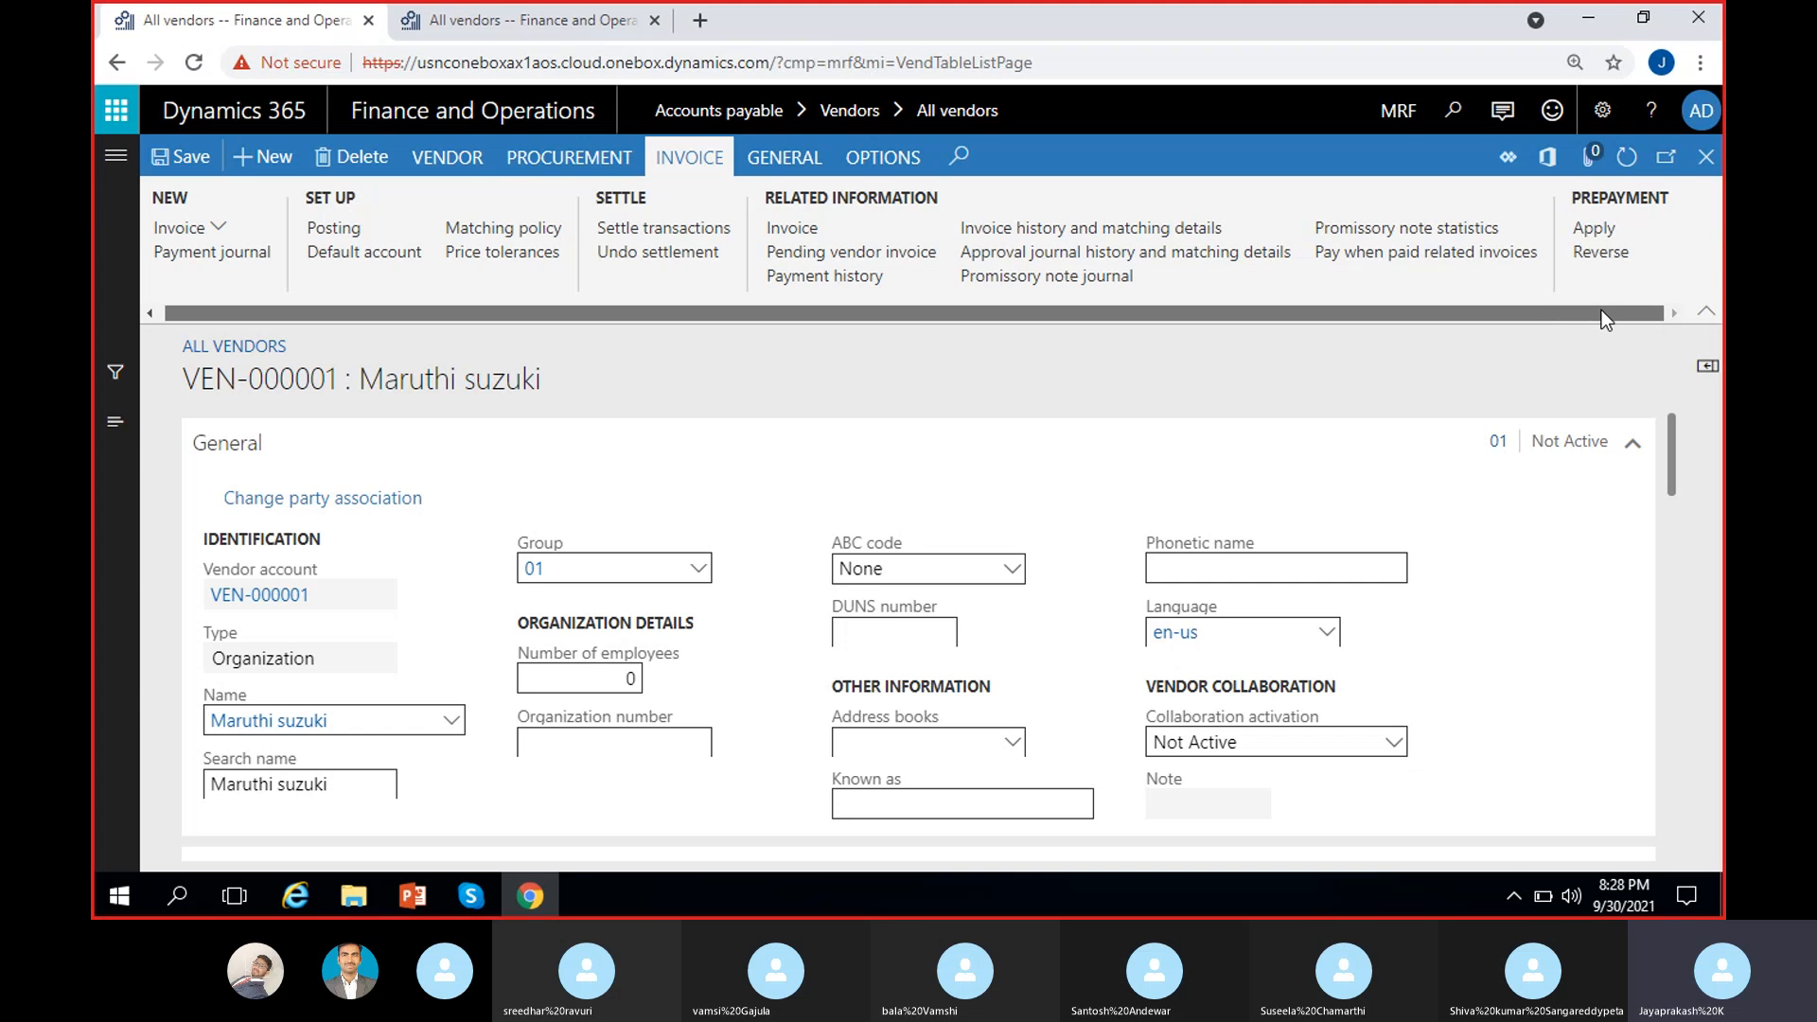
left_click_drag(1634, 267, 1620, 270)
left_click(1560, 279)
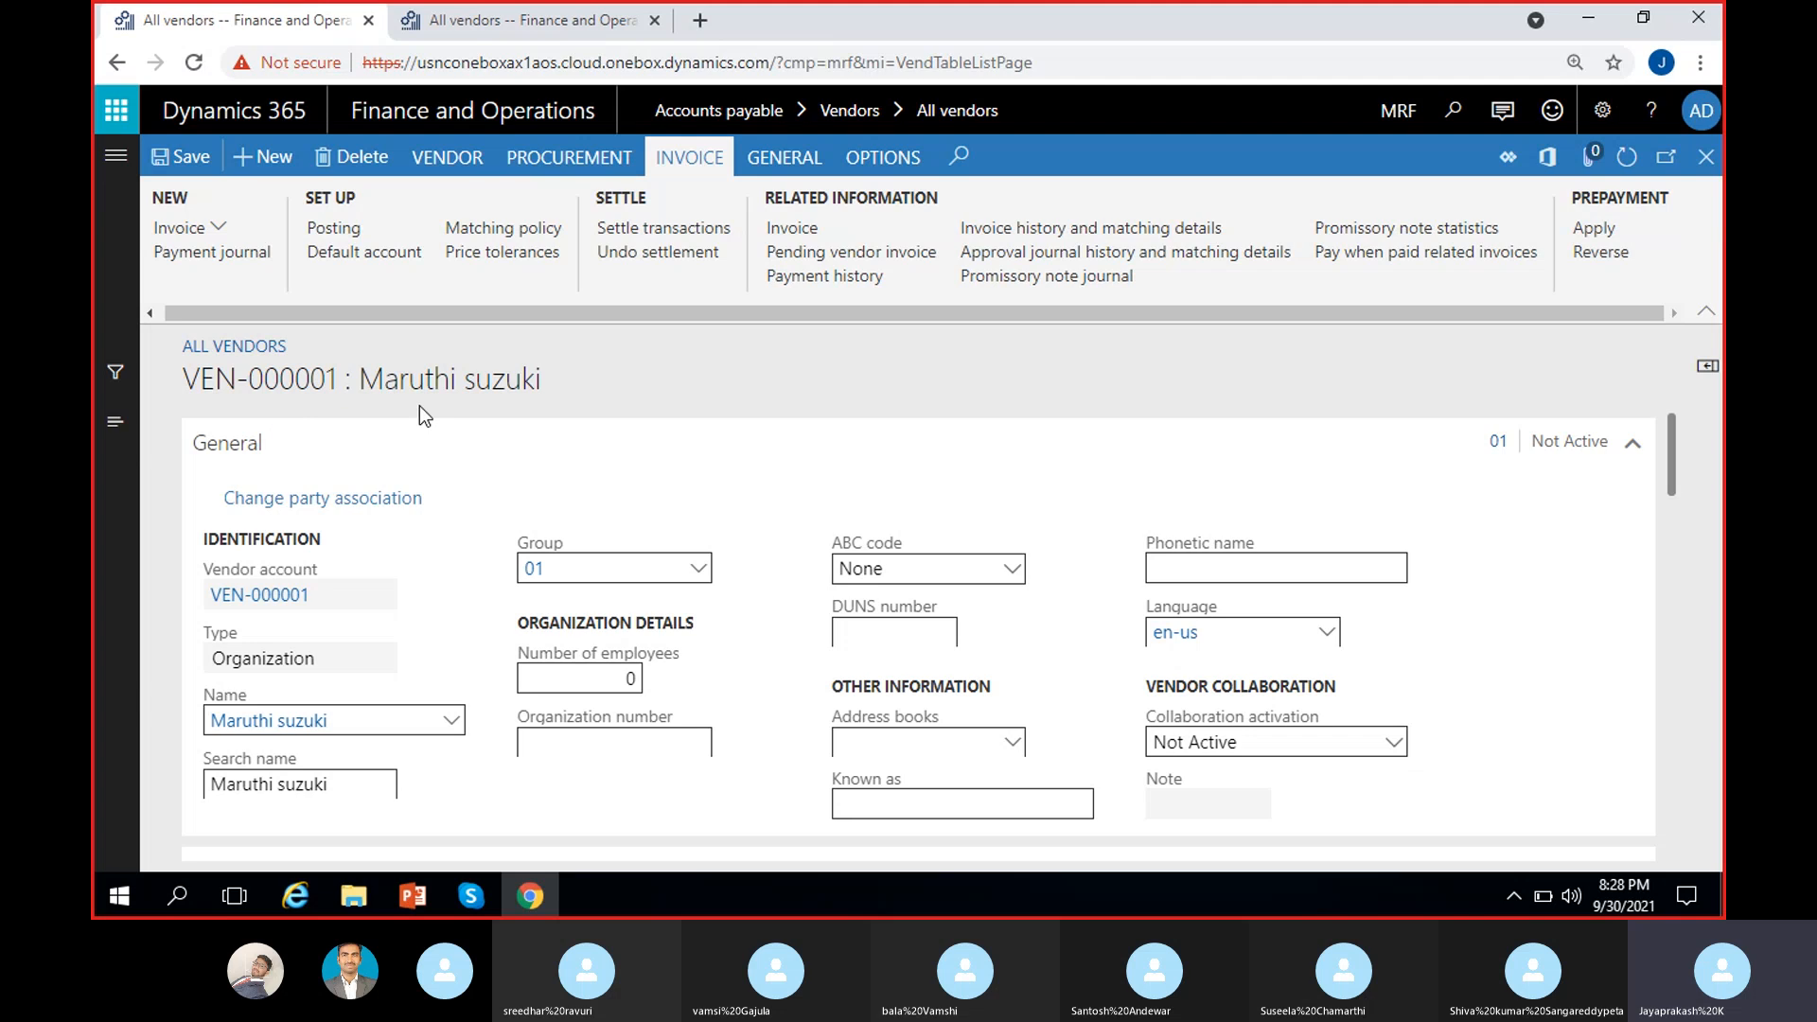
left_click(1616, 255)
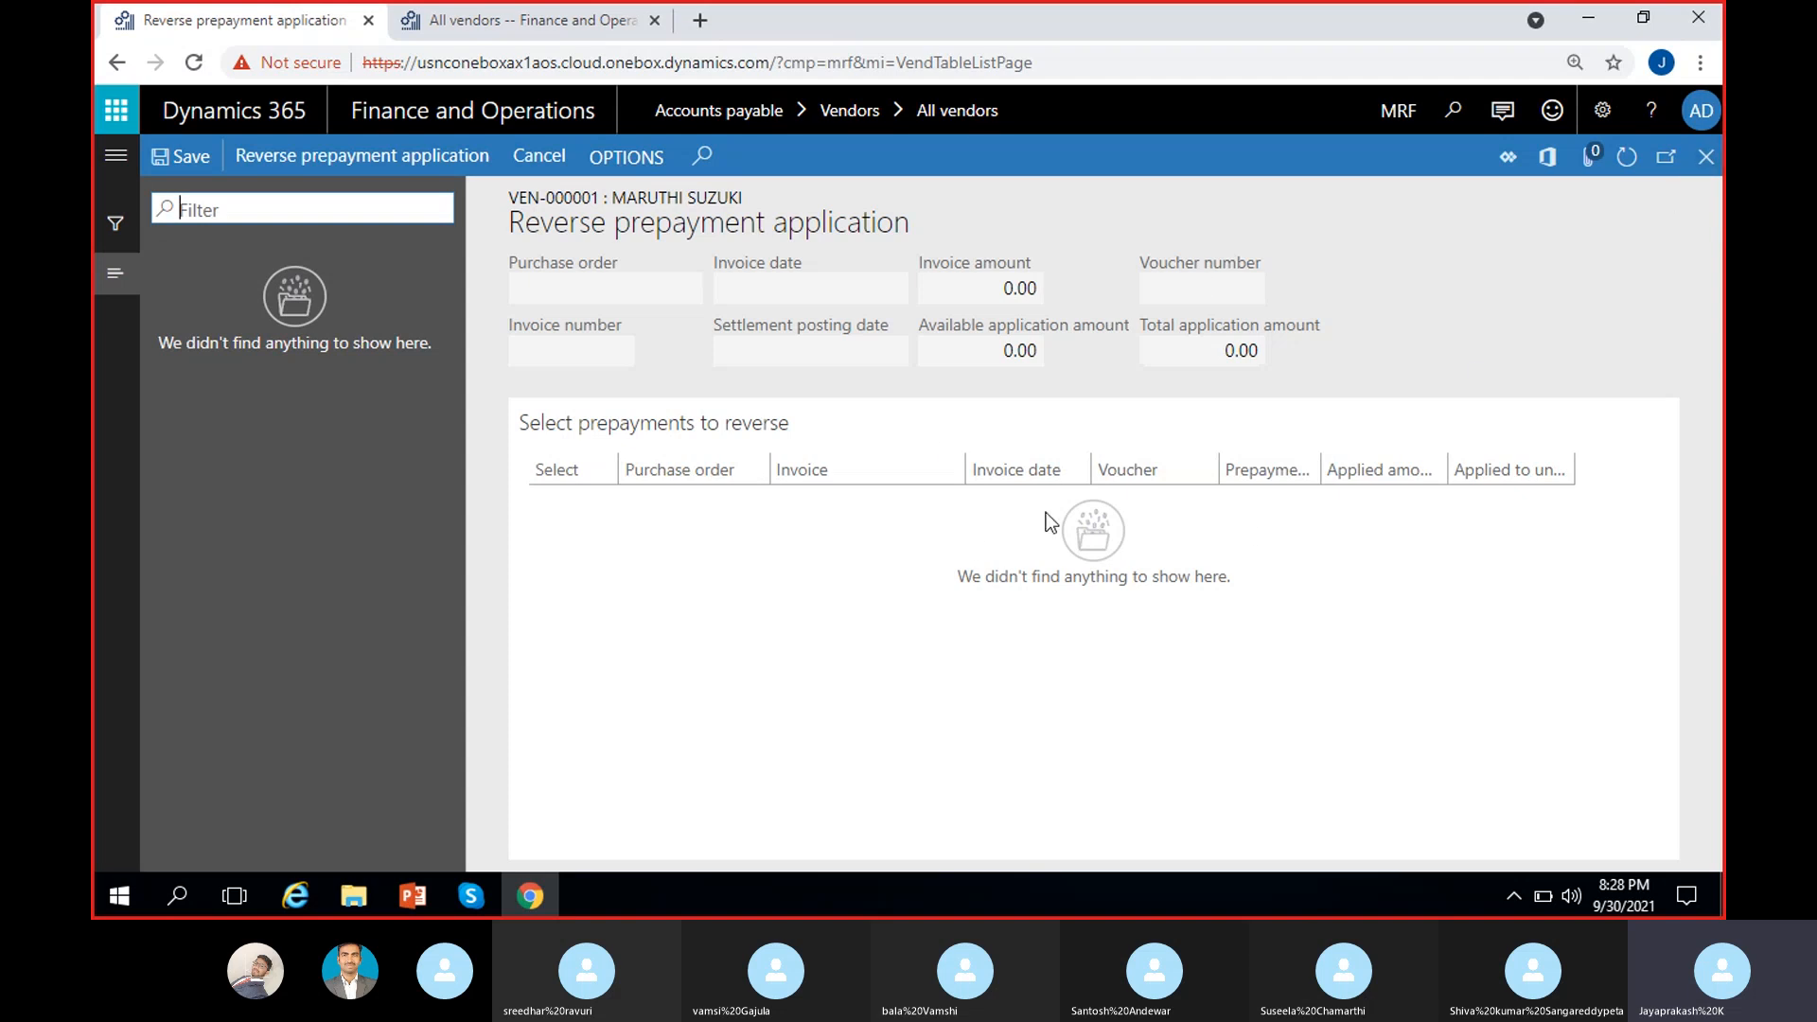
left_click(1706, 156)
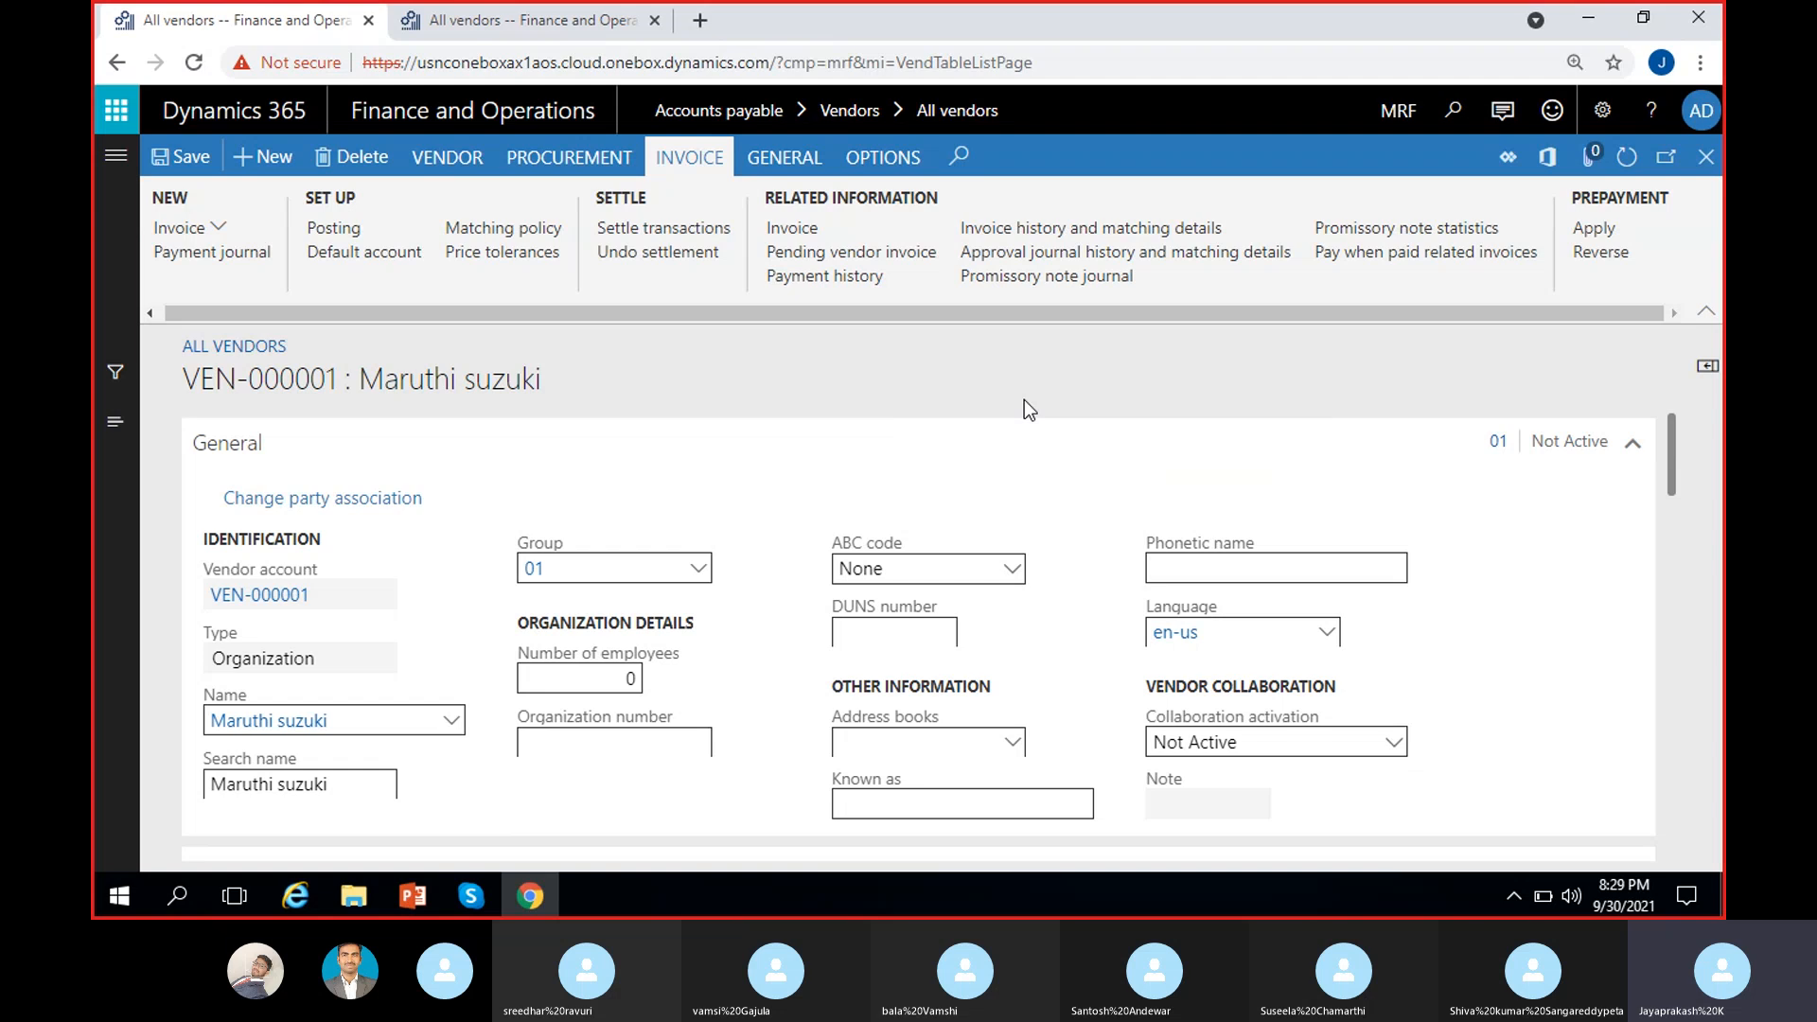
Step: Show VEN-000001's General actions, including cases, campaigns and period statistics
left_click(783, 161)
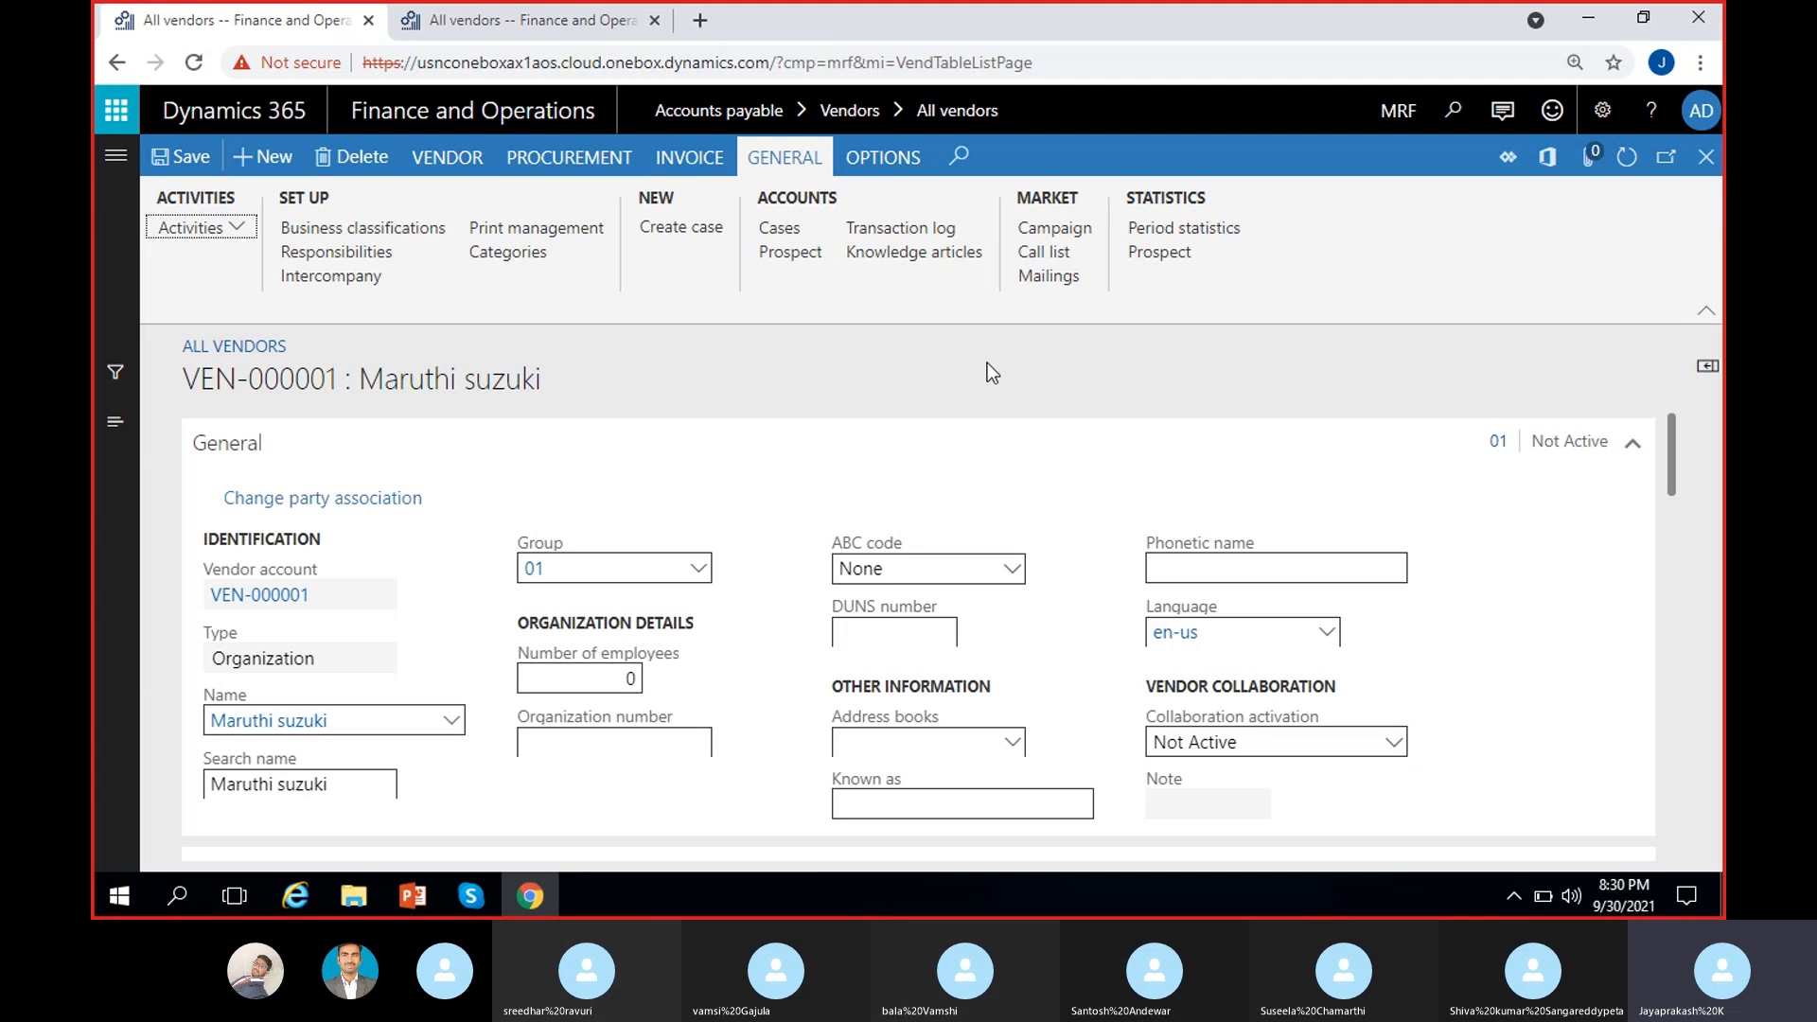
Step: Close the VEN-000001 vendor details back to All vendors and switch to File Explorer
scroll(805, 795, "down", 5)
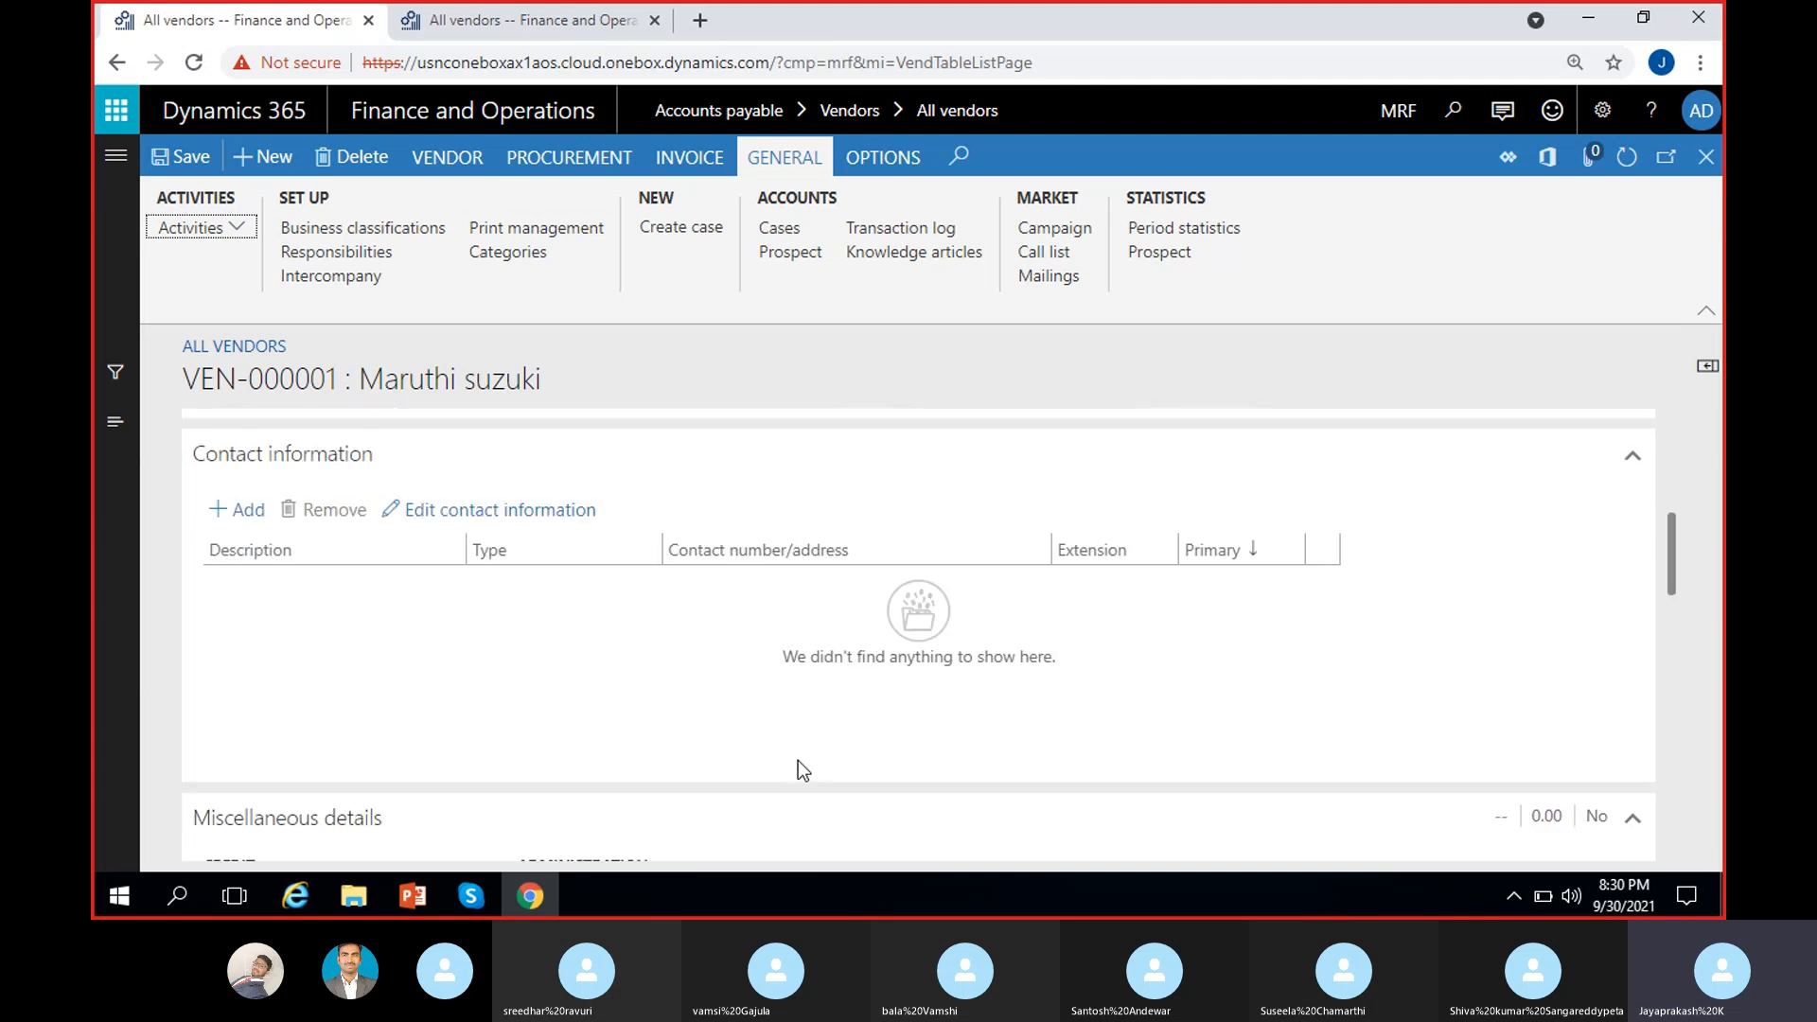
scroll(797, 759, "up", 5)
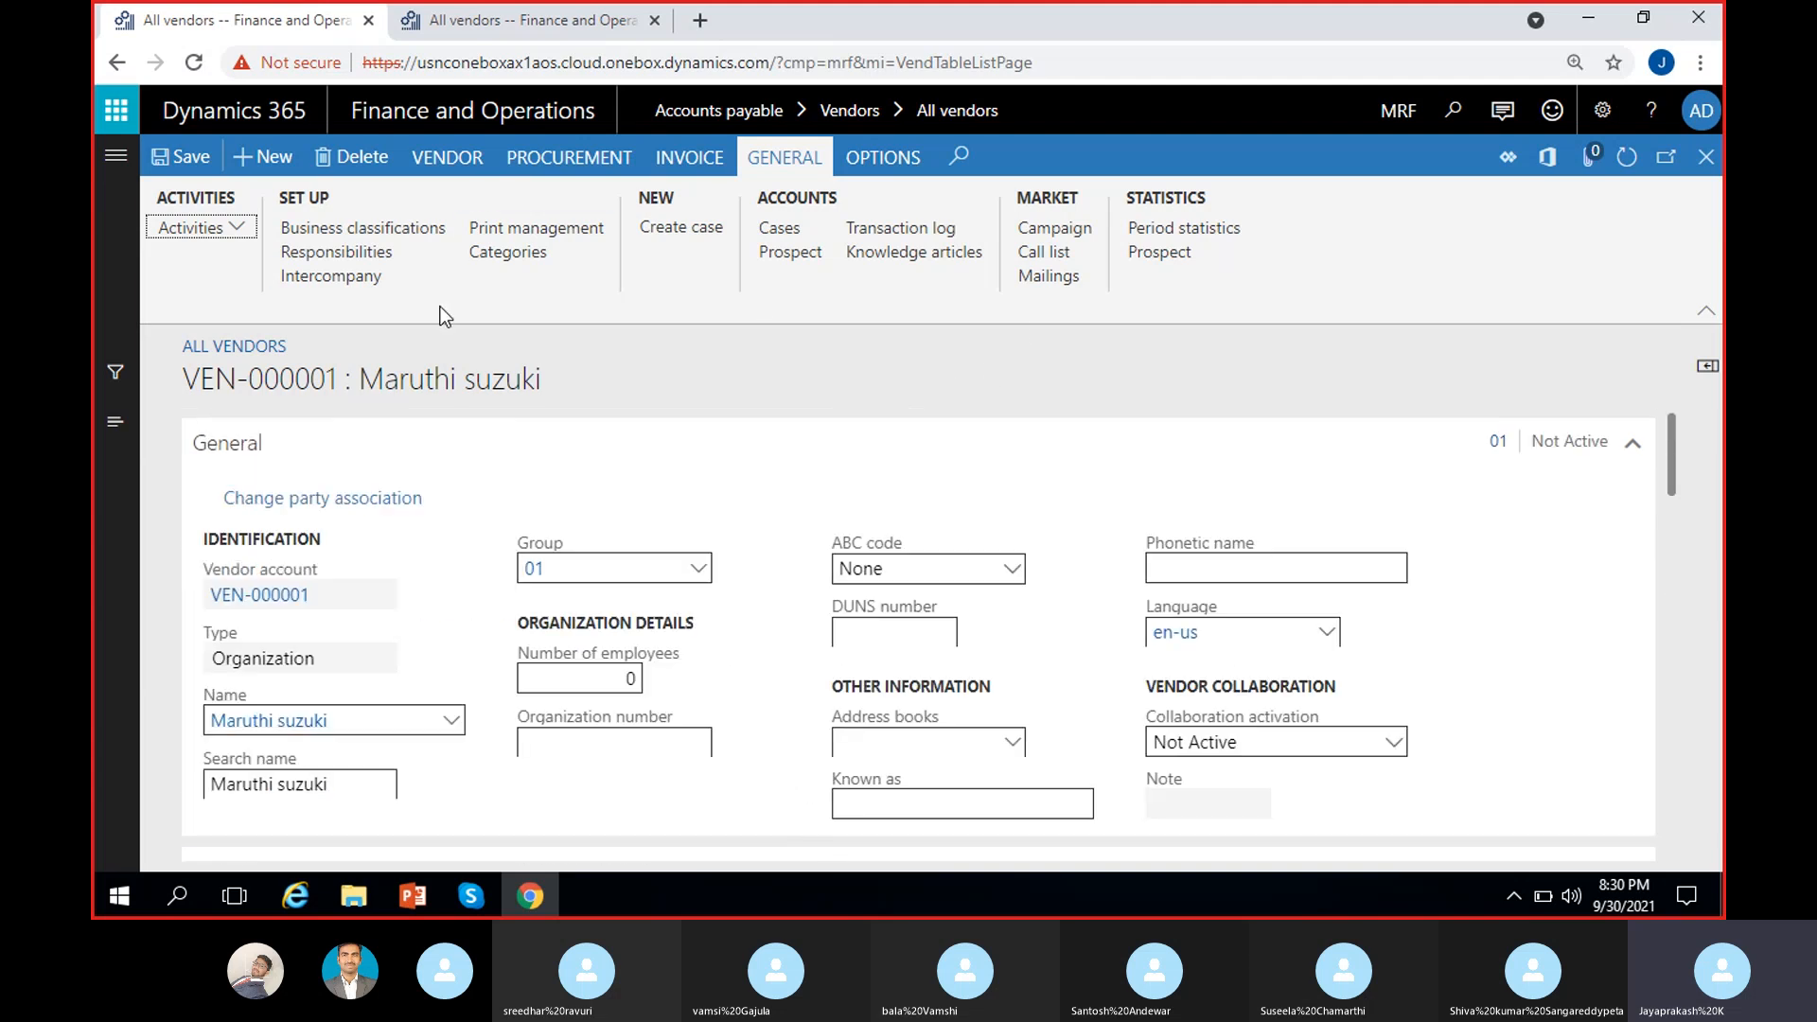
left_click(447, 158)
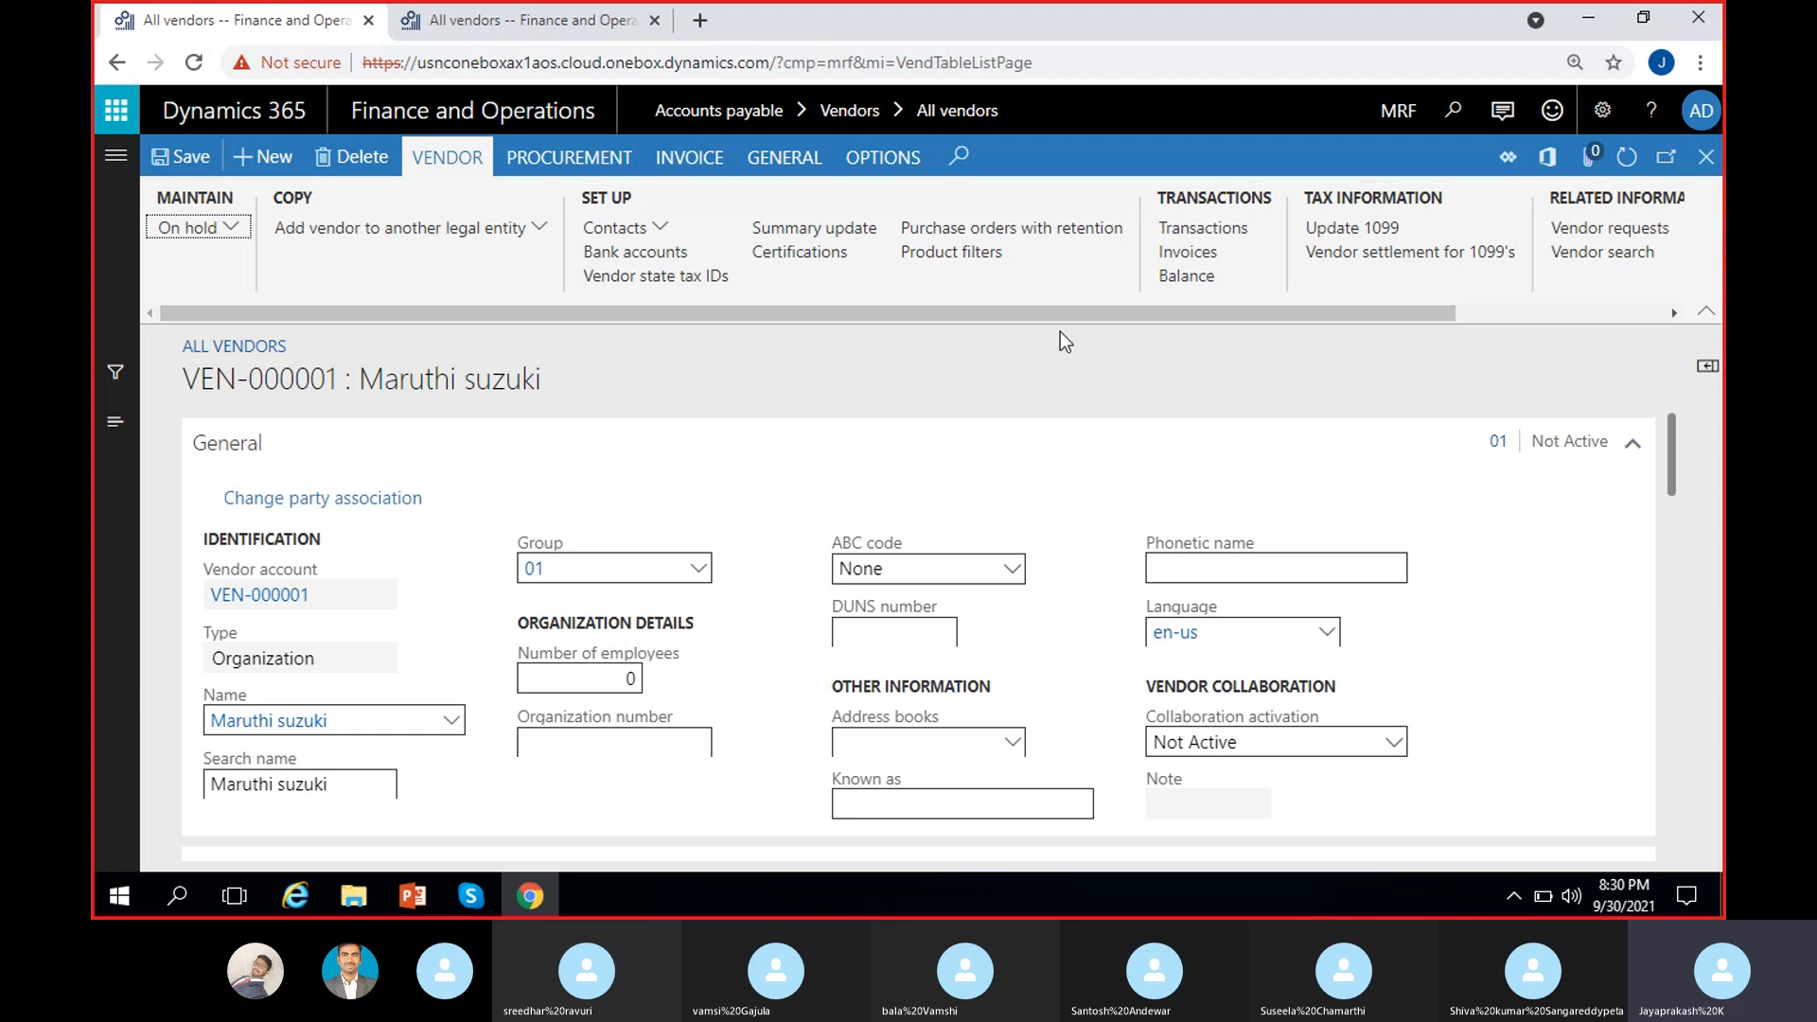
left_click(1709, 160)
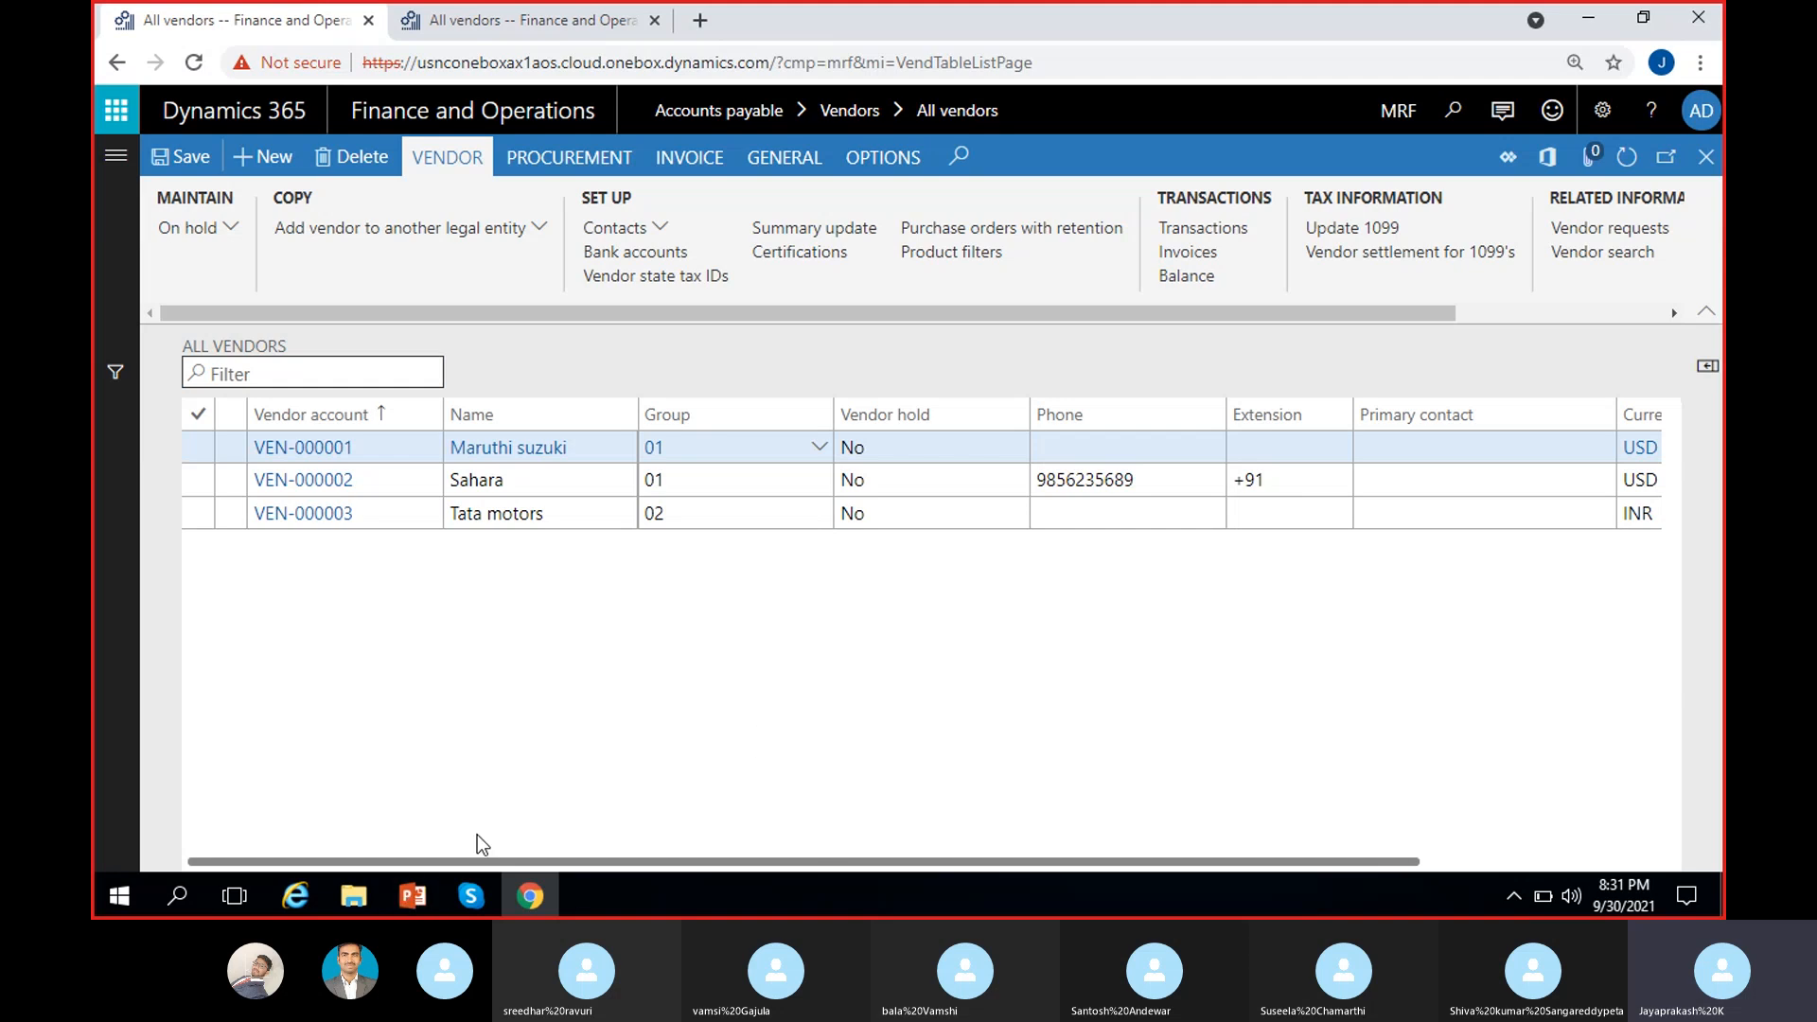
left_click(367, 890)
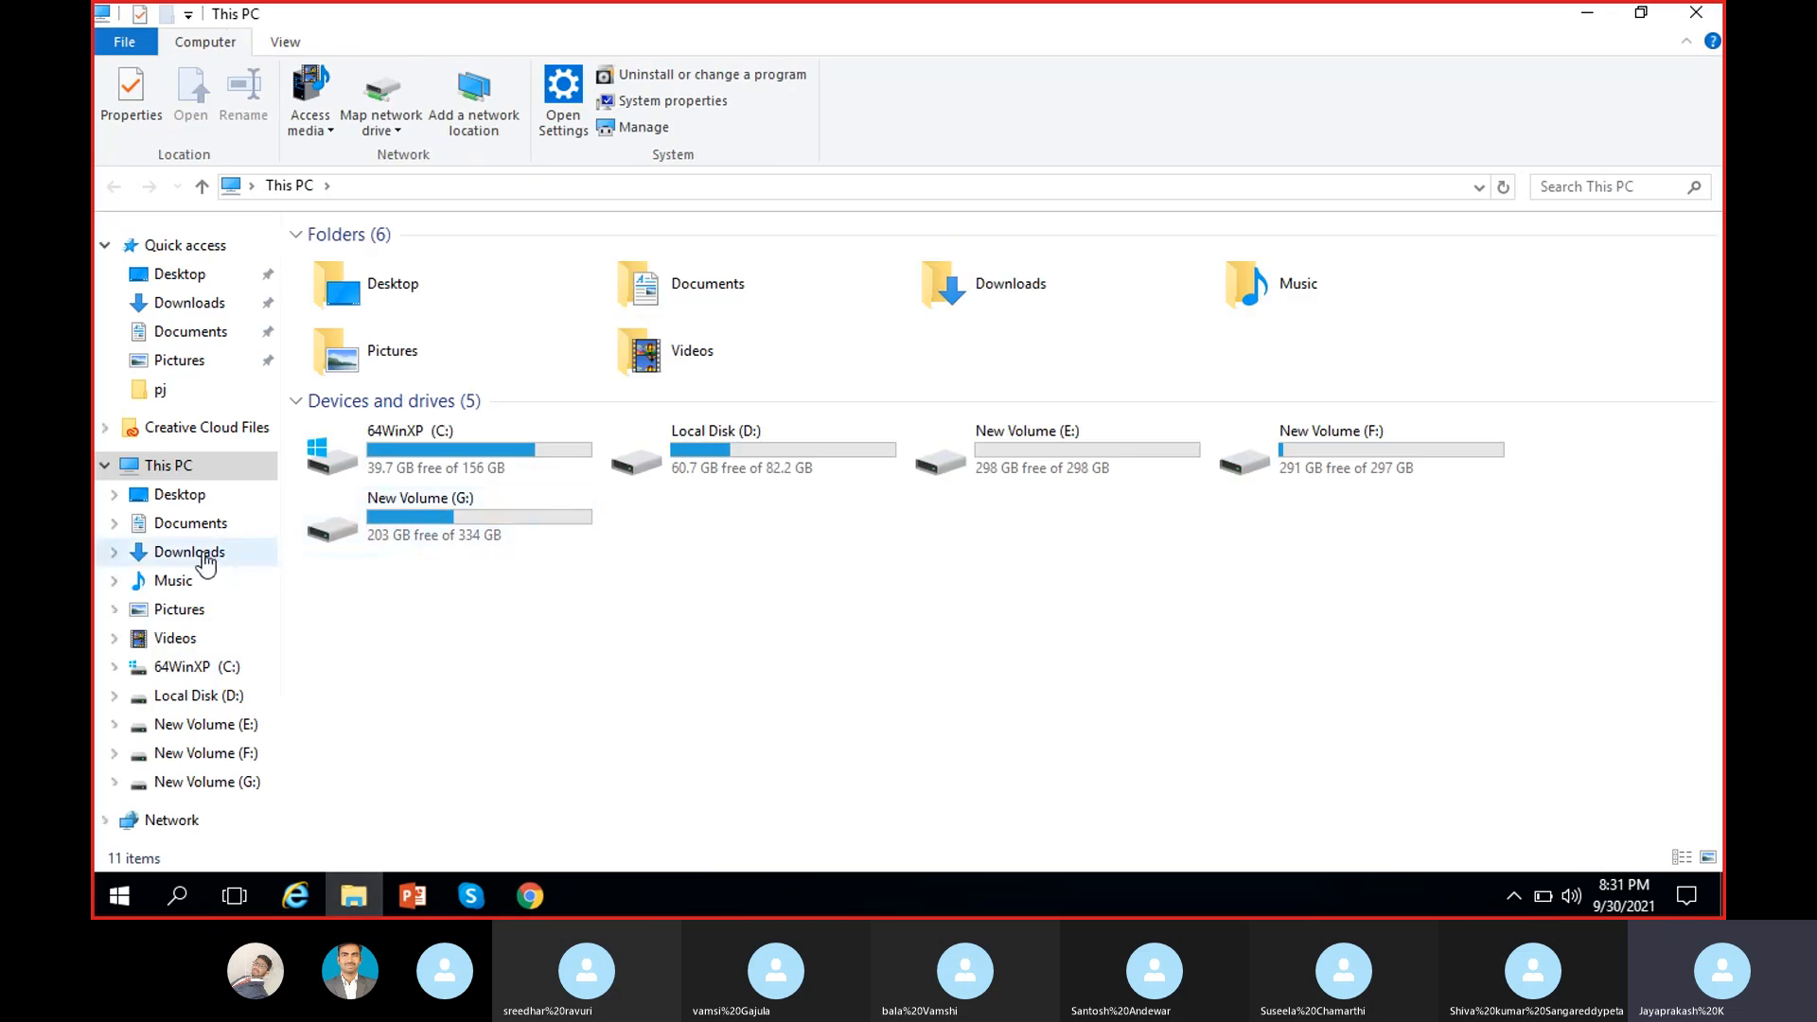
Step: Open the 'MS Dynamics 8 PM' Word document from the Documents folder
left_click(214, 560)
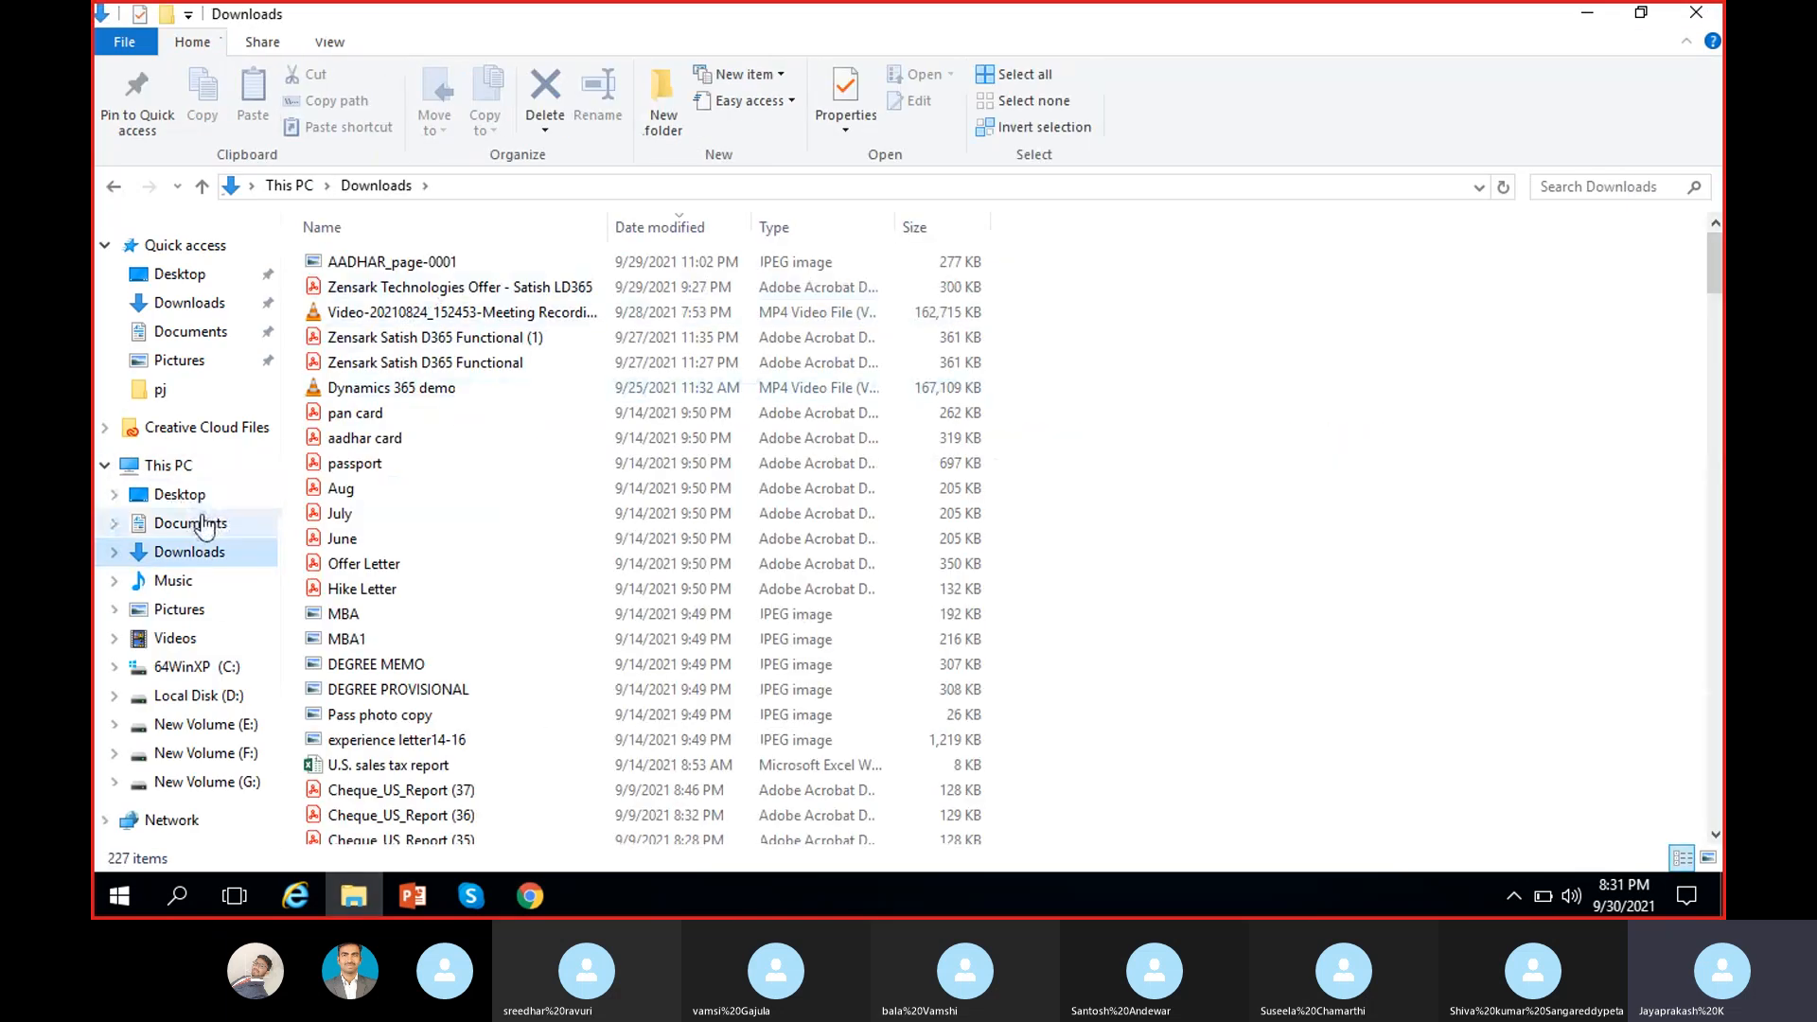
left_click(211, 521)
left_click(449, 265)
double_click(449, 263)
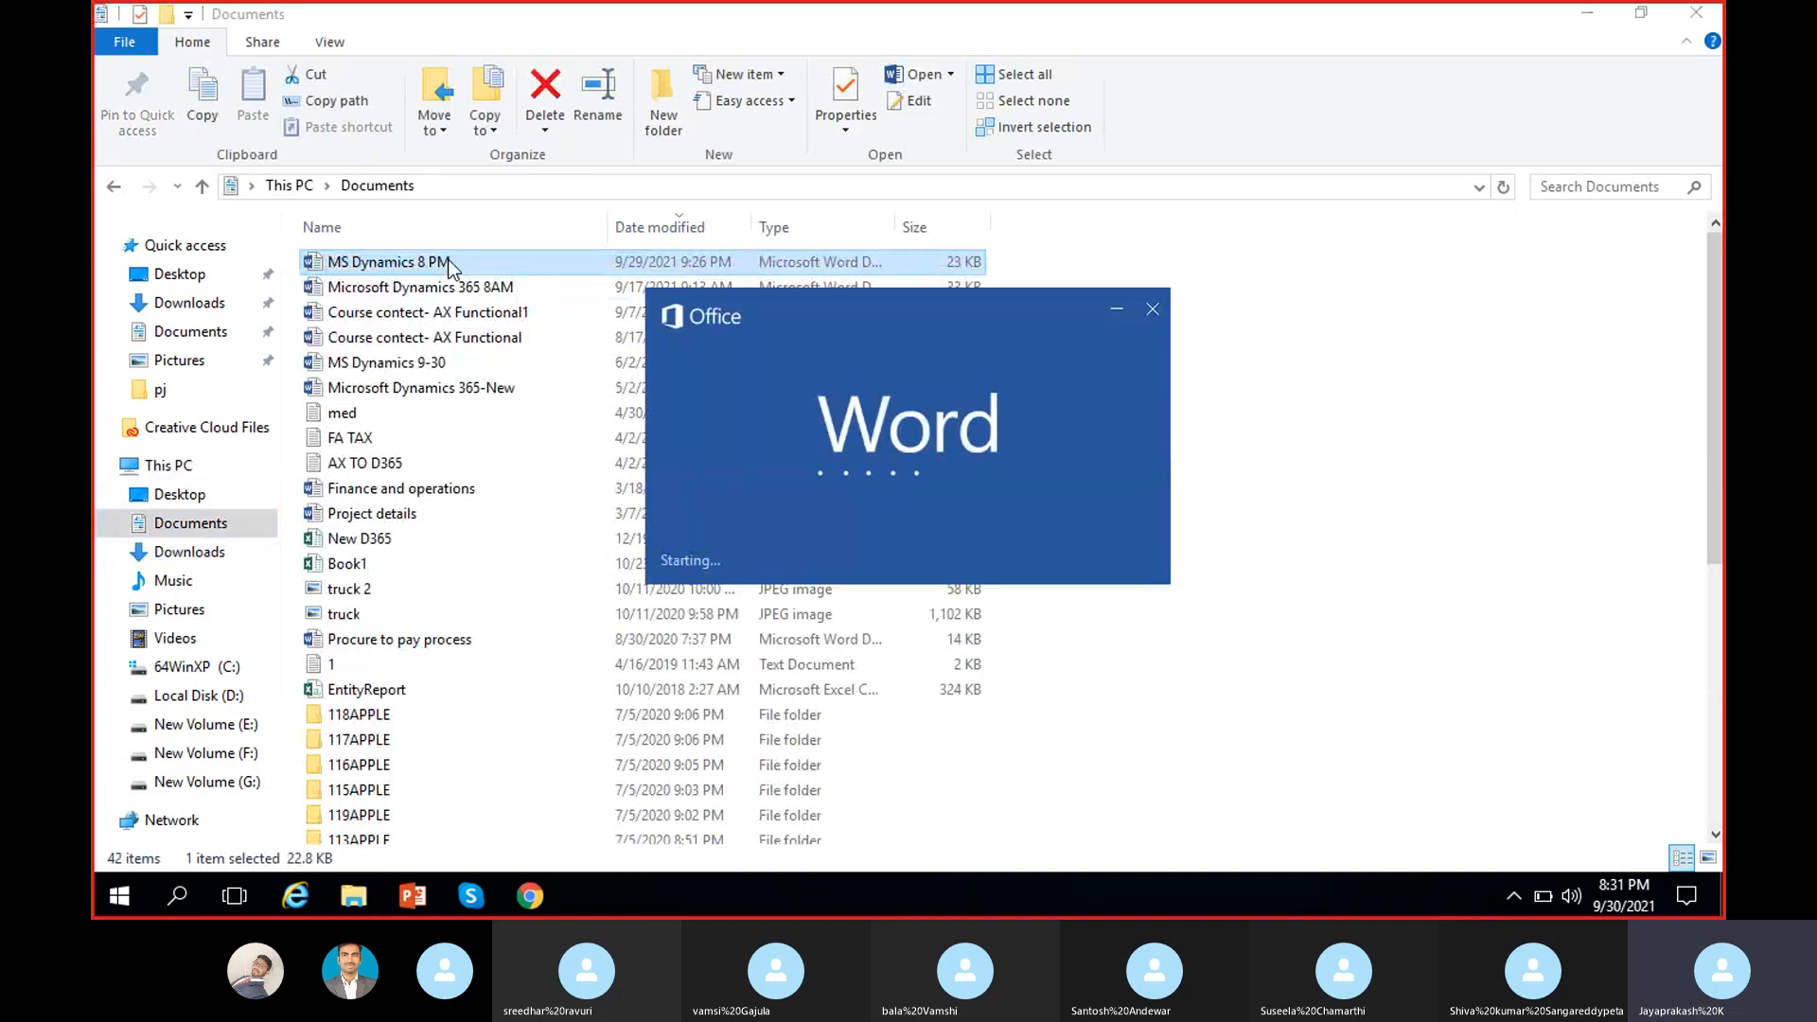
scroll(1703, 105, "down", 6)
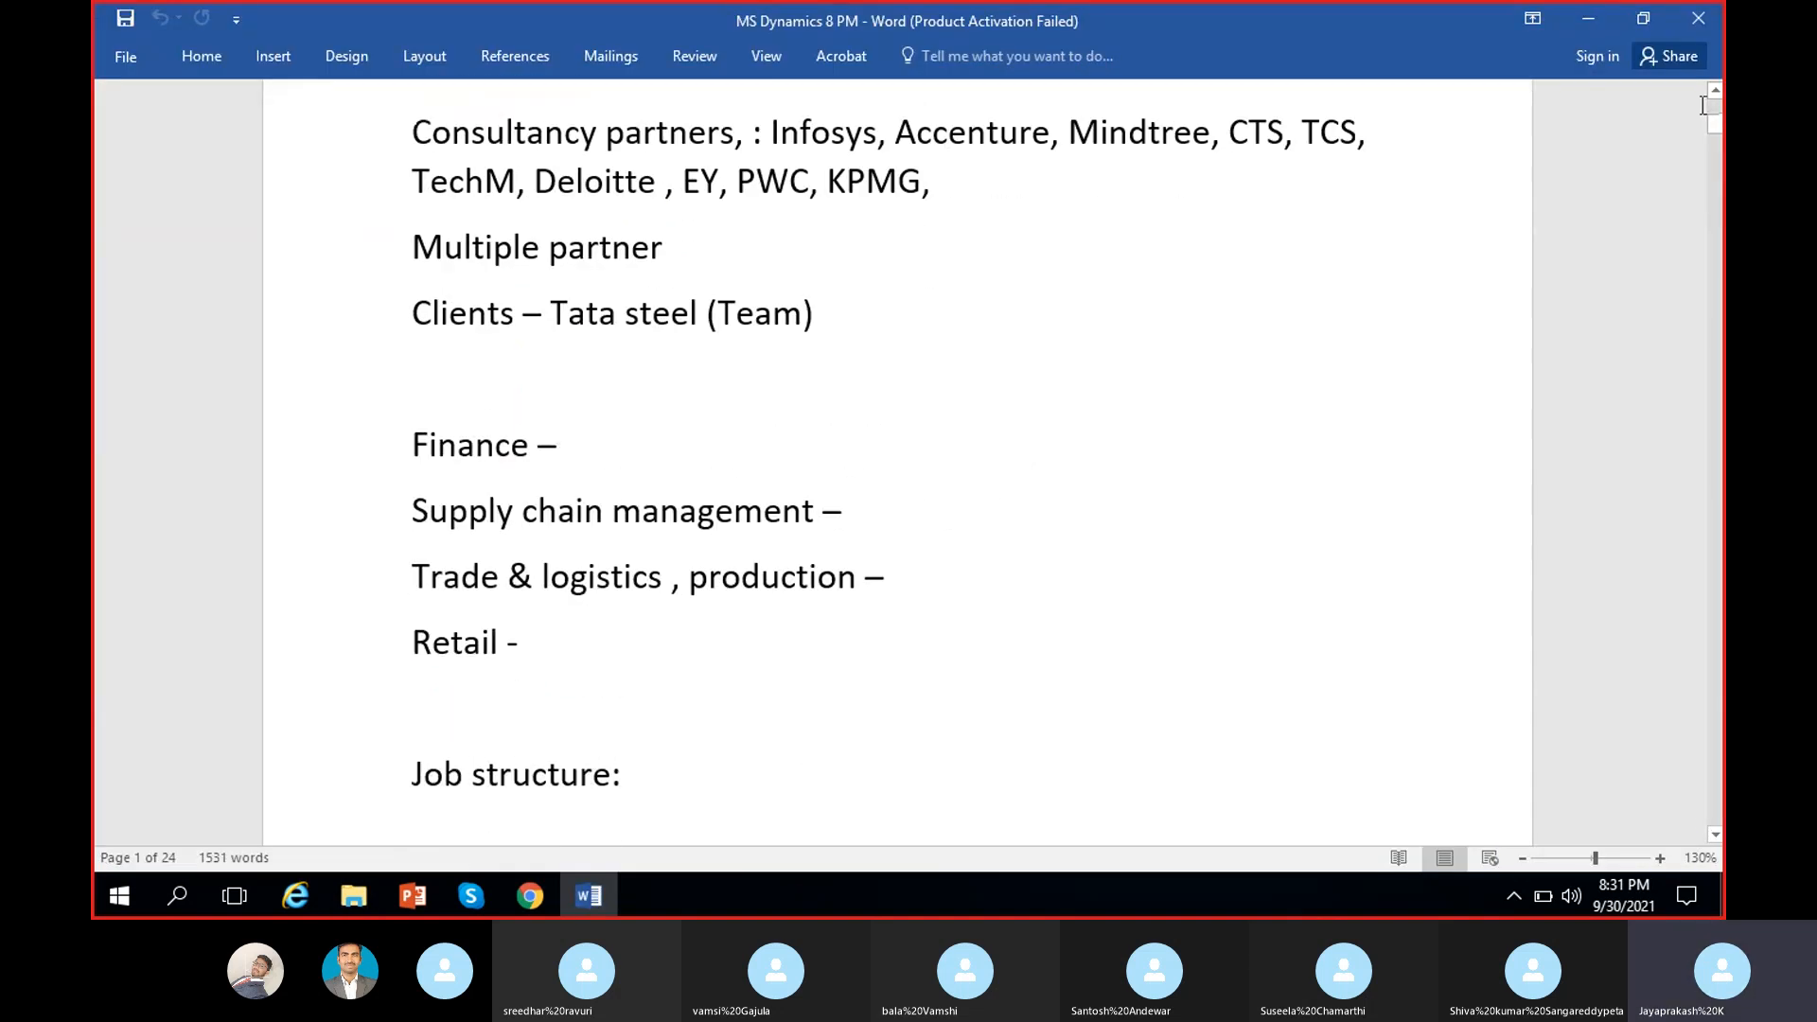
Step: Scroll to page 17 and place the cursor after the 'v-3 Tata-2' vendor group example
scroll(1703, 104, "down", 20)
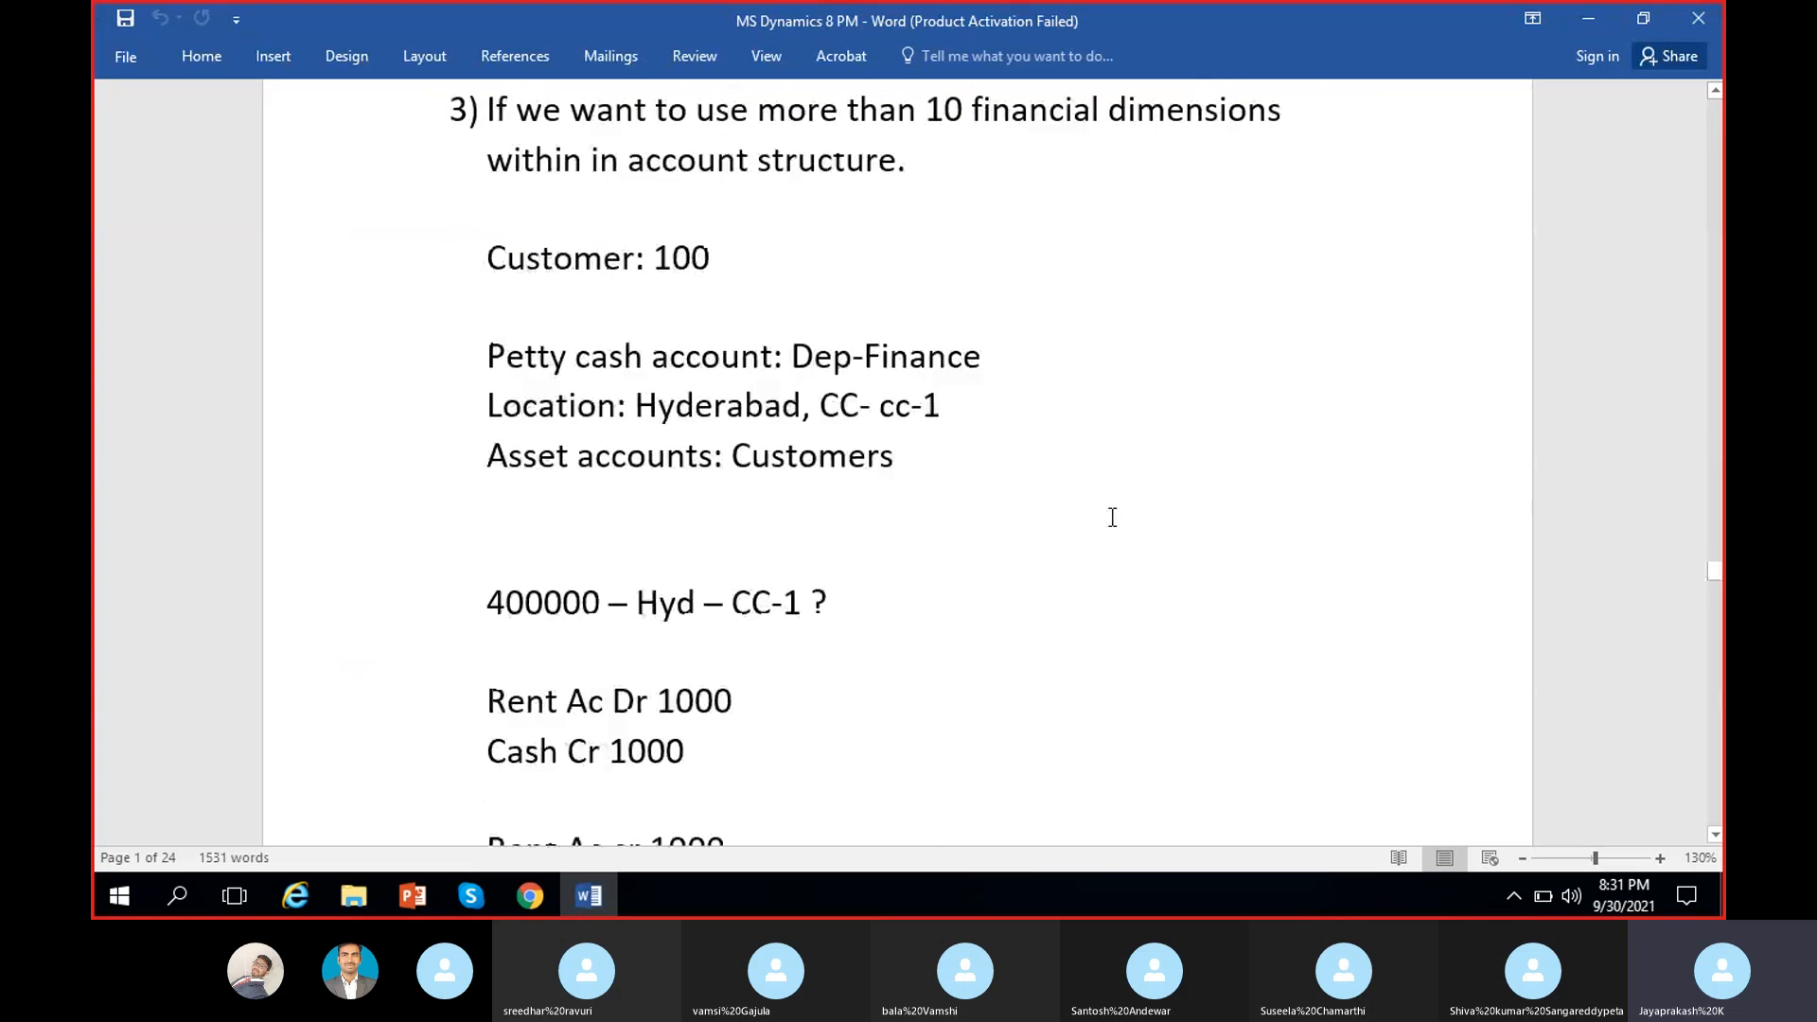
scroll(1112, 517, "down", 15)
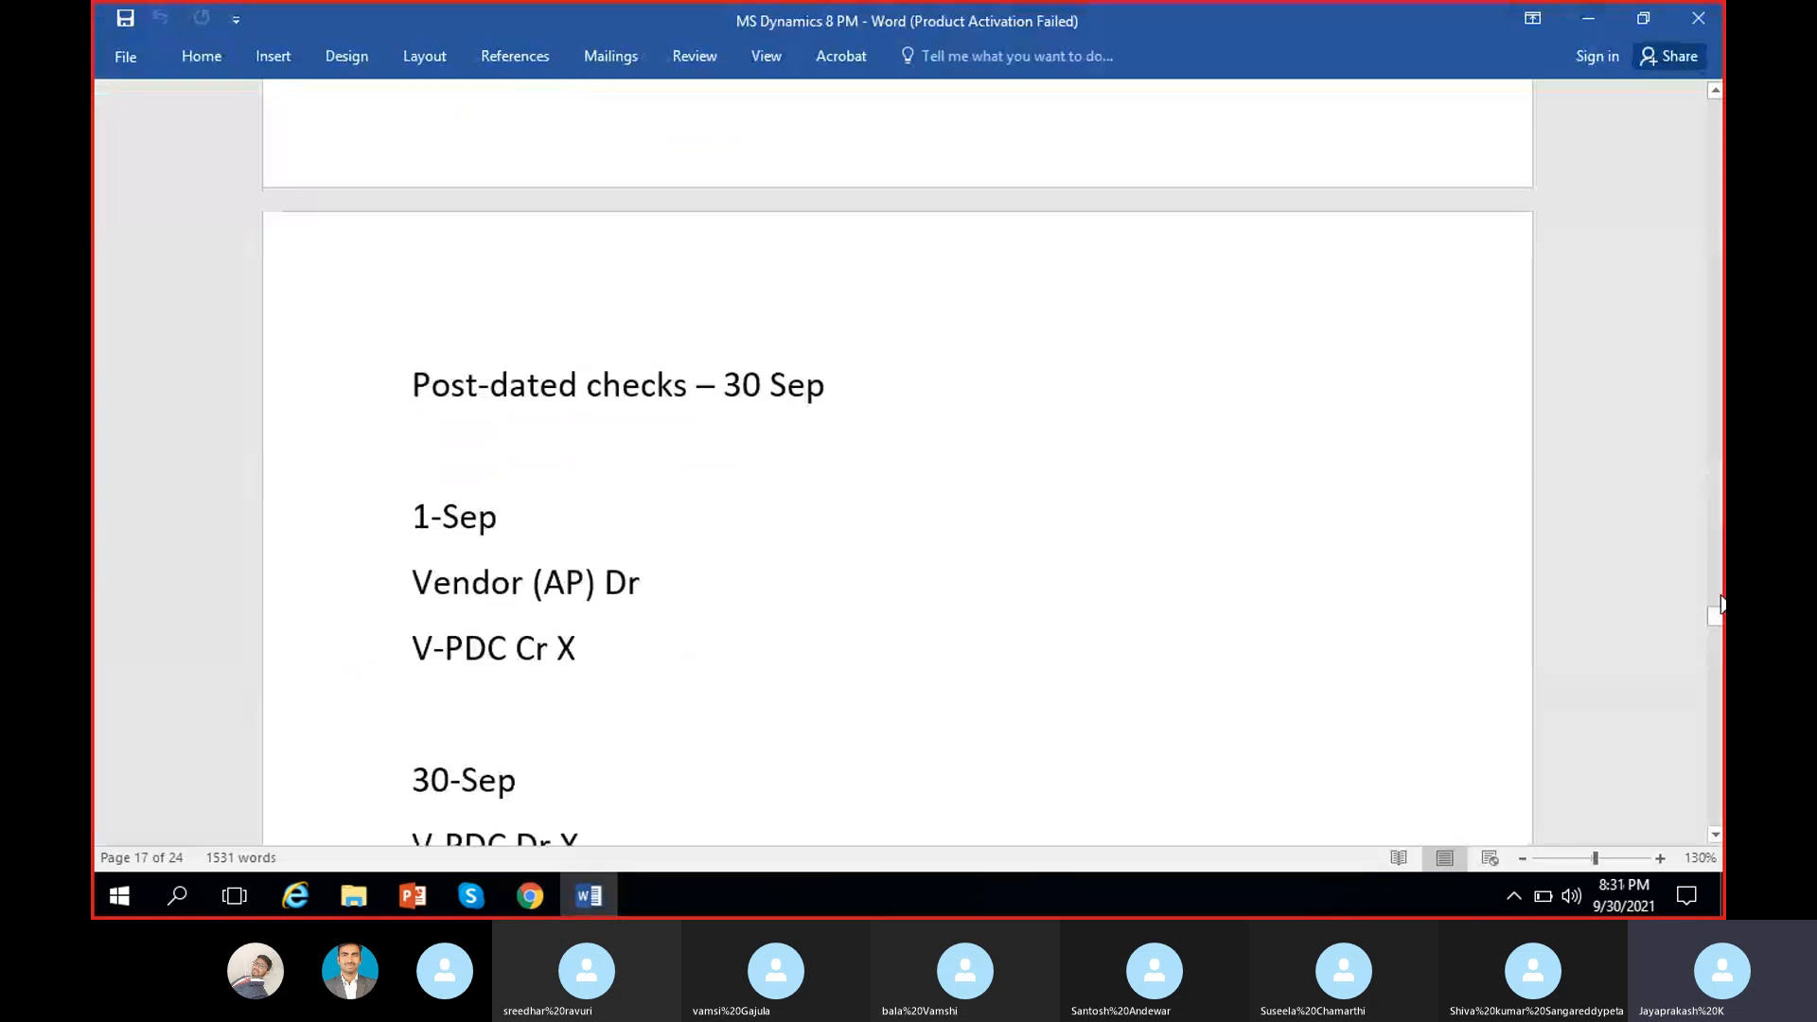
left_click_drag(1719, 615, 1719, 784)
left_click(914, 744)
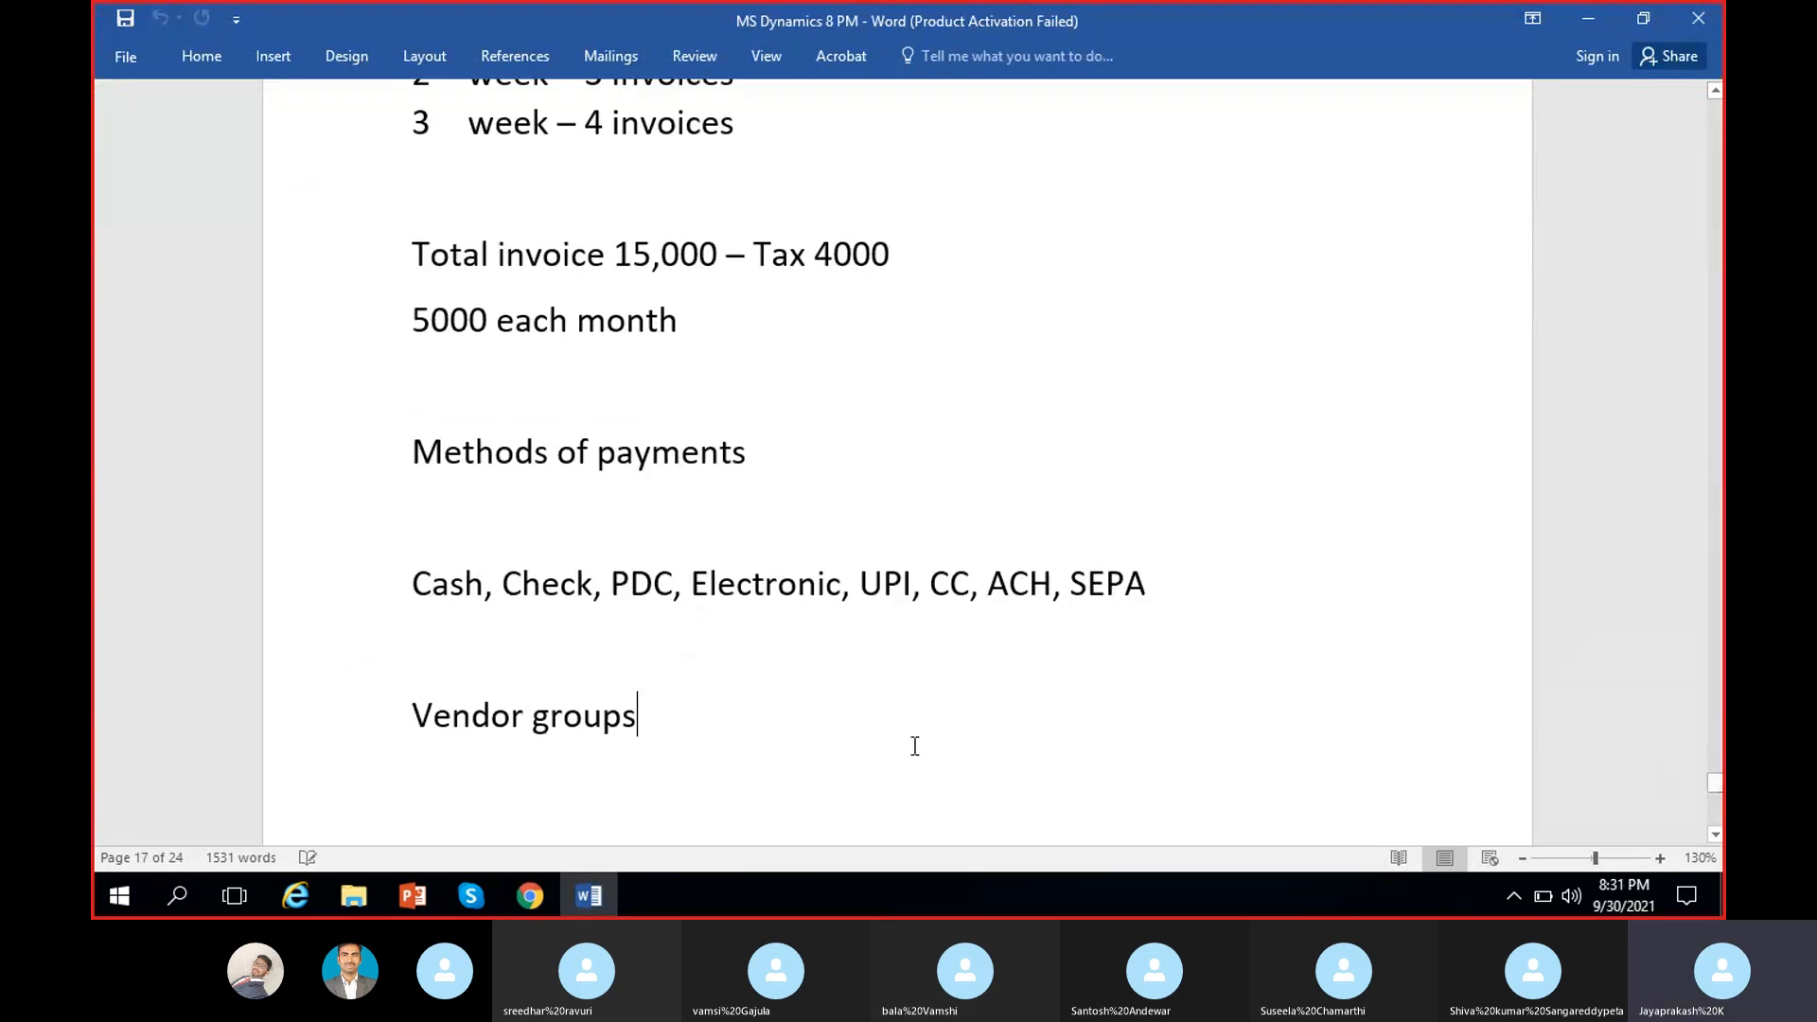
scroll(915, 746, "down", 7)
left_click(820, 483)
scroll(754, 444, "up", 1)
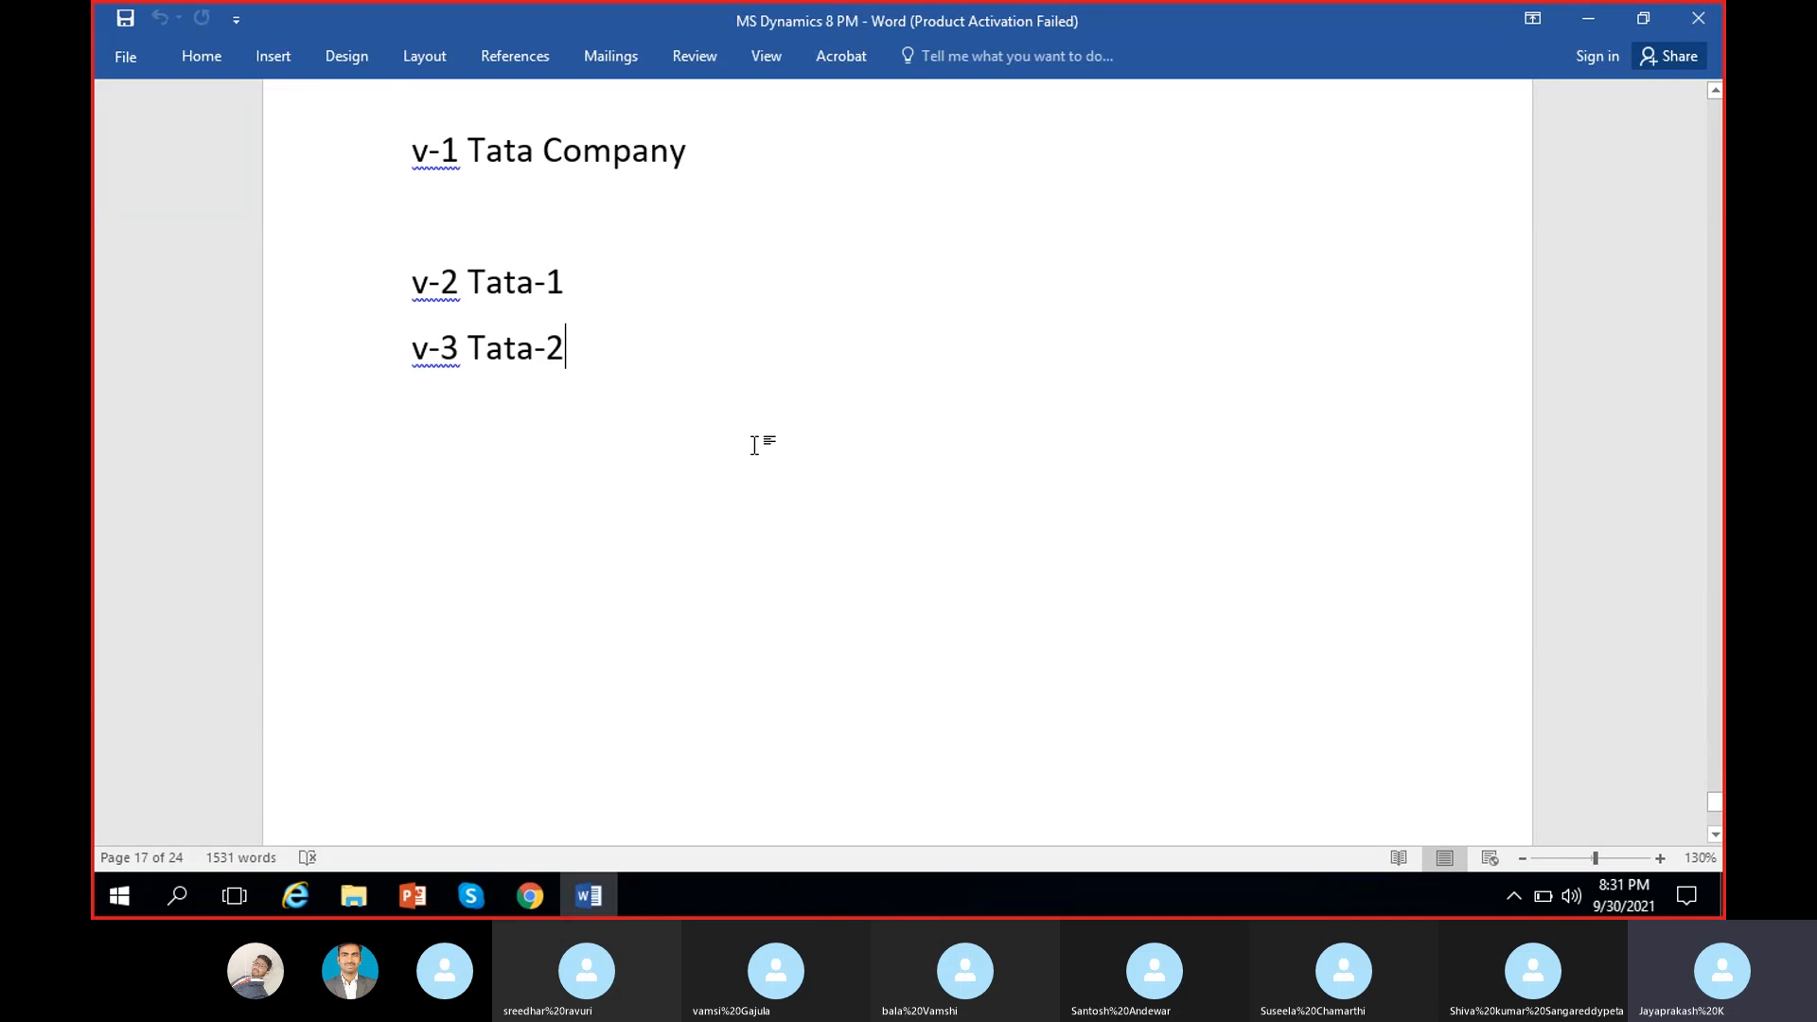
Step: Add an underlined 'Posting profile:' heading on a new line below 'v-3 Tata-2'
key("Return")
key("Return")
type("Po")
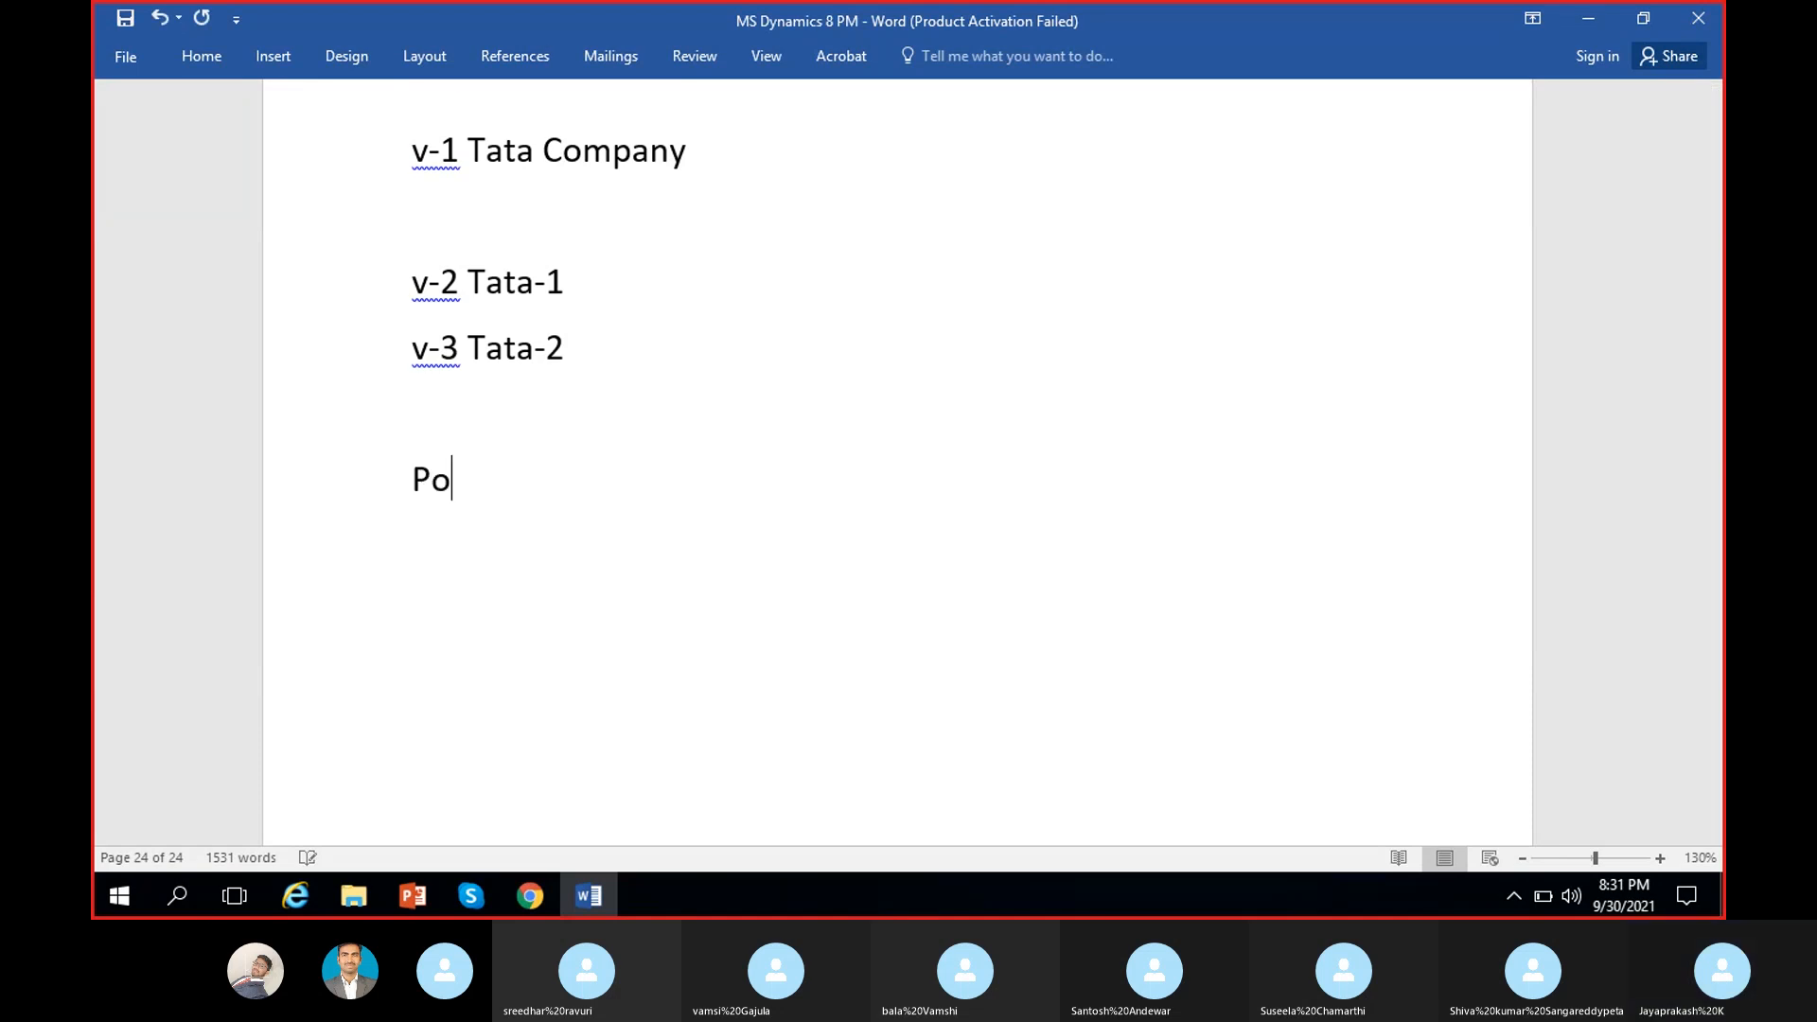
type("sting pr")
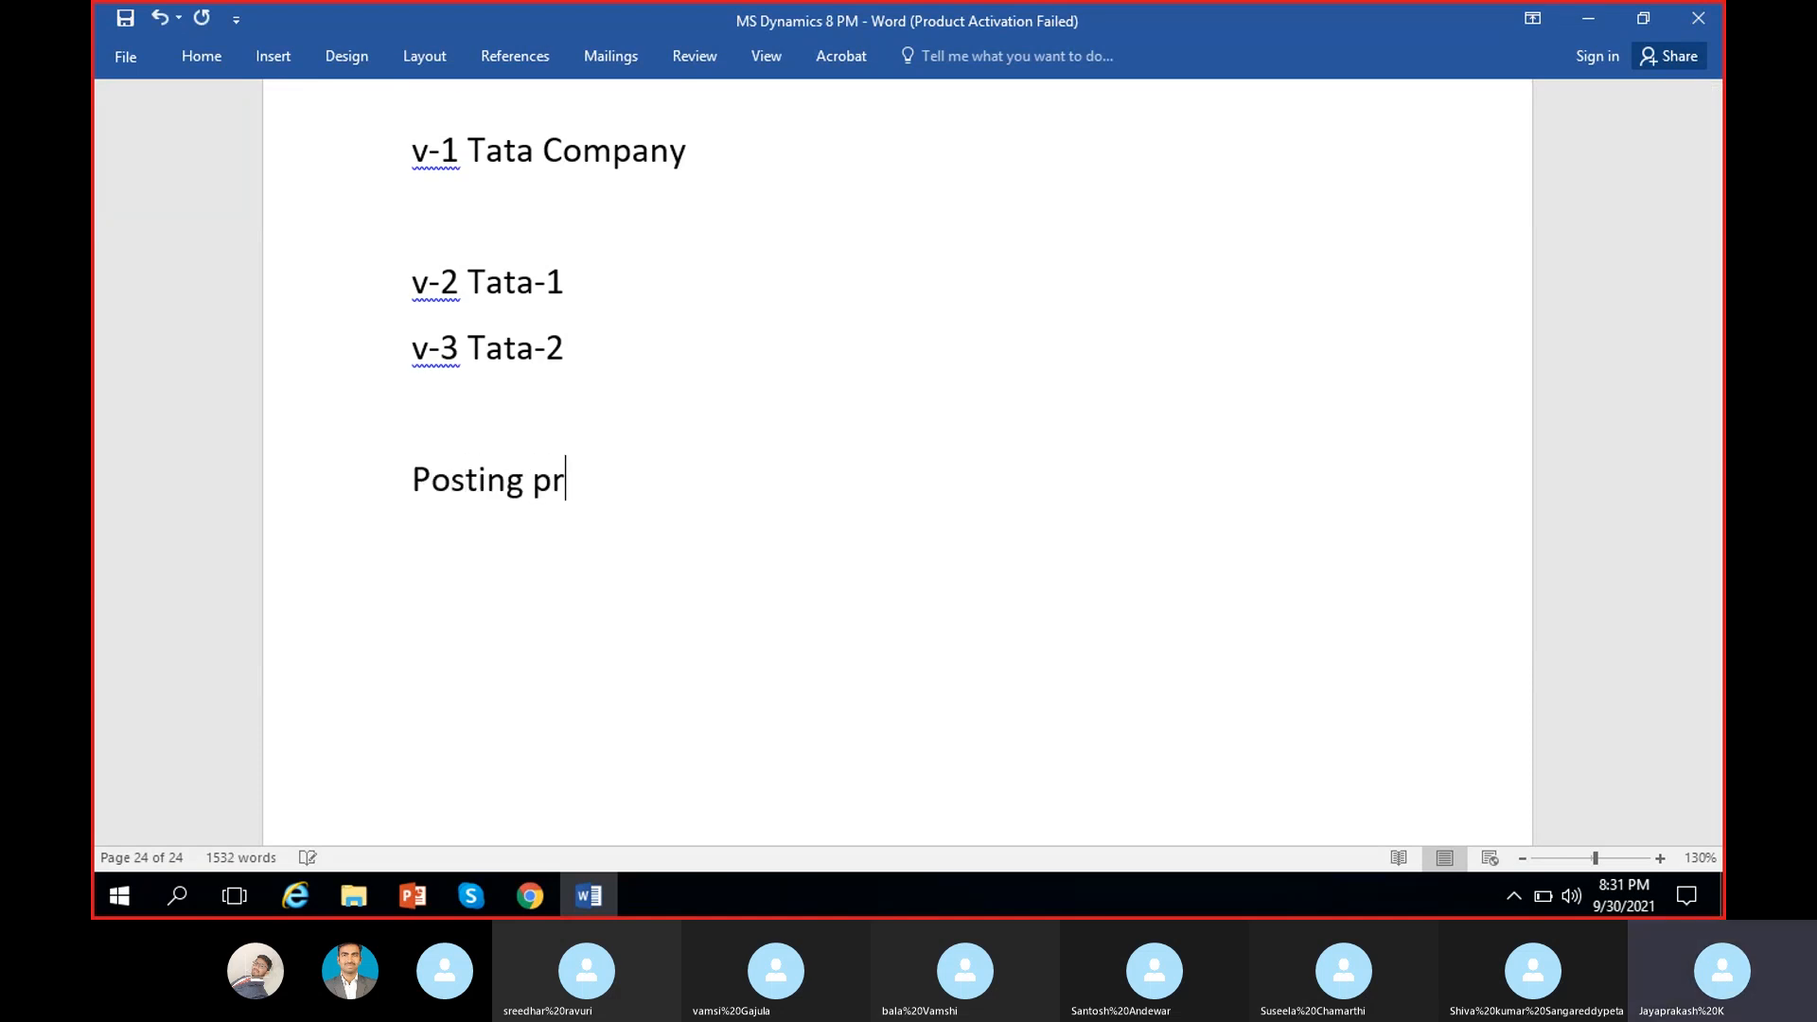
type("ofile:")
left_click_drag(410, 478, 652, 481)
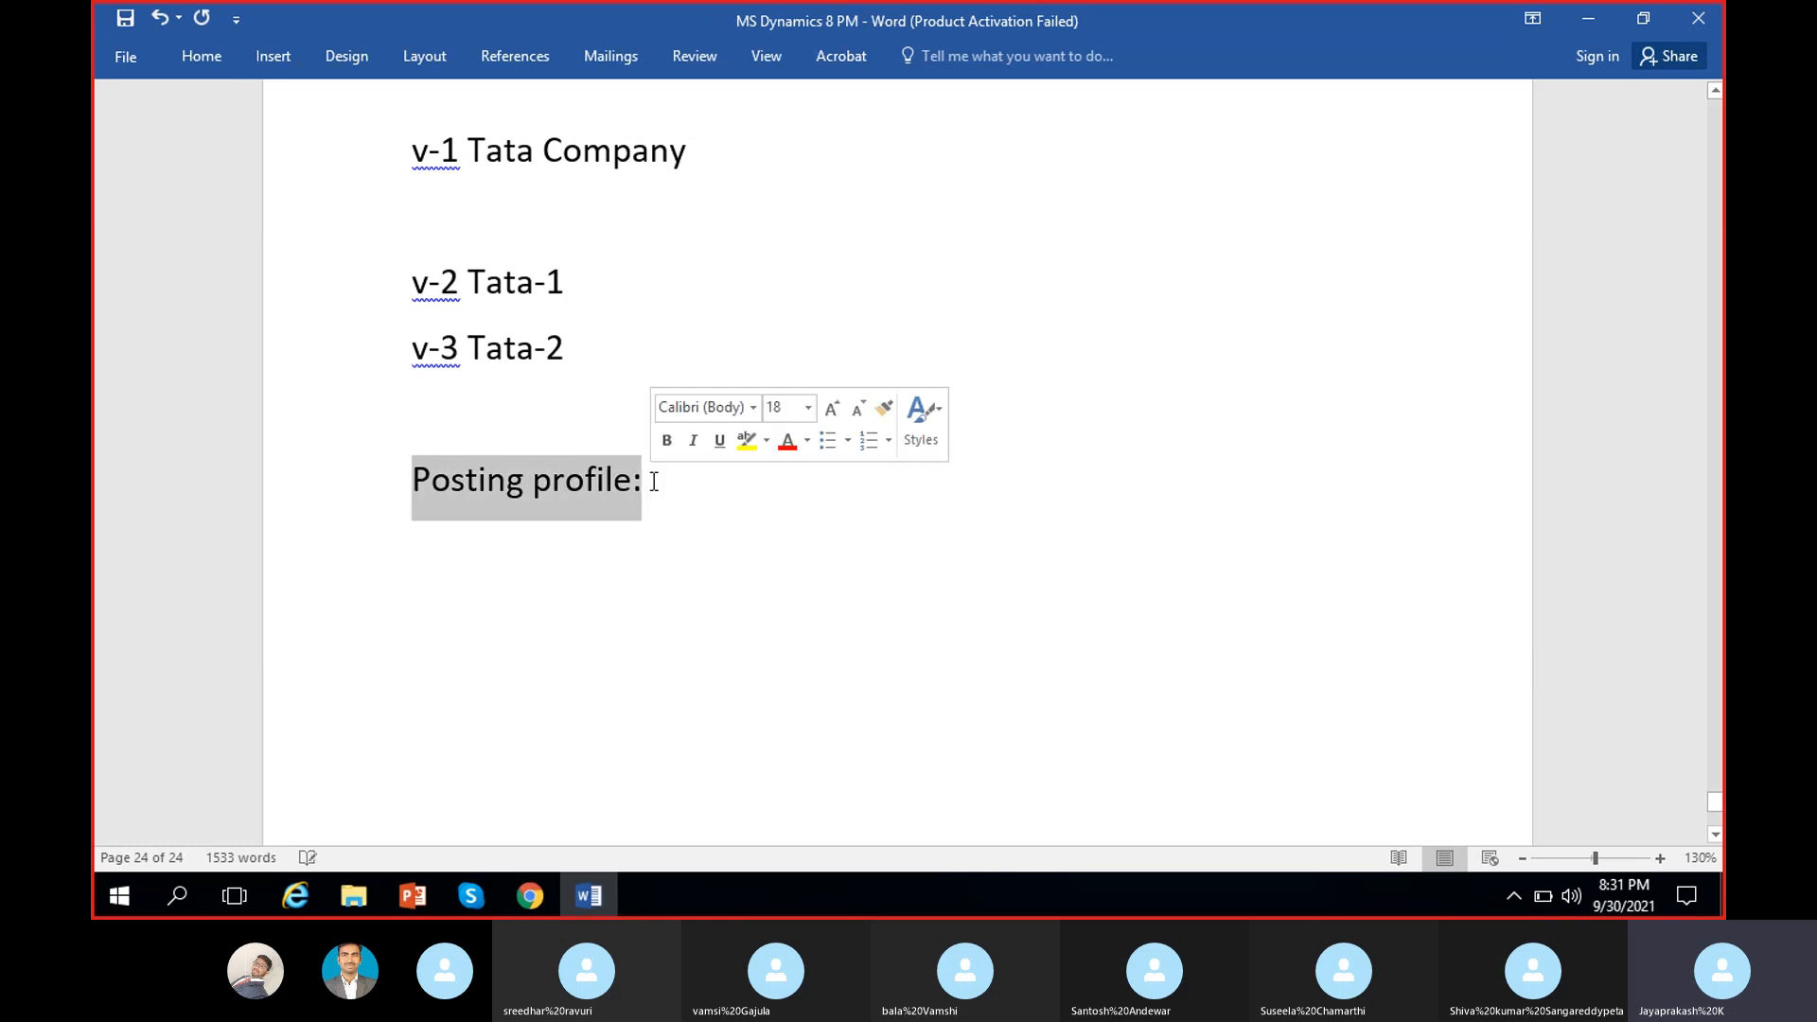
key("ctrl+u")
left_click(653, 481)
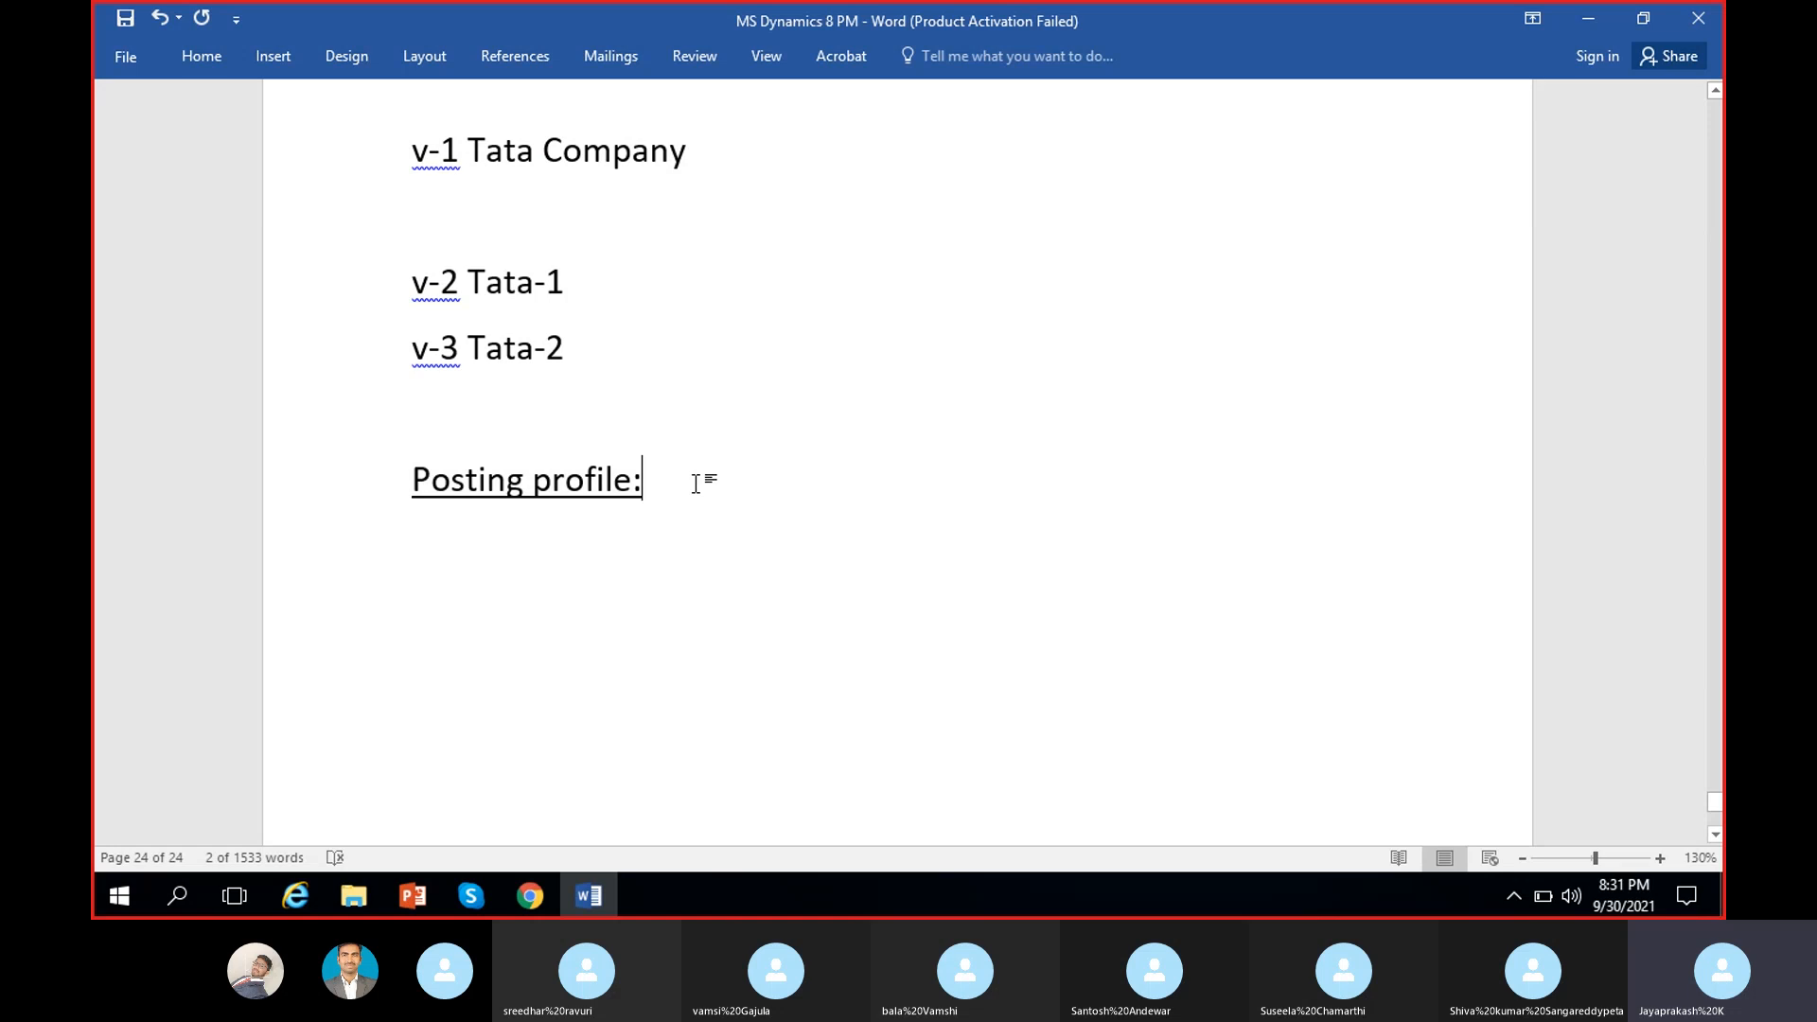
key("Return")
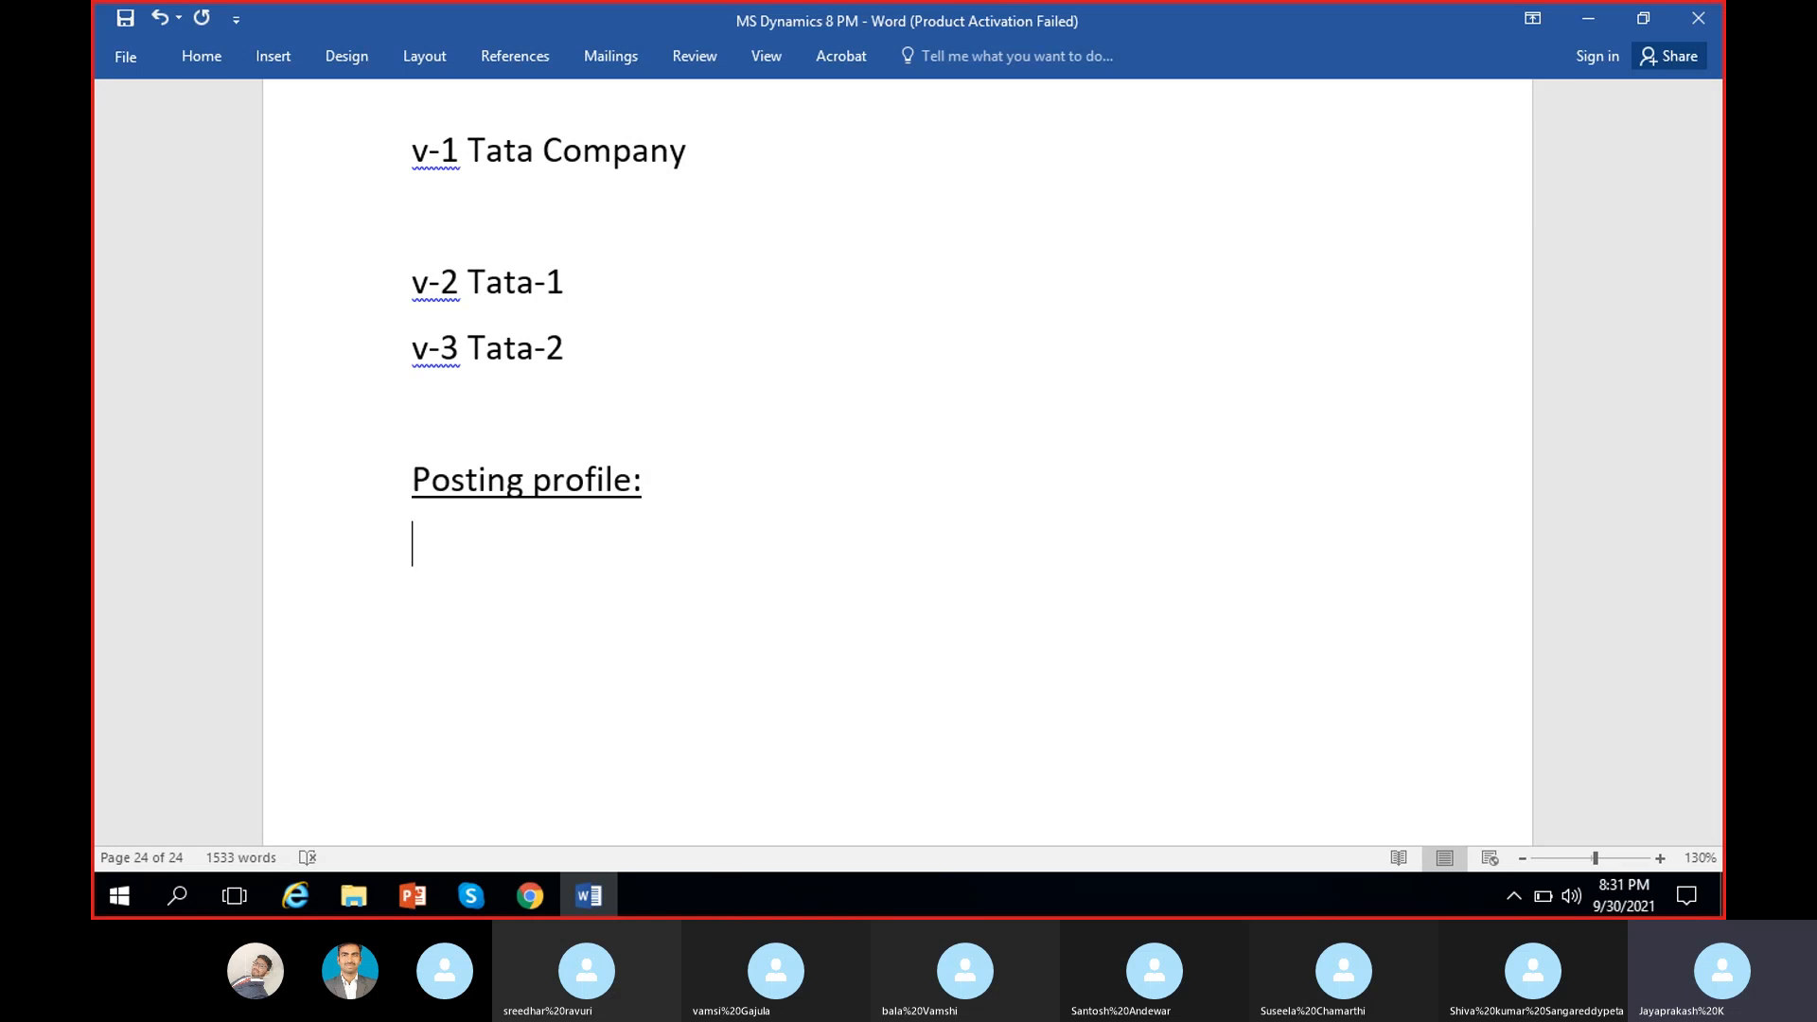
key("Return")
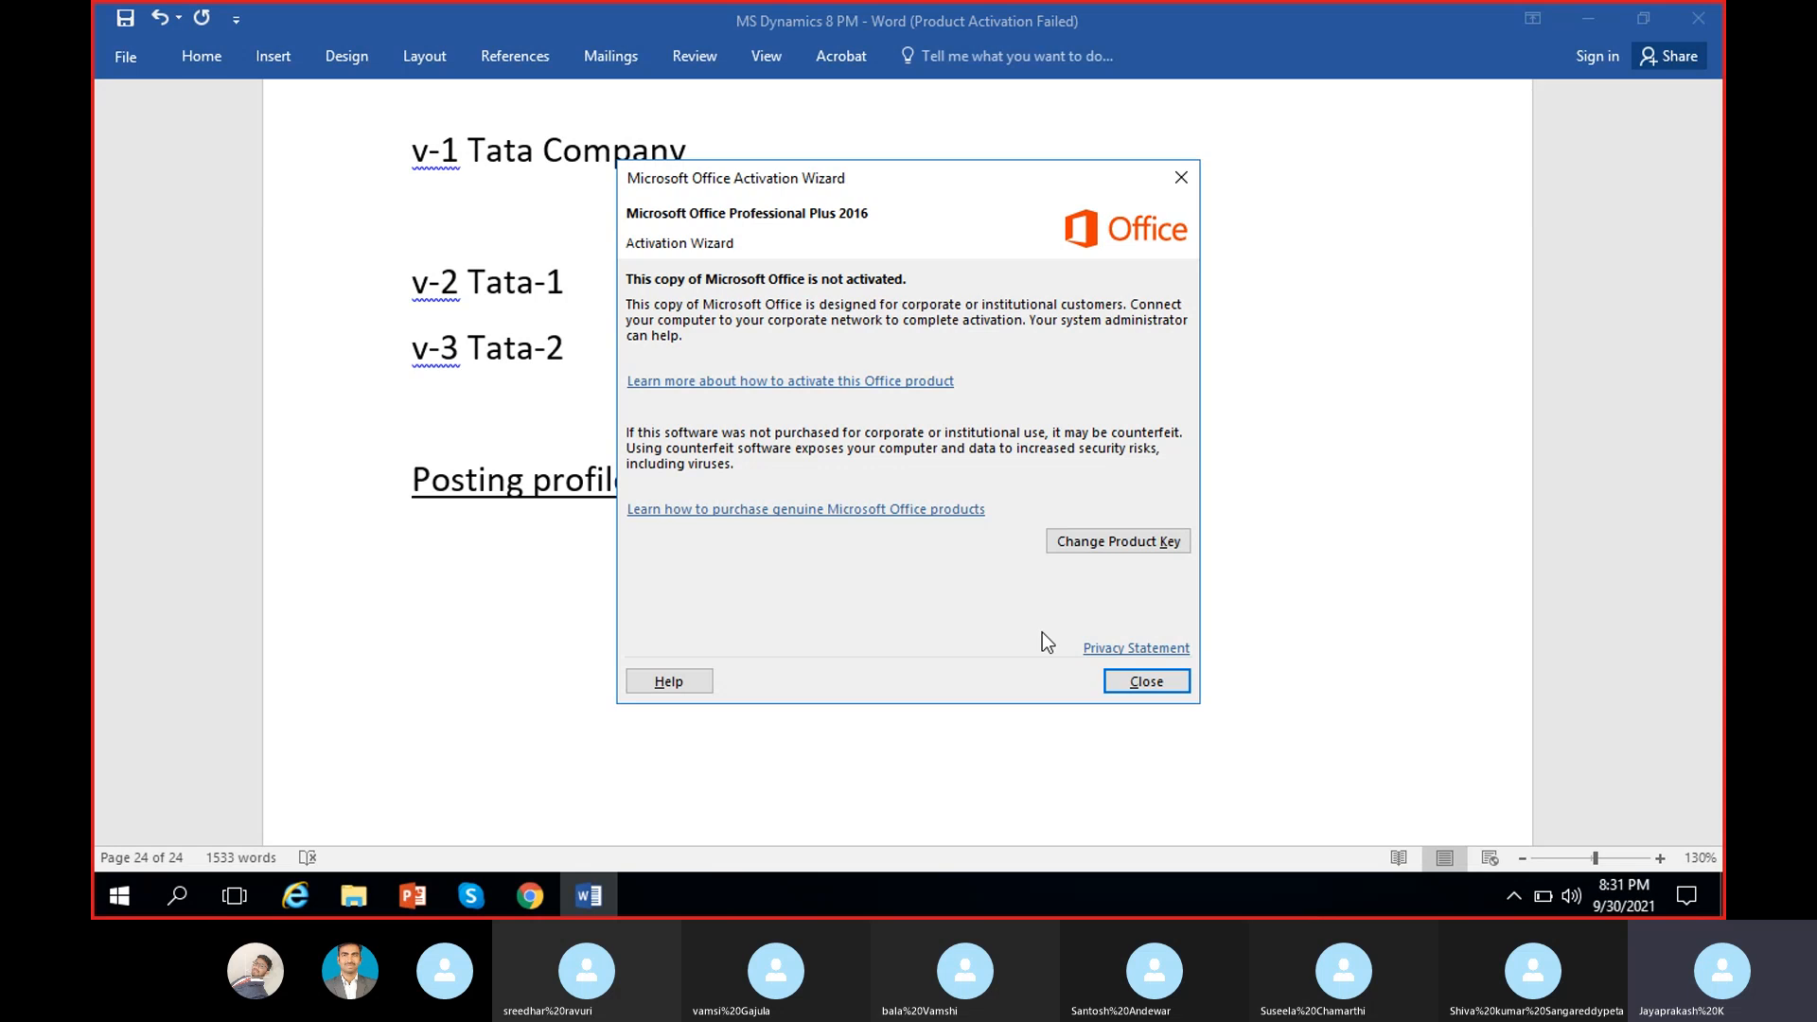
Step: Dismiss the Office activation notice and begin the definition 'Posting profile is a confi…'
left_click(1148, 681)
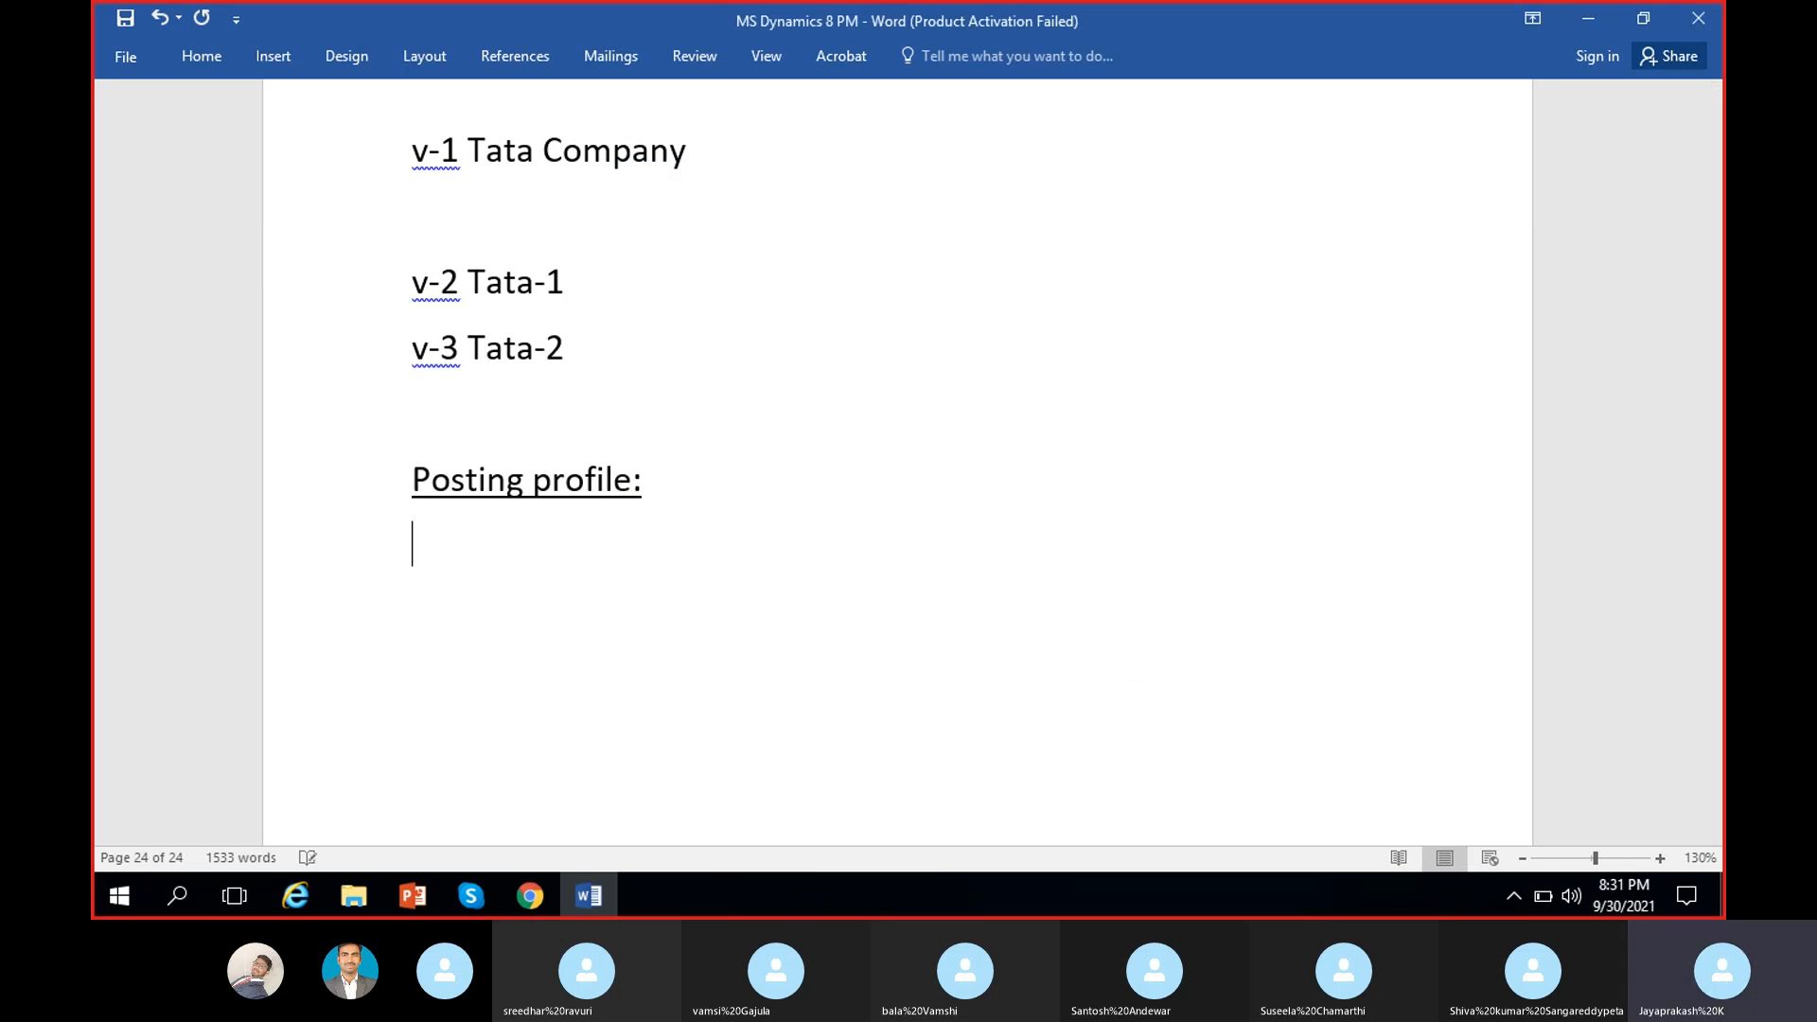
key("BackSpace")
type("P")
key("BackSpace")
type("Posting ")
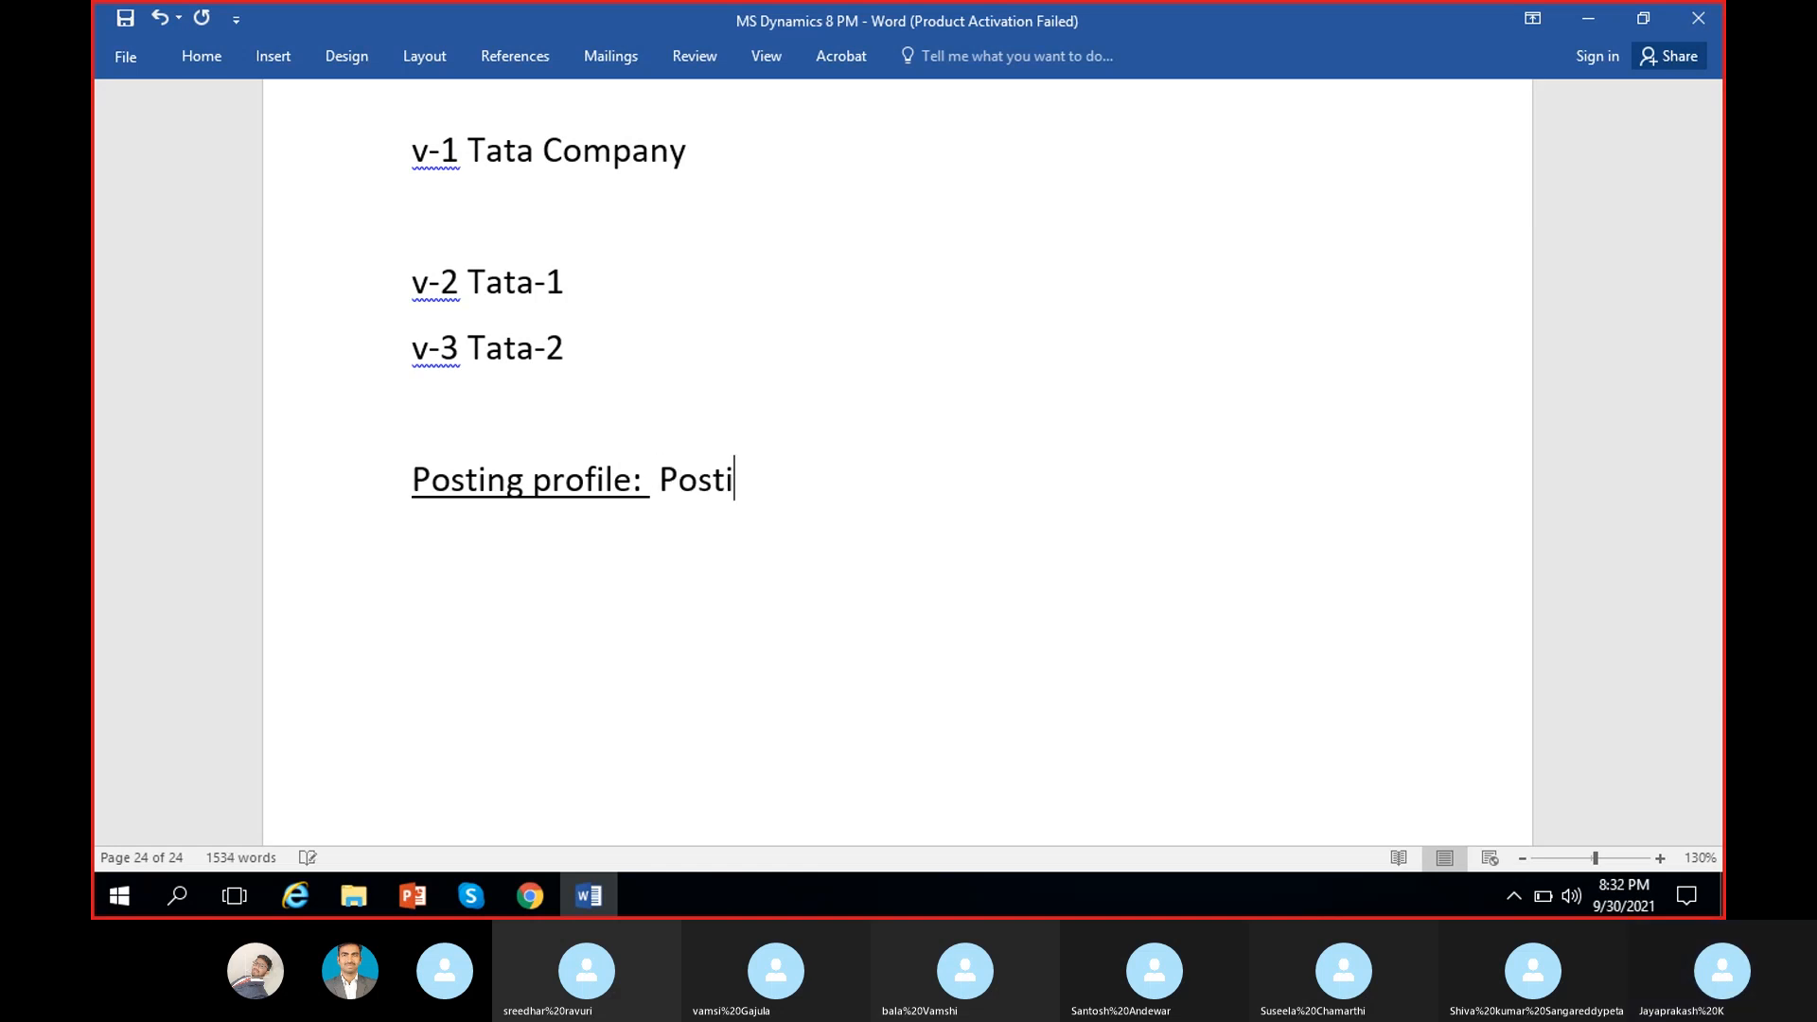
type("profile ")
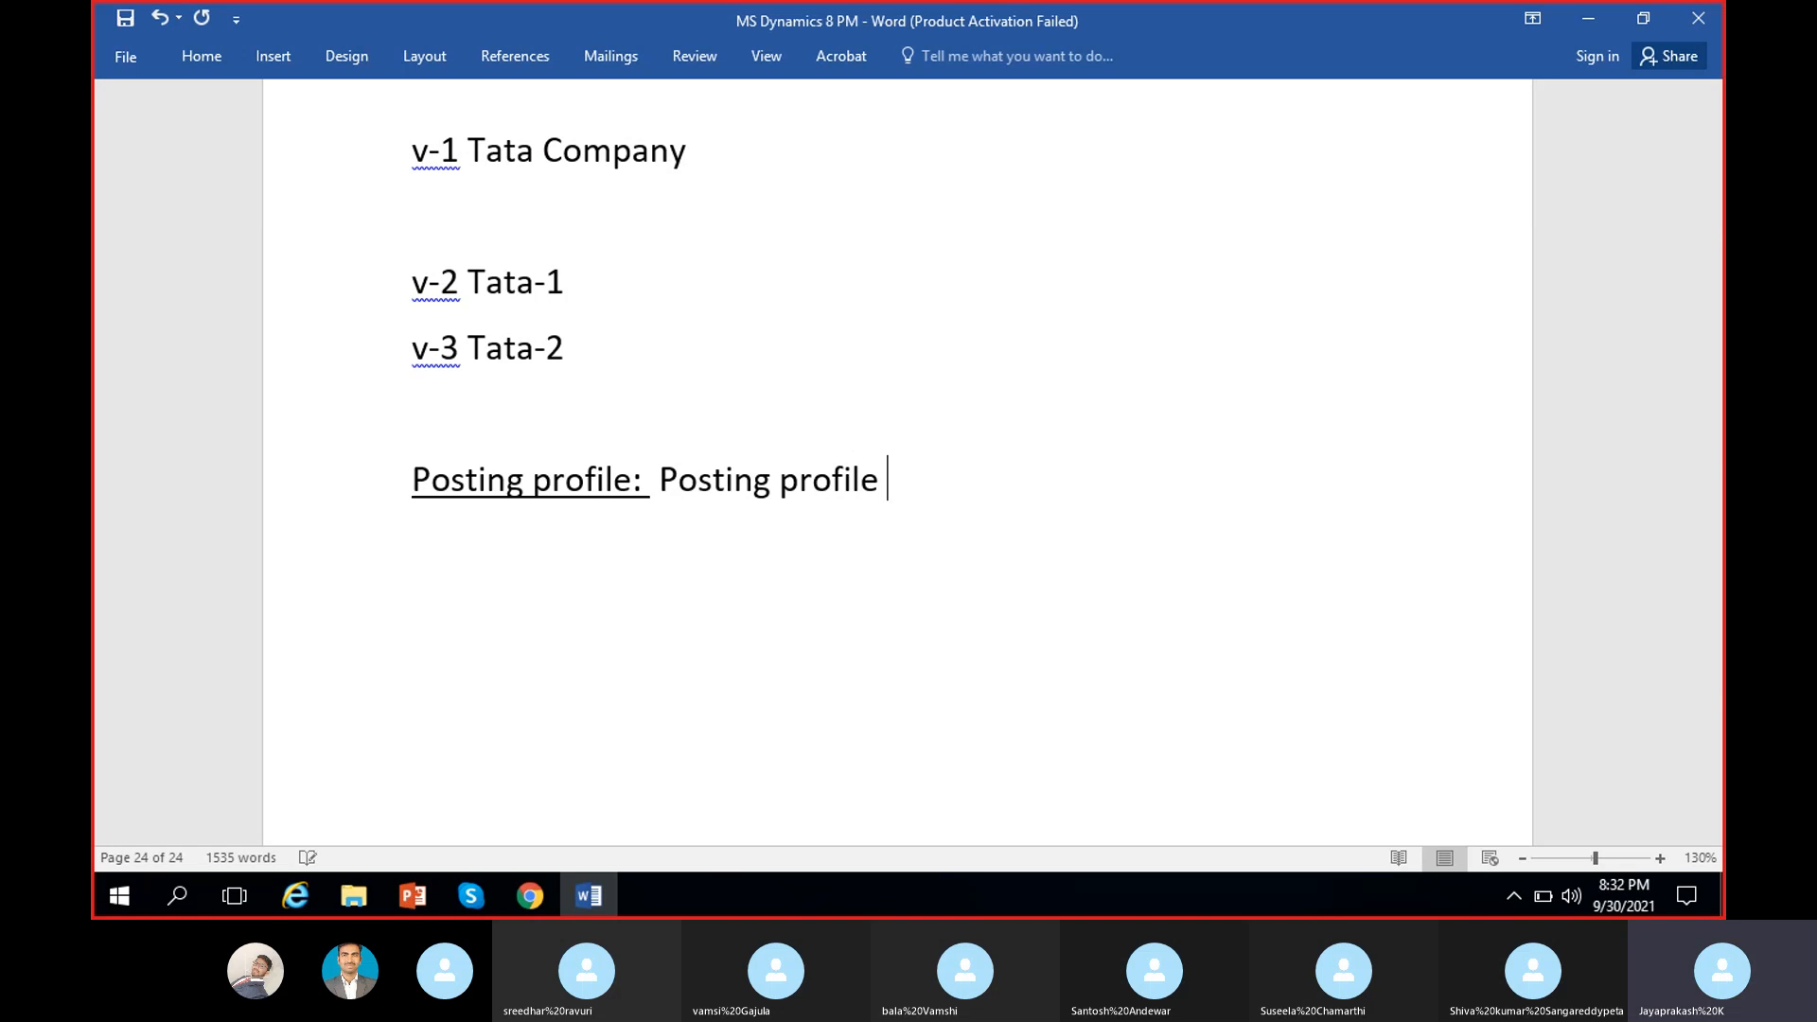
type("is an ar")
key("BackSpace")
key("BackSpace")
key("BackSpace")
key("BackSpace")
key("BackSpace")
type("a con")
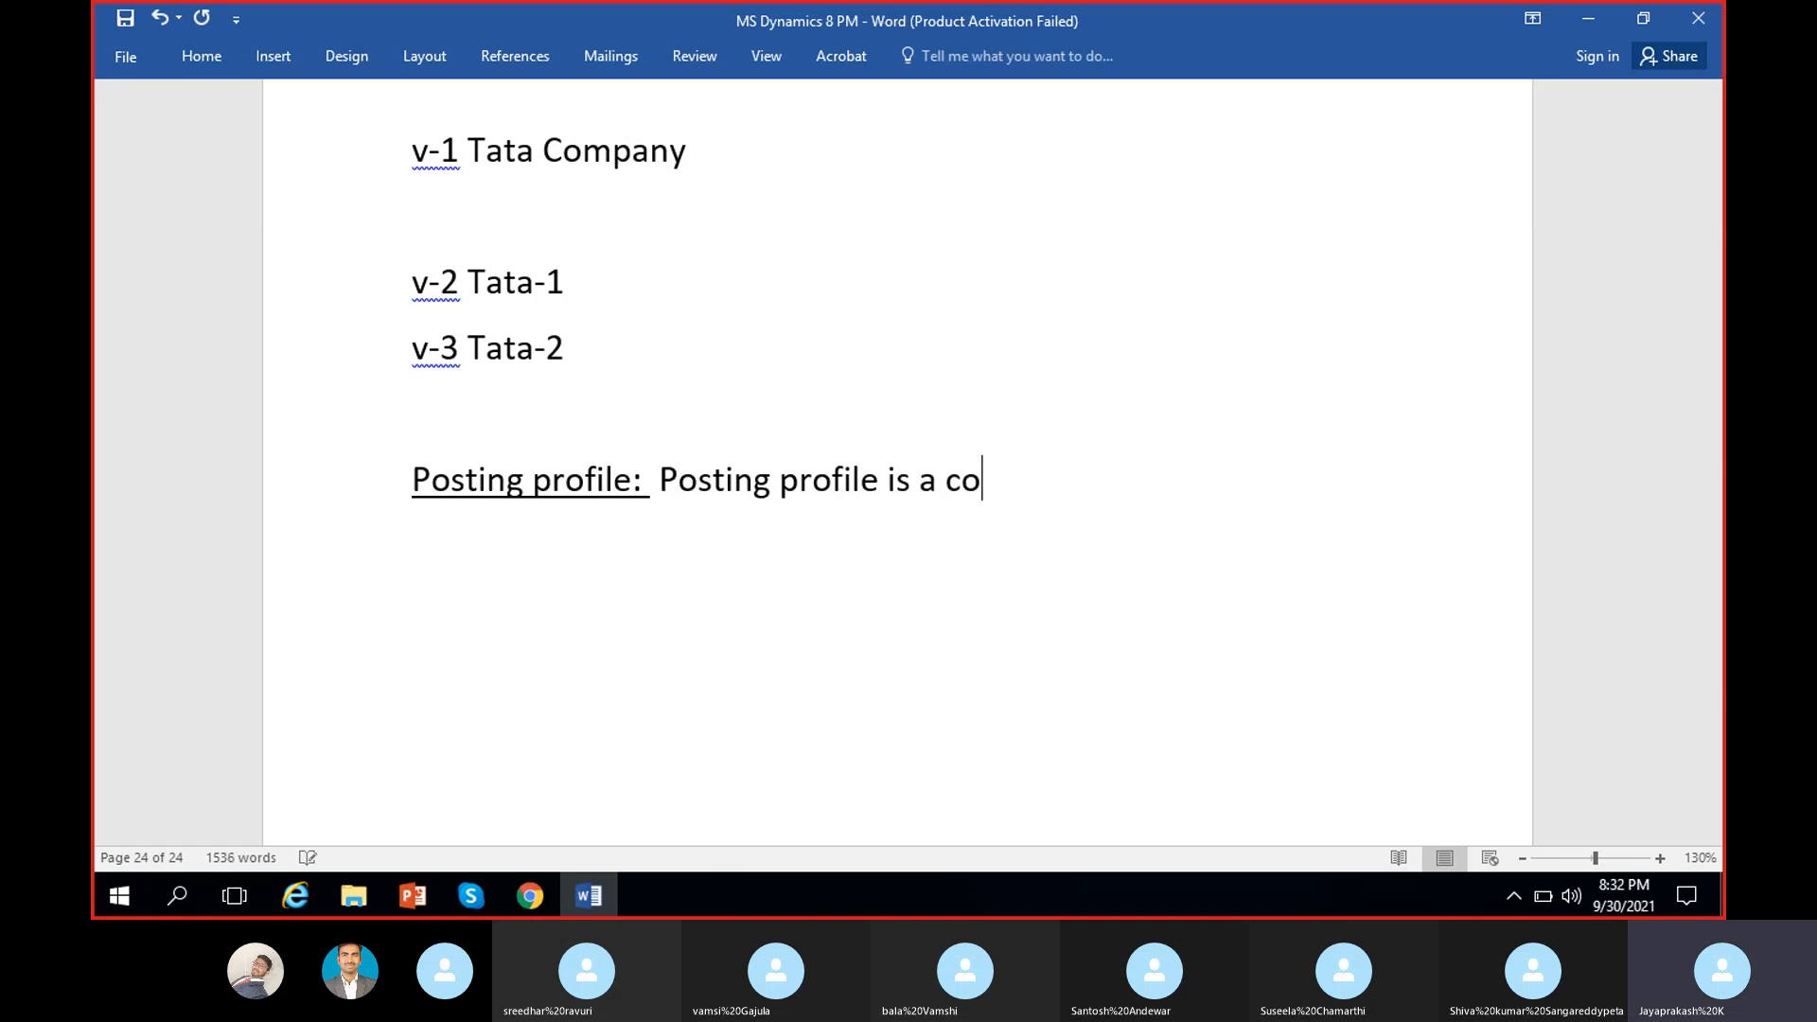
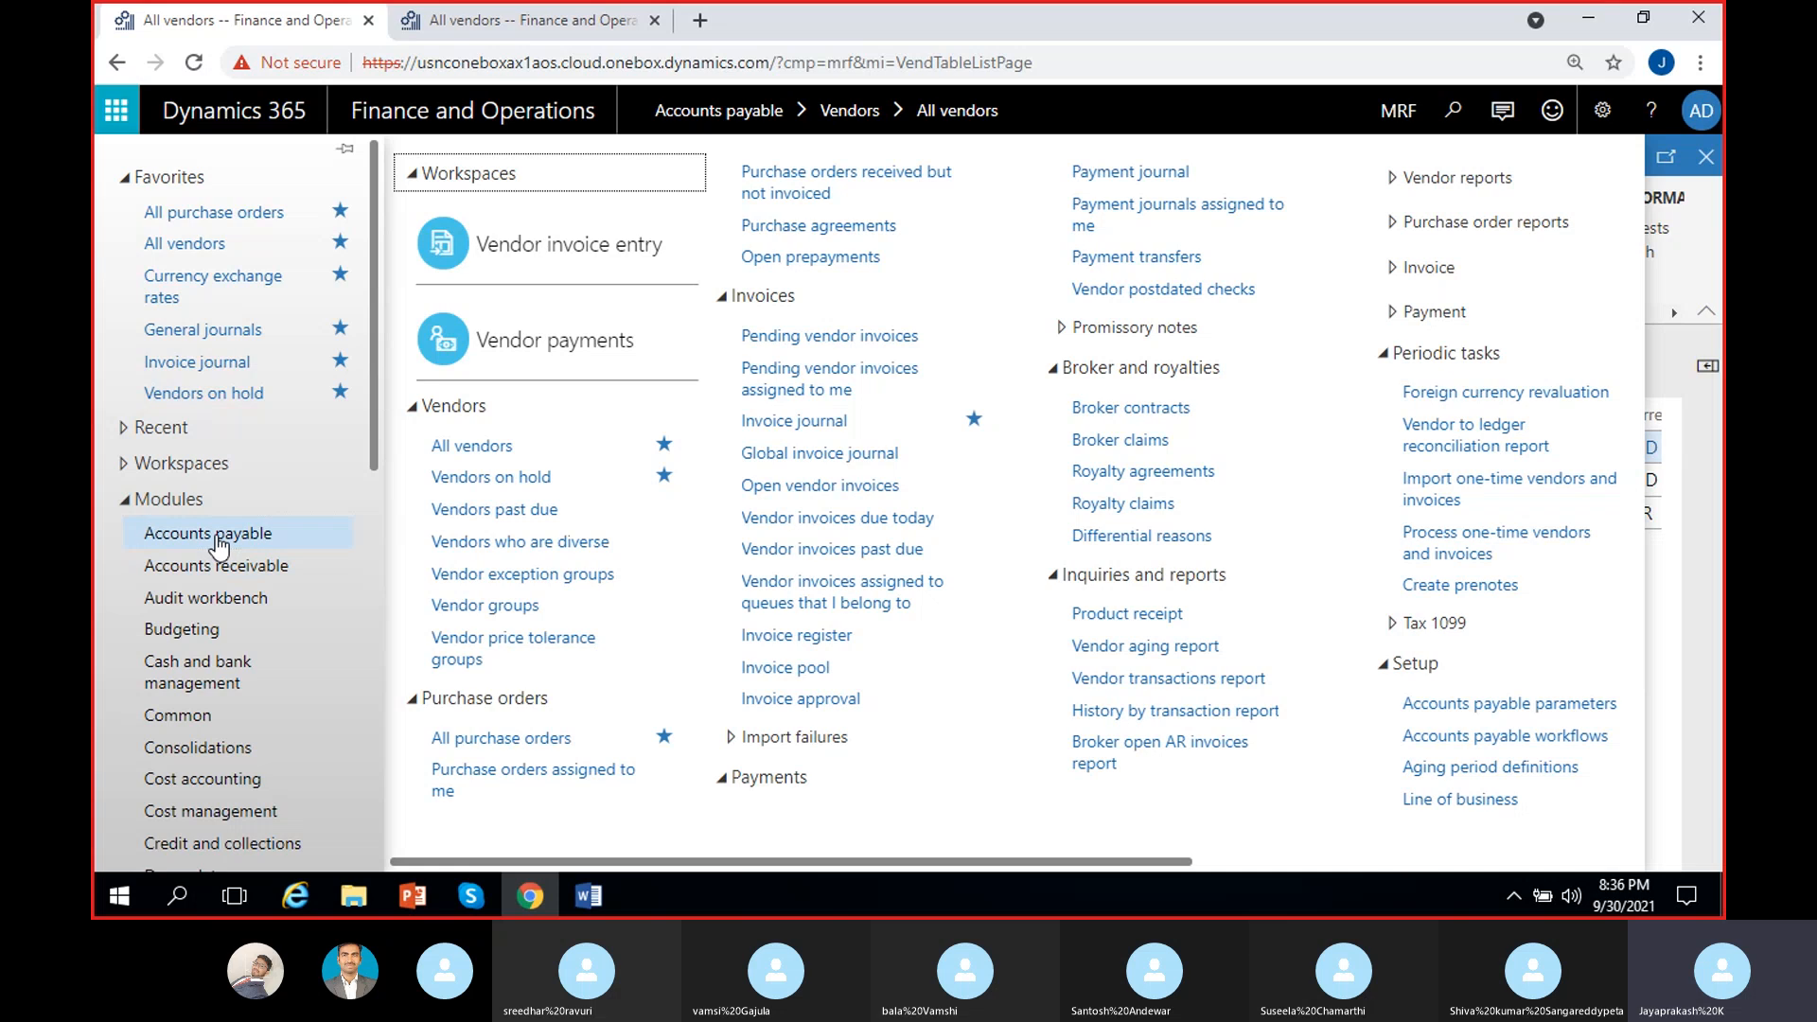
Step: Go to Accounts payable Vendor posting profiles to view the GEN General Posting profile
left_click_drag(1007, 859, 1453, 861)
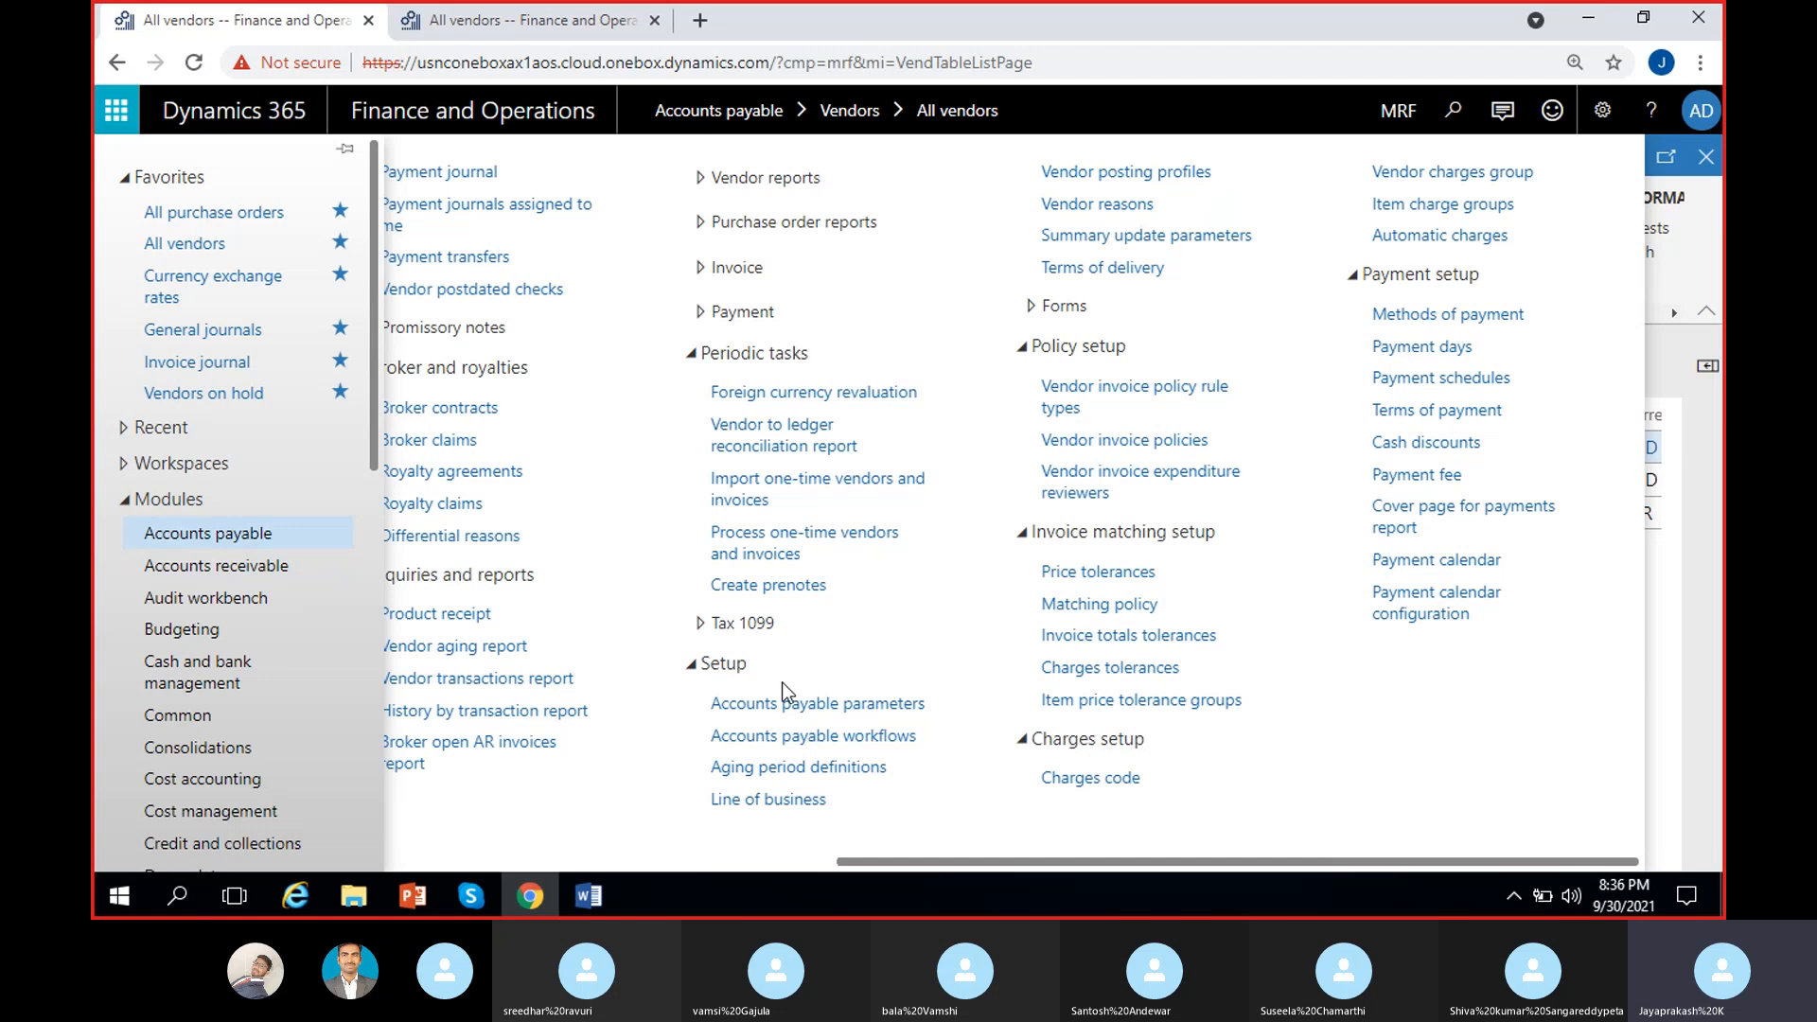
left_click(1136, 176)
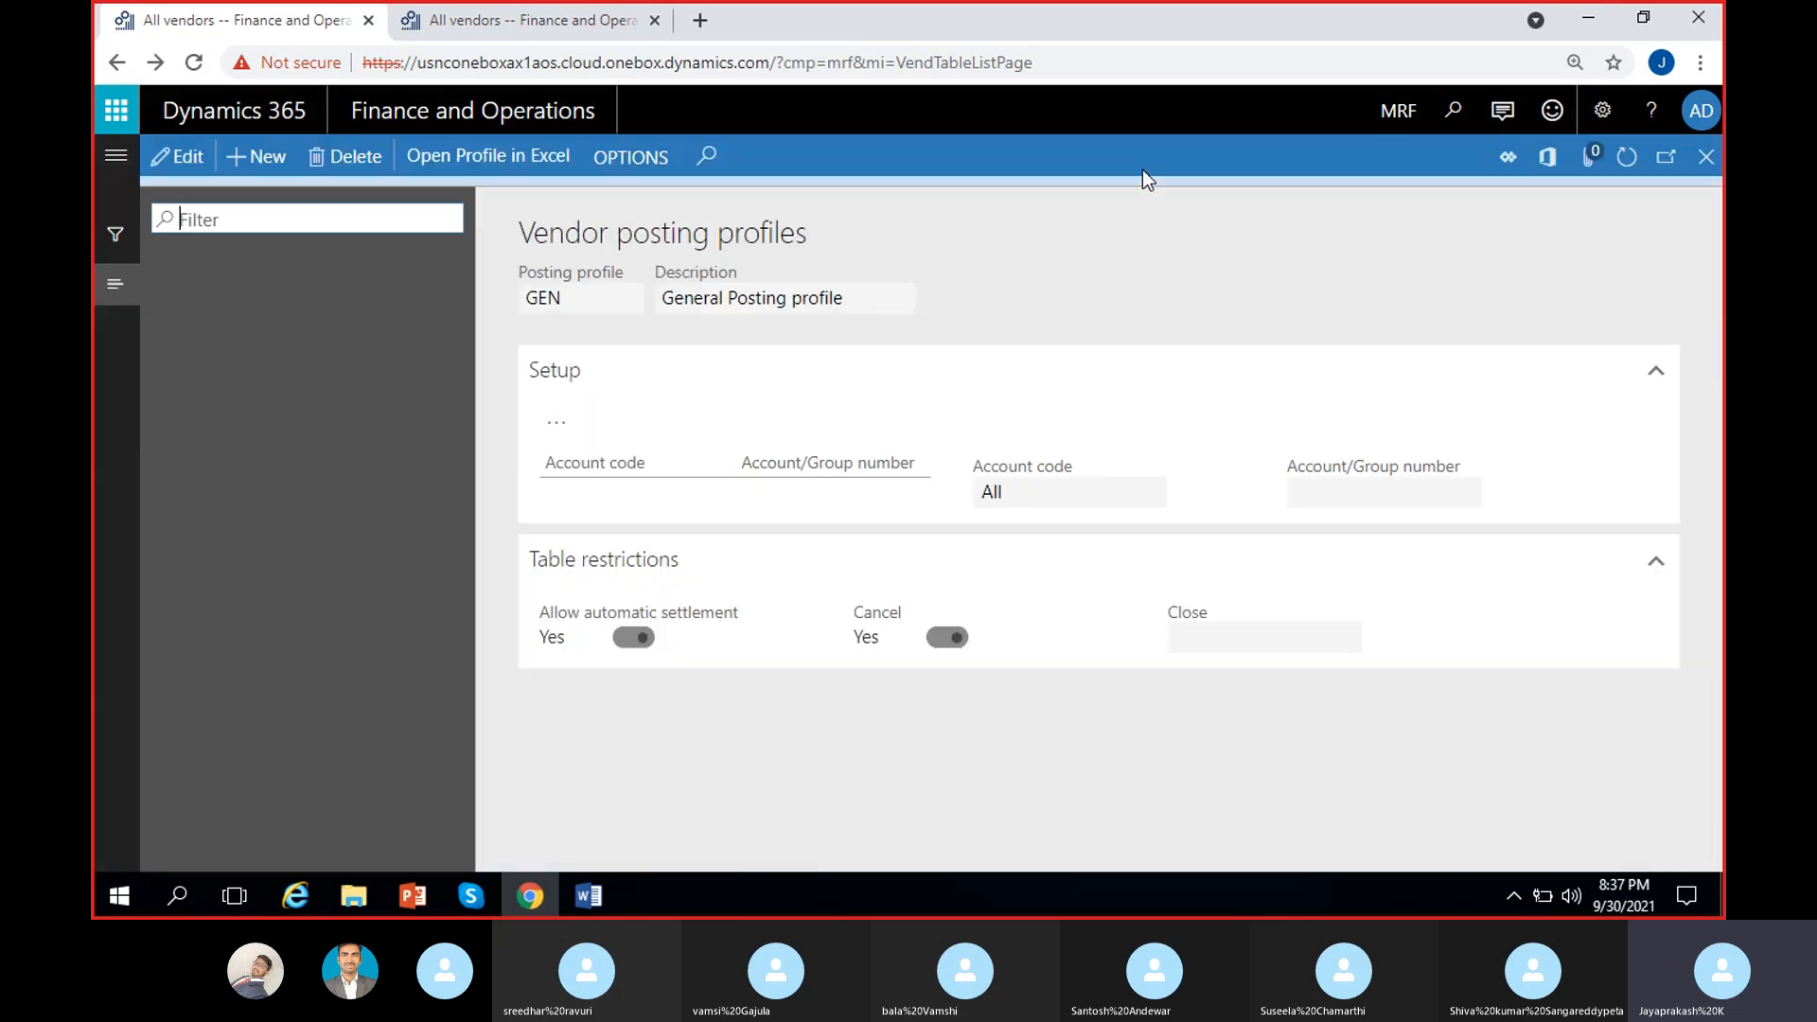
Step: Put the GEN profile in edit mode and attempt to delete it, dismissing the cannot-delete warning
left_click(1706, 194)
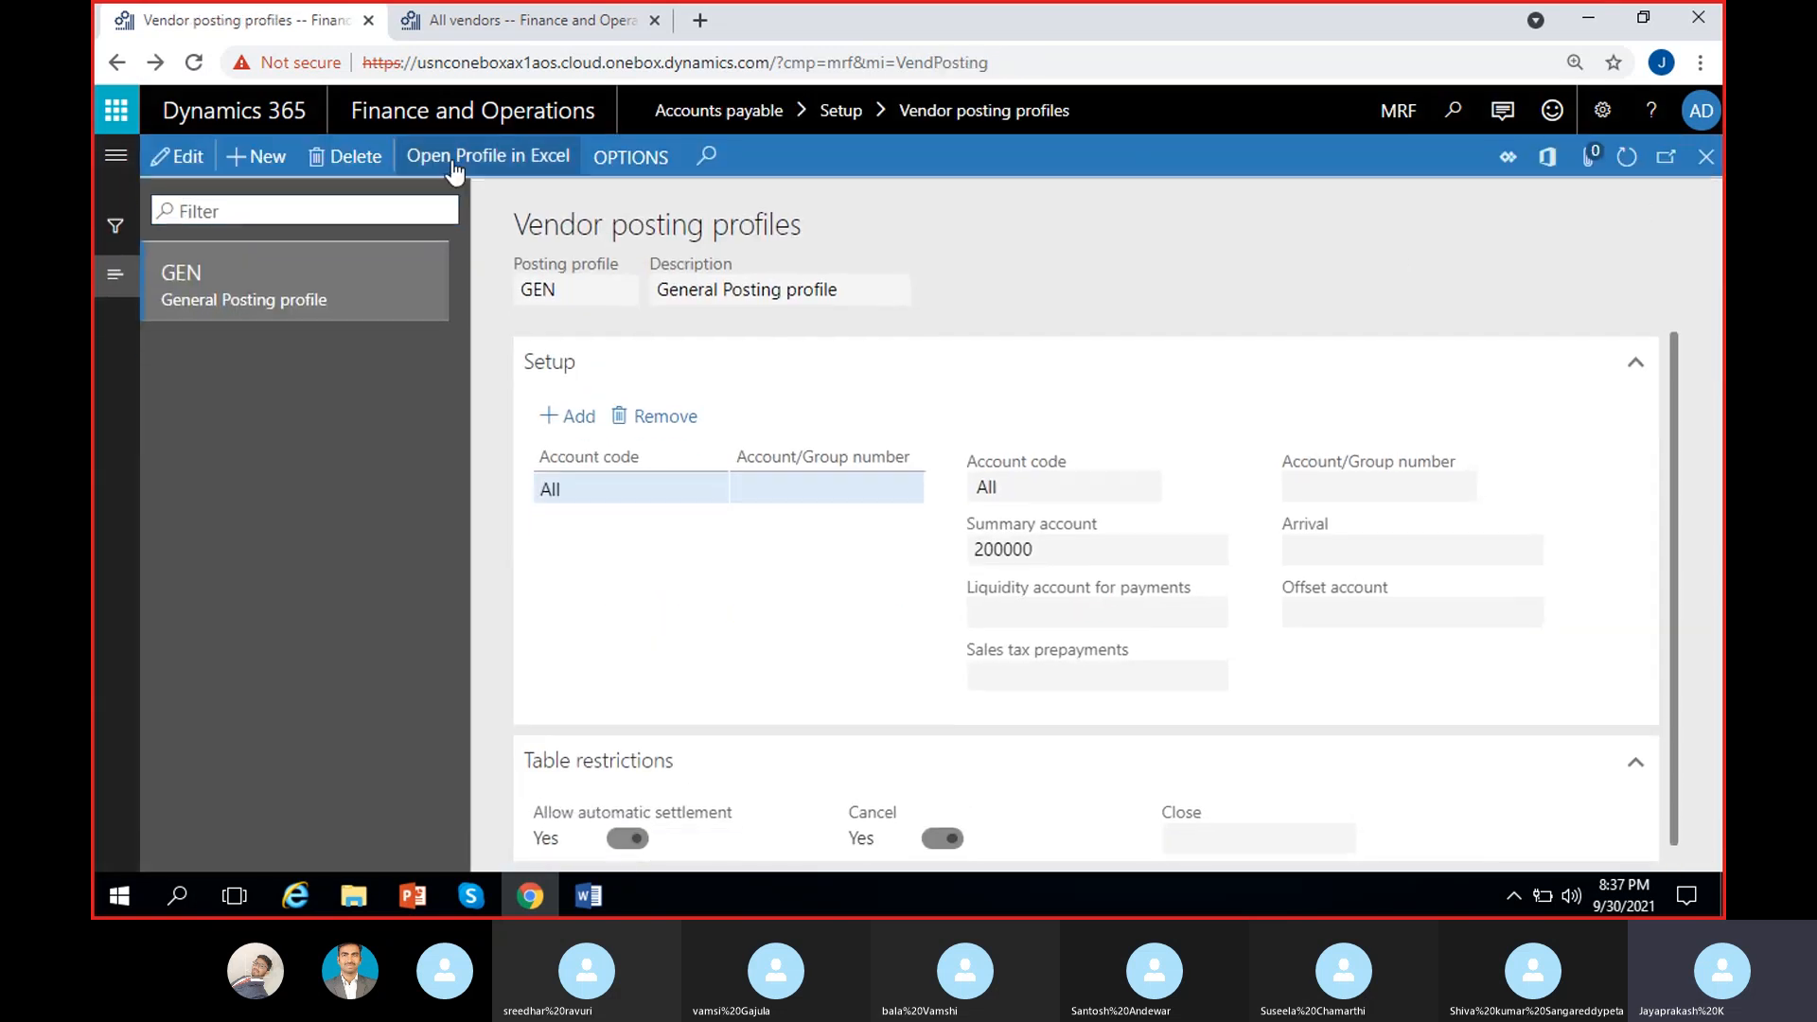
left_click(180, 156)
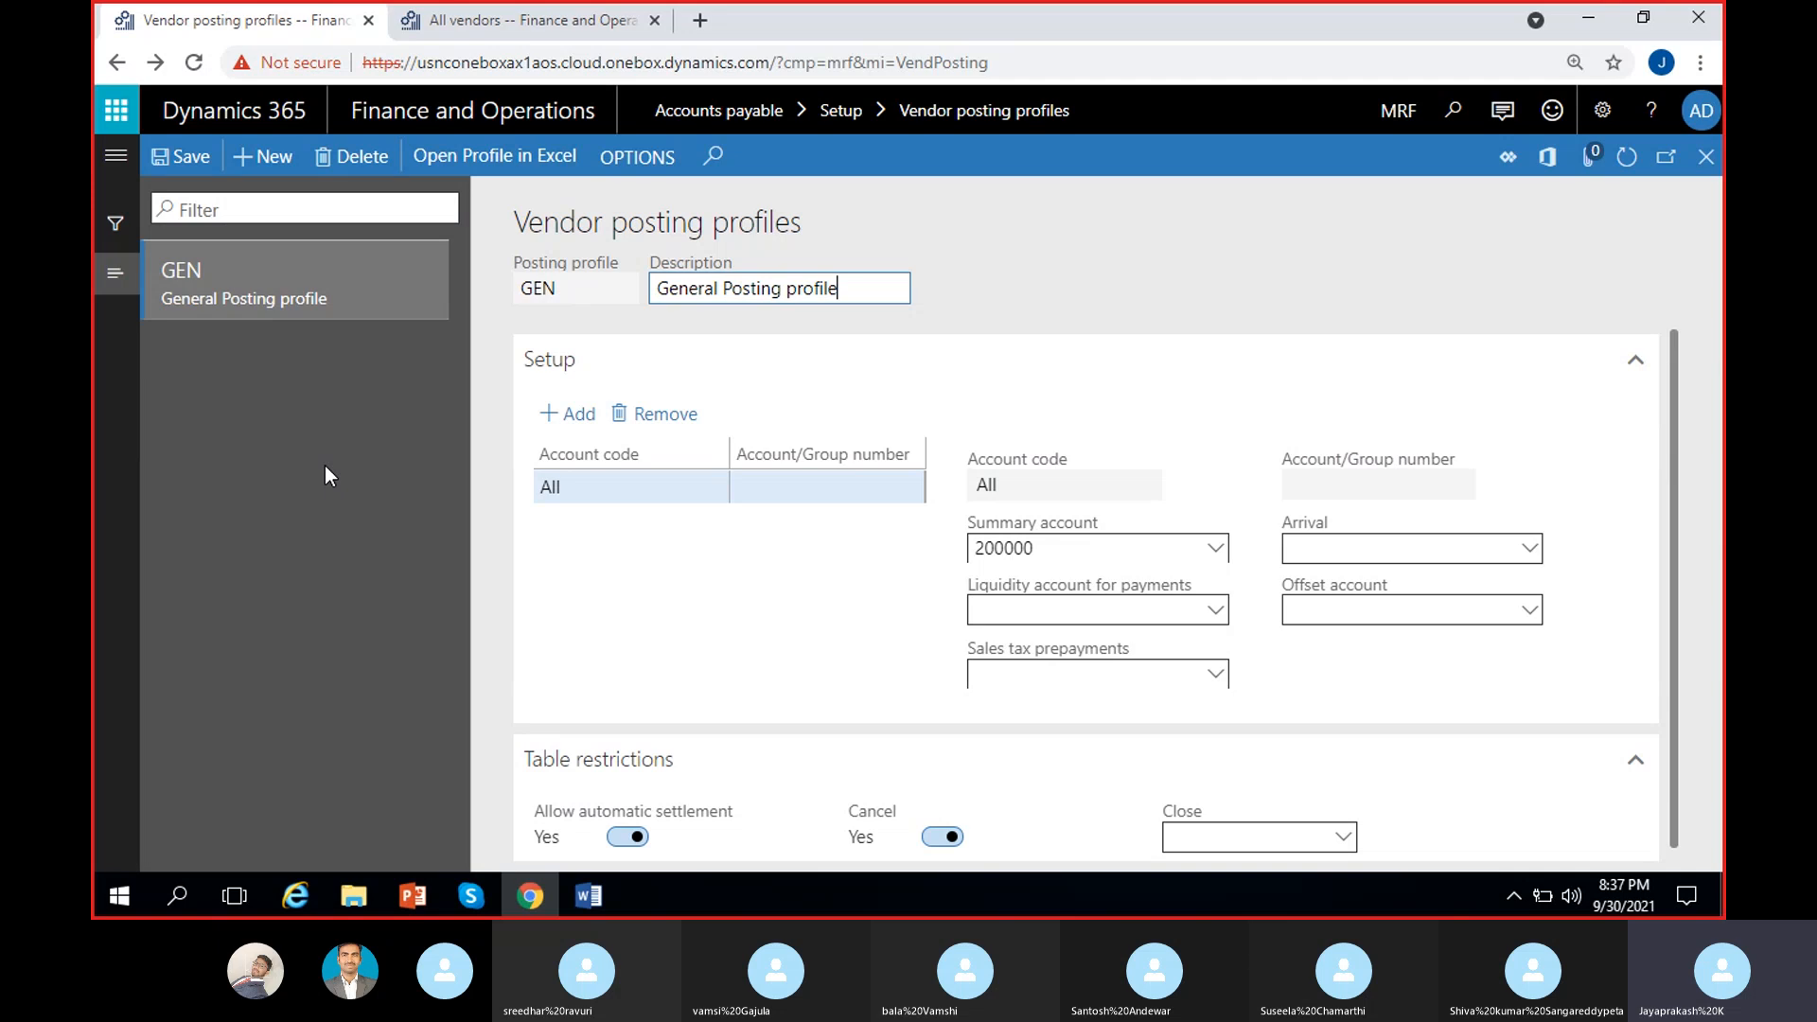
left_click(1087, 255)
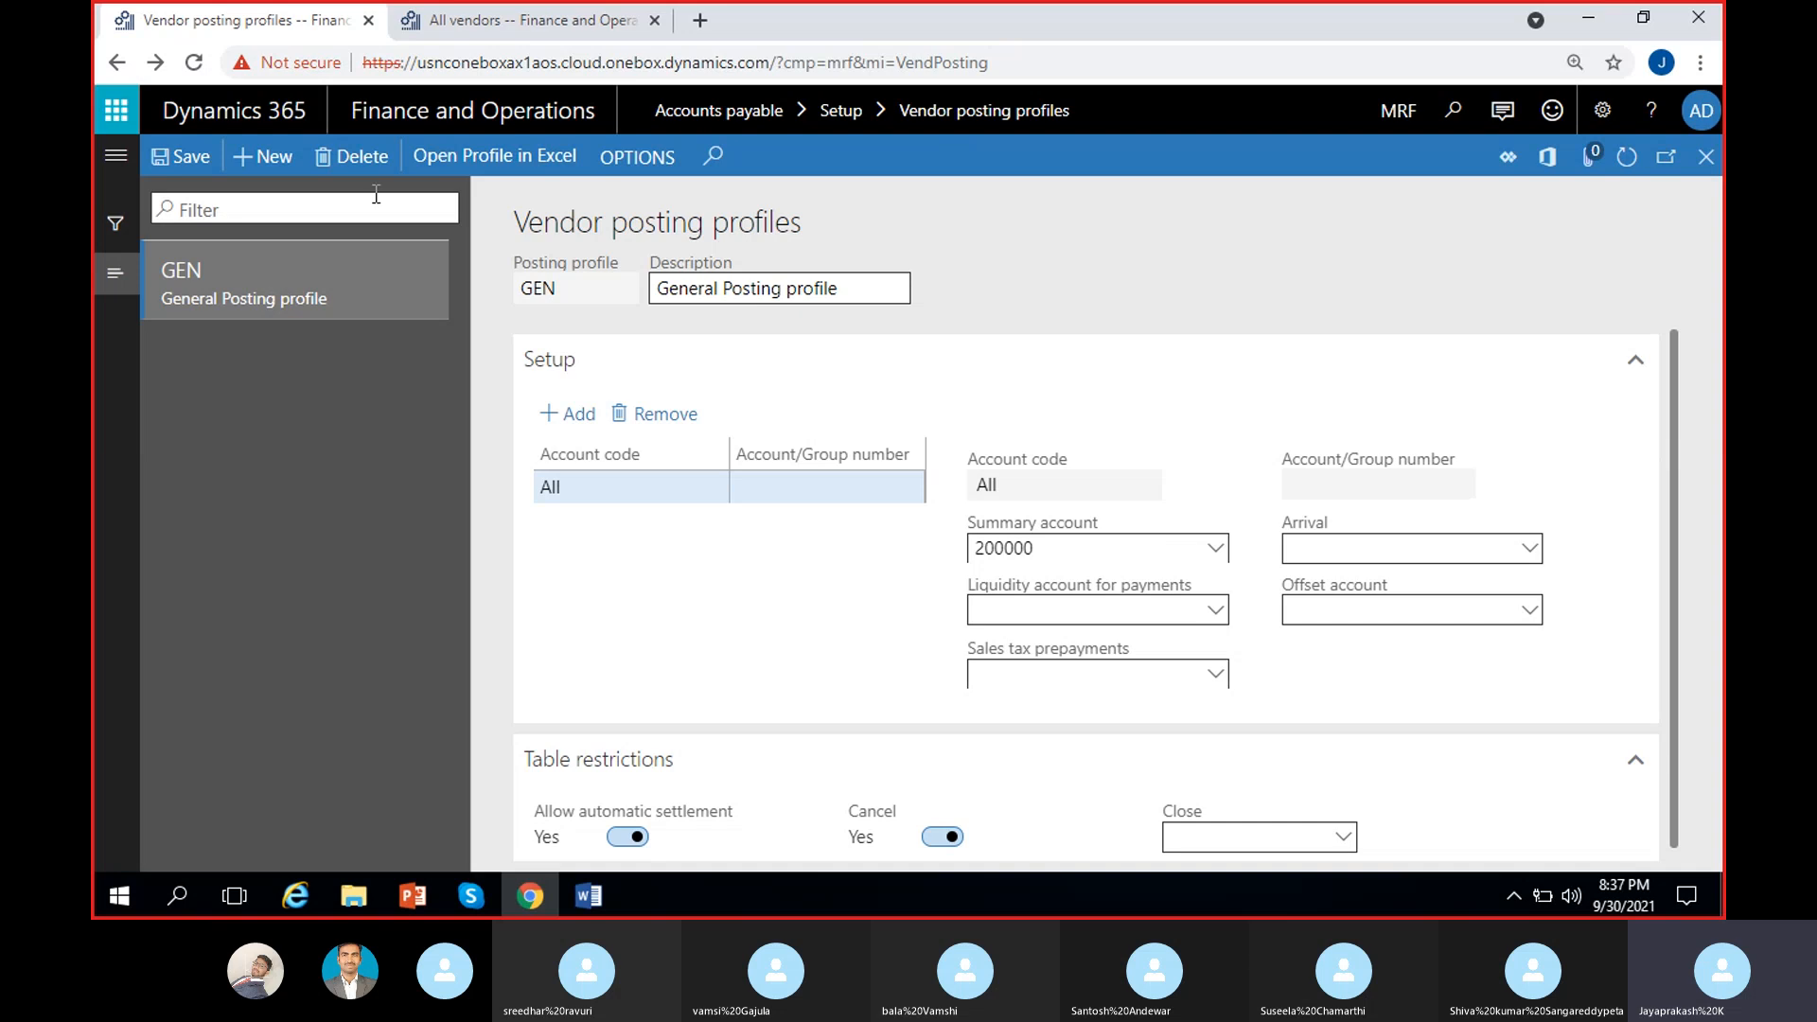
left_click(363, 159)
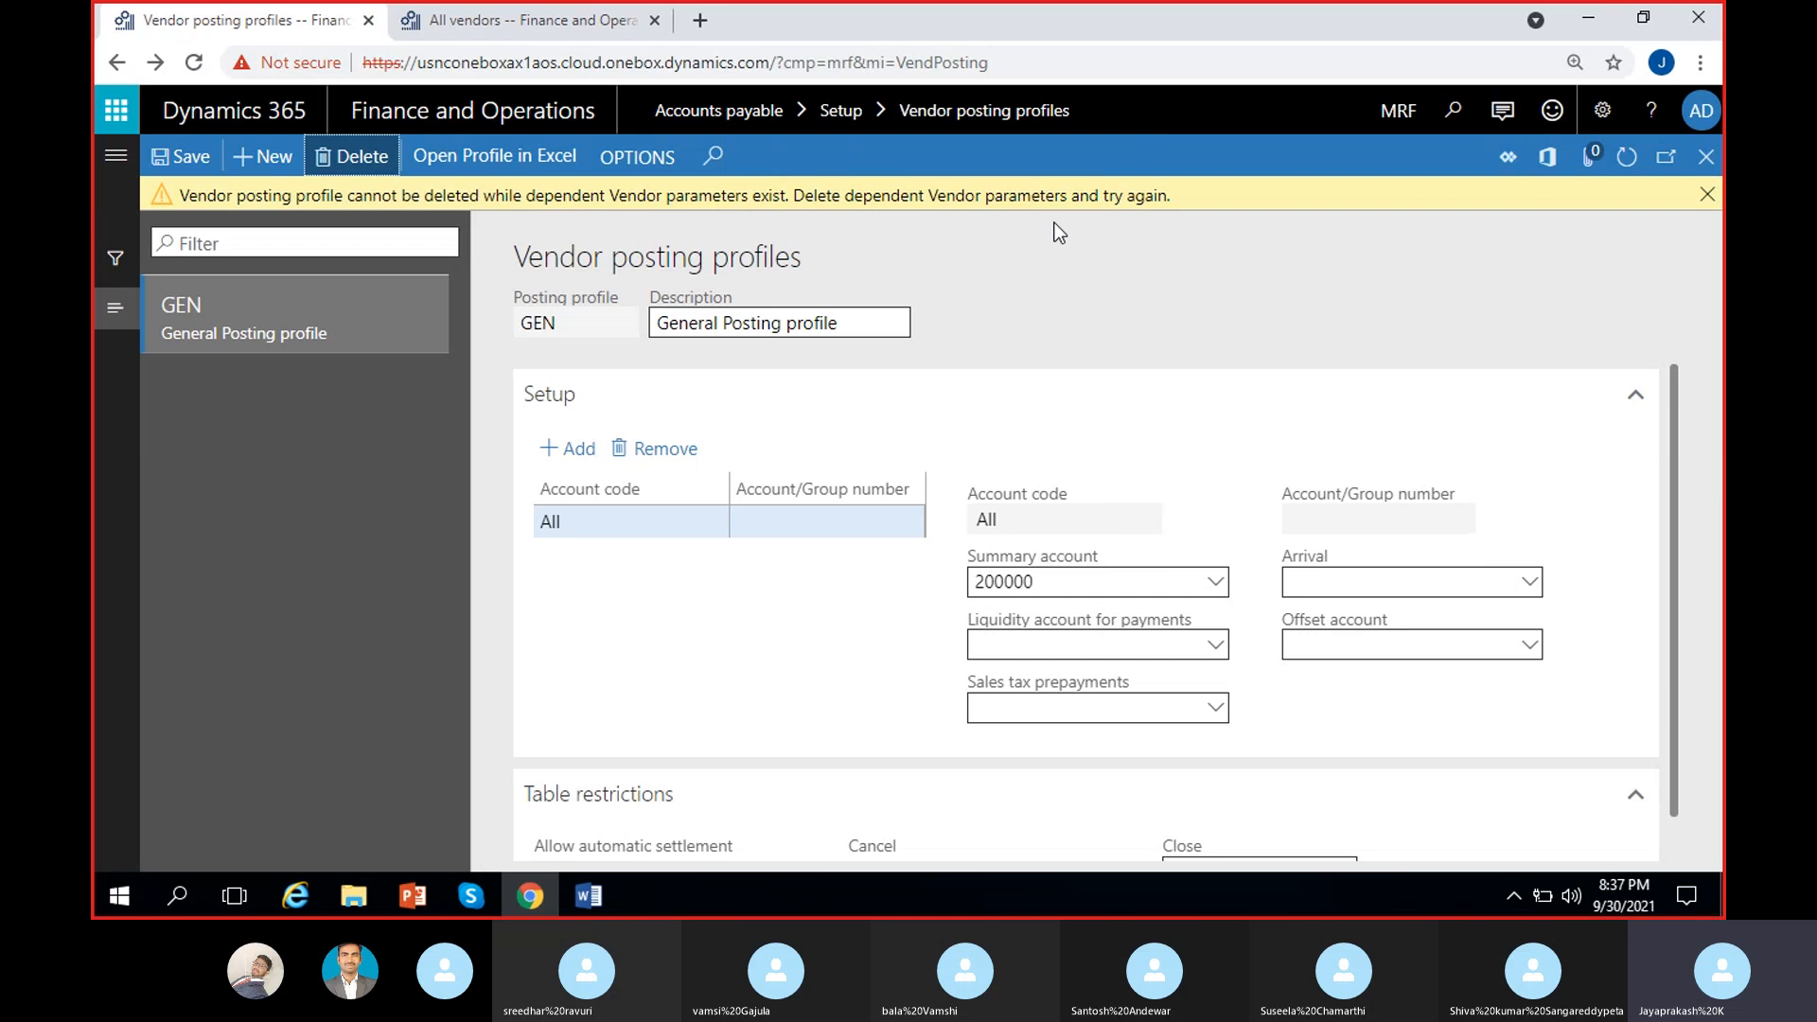
left_click(1706, 197)
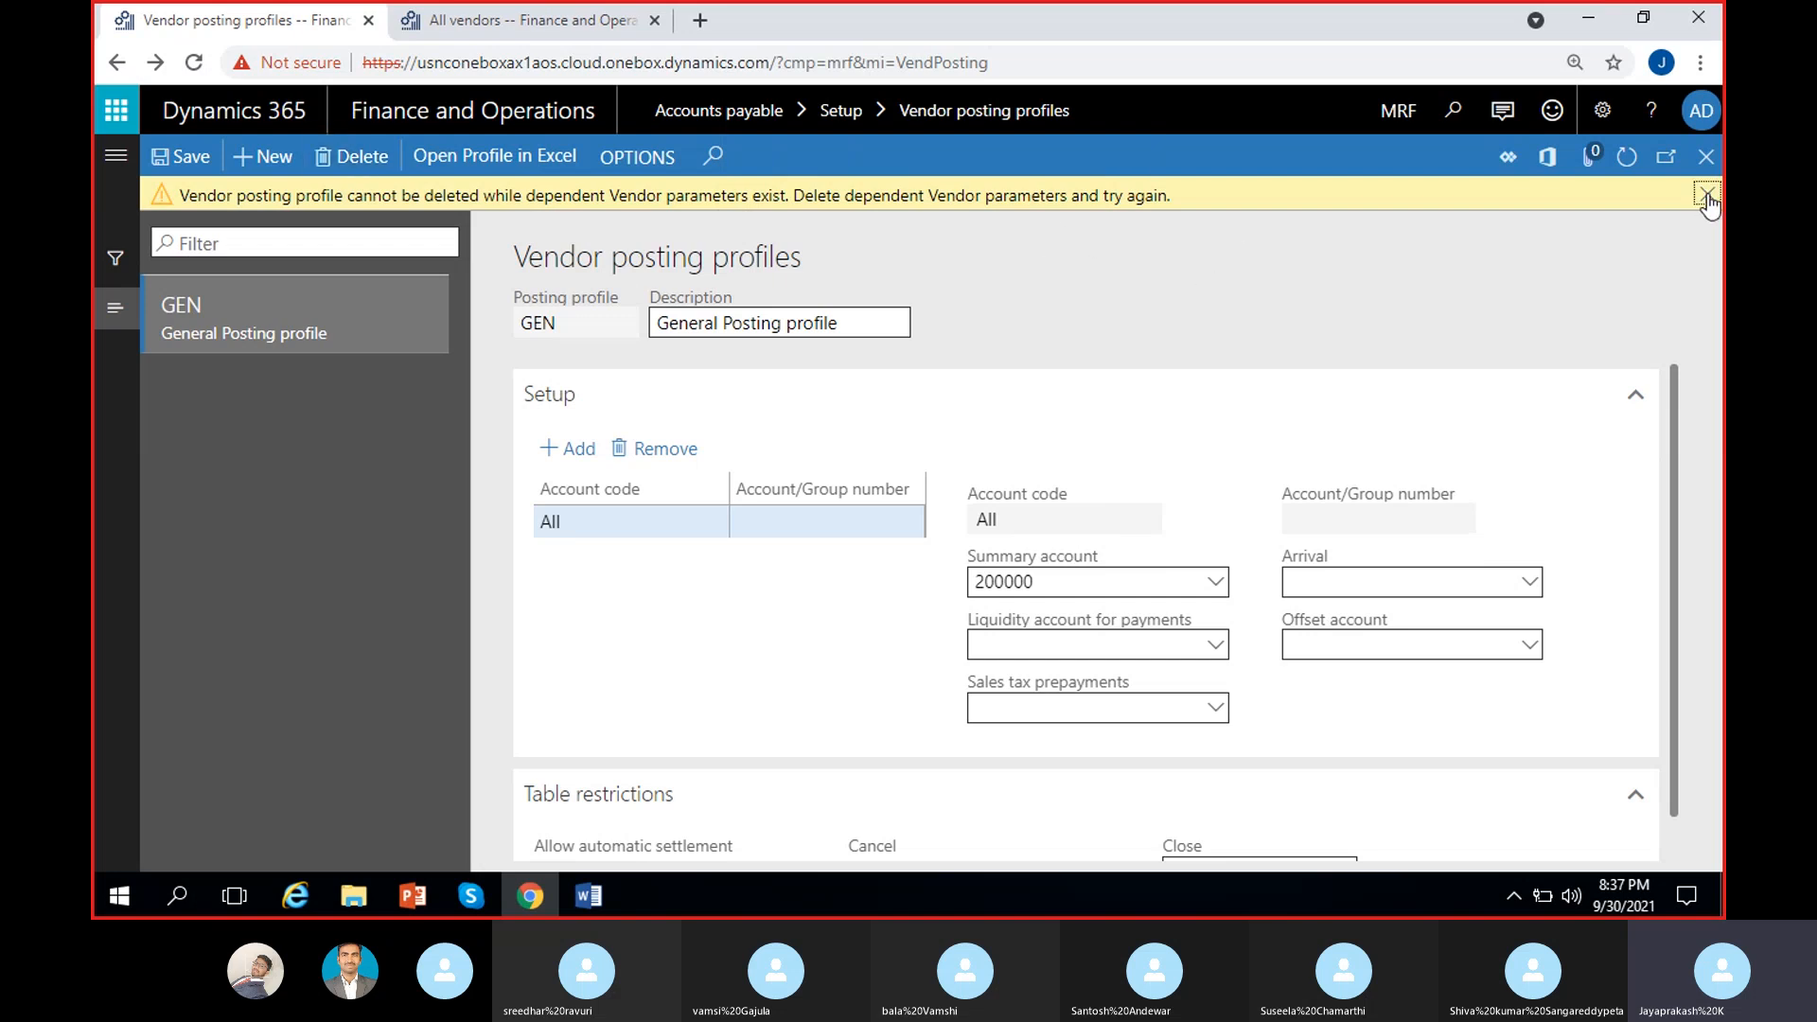
Step: Duplicate the posting profiles browser tab, then return to the original editable page
right_click(288, 30)
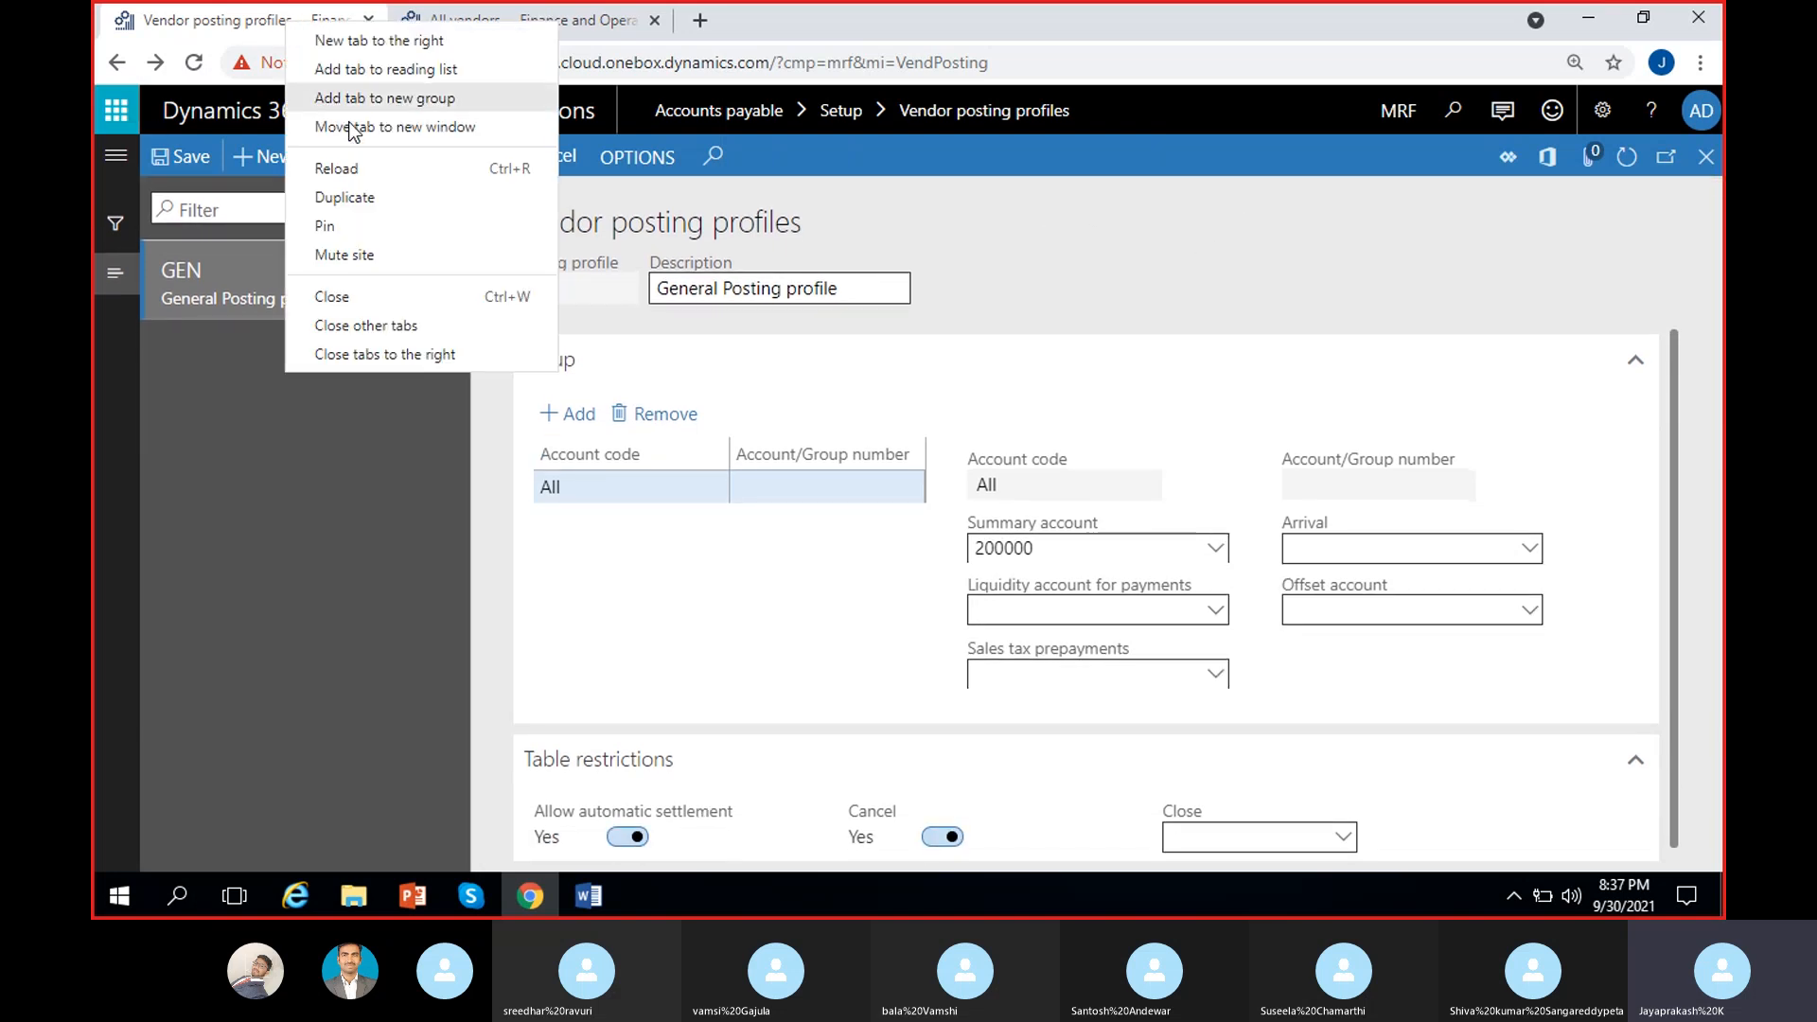
left_click(363, 199)
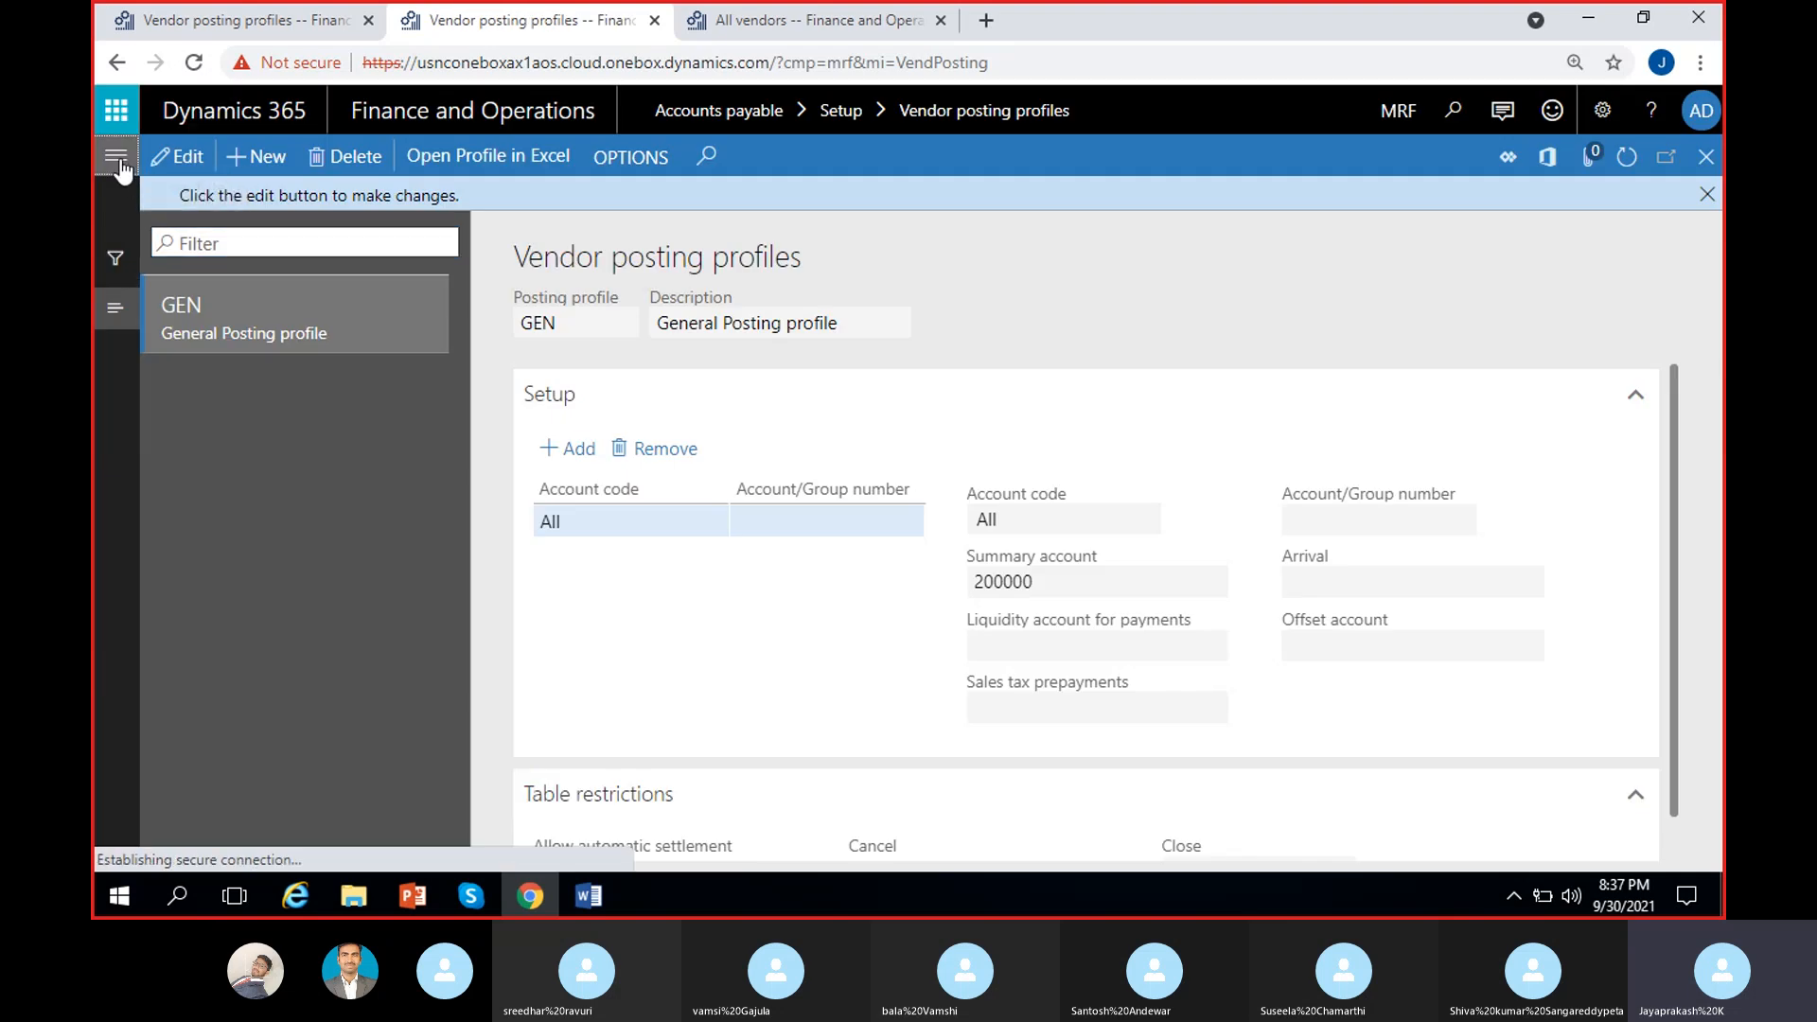
left_click(116, 155)
left_click(1025, 304)
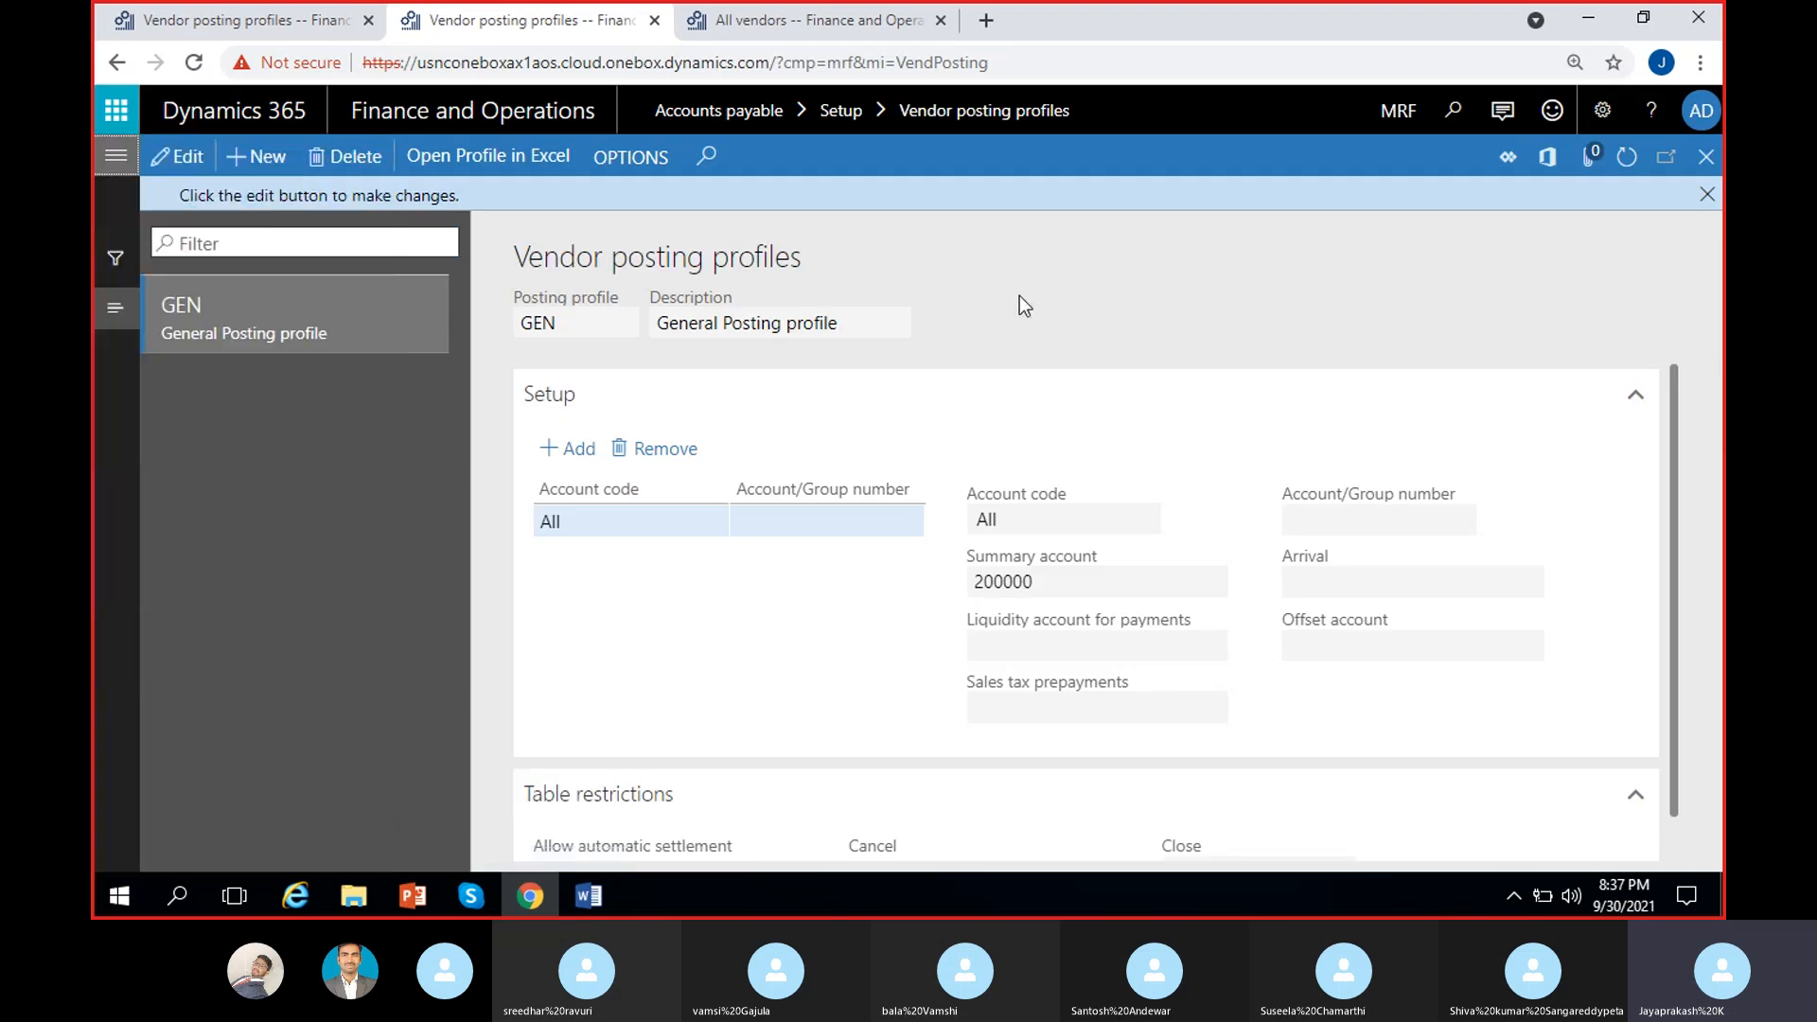
left_click(236, 29)
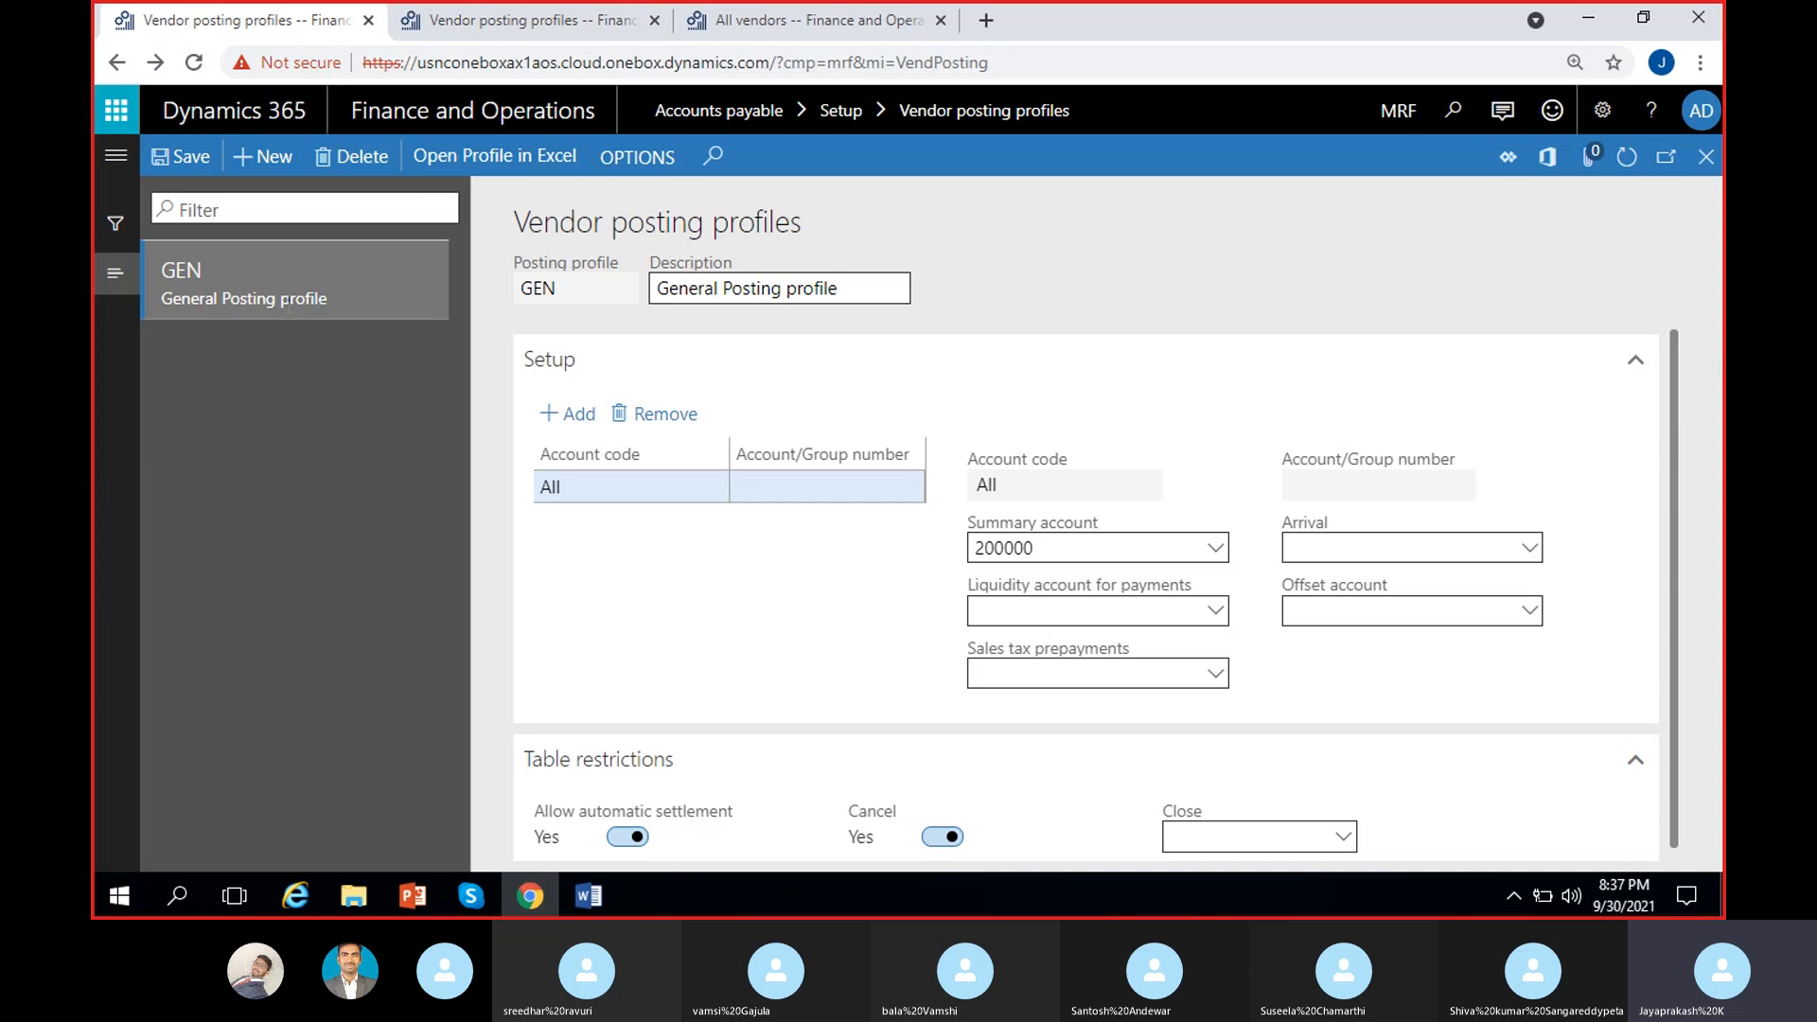
Step: Remove GEN's All setup line with summary account 200000 and confirm the deletion
left_click_drag(571, 286, 437, 301)
left_click(654, 316)
left_click_drag(904, 289, 653, 290)
left_click(1214, 287)
left_click(671, 415)
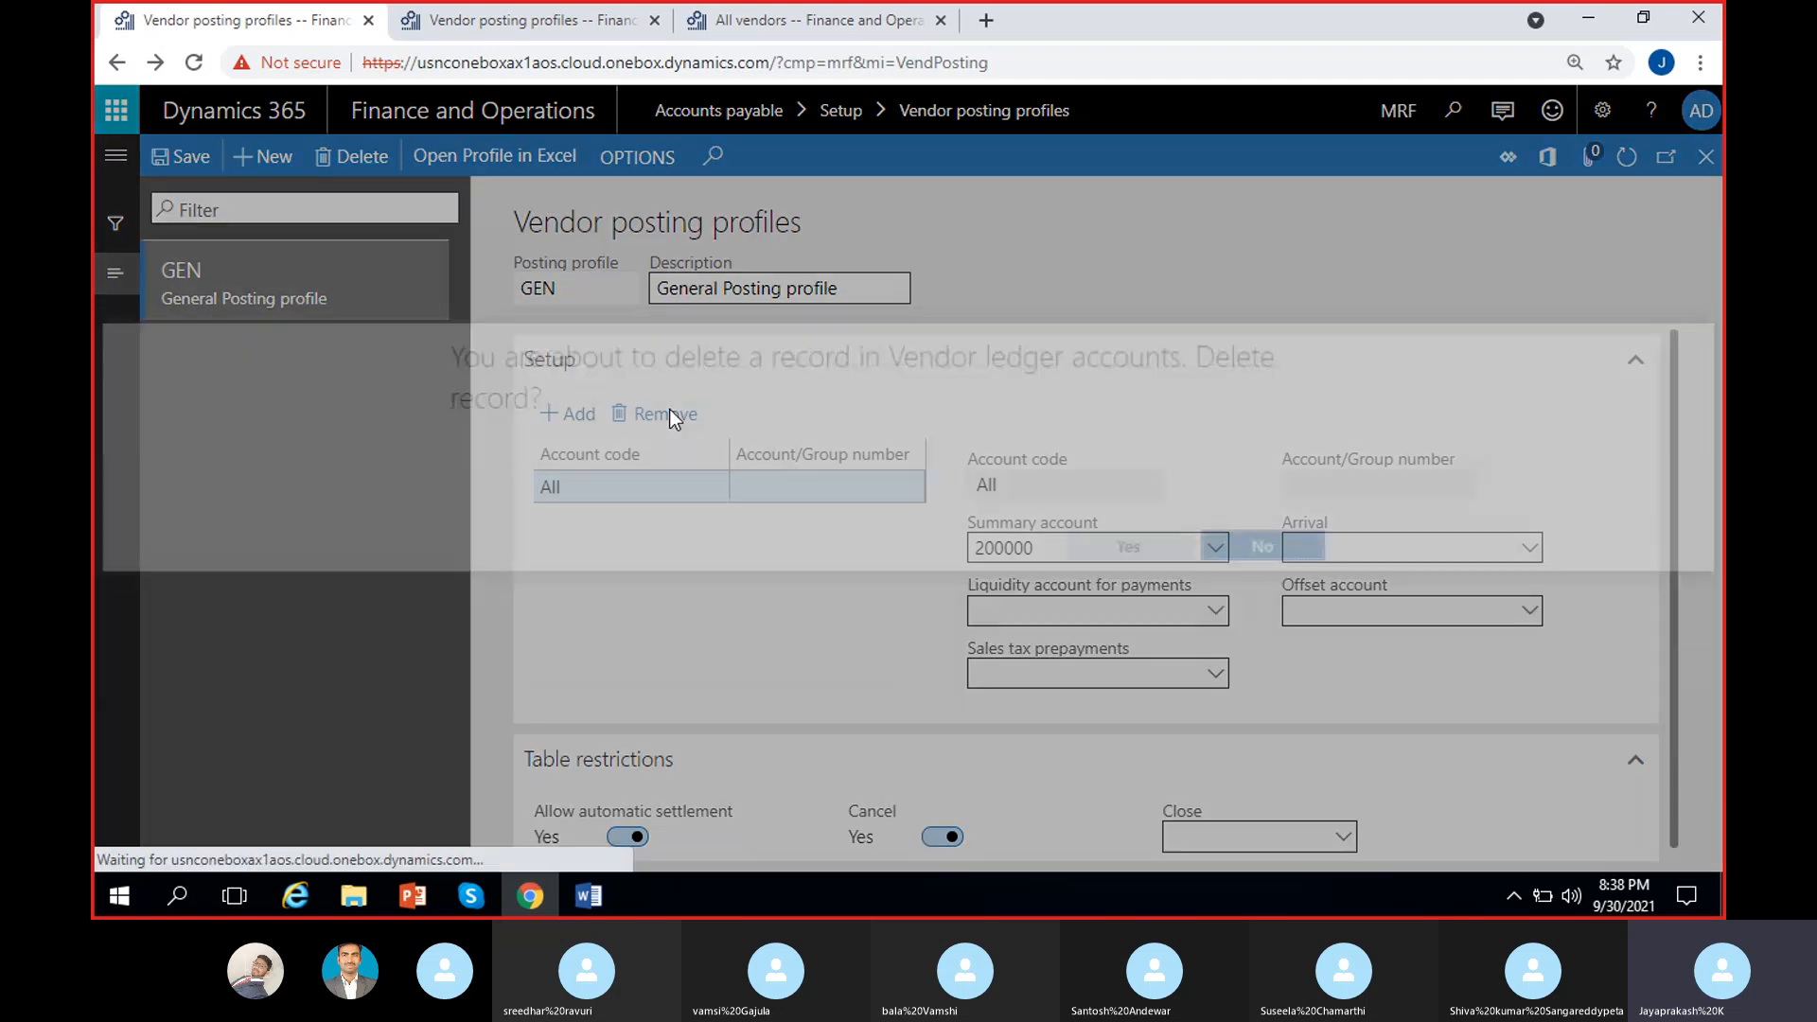
left_click(1130, 550)
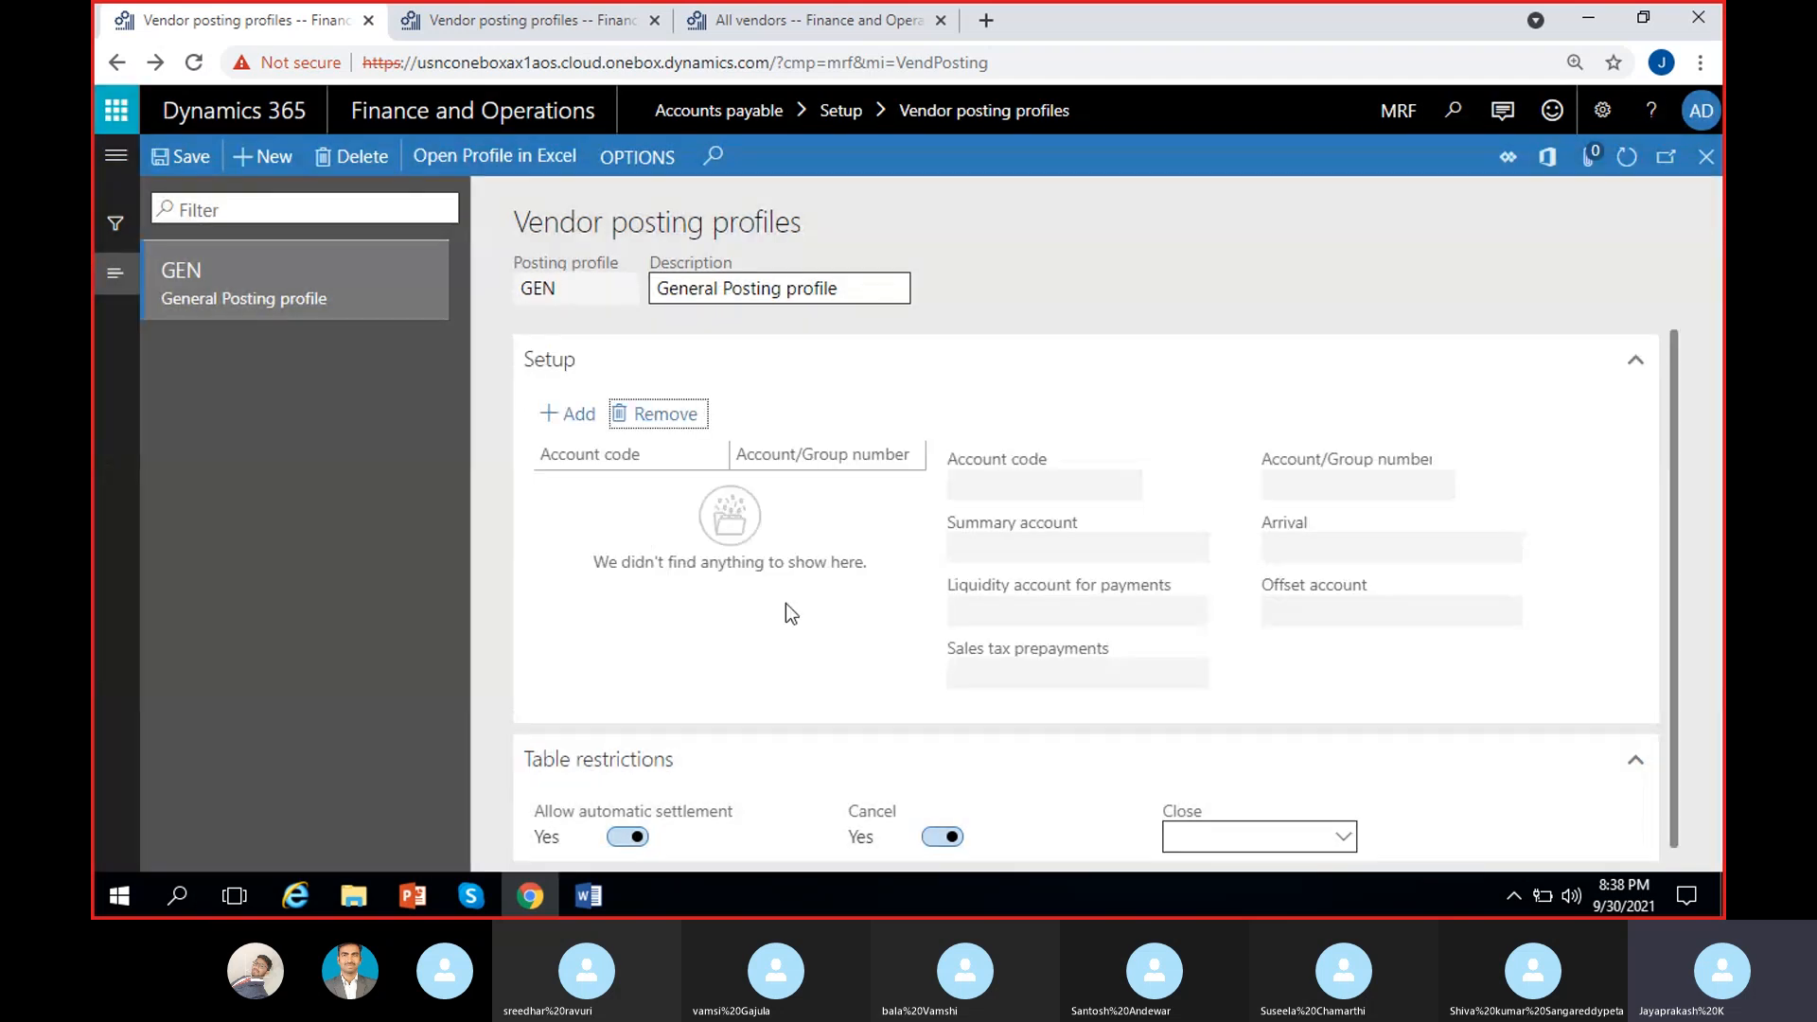
Step: Add a GEN setup line with account code Table for vendor VEN-000001, no summary account
left_click(576, 422)
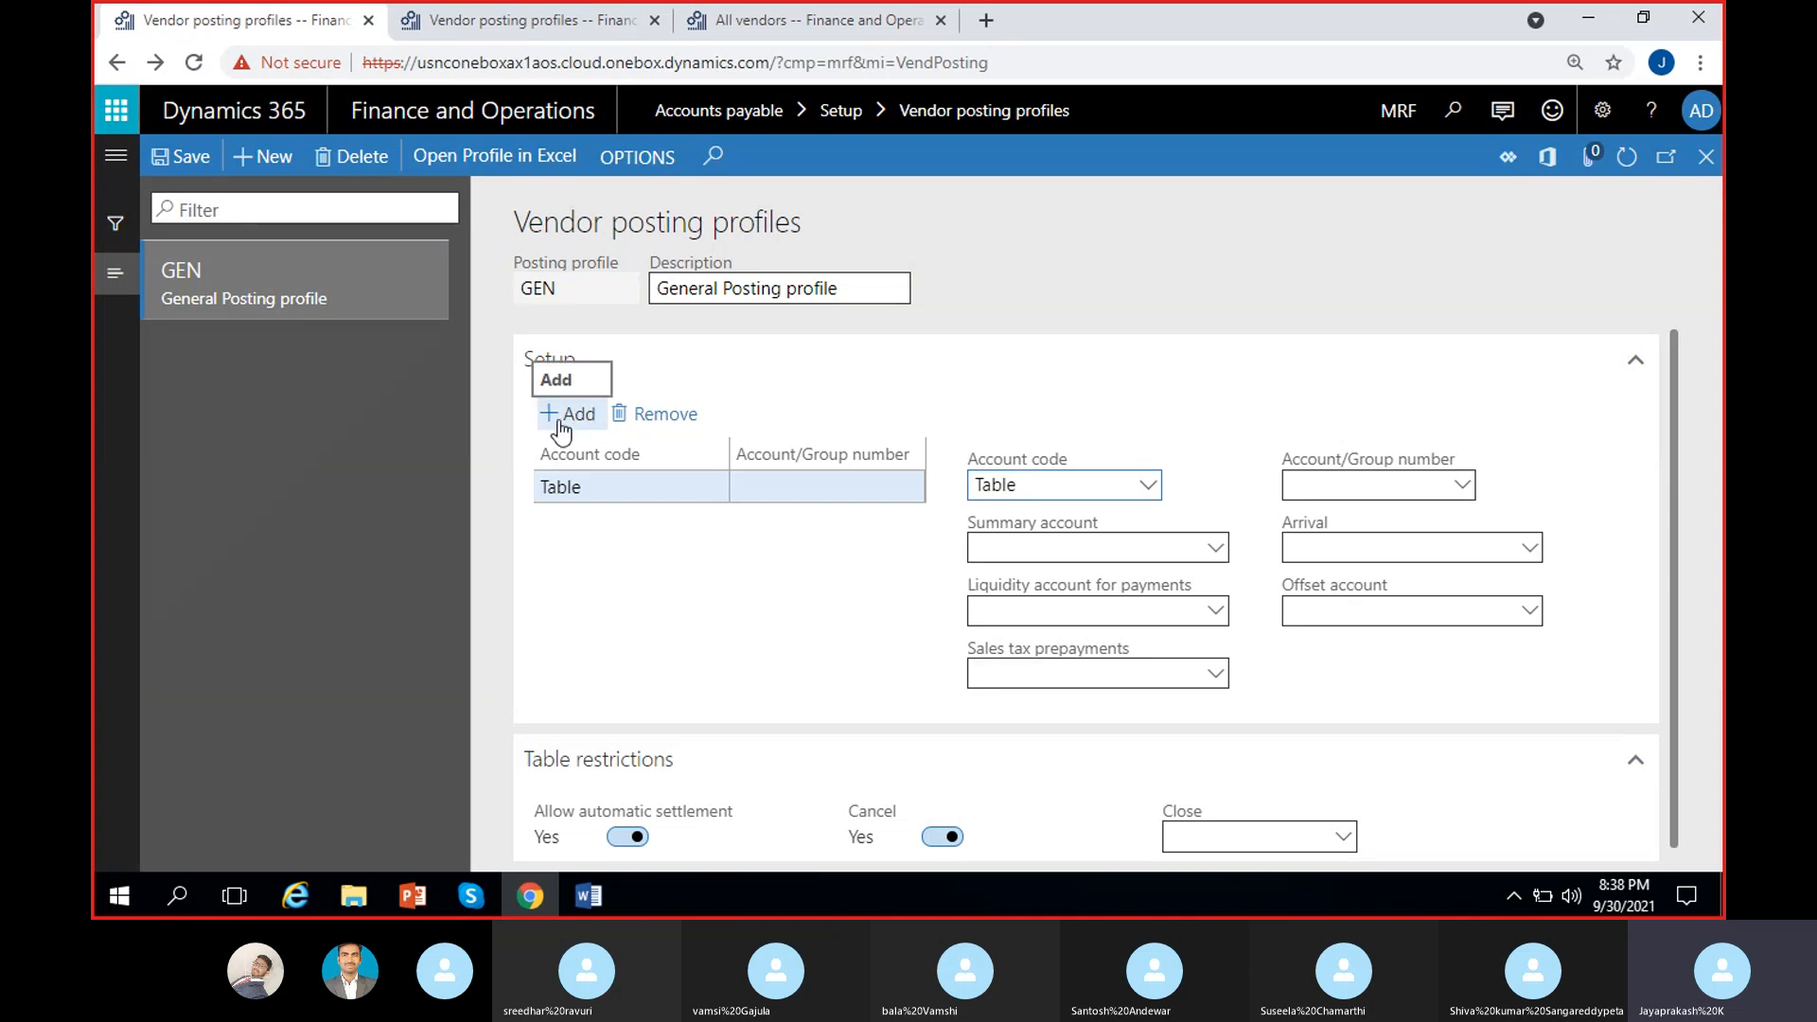
left_click(1147, 488)
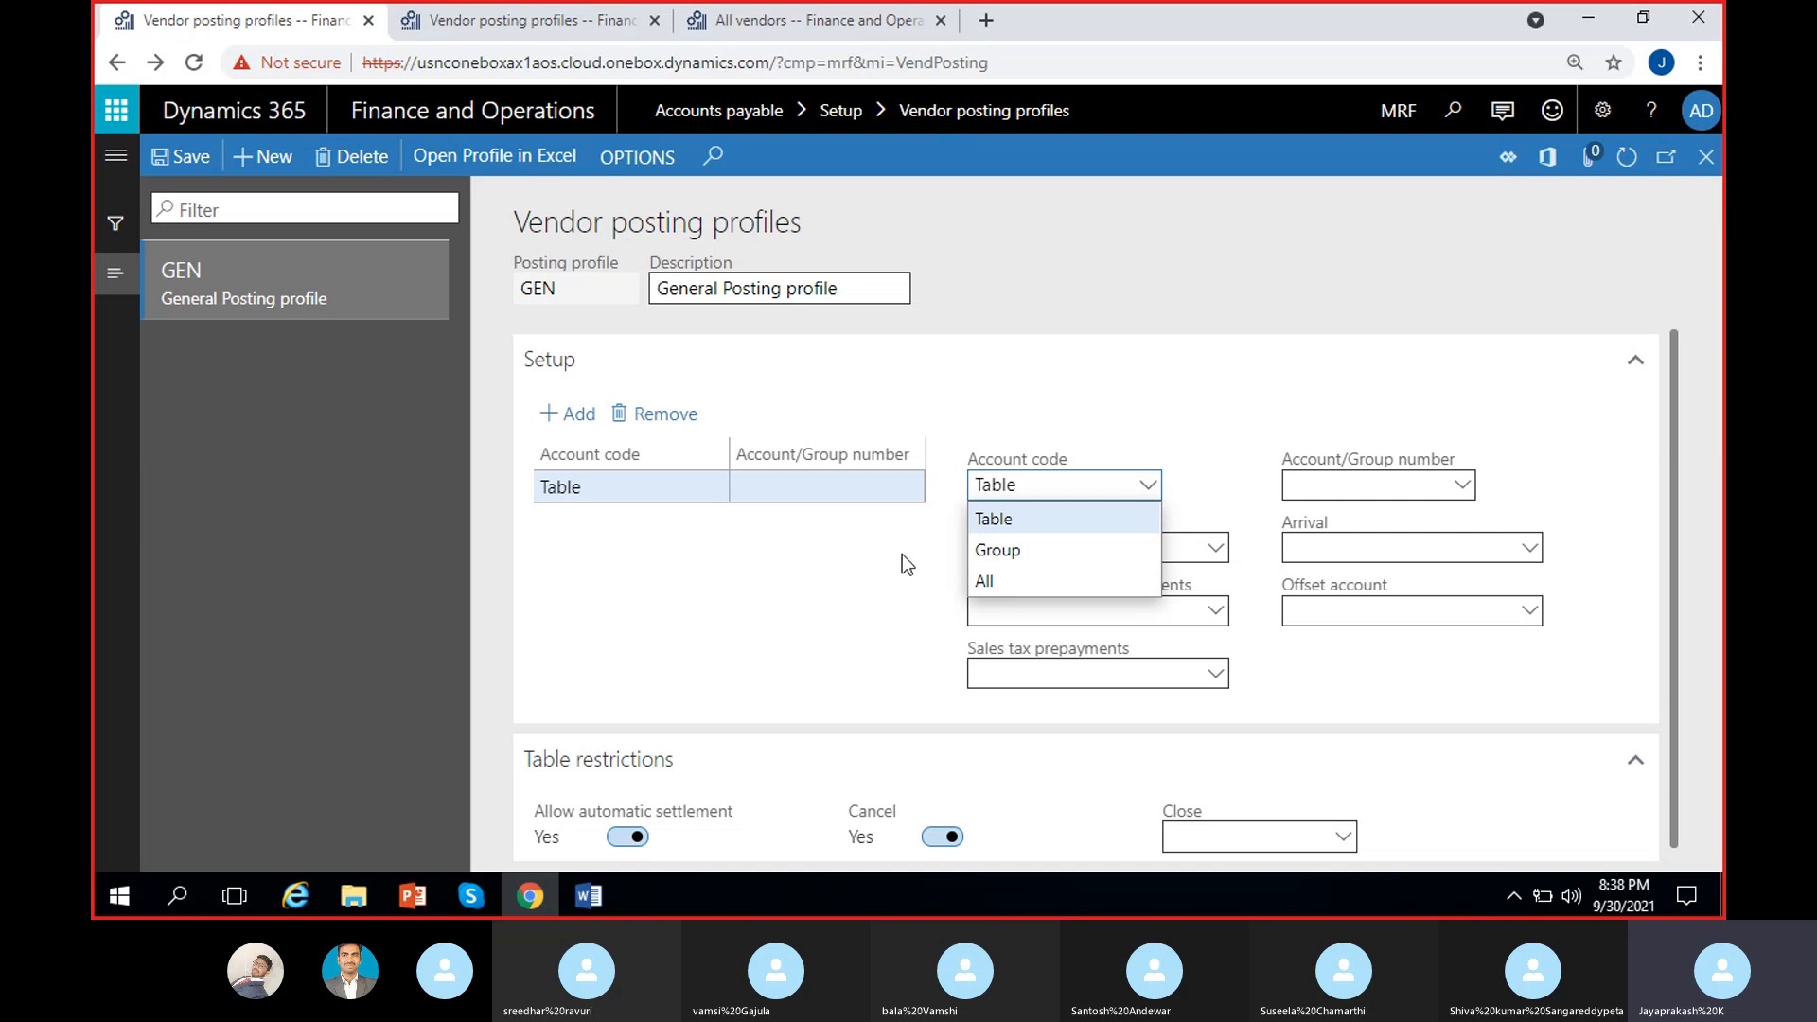
left_click(1015, 516)
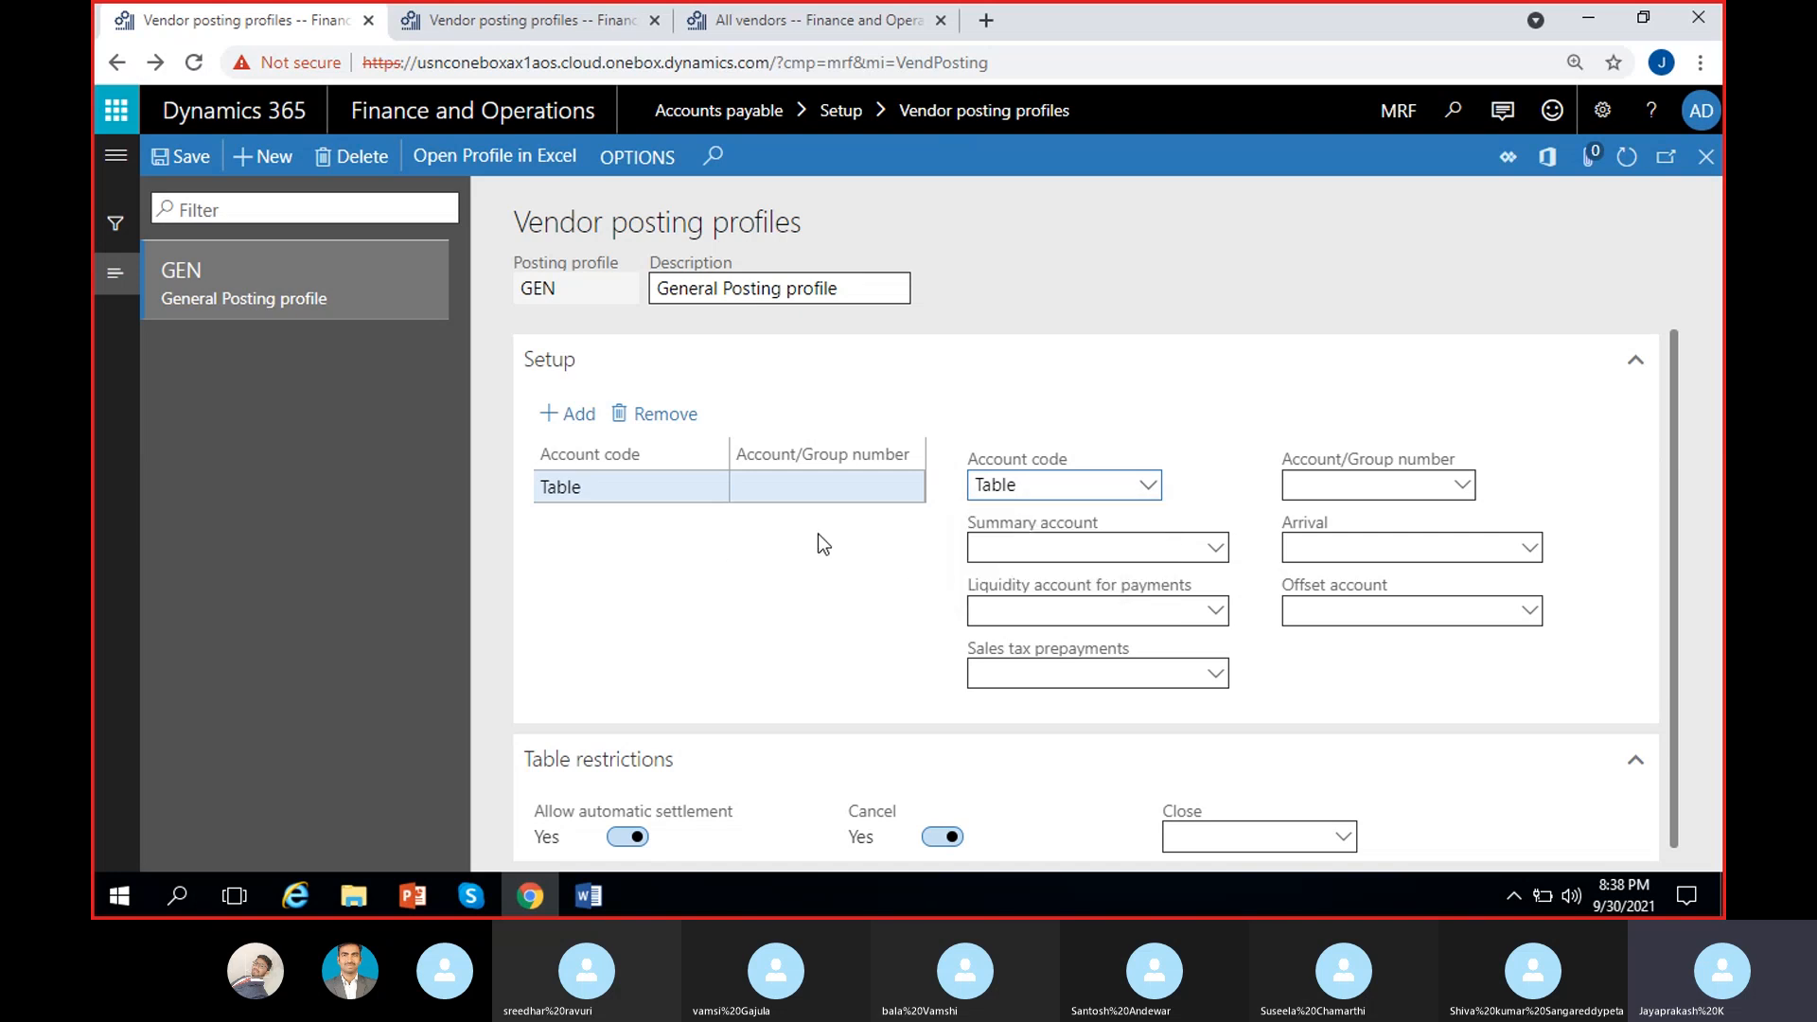
left_click(1462, 486)
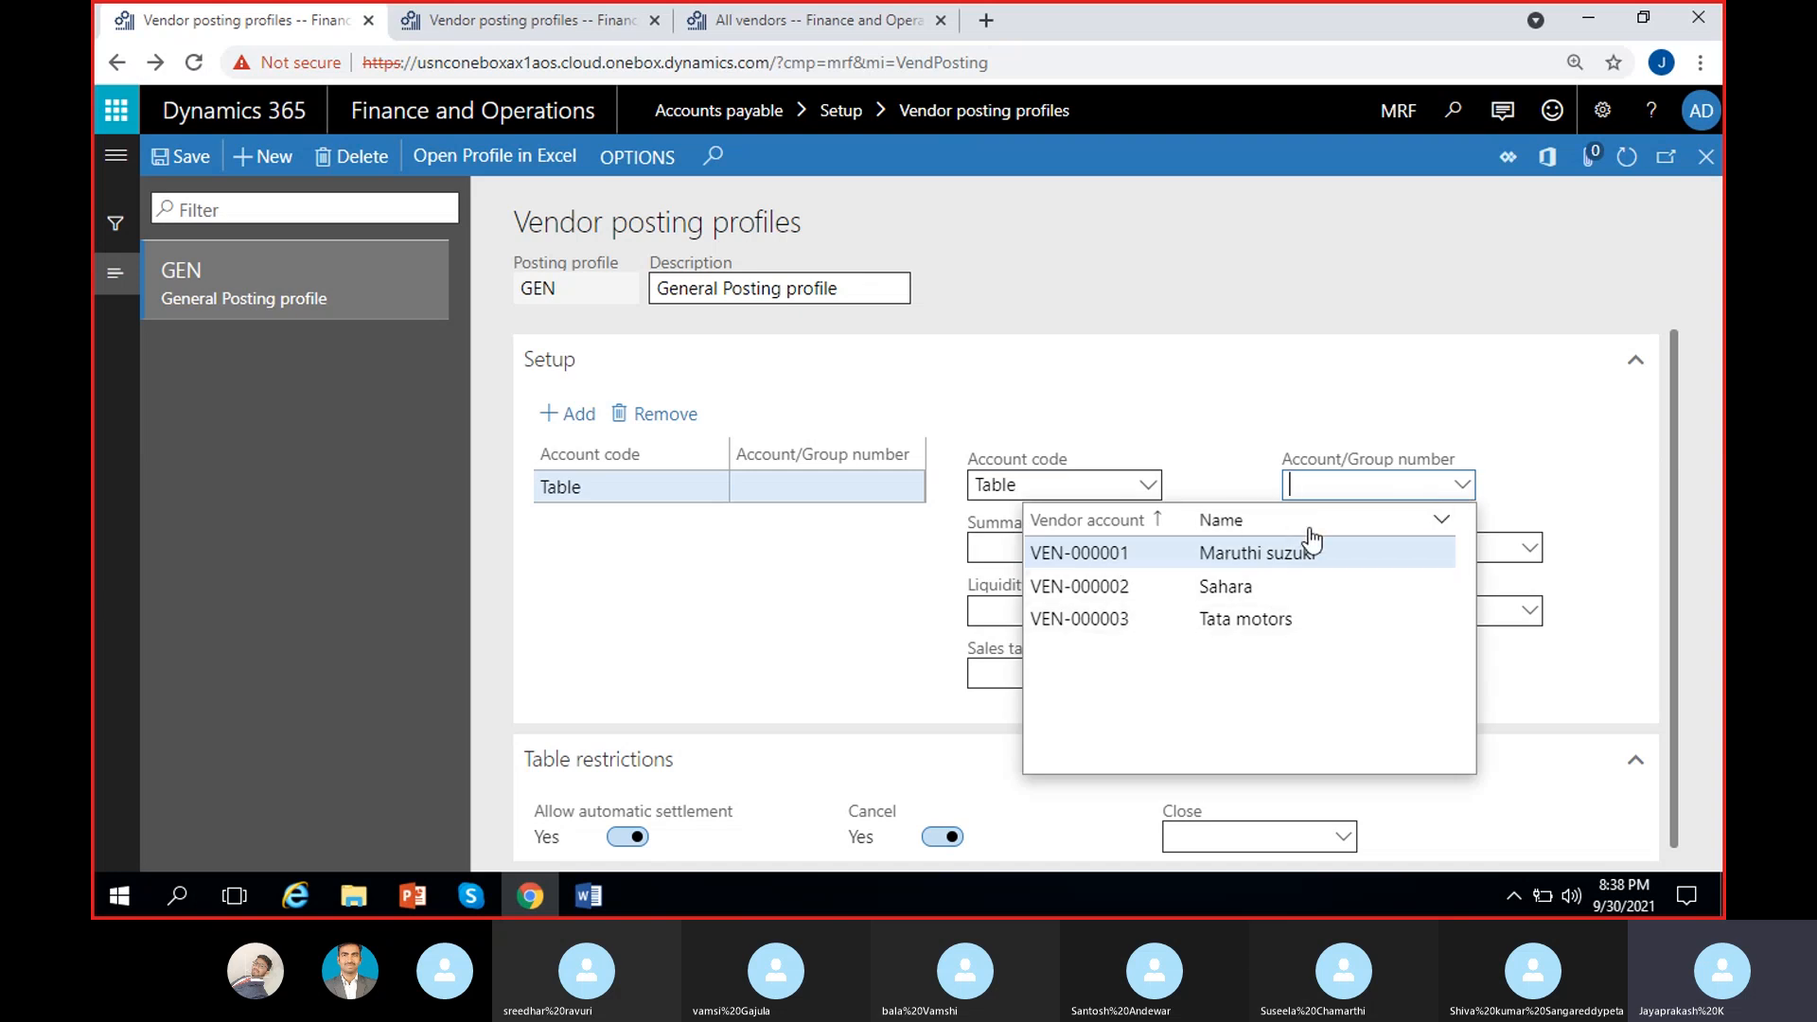
left_click(1246, 553)
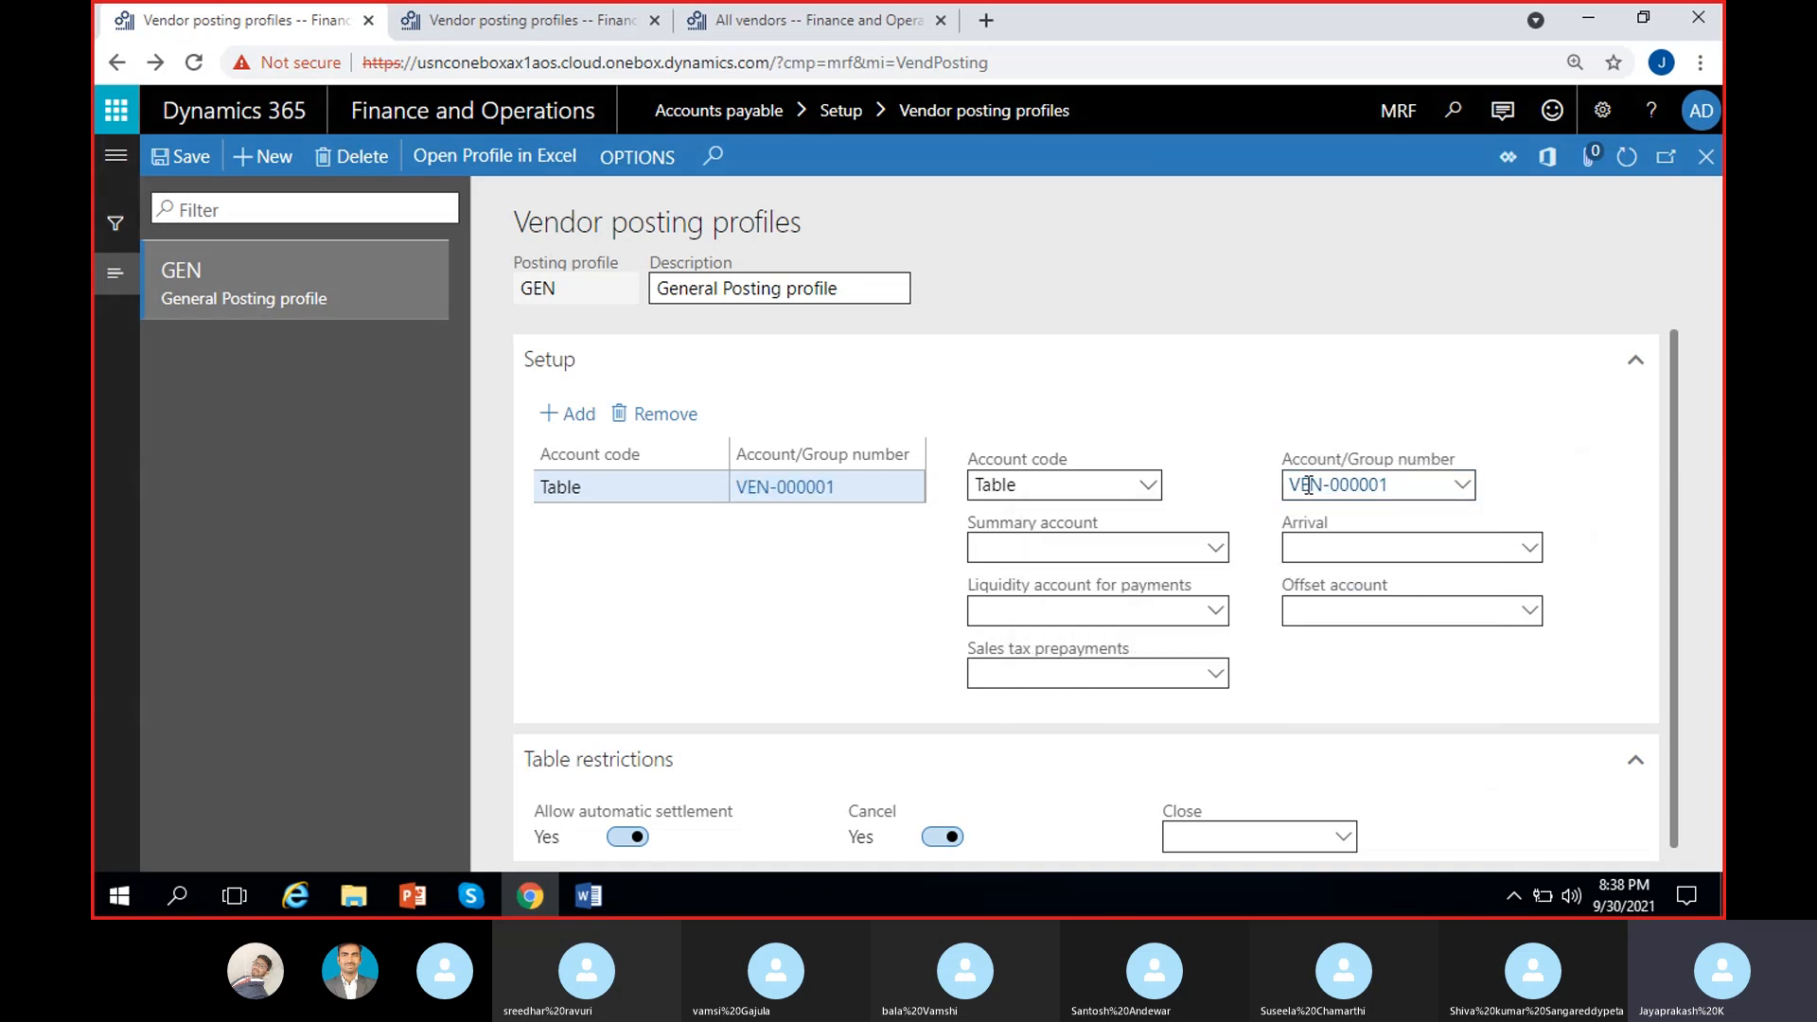
left_click(1215, 548)
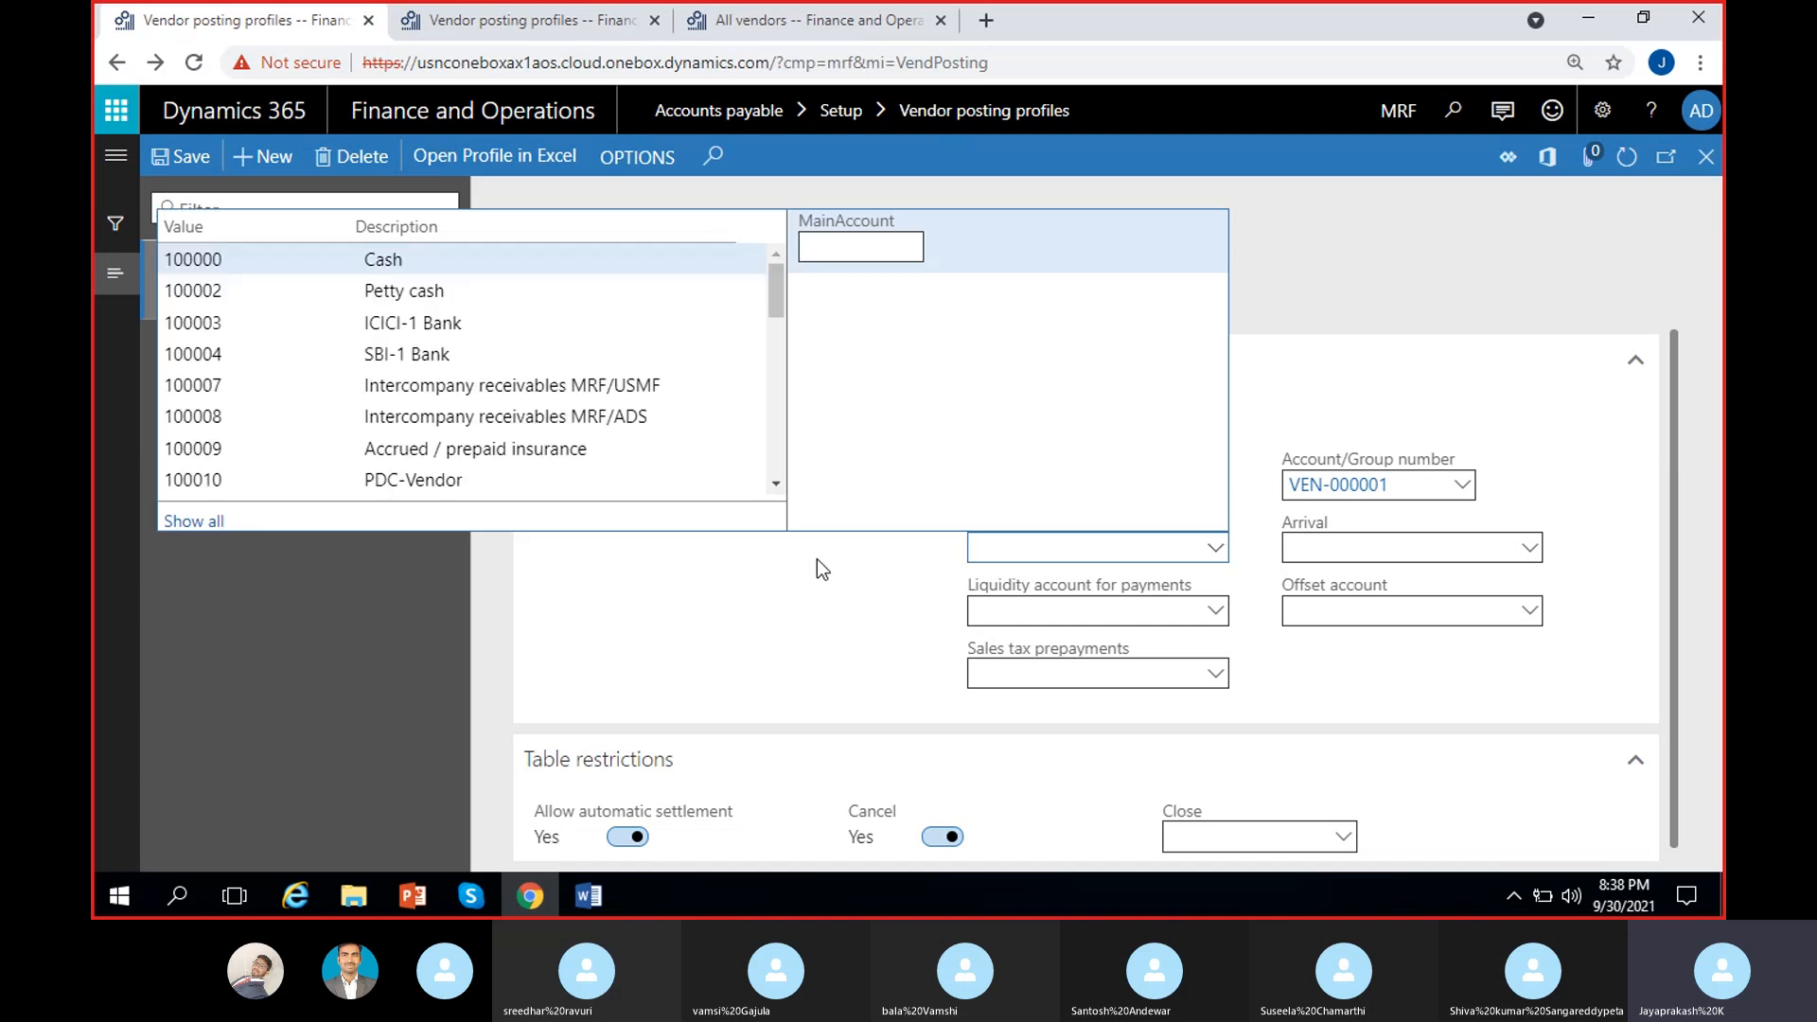
left_click(853, 561)
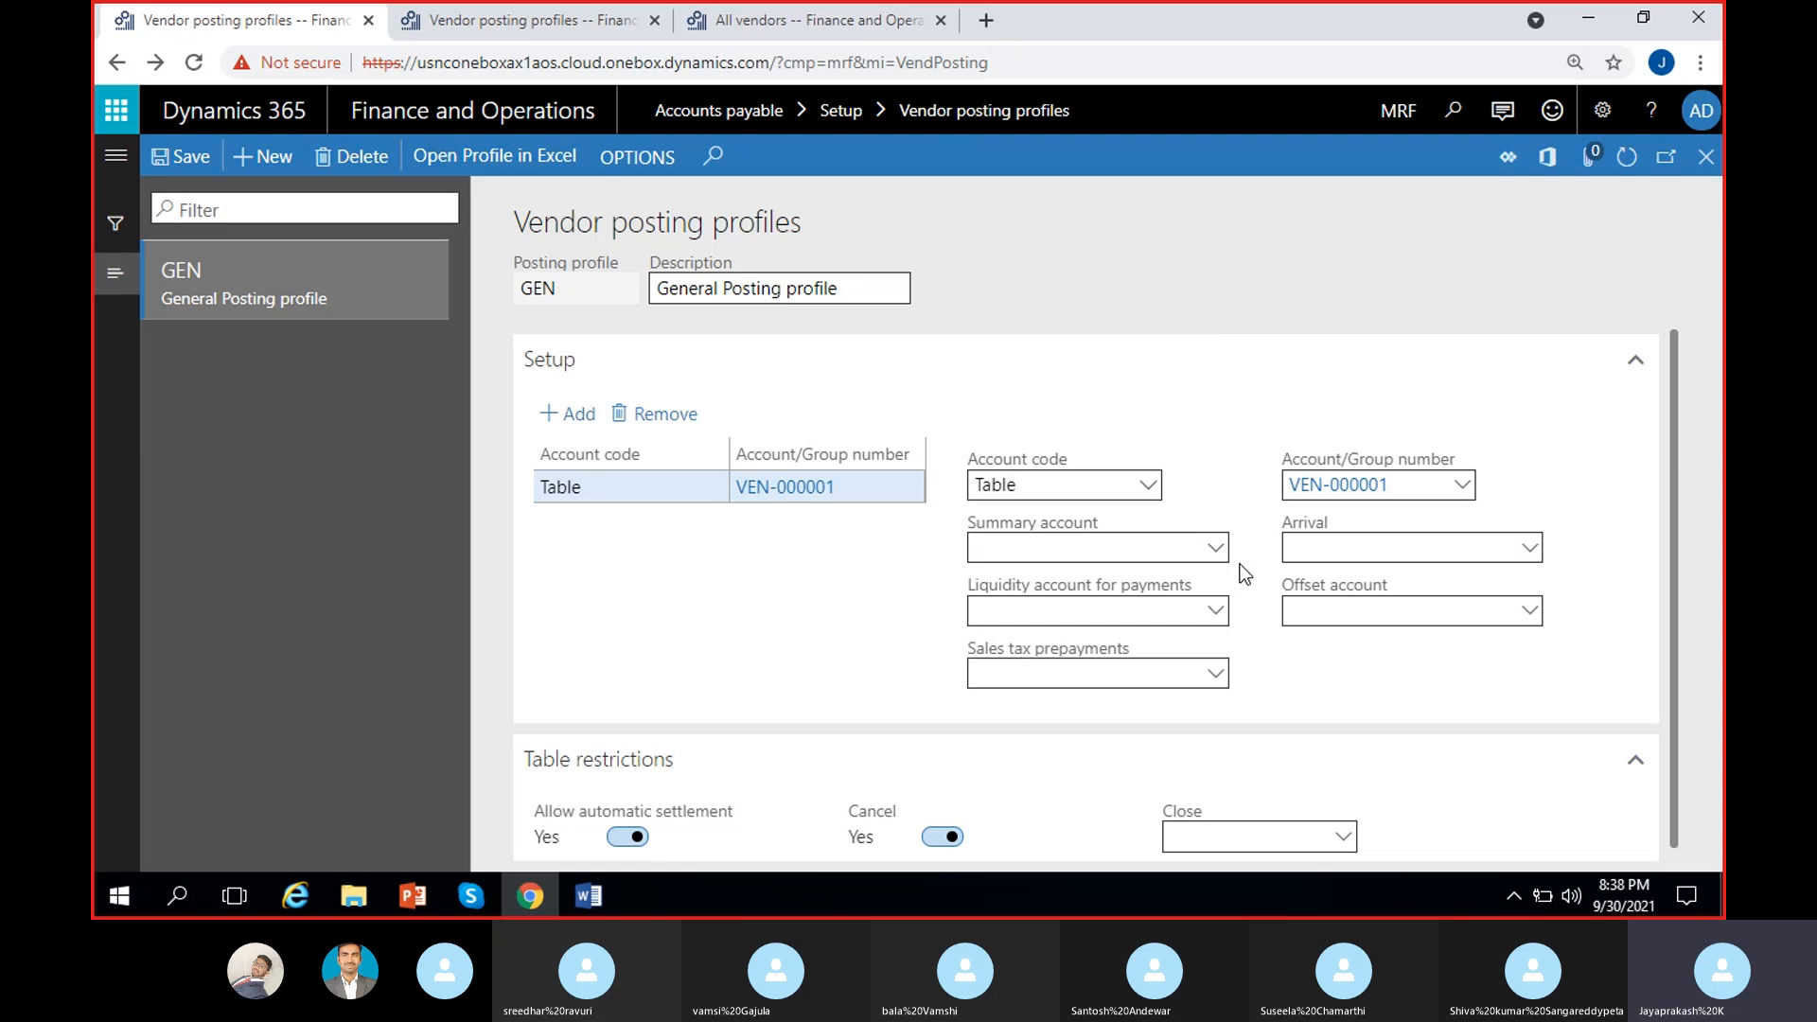
left_click(1464, 486)
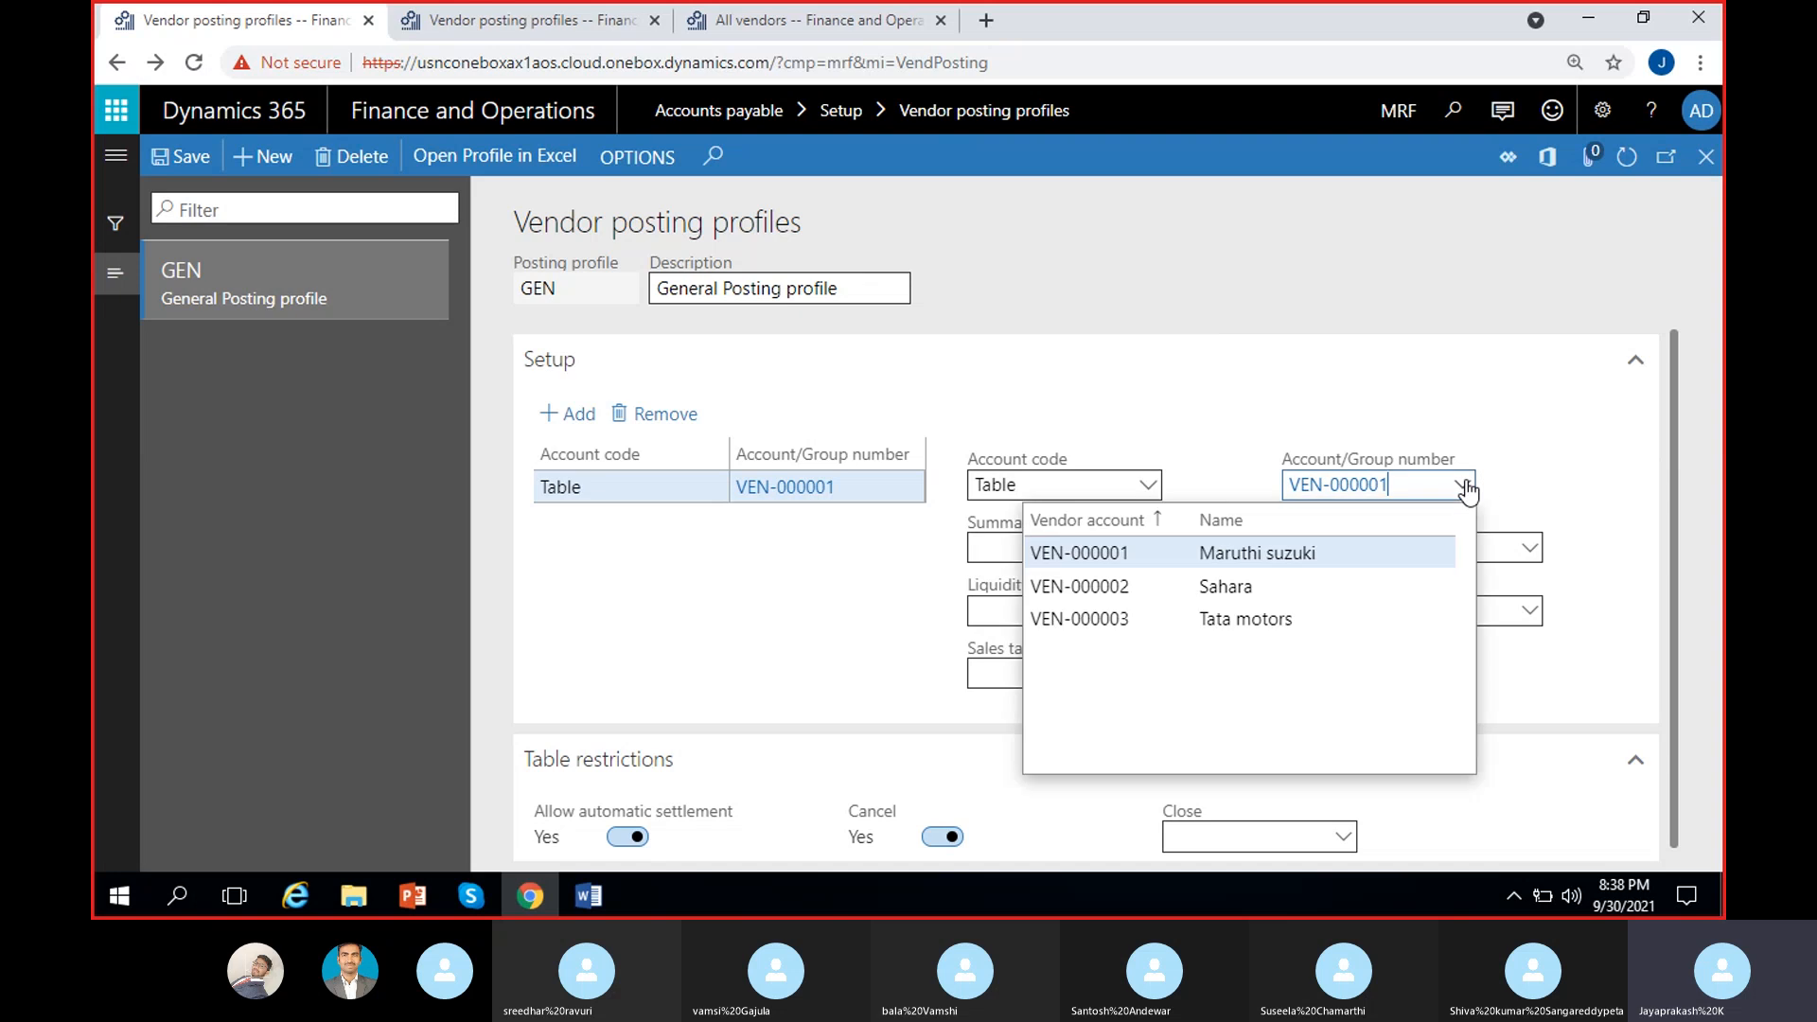
left_click(1241, 435)
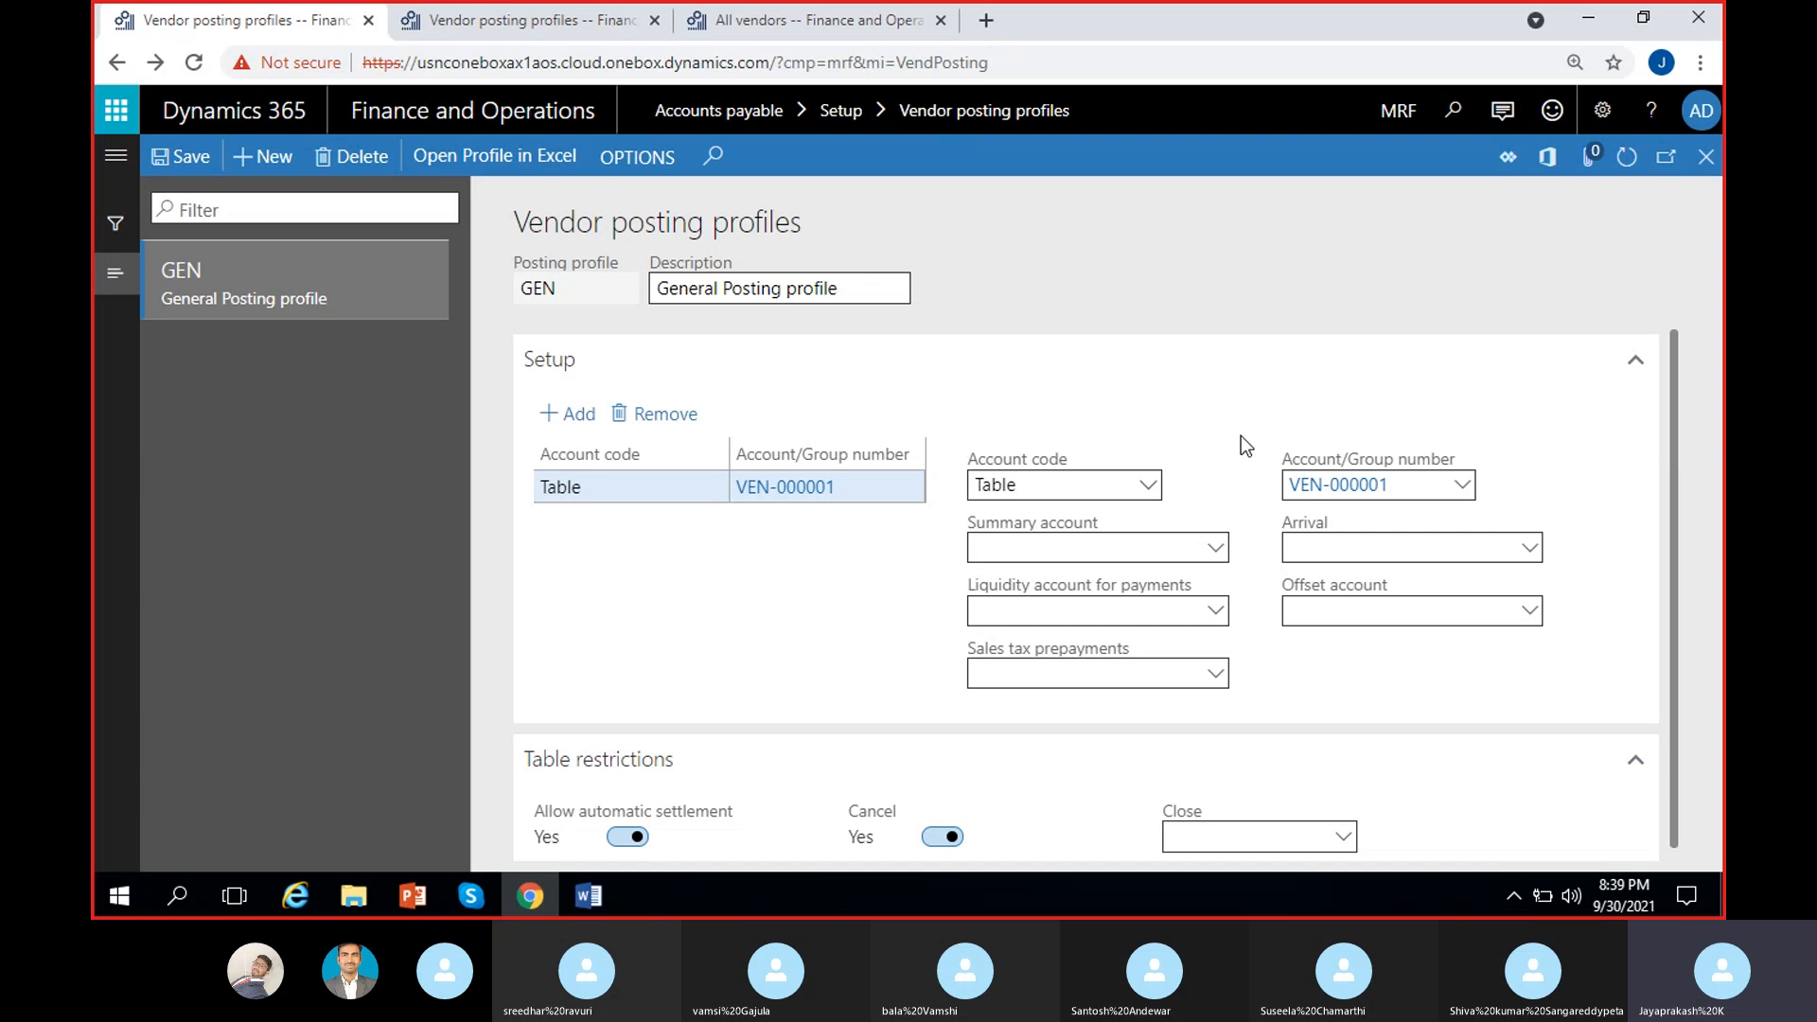
Step: Change the line to Group 01 Domestic Vendor group with summary account 200000 Accounts payable
left_click(1148, 484)
left_click(1018, 555)
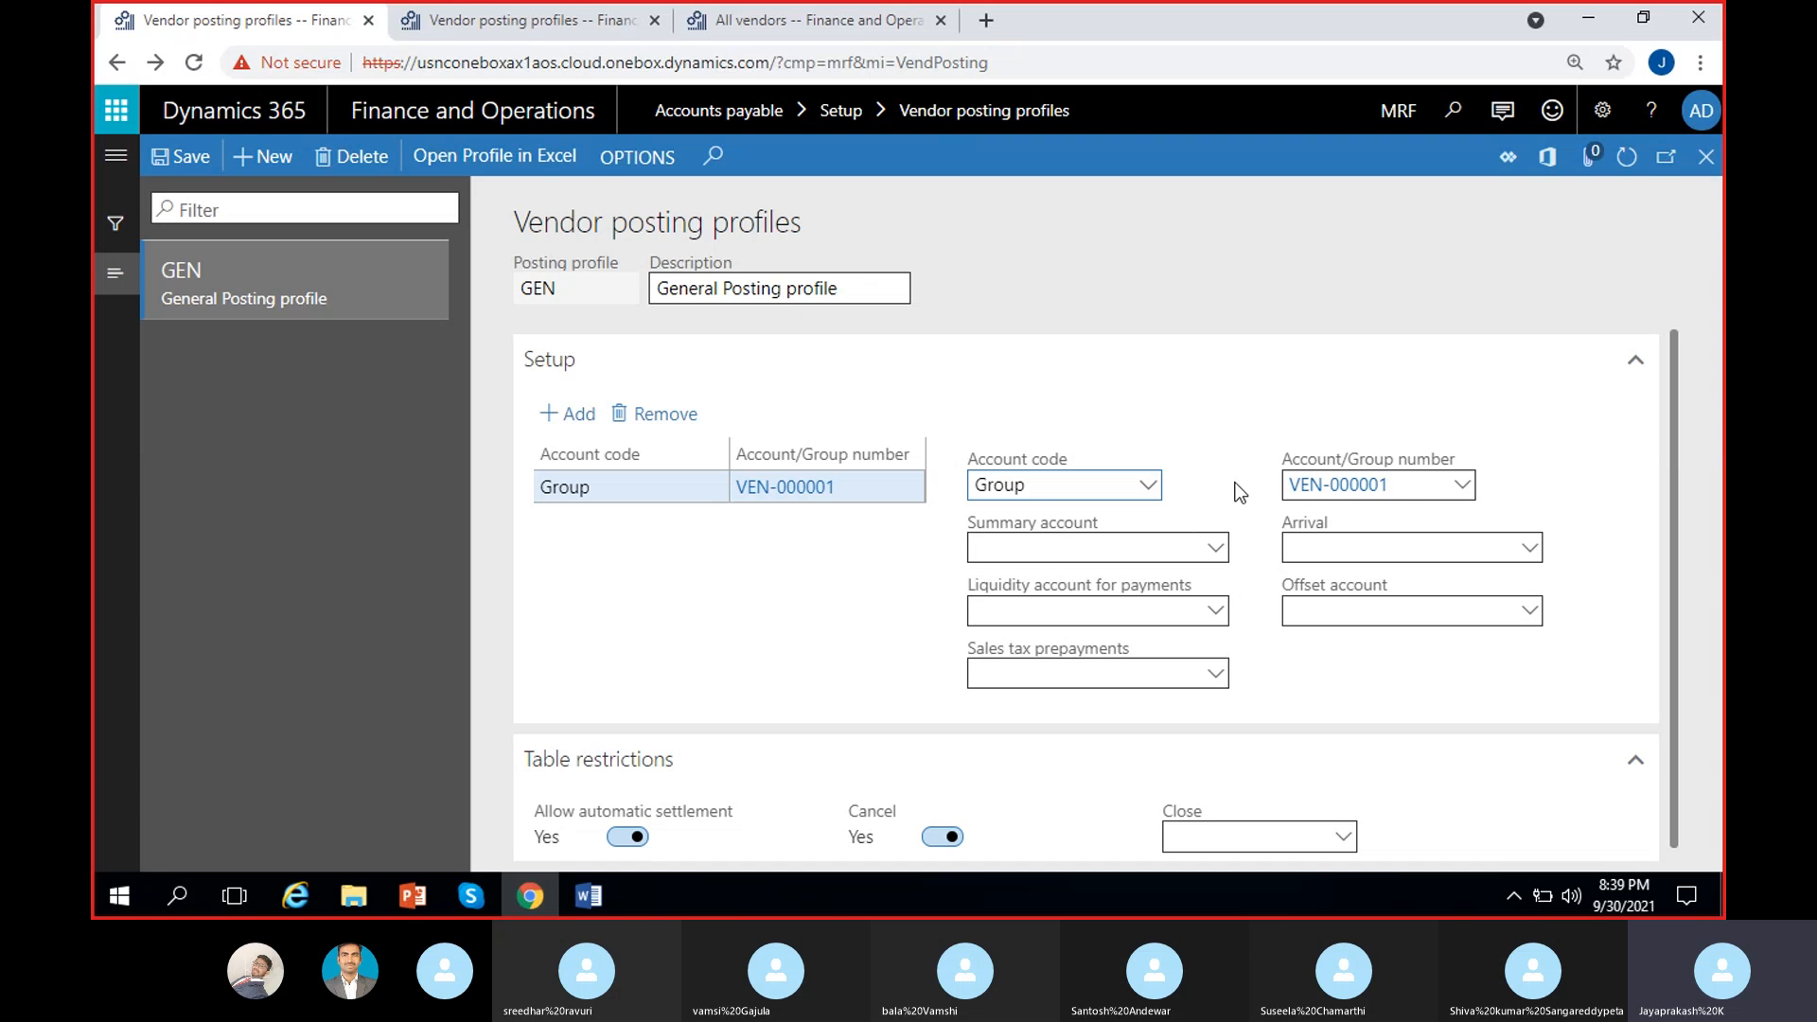
left_click(1462, 485)
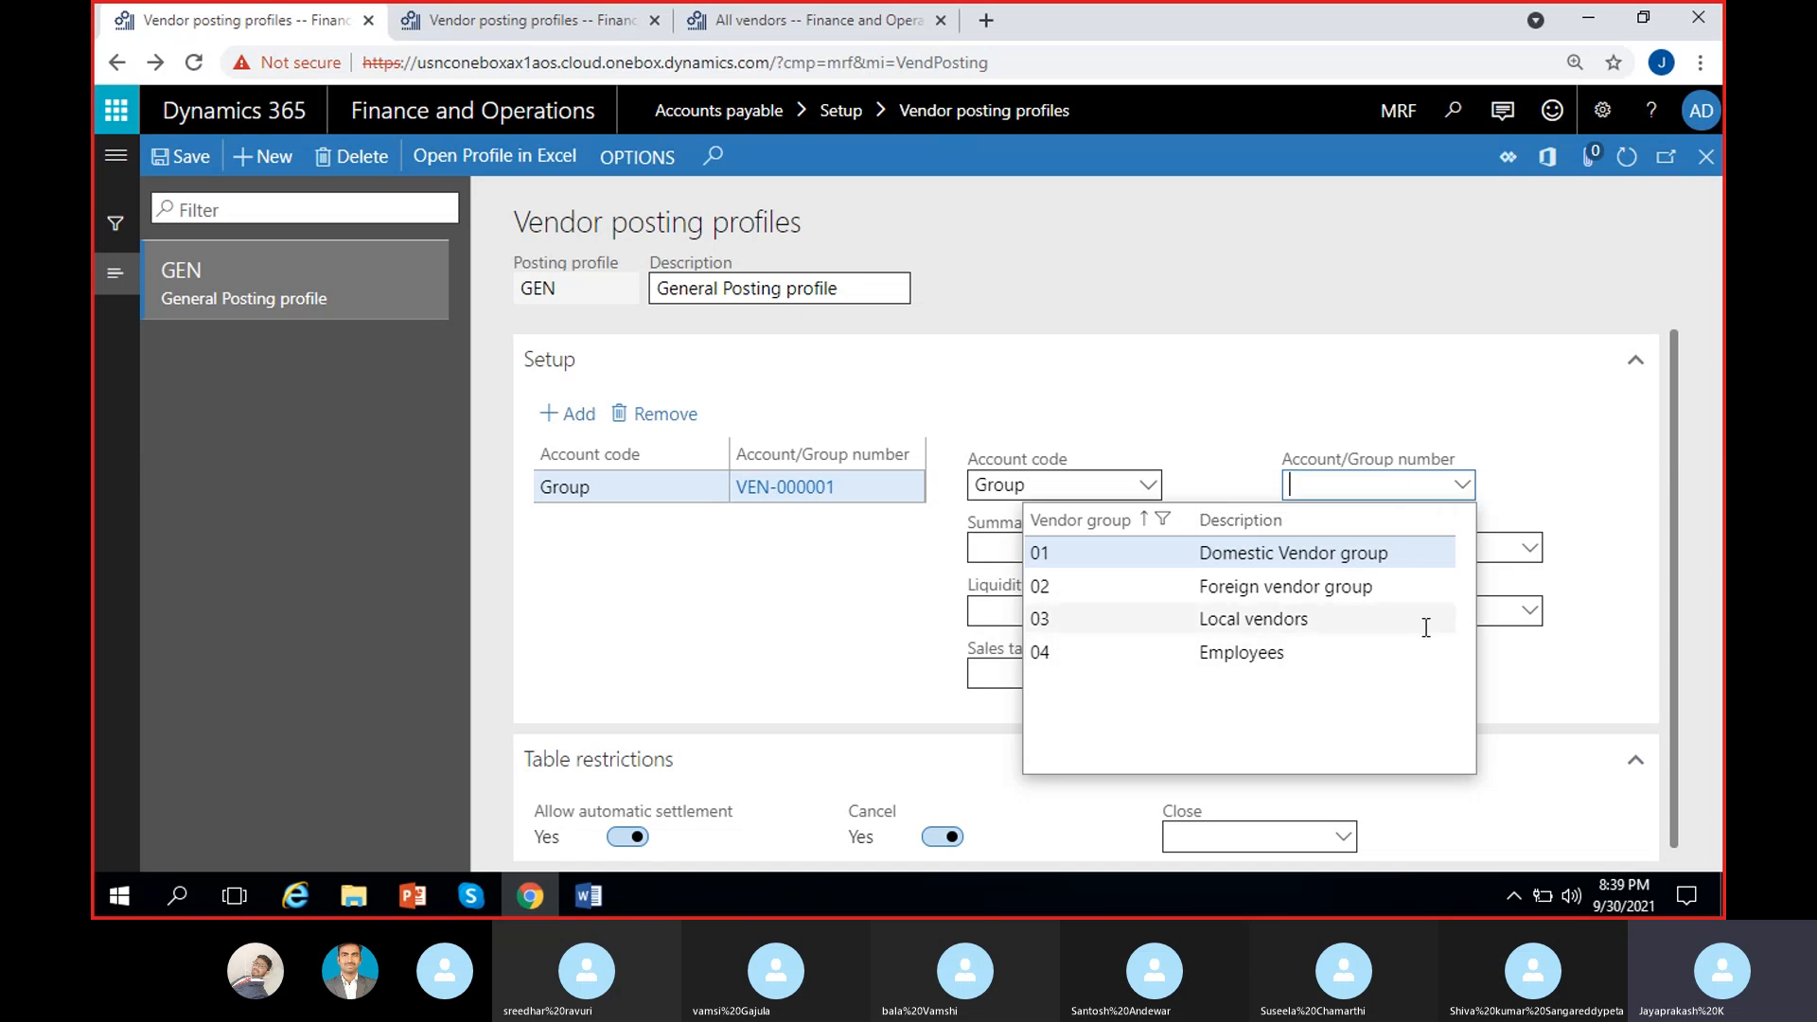
left_click(1293, 558)
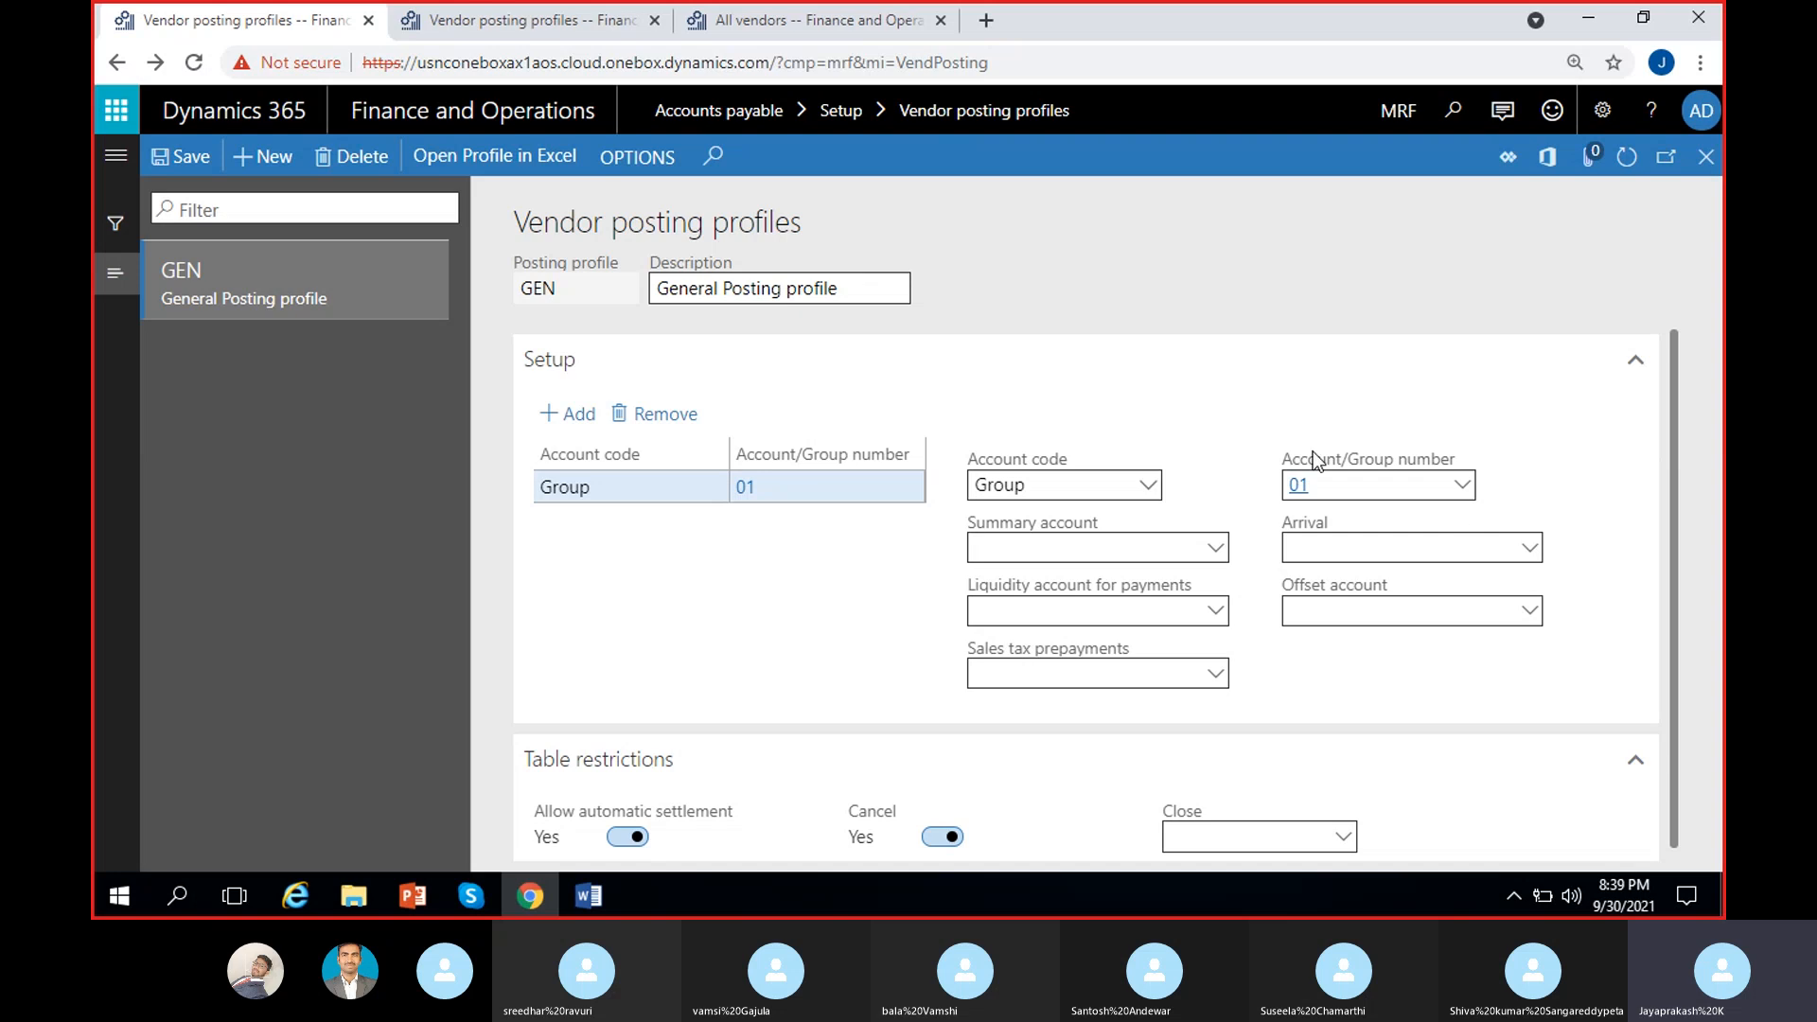
left_click(1134, 556)
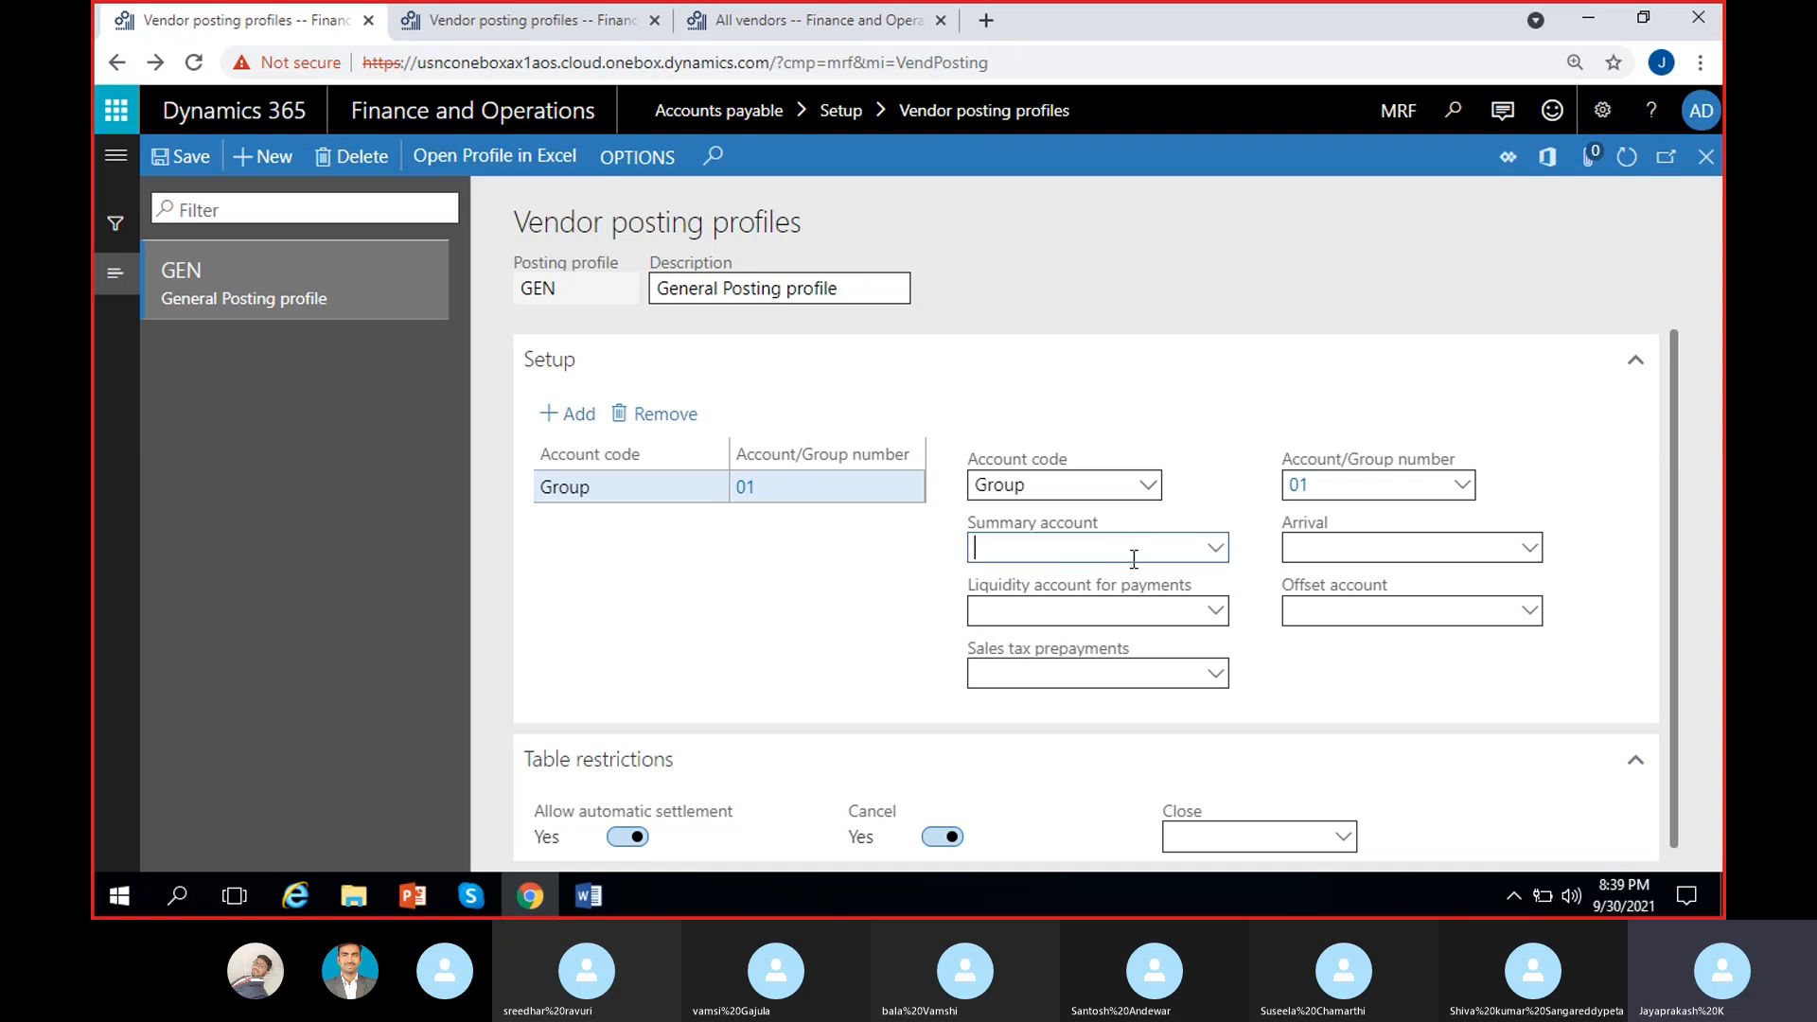
left_click(1218, 550)
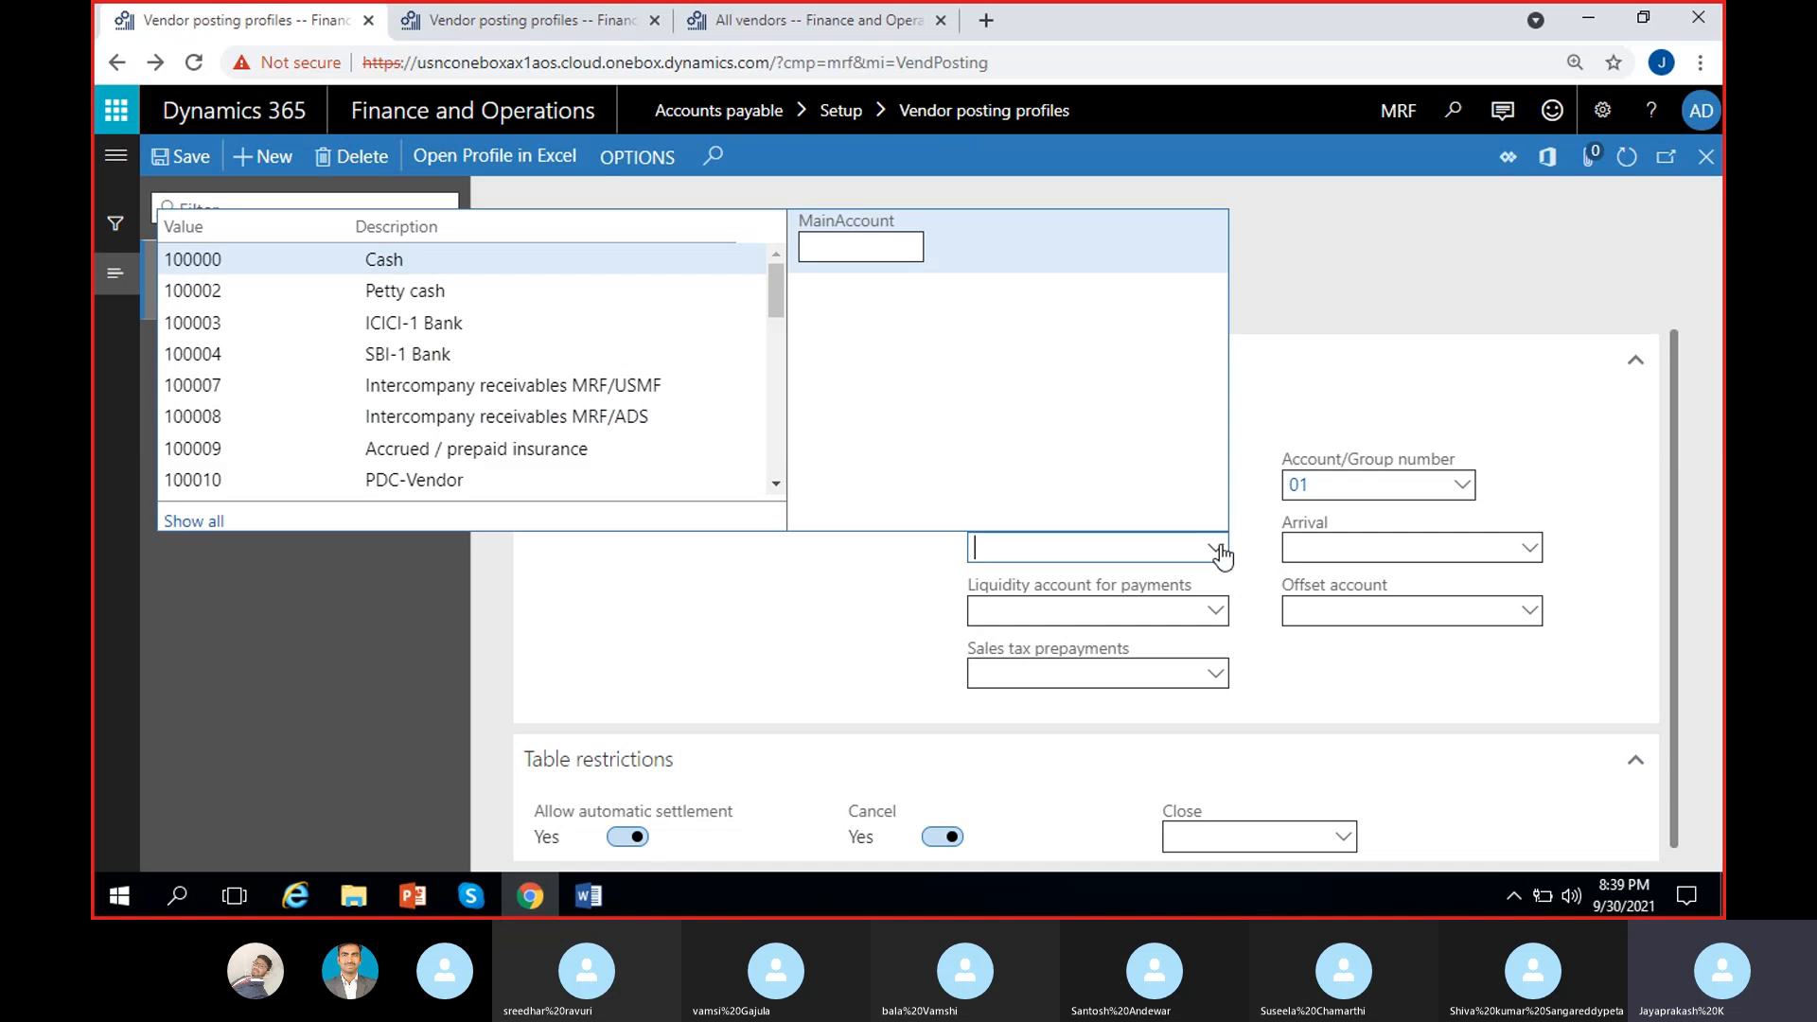
type("200000")
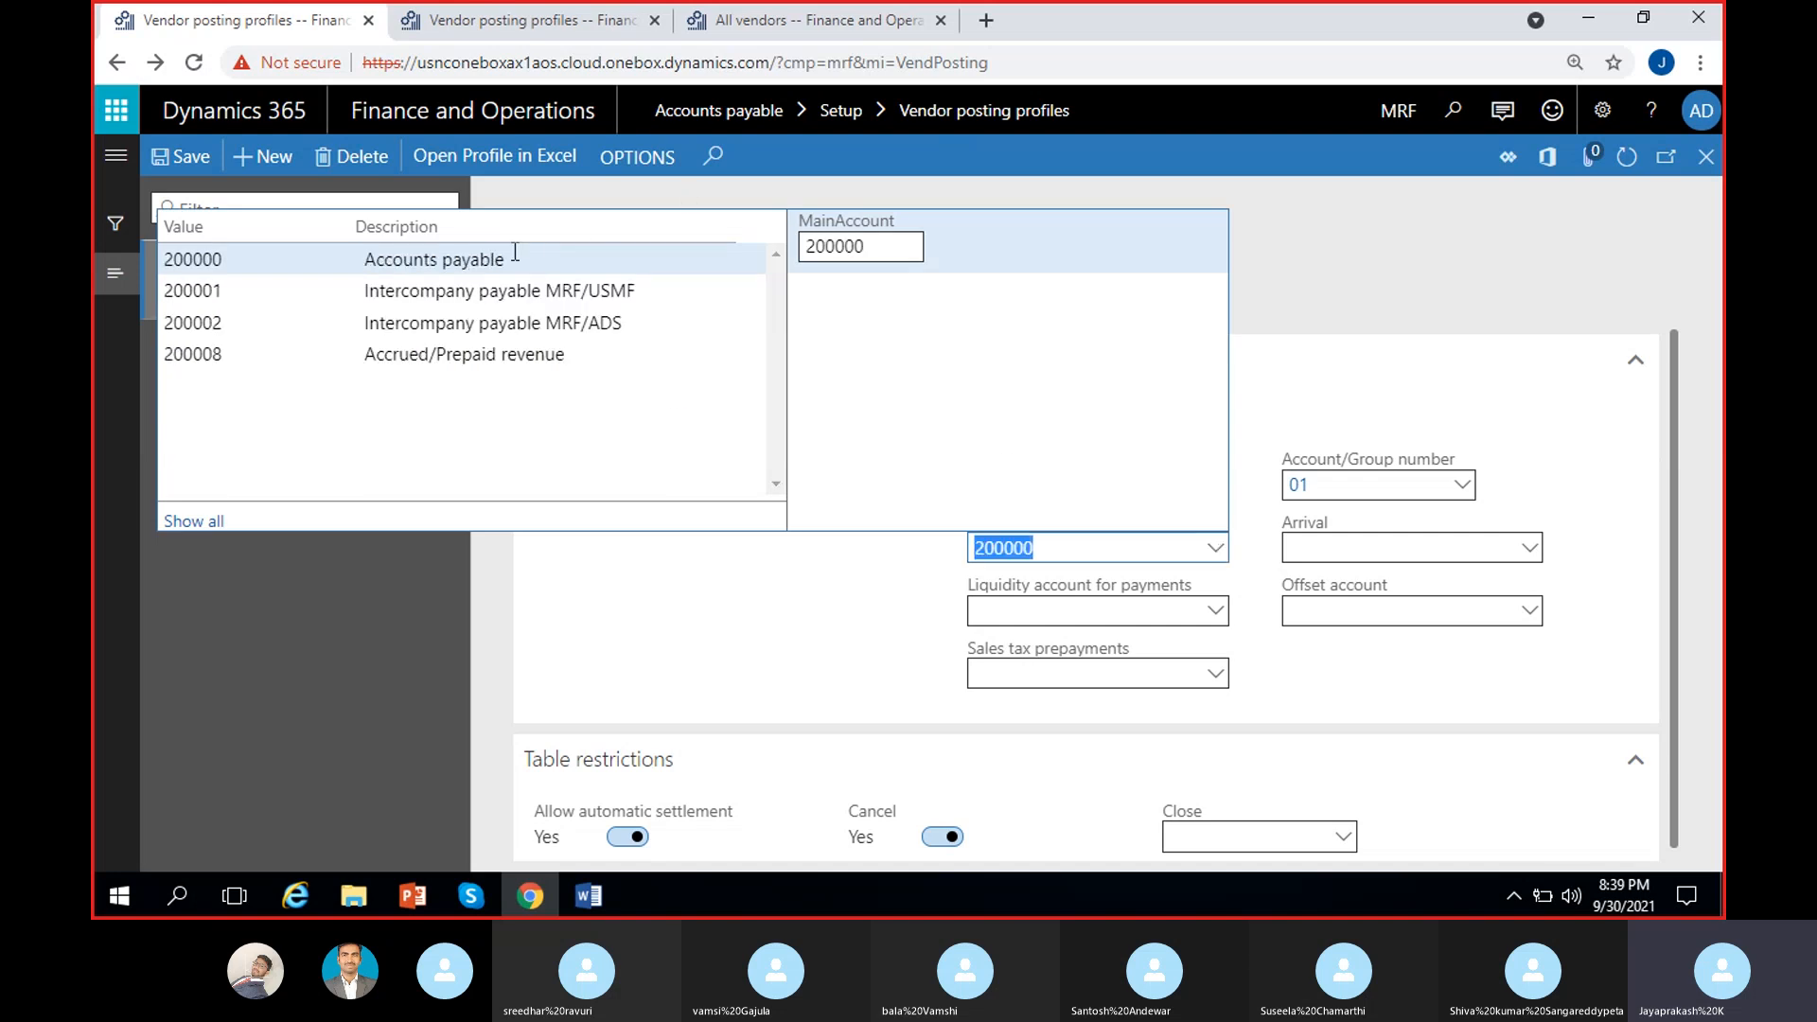
left_click(515, 259)
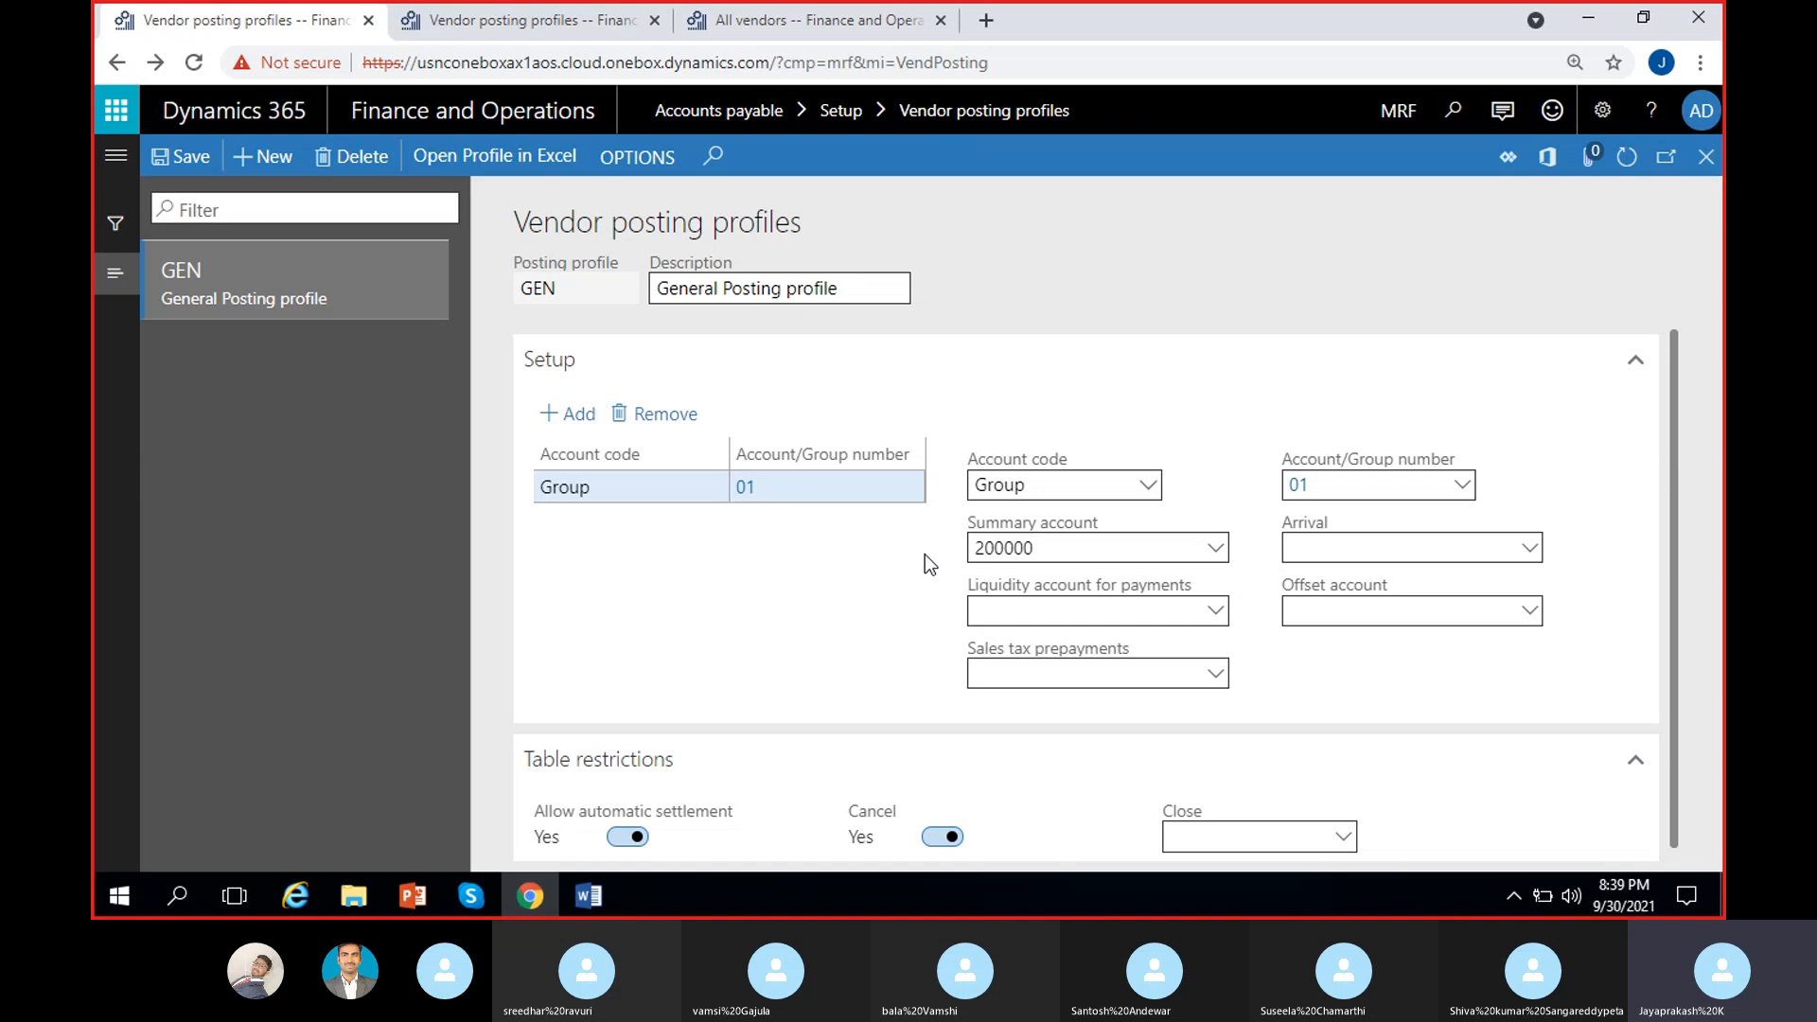
Step: Add a GEN line for vendor group 02 Foreign vendor group with summary account 200008
left_click(578, 416)
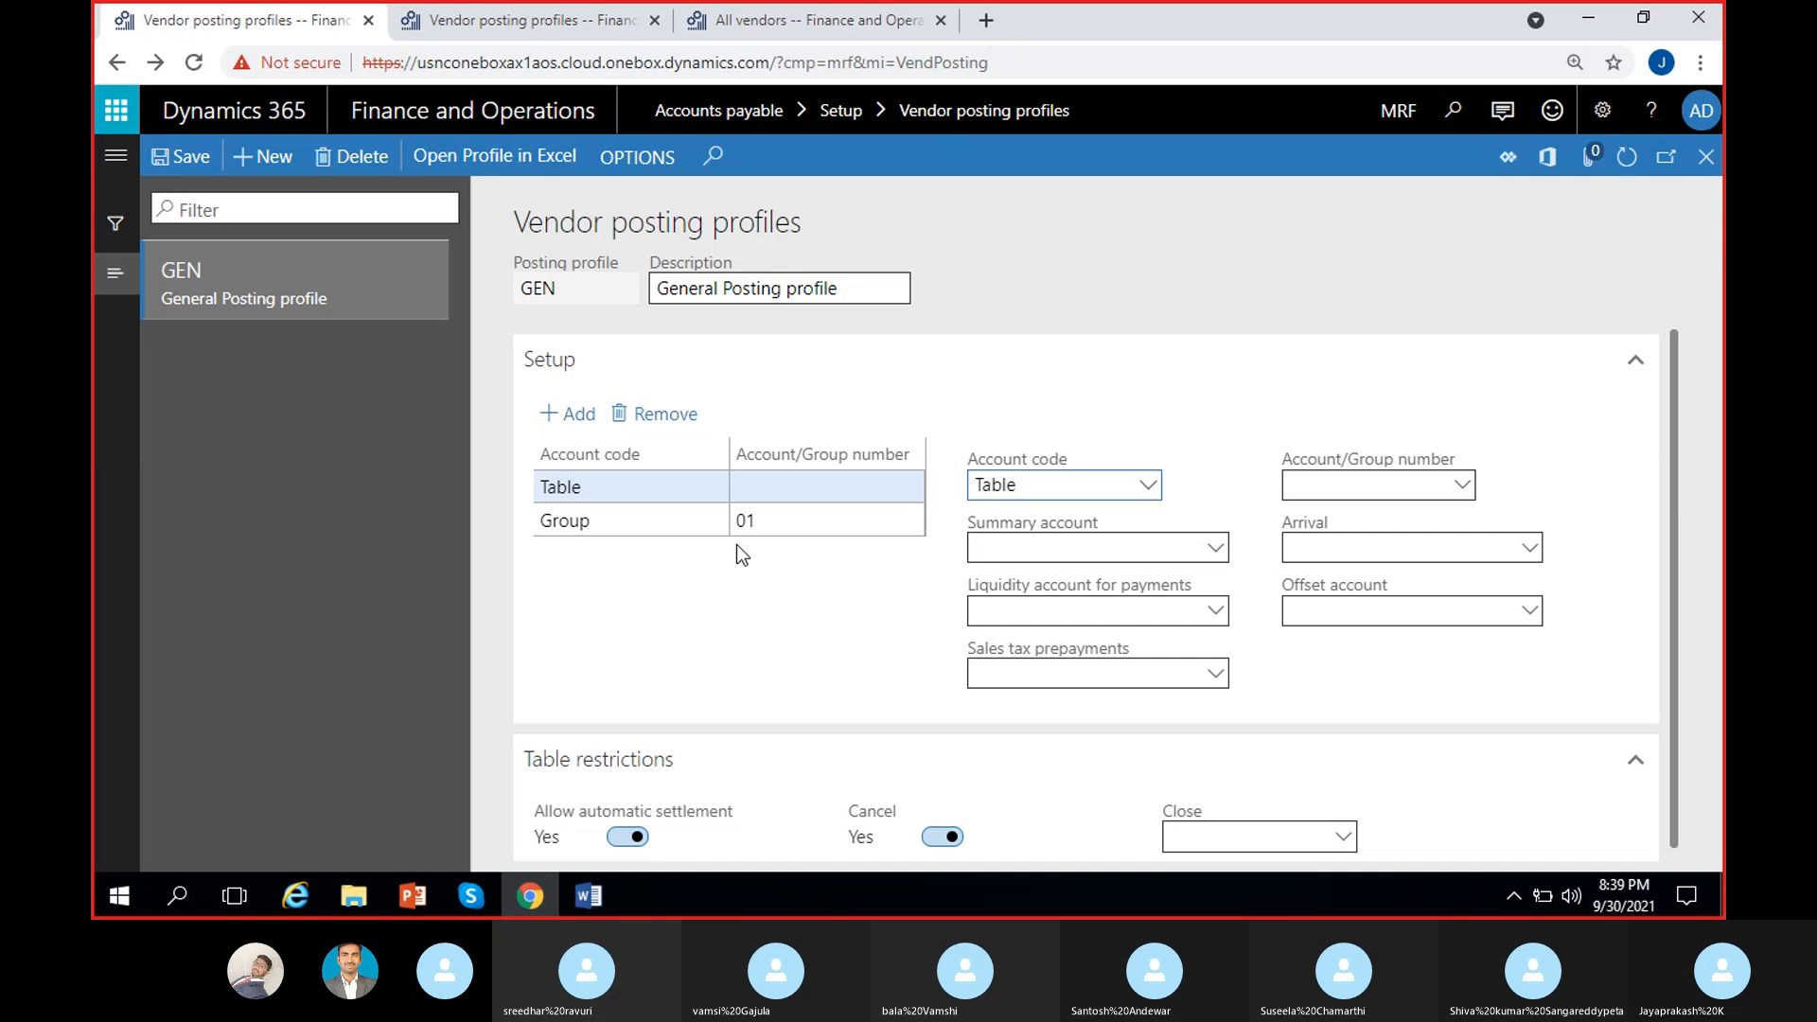
left_click(1147, 484)
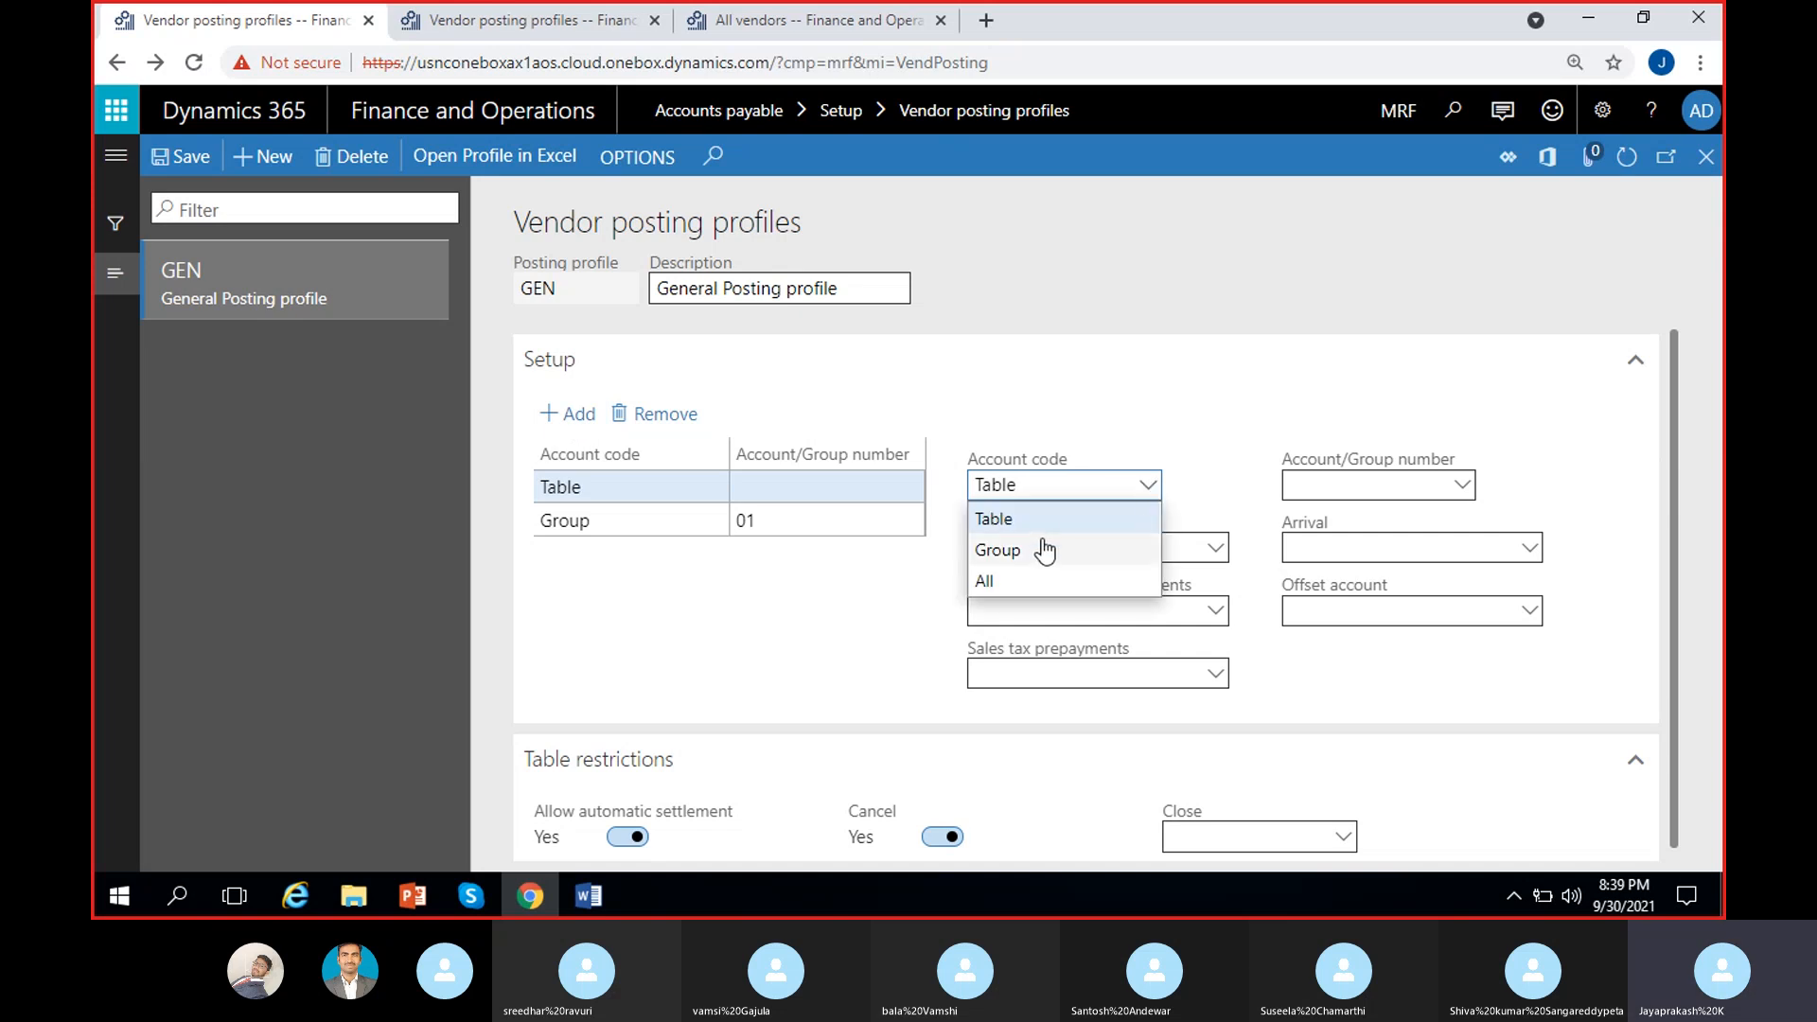
left_click(1205, 484)
left_click(1372, 478)
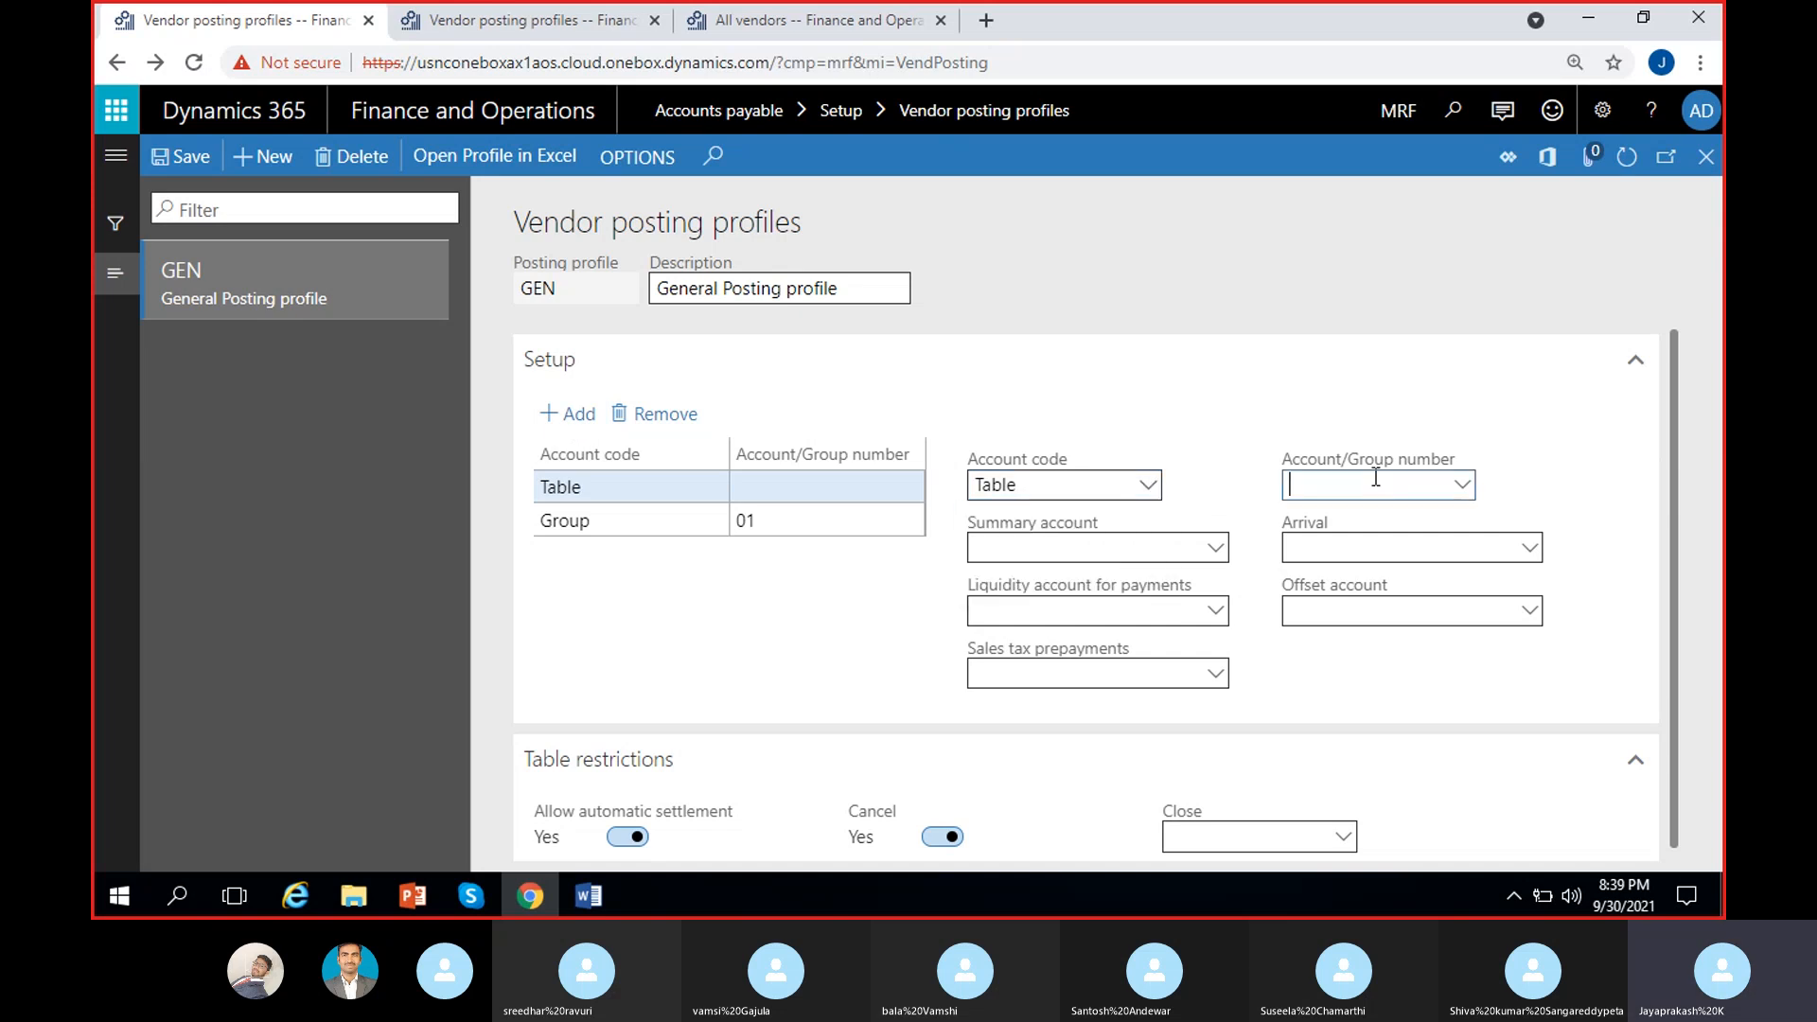
left_click(605, 487)
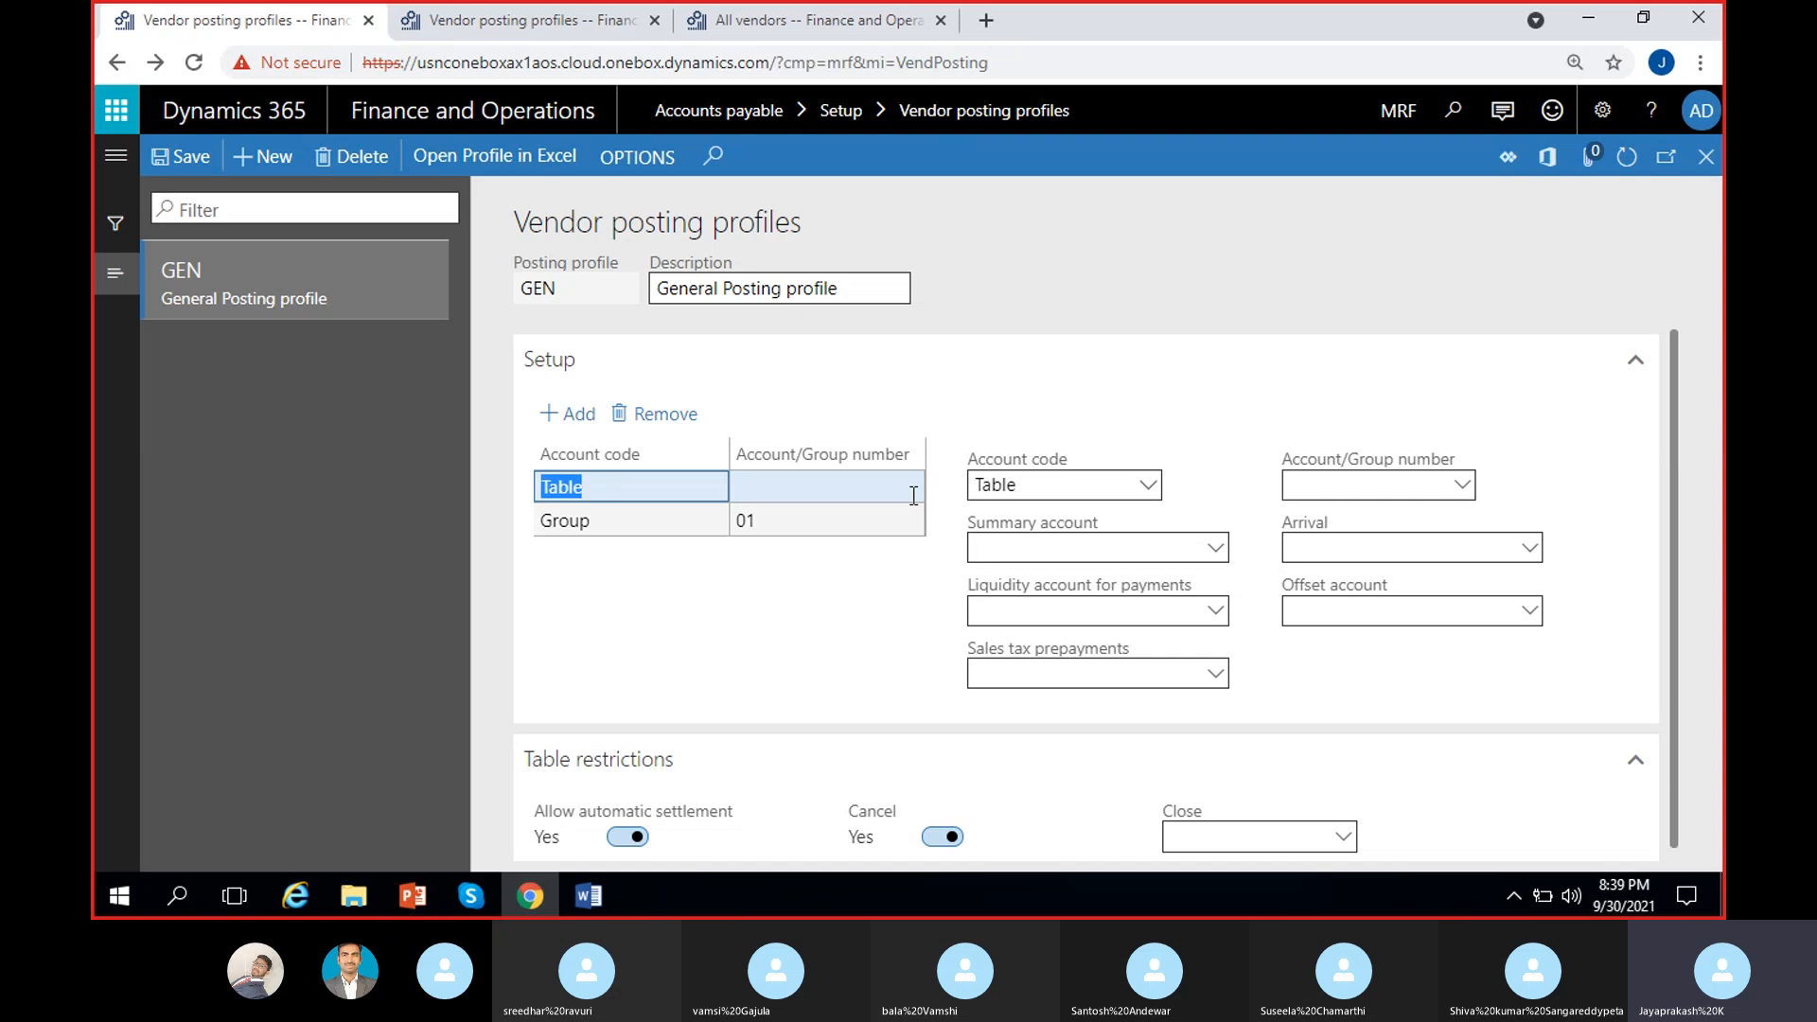
left_click(1147, 484)
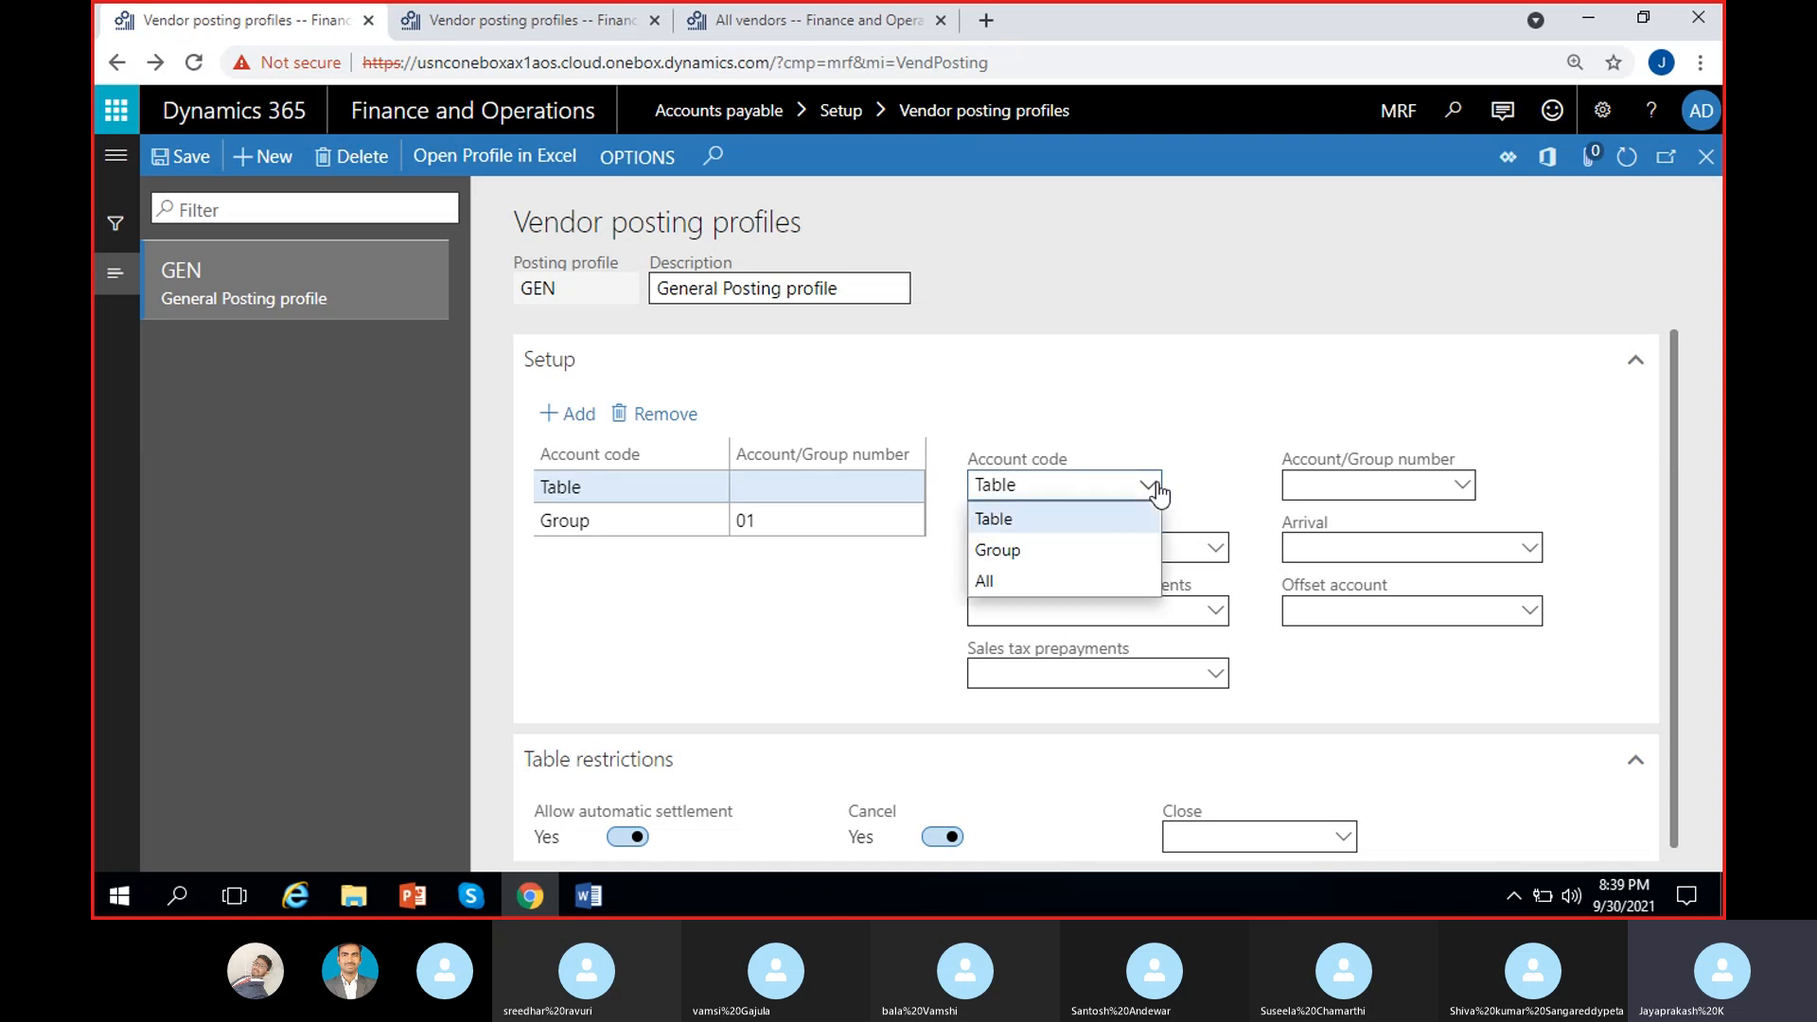
left_click(1022, 549)
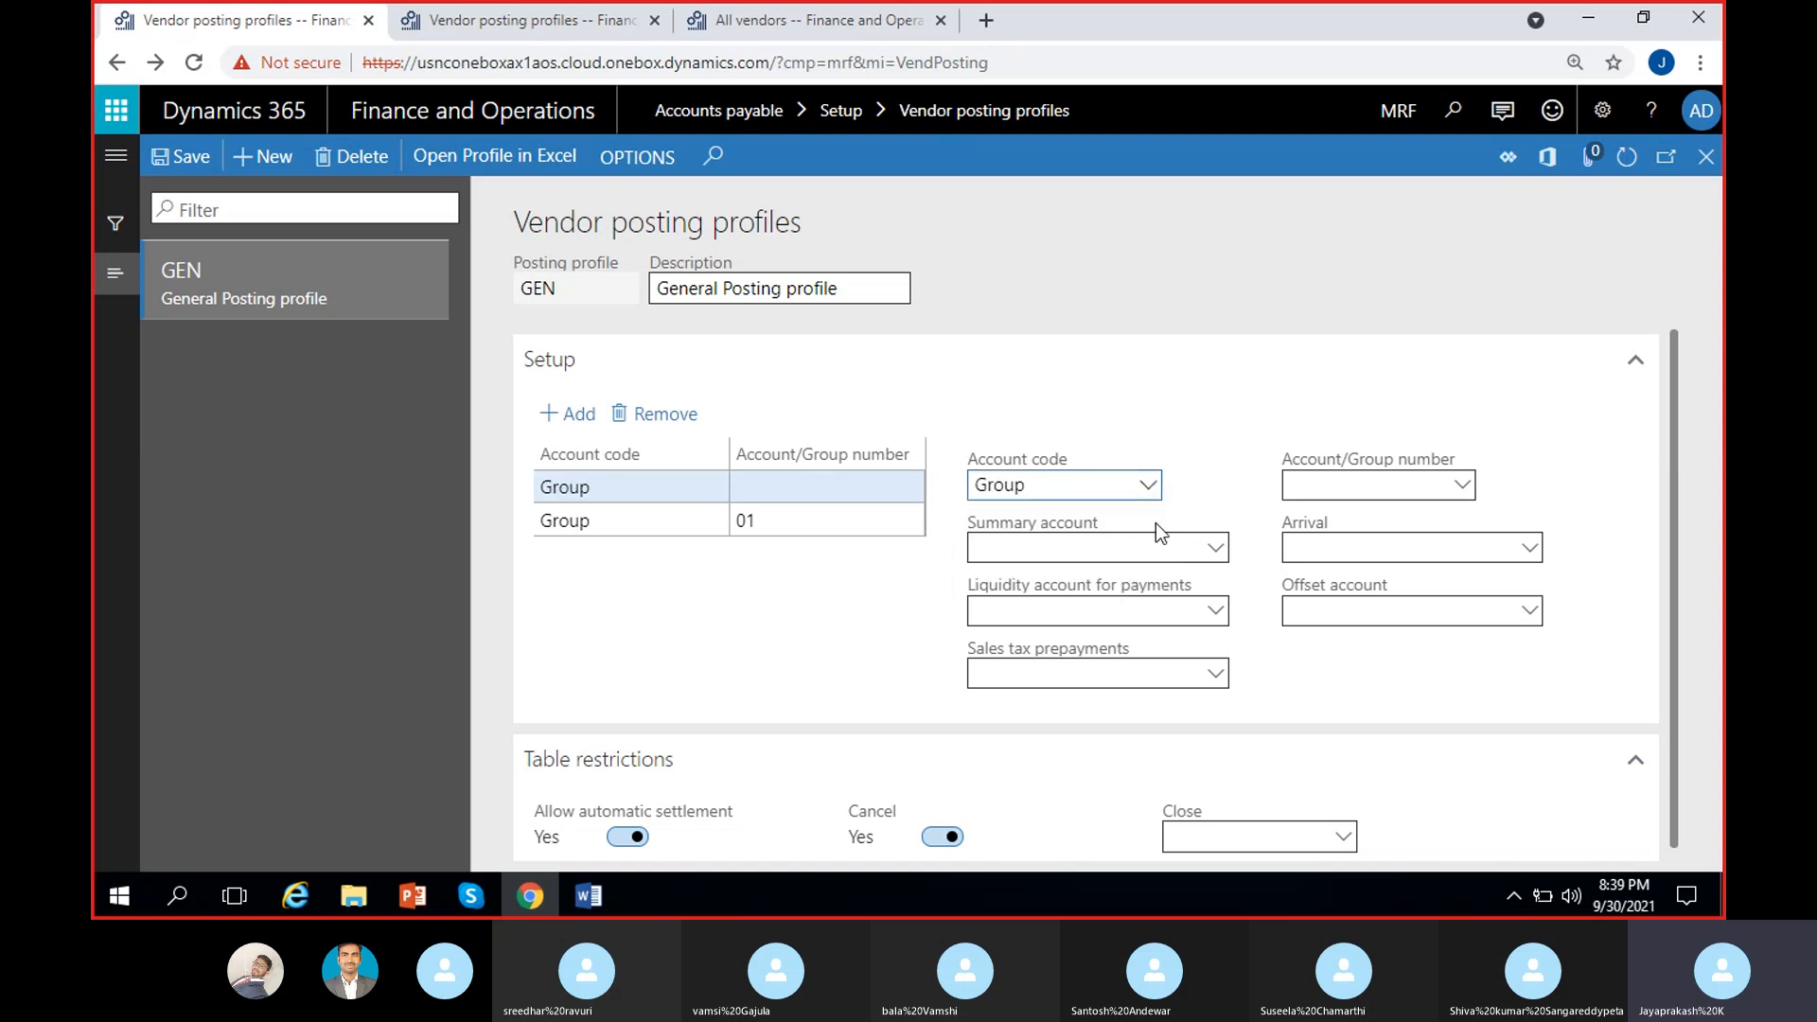
left_click(1462, 489)
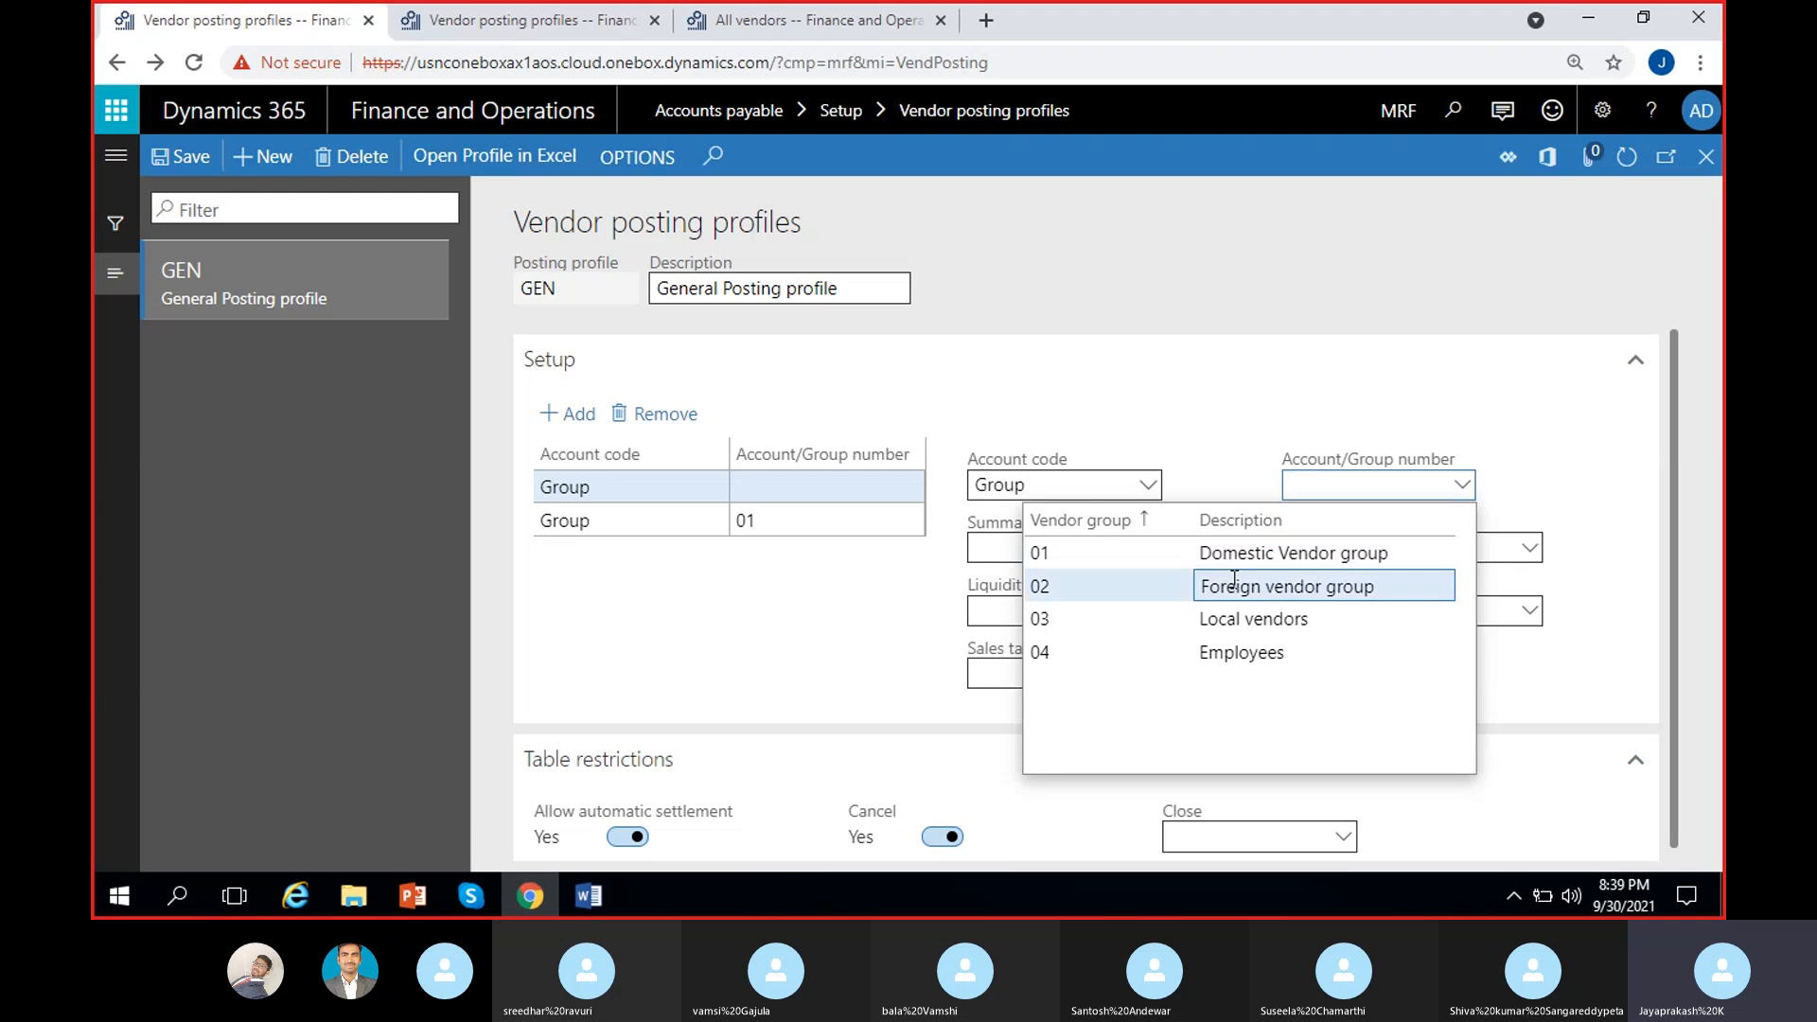
left_click(1232, 578)
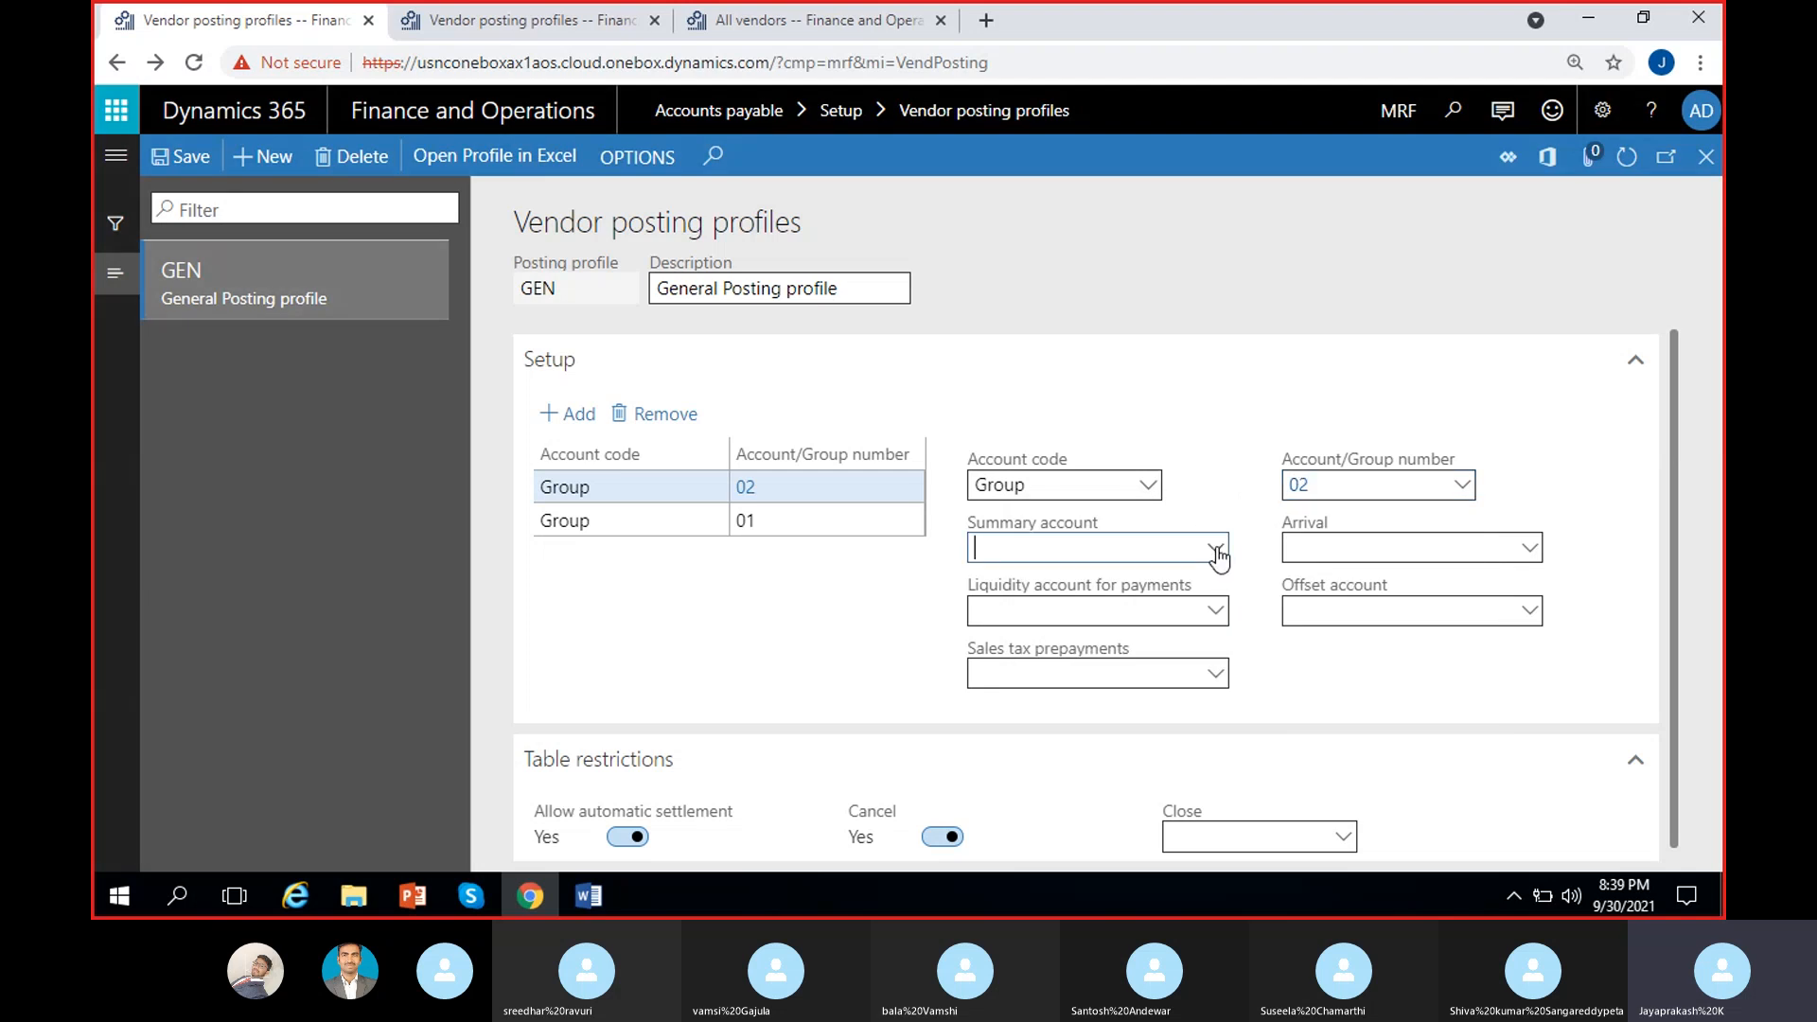
left_click(1216, 549)
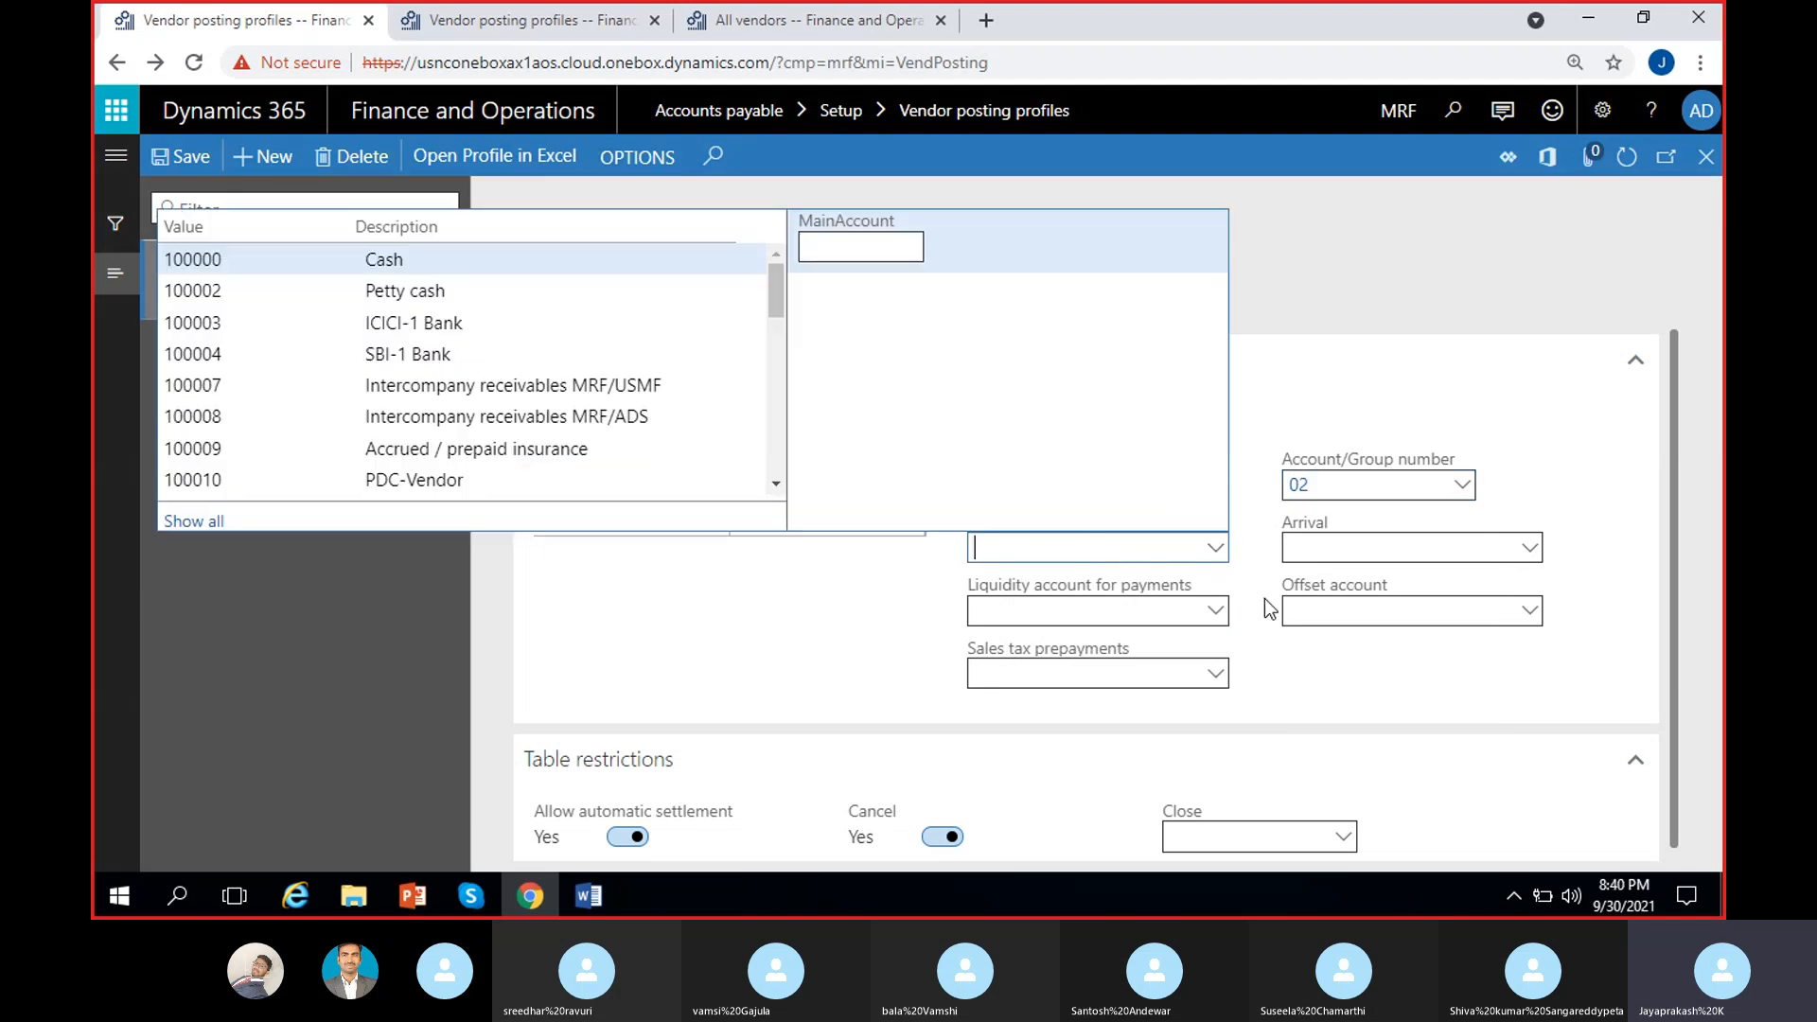
type("200")
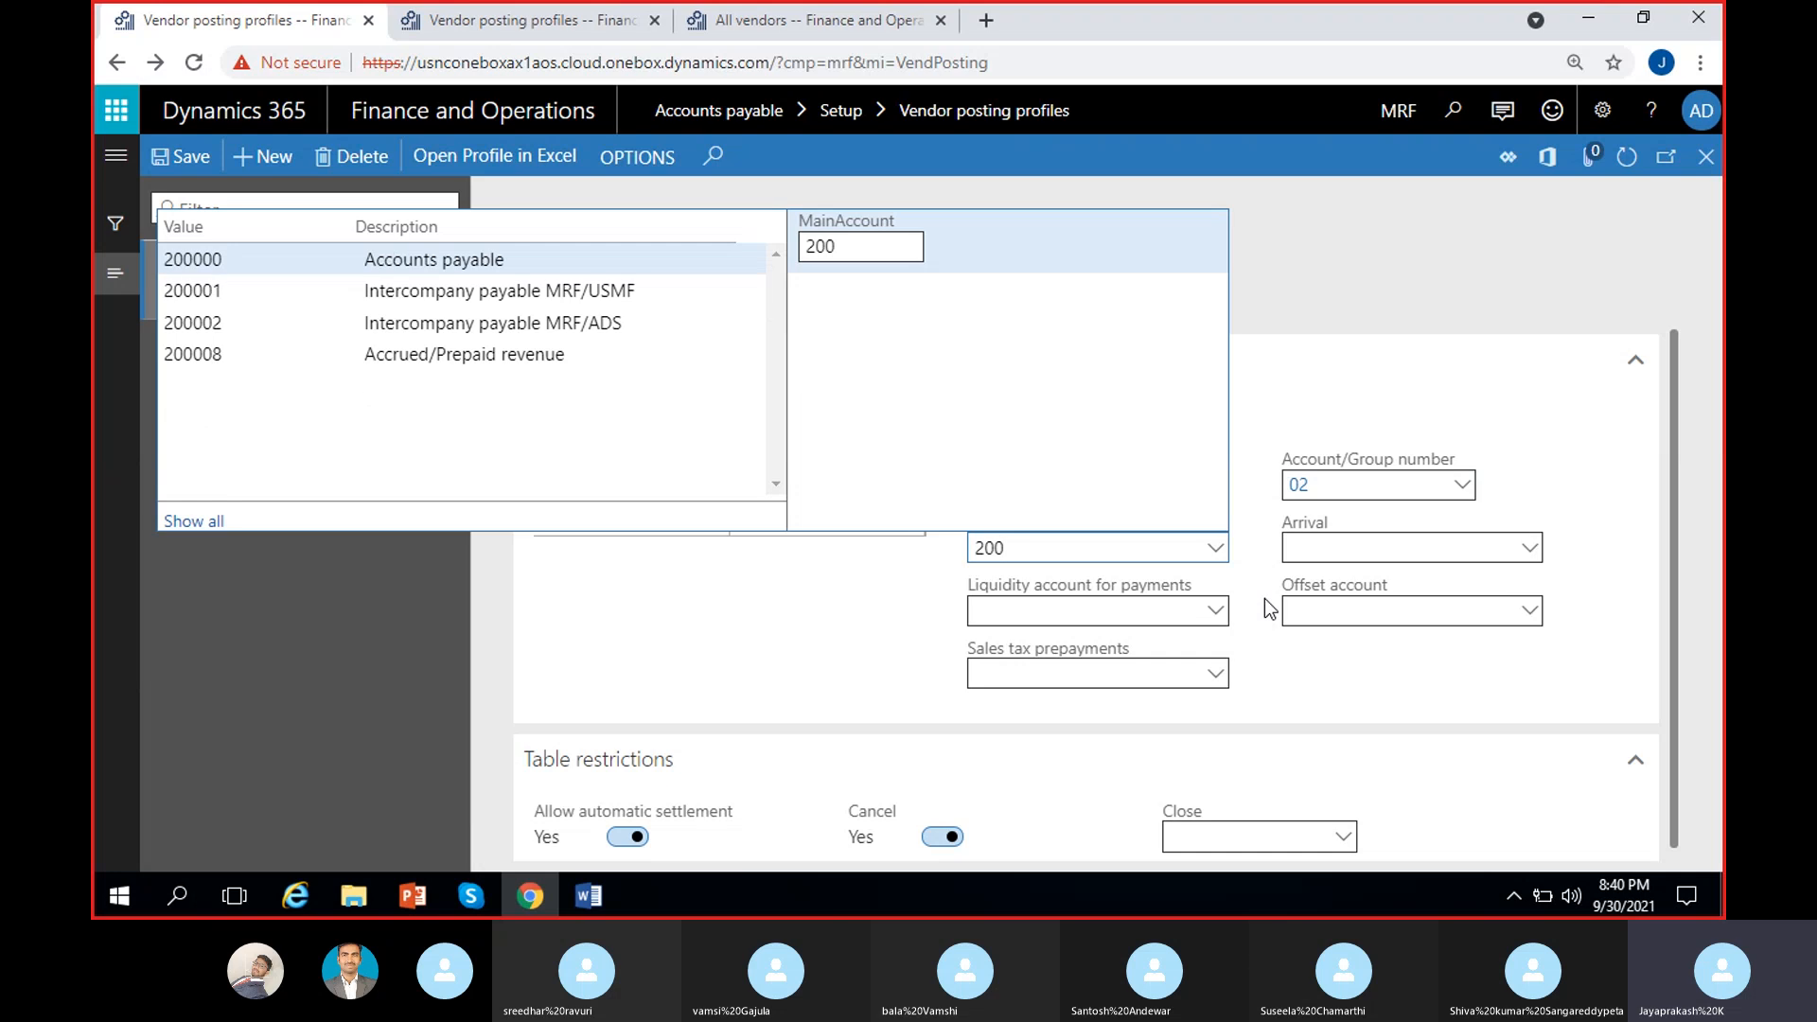
left_click(389, 357)
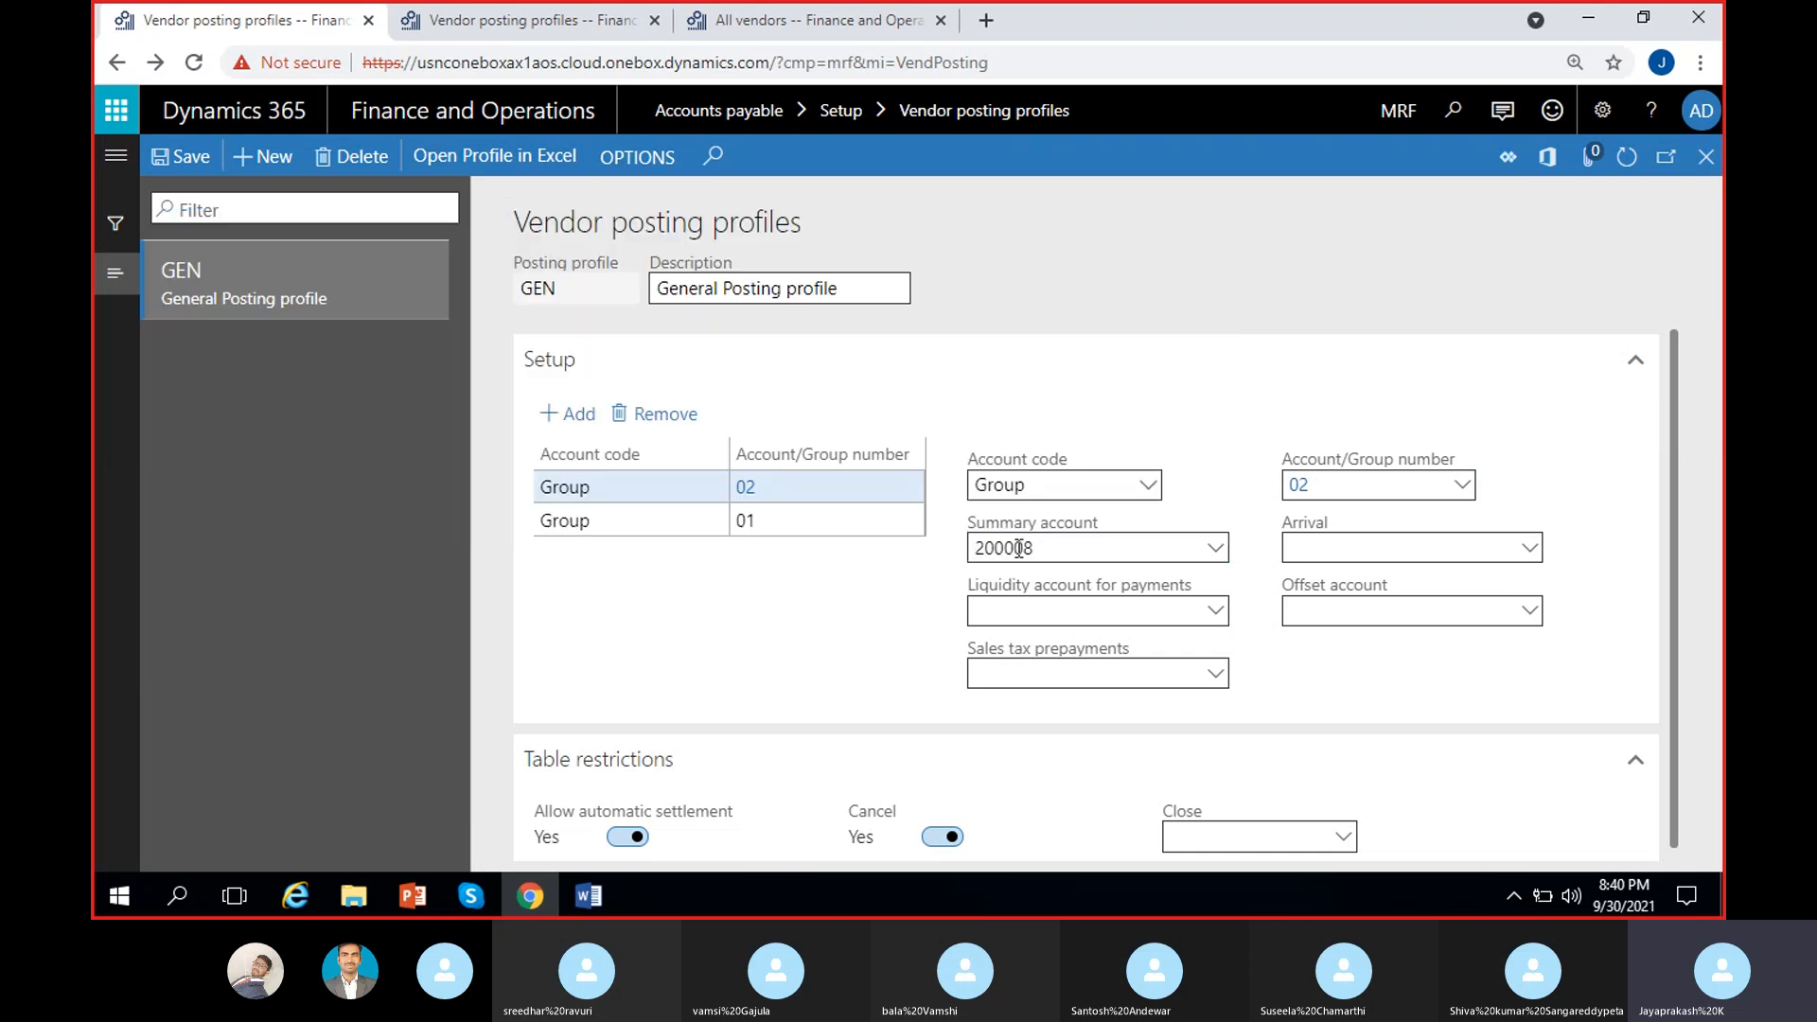
Step: Compare the settings of the Group 01 and Group 02 rows
left_click(809, 524)
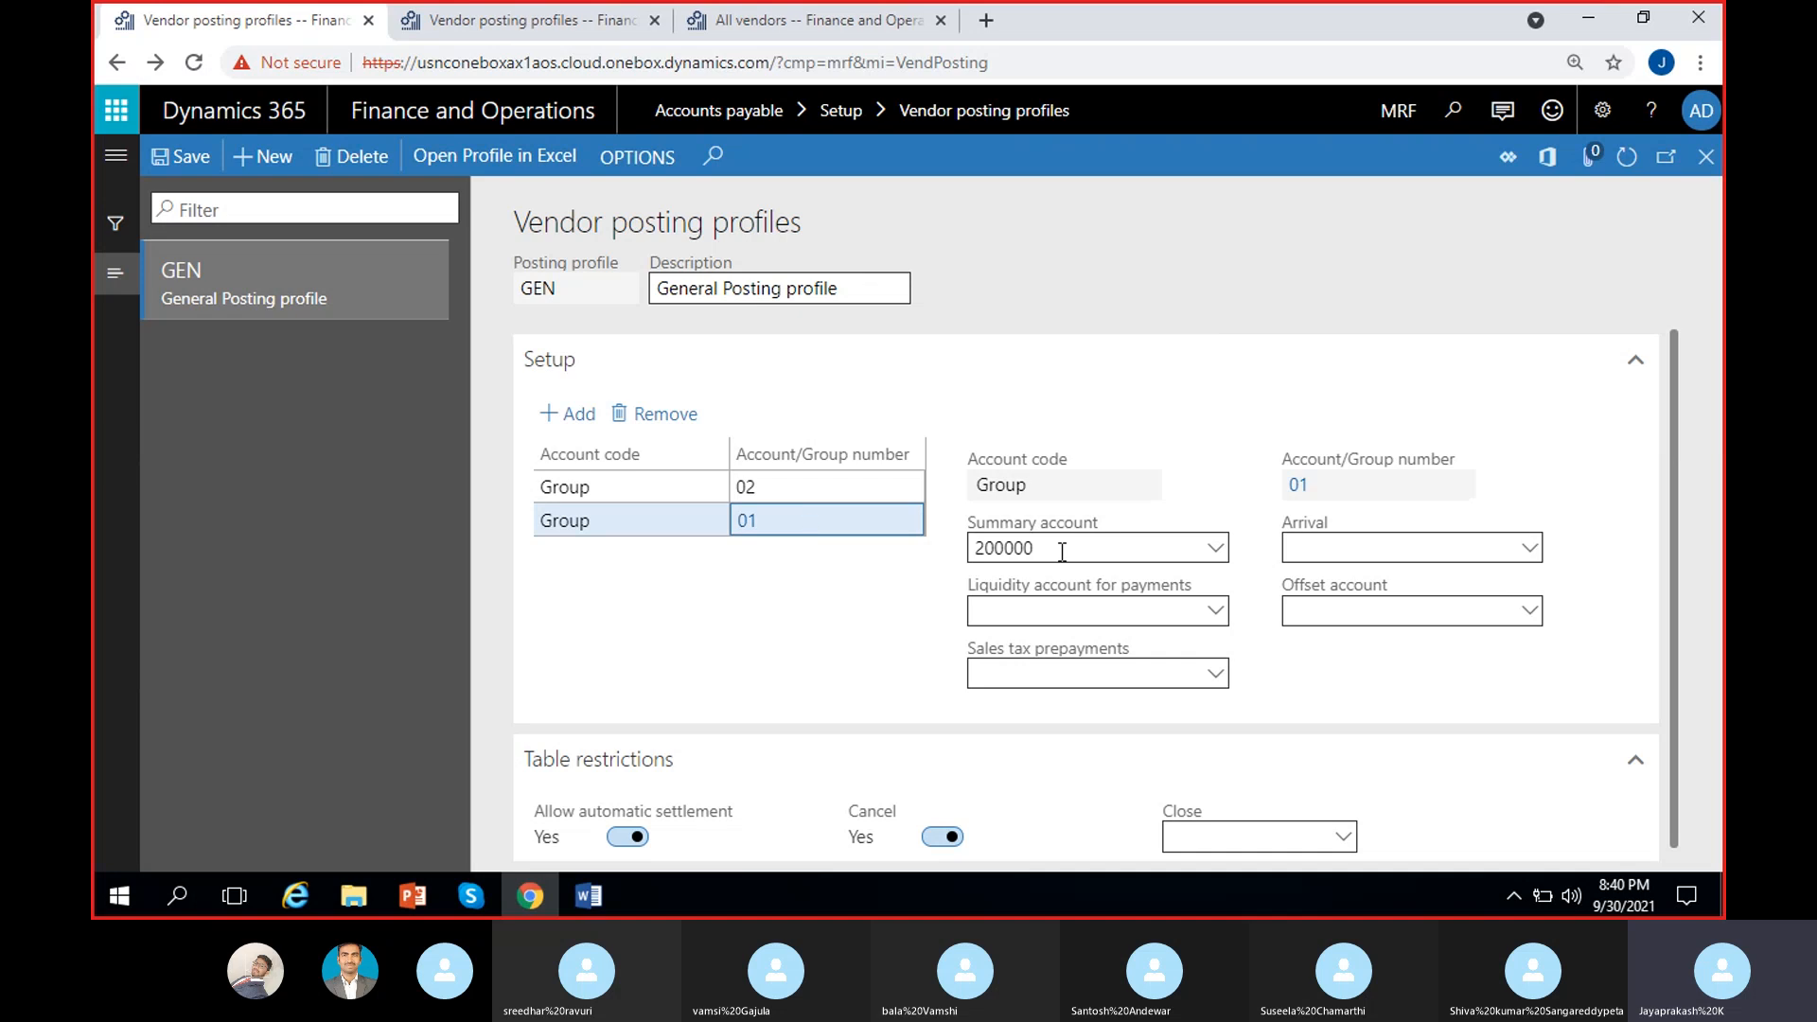
left_click(851, 487)
left_click_drag(1226, 501, 1207, 452)
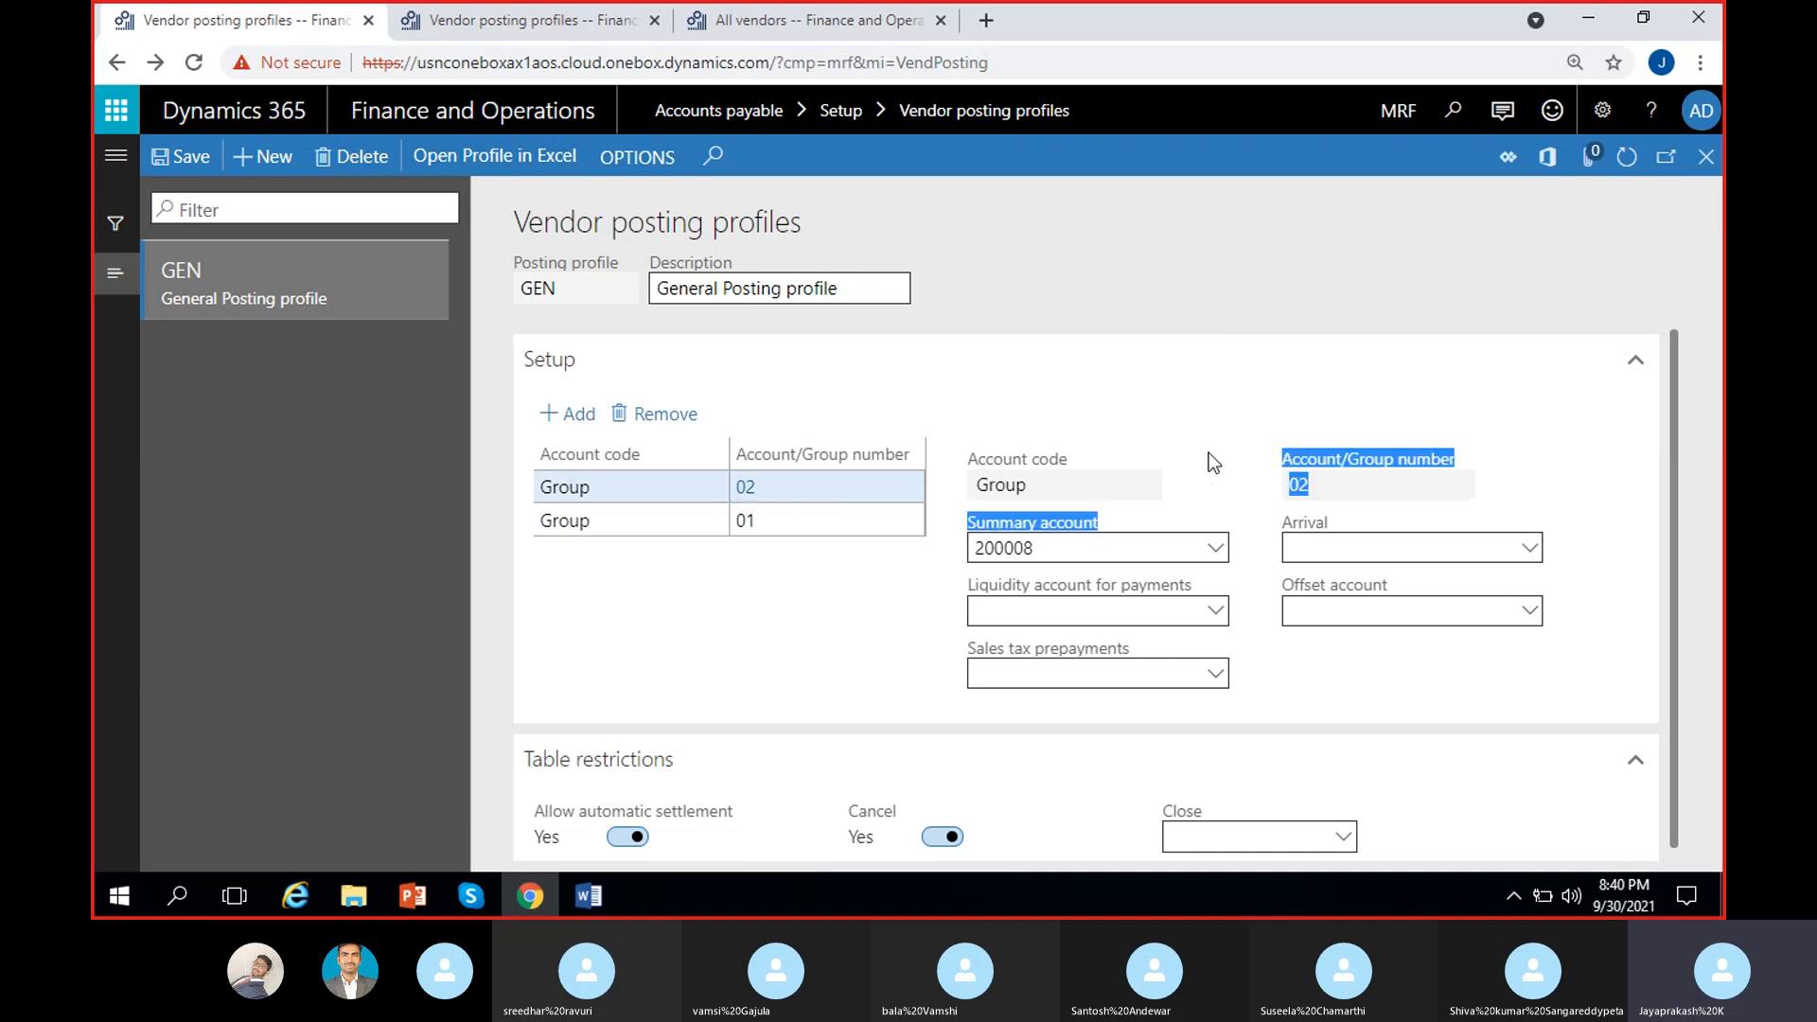
left_click(1321, 451)
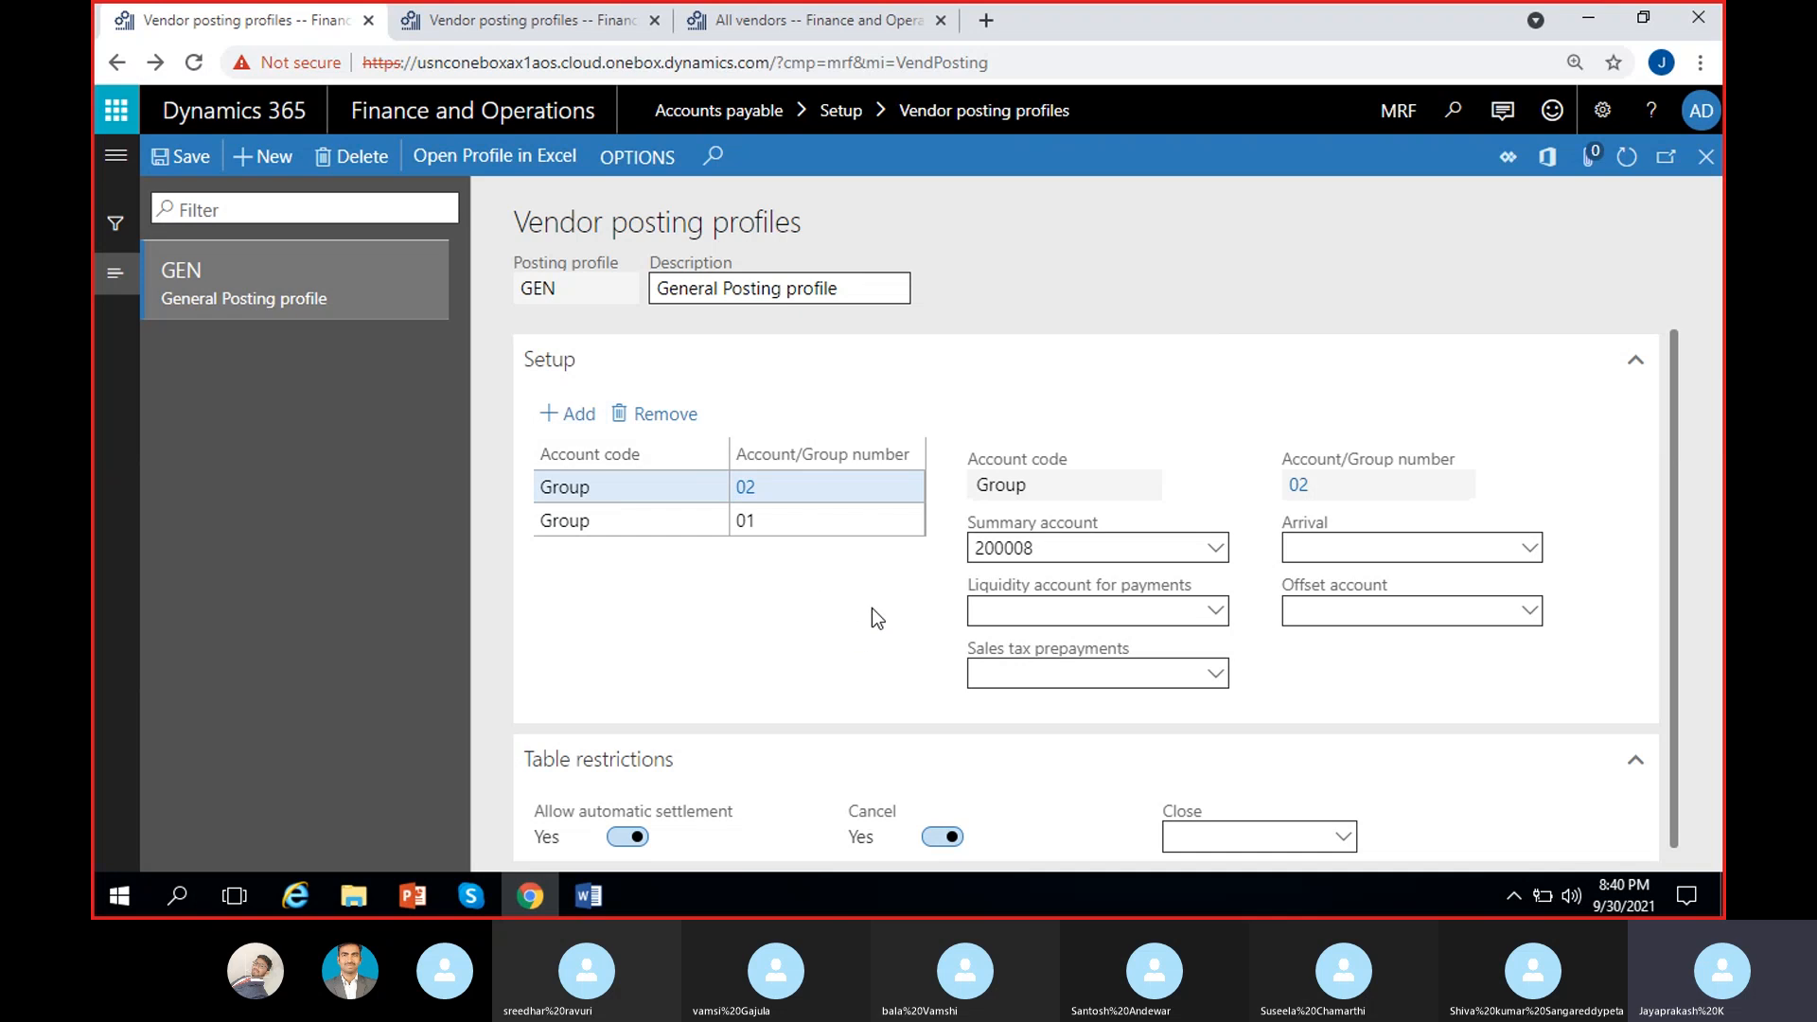
left_click(843, 519)
left_click(855, 495)
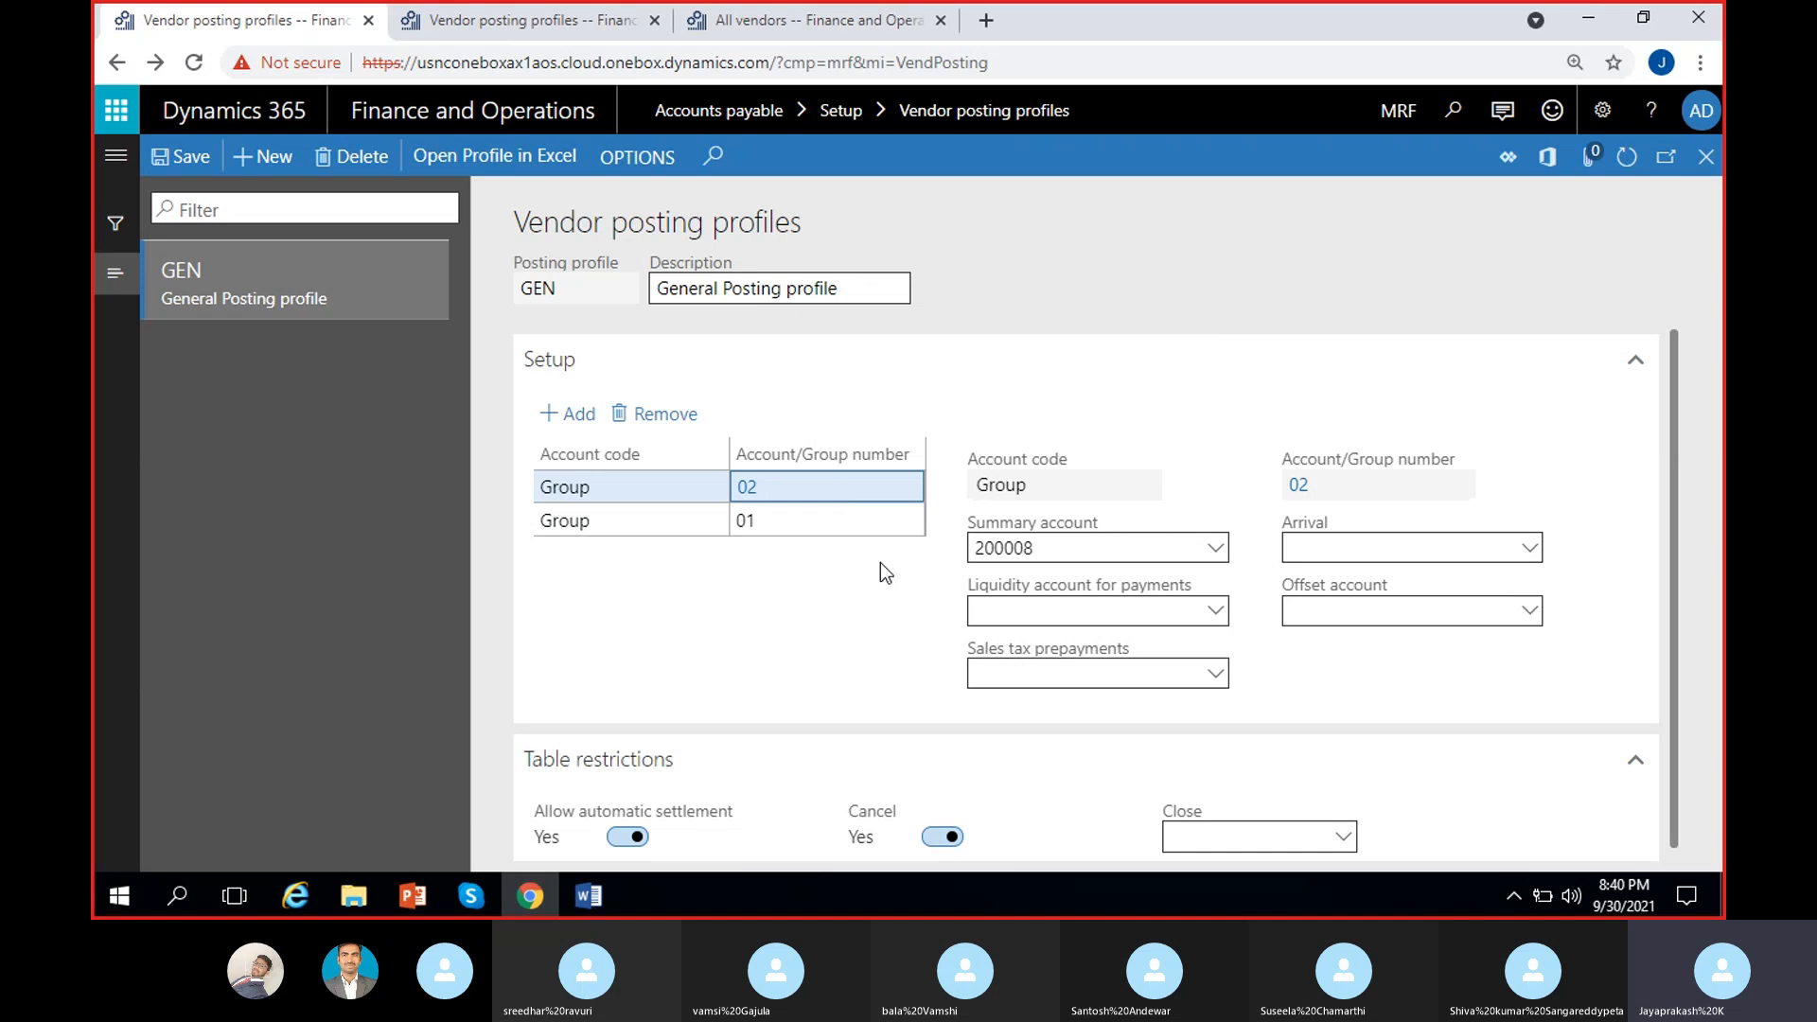
left_click(820, 521)
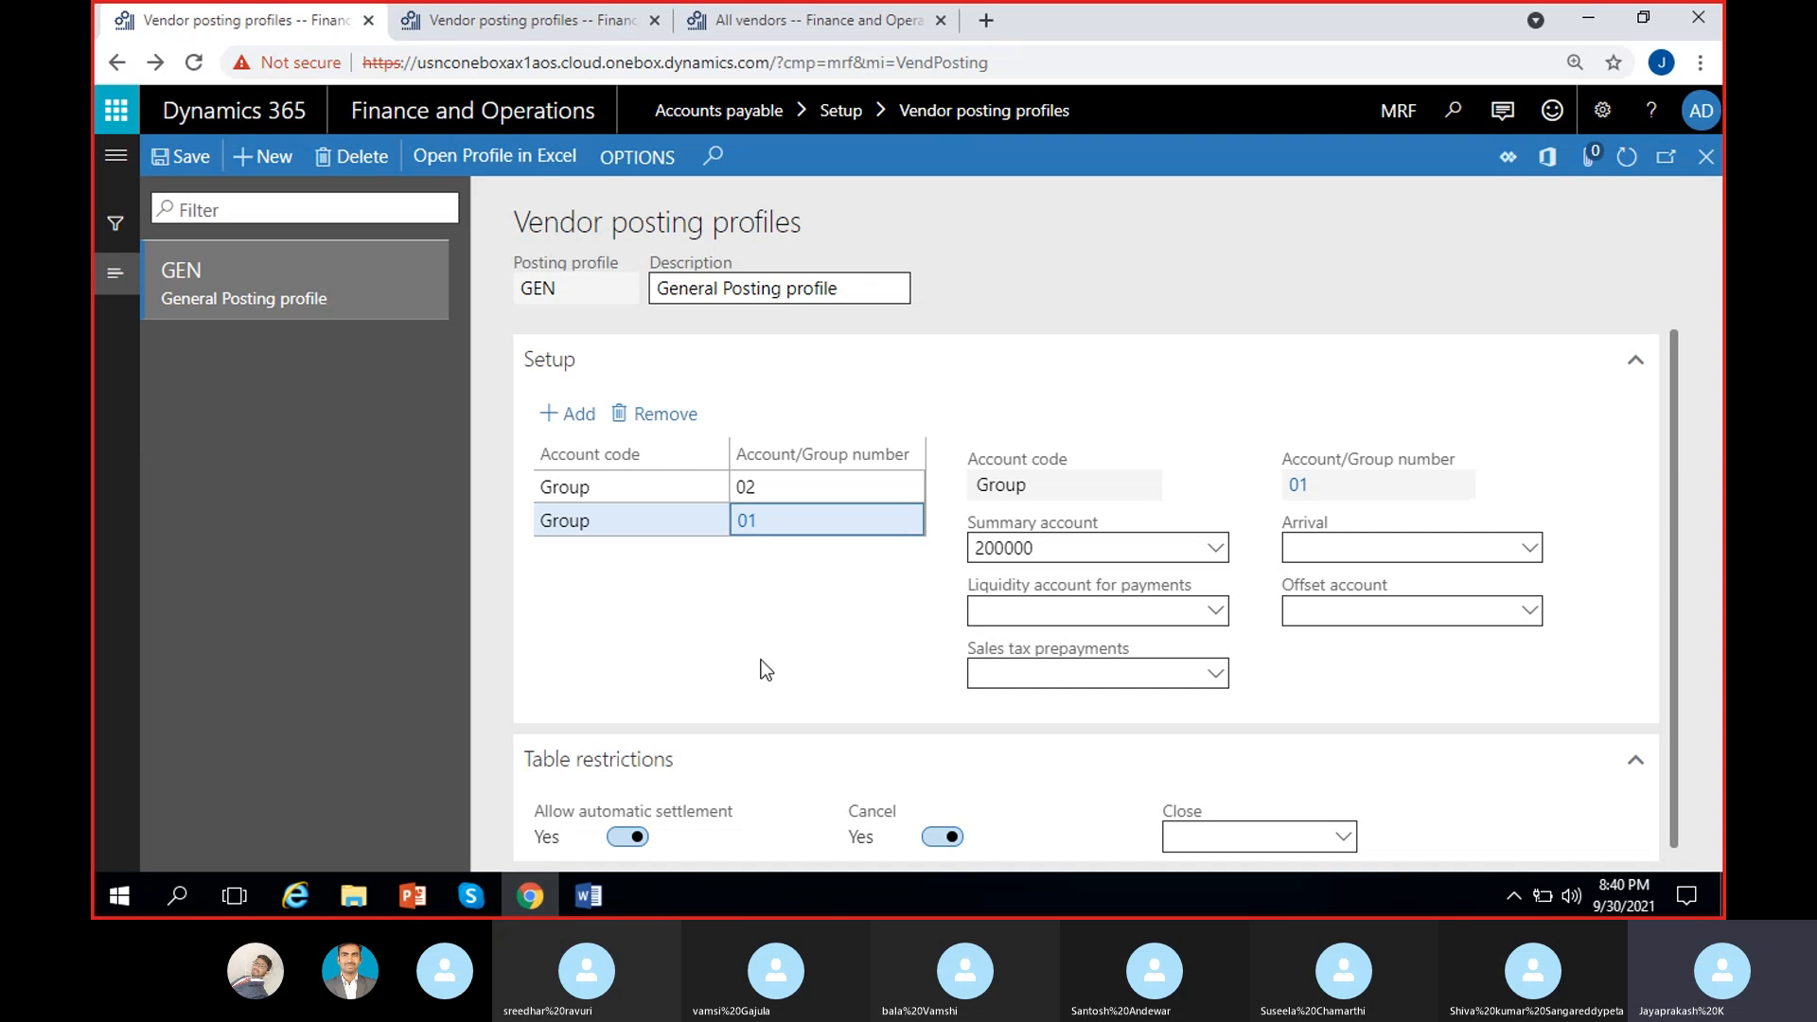
Step: Add a third GEN line with account code All and summary account 200001
left_click(575, 413)
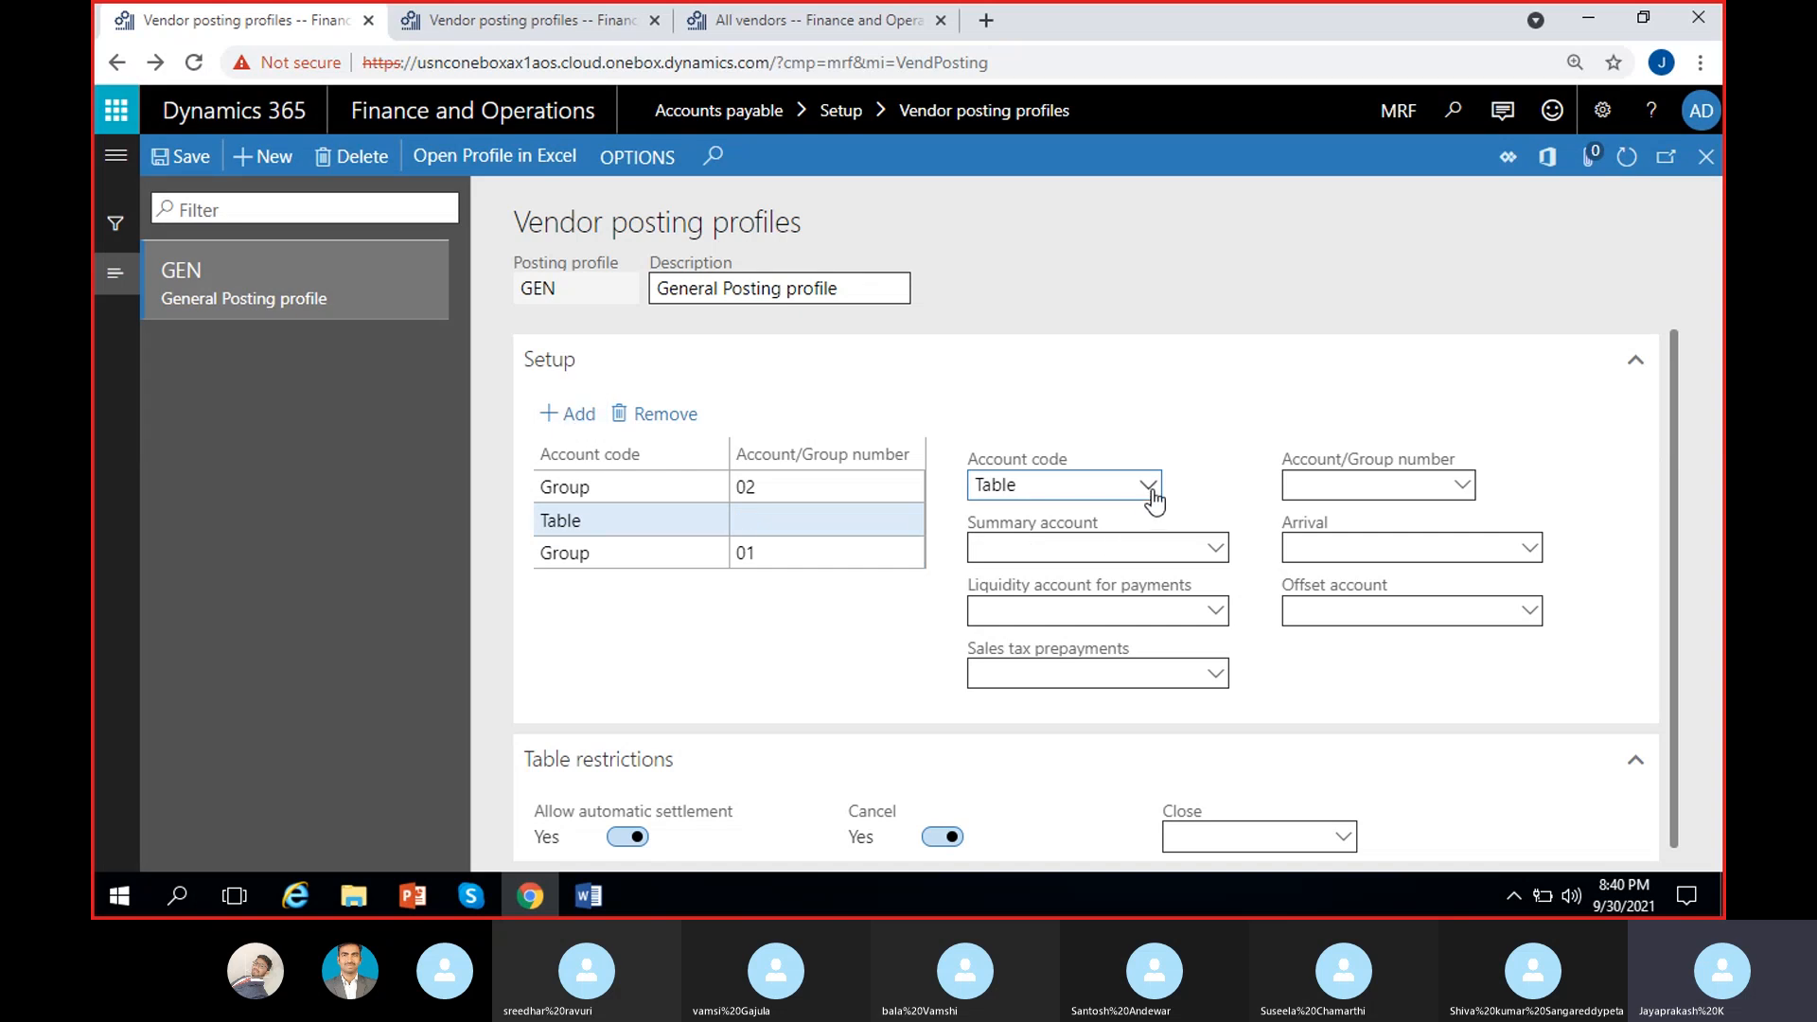
left_click(1148, 487)
left_click(1034, 579)
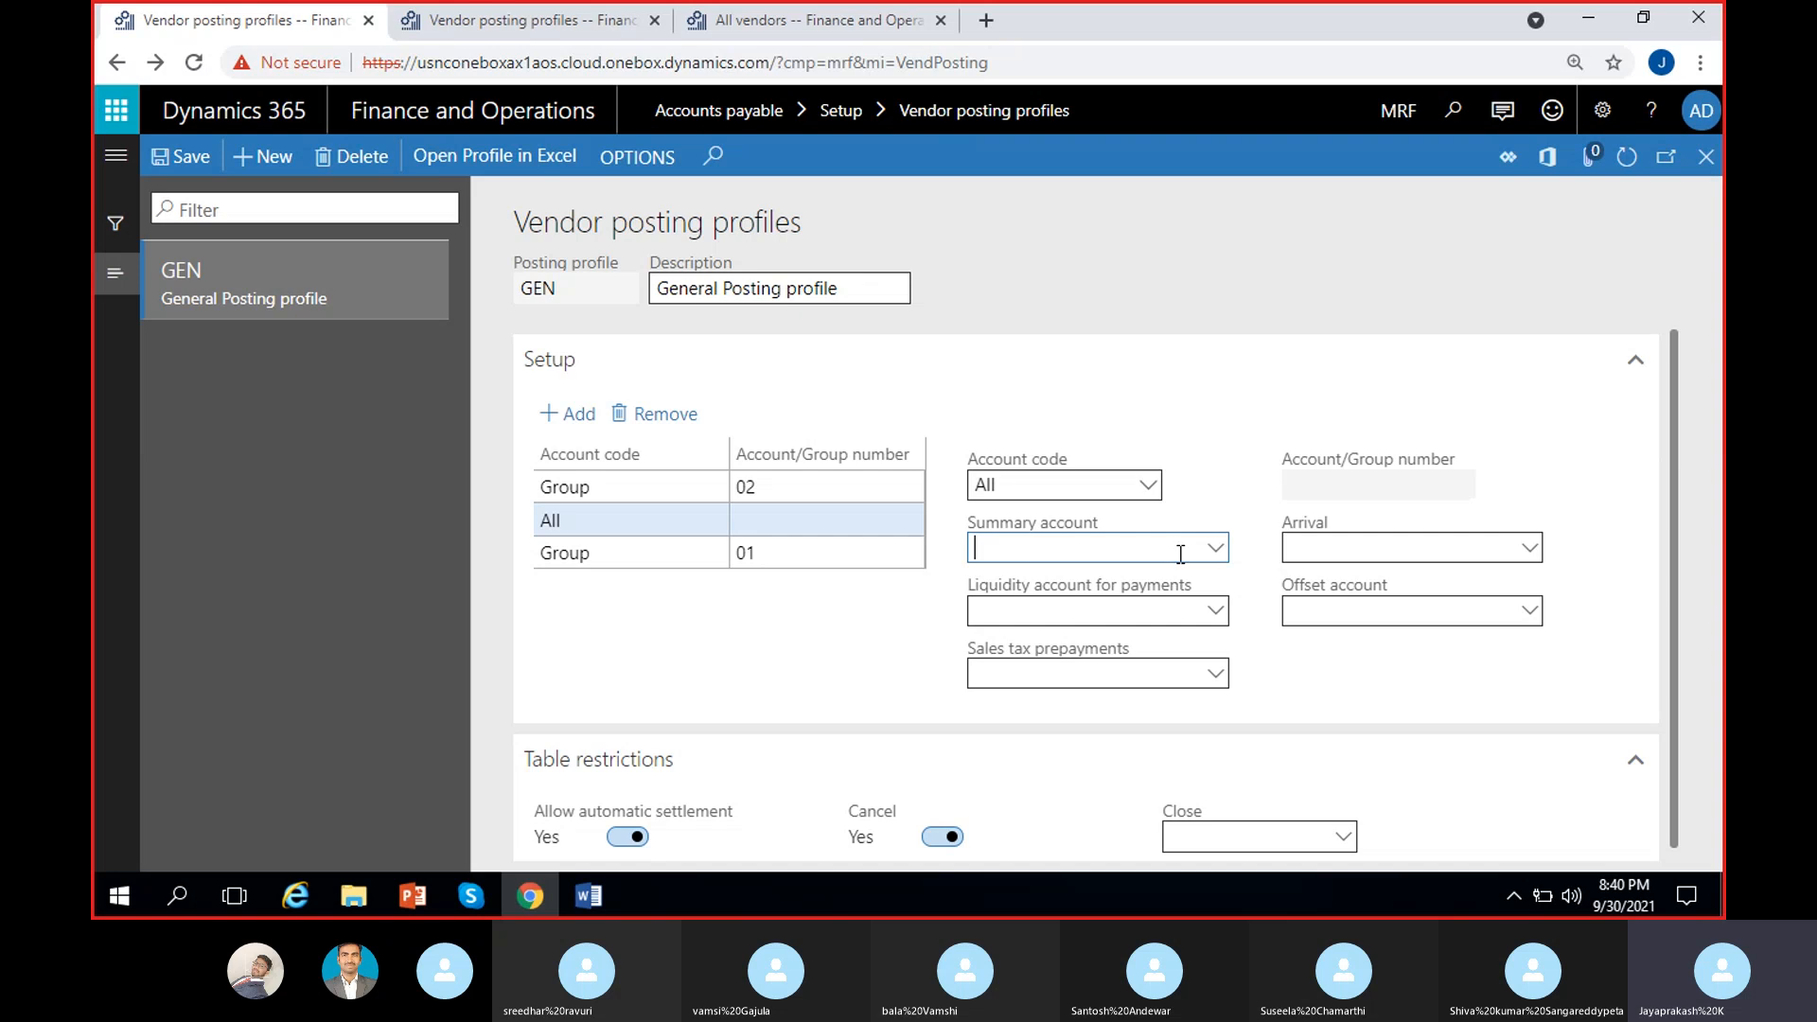
left_click(1212, 549)
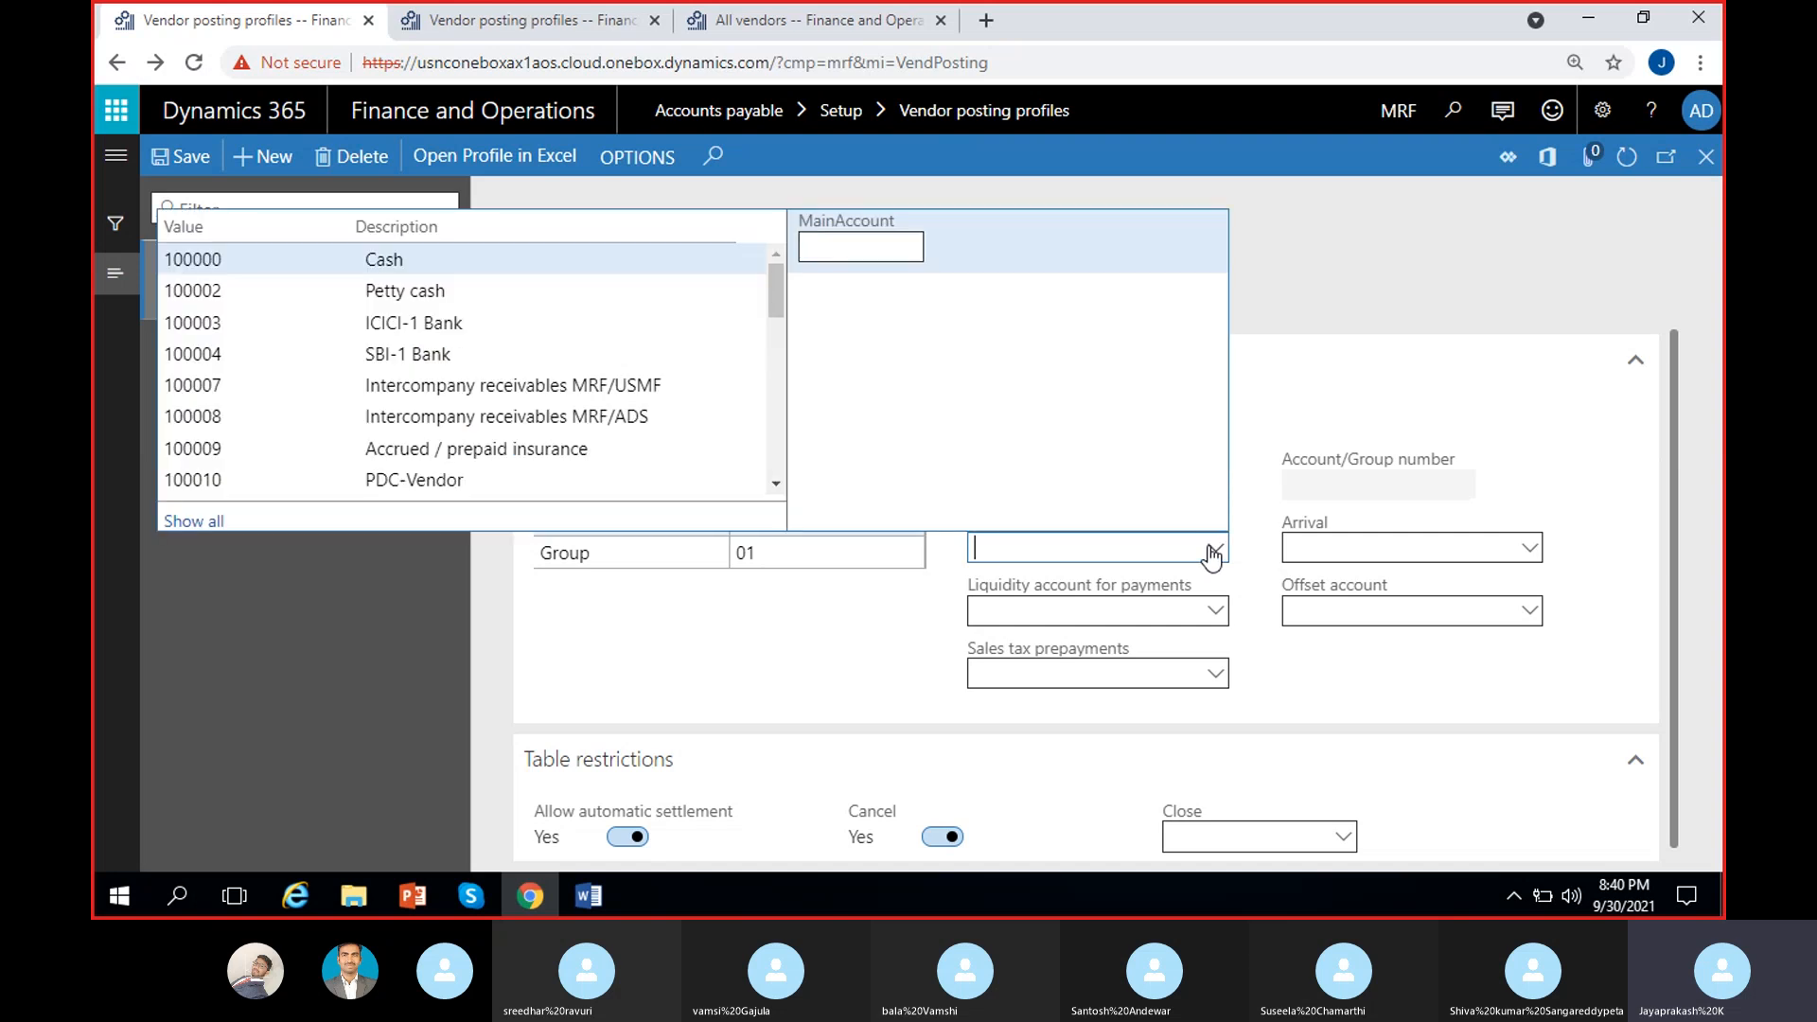
type("2")
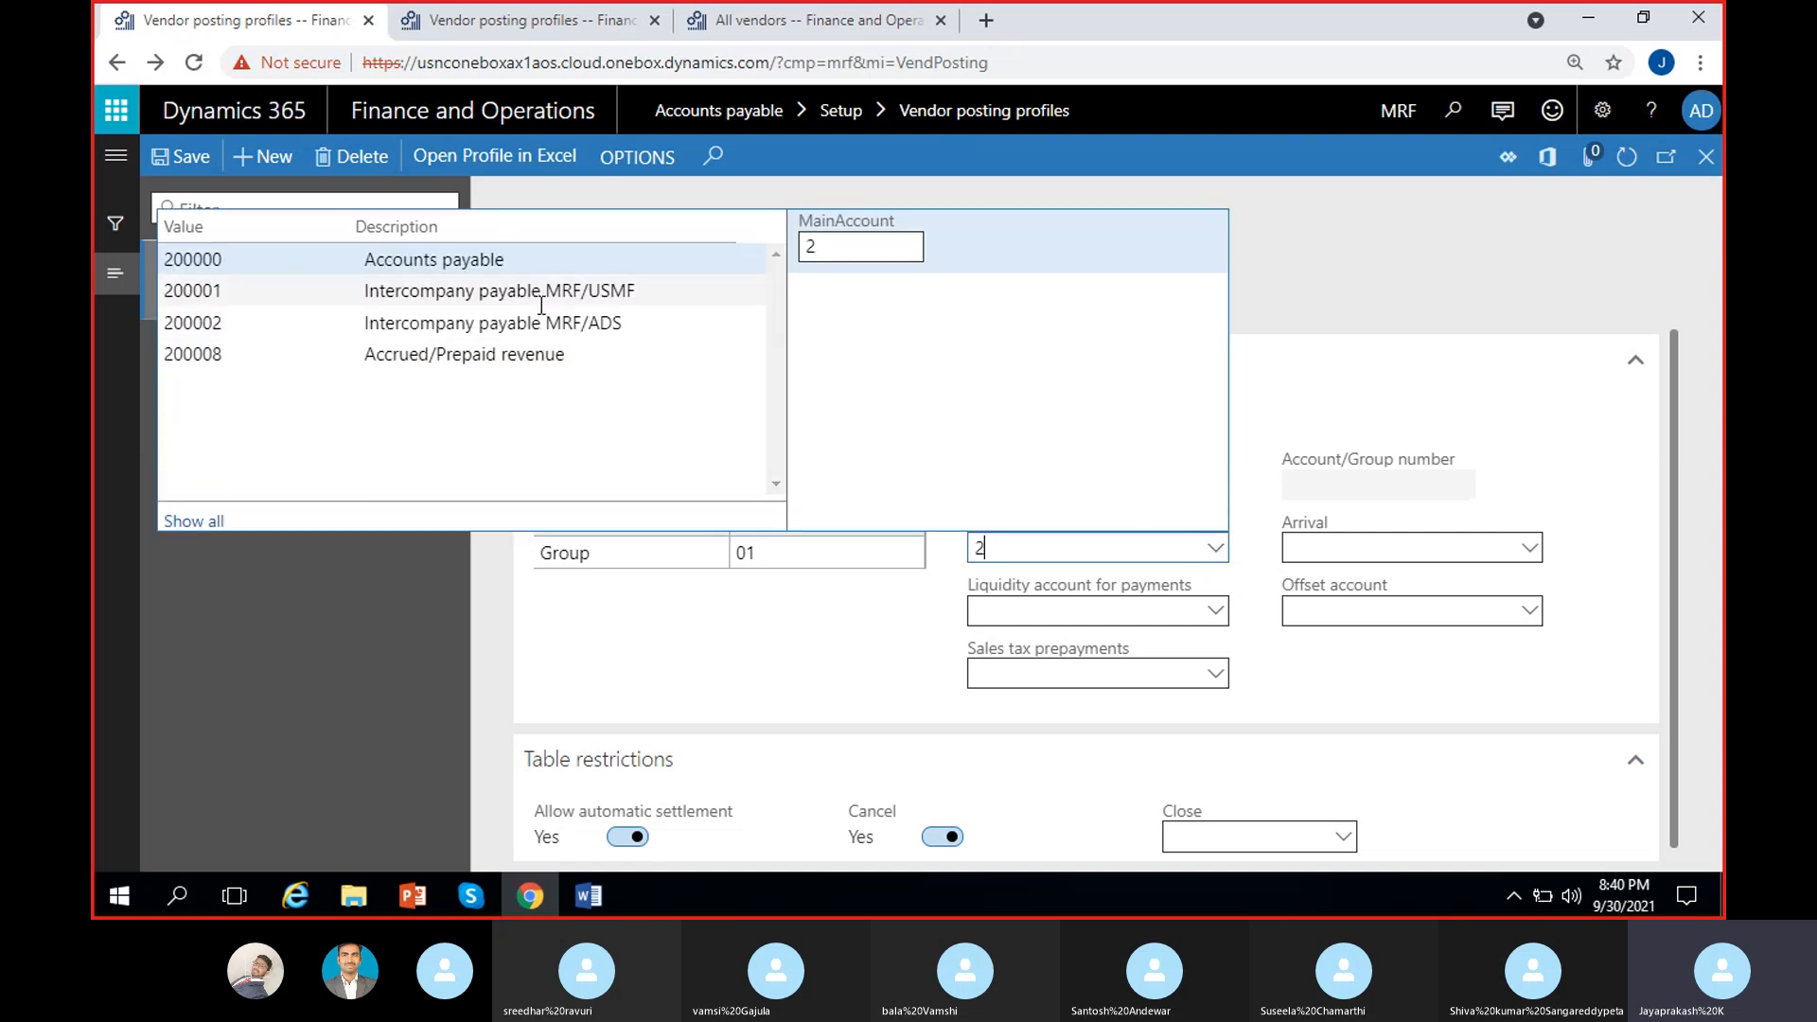
left_click(729, 293)
left_click(1186, 490)
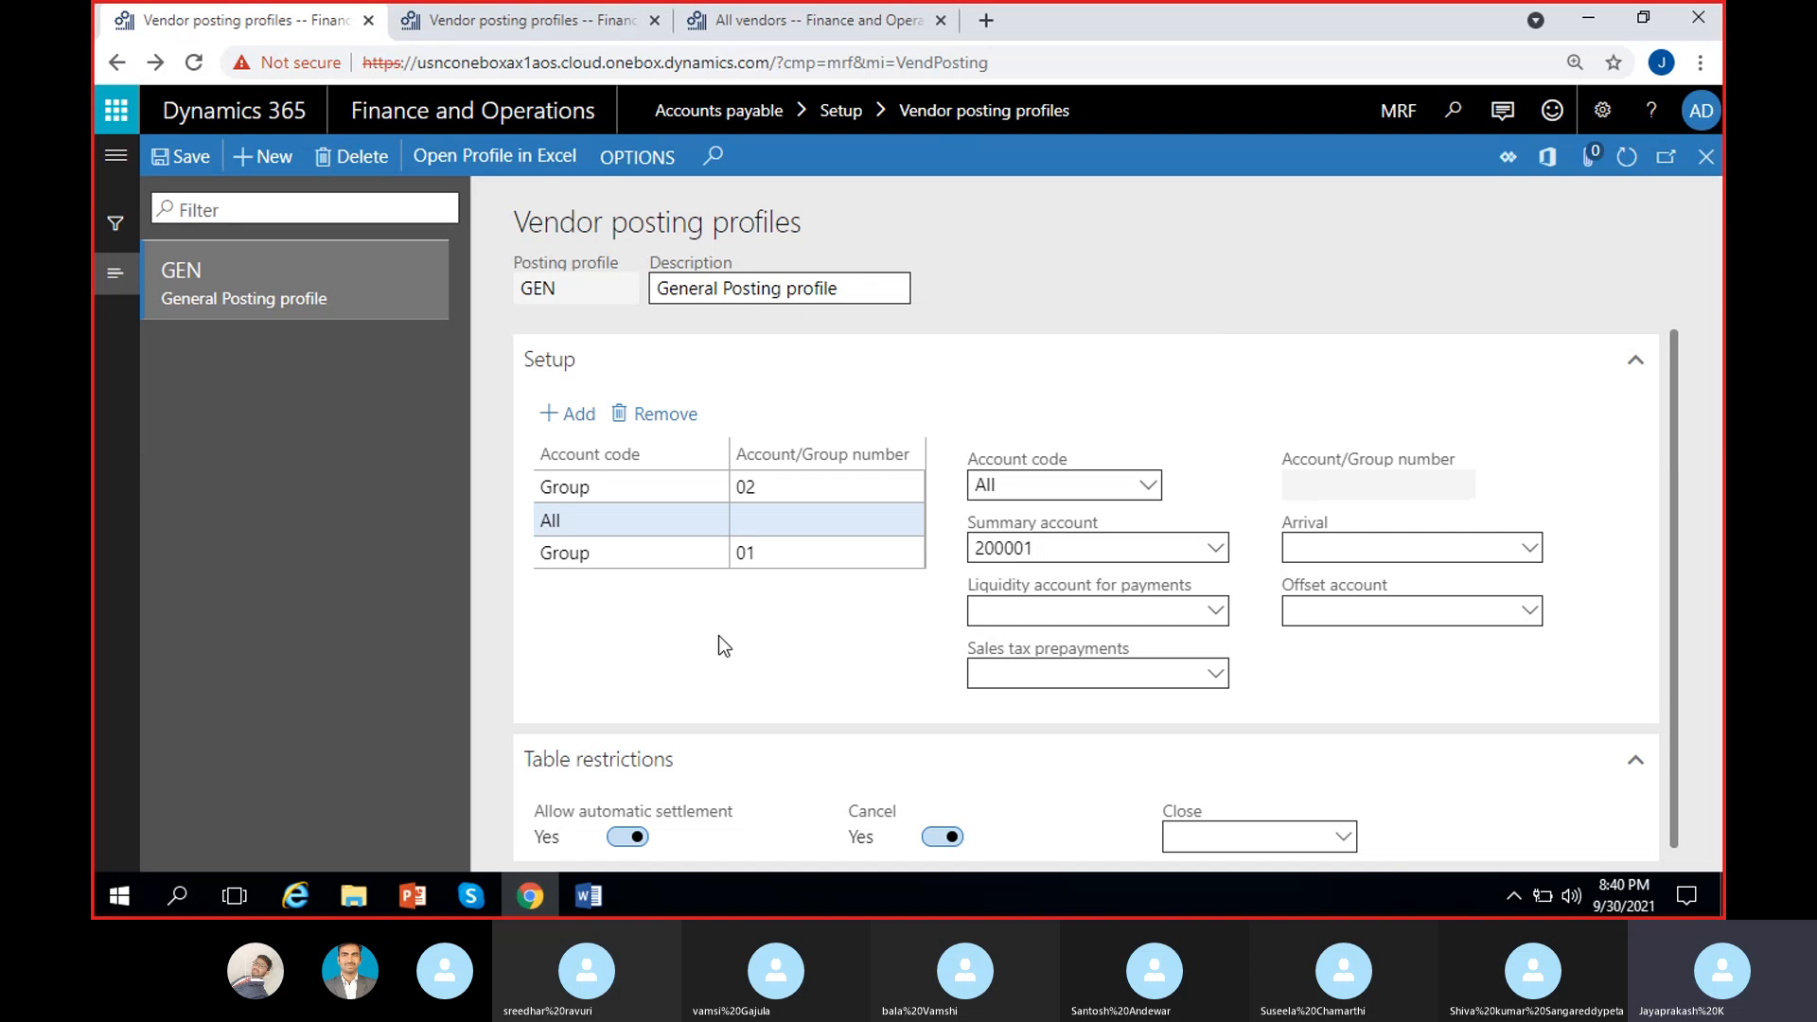
left_click(780, 519)
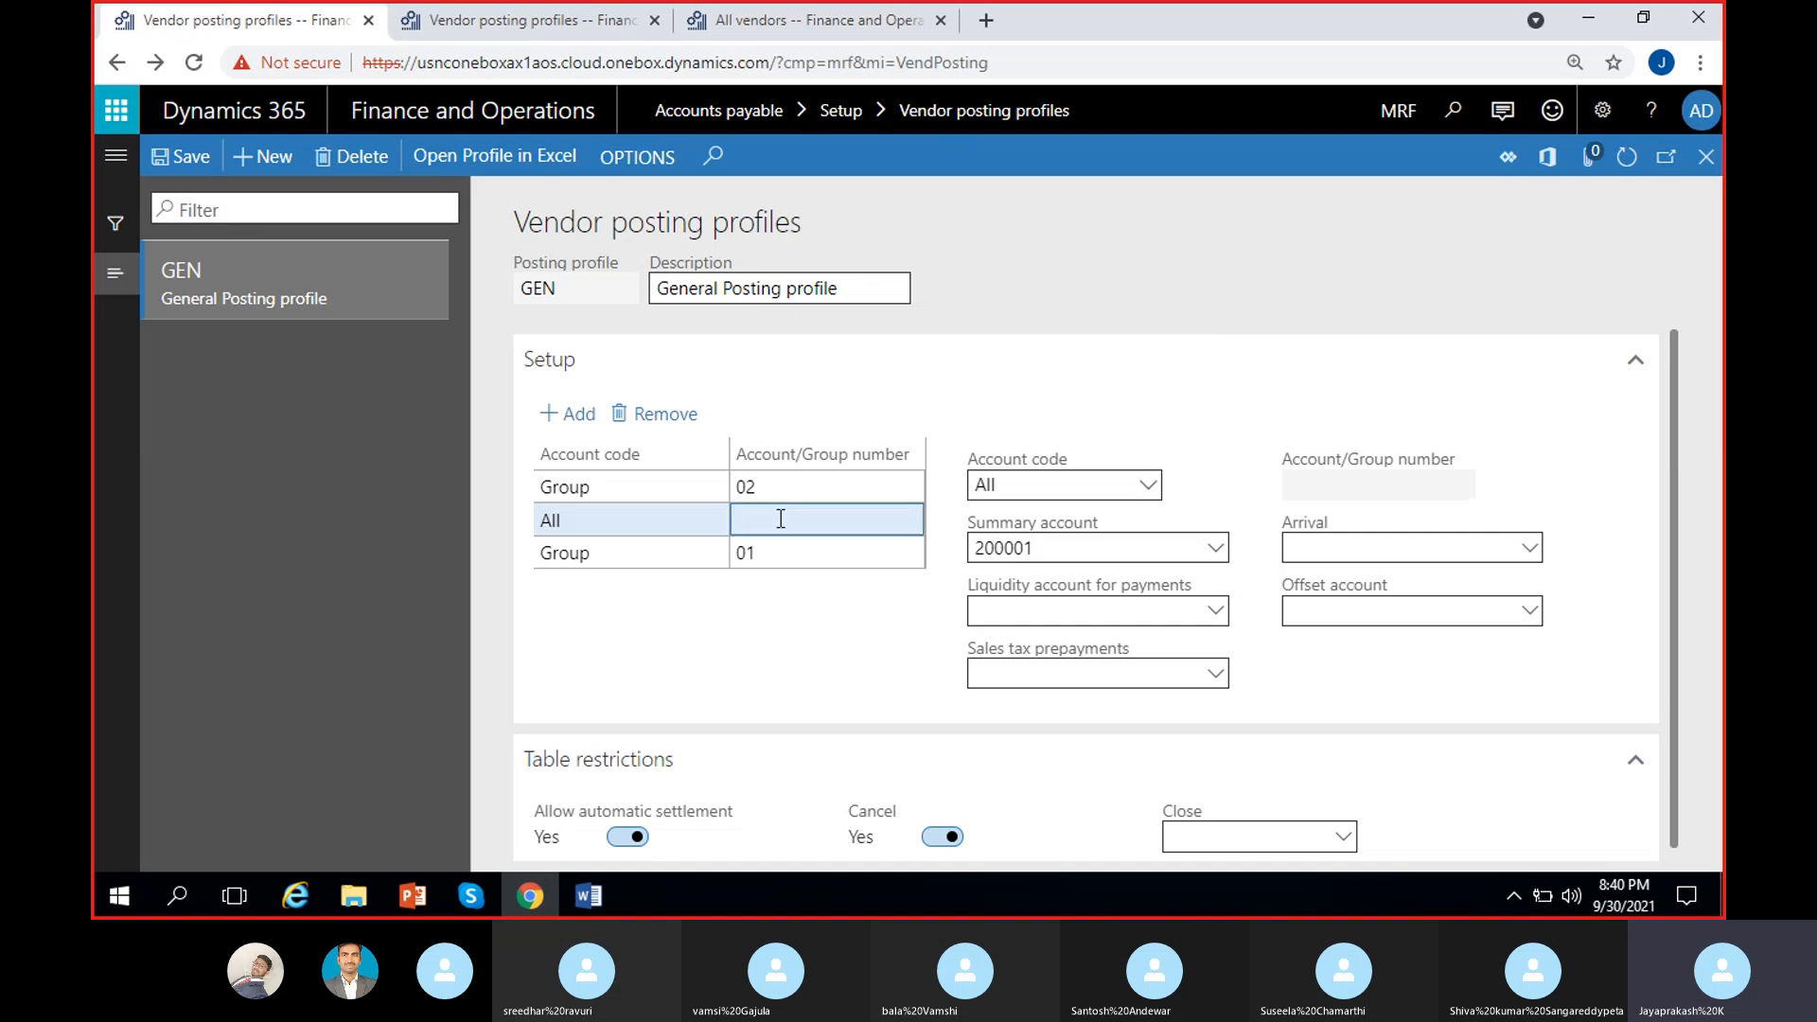
left_click(606, 523)
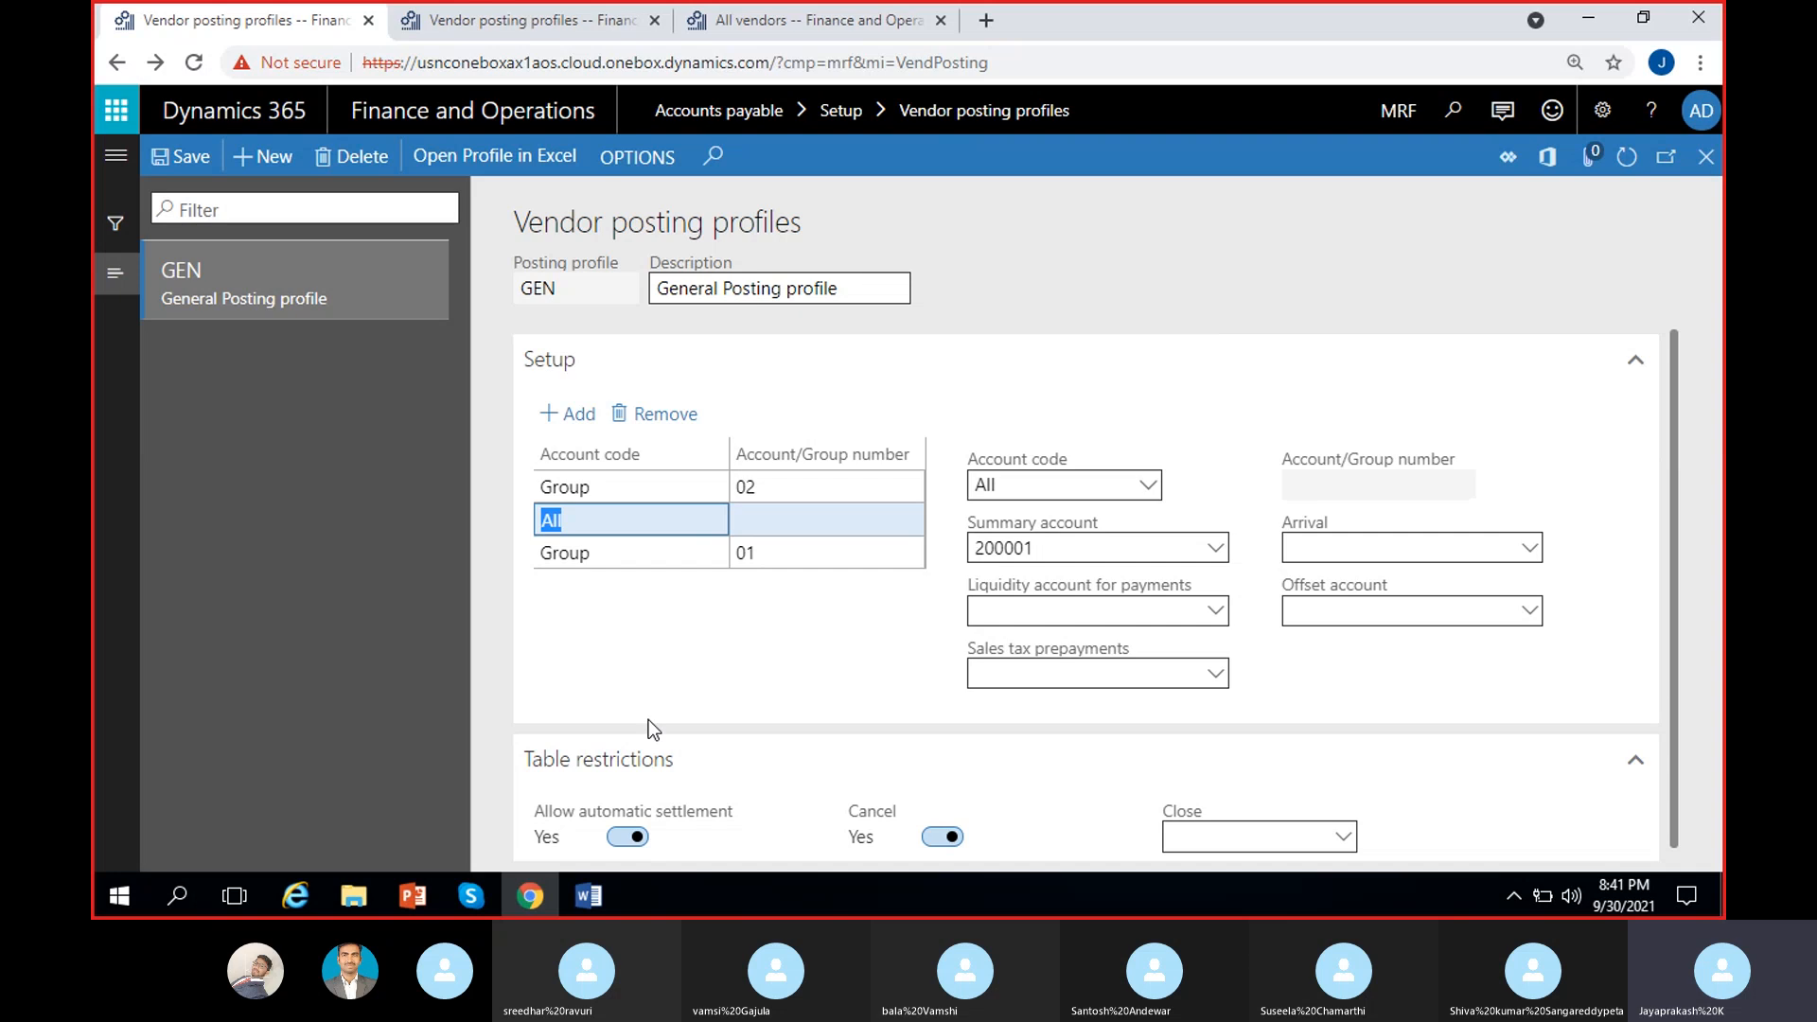
left_click(825, 544)
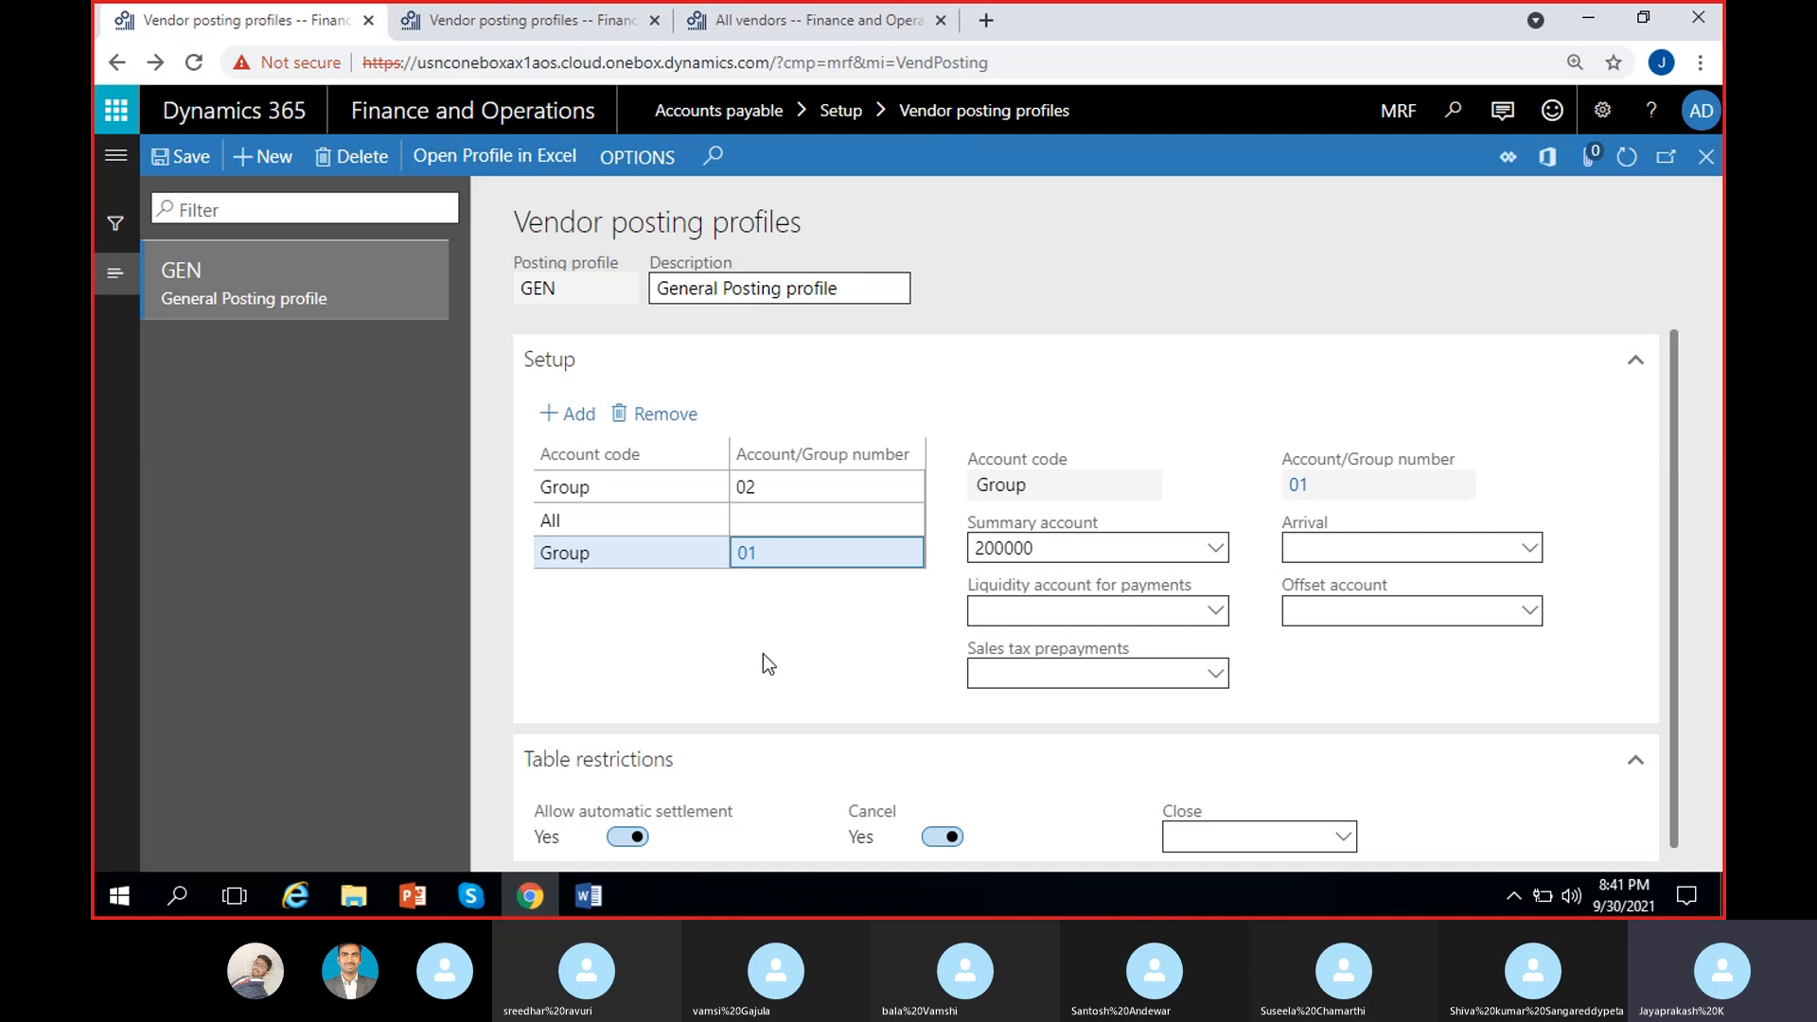
Step: Remove the Group 02, Group 01 and All rows from GEN's setup, confirming each deletion
left_click(803, 490)
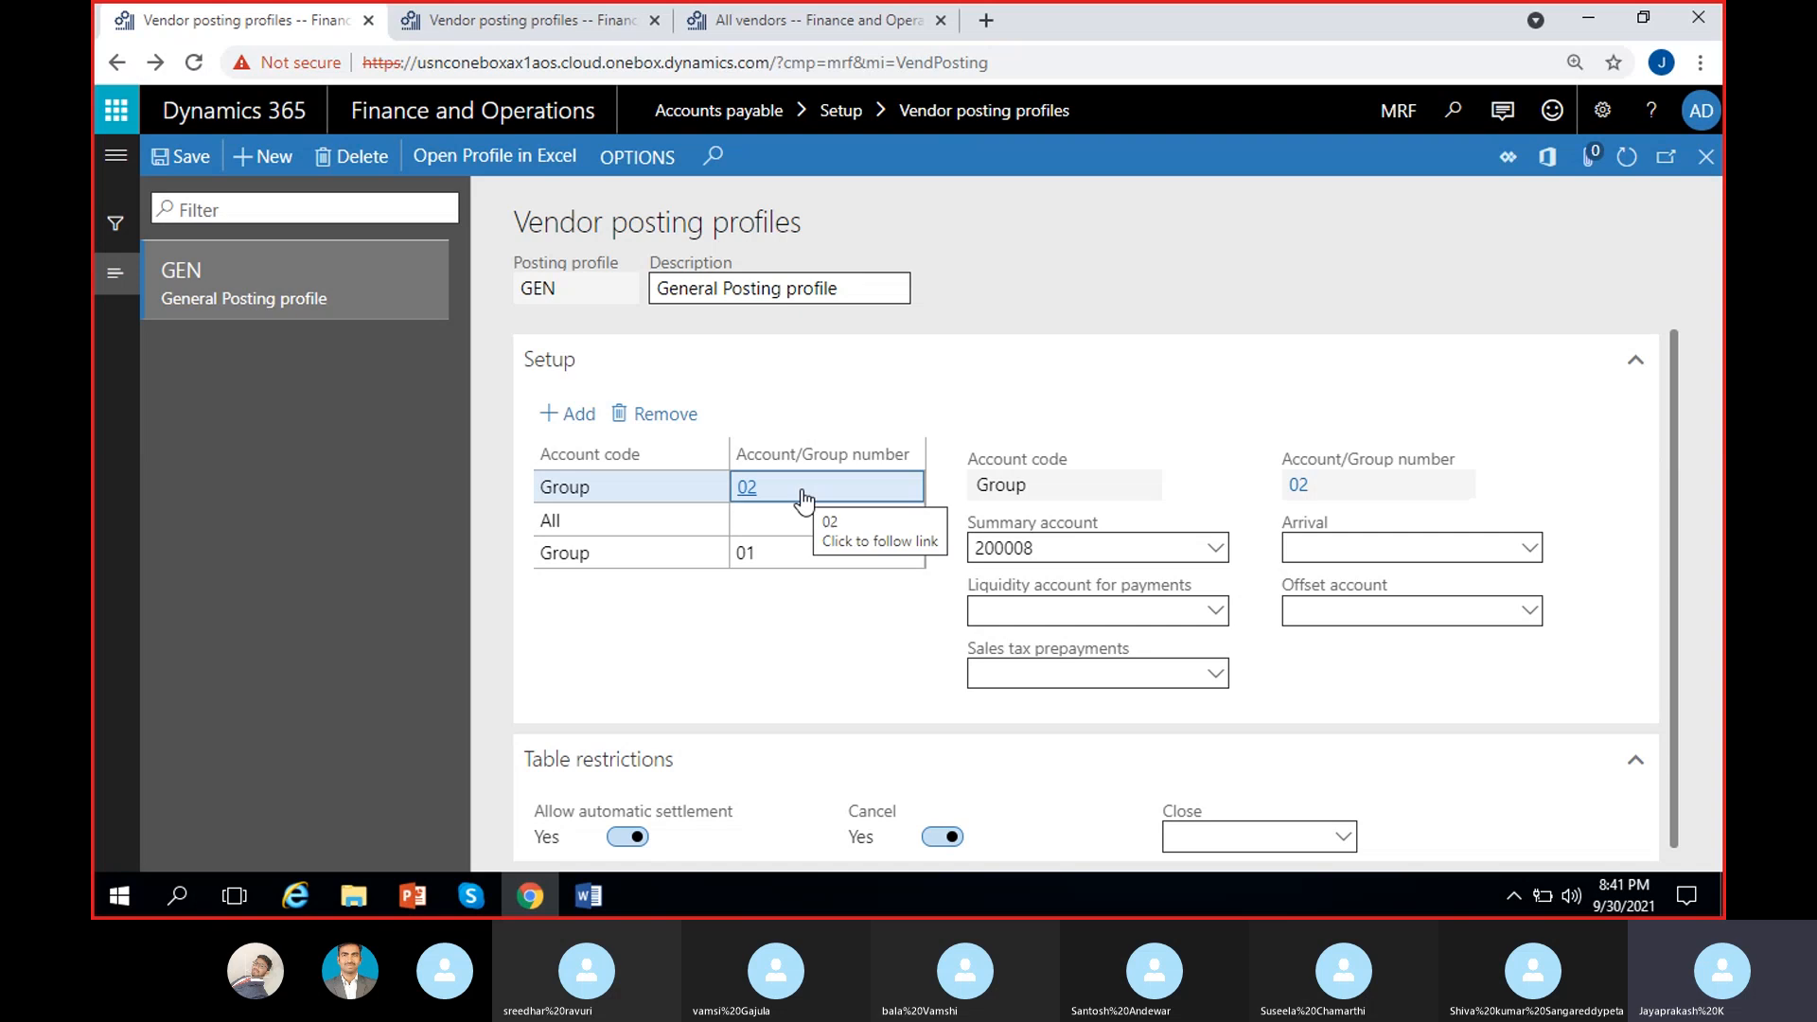
left_click(658, 420)
left_click(1120, 549)
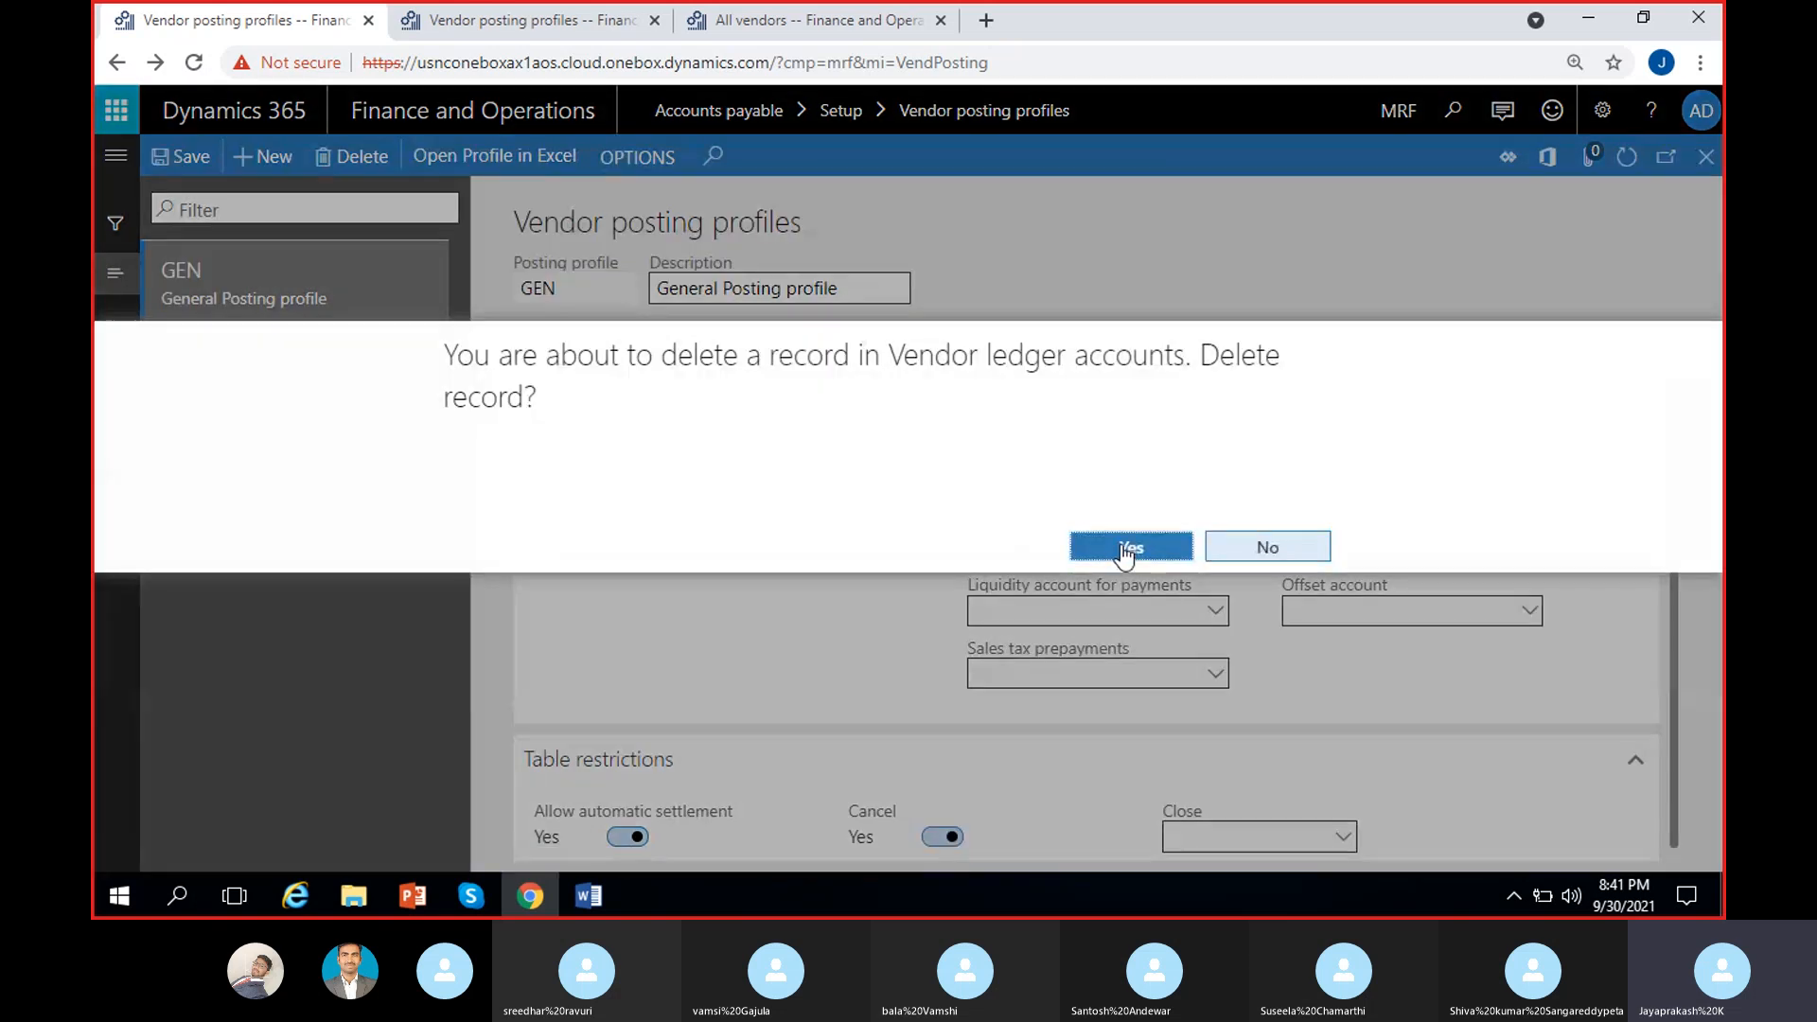
left_click(676, 426)
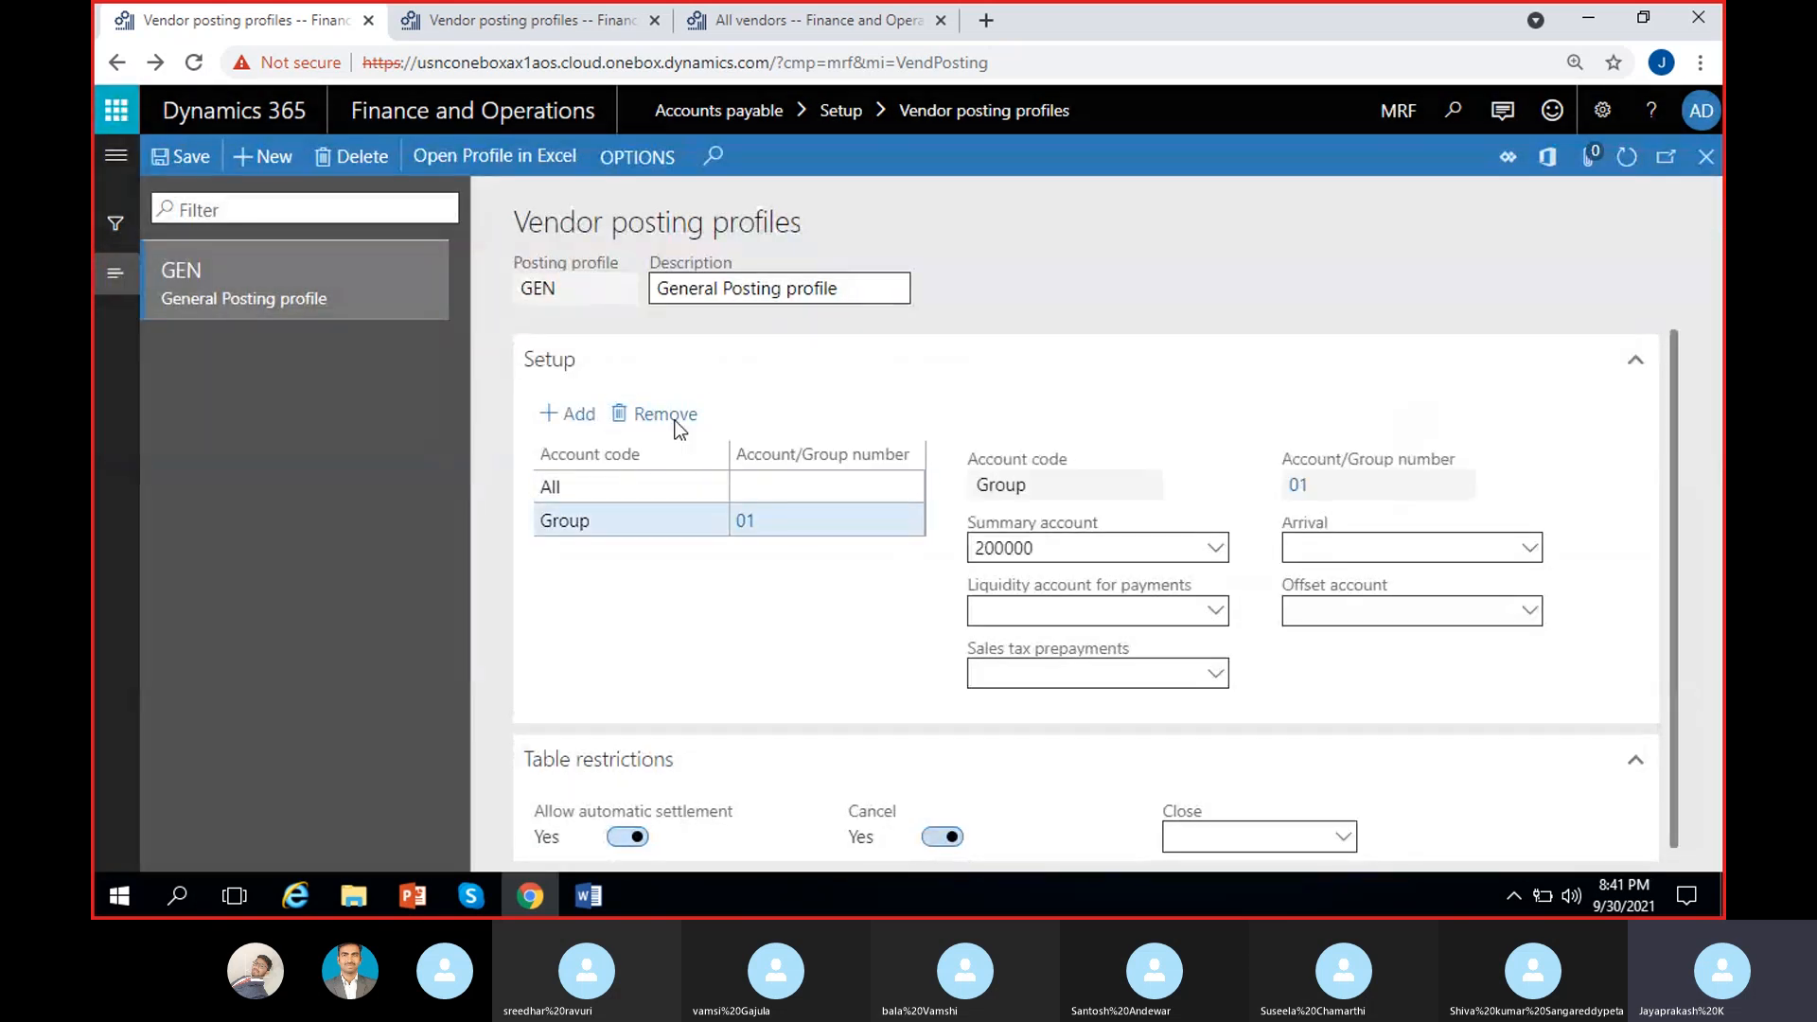
left_click(1122, 547)
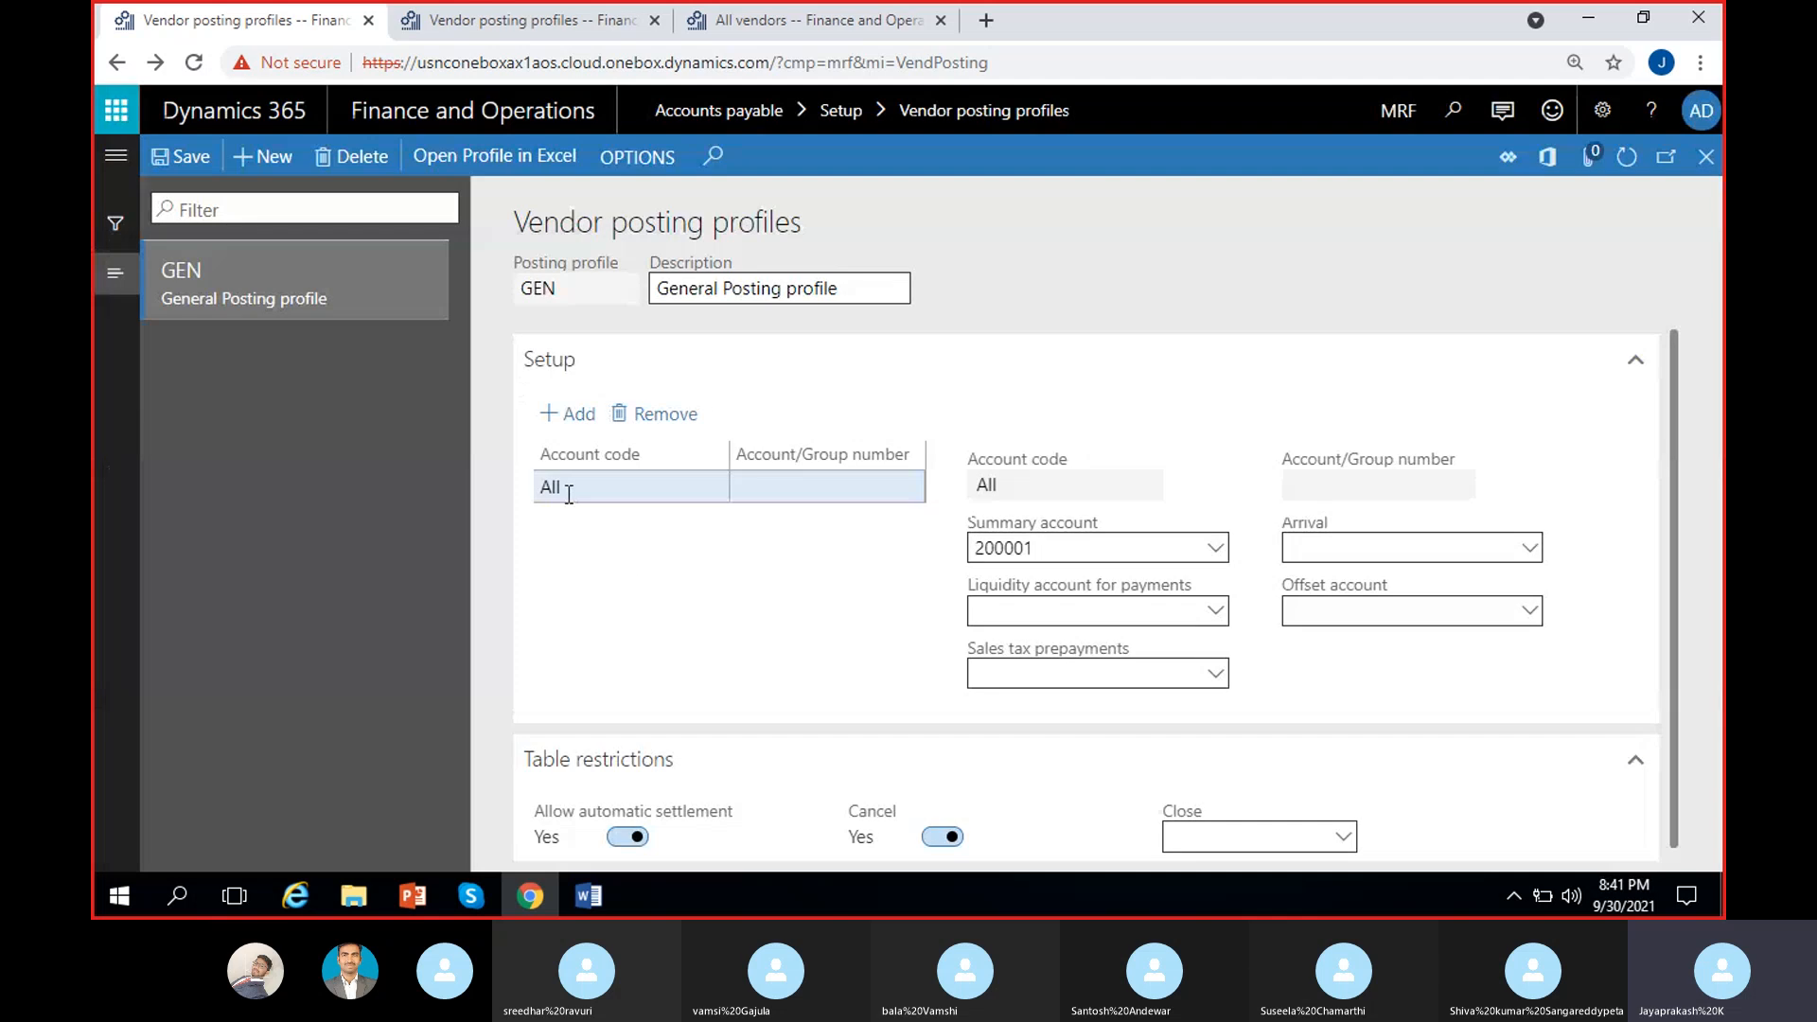
left_click(633, 496)
left_click(683, 421)
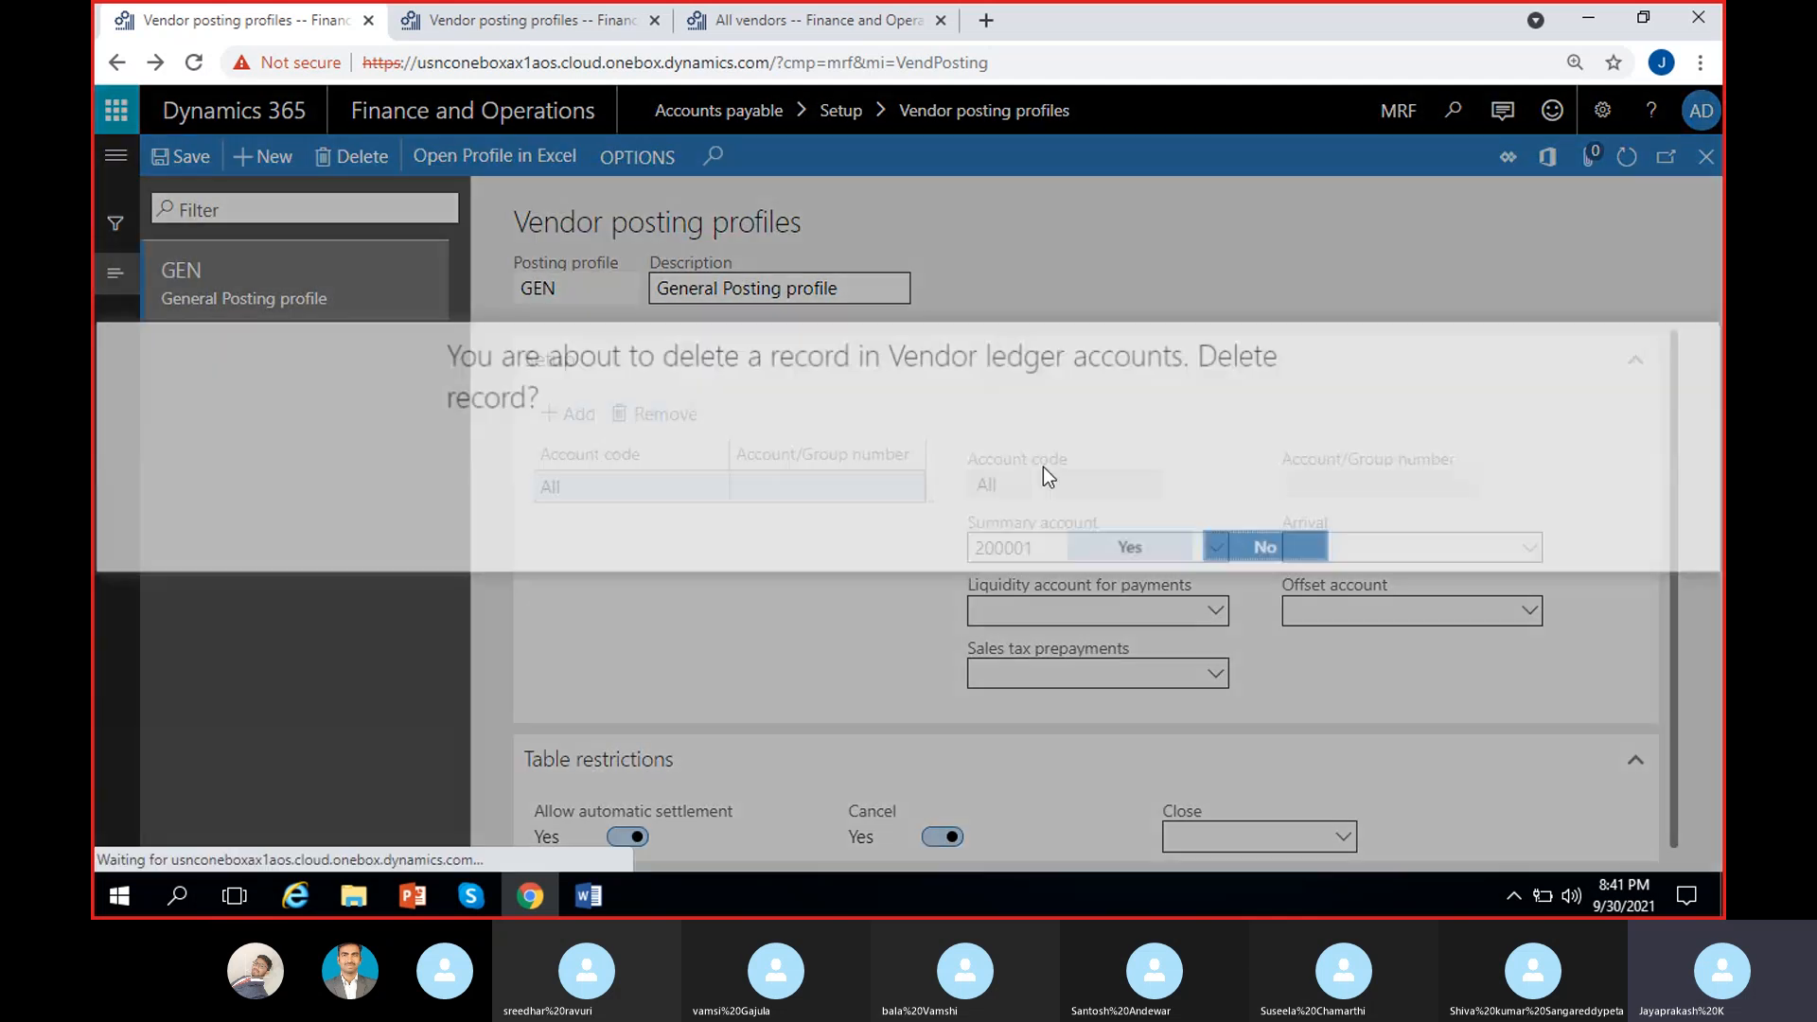
left_click(1120, 549)
Step: Add a new GEN setup line with account code All
left_click(577, 418)
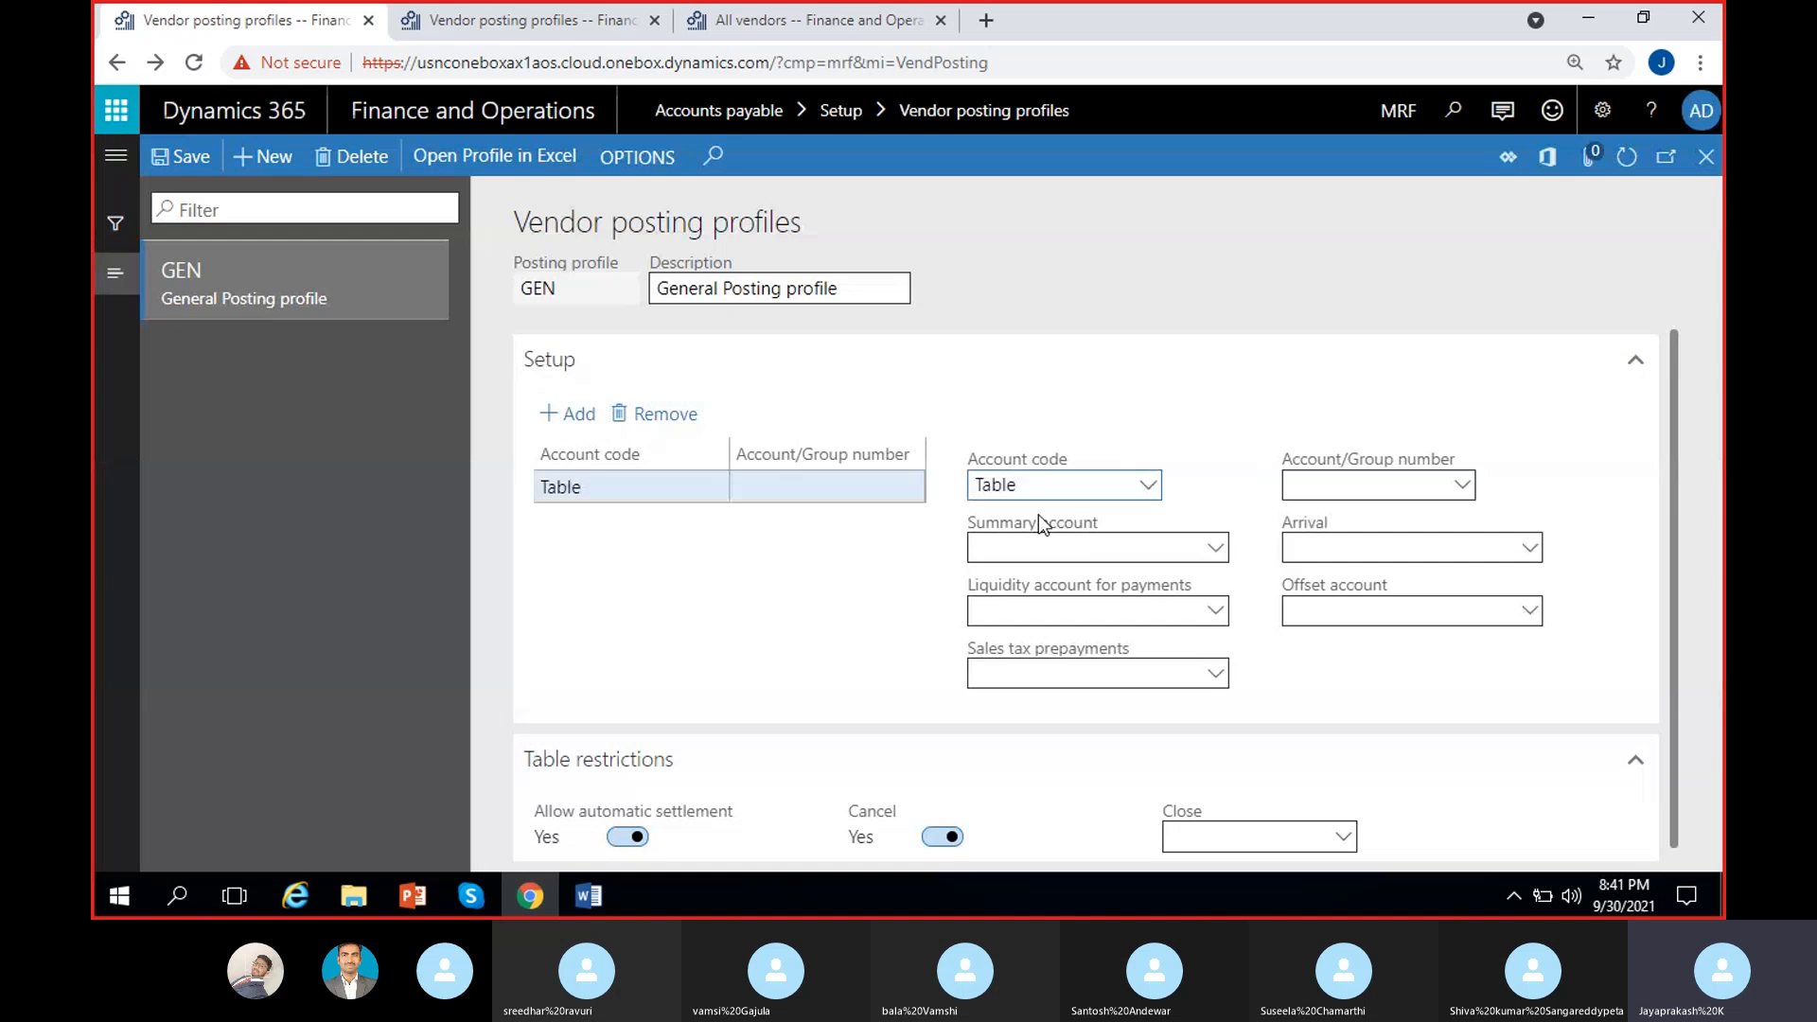
left_click(1147, 487)
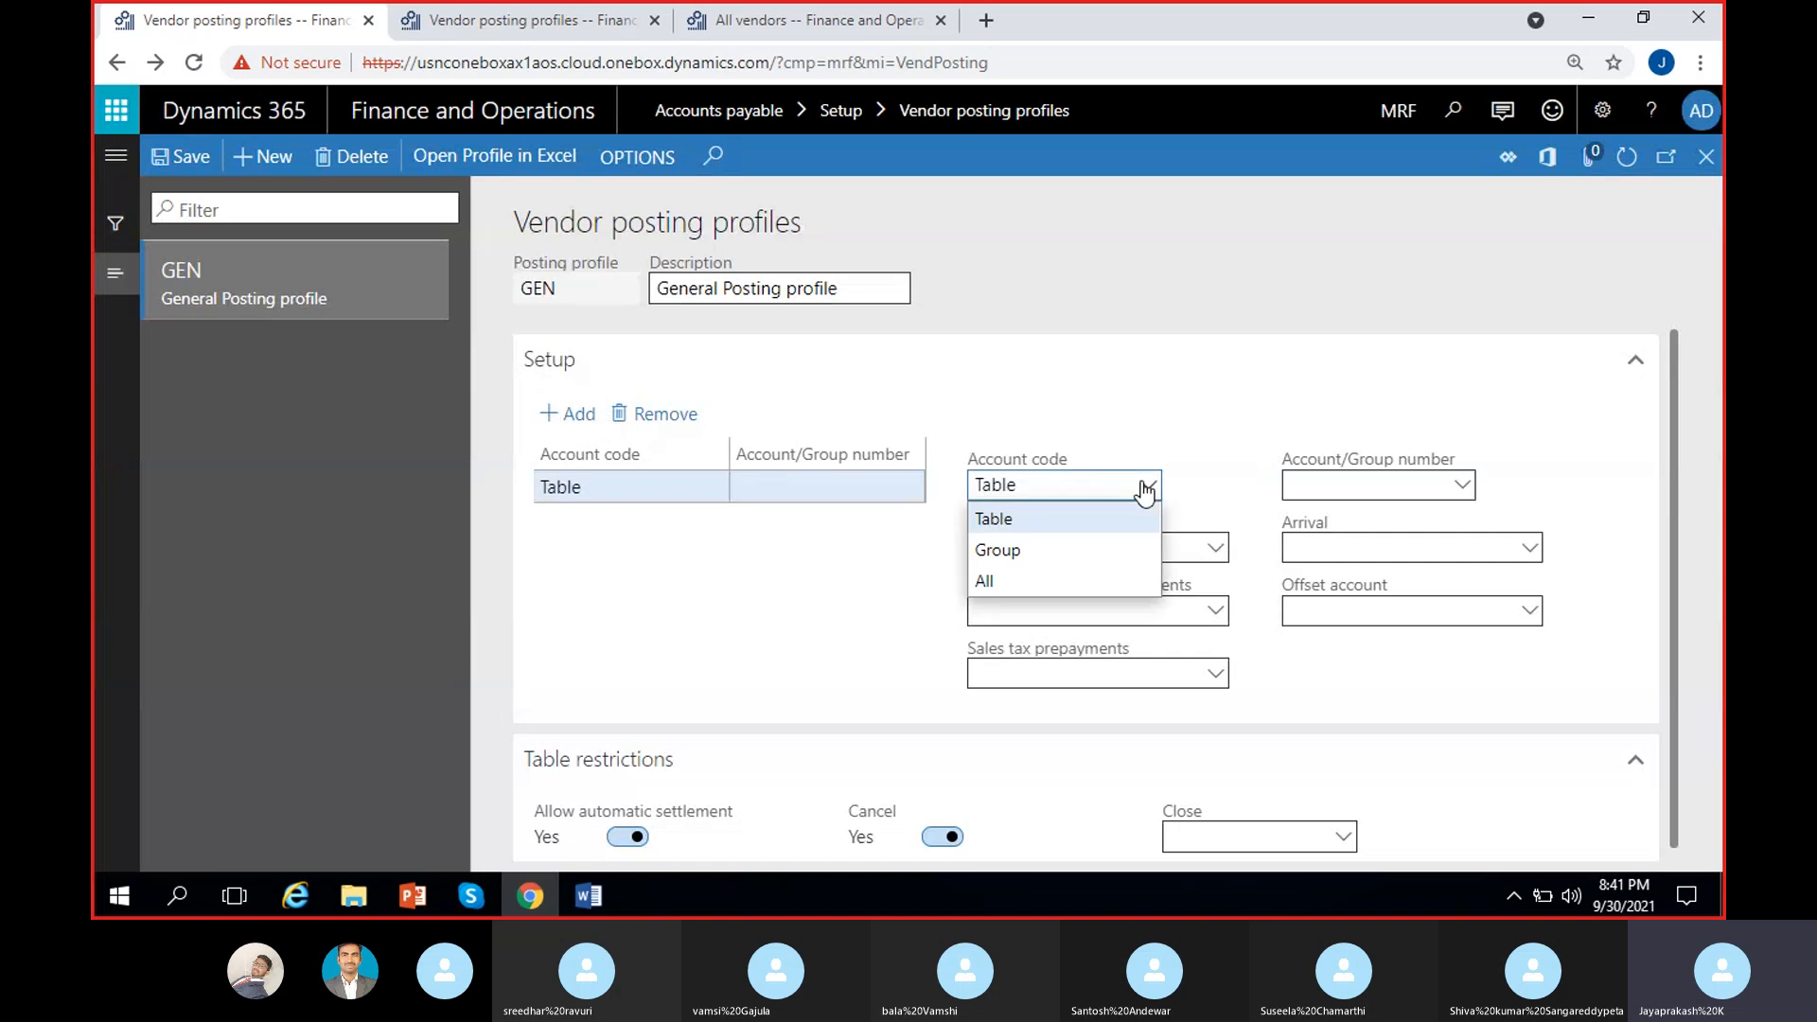
left_click(1014, 583)
left_click(1400, 484)
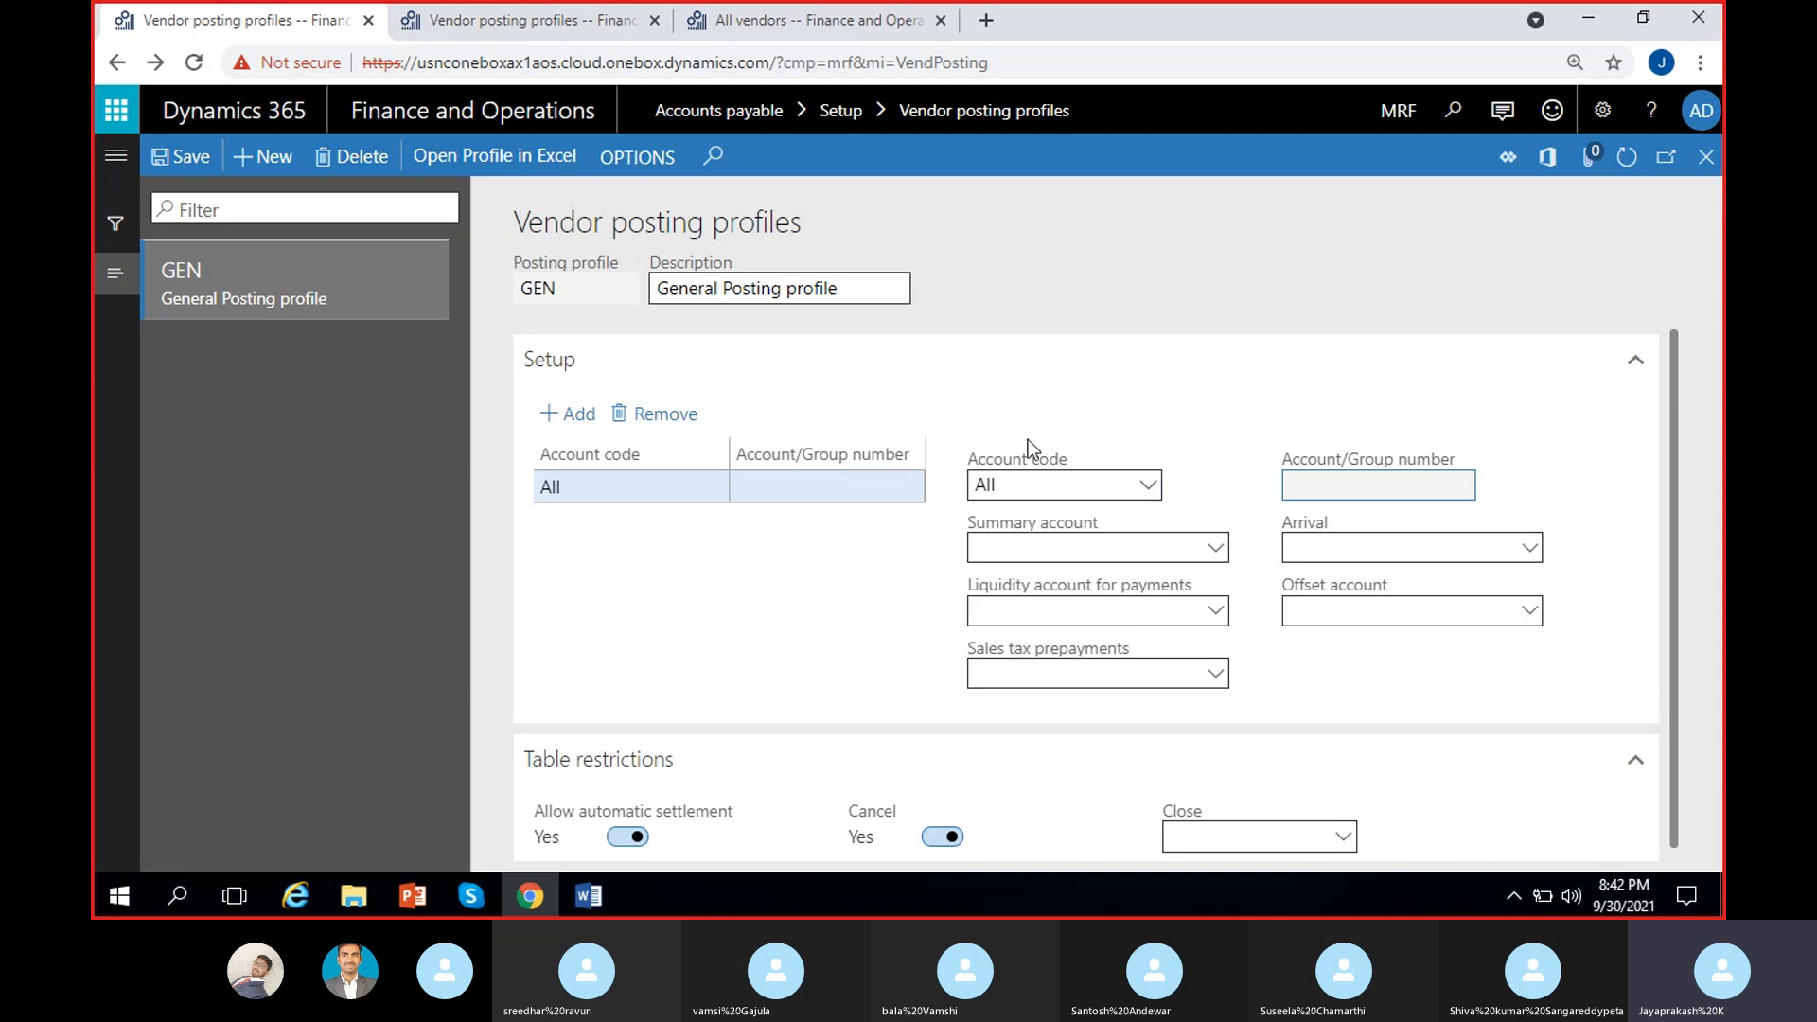
Step: Set the All line's summary account to 200000, correcting the mistaken 200001
left_click(1212, 550)
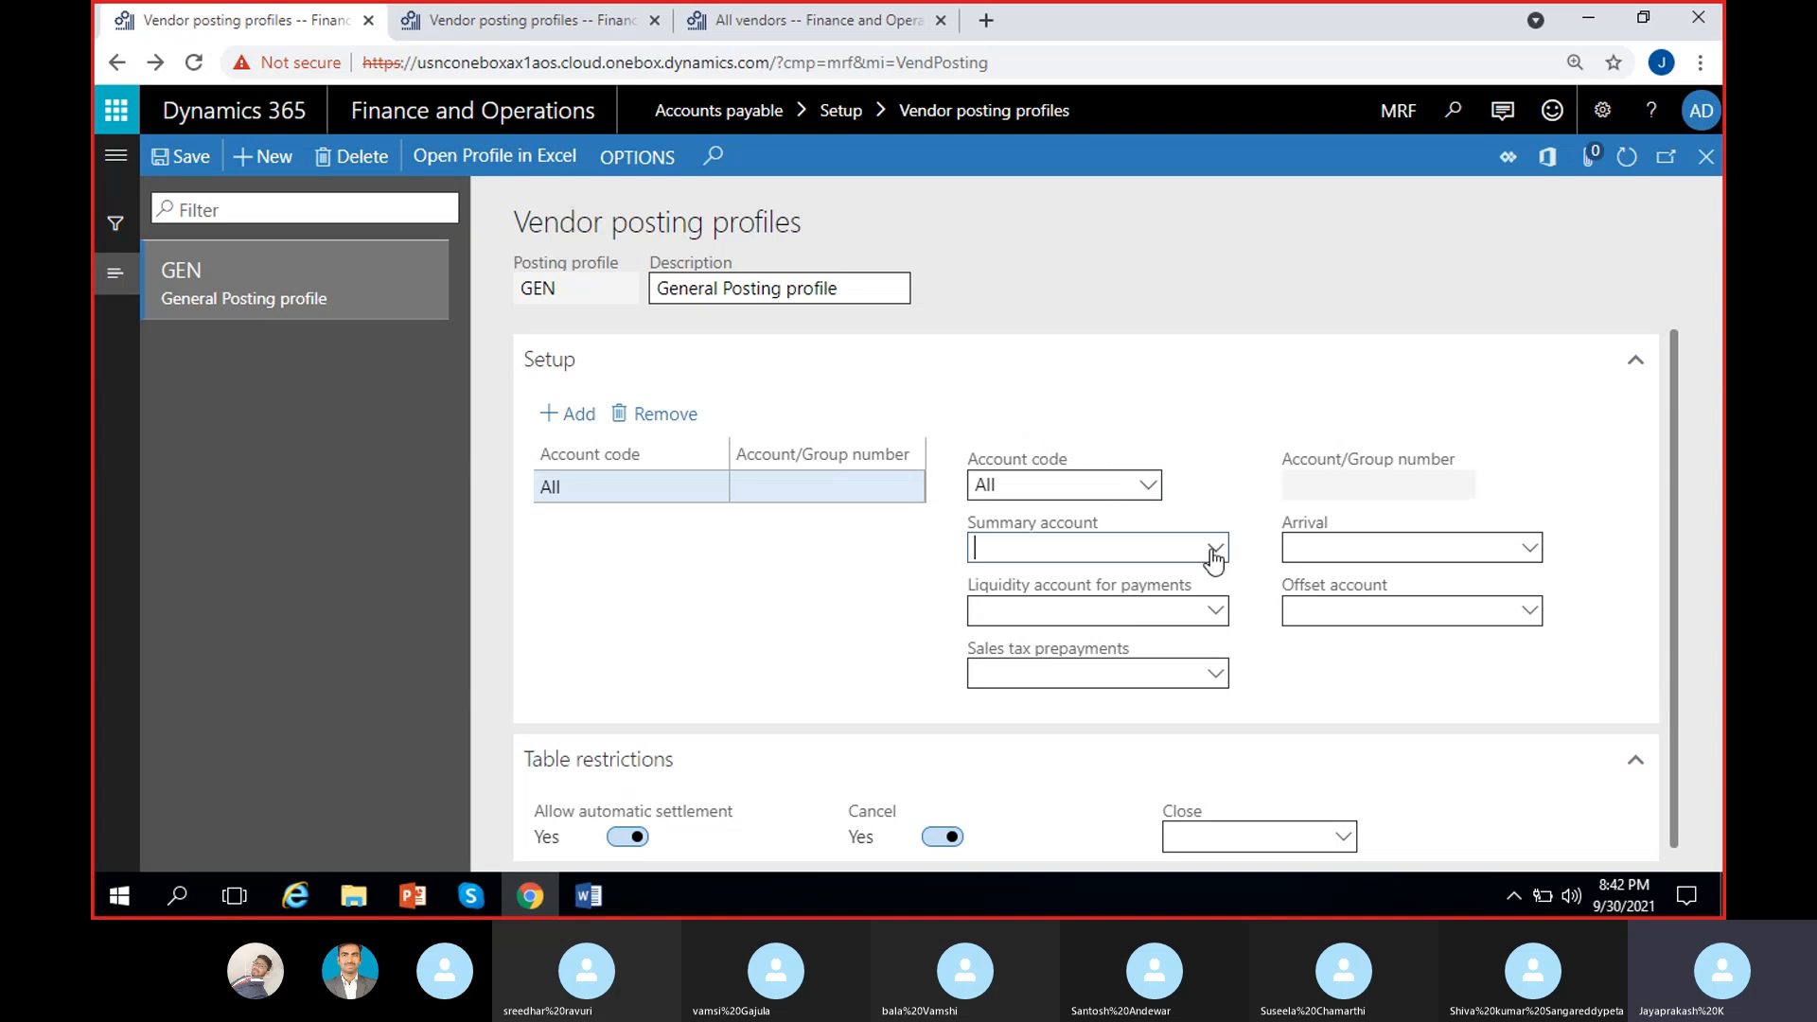
type("2000")
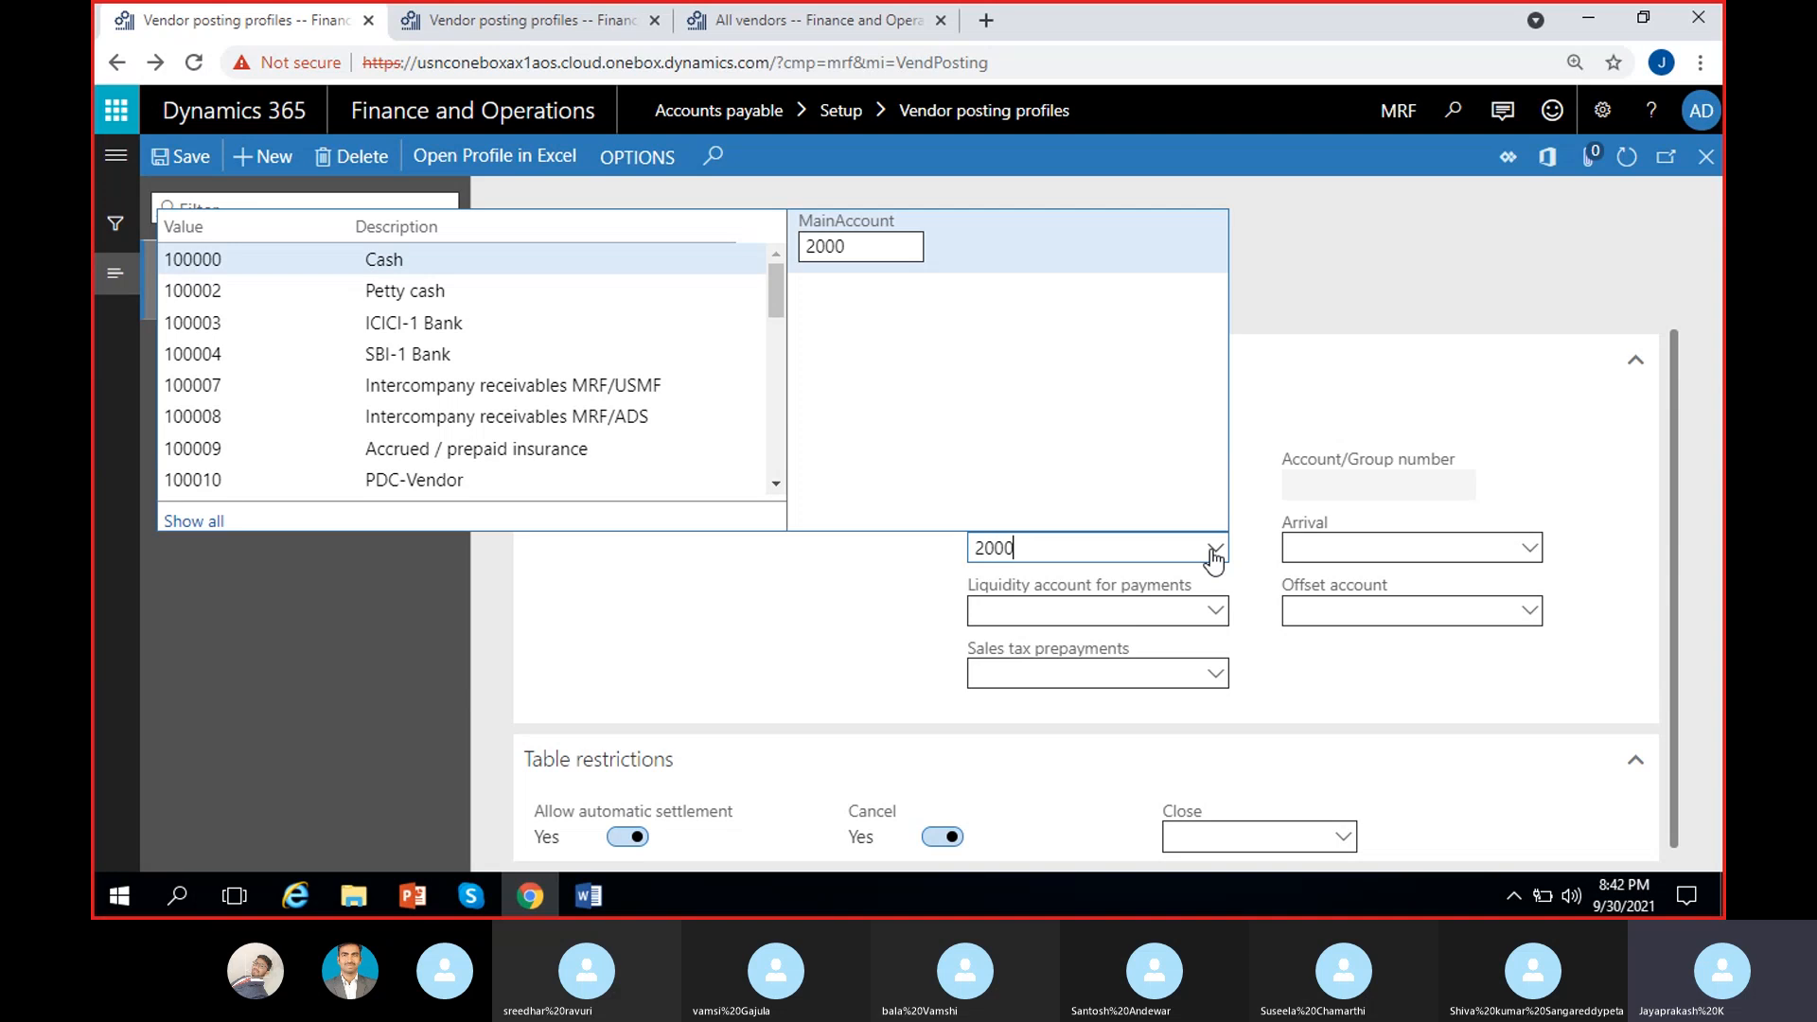
left_click(631, 301)
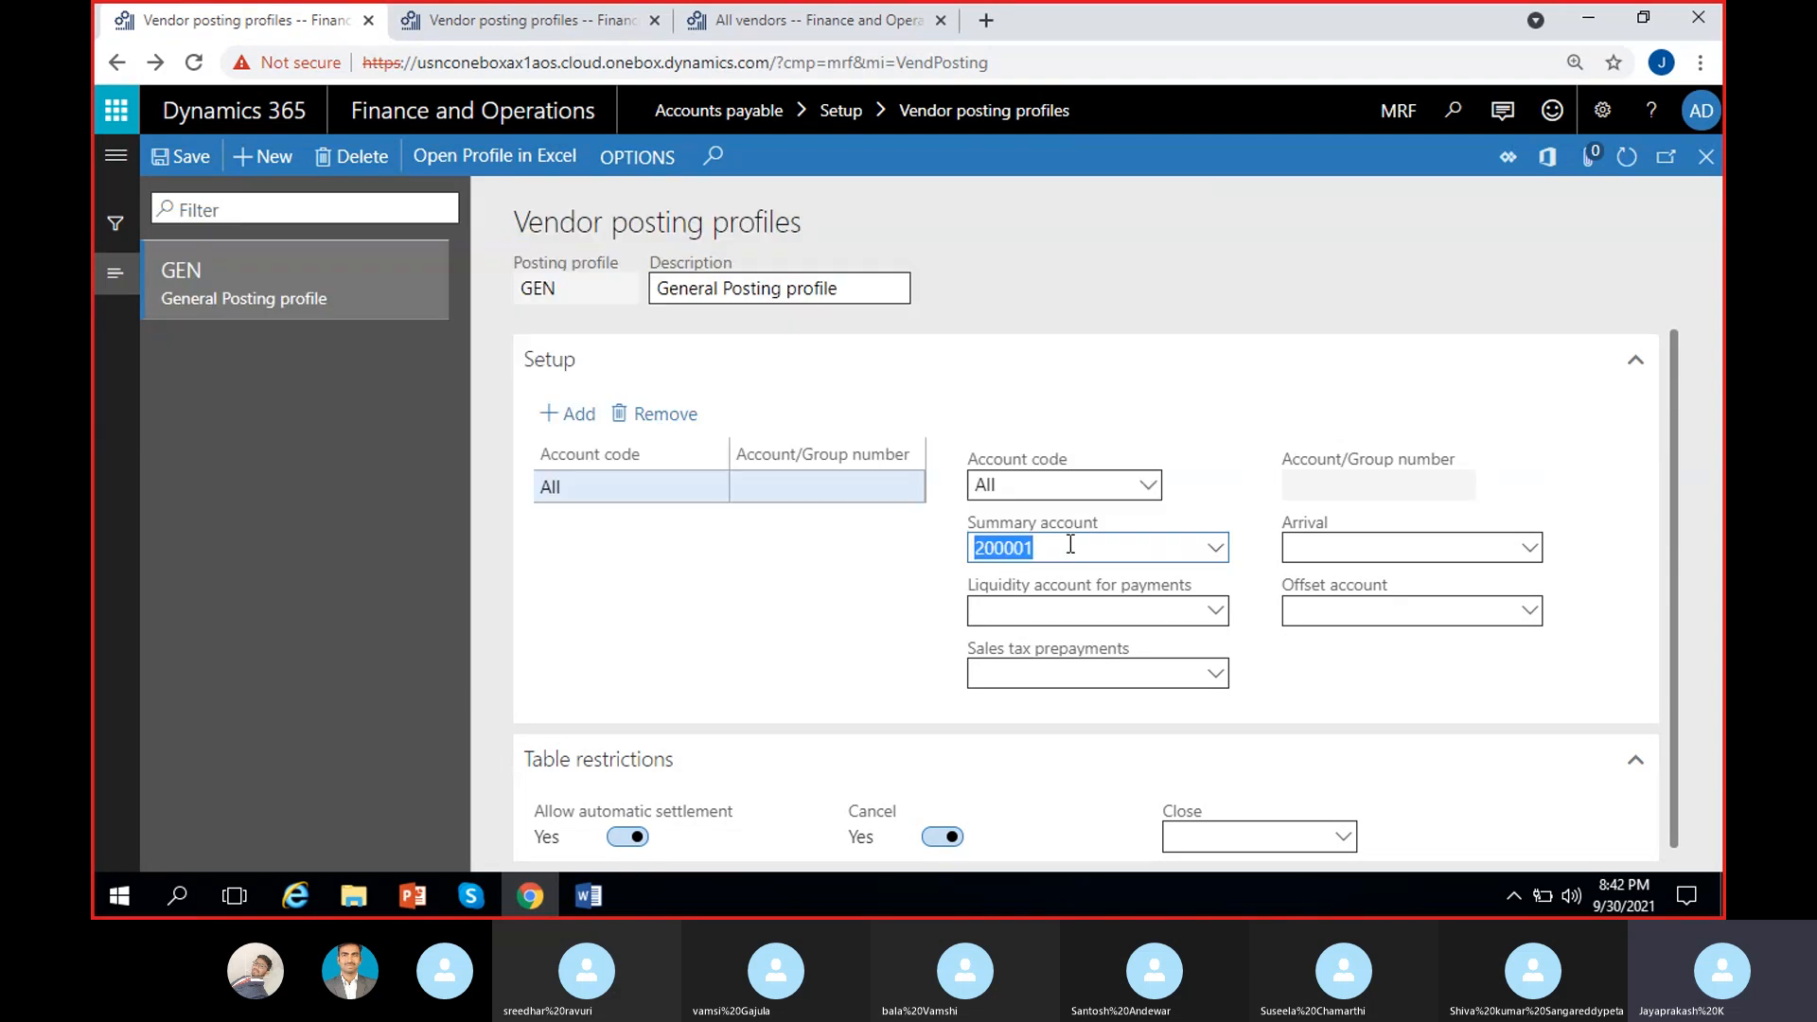
left_click(1070, 544)
type("0")
left_click(1216, 551)
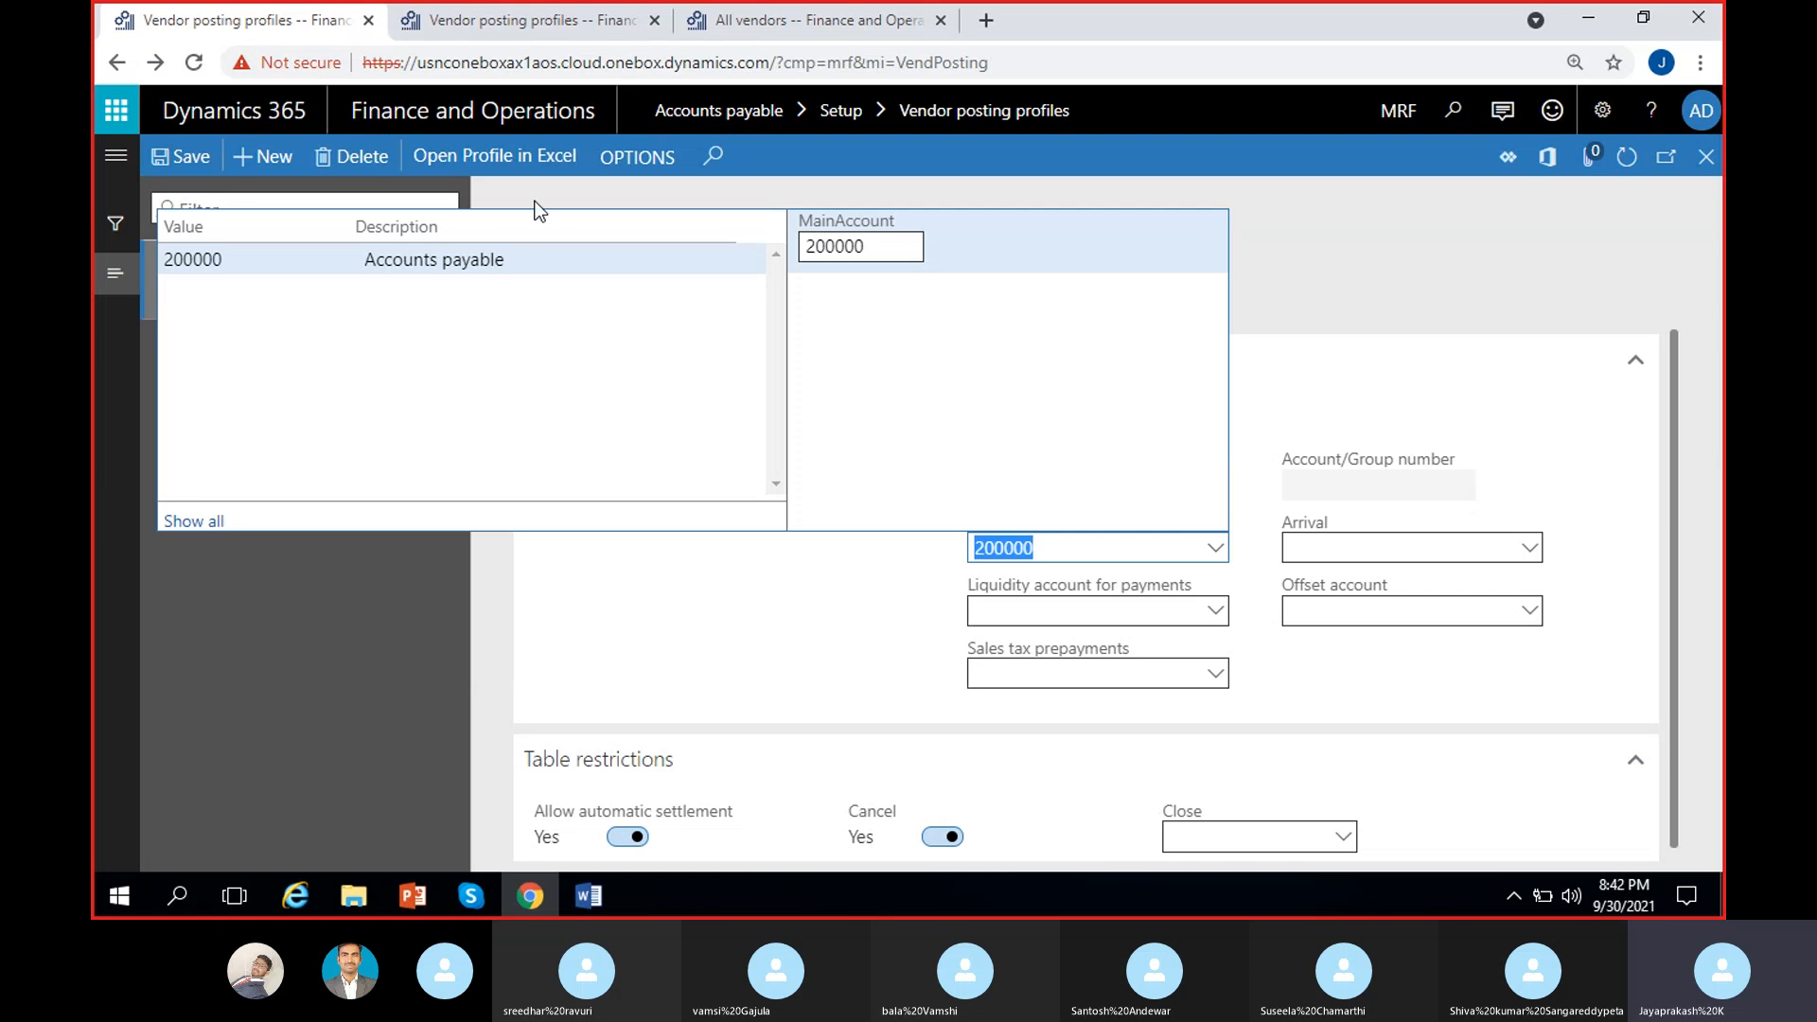
left_click(732, 555)
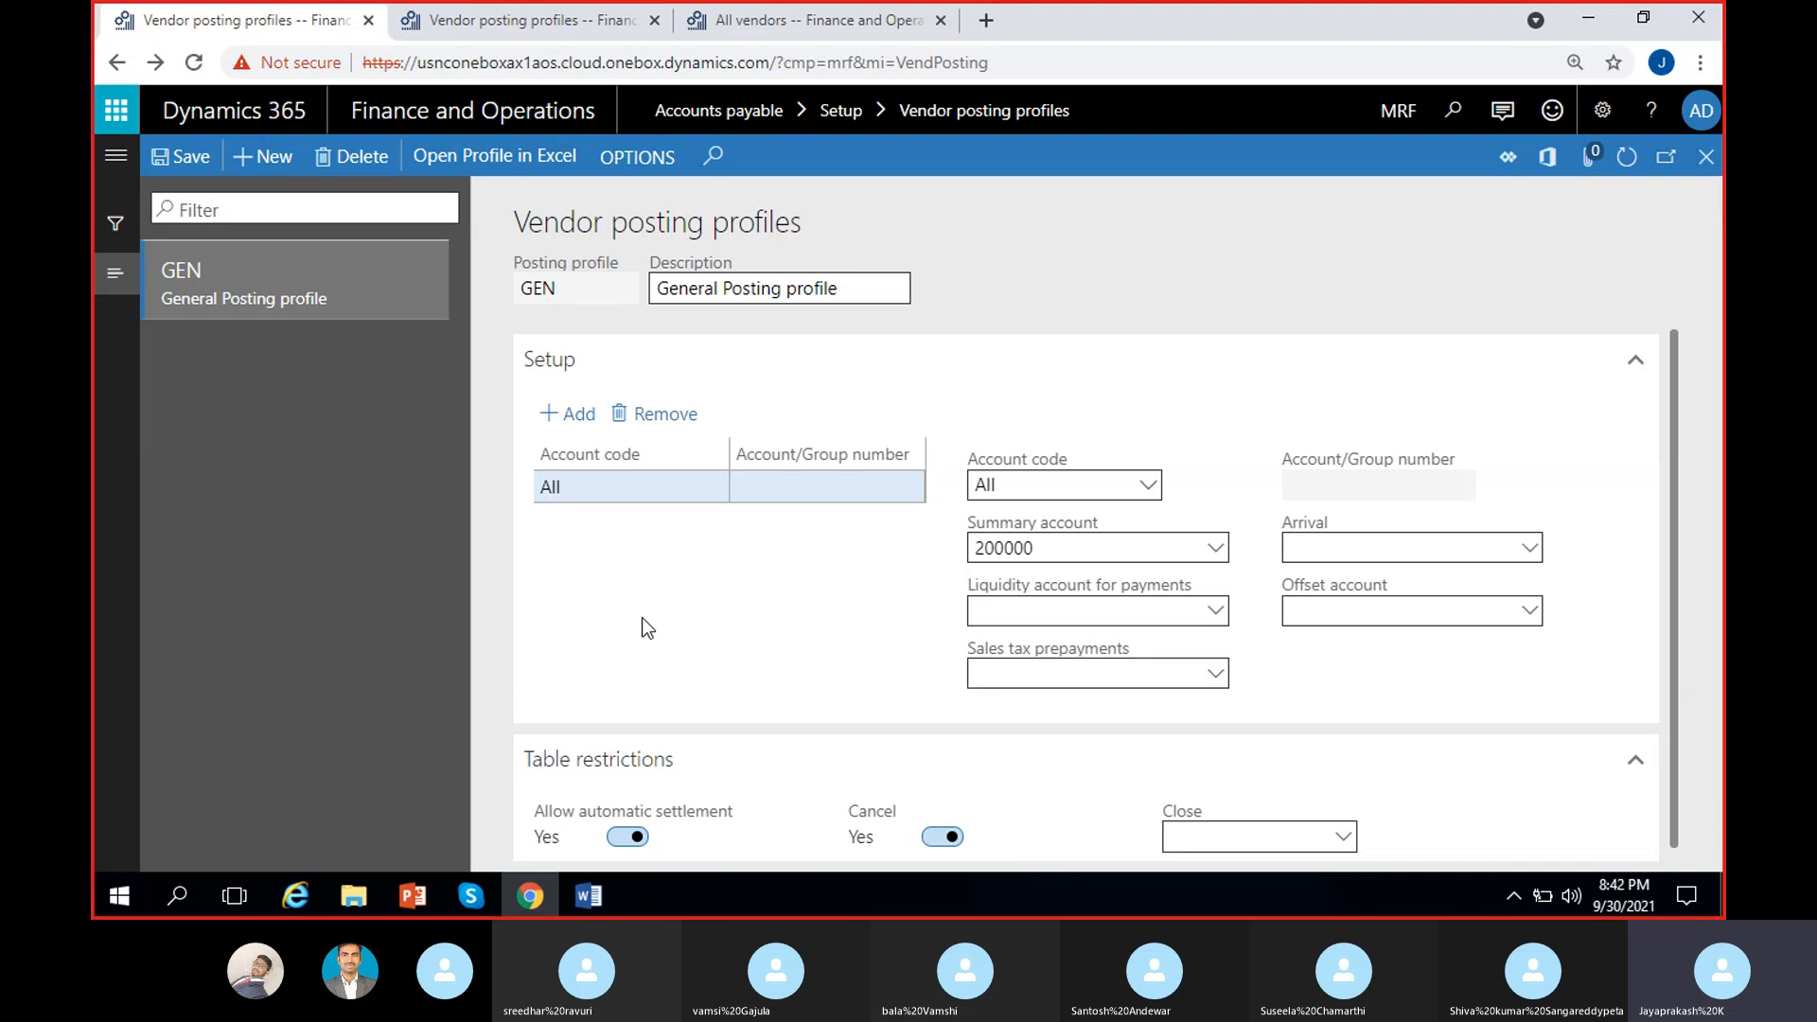
left_click(1148, 485)
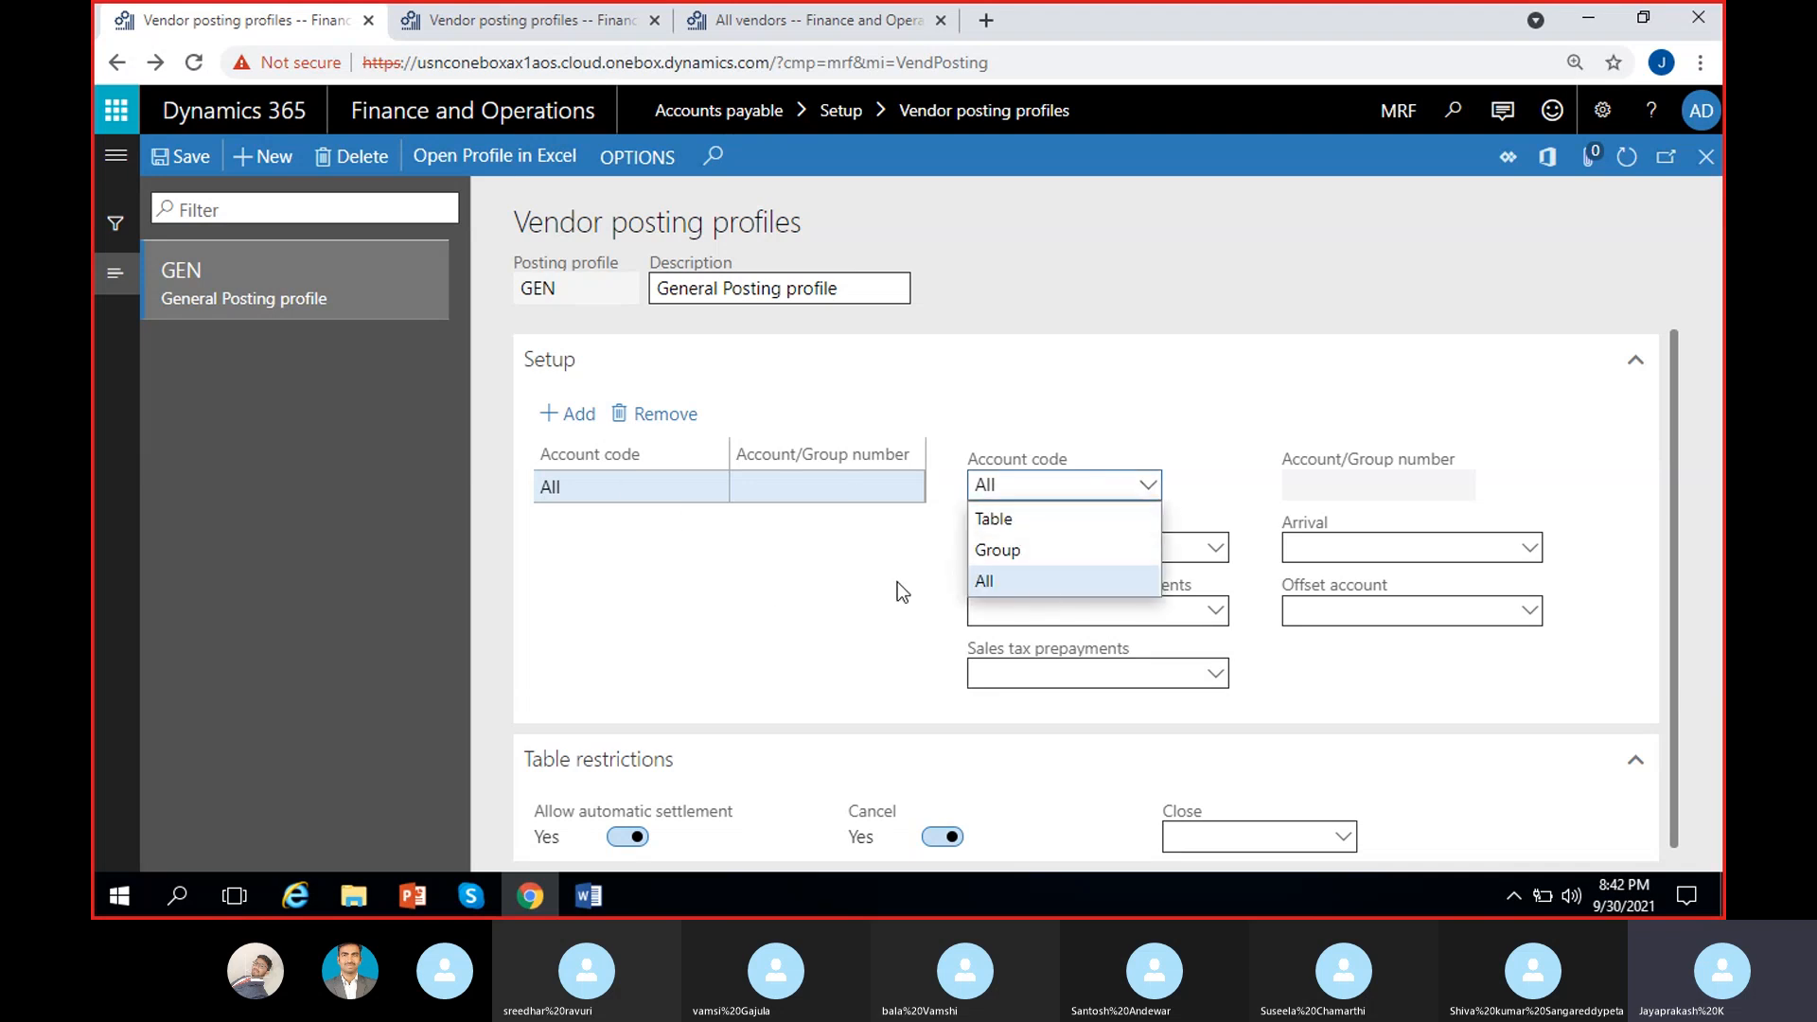
left_click(922, 538)
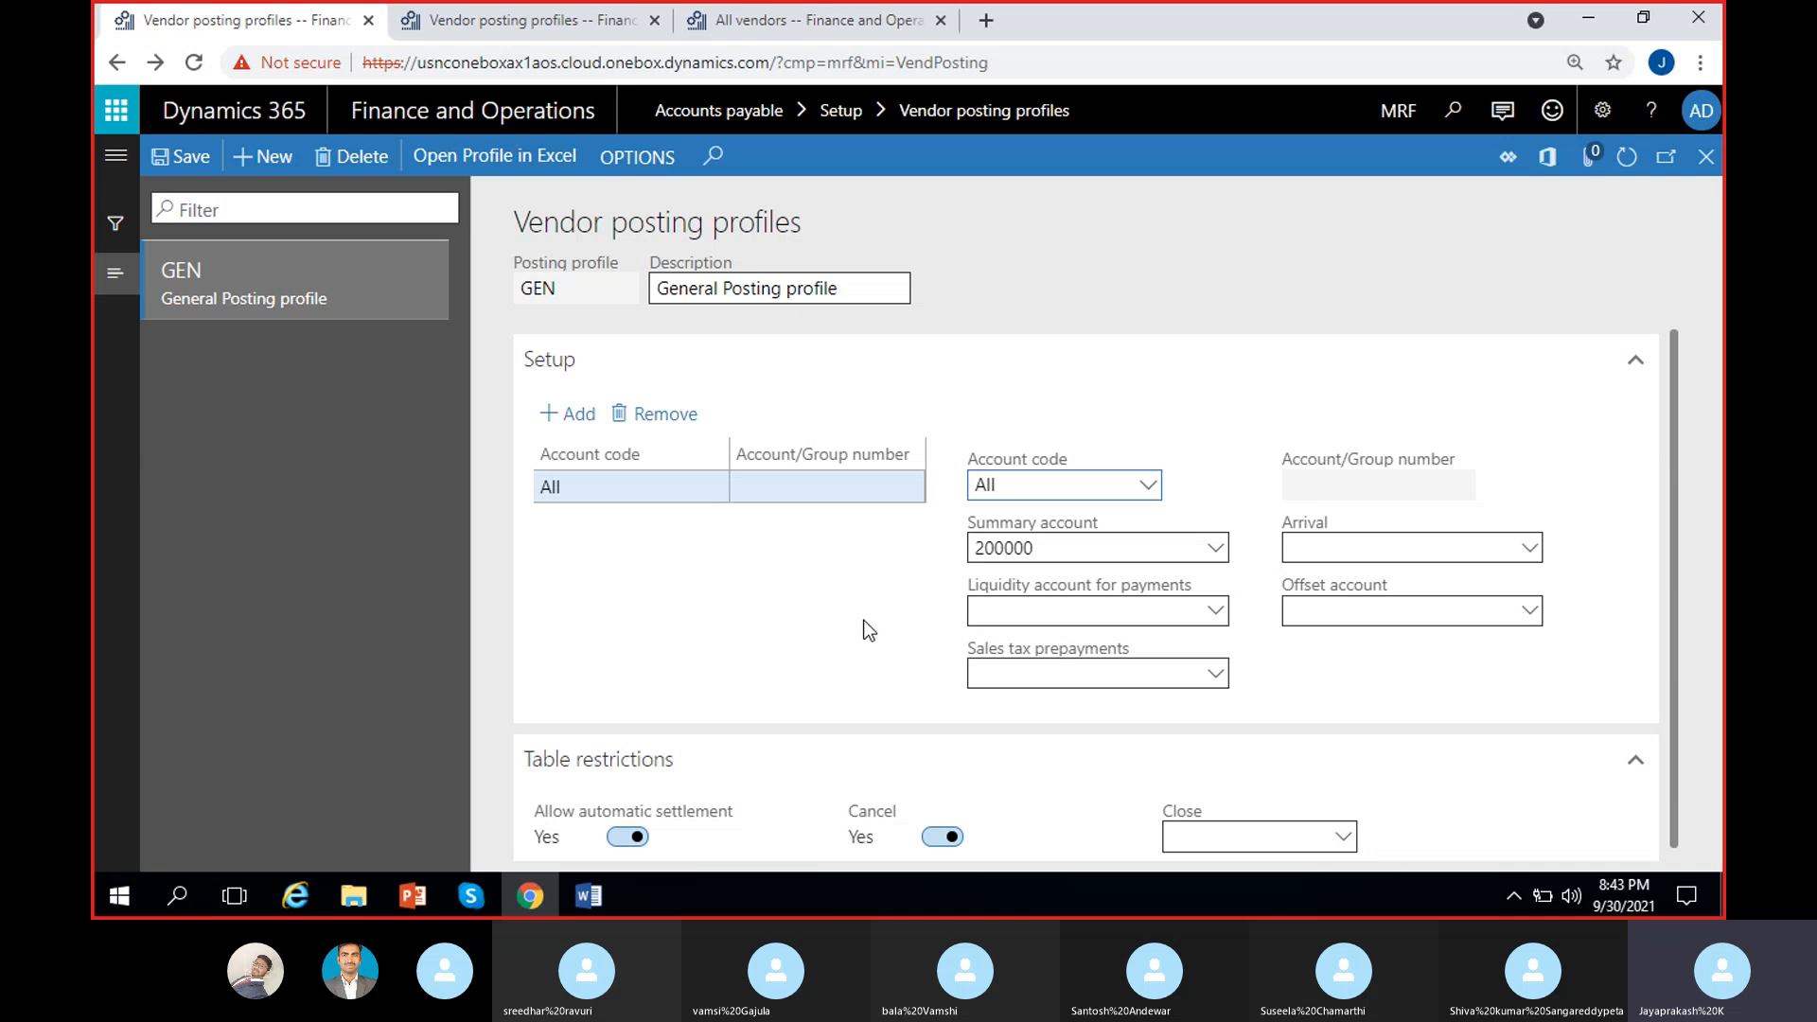
left_click(915, 545)
Step: Choose 100000 Cash as the All line's liquidity account for payments
left_click(1208, 611)
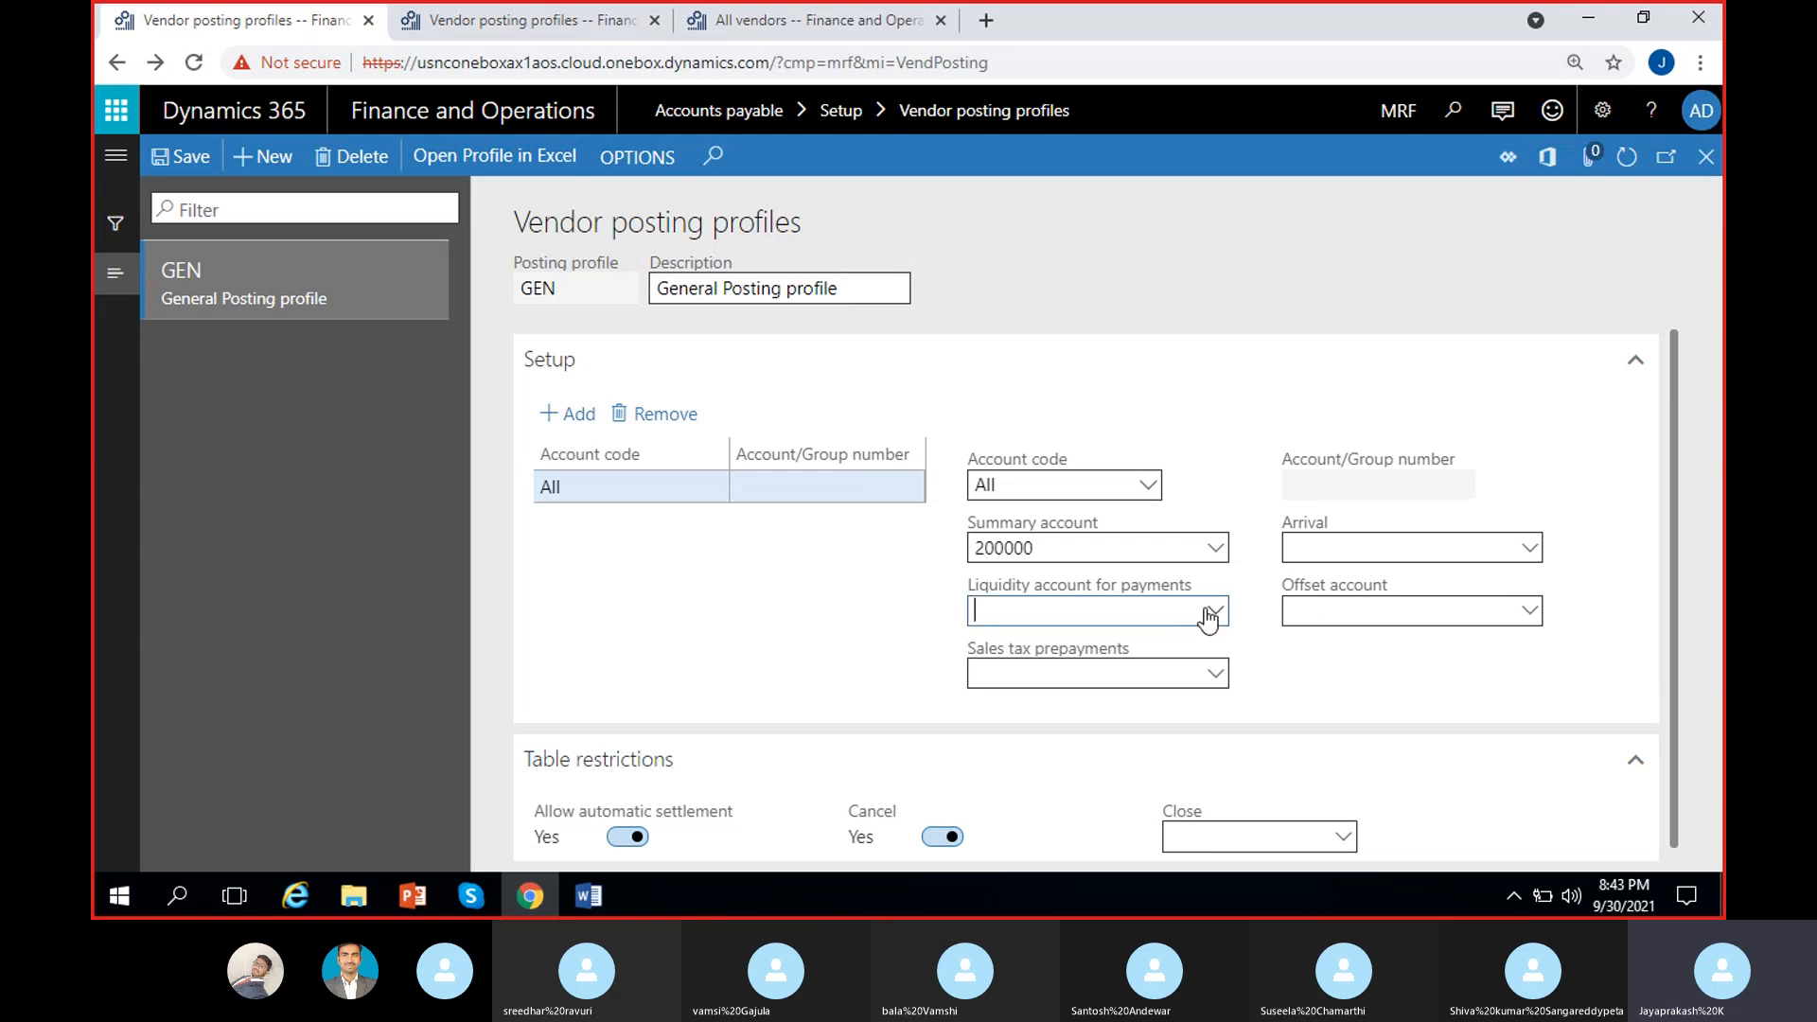
left_click(1211, 613)
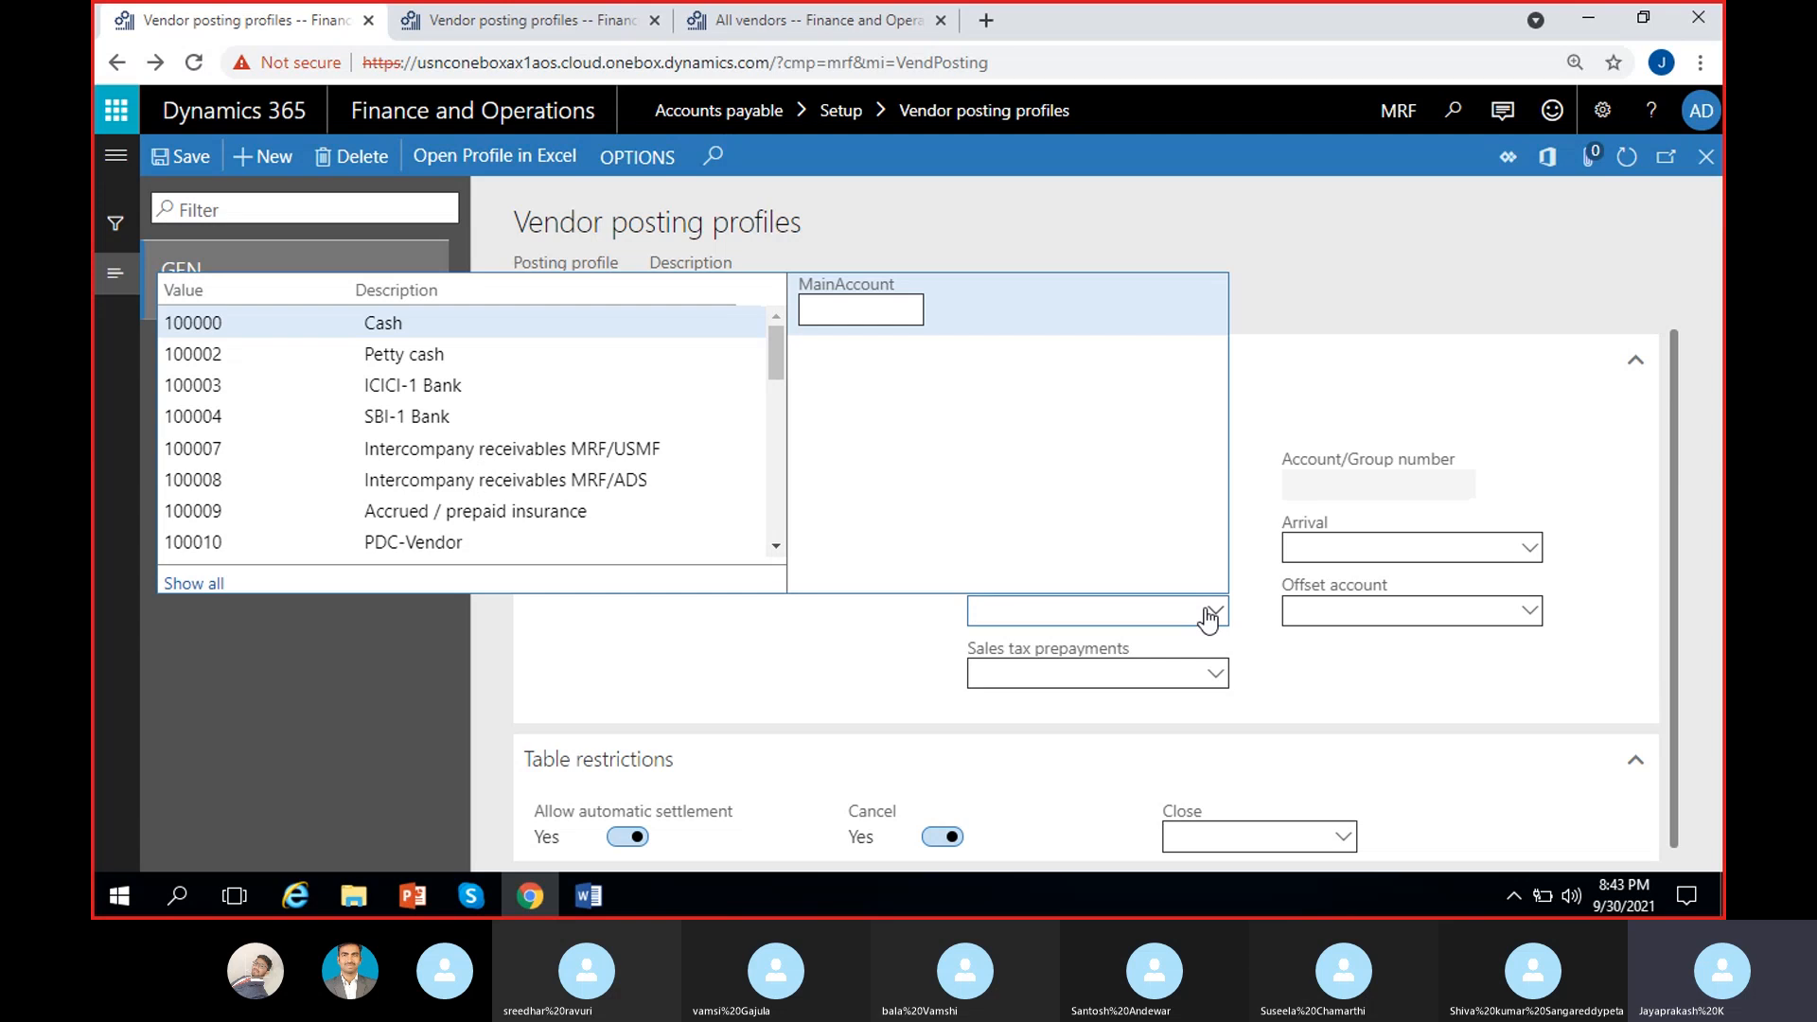
left_click(475, 322)
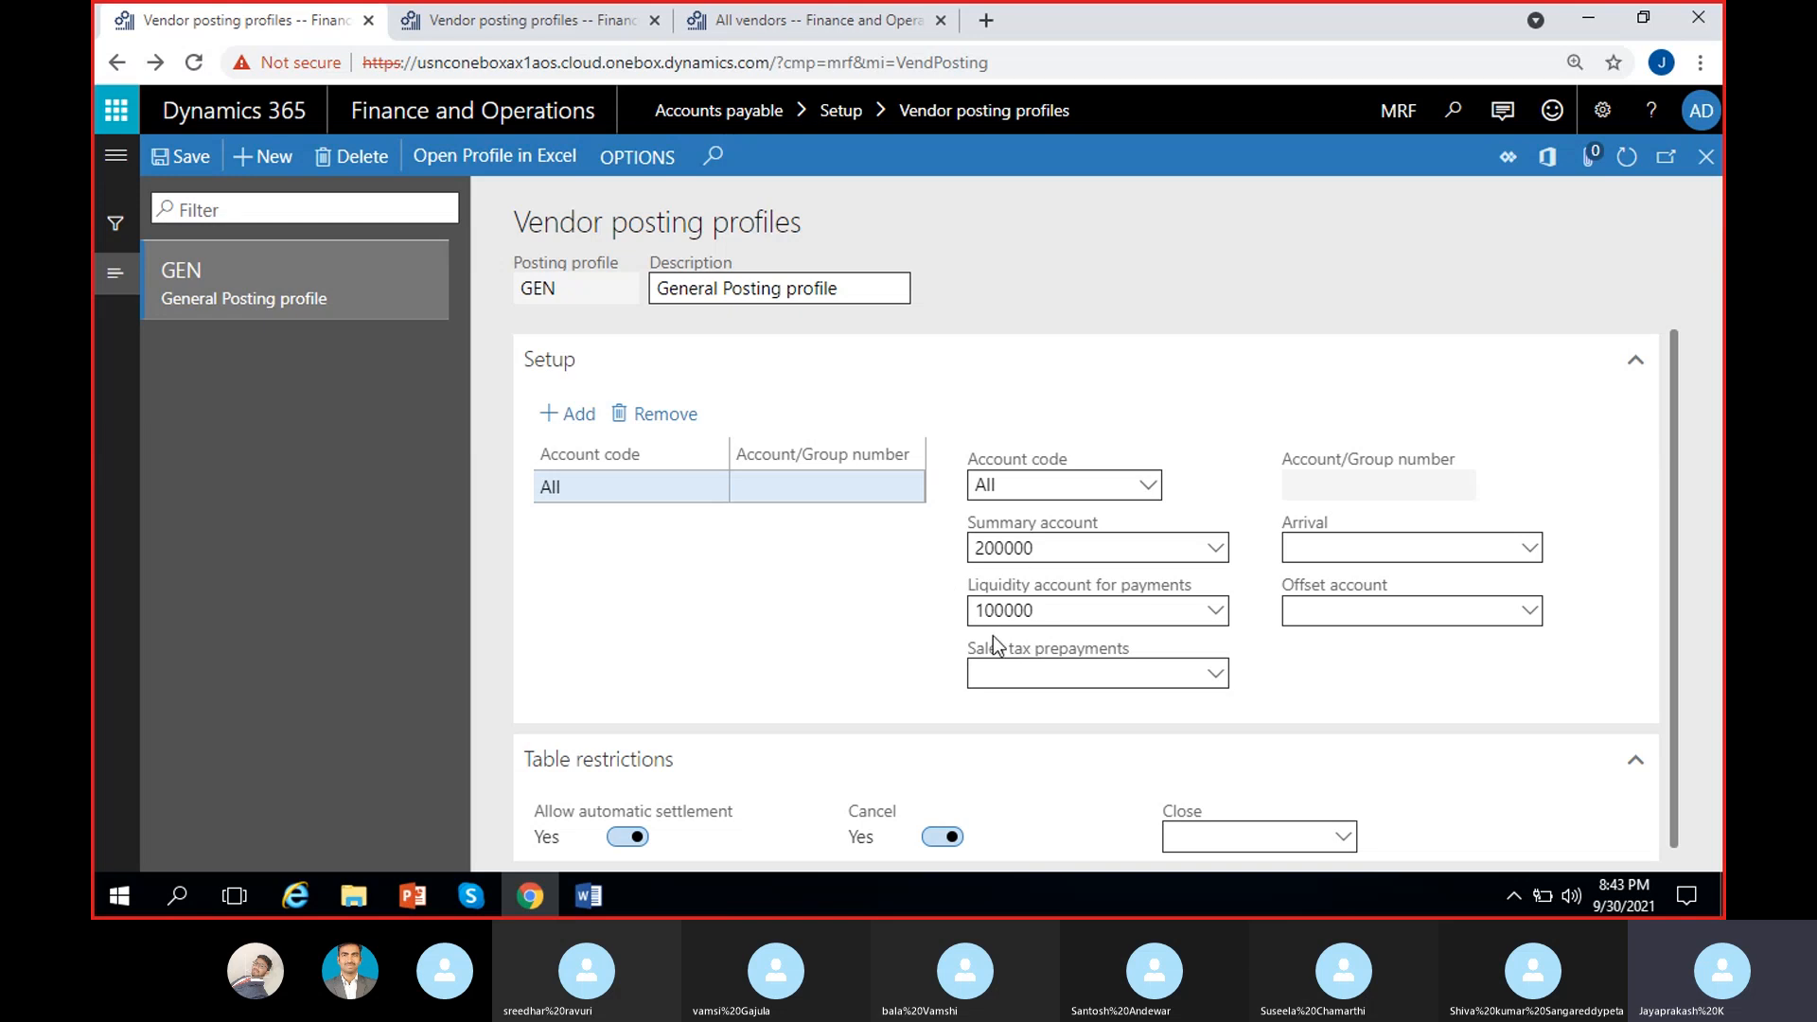
left_click(1064, 608)
left_click(934, 600)
left_click(1065, 553)
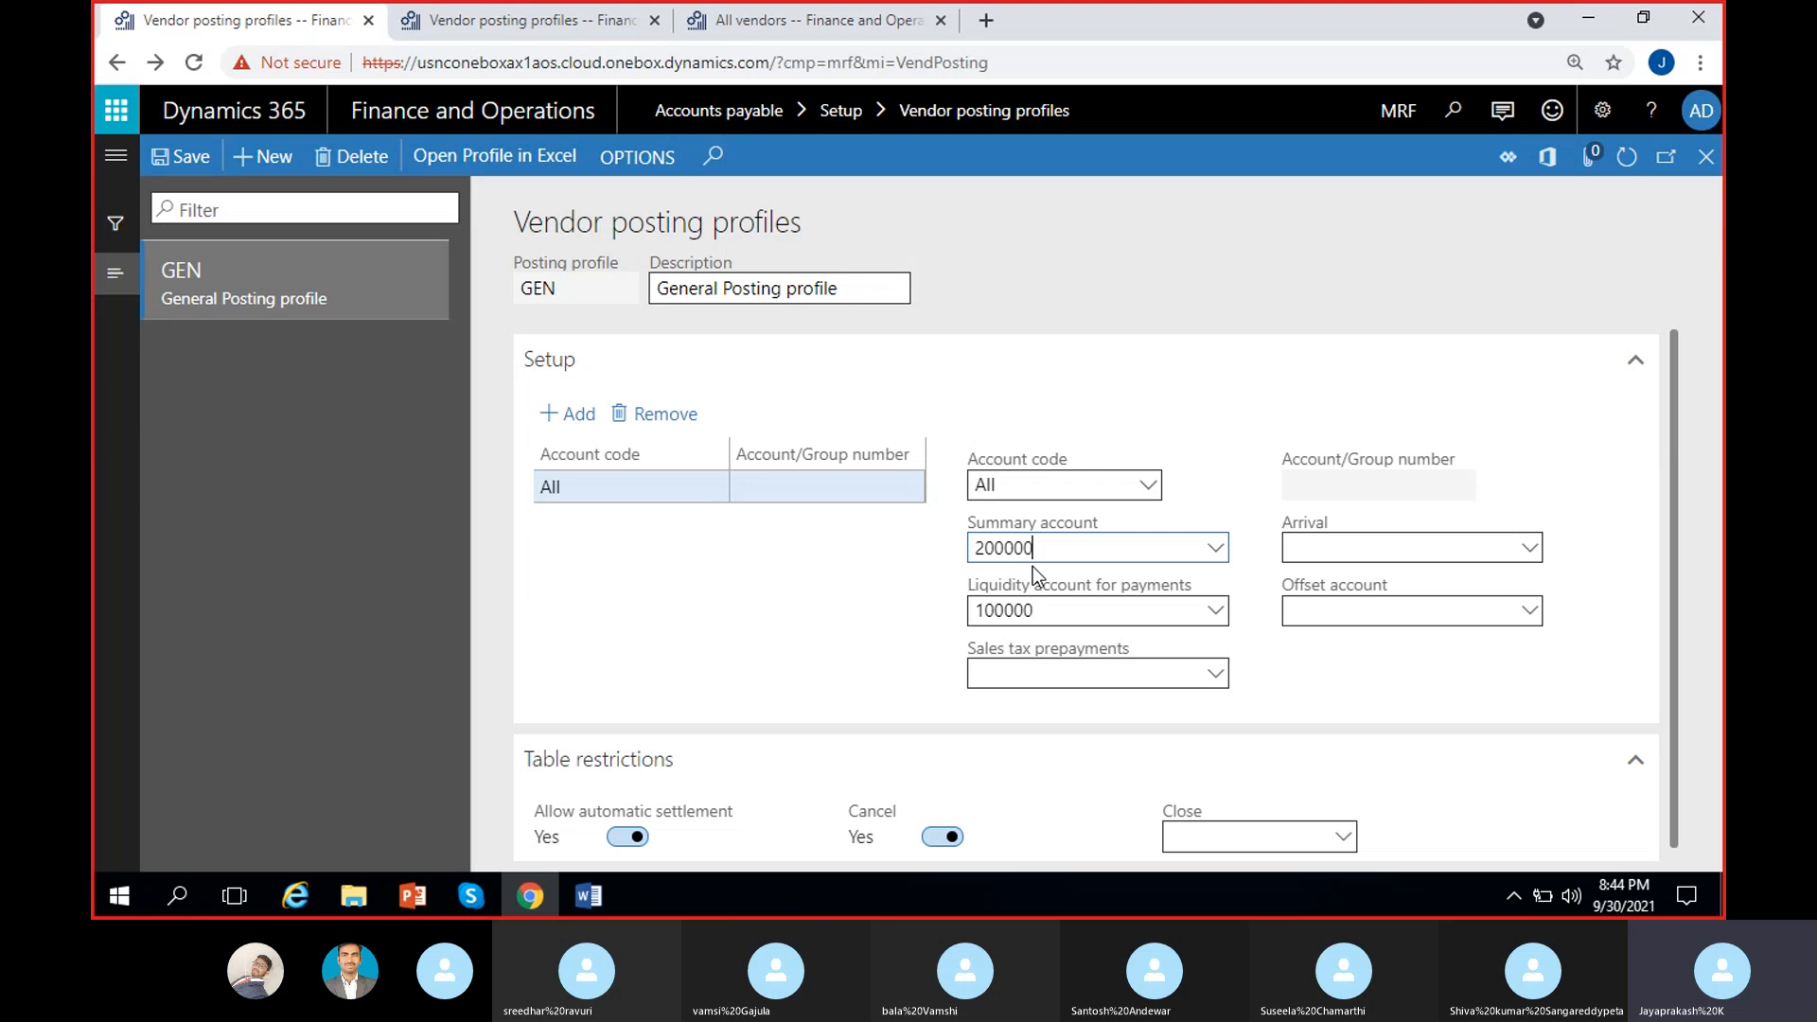
left_click(1075, 609)
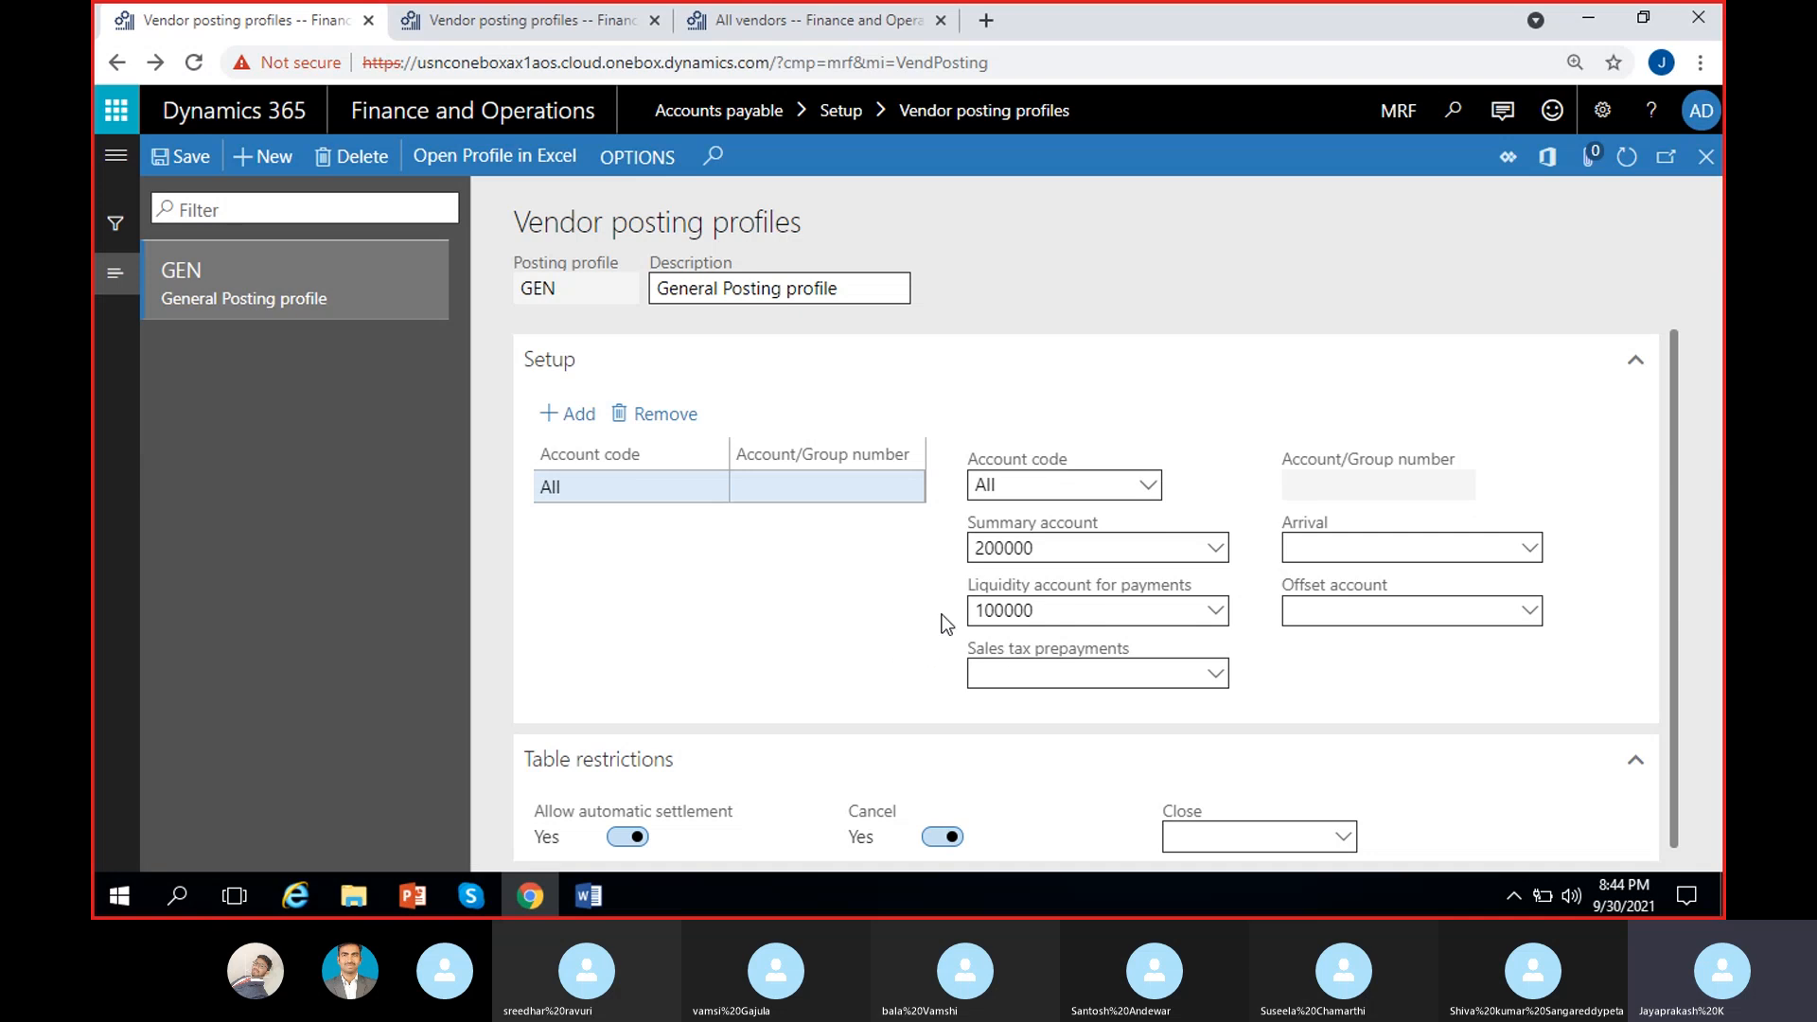
left_click(1056, 613)
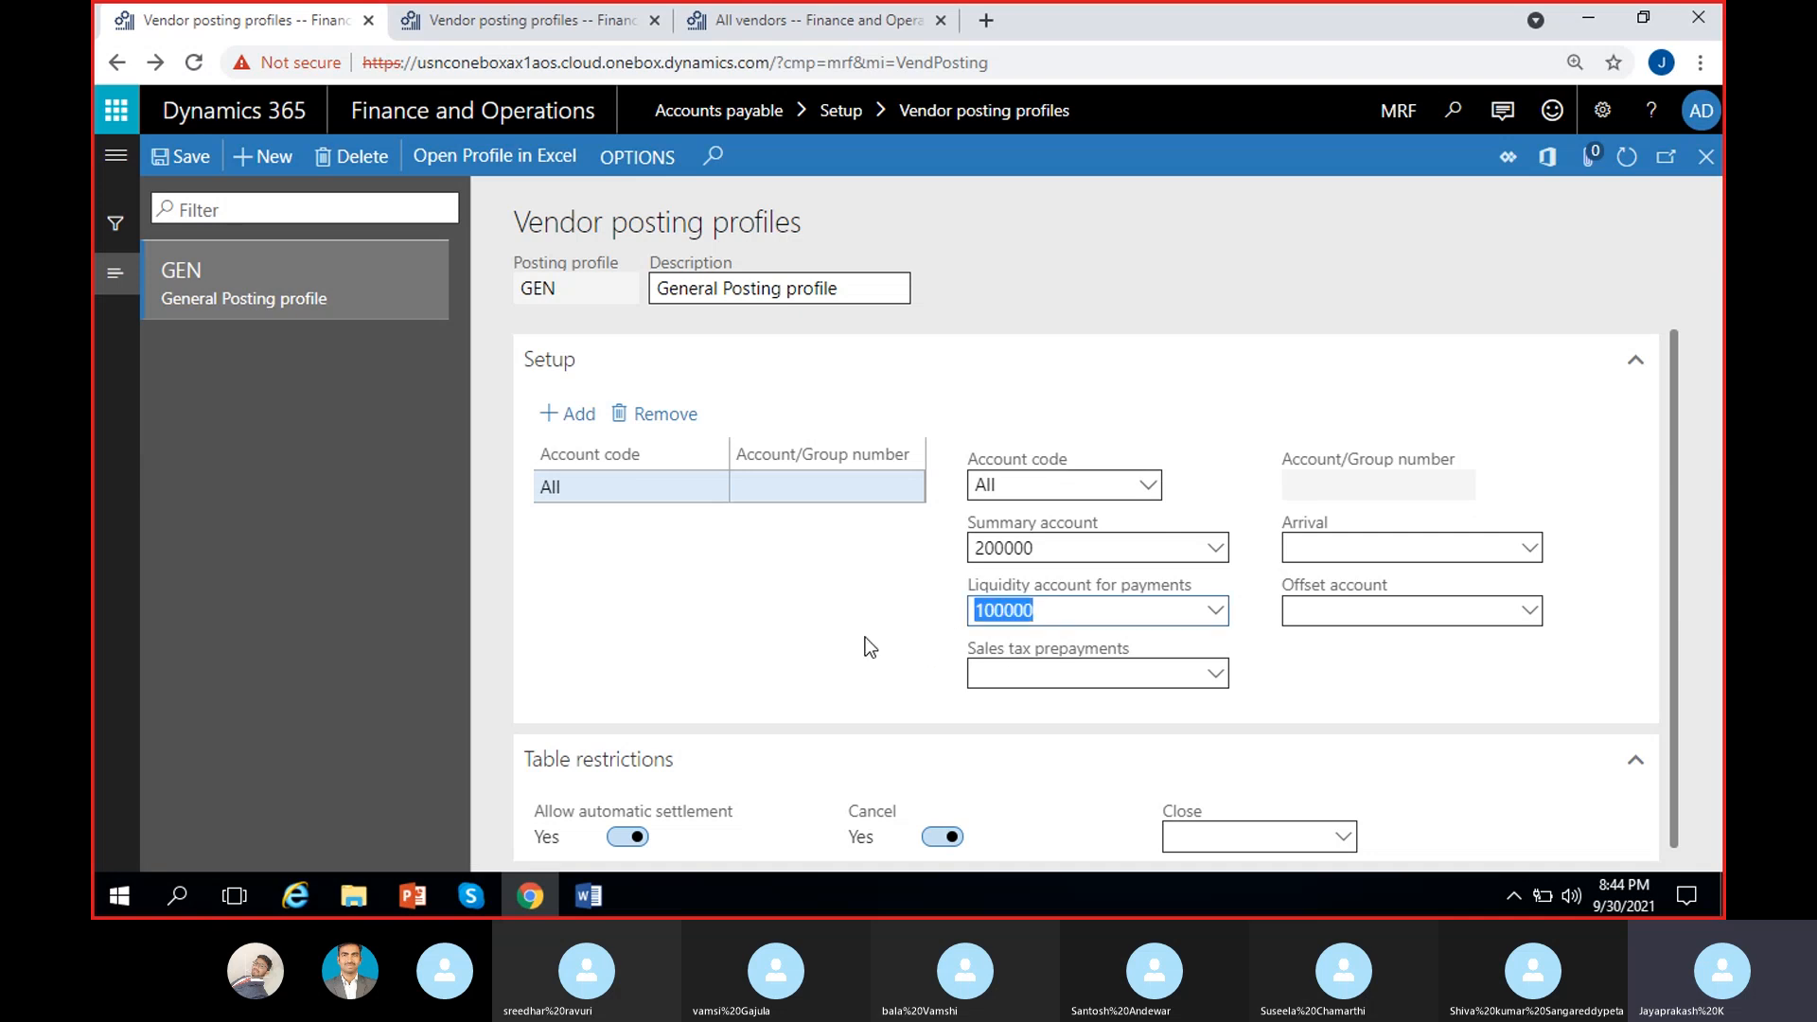
Step: Clear the 100000 liquidity account and leave Sales tax prepayments empty after checking its list
key("BackSpace")
left_click(865, 630)
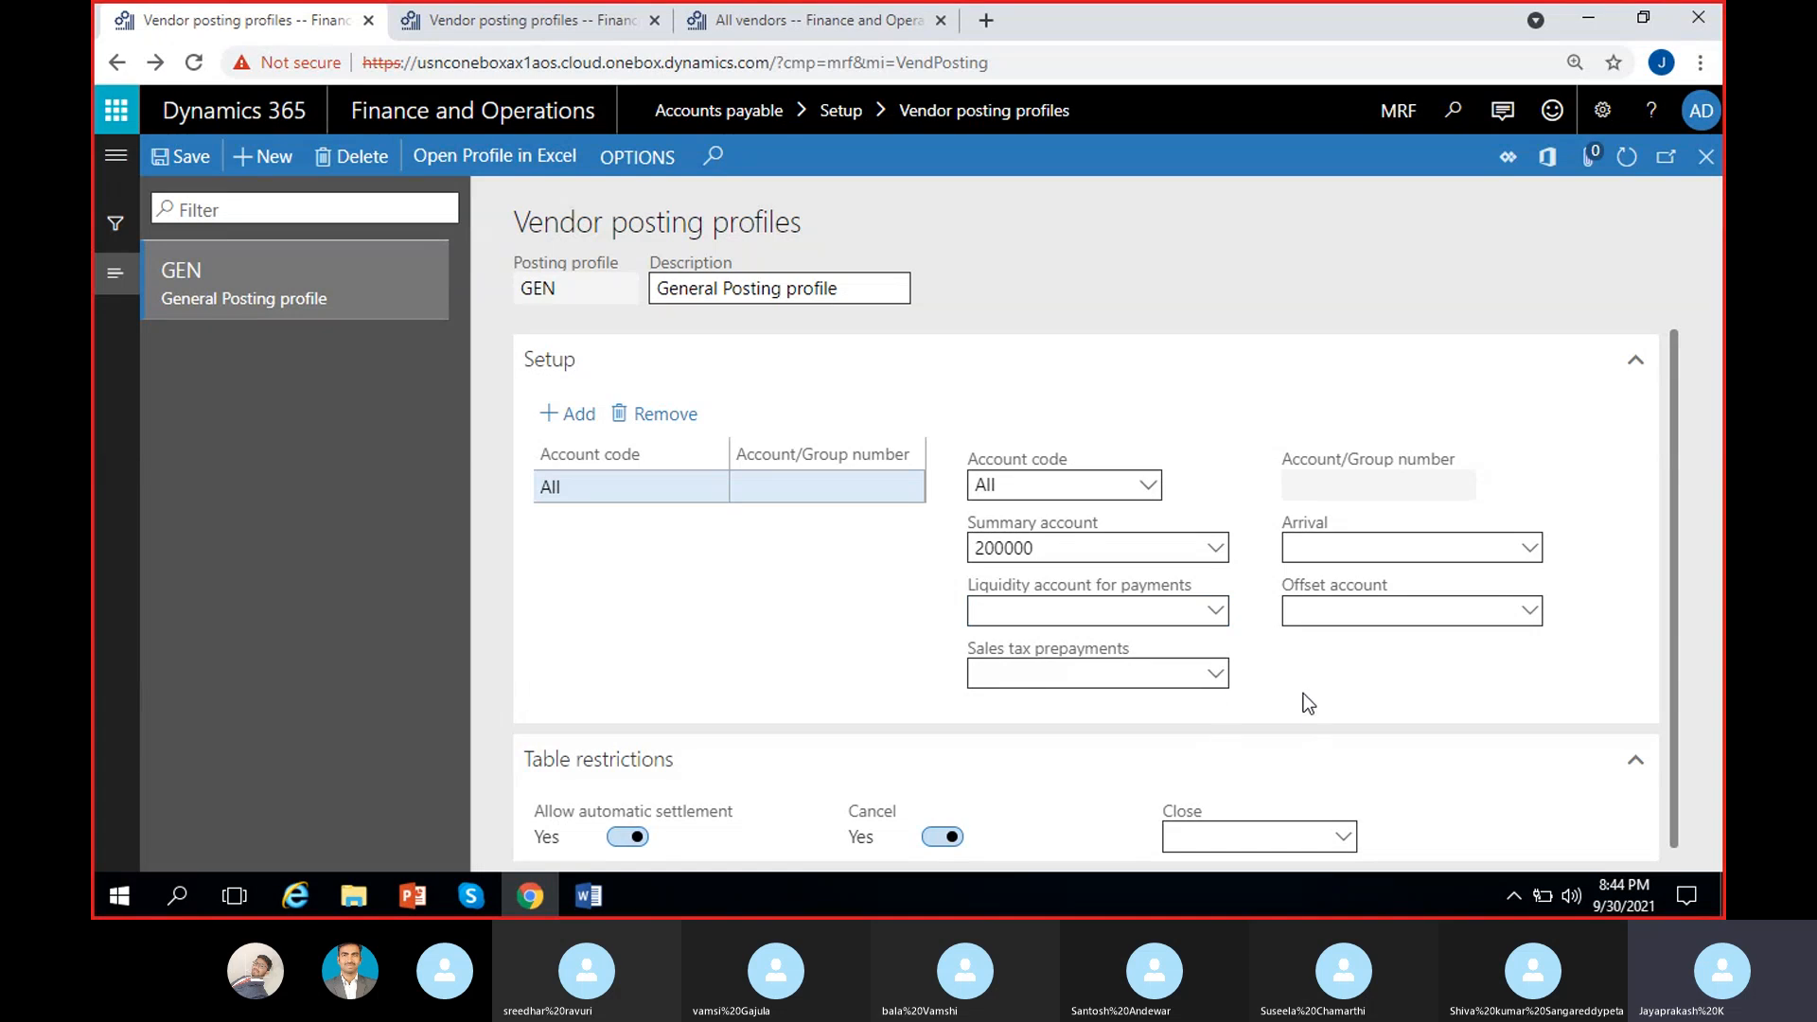
left_click(1216, 675)
left_click(1216, 676)
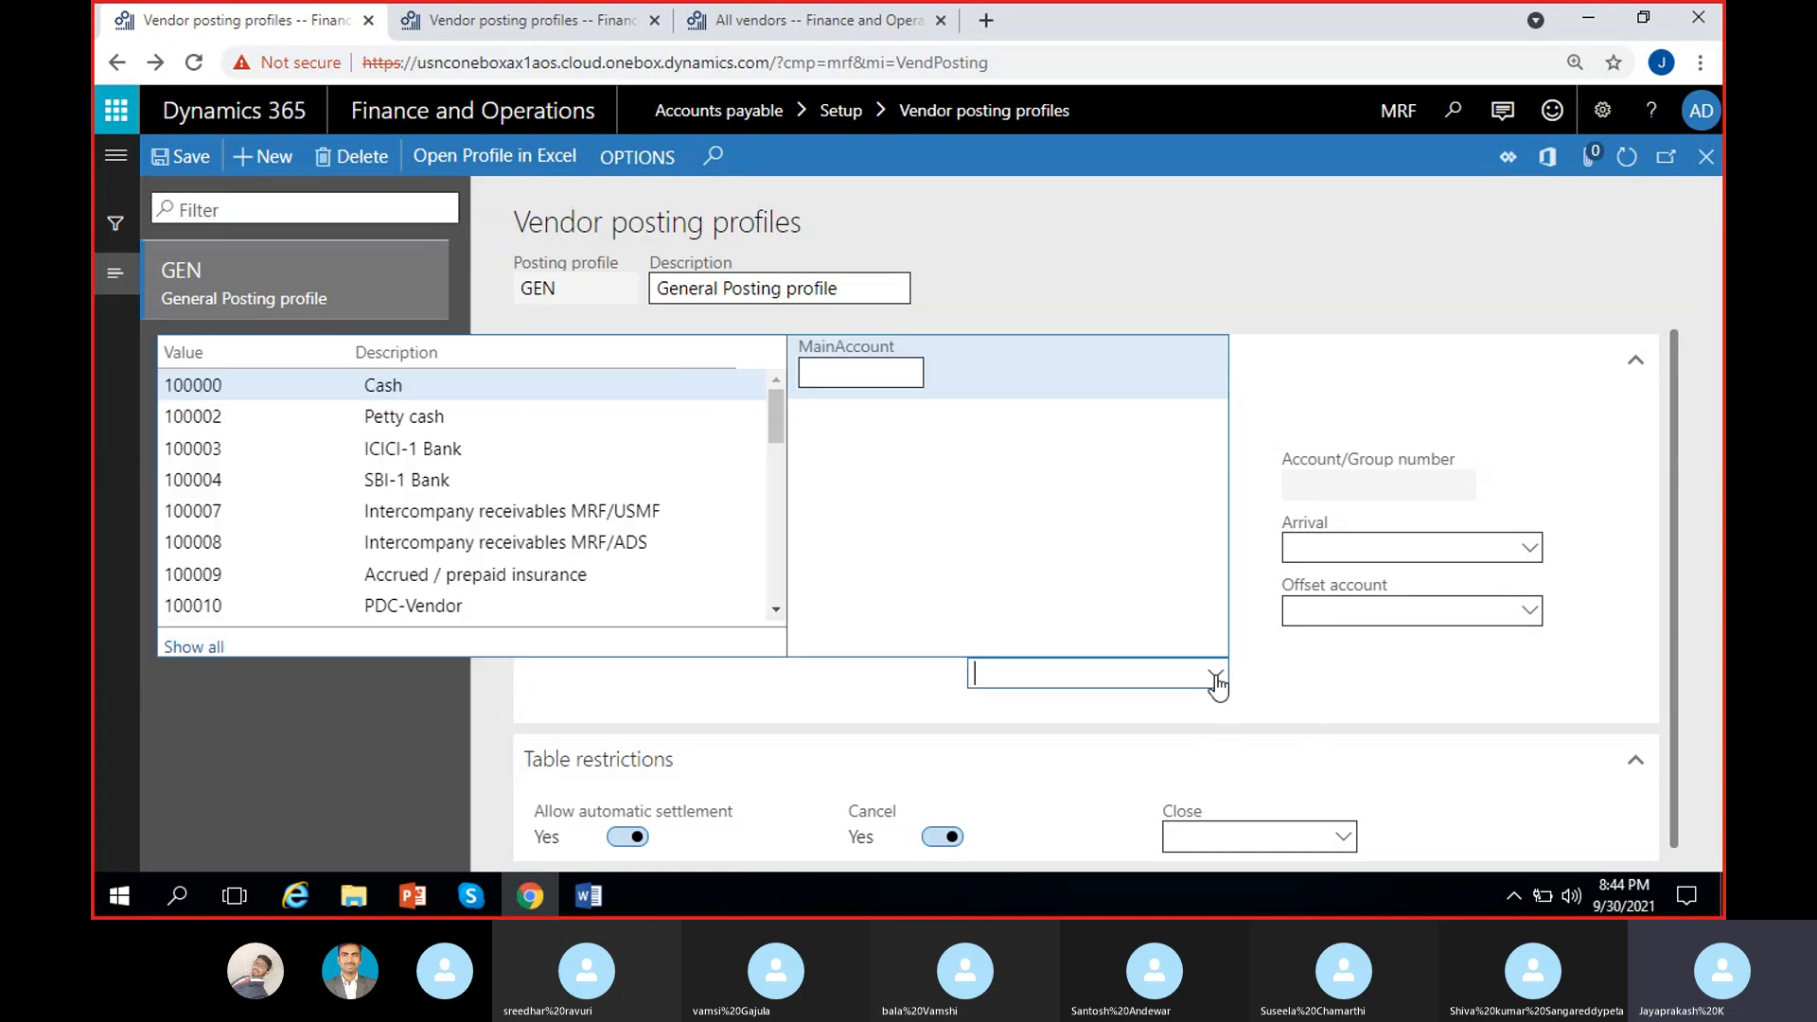
left_click(1307, 681)
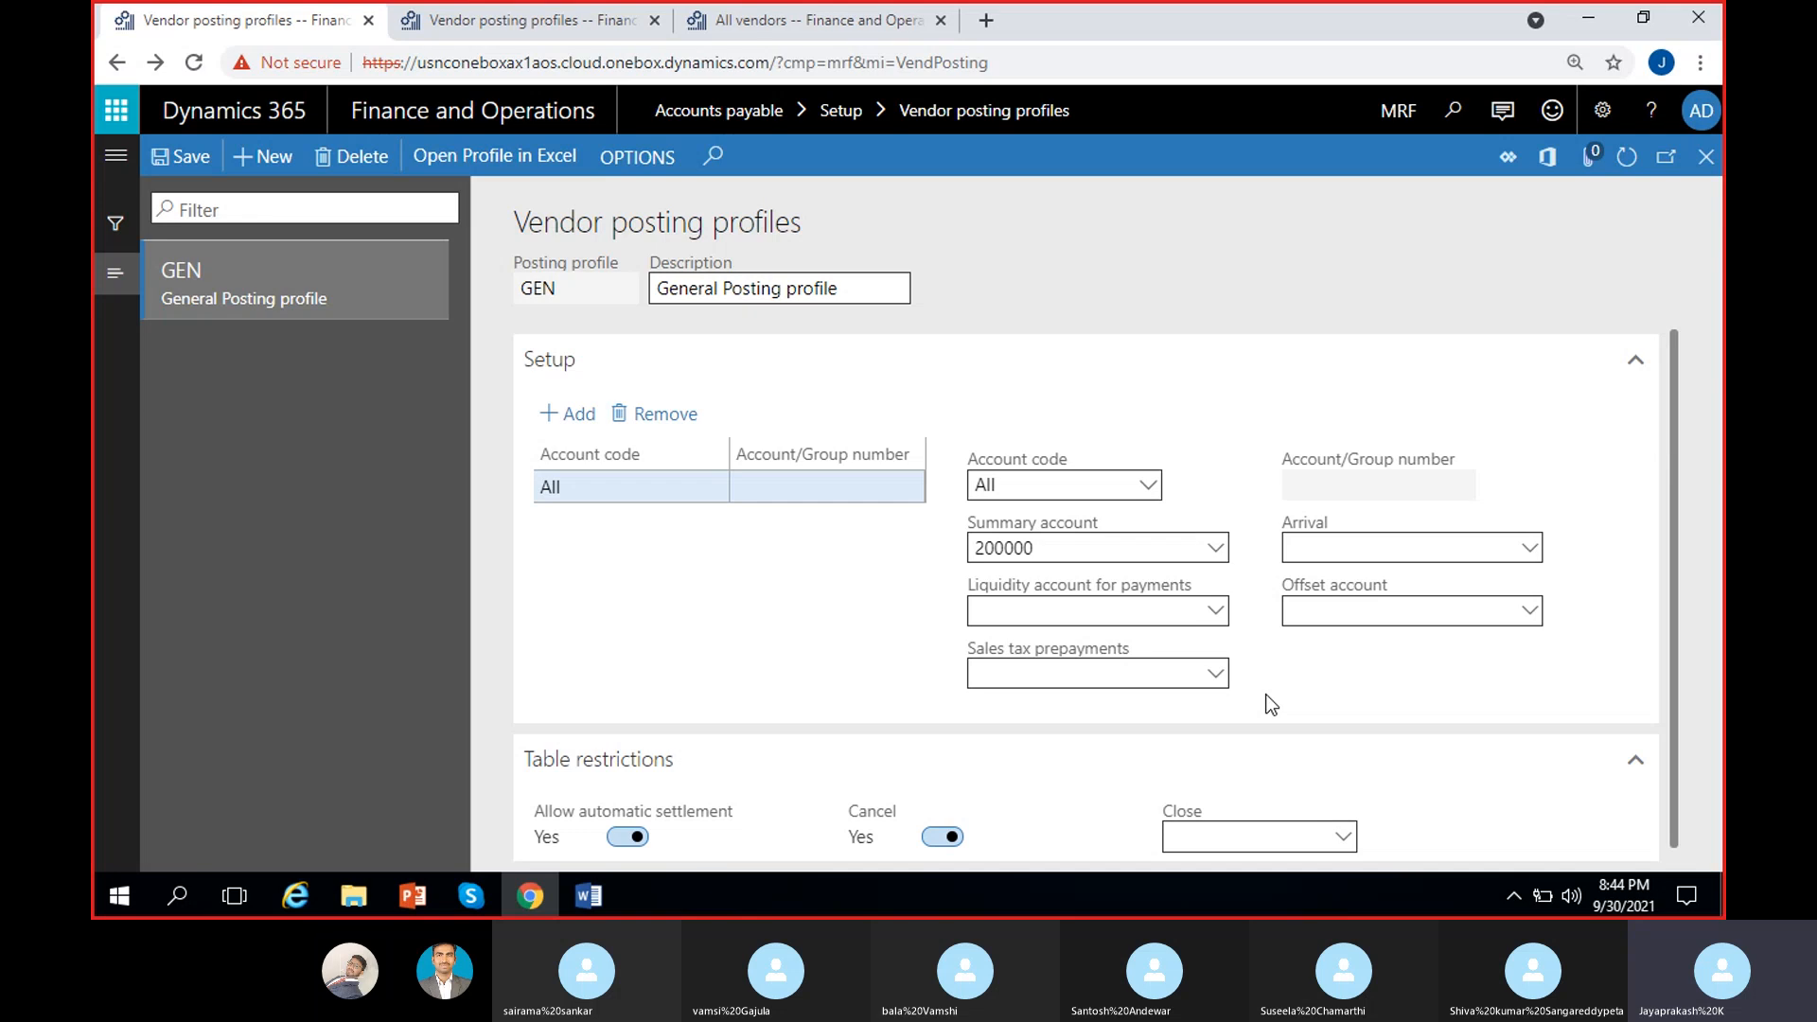
left_click(1211, 677)
left_click(1211, 677)
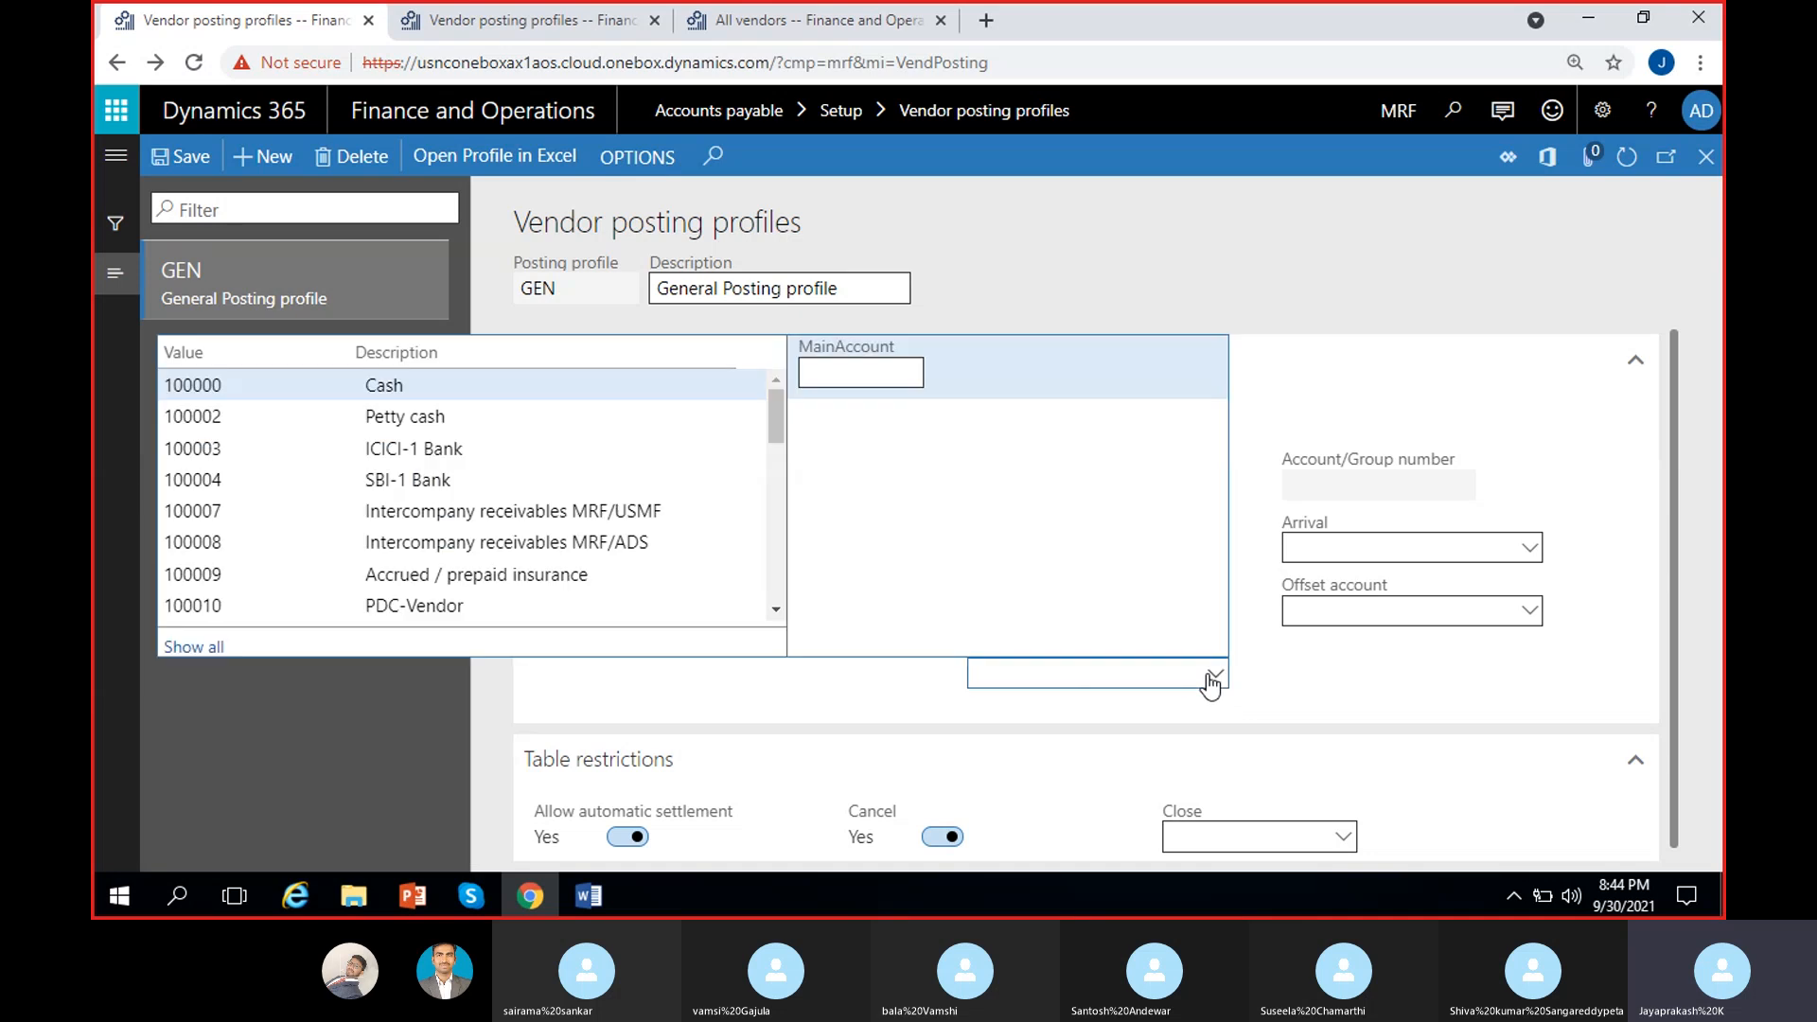
left_click(1298, 689)
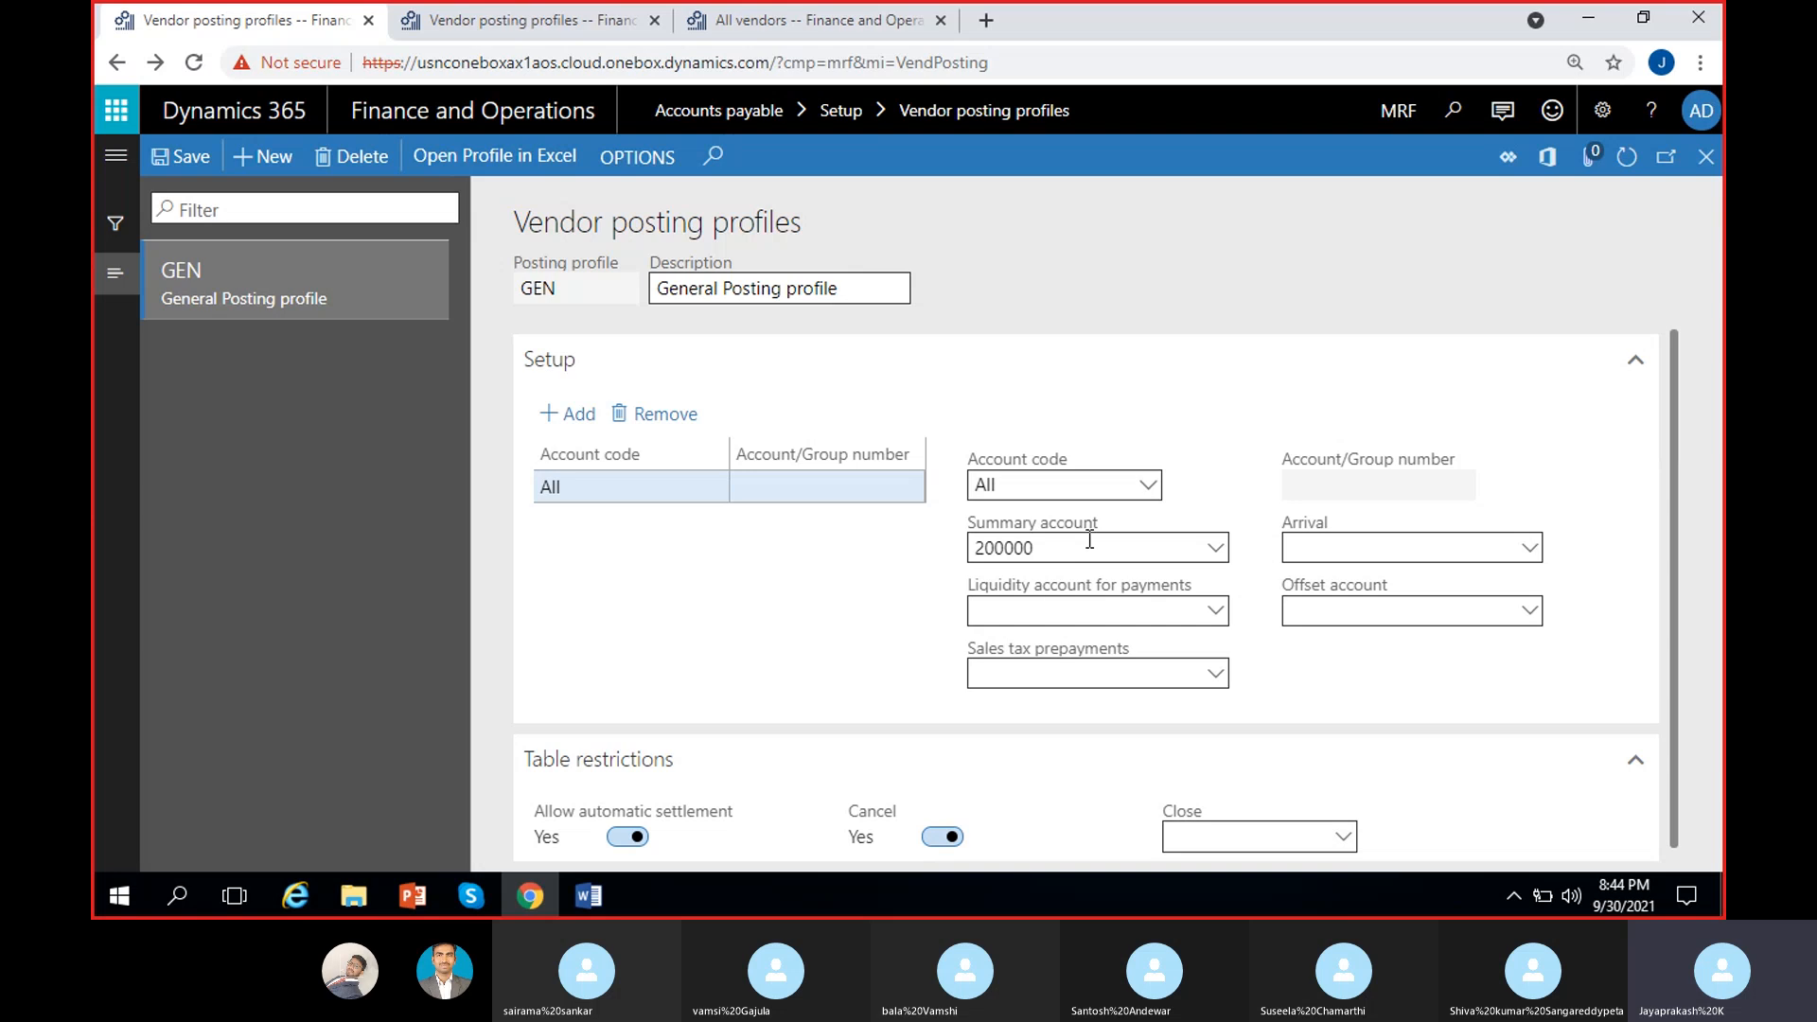
left_click_drag(1053, 552, 985, 547)
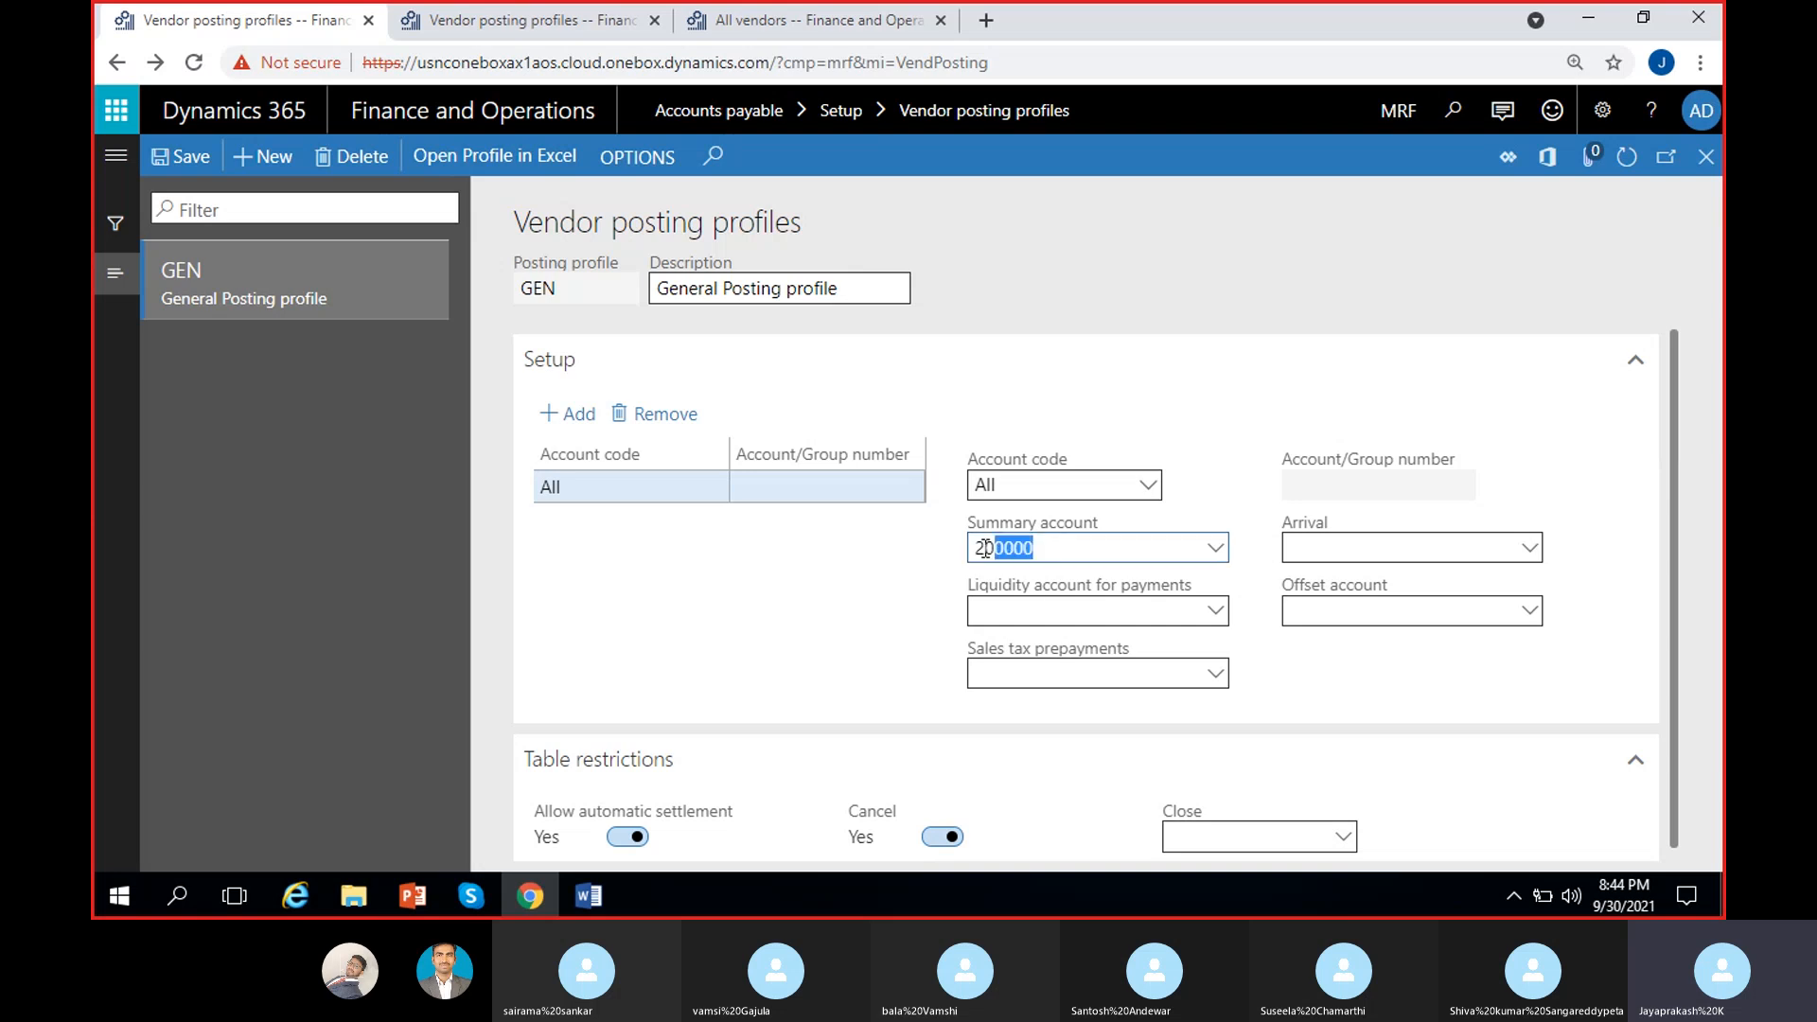
left_click(935, 545)
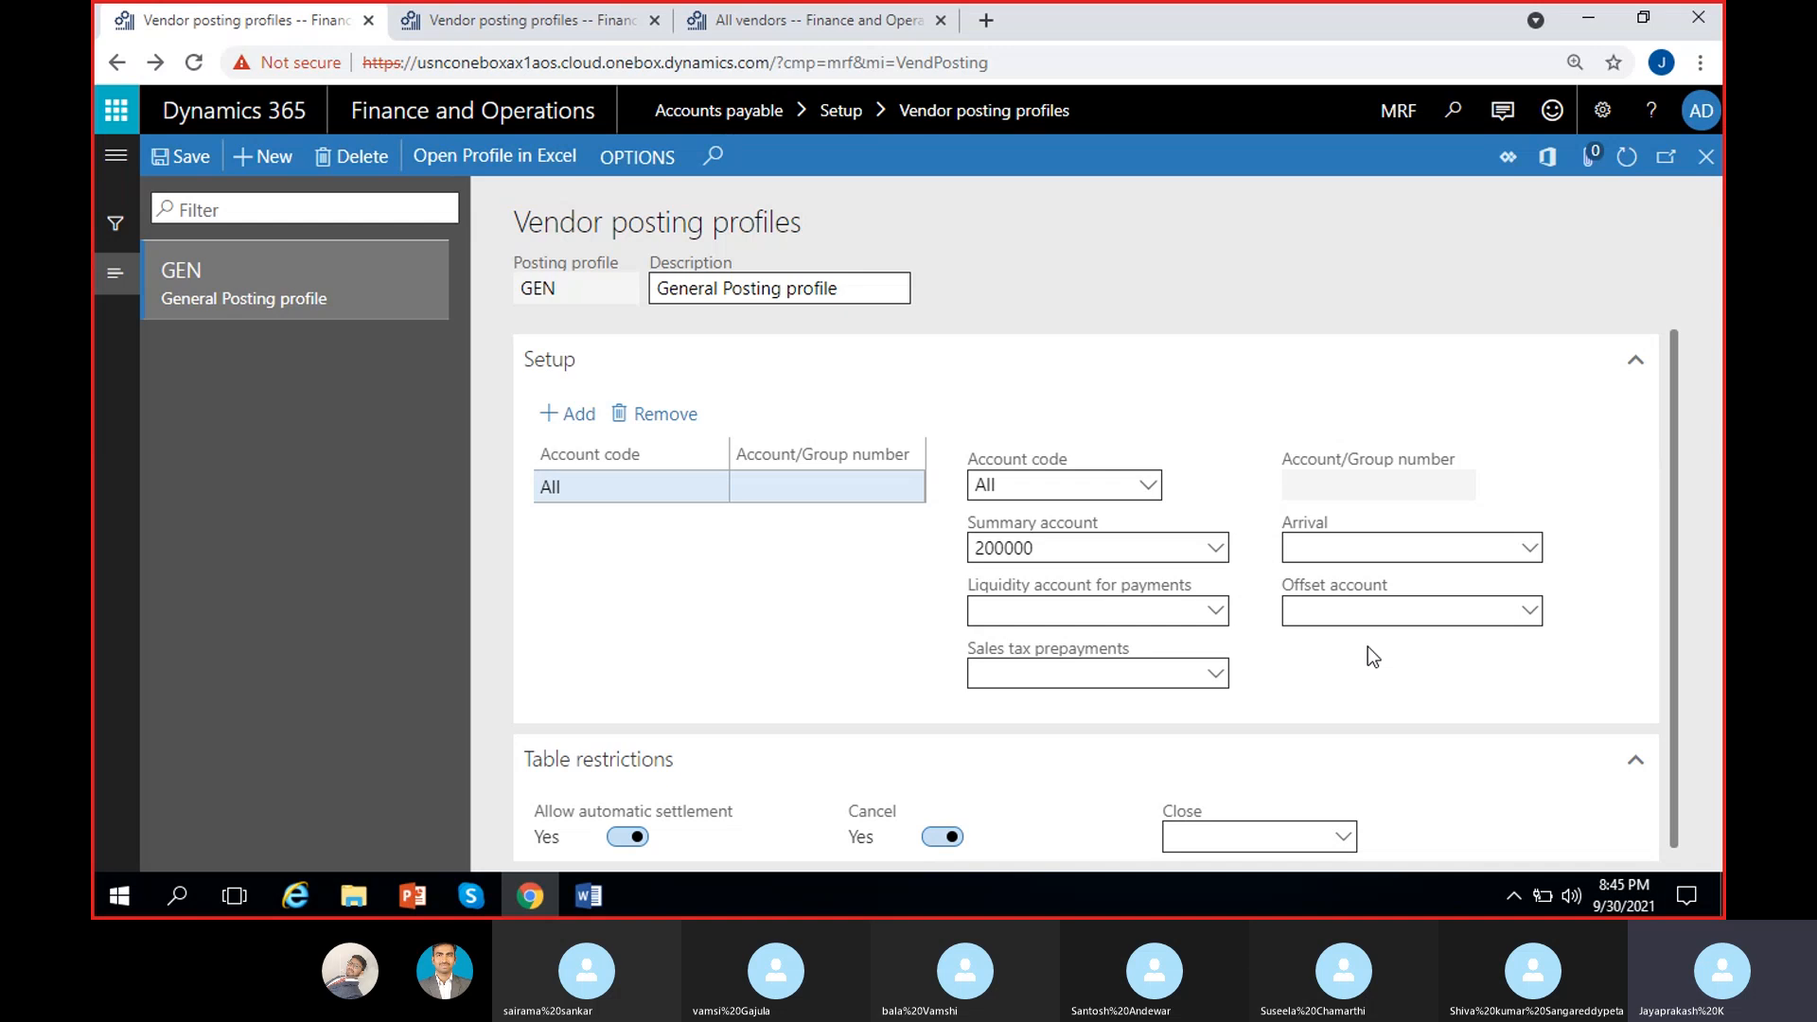
left_click(1425, 528)
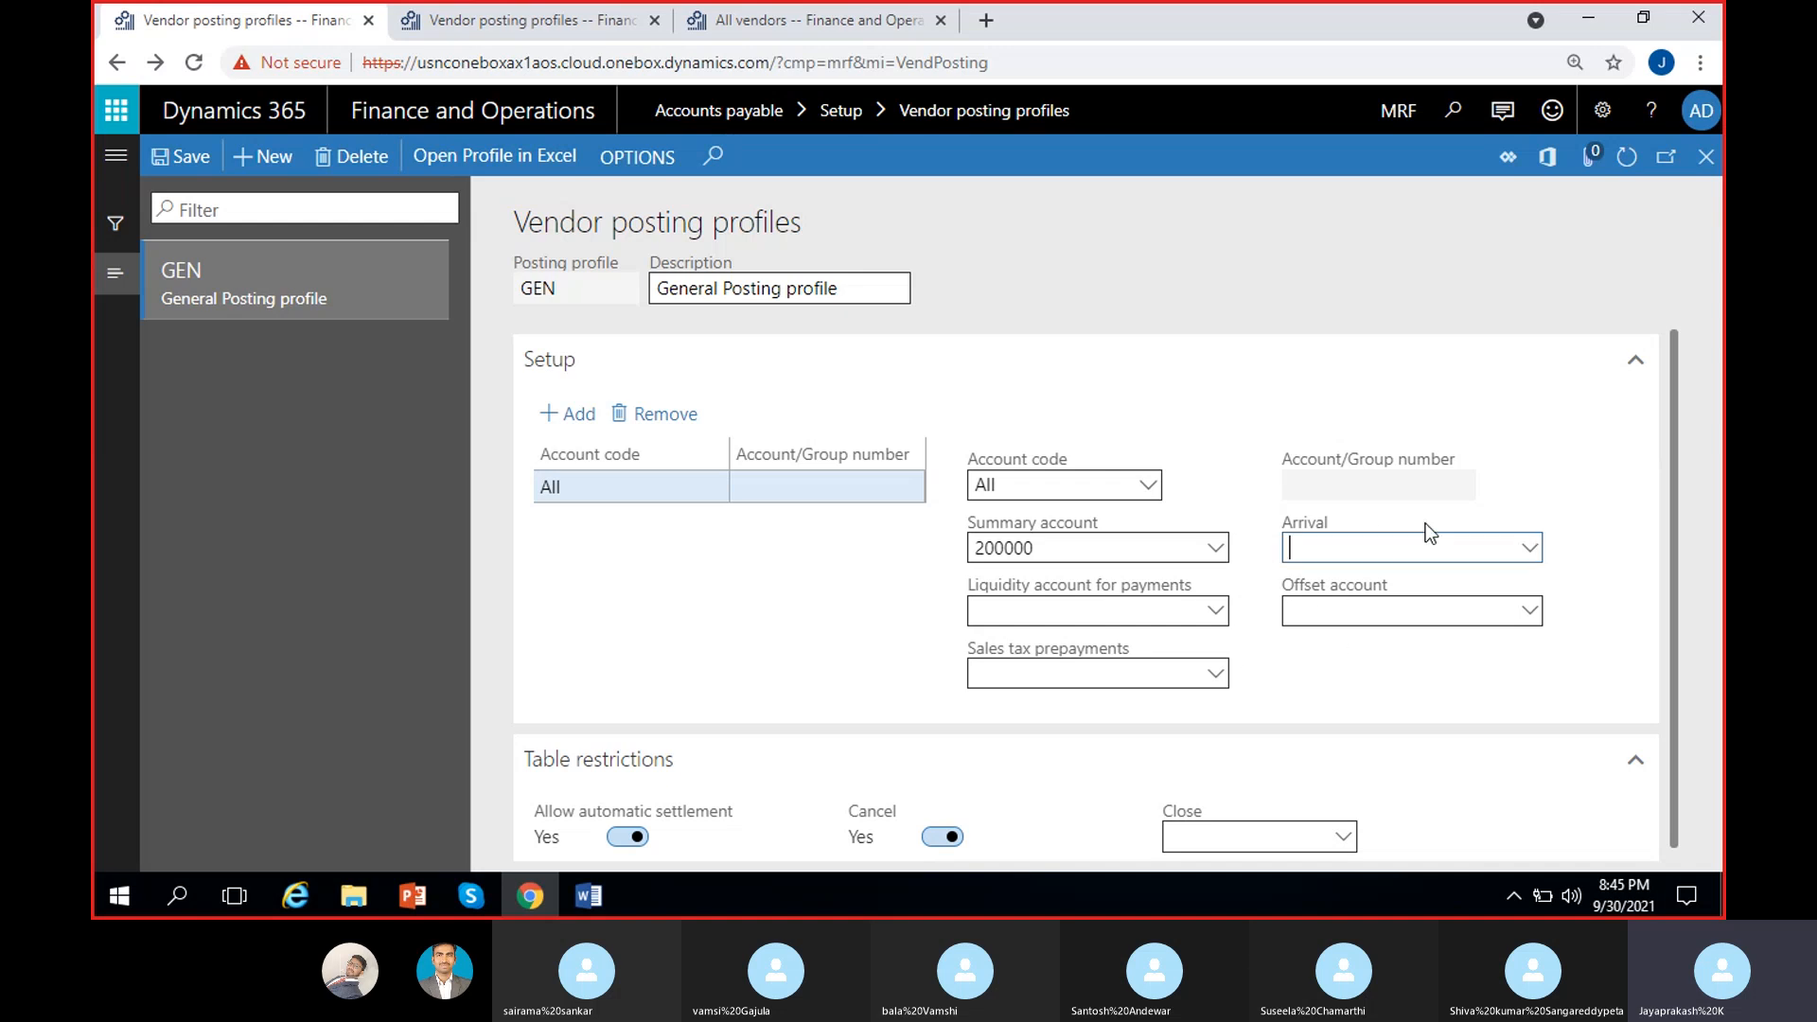
left_click(1582, 560)
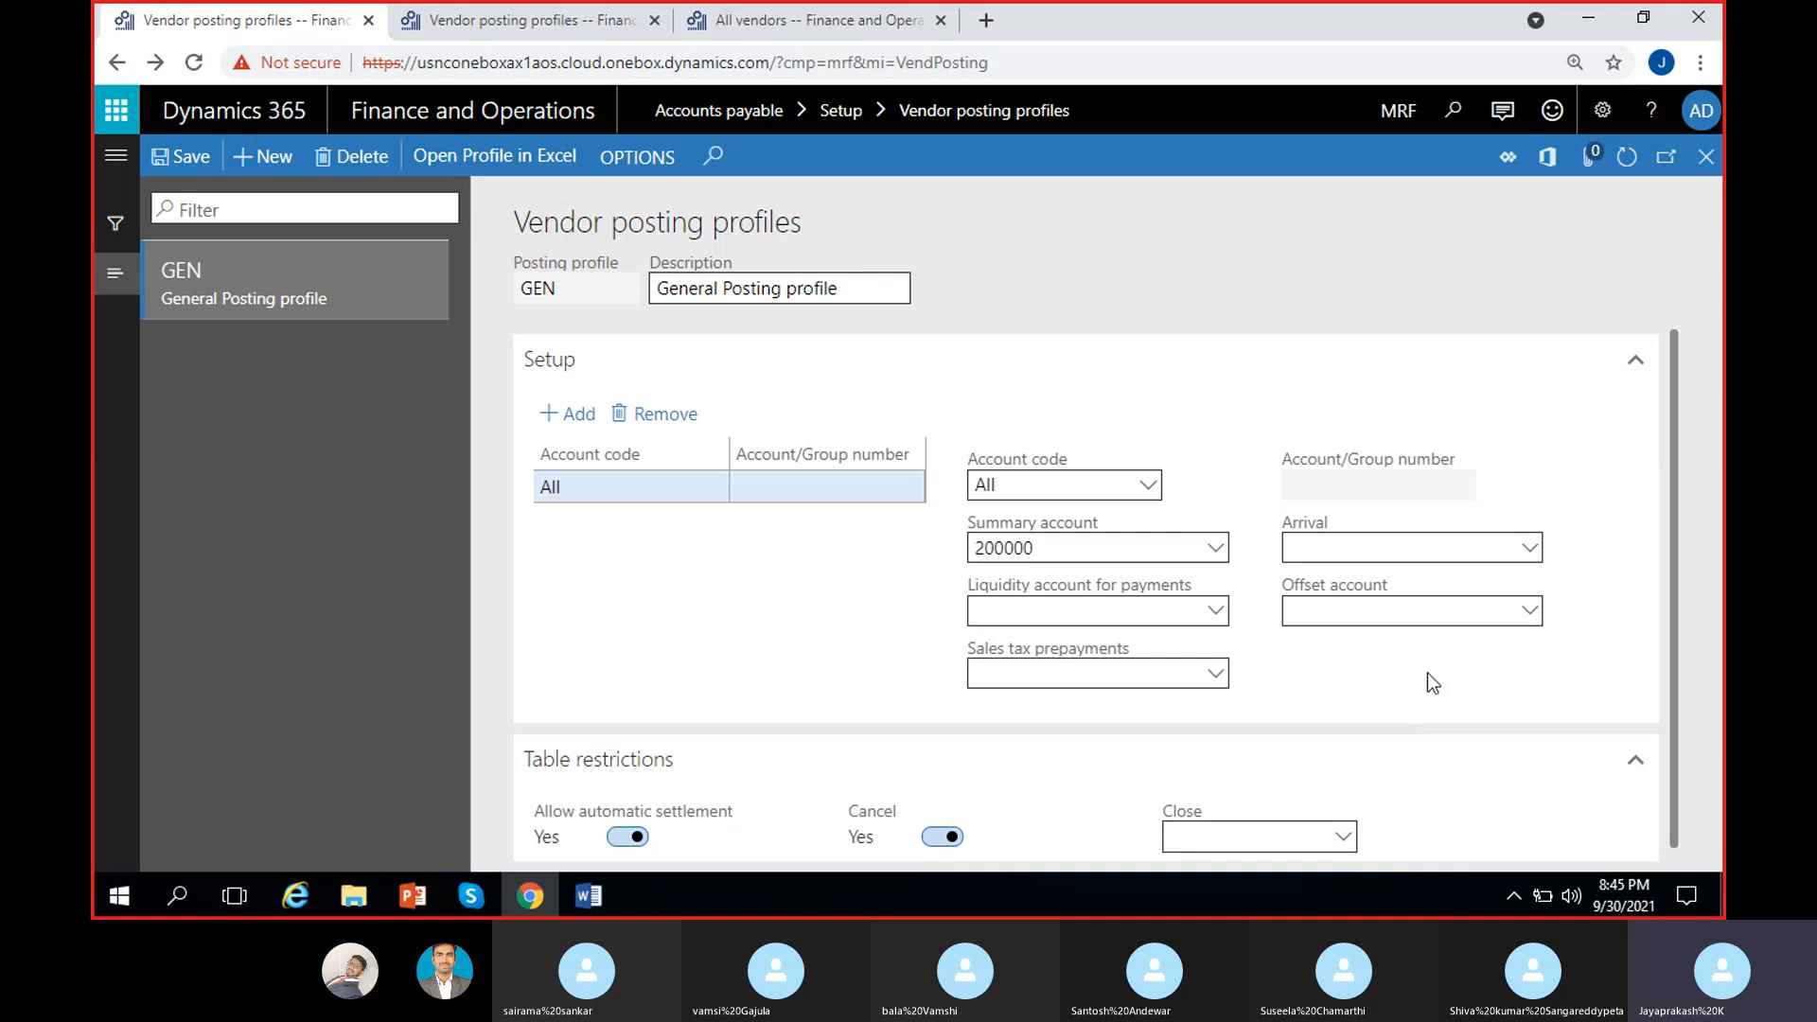
left_click(1385, 612)
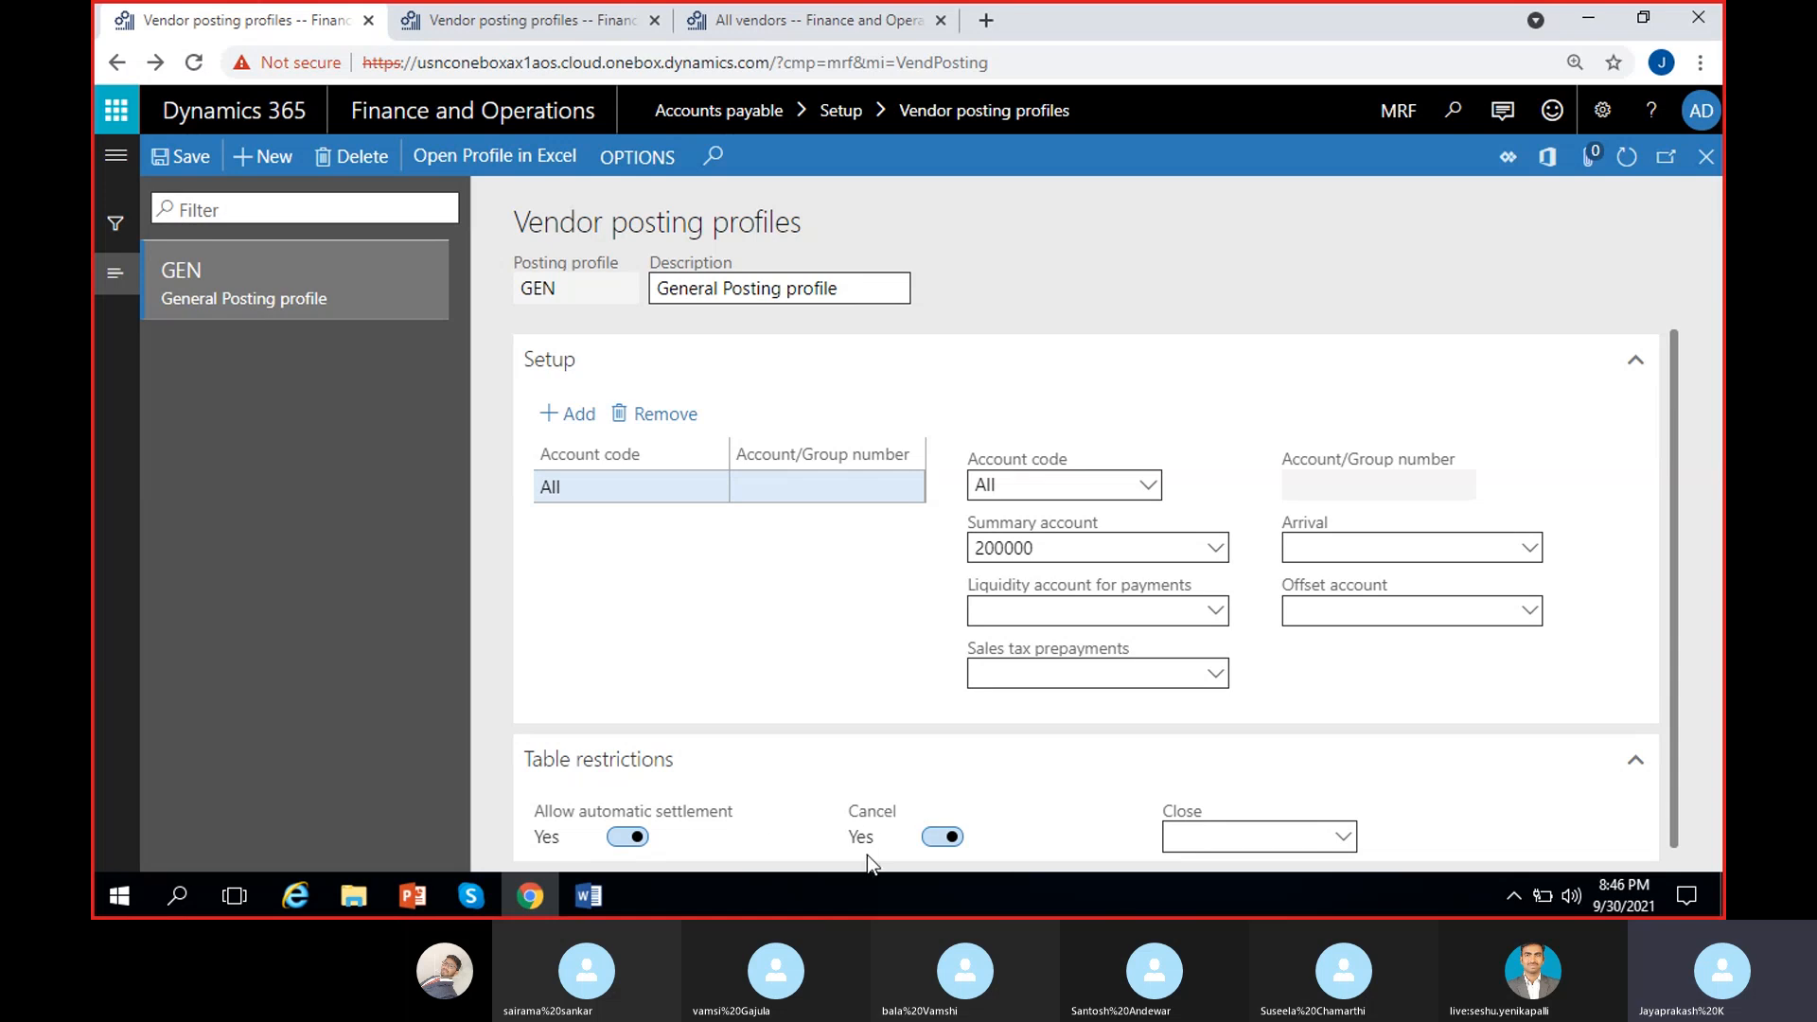
Step: Set GEN's Allow automatic settlement and Cancel restrictions to No, leaving Close empty
left_click(941, 836)
left_click(626, 836)
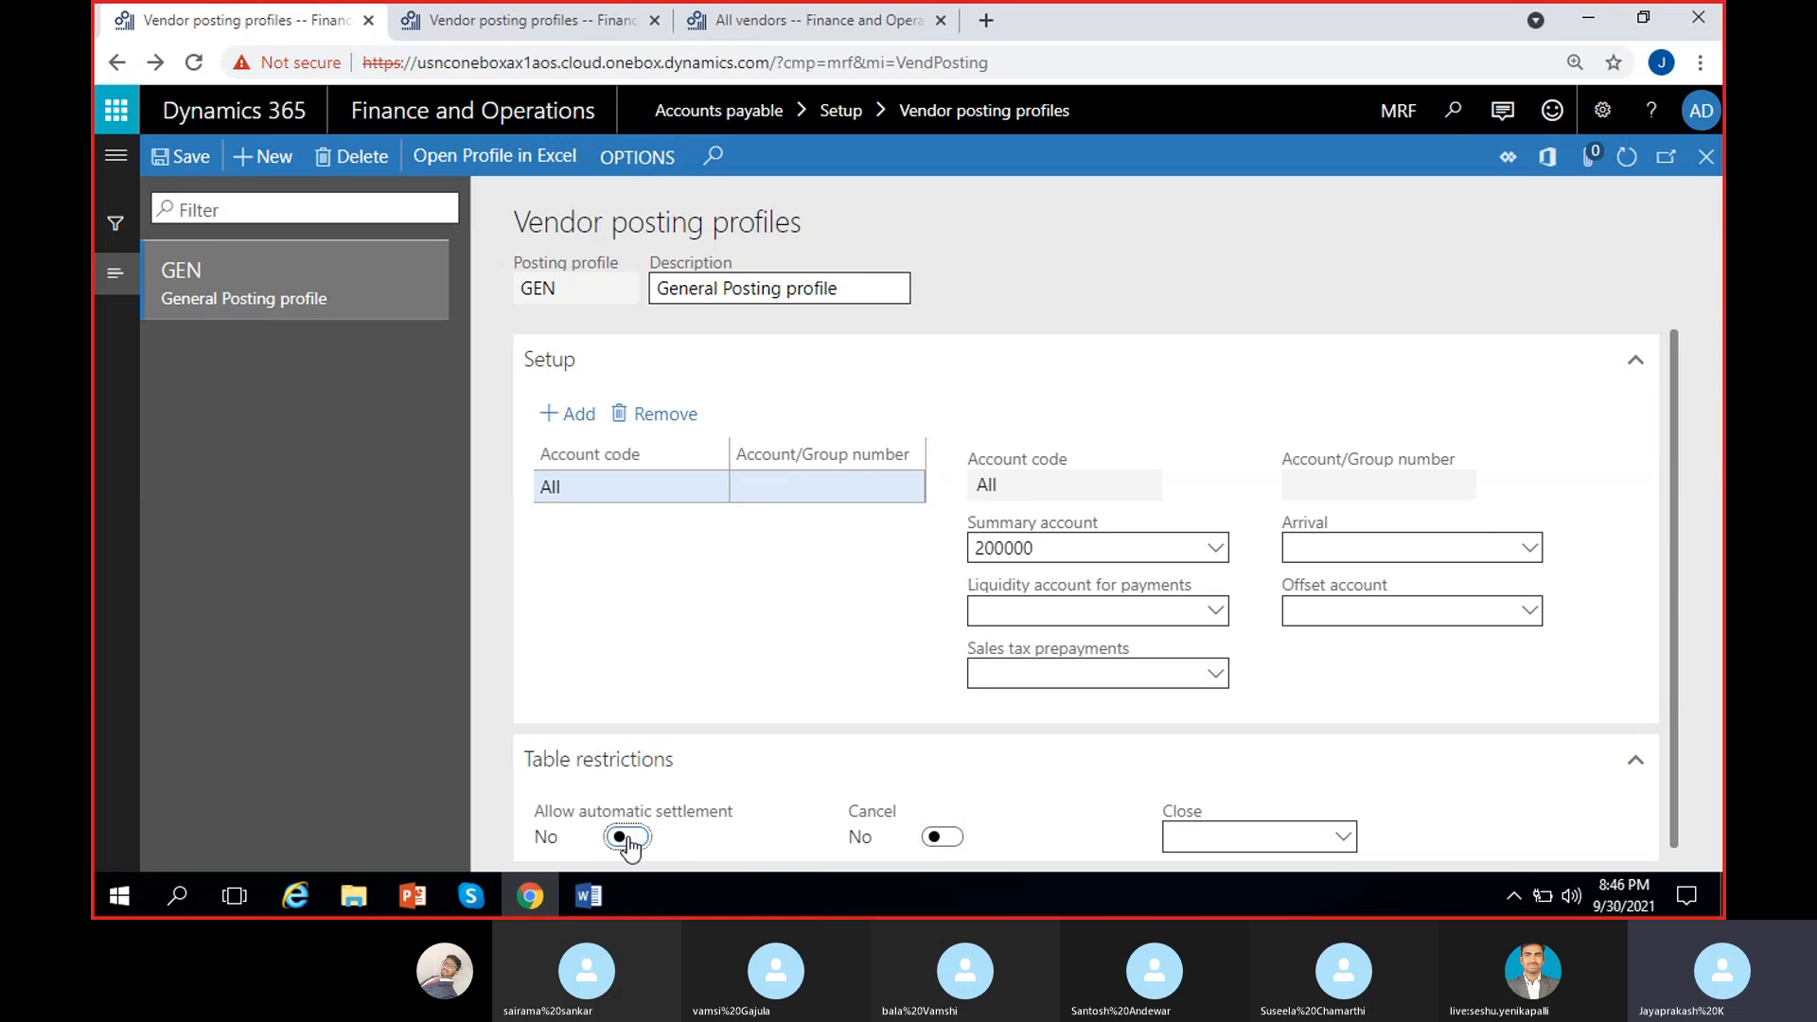
left_click(941, 837)
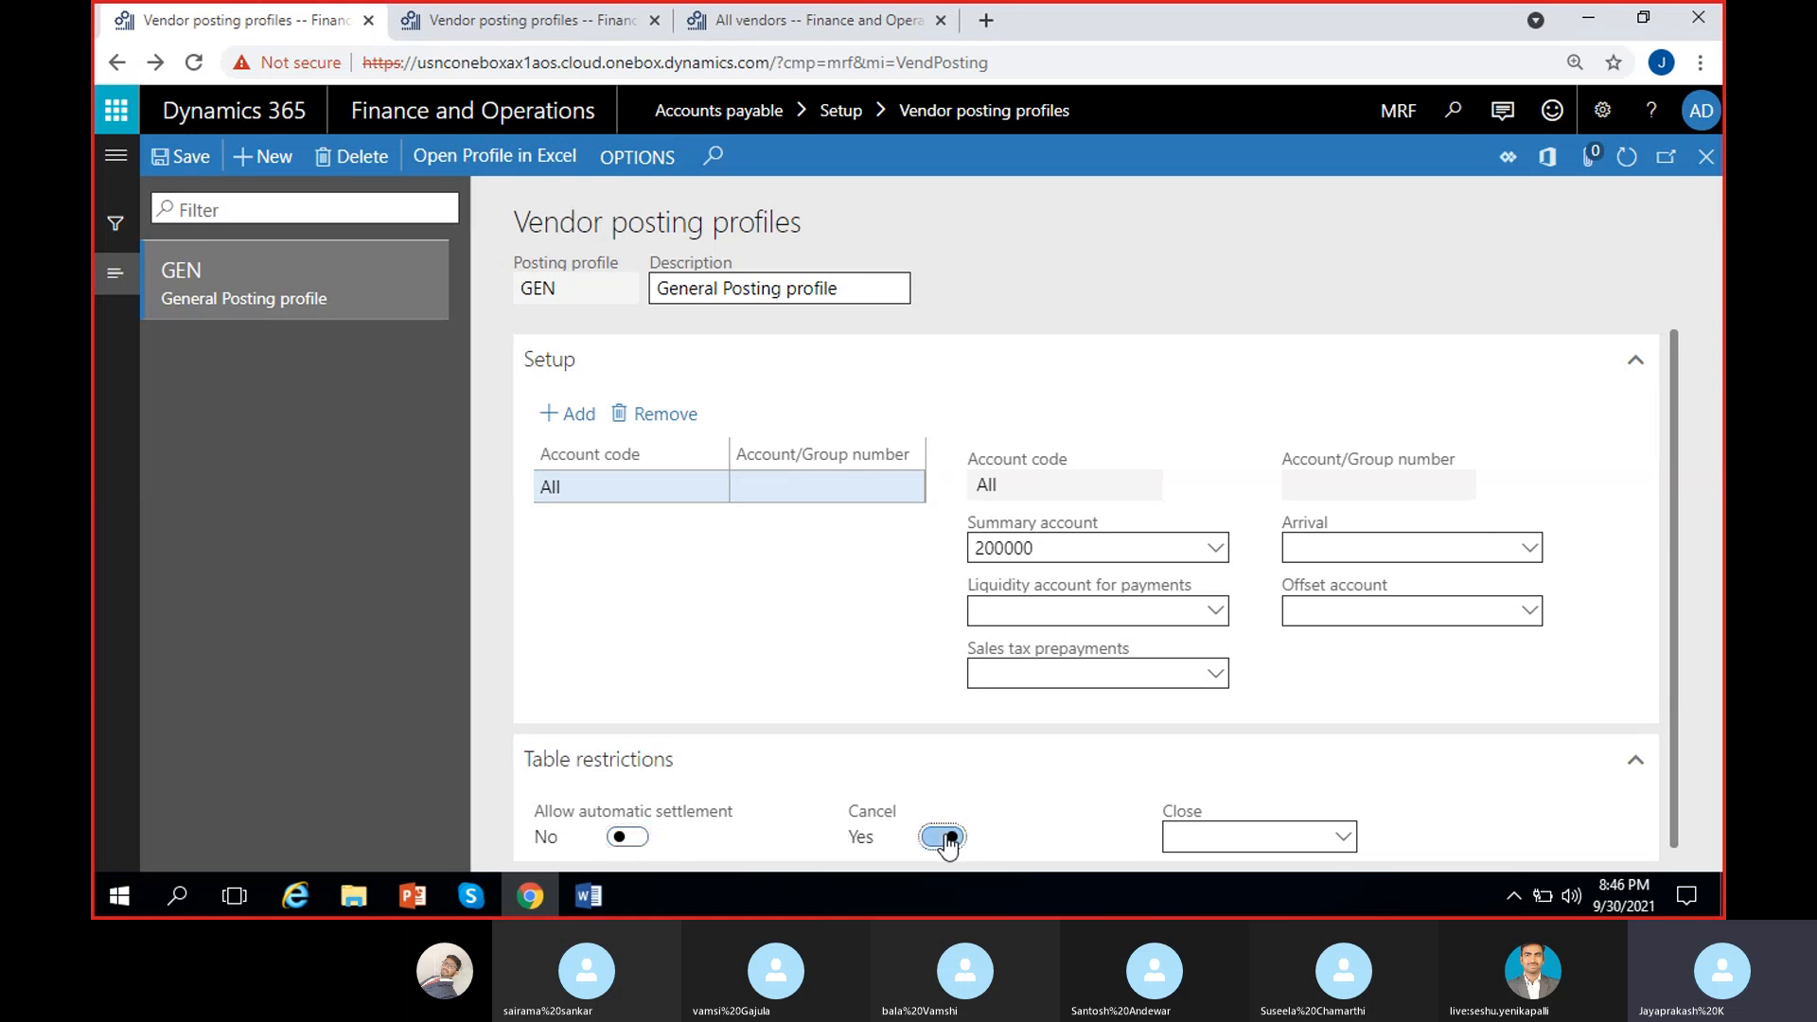
left_click(944, 837)
left_click(1339, 834)
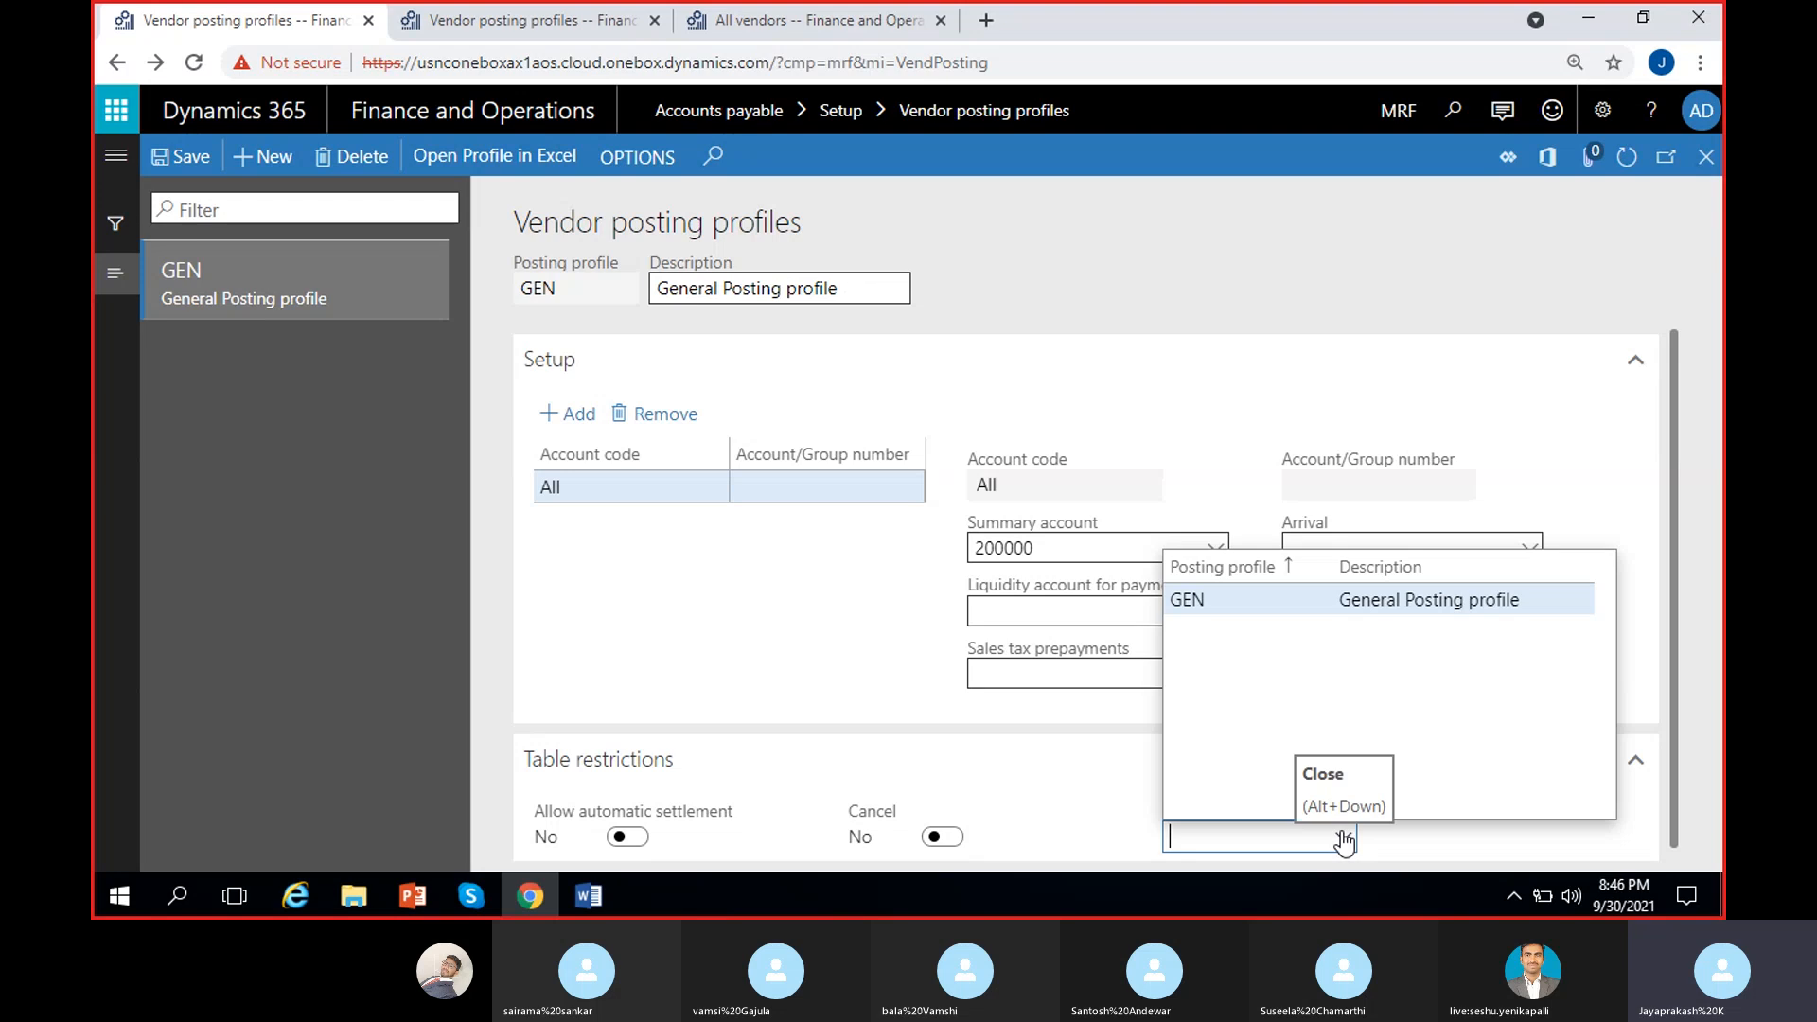
left_click(1118, 771)
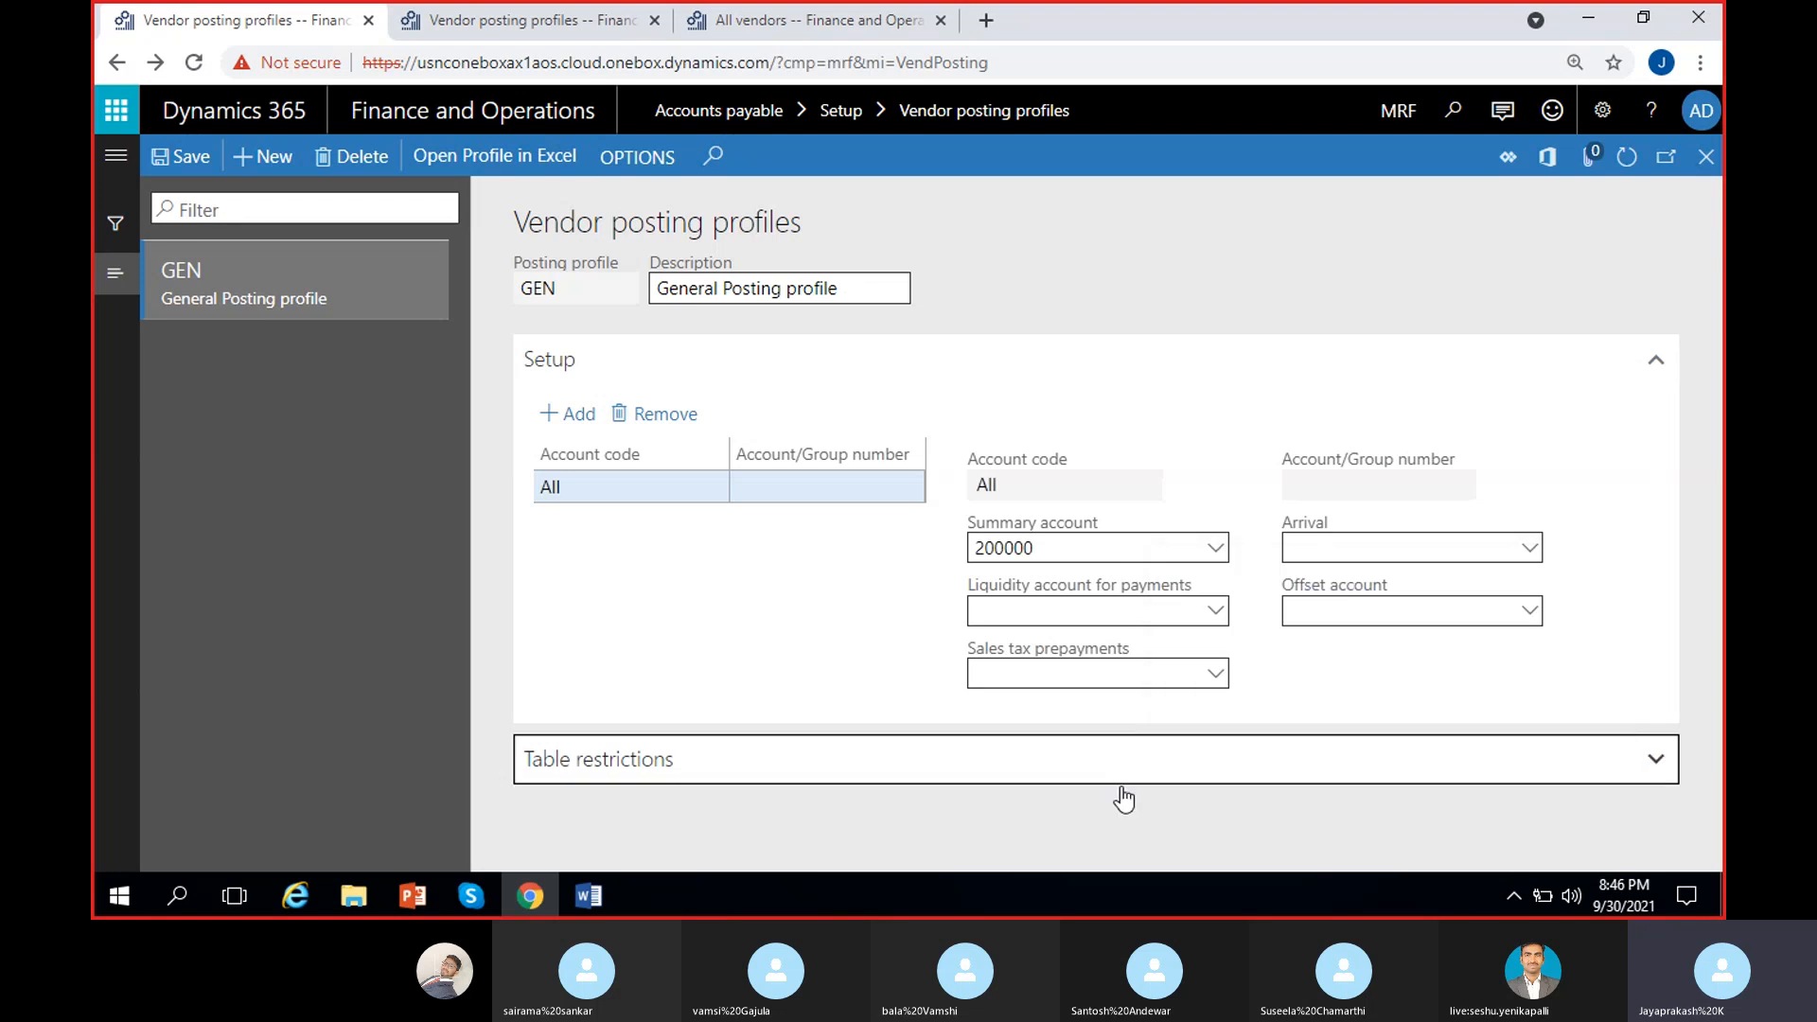
left_click(1176, 772)
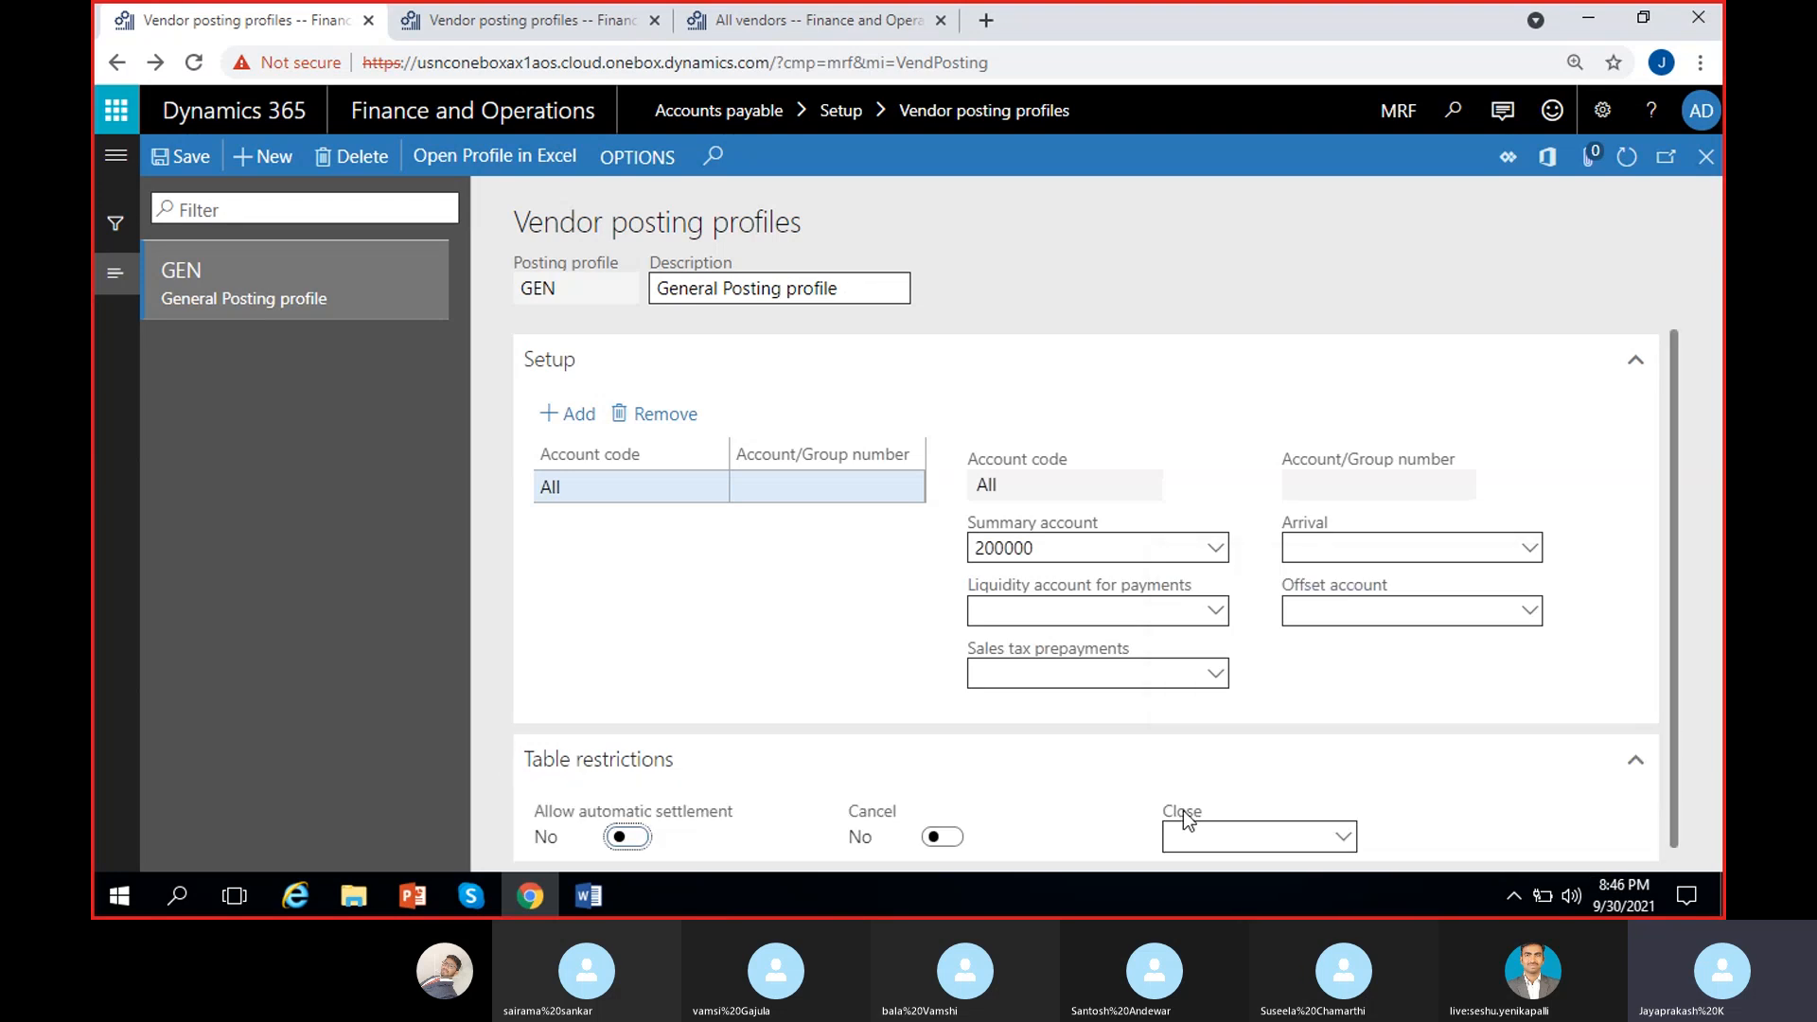
left_click(1344, 836)
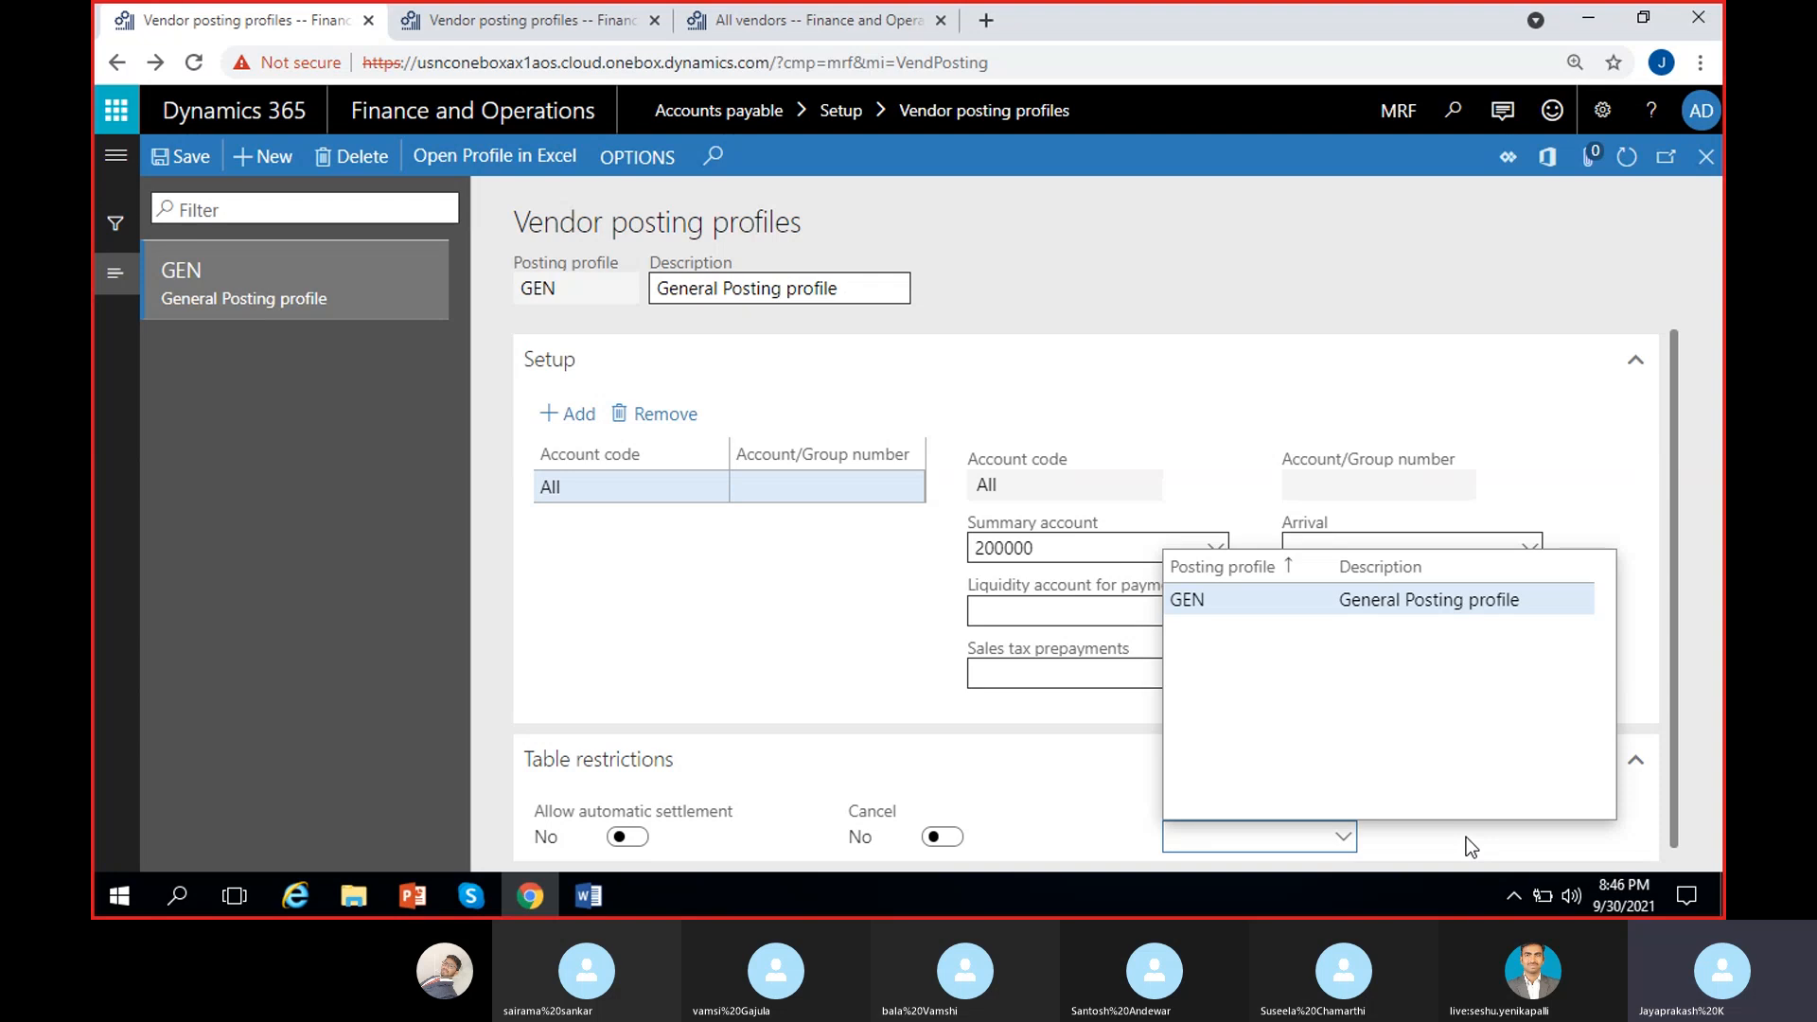
left_click(1466, 837)
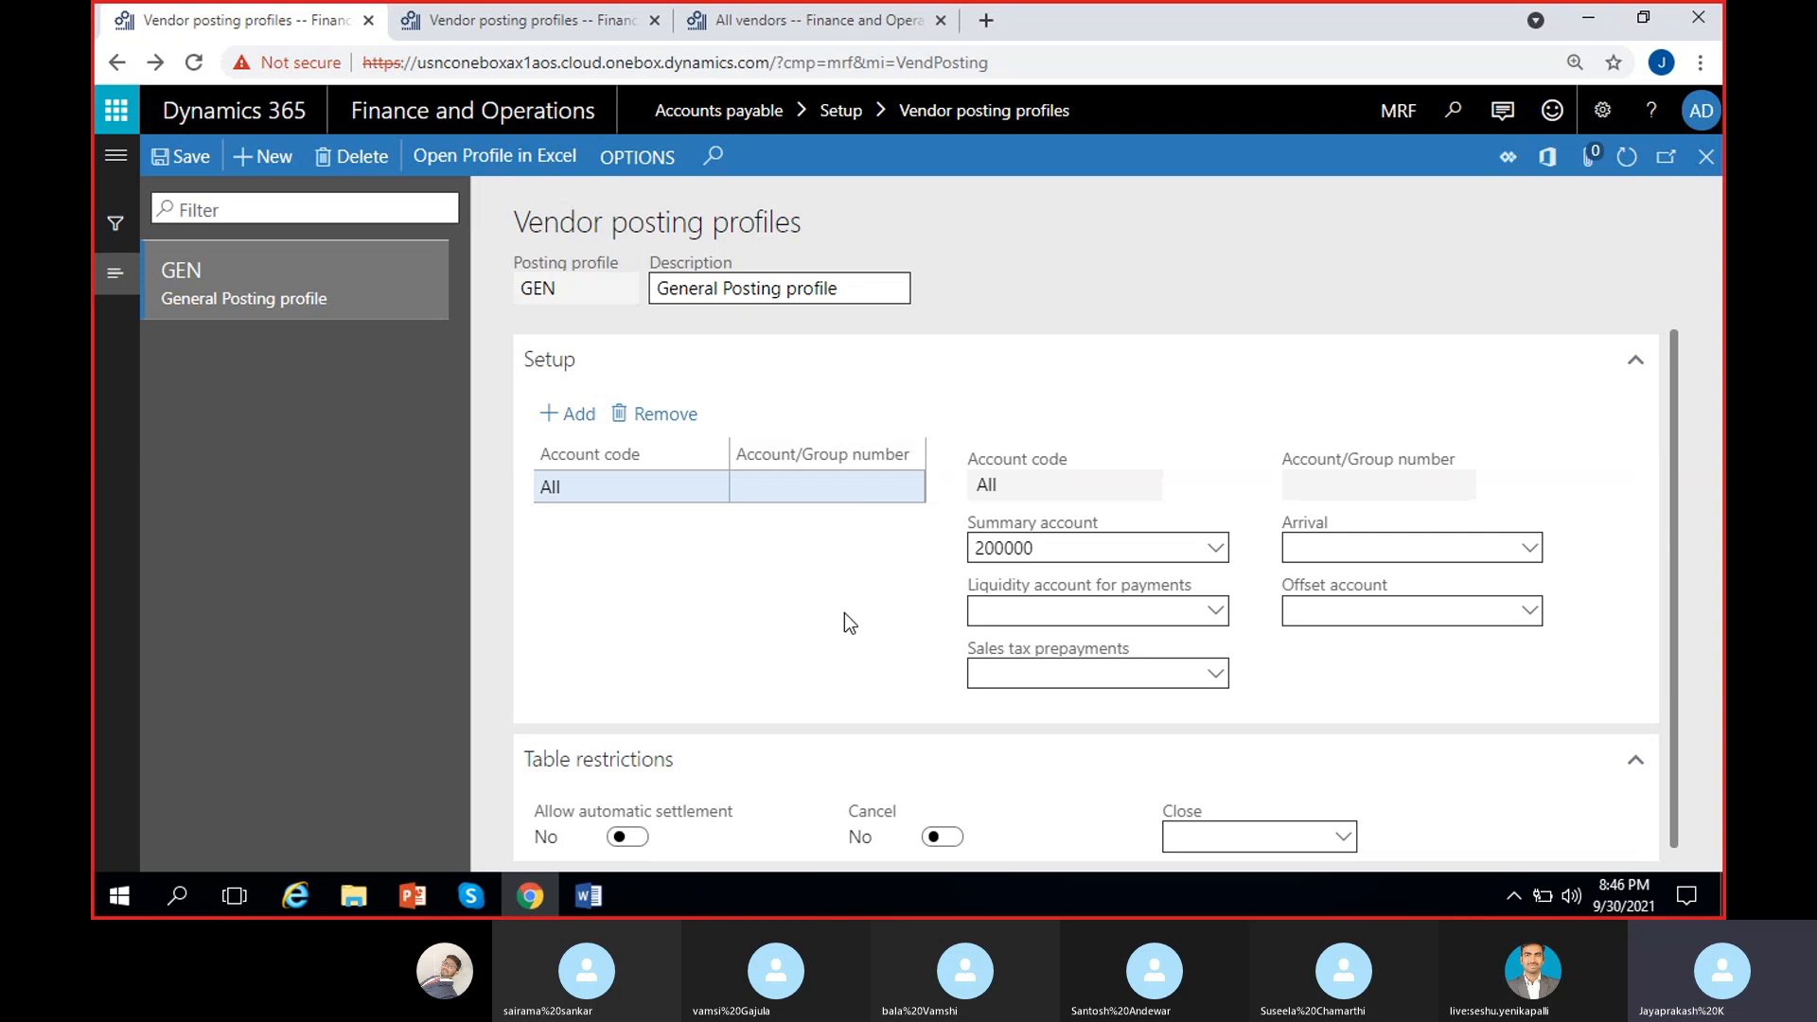
left_click(185, 159)
Step: Create a new vendor posting profile PRE with description 'Prepayment'
left_click(258, 159)
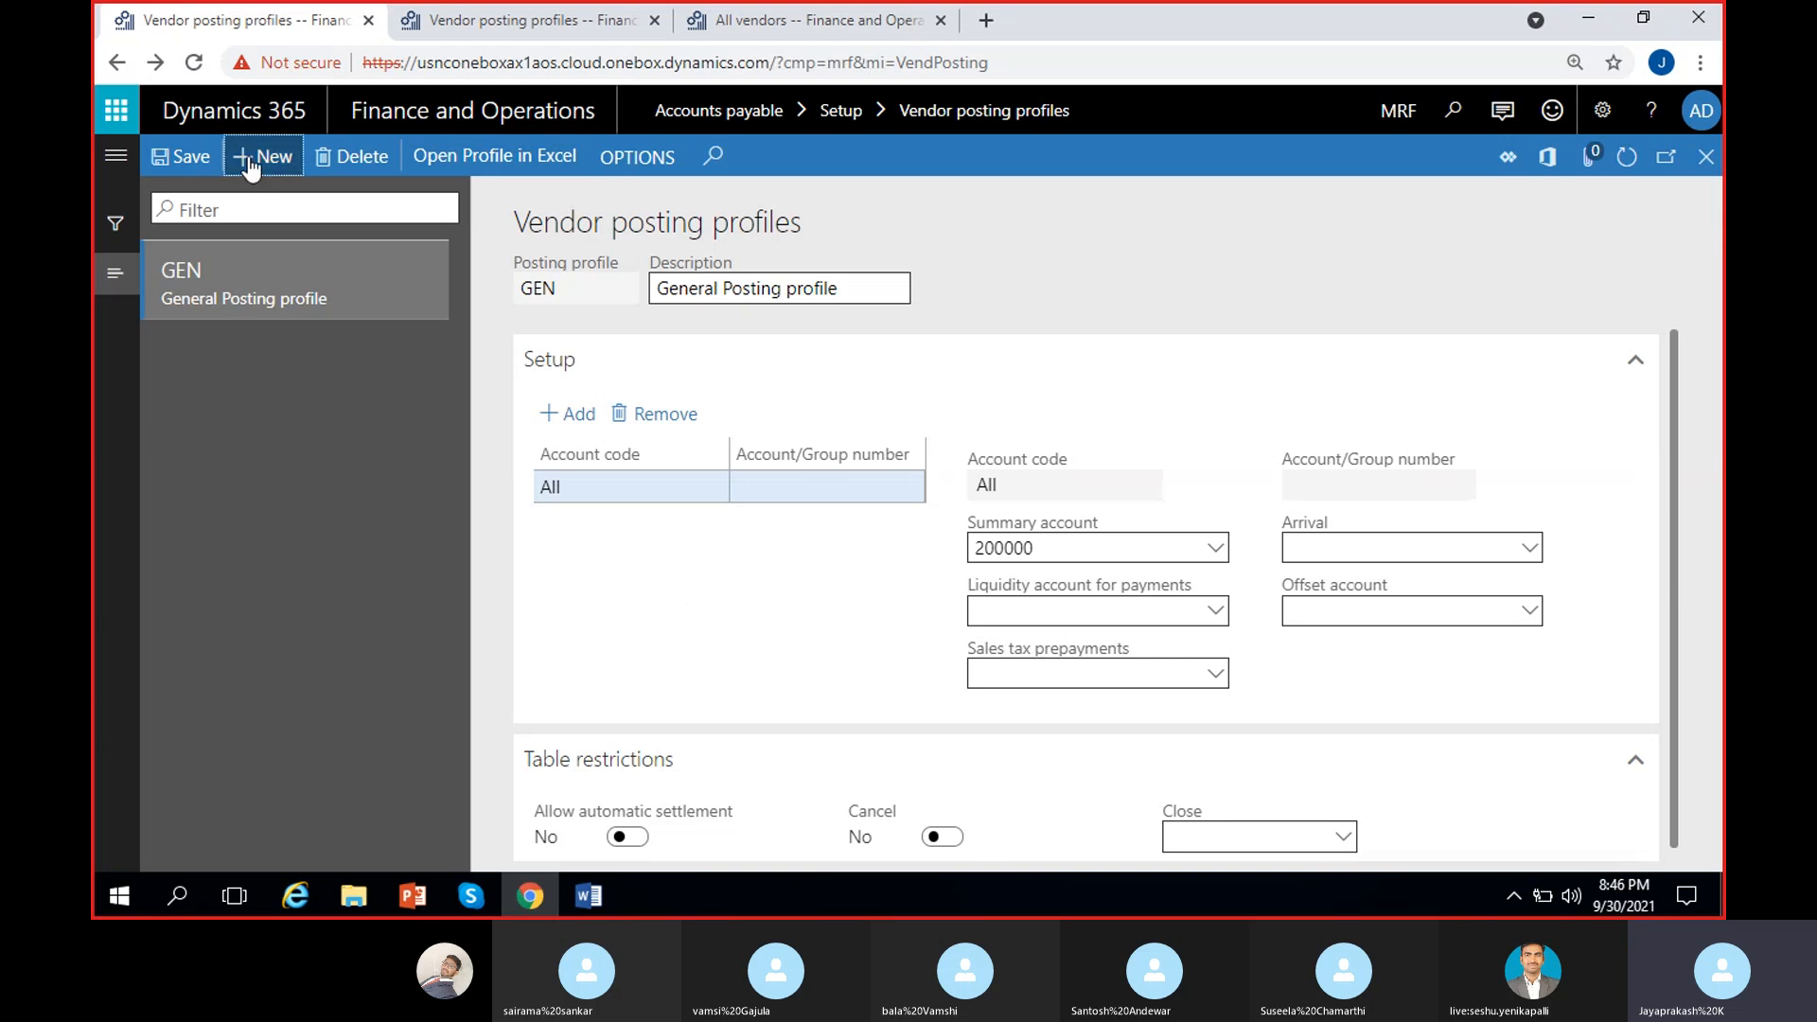
type("PRE")
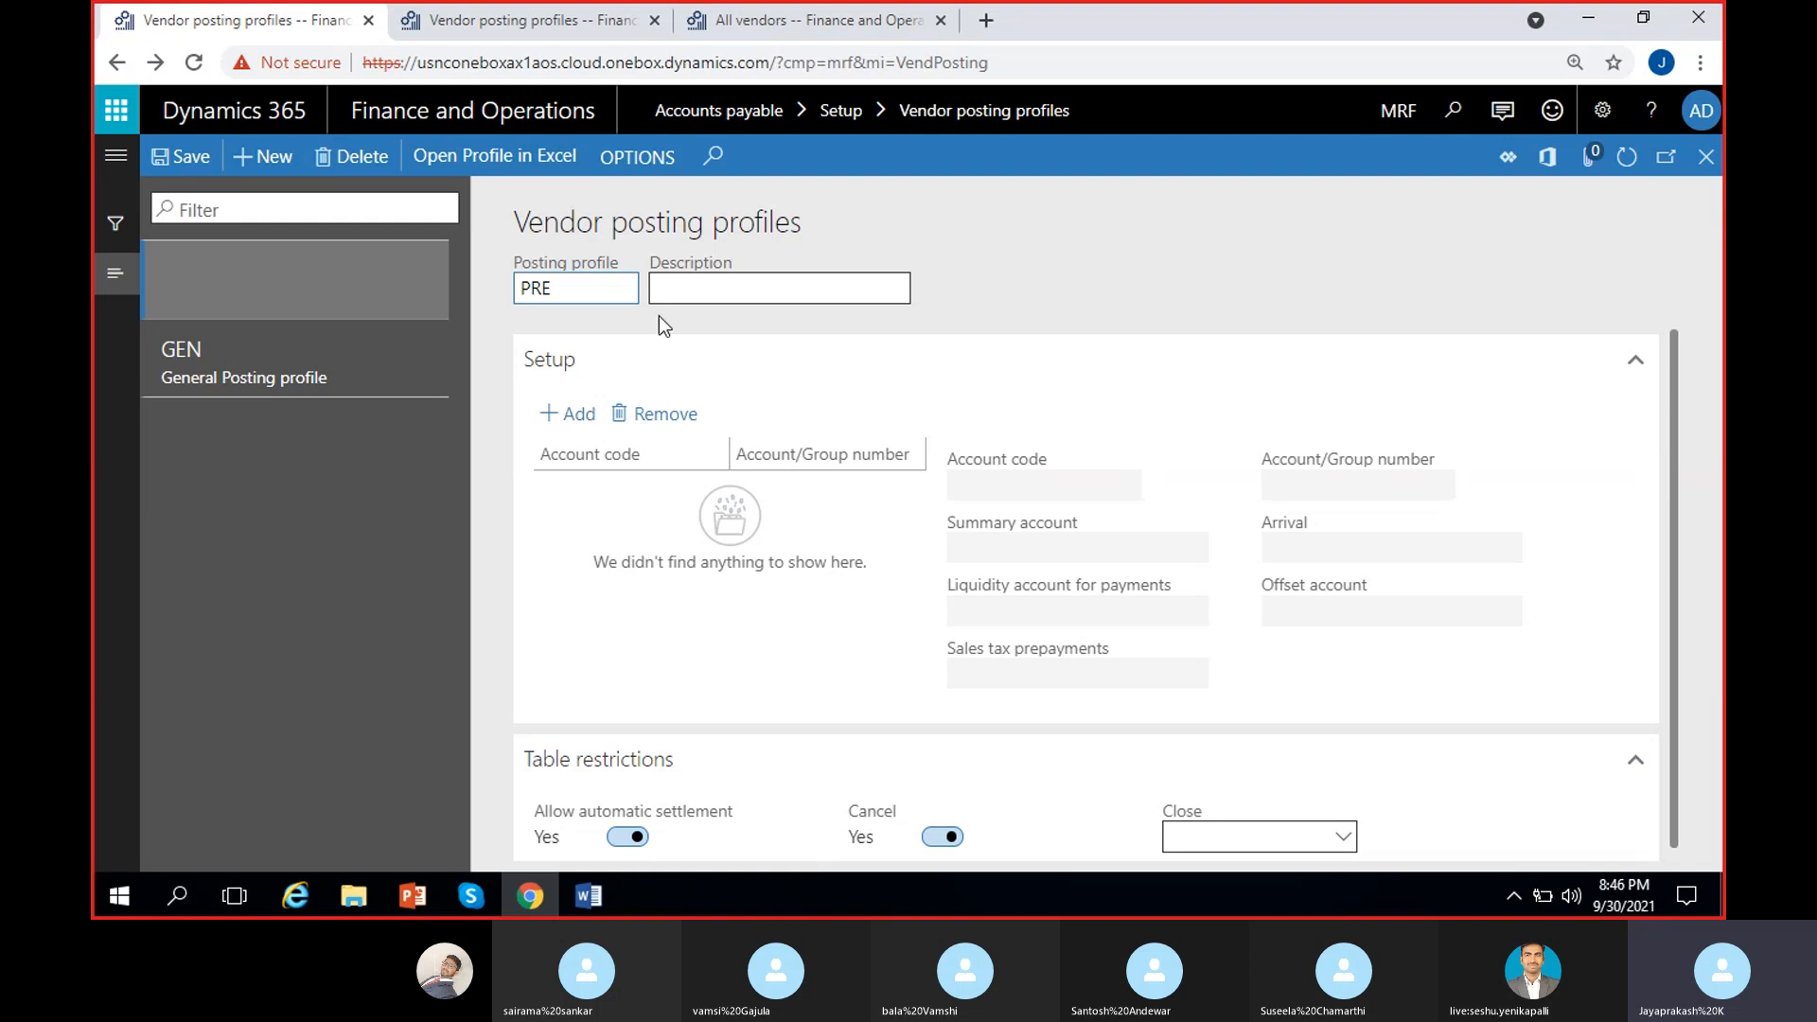
left_click(678, 289)
type("Prep")
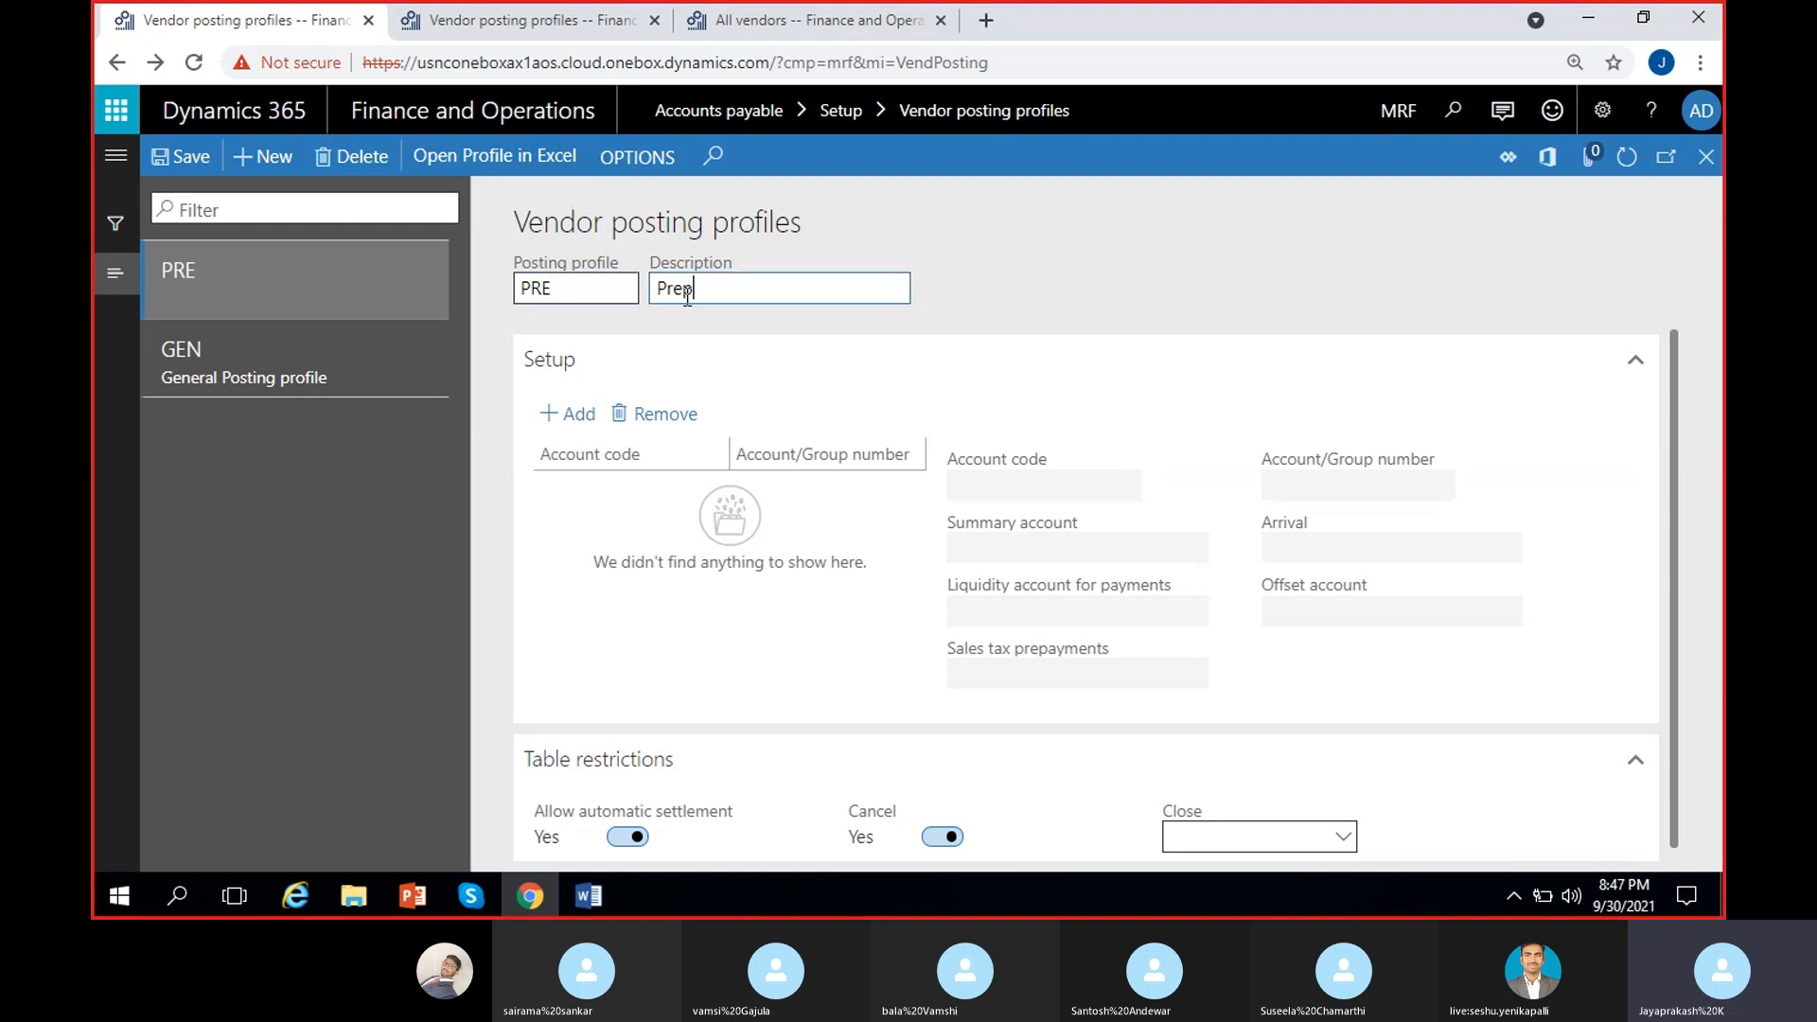
type("ayment")
left_click(1104, 310)
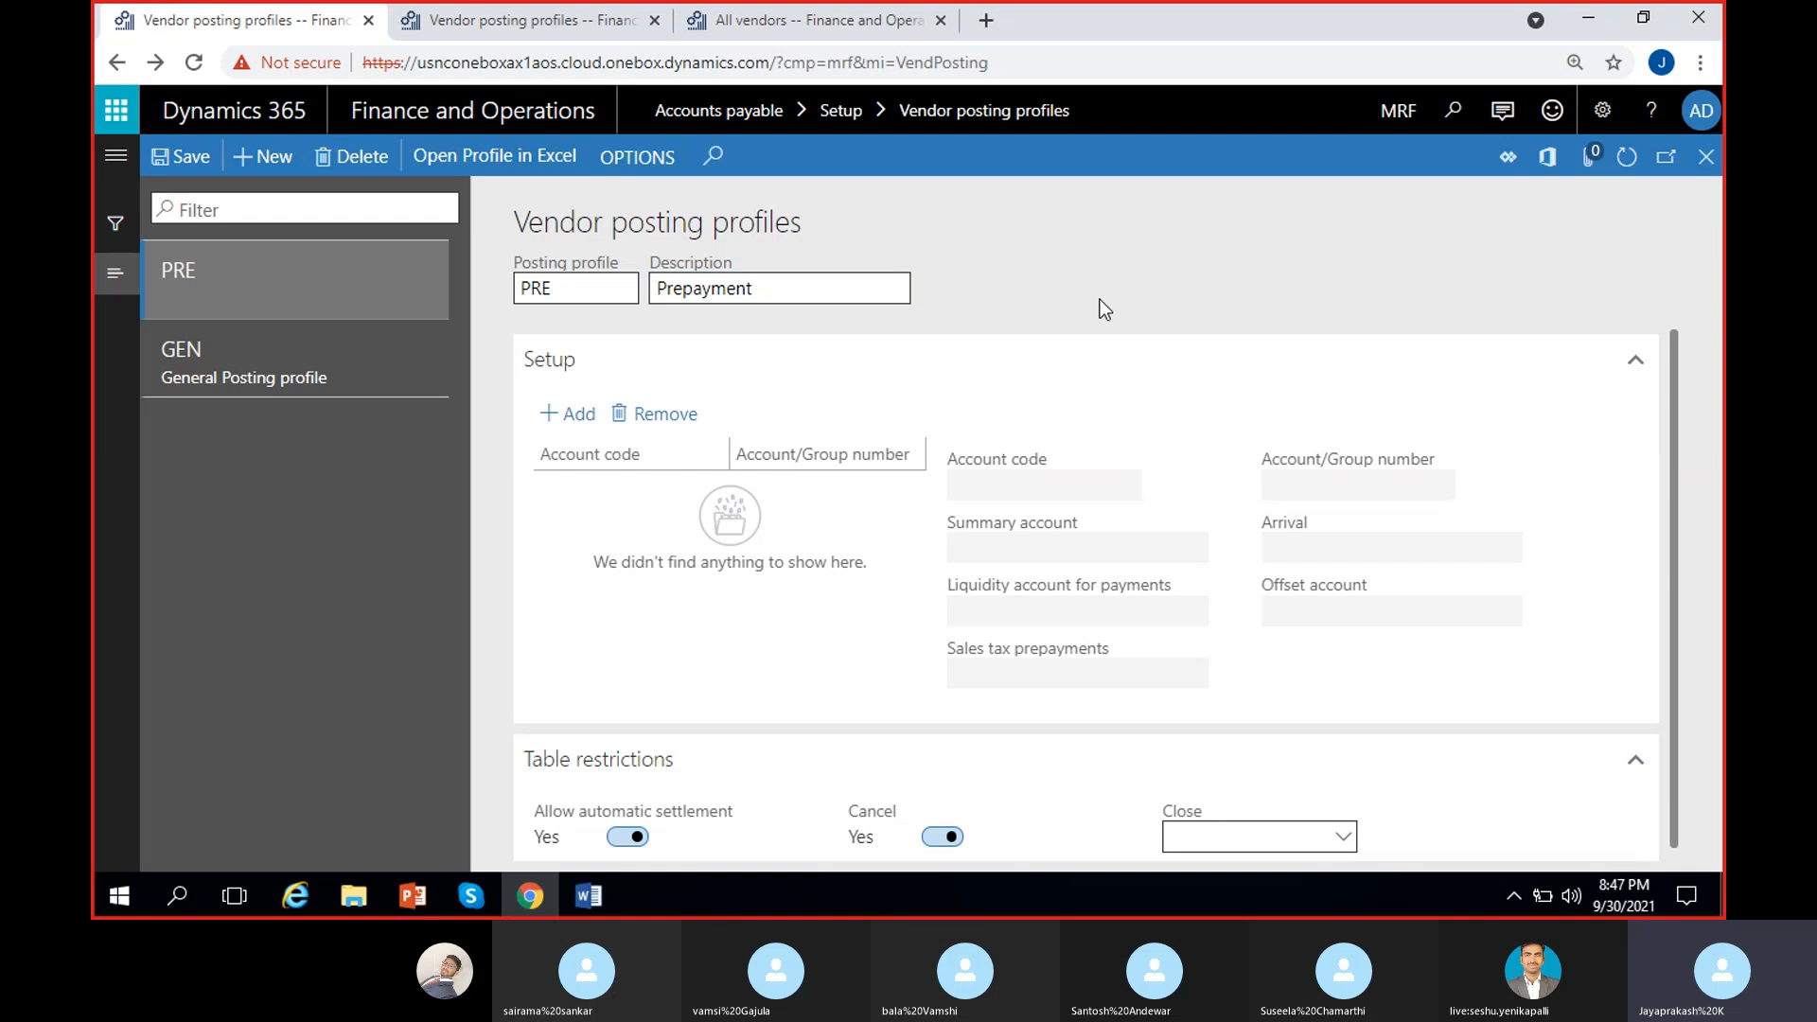
Step: Add a setup line to PRE with account code All
left_click(568, 414)
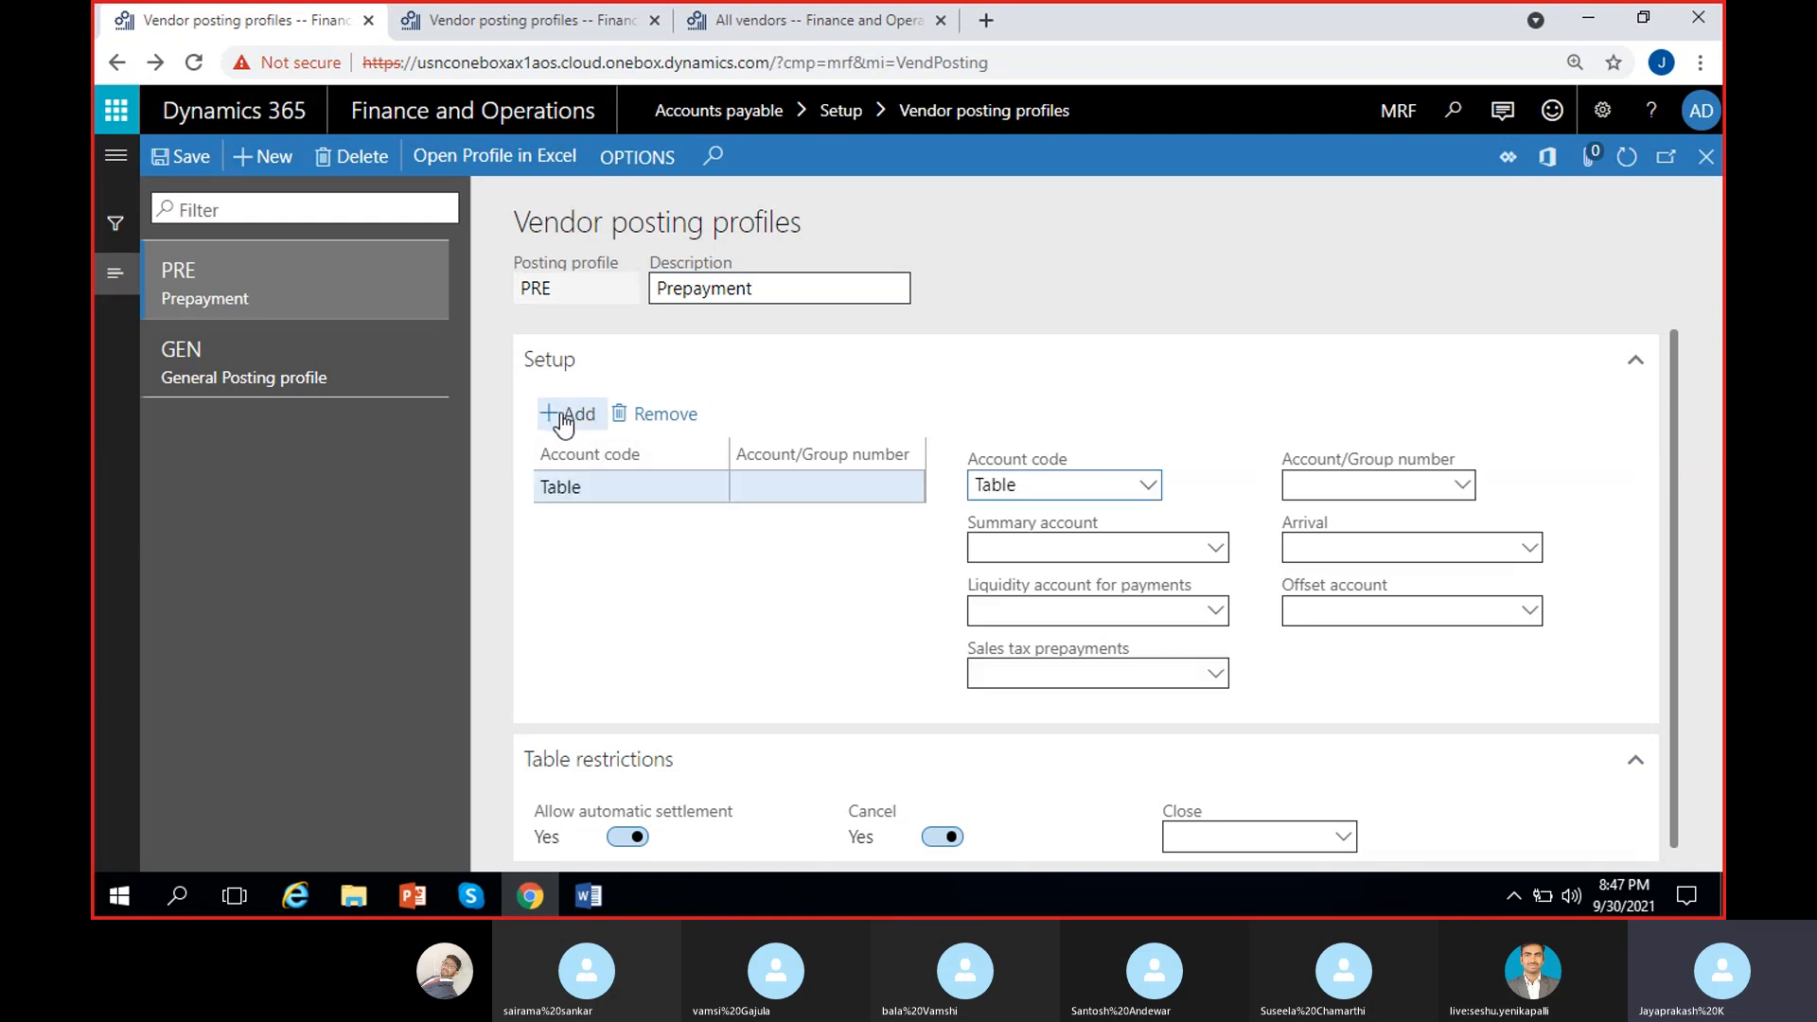
left_click(1142, 488)
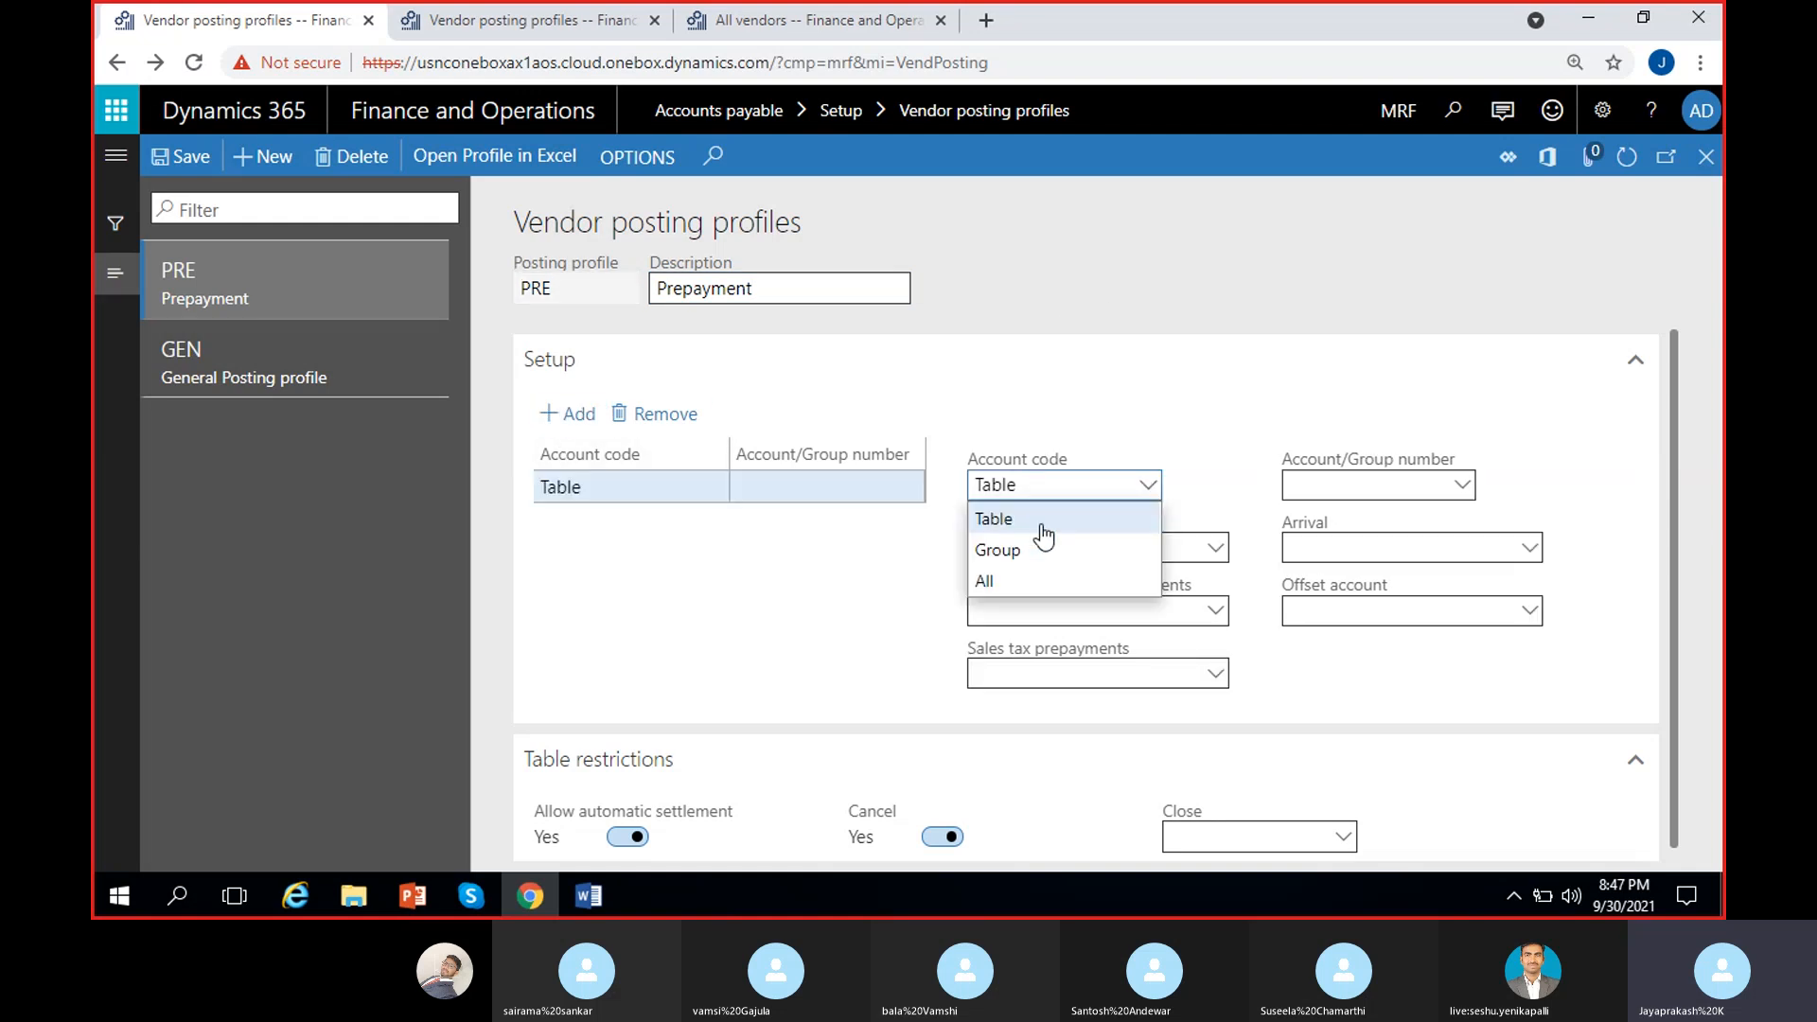
left_click(1020, 579)
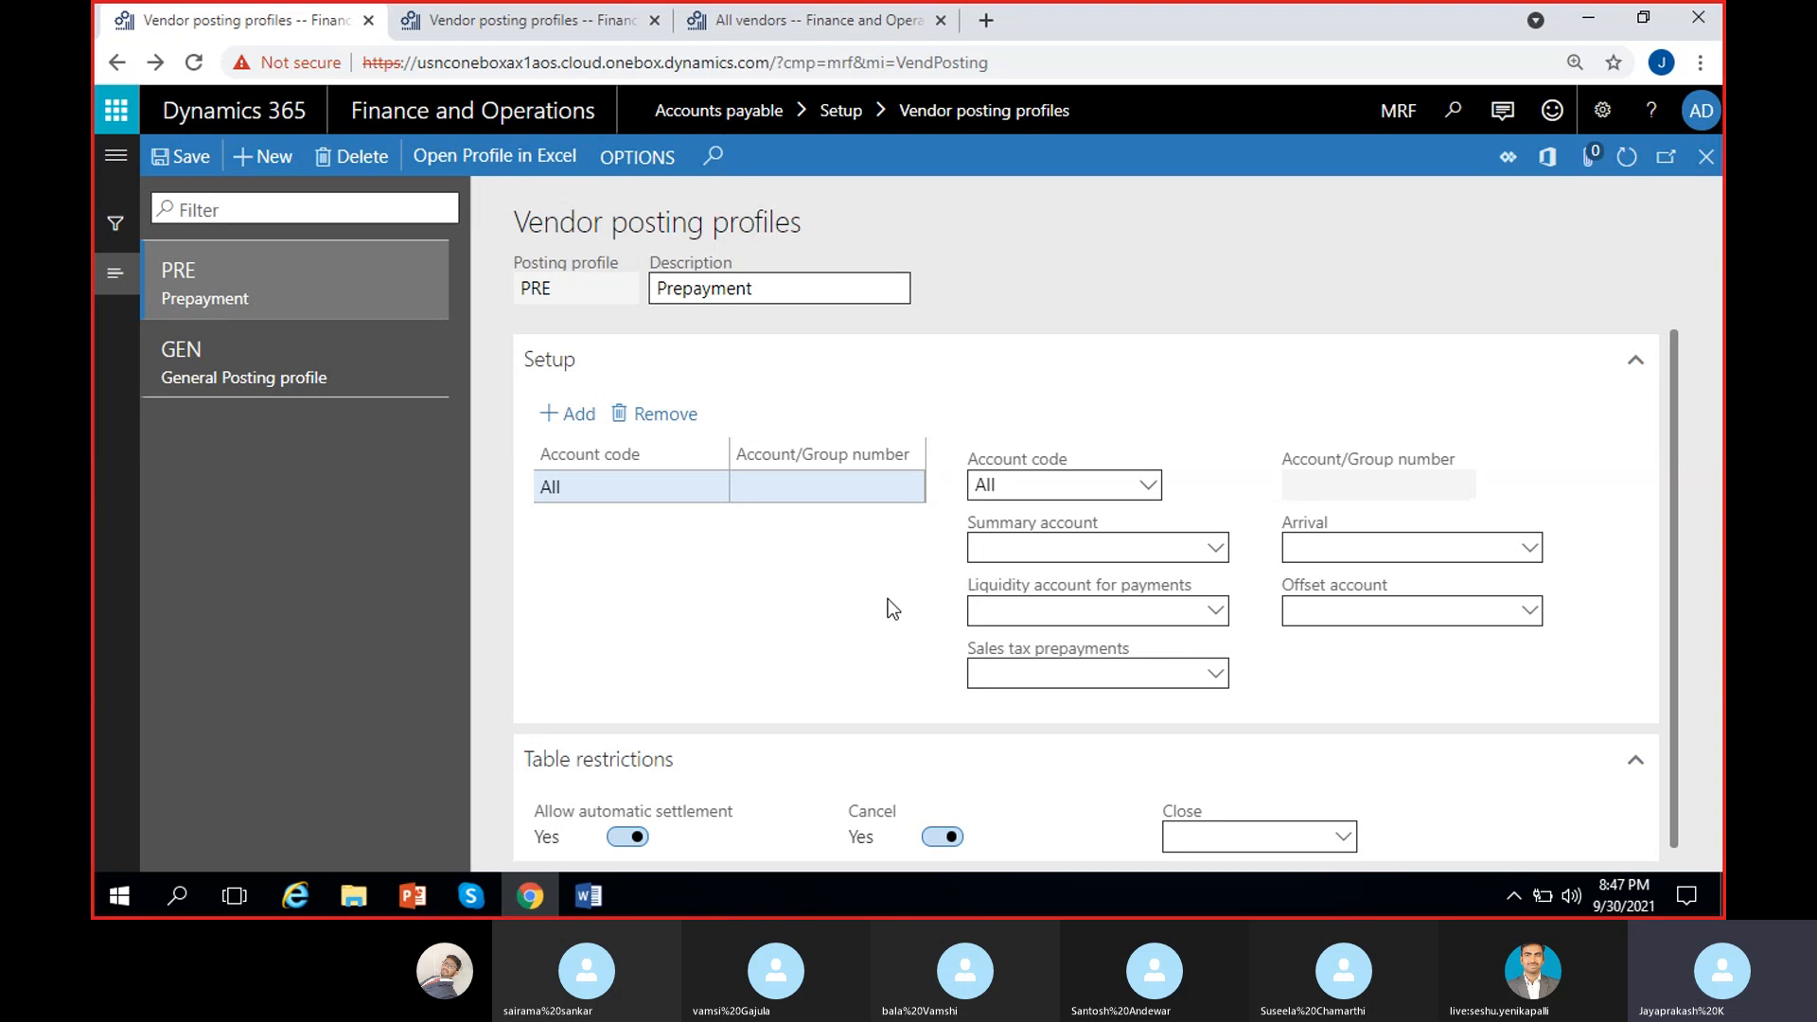
Step: Search the Summary account lookup for 'pre', then open Main accounts via View details
left_click(1022, 553)
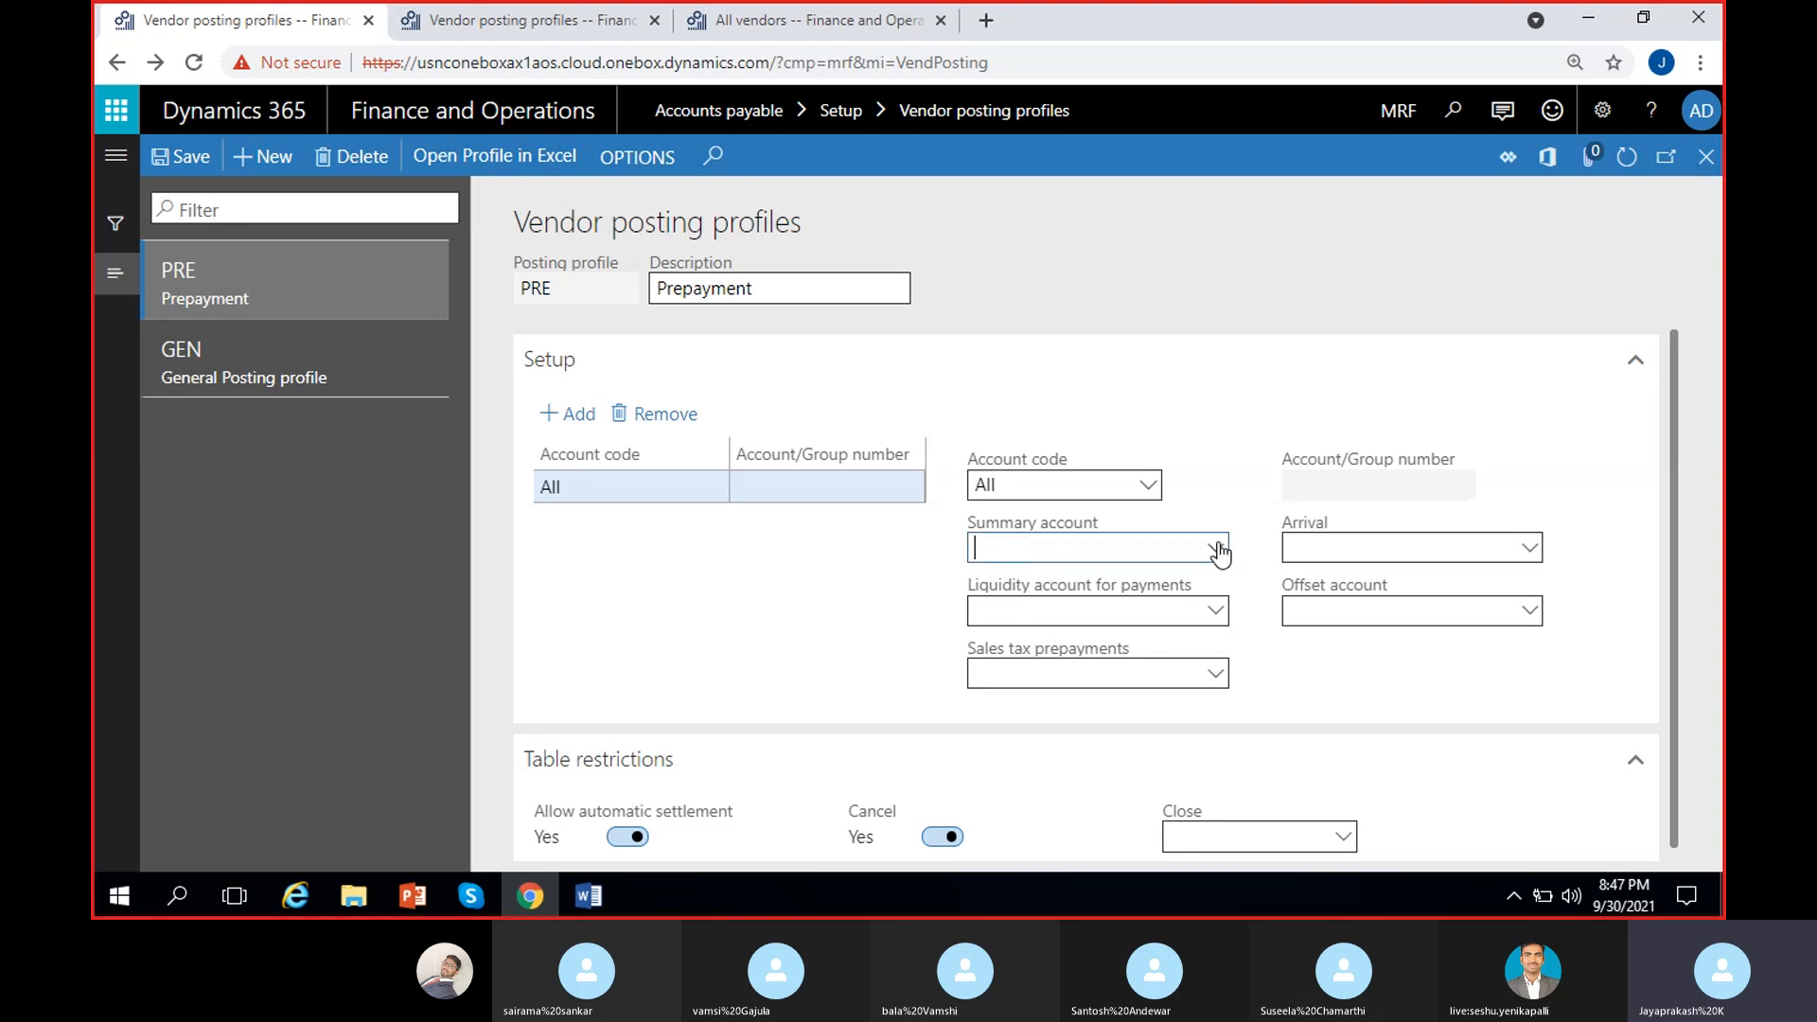
type("prep")
left_click(1217, 549)
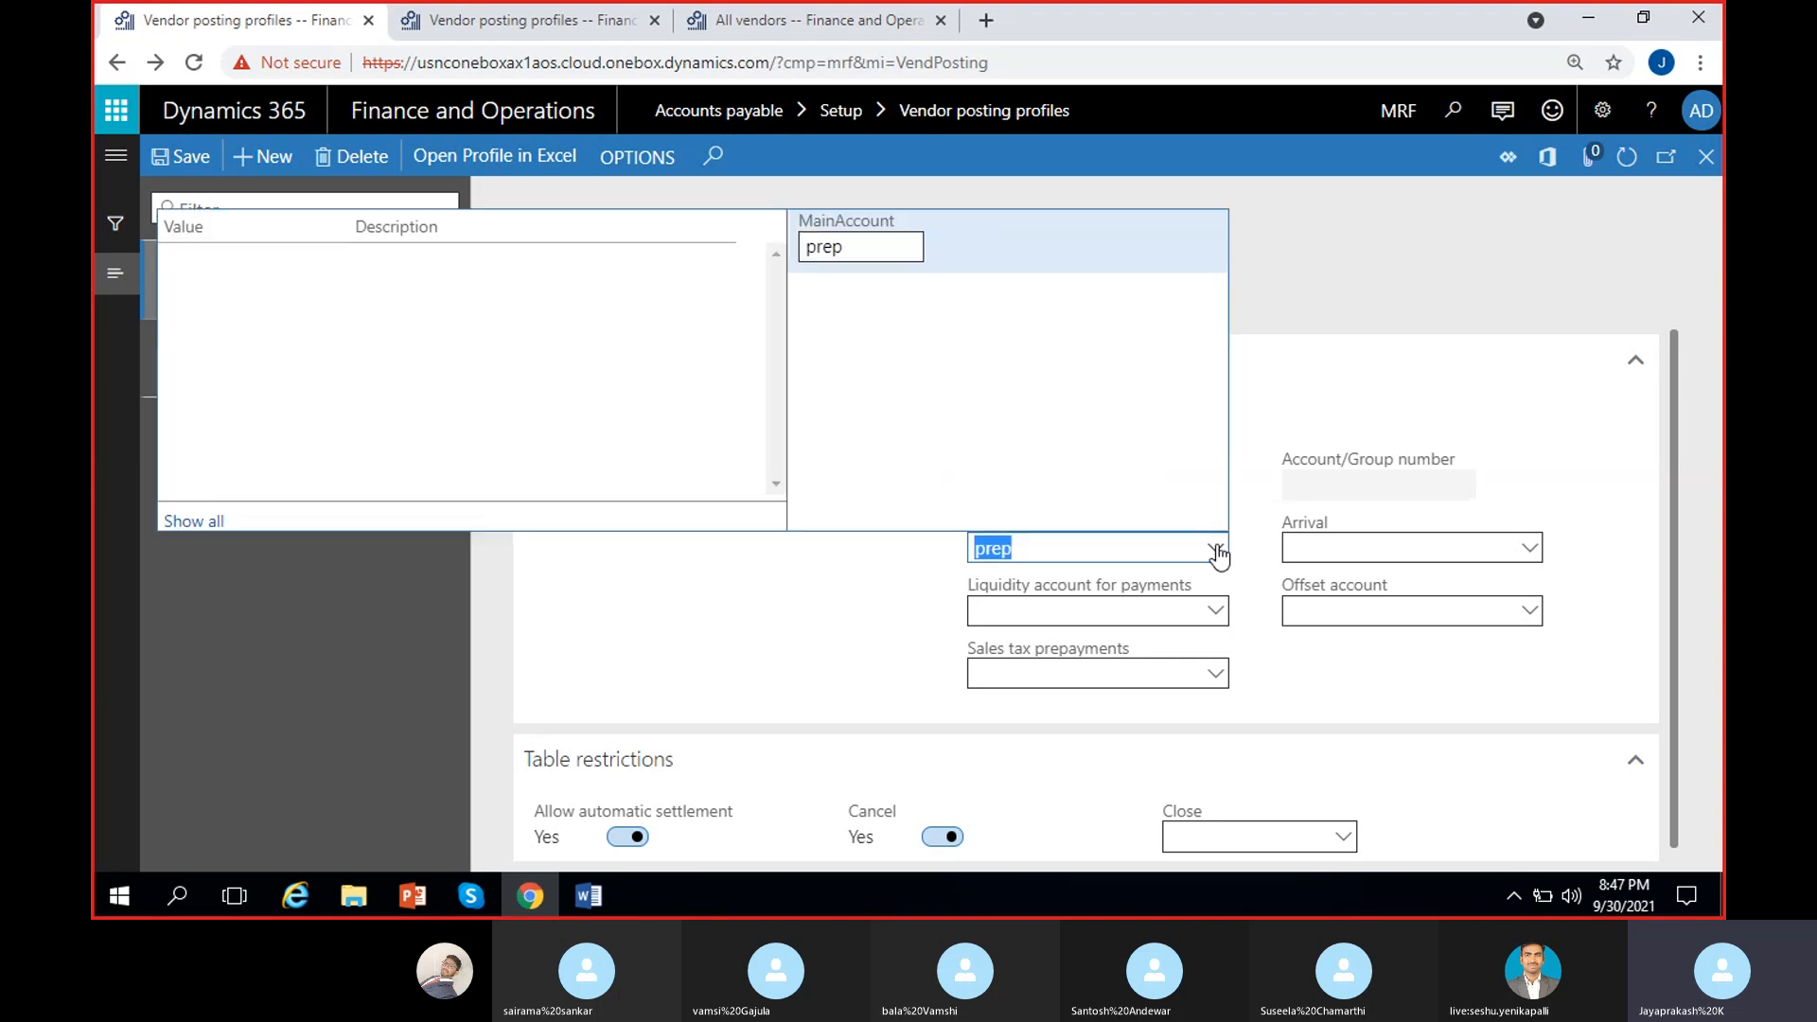
left_click(868, 250)
key("BackSpace")
key("BackSpace")
key("BackSpace")
key("BackSpace")
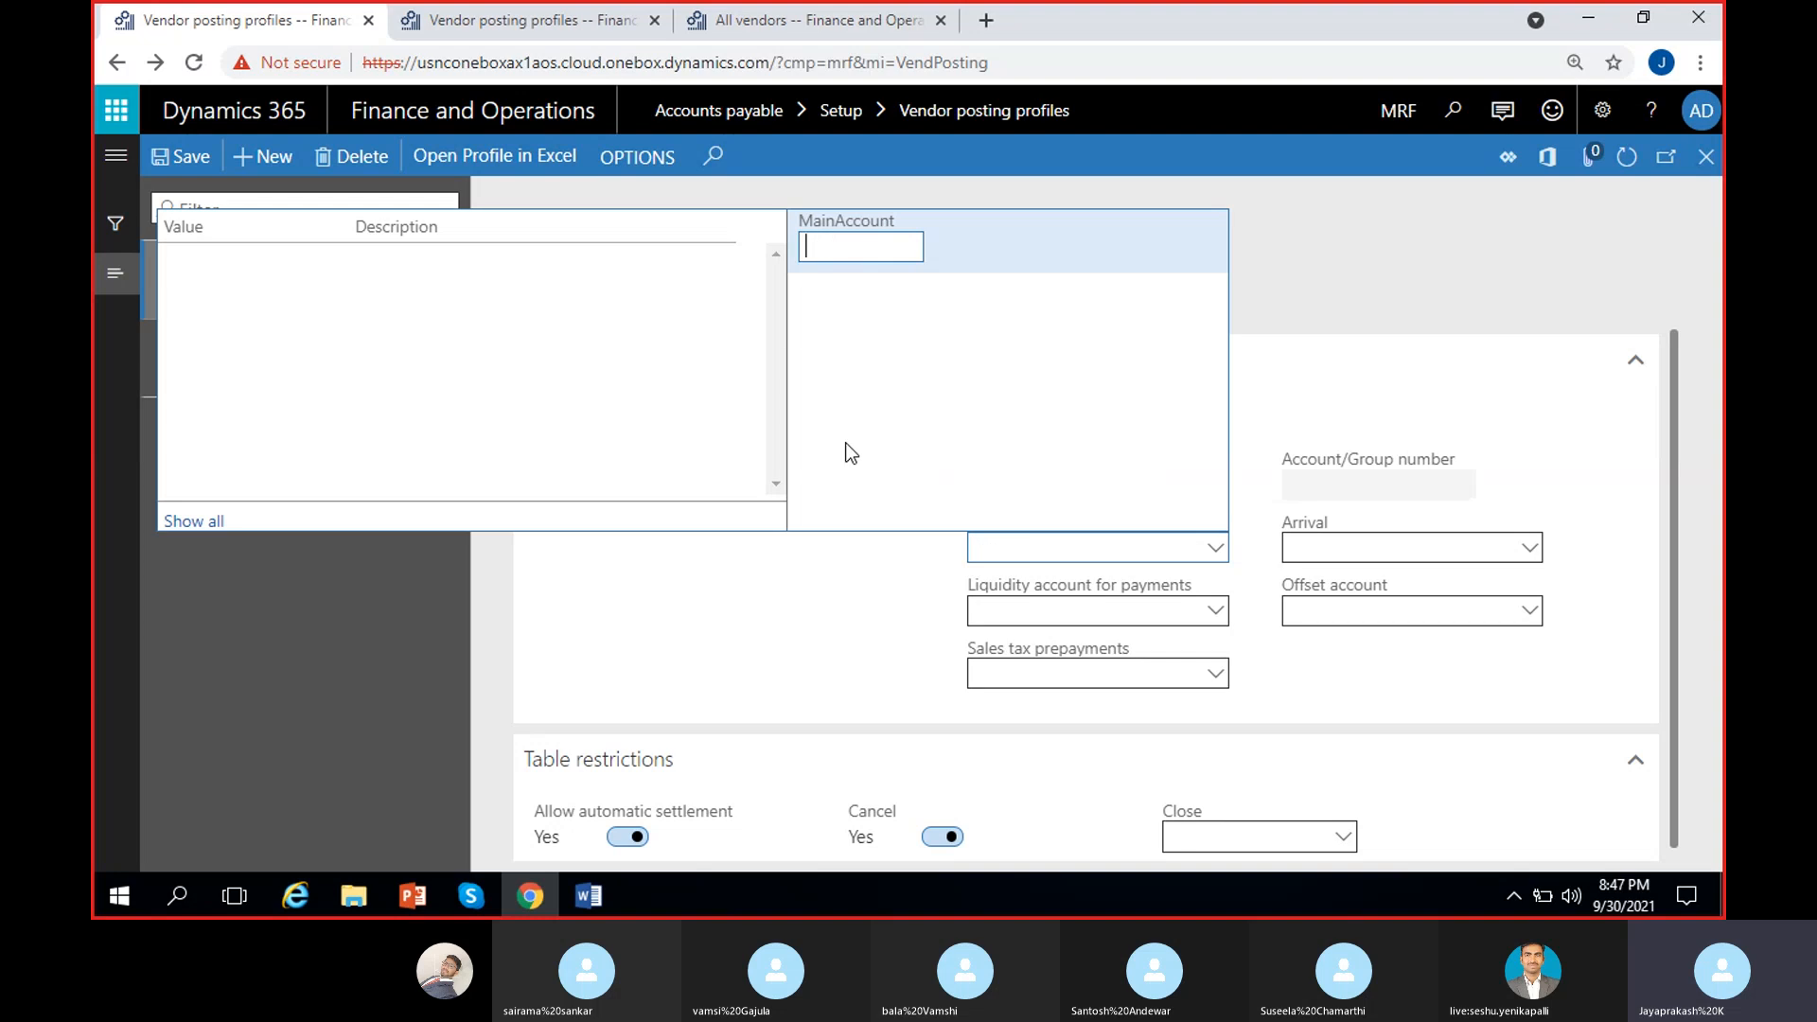
scroll(547, 412, "down", 3)
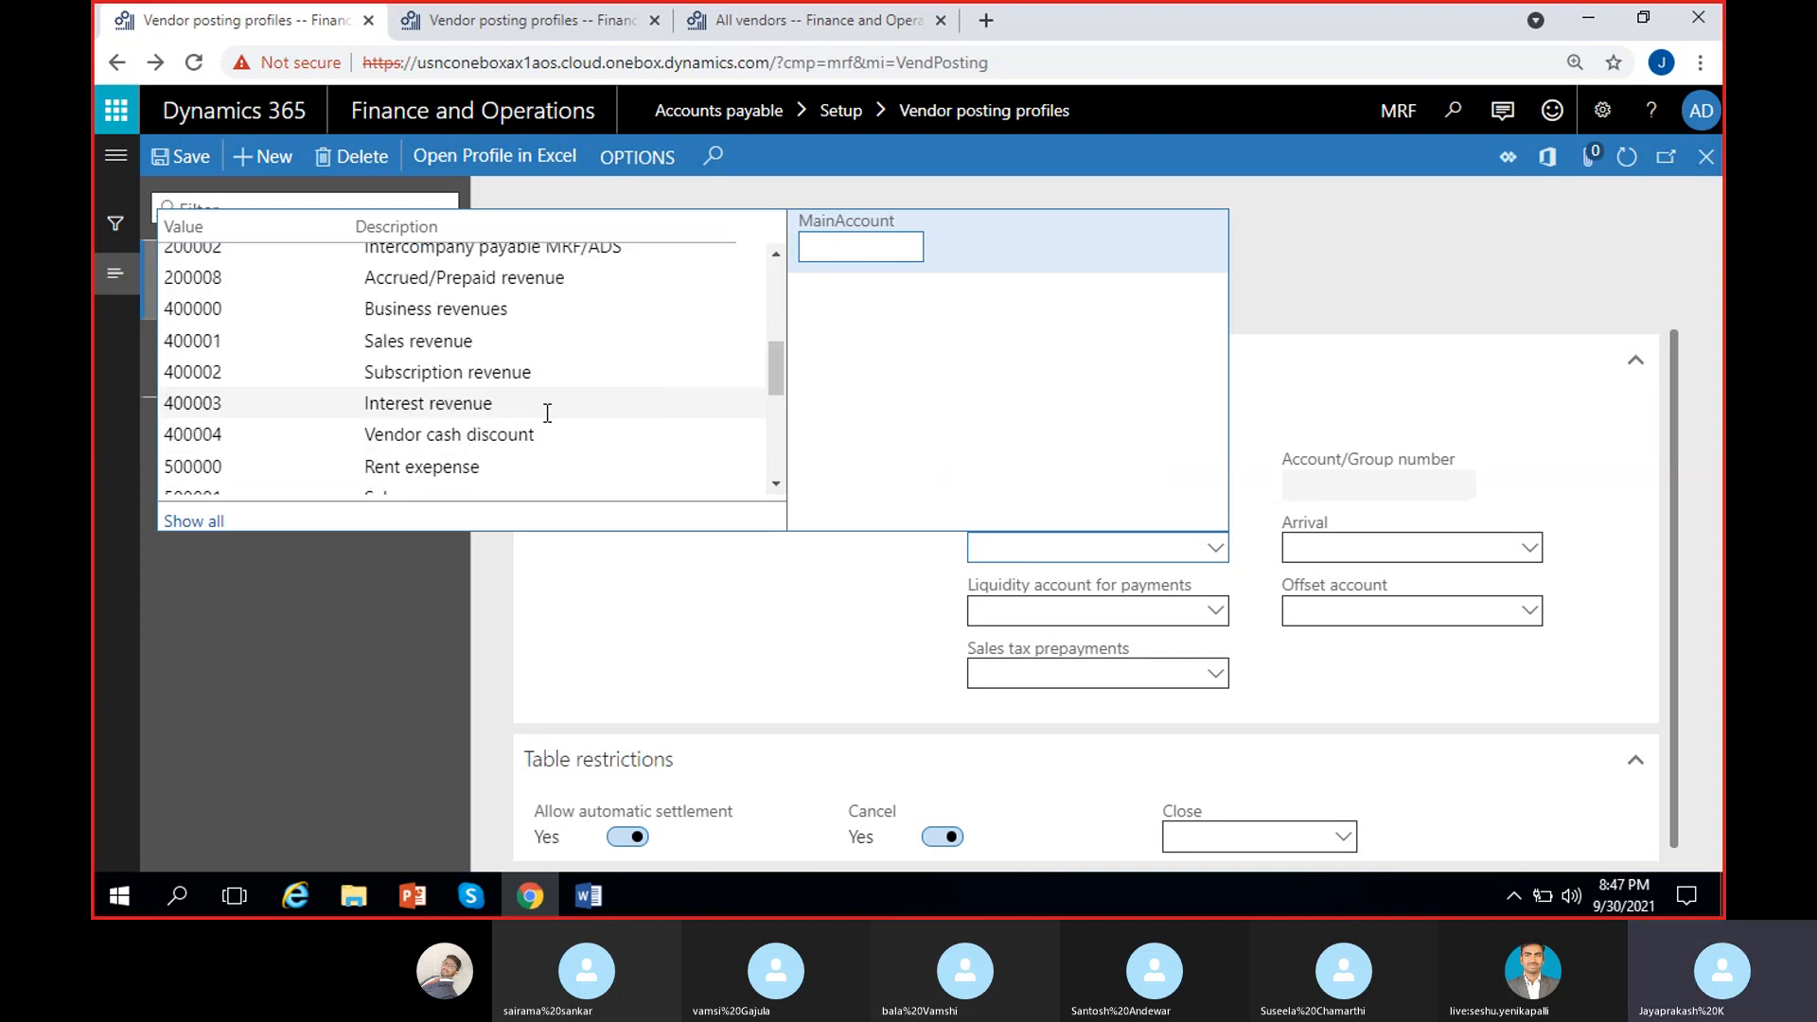
scroll(547, 413, "up", 5)
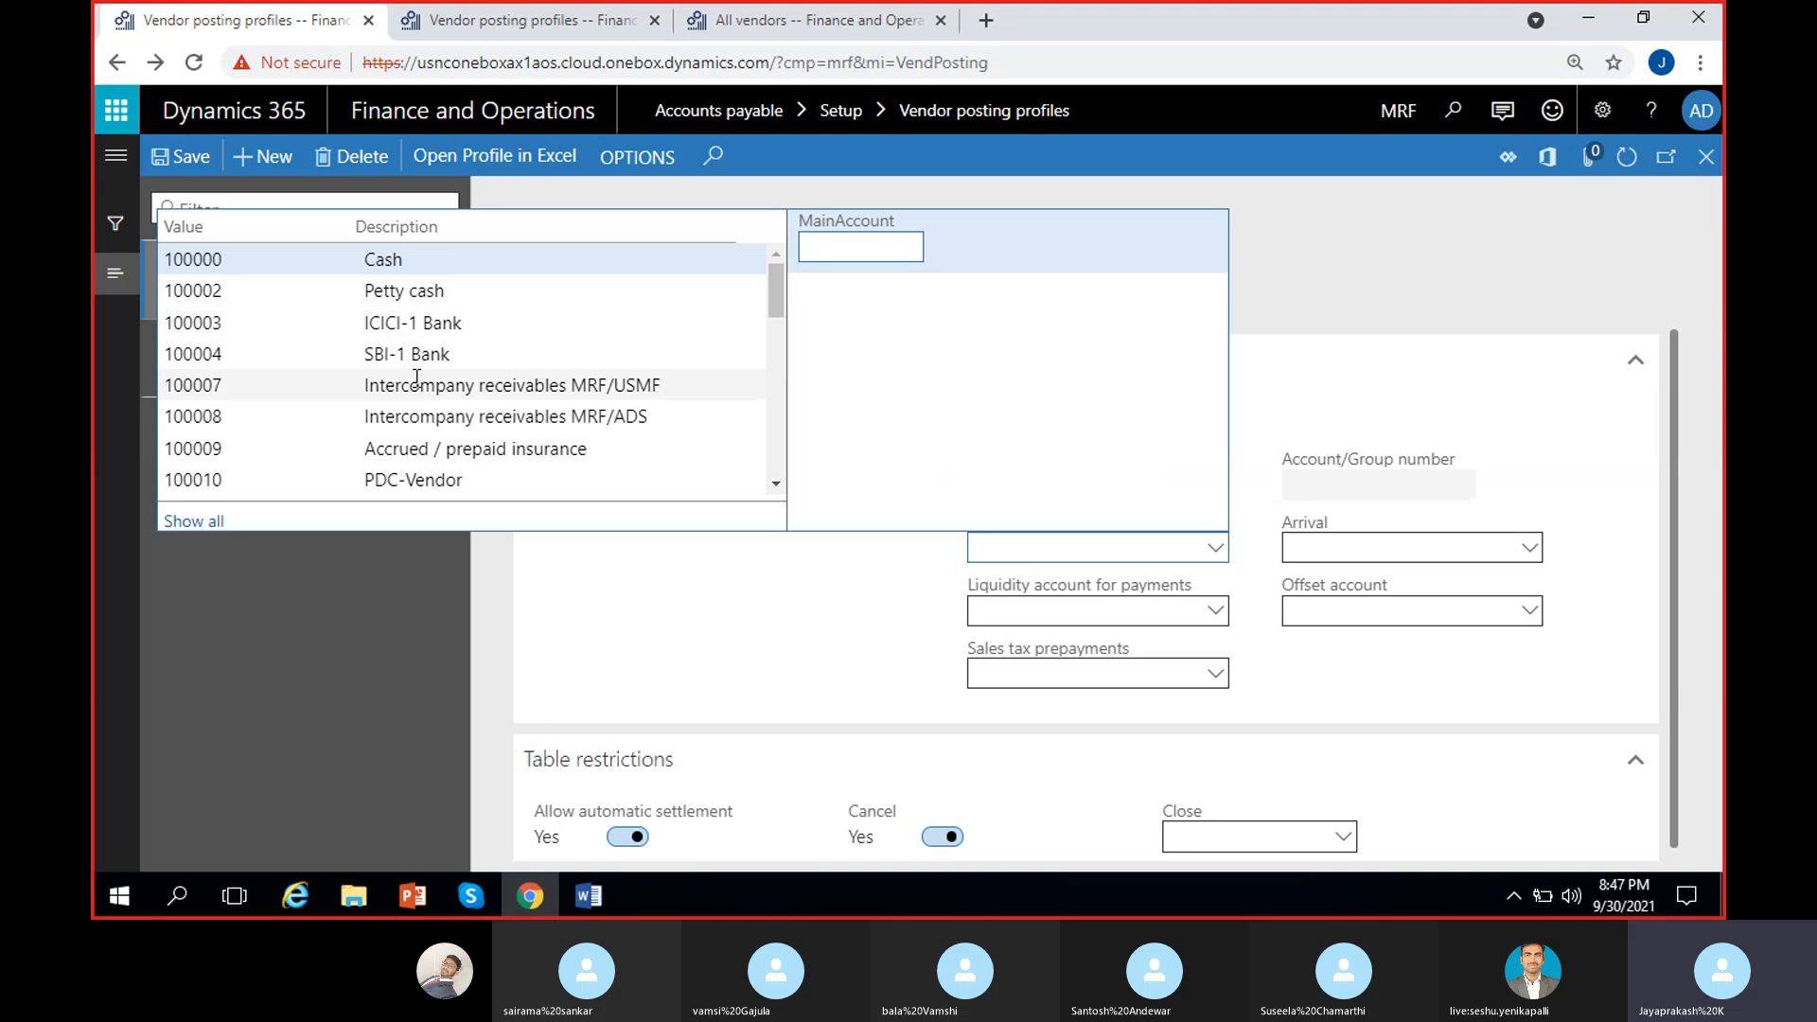
left_click(717, 572)
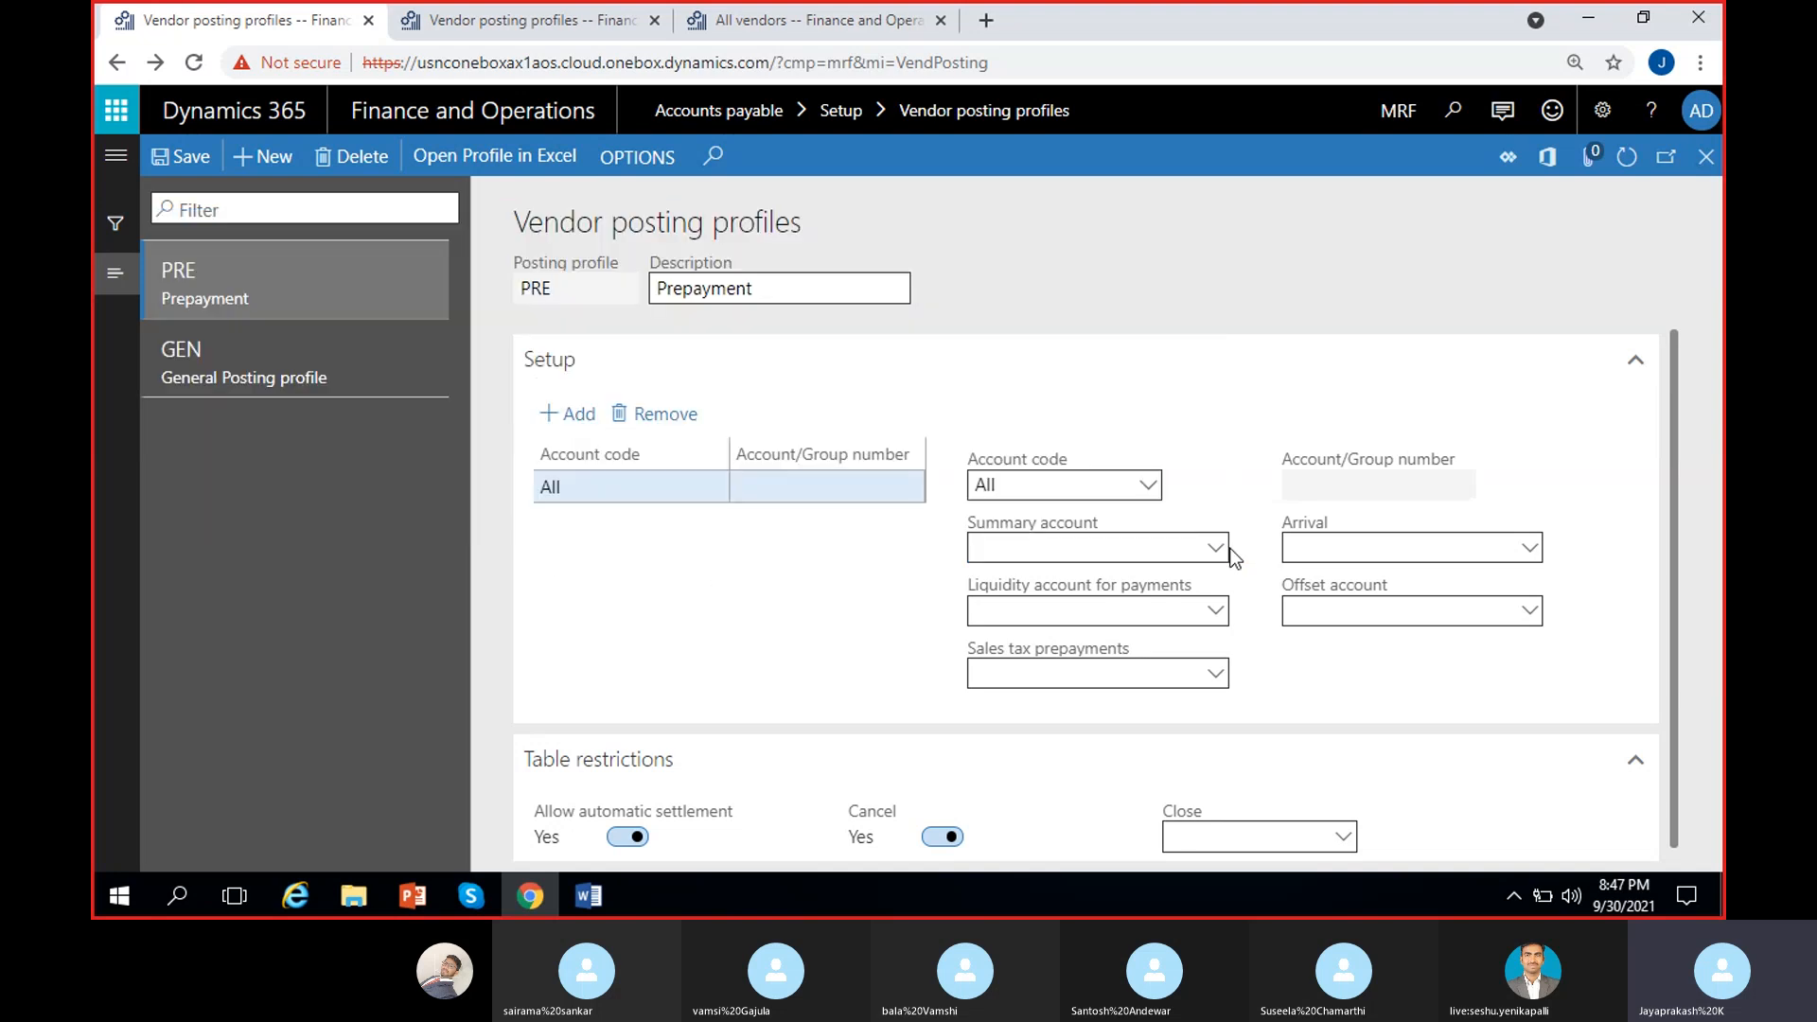
right_click(1218, 550)
left_click(1297, 691)
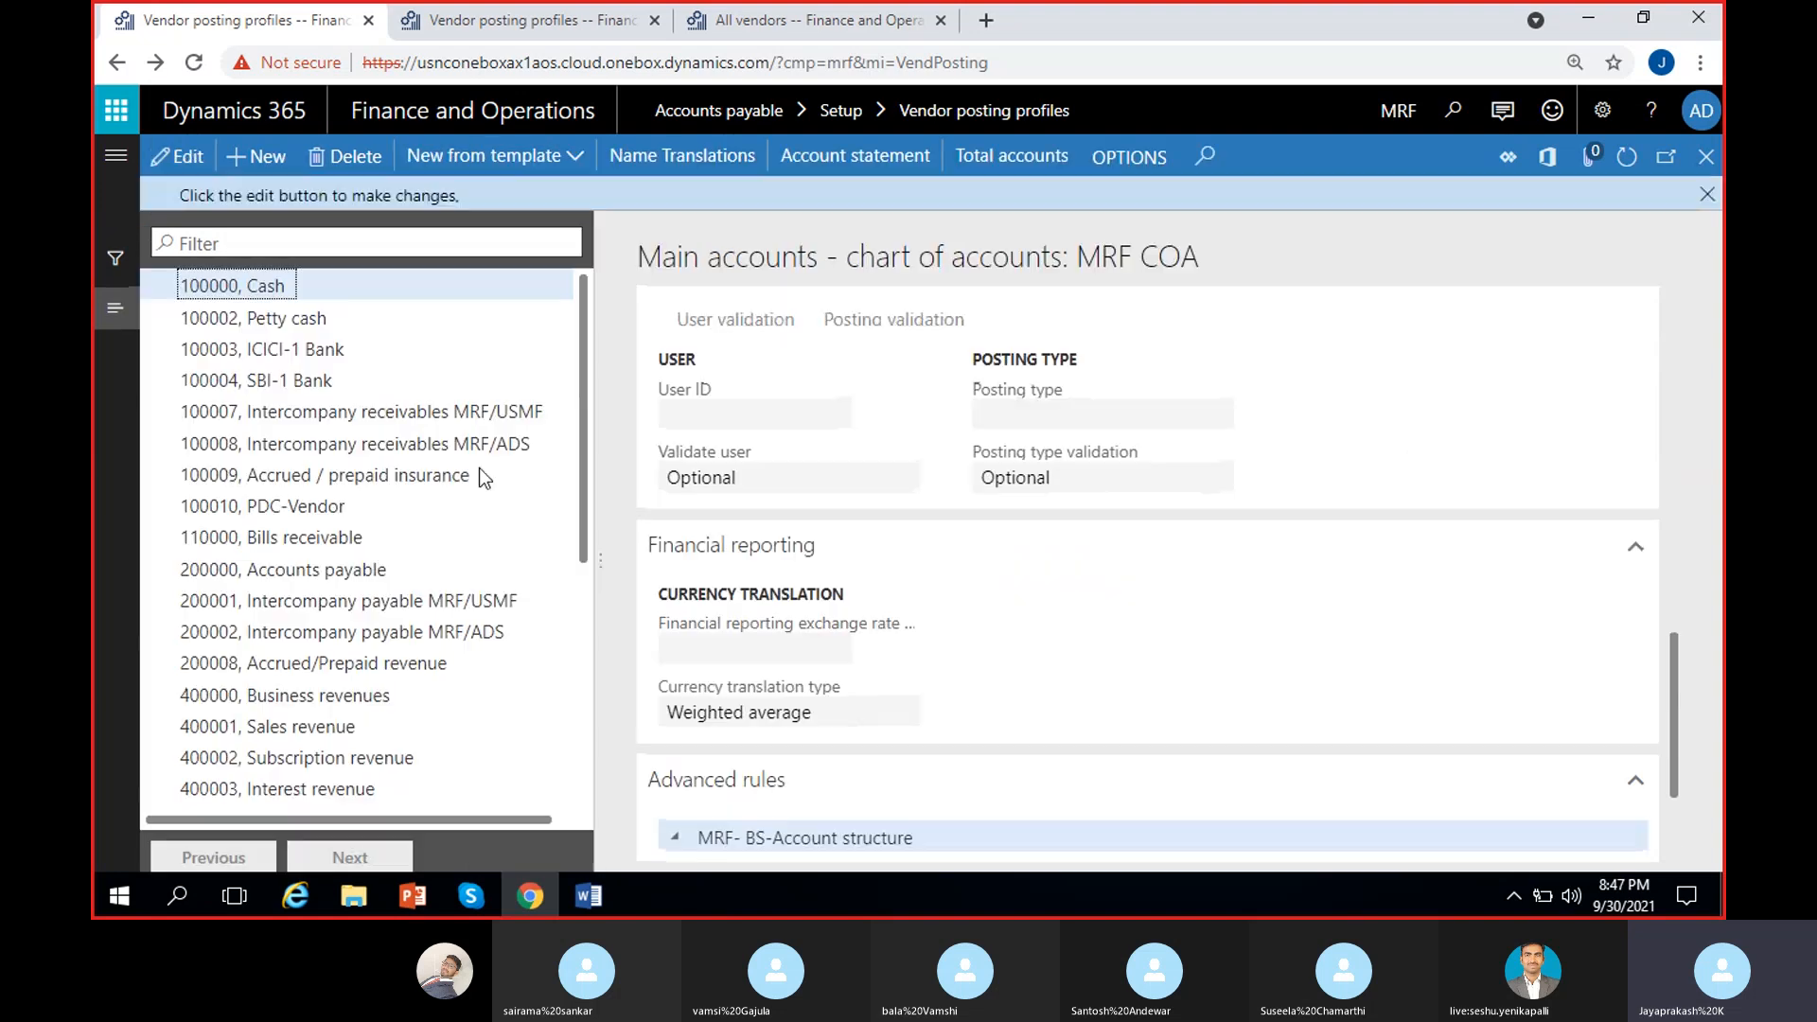
Step: Start a new main account numbered 100011
left_click(248, 151)
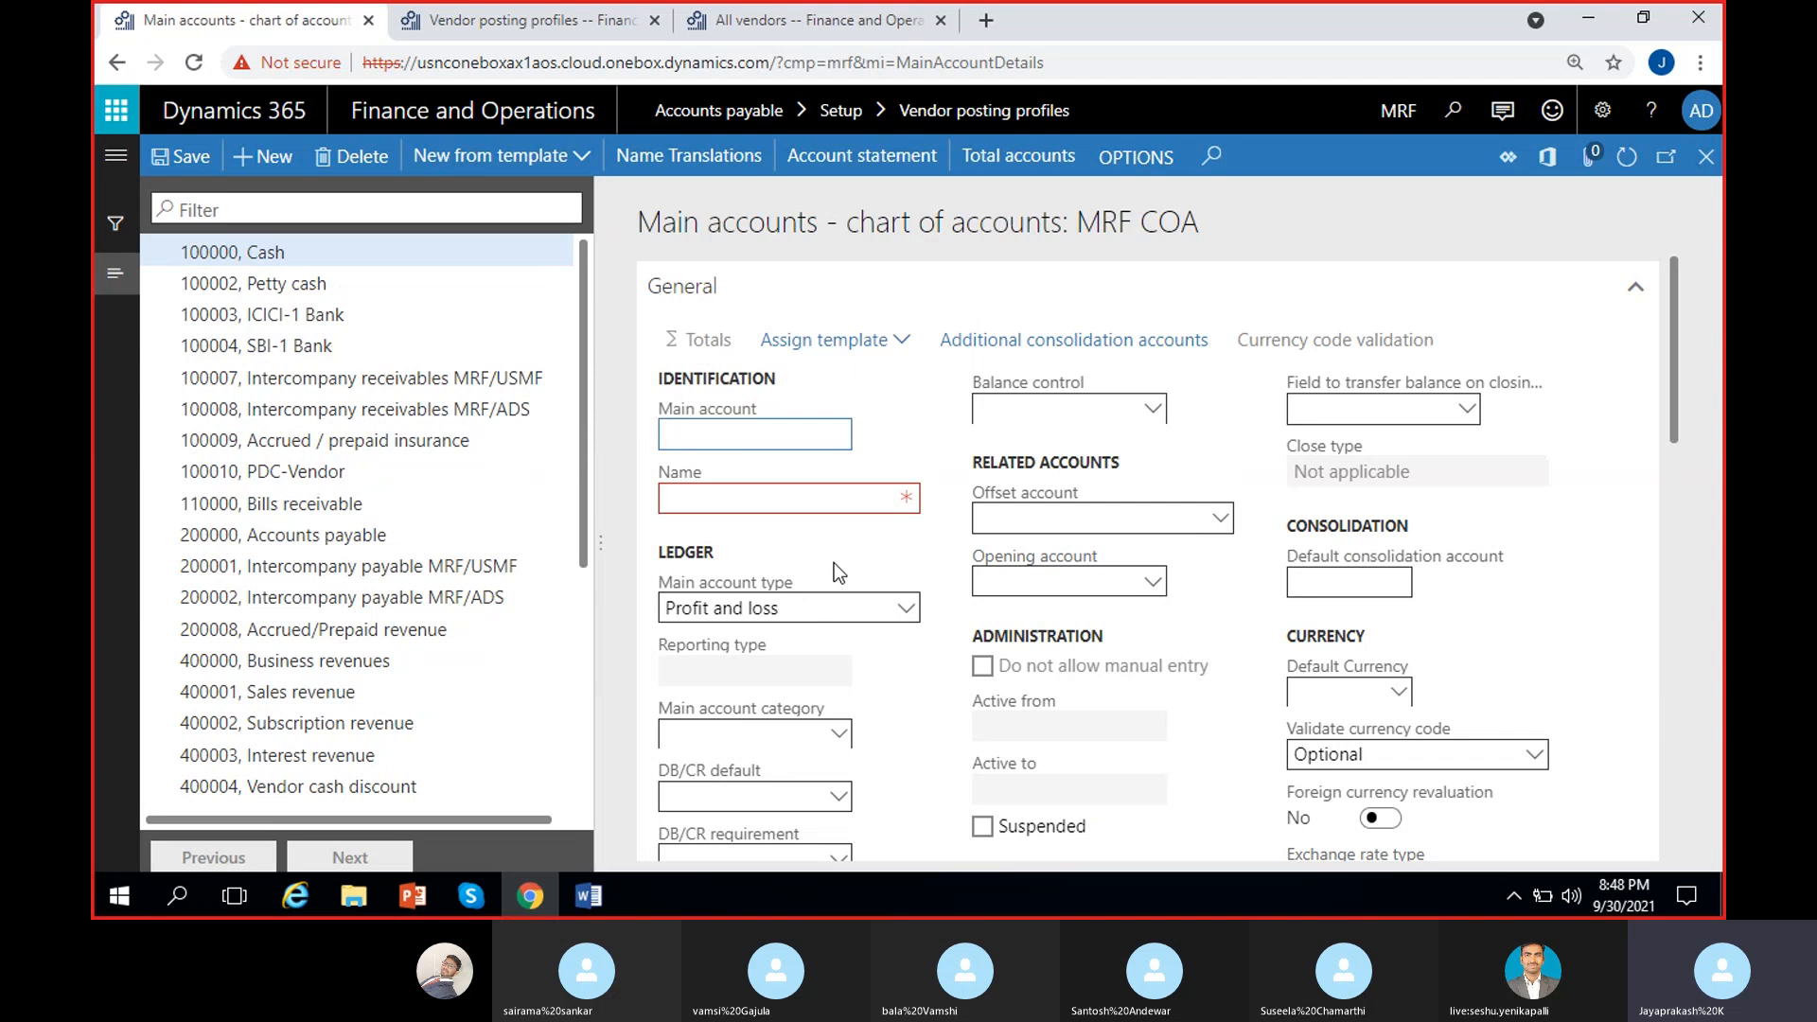
type("11")
key("BackSpace")
type("0000")
key("BackSpace")
type("11")
Step: Give the account a provisional Prepayment name and set its type to Asset
left_click(801, 502)
type("Pr")
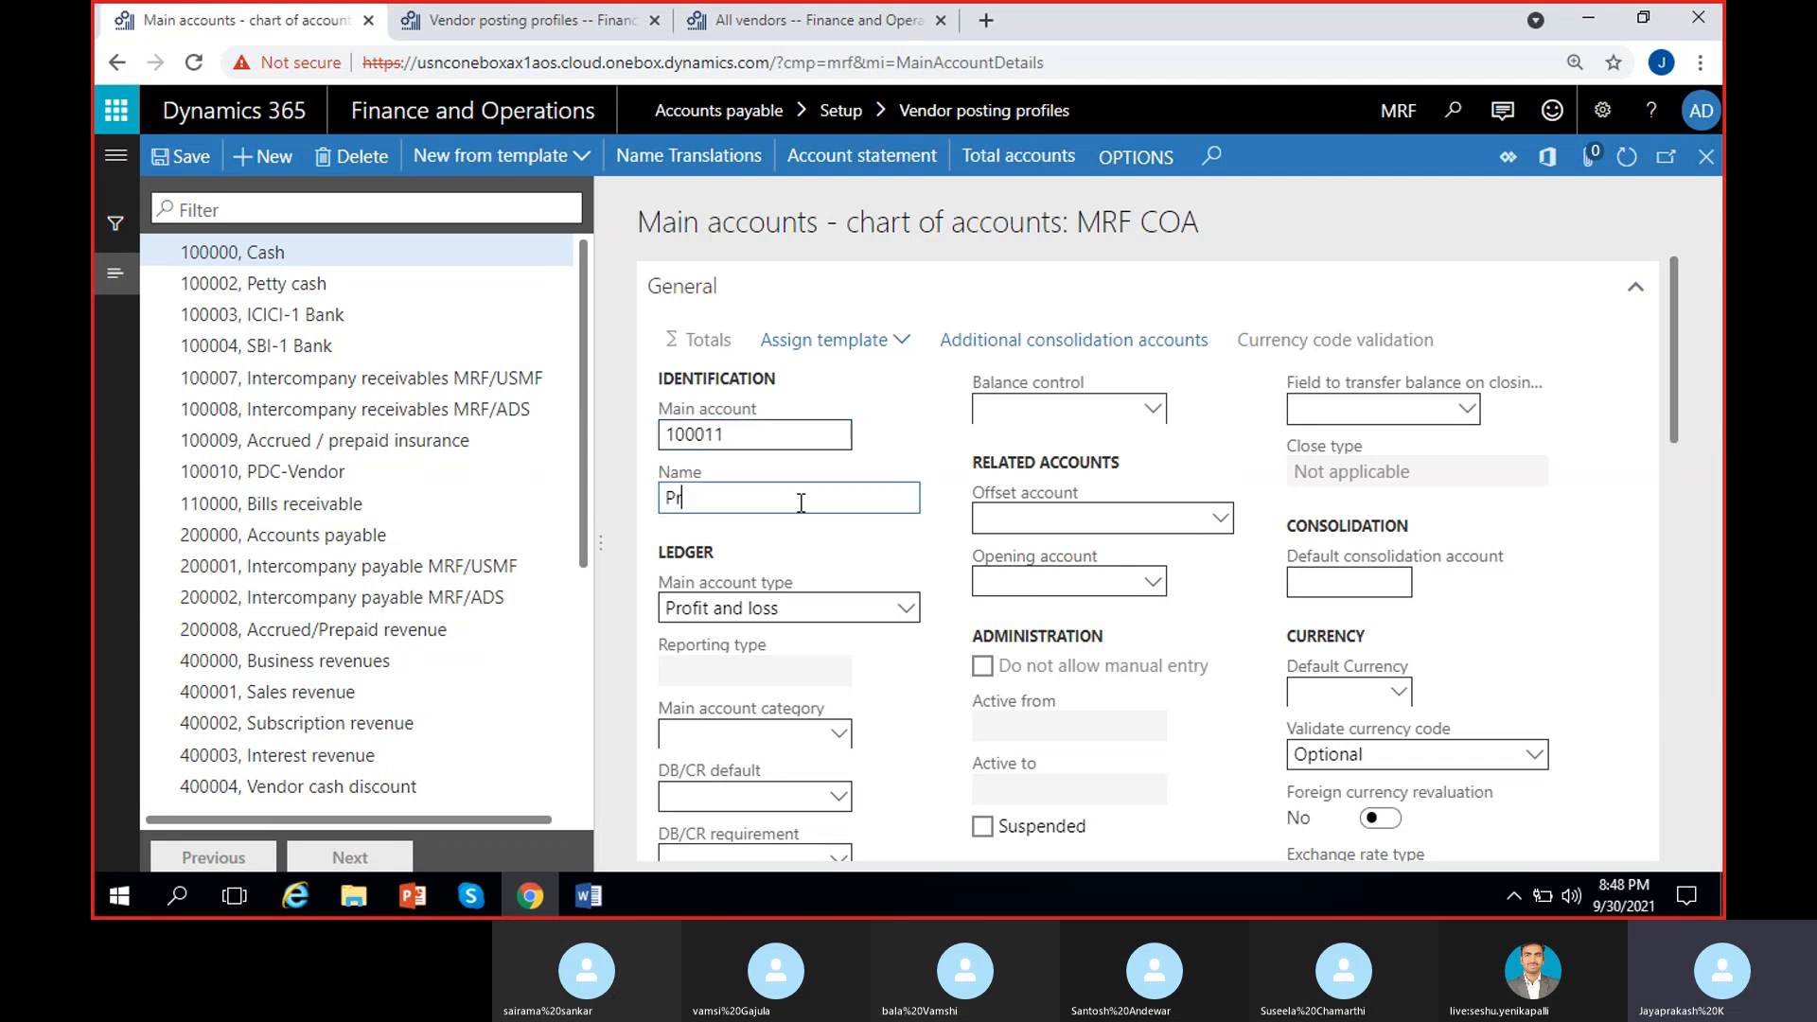
type("payment")
left_click(681, 498)
type("e")
left_click(842, 606)
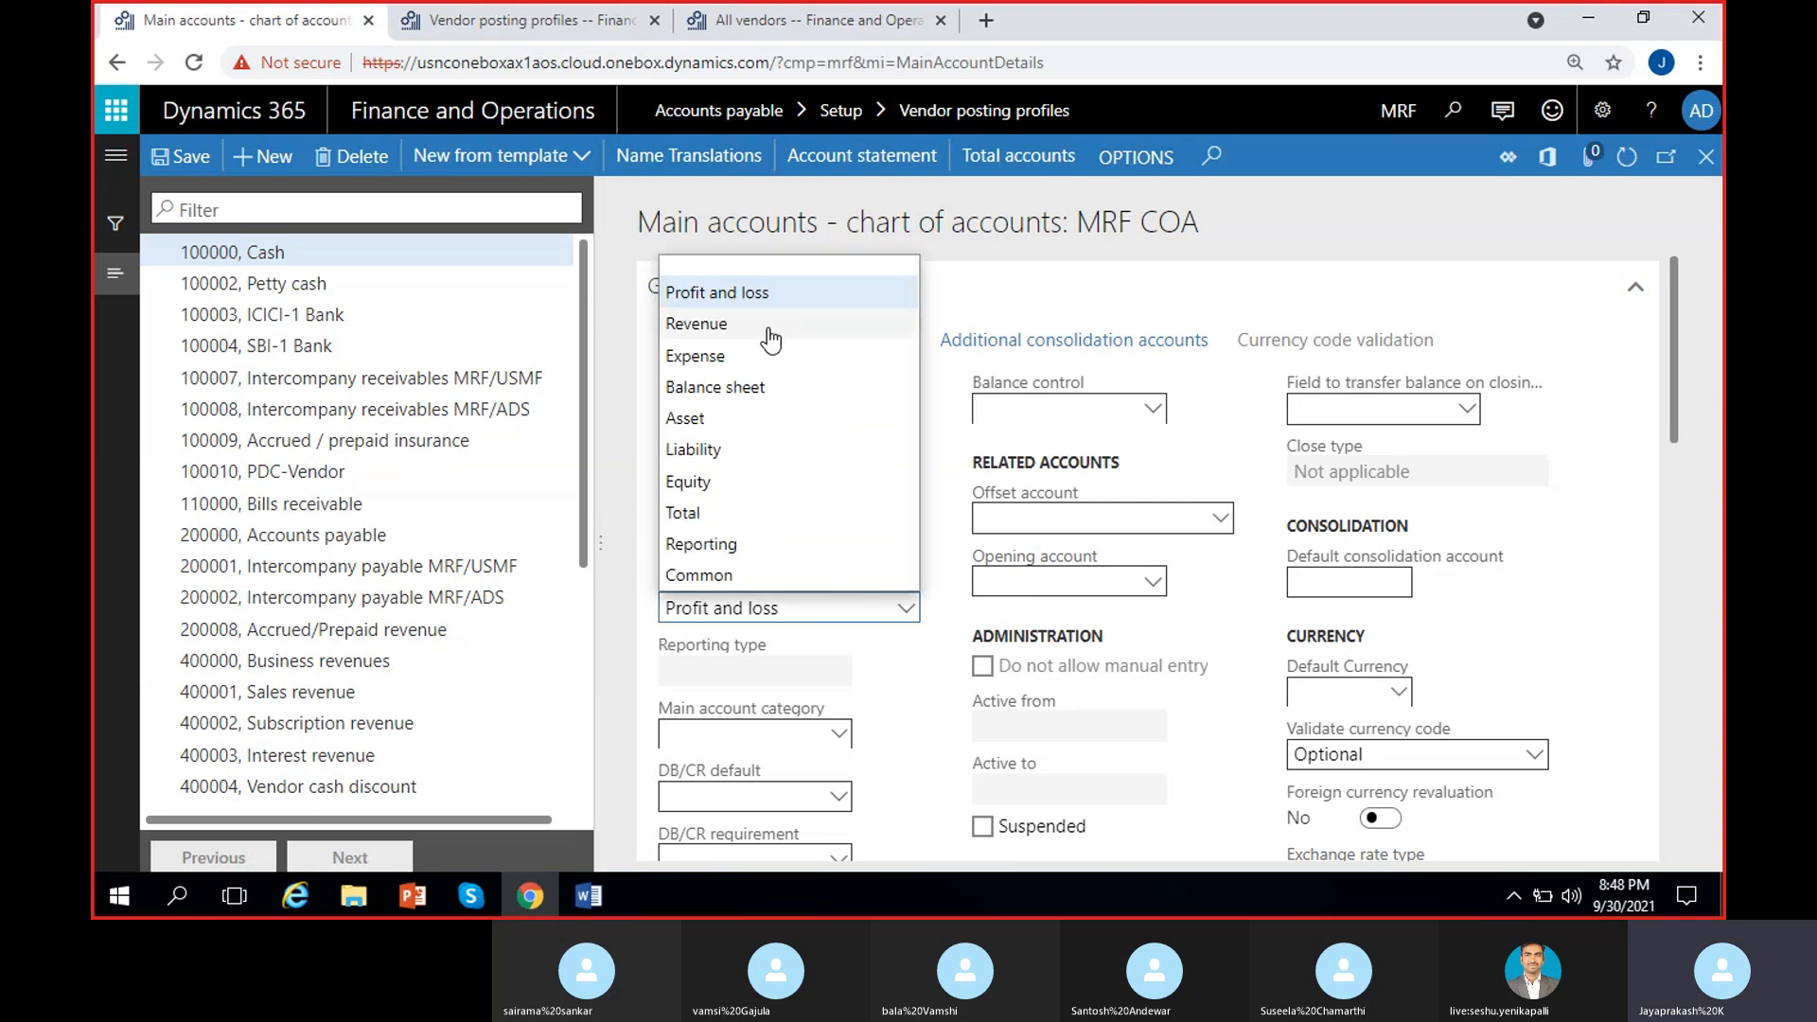
left_click(719, 418)
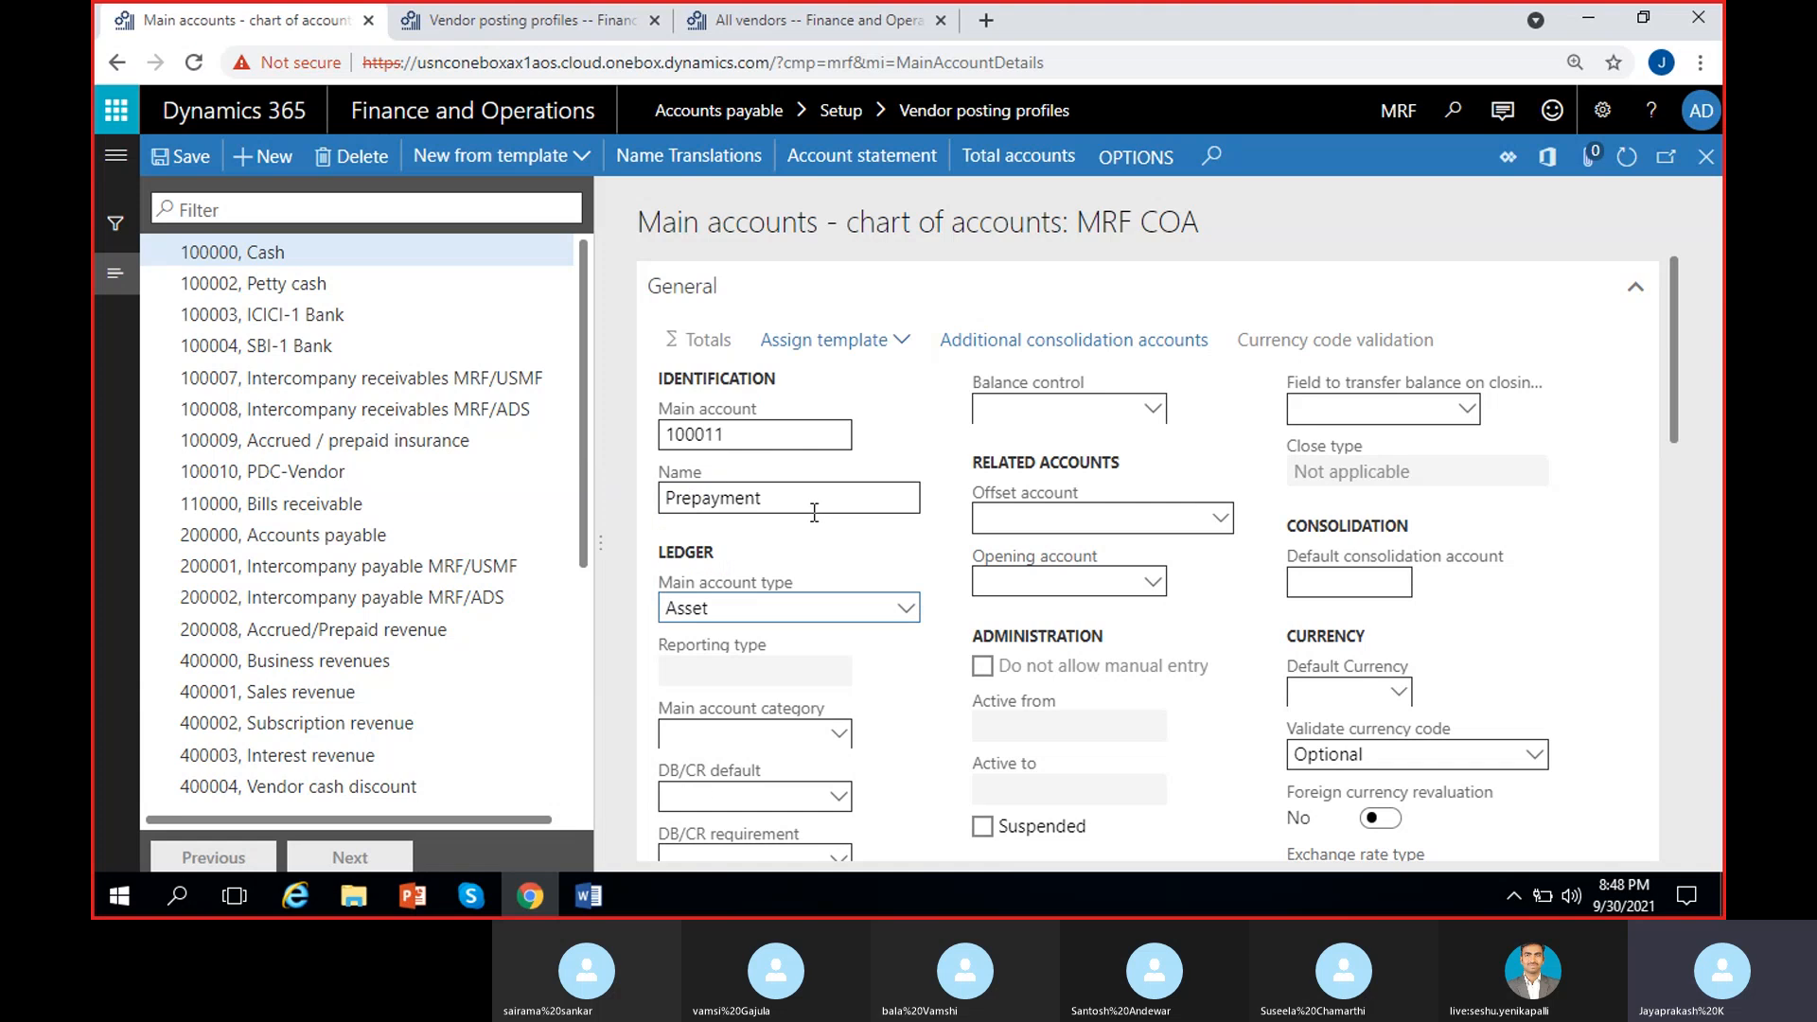
Step: Rename the account 'Prepaid expense' and save main account 100011
left_click(822, 508)
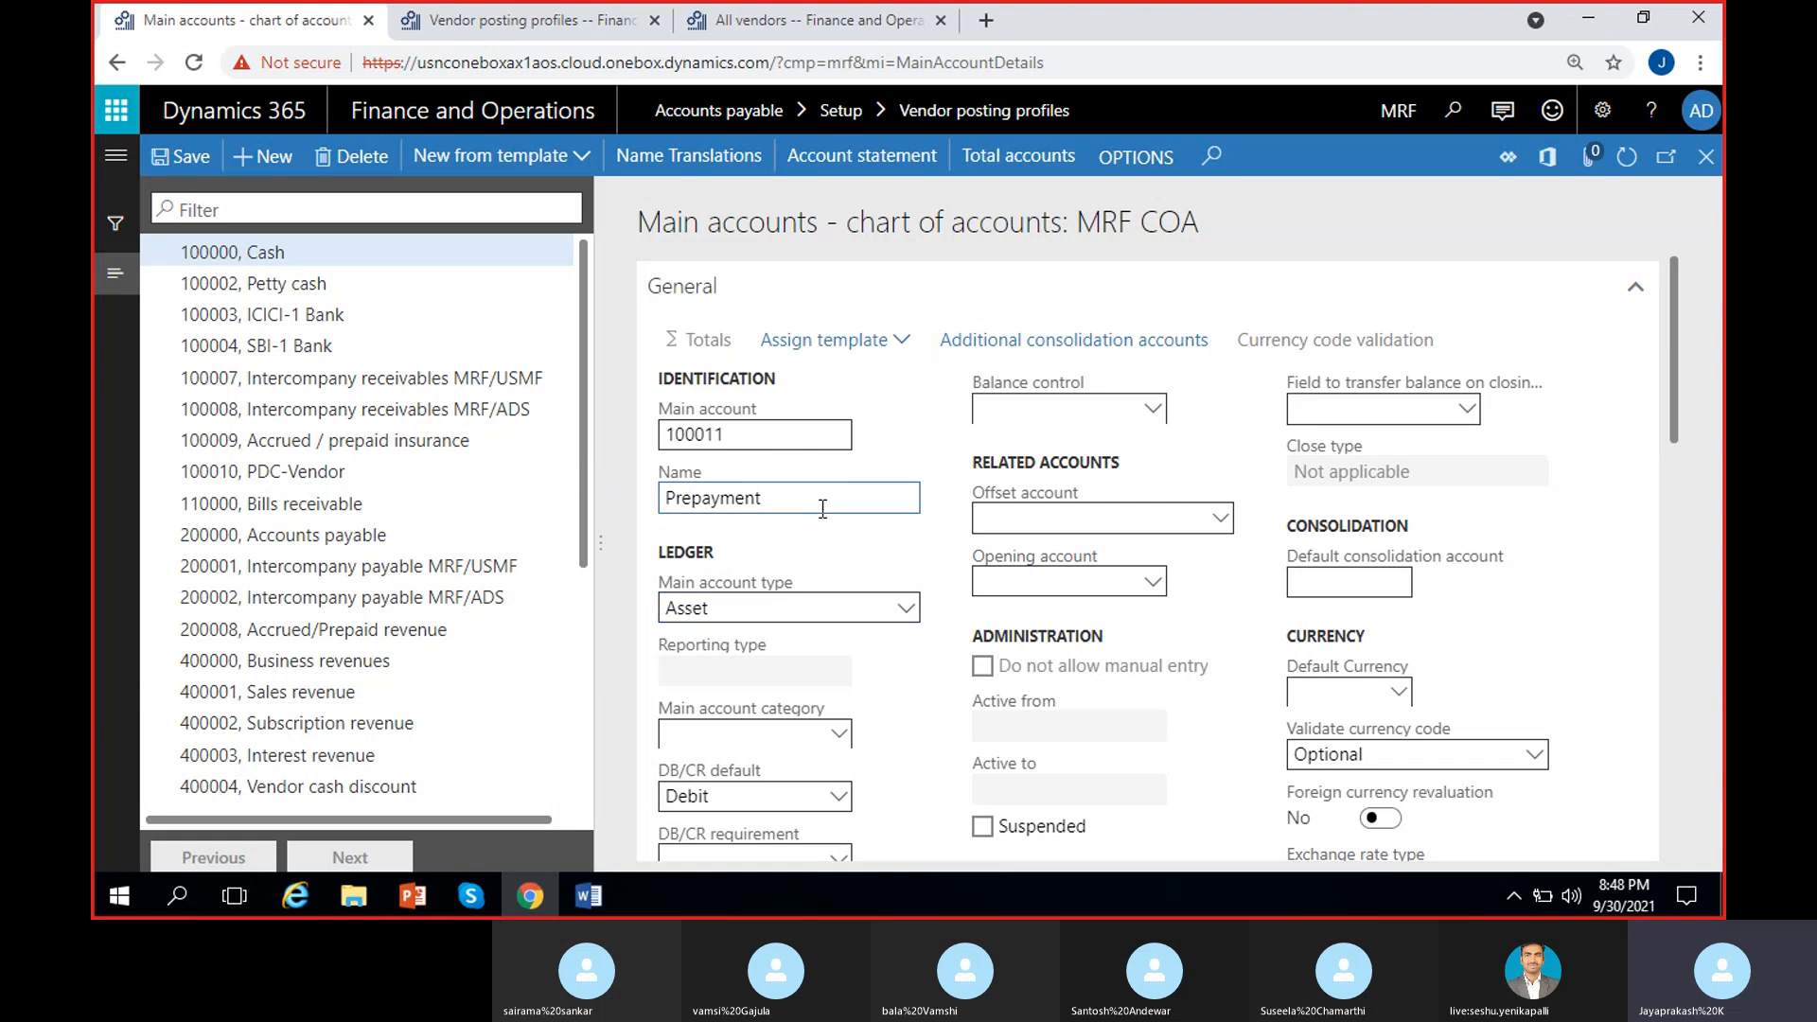
key("BackSpace")
key("BackSpace")
key("BackSpace")
key("BackSpace")
key("BackSpace")
type("id ")
type("AP")
key("BackSpace")
key("BackSpace")
type("expenses")
key("BackSpace")
left_click(883, 551)
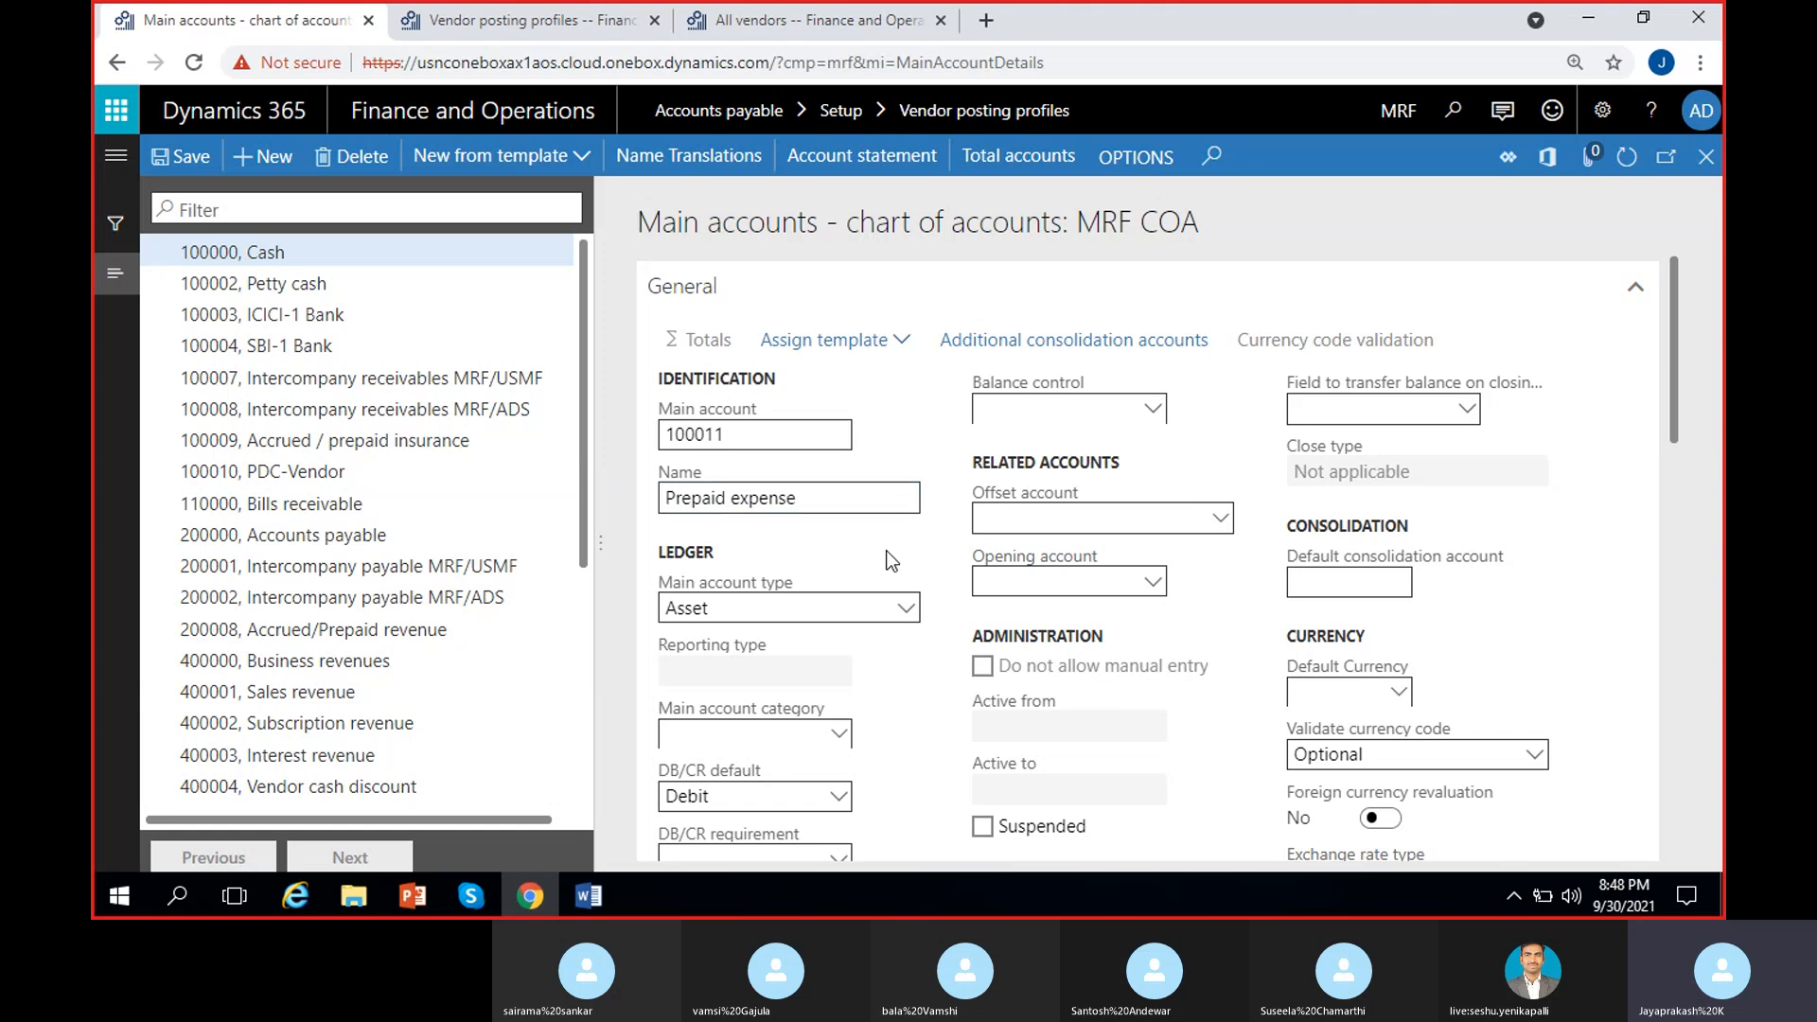
left_click(189, 158)
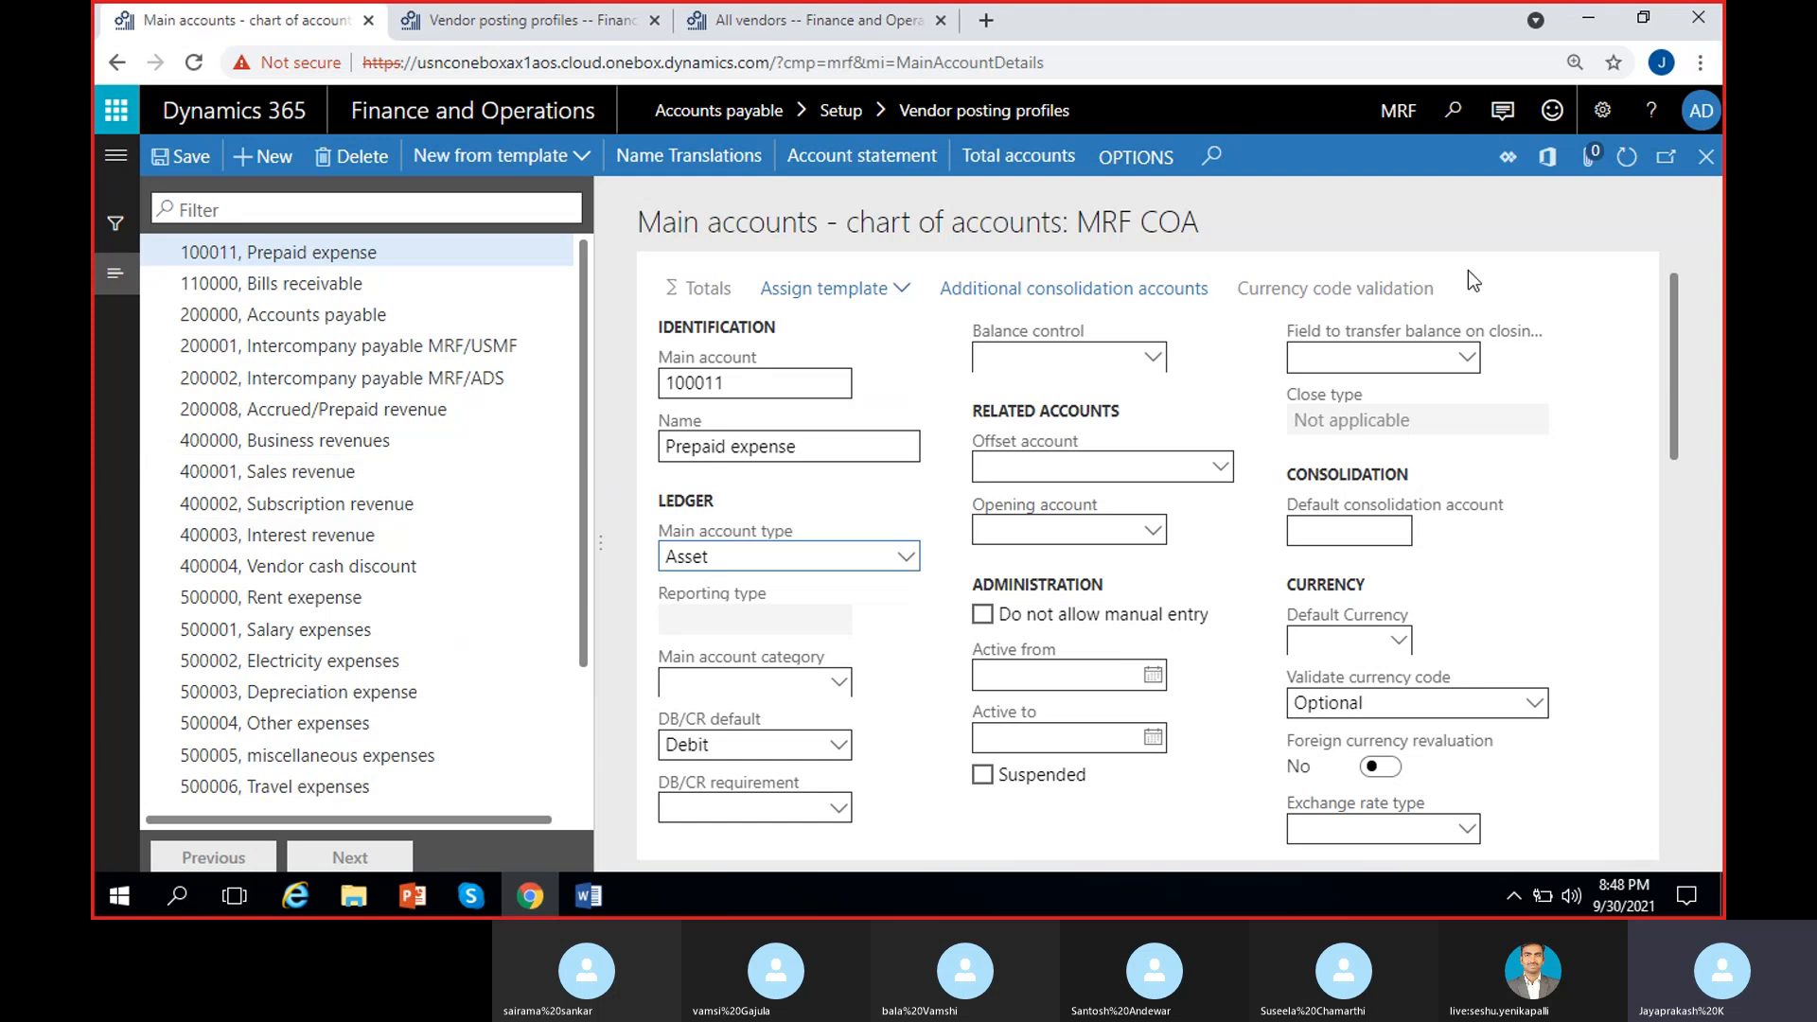
left_click(1706, 156)
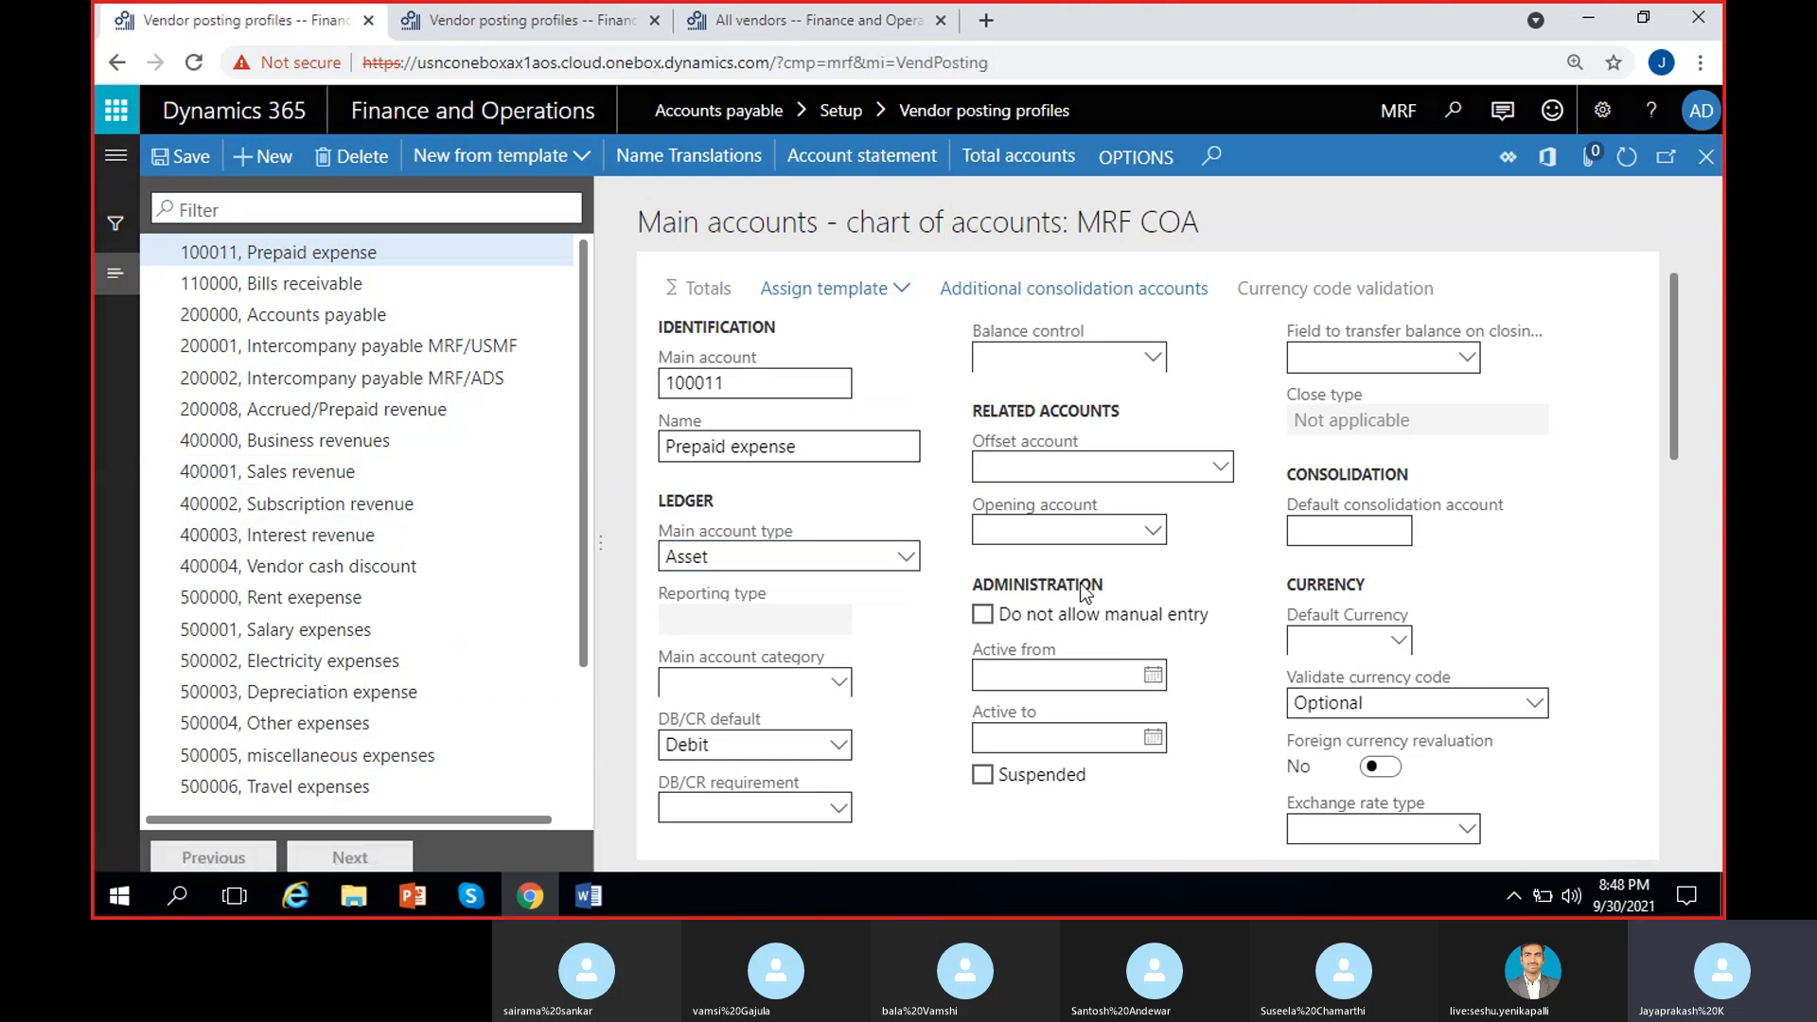
Step: Filter the lookup by 'pre' with Show all, pick 100011 Prepaid expense, and save PRE
left_click(1214, 553)
type("p")
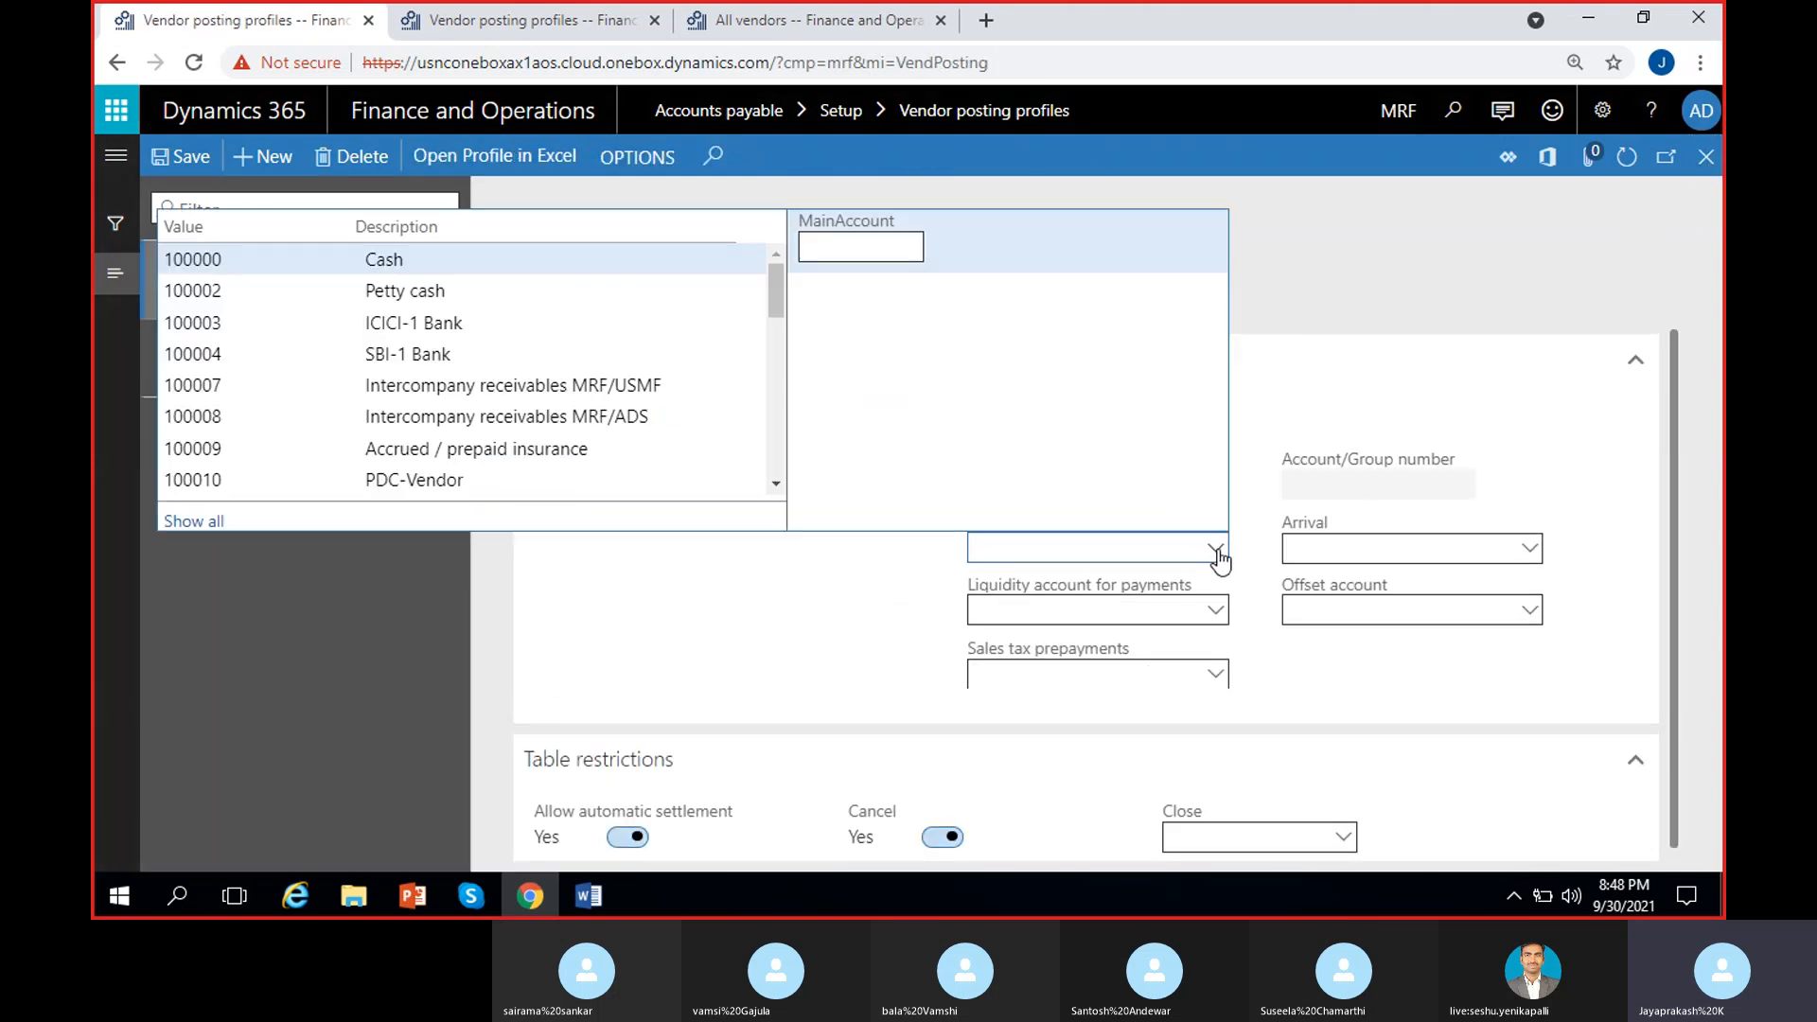
type("re")
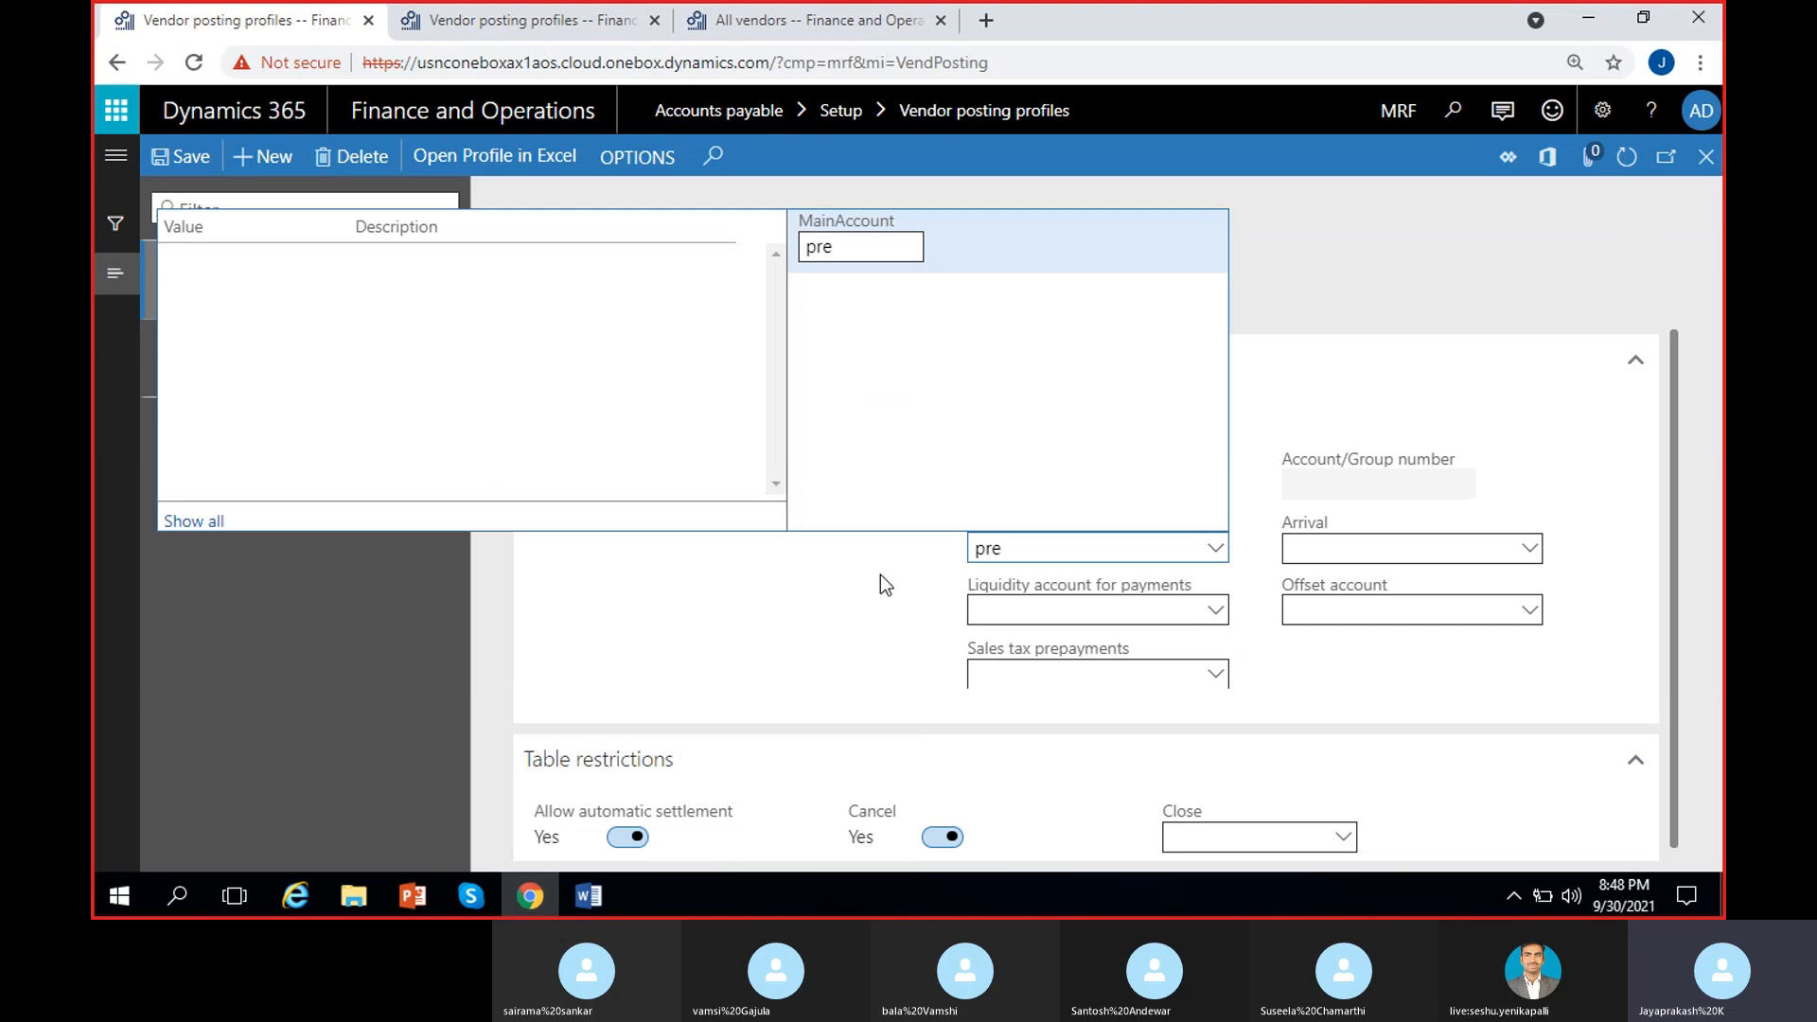
left_click(881, 248)
key("BackSpace")
key("BackSpace")
key("BackSpace")
type("pre")
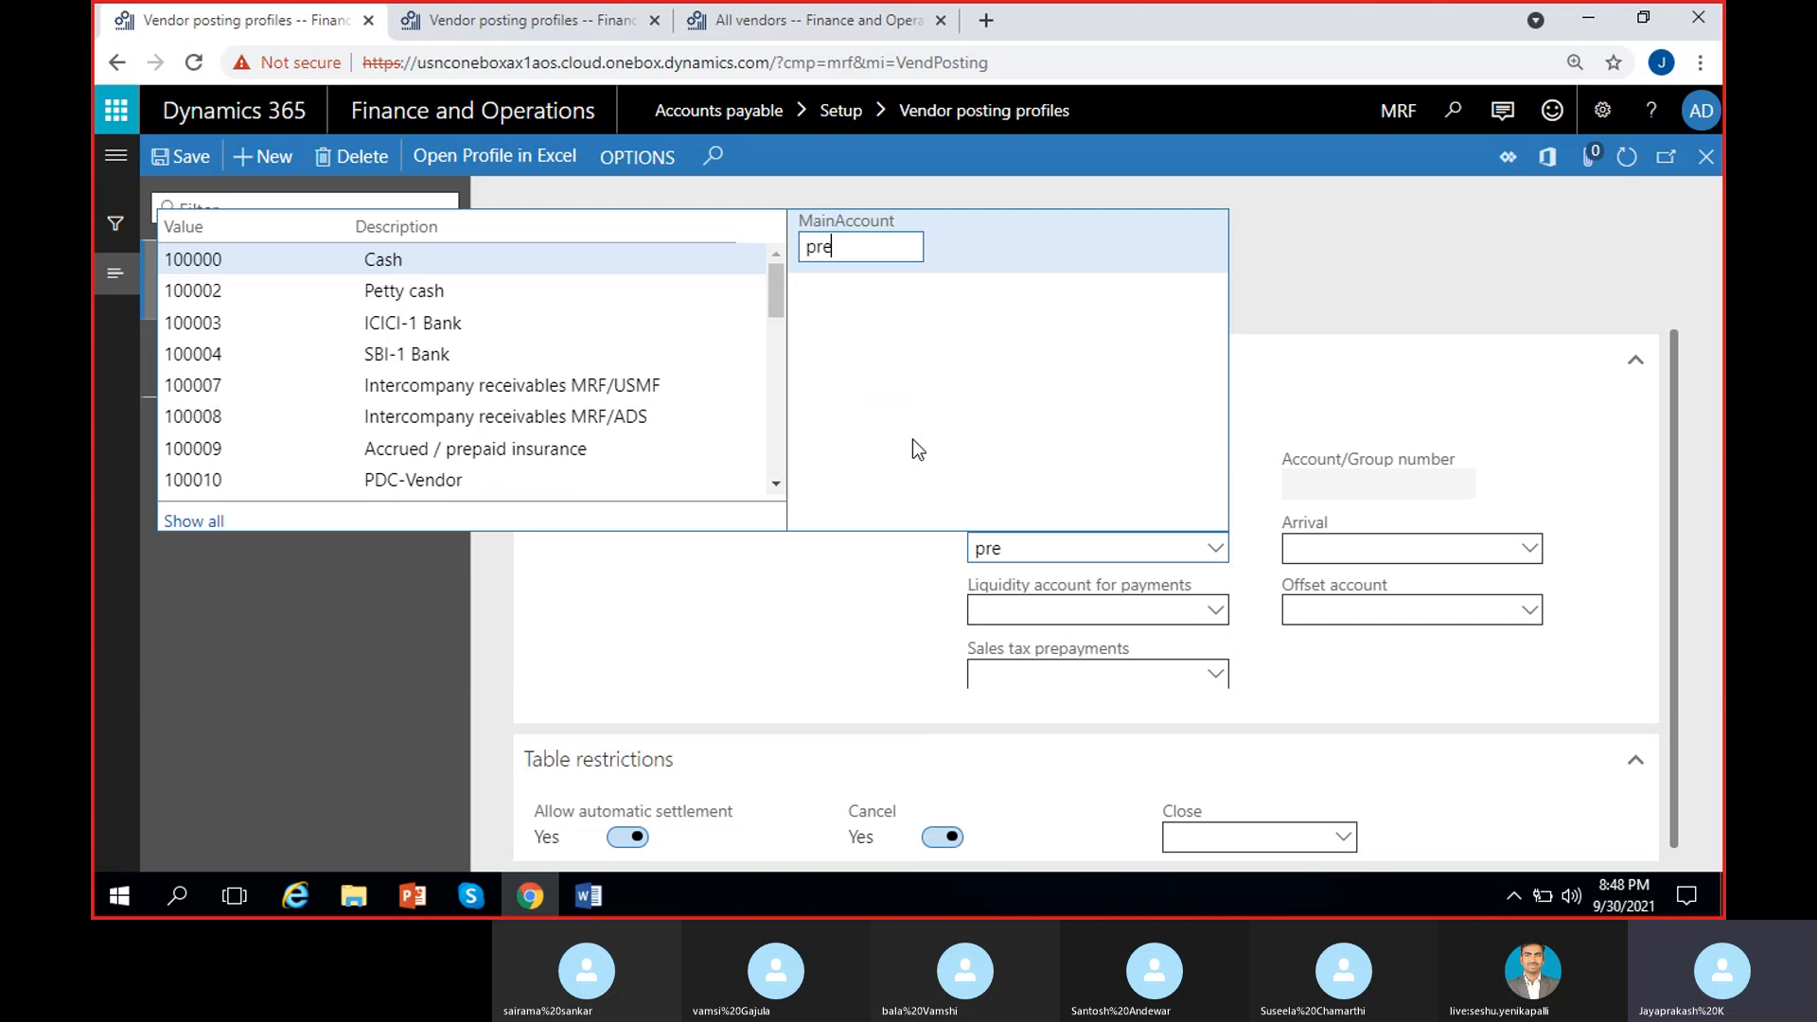
left_click(193, 521)
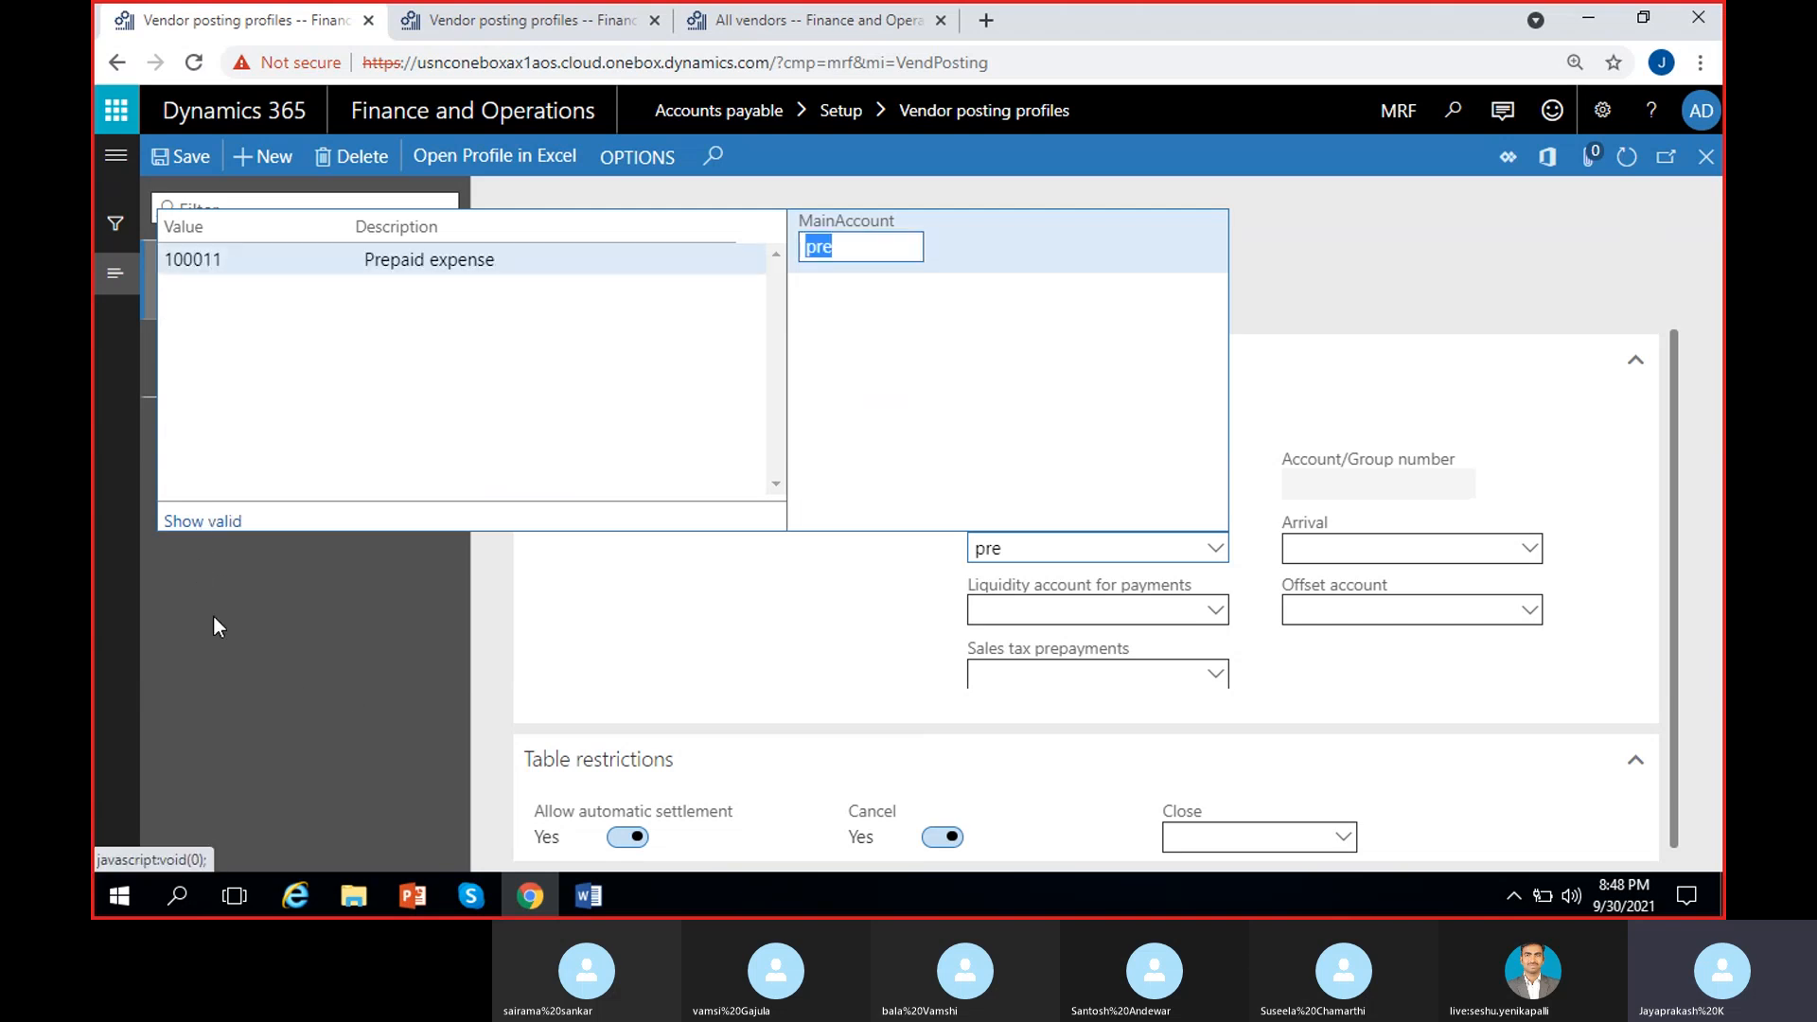
left_click(417, 258)
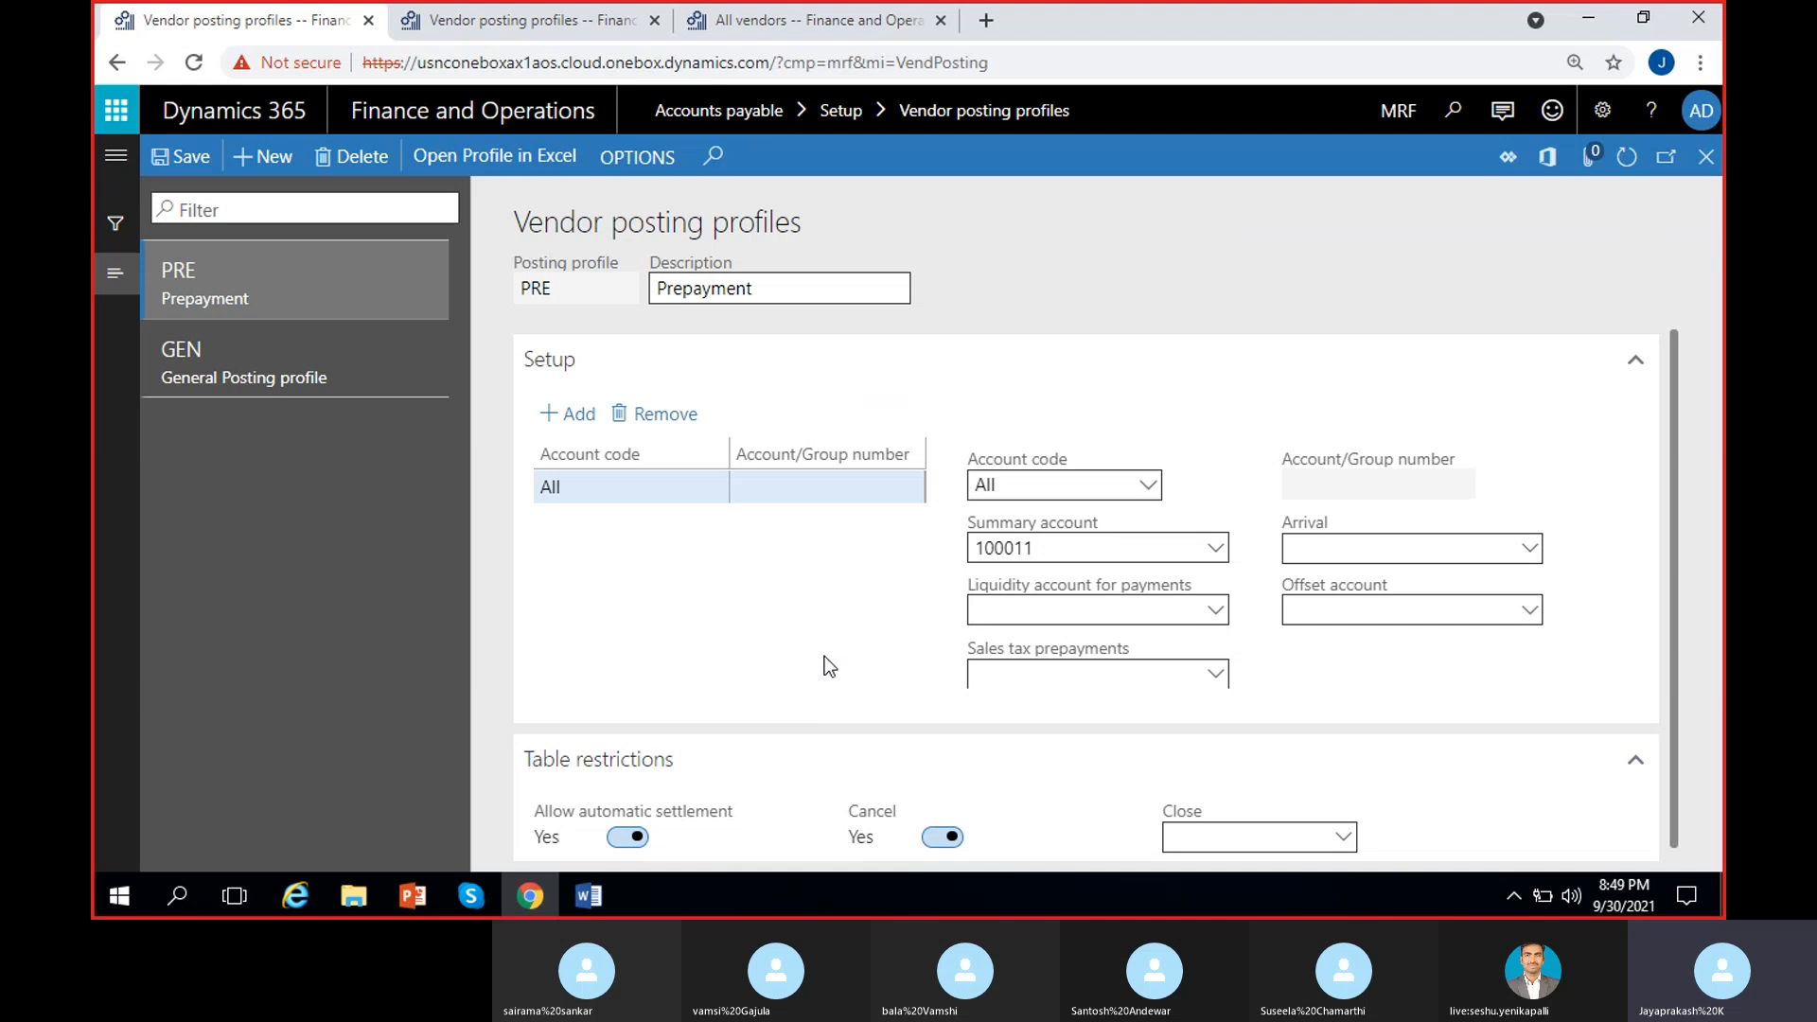
left_click(304, 277)
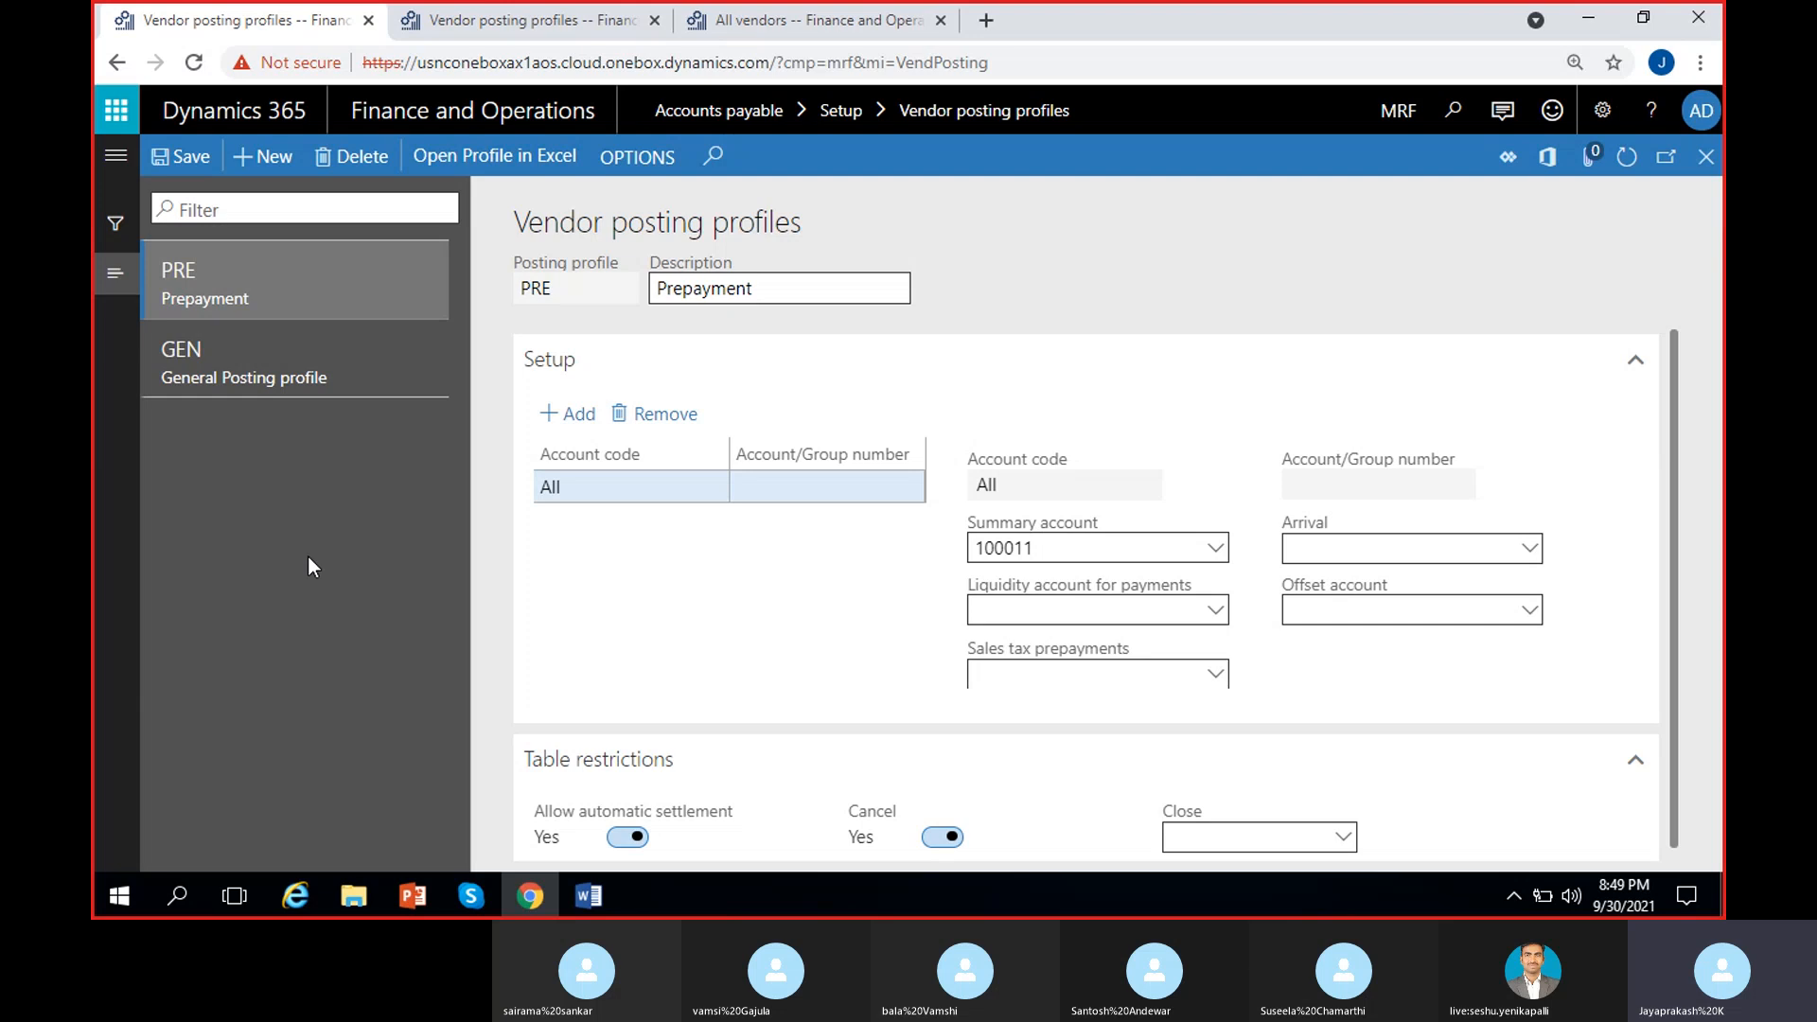
Step: Check GEN's summary account 200000, then switch to the other Vendor posting profiles tab
left_click(312, 379)
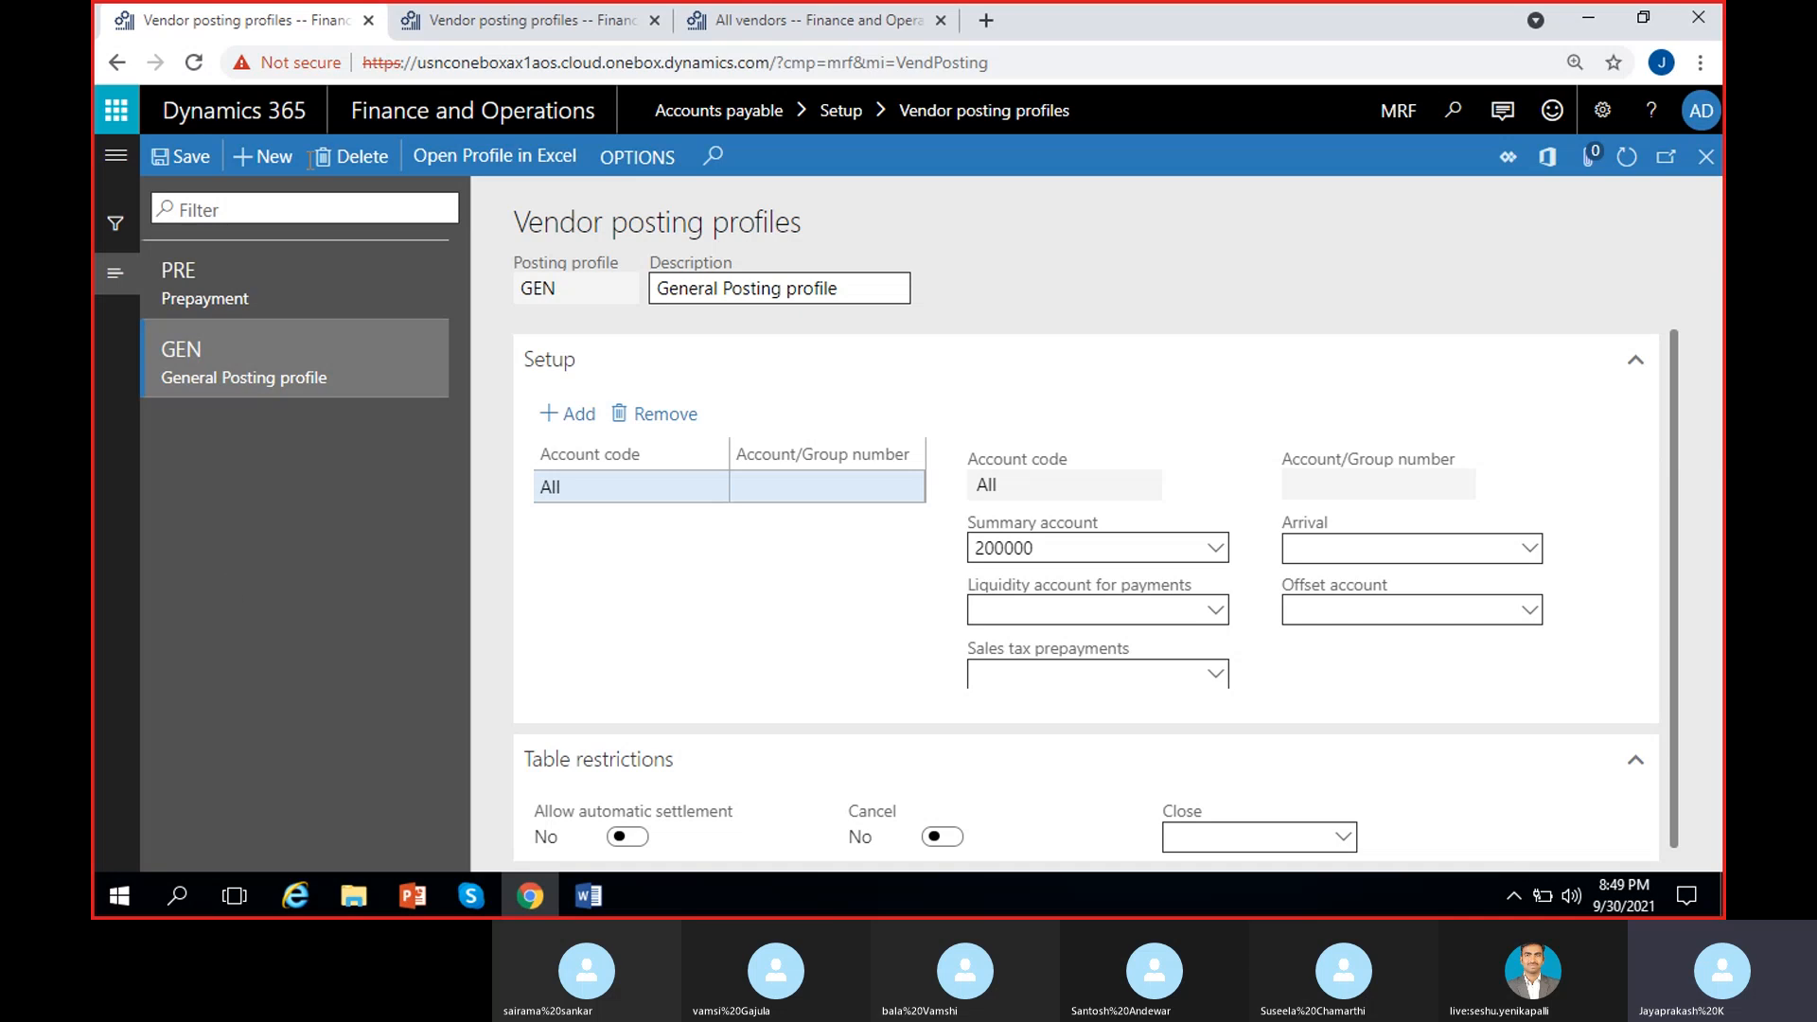
left_click(498, 19)
Step: Go to Modules > Accounts payable > Setup > Accounts payable parameters
left_click(115, 154)
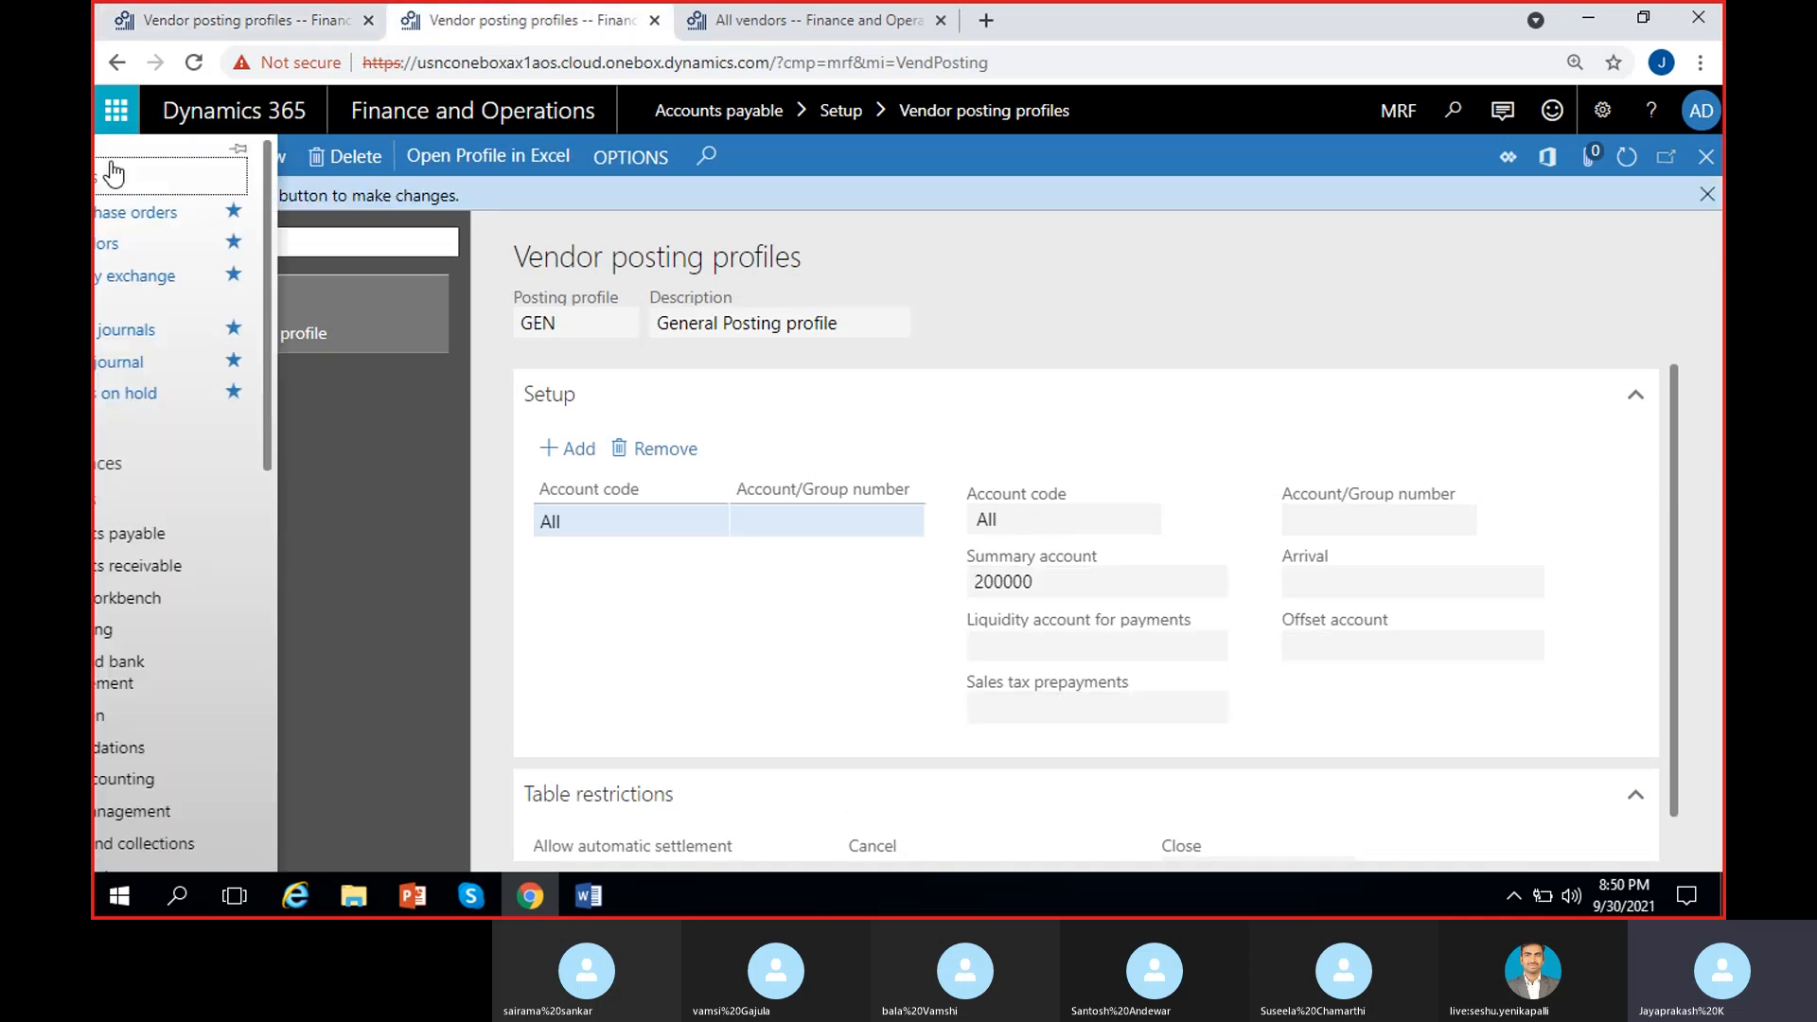
left_click(214, 536)
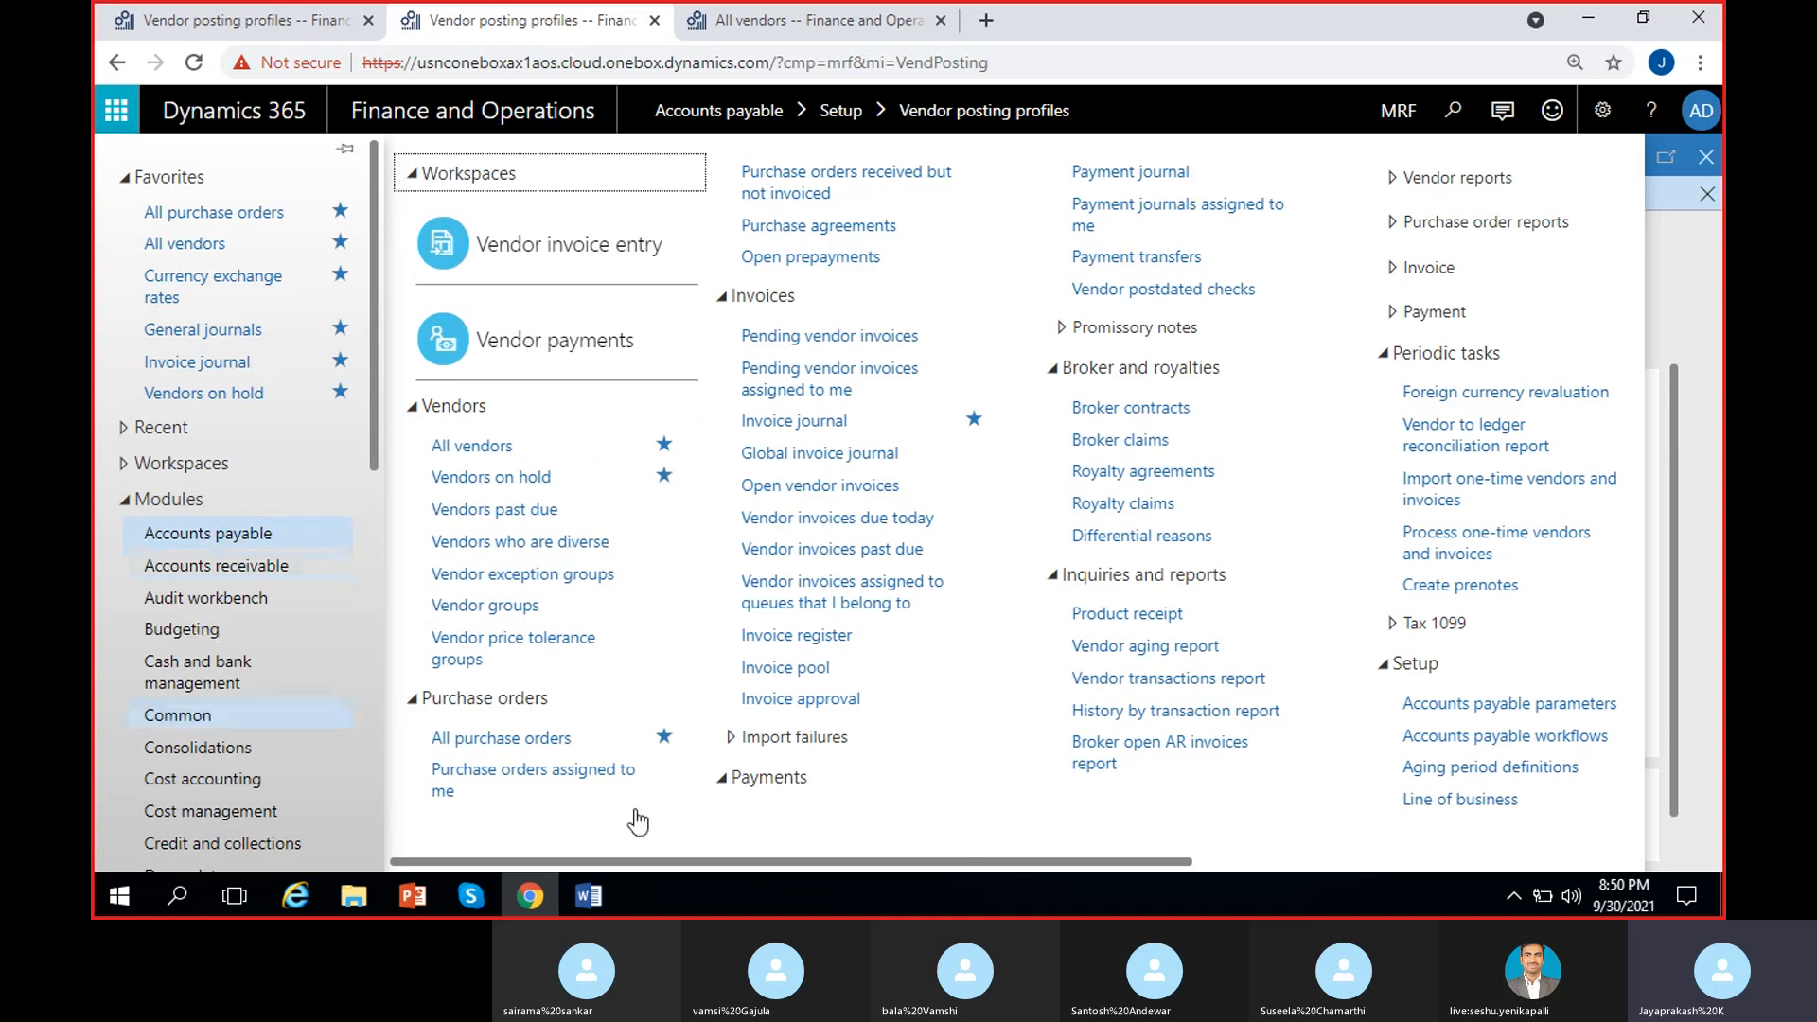
left_click_drag(954, 861, 1374, 859)
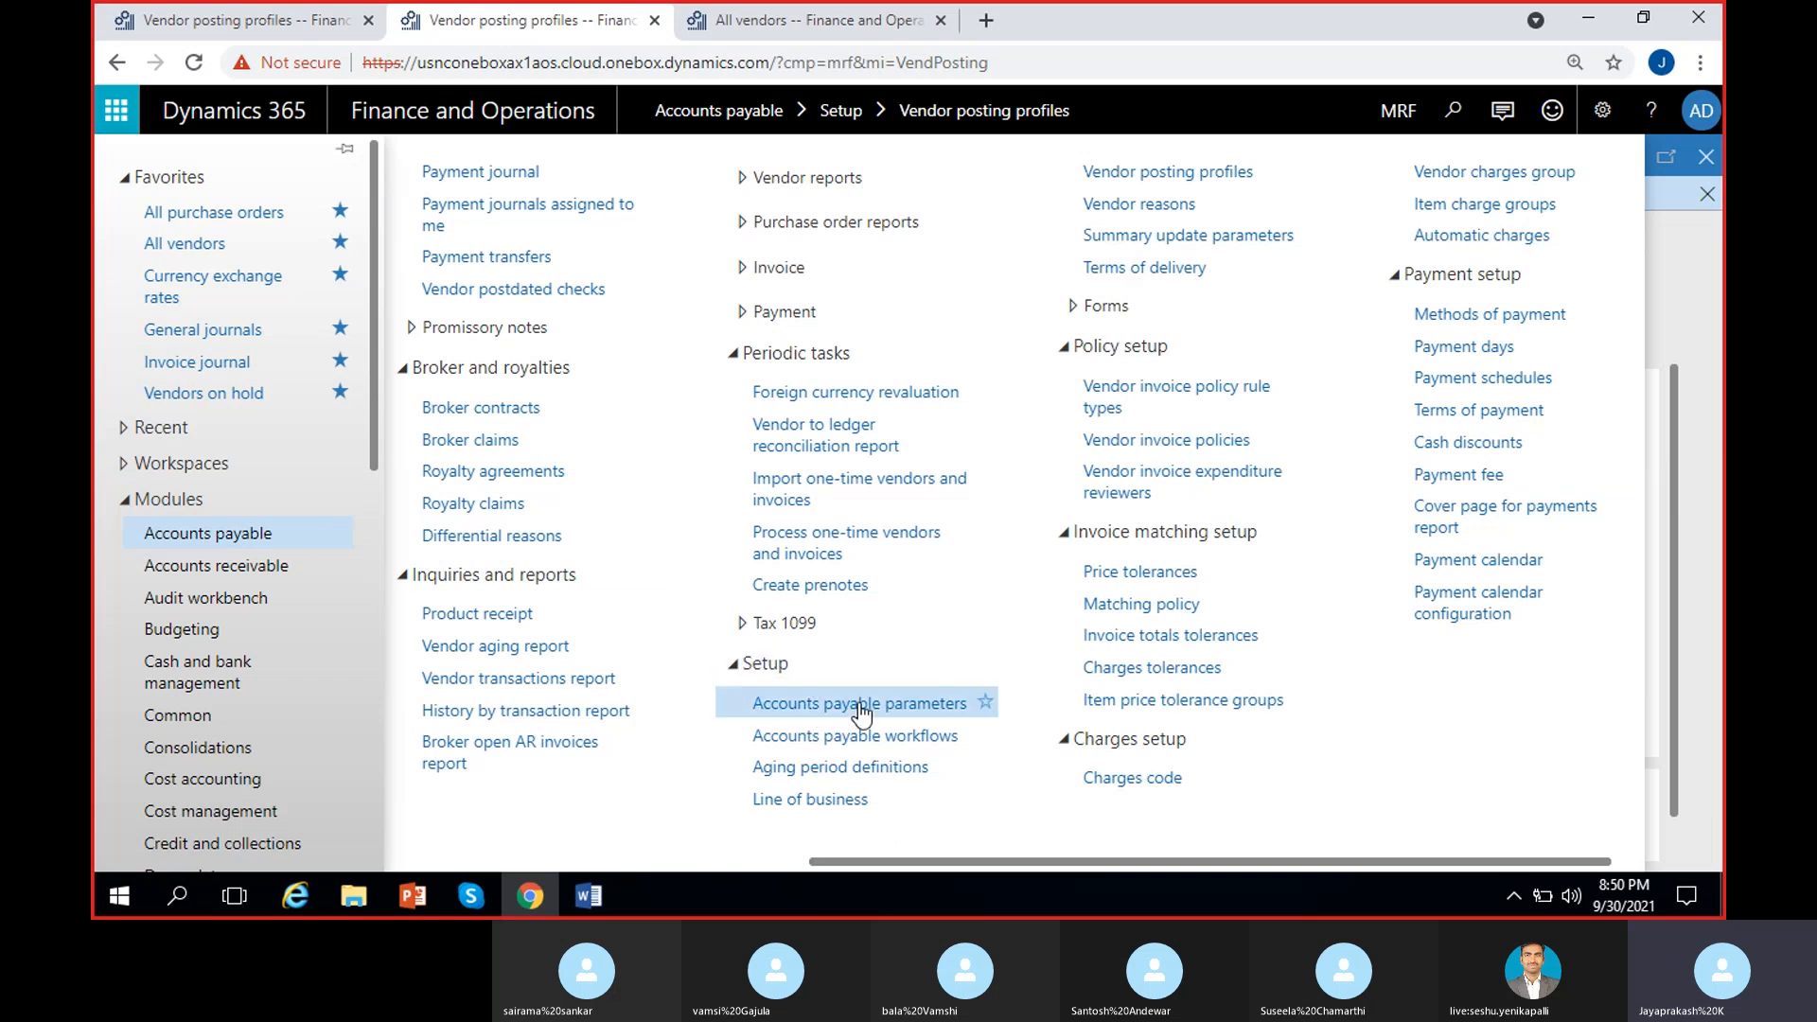
left_click(838, 704)
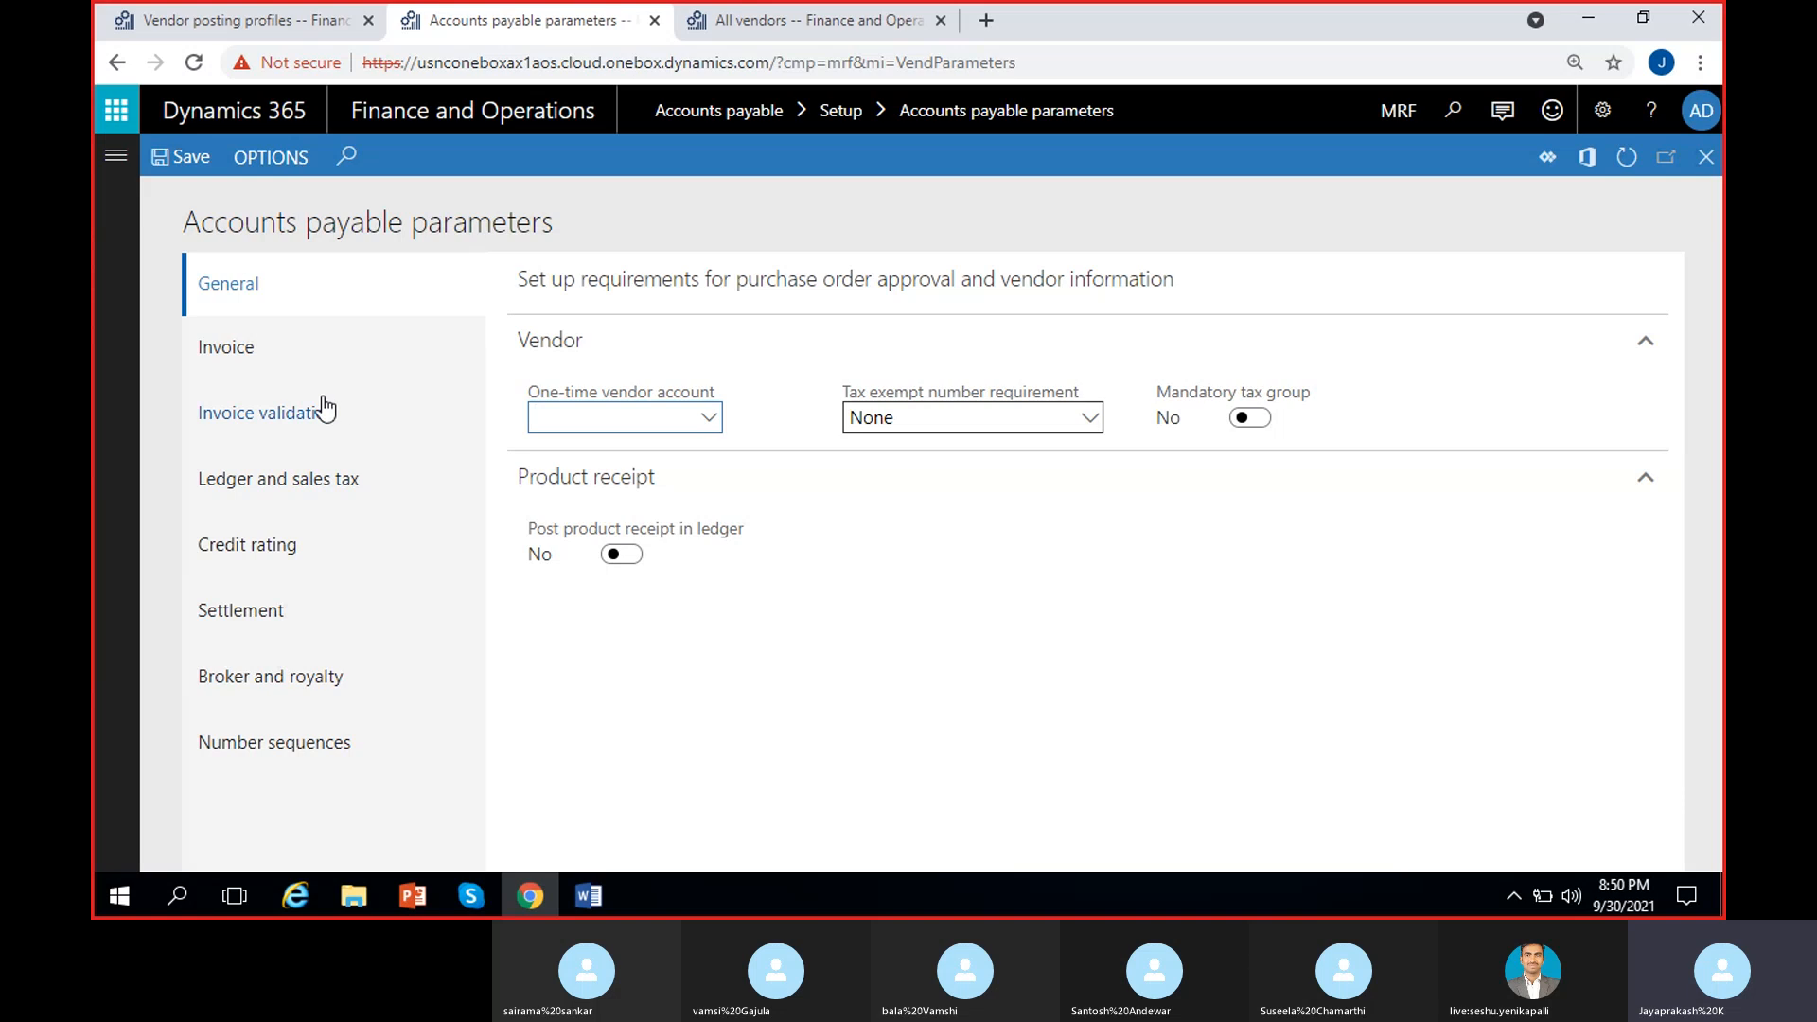
Step: On Ledger and sales tax, confirm GEN as posting profile and scroll to Prepayment invoice
left_click(299, 487)
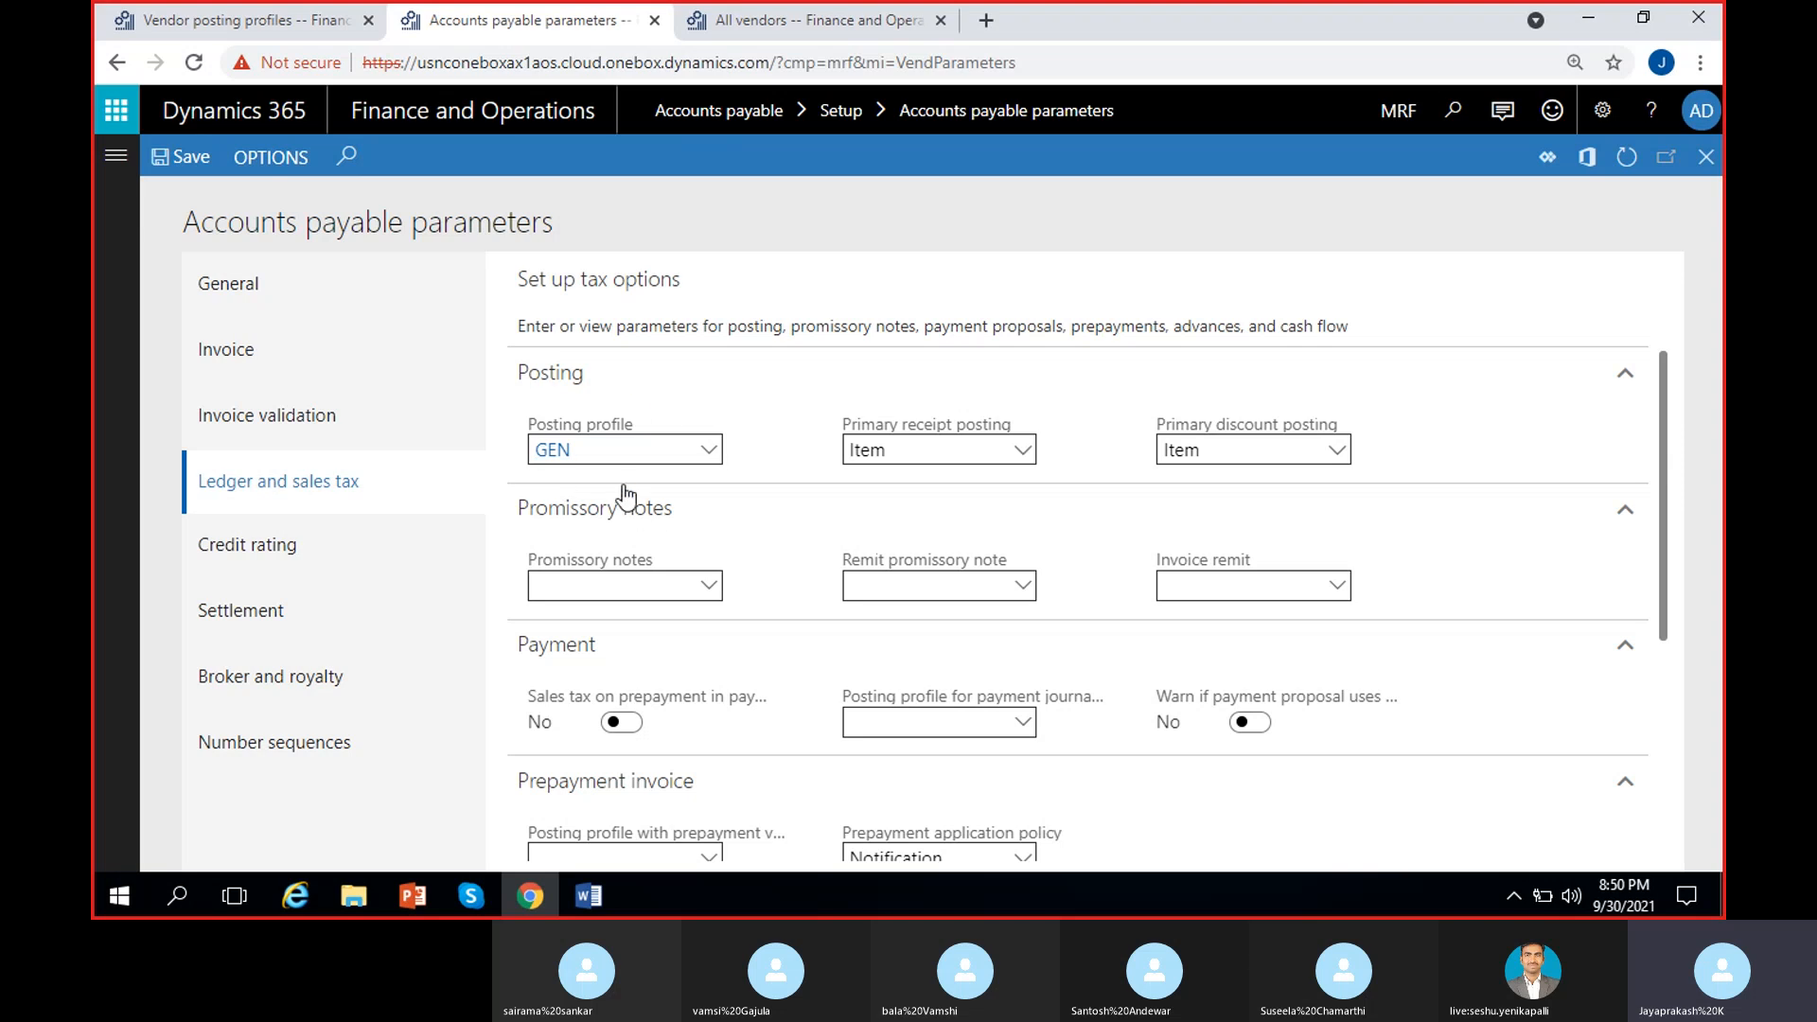
left_click(712, 463)
left_click(752, 410)
left_click(595, 449)
left_click(777, 450)
scroll(767, 439, "down", 1)
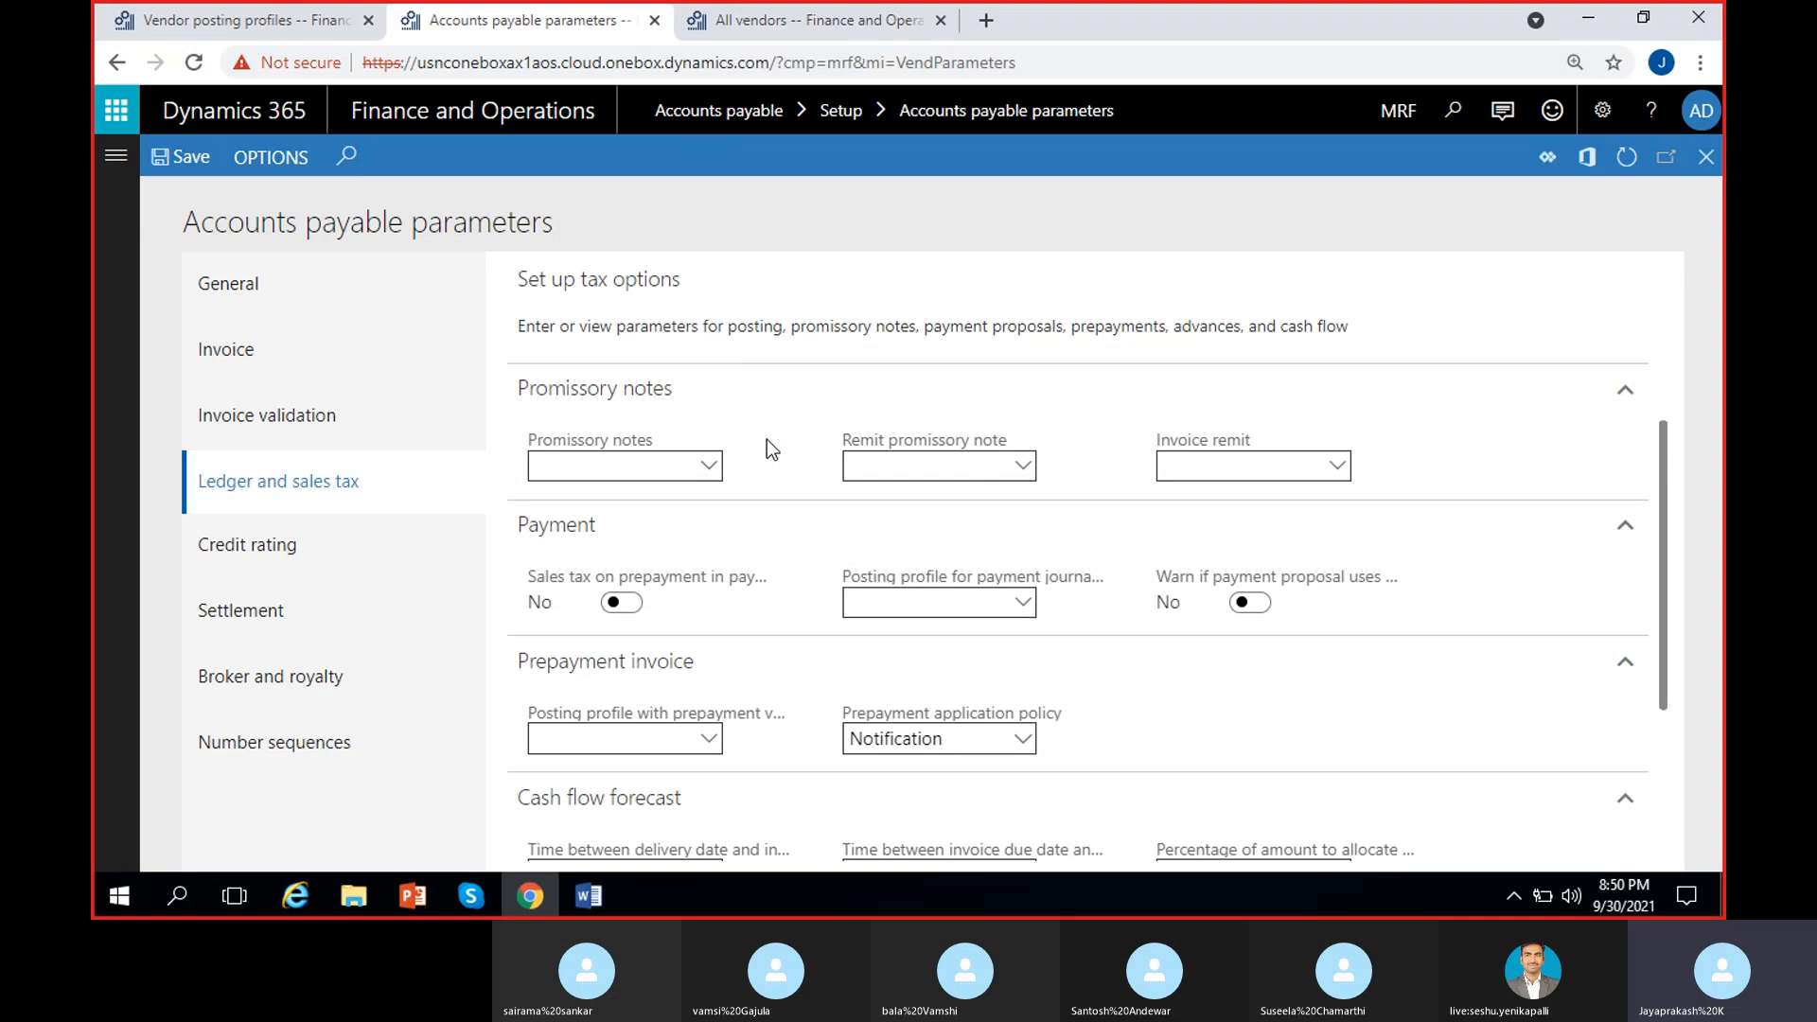
scroll(764, 429, "down", 1)
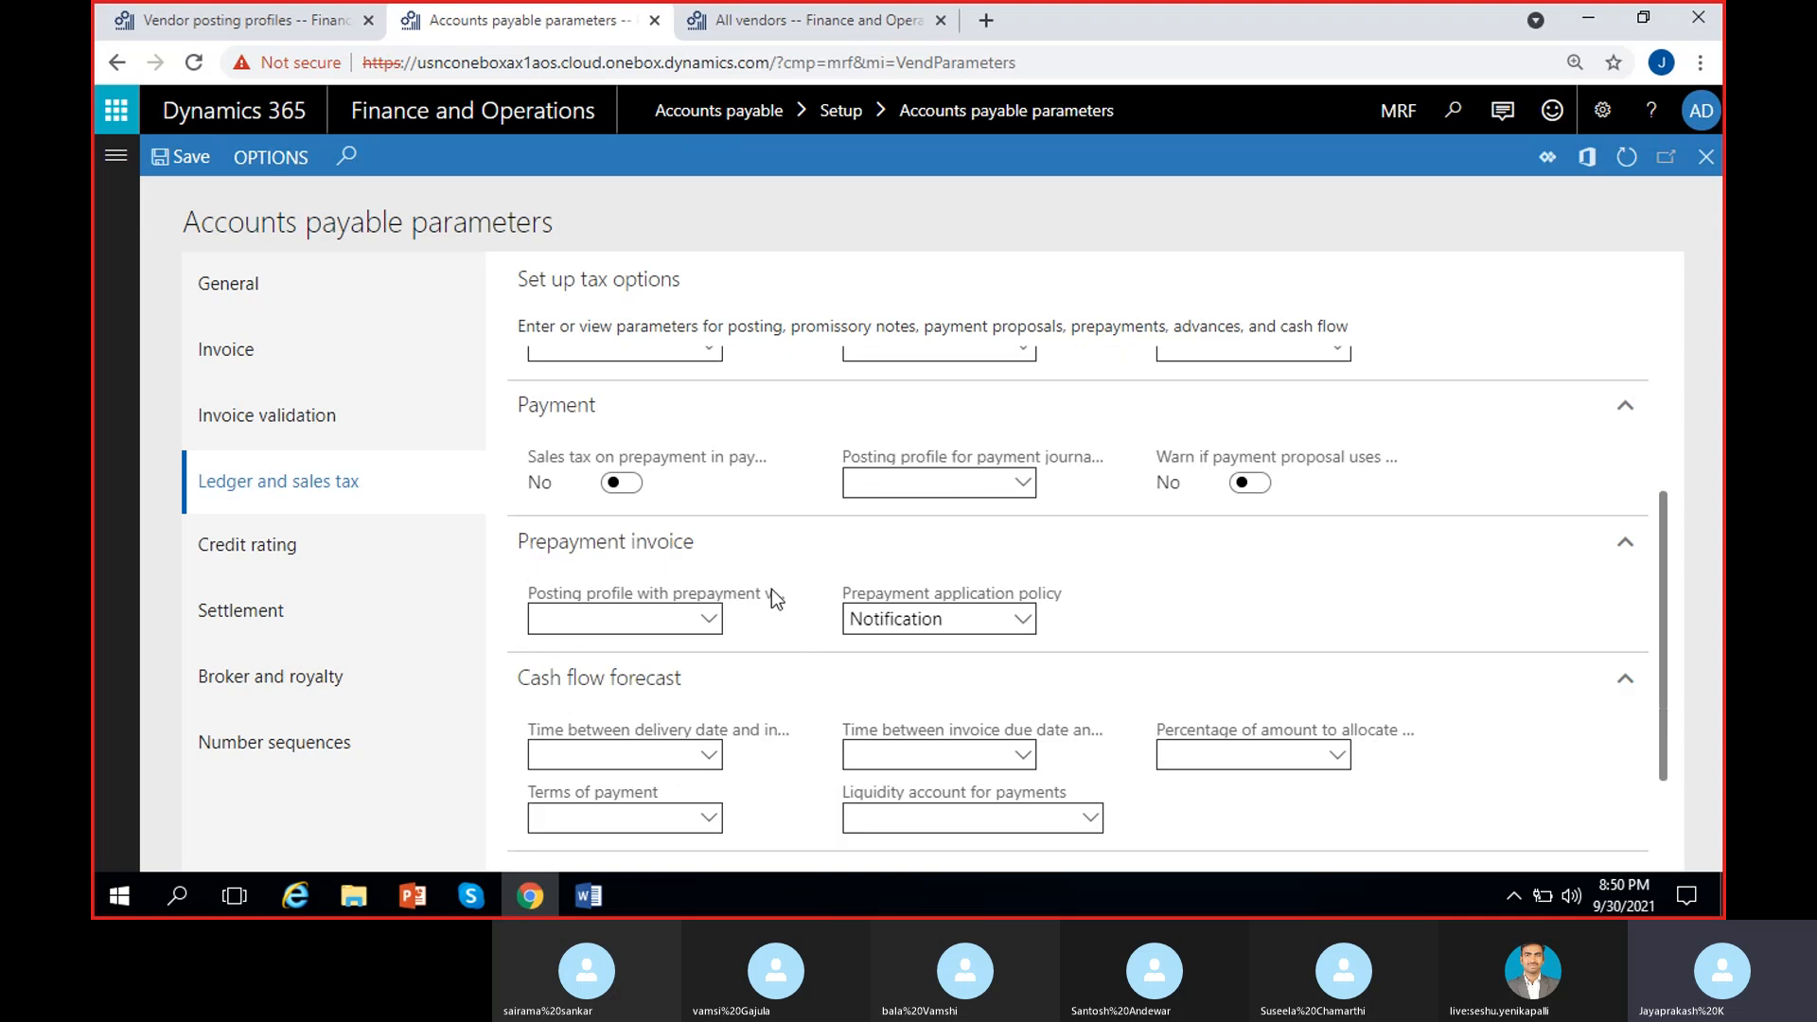
scroll(772, 596, "down", 1)
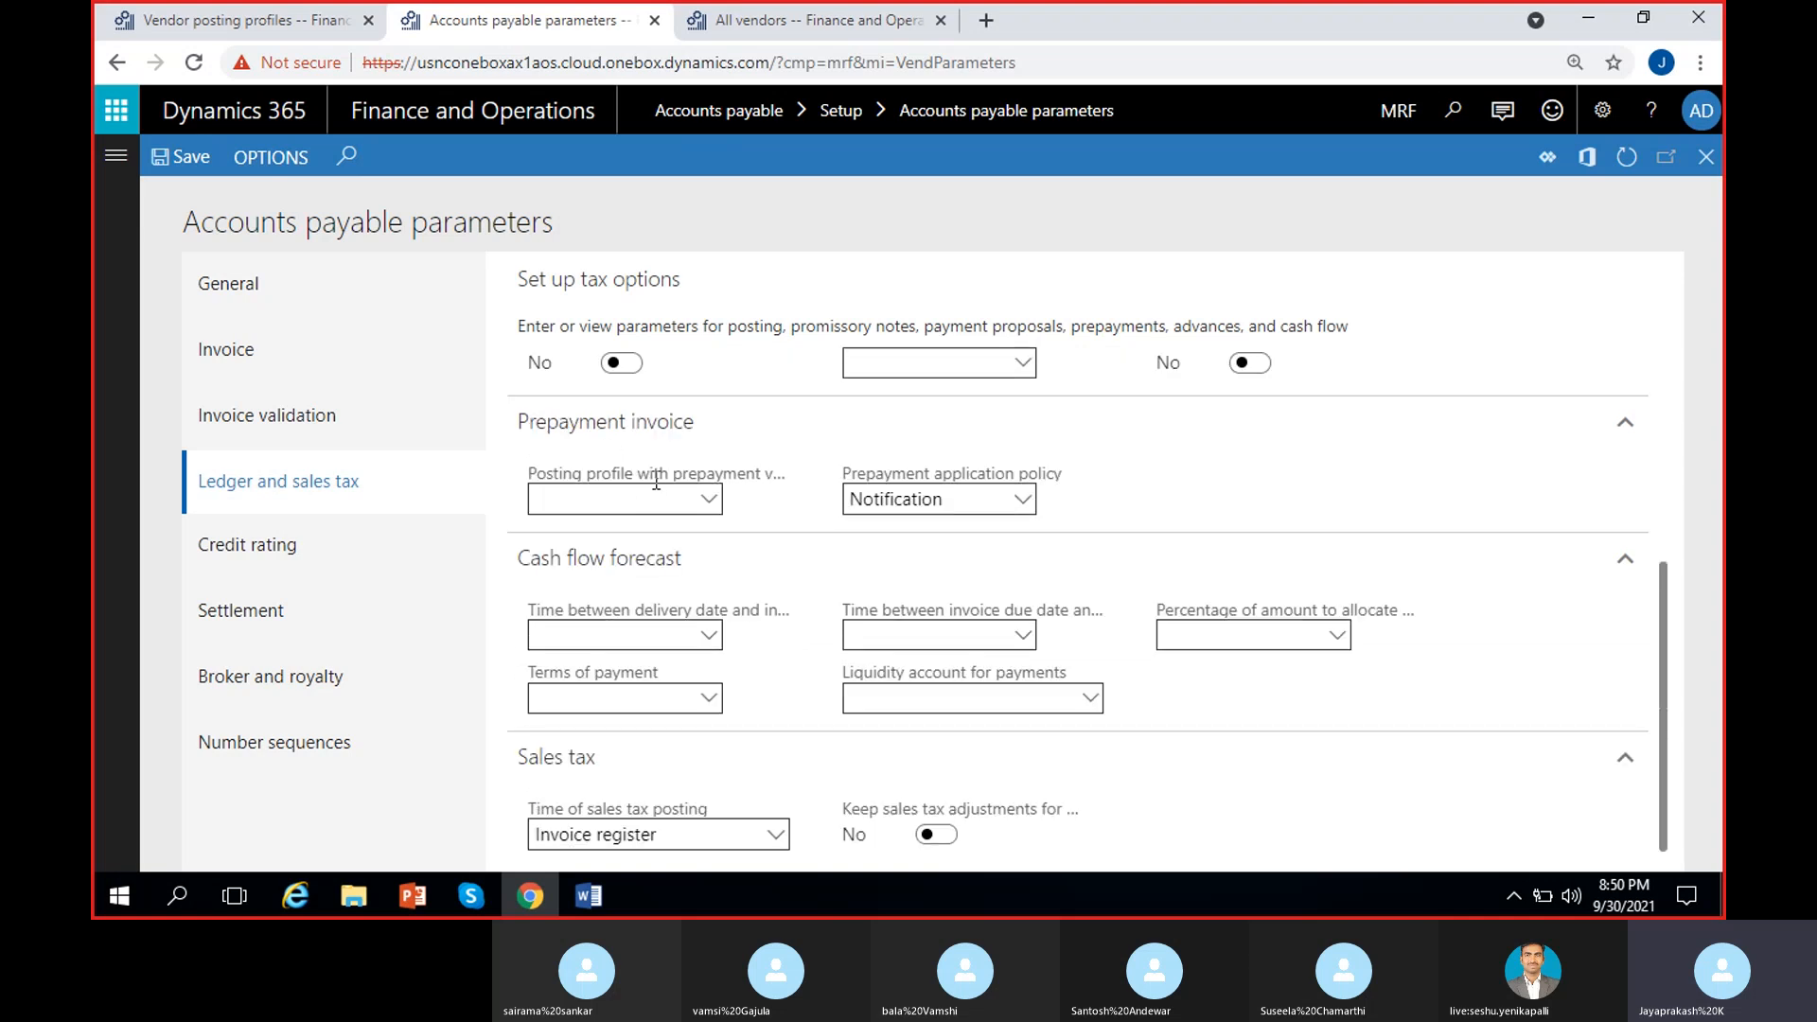
Step: Set PRE as the posting profile for prepayment invoices and for payment journals with prepayment
left_click(711, 503)
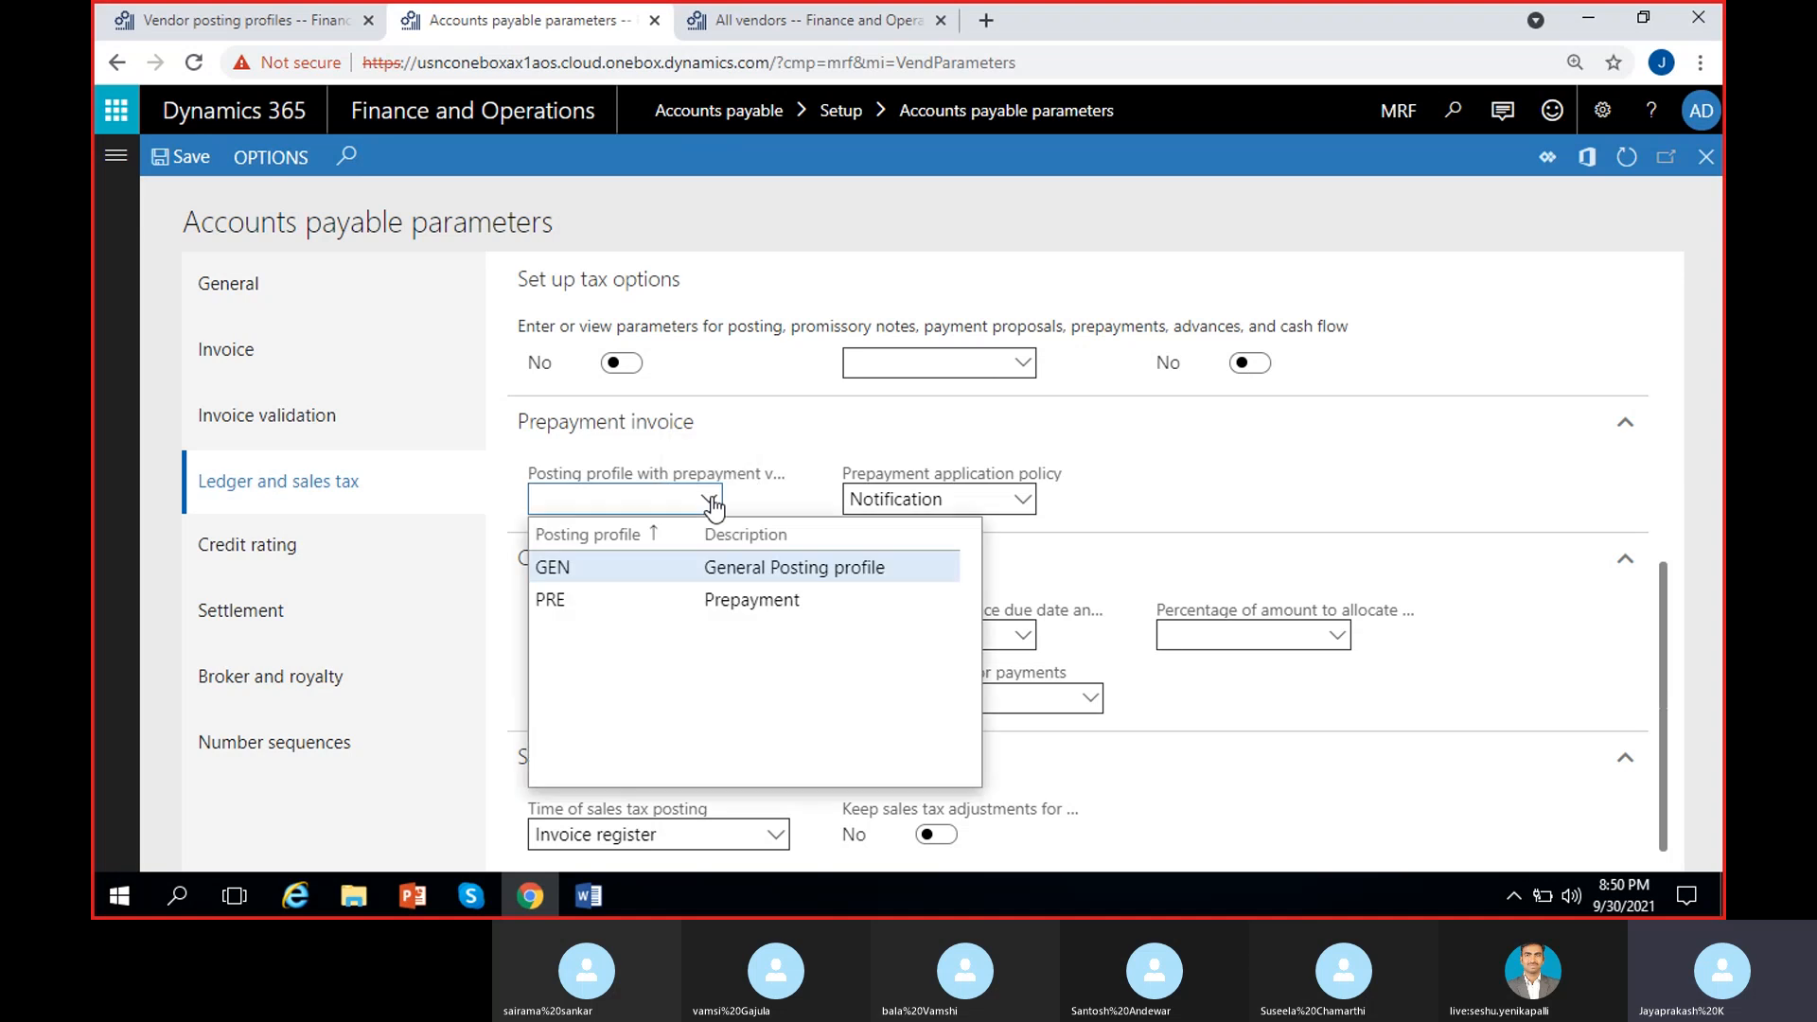
left_click(640, 600)
scroll(781, 452, "up", 1)
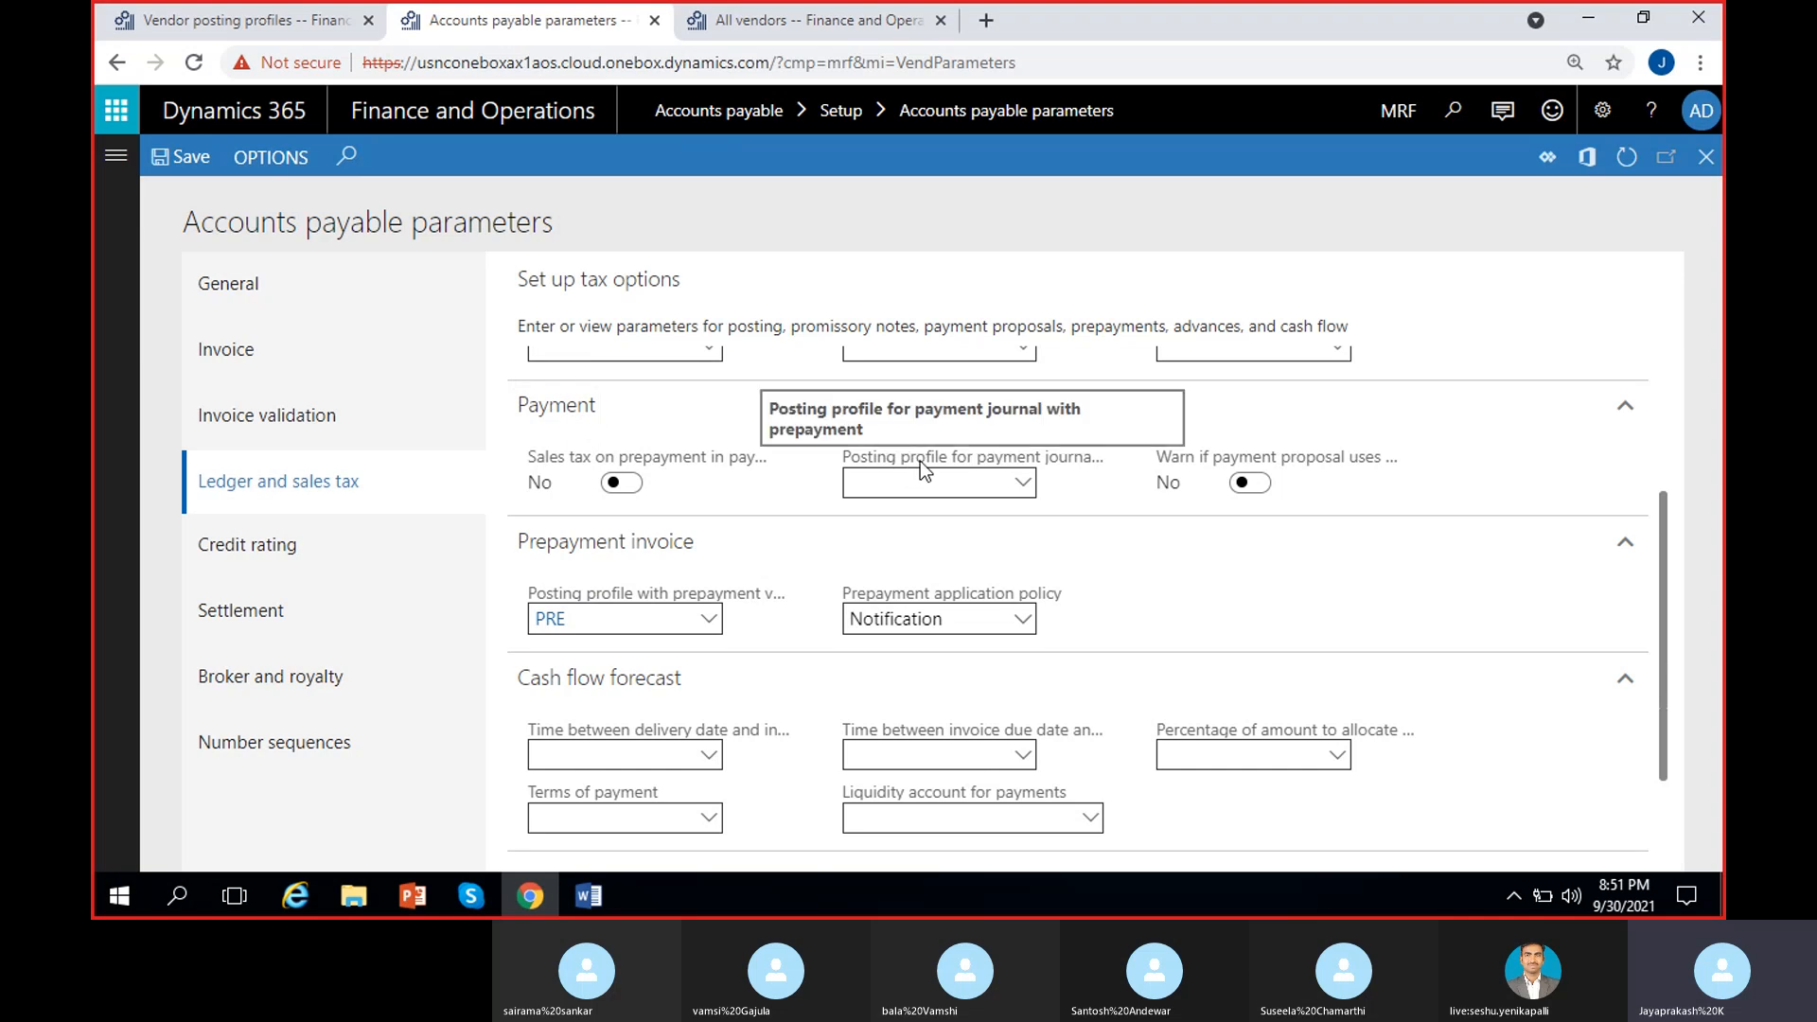
left_click(1025, 483)
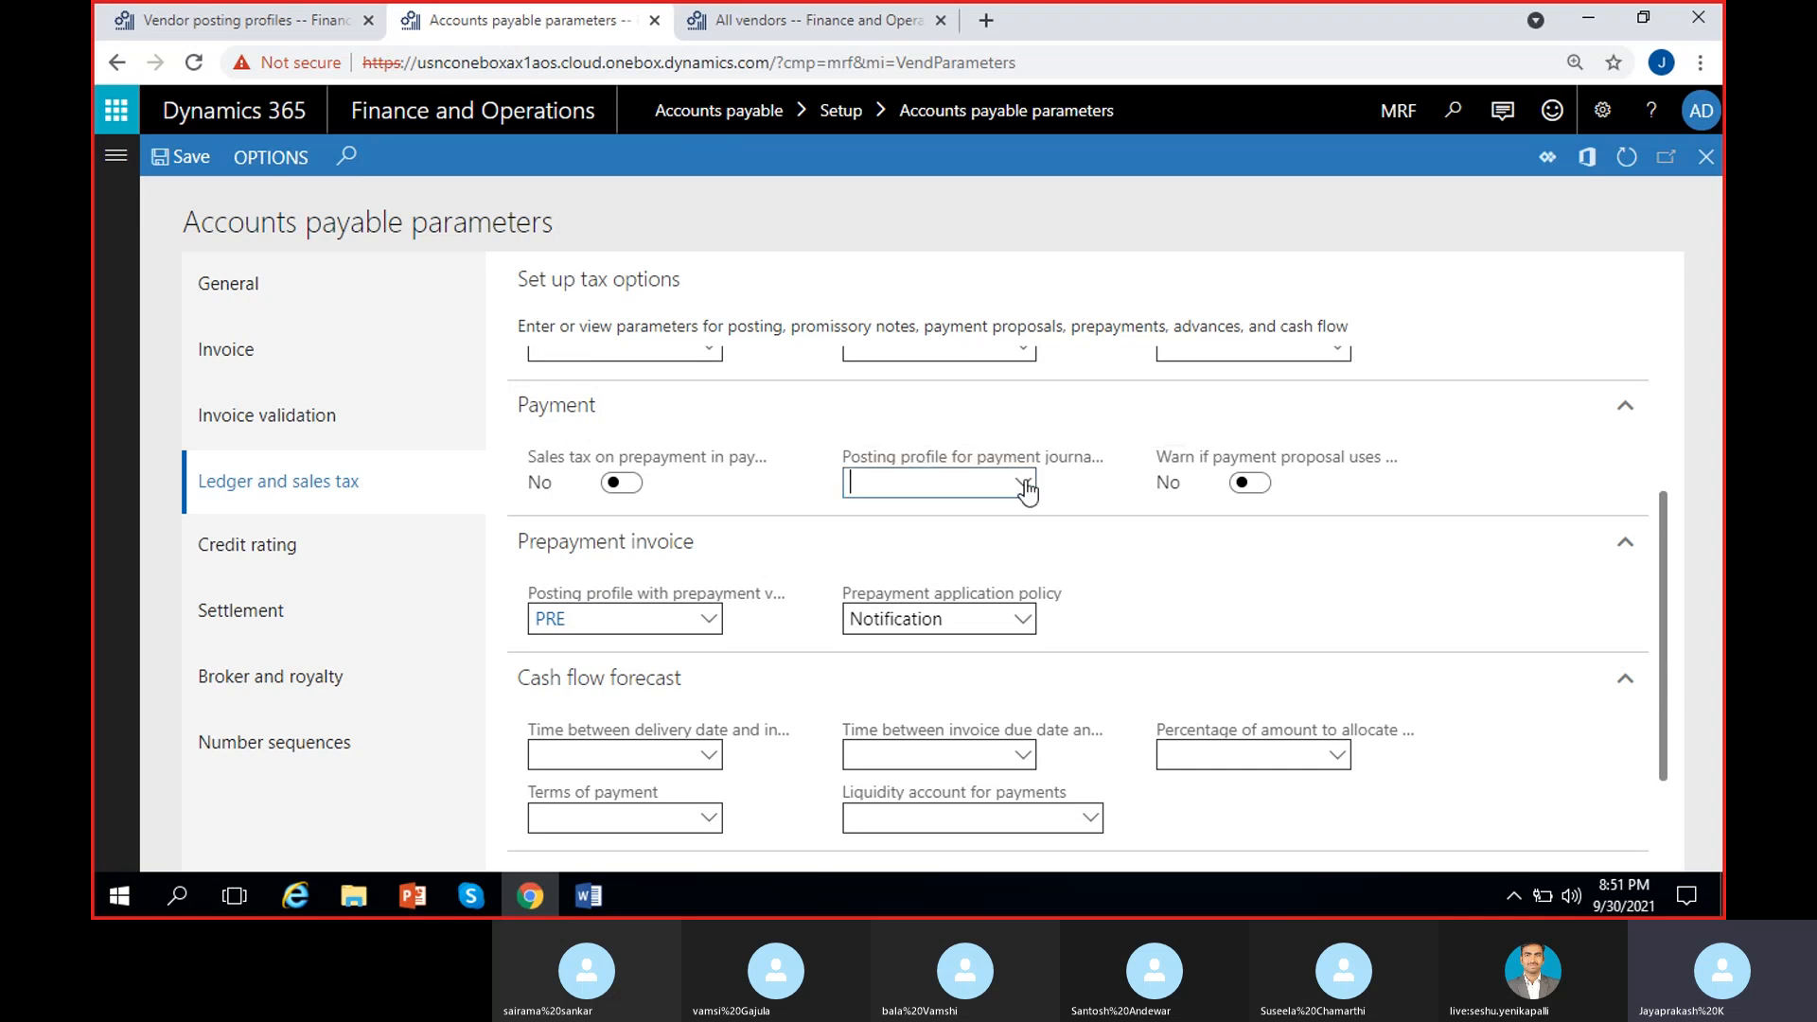
left_click(885, 579)
left_click(790, 499)
scroll(784, 484, "up", 3)
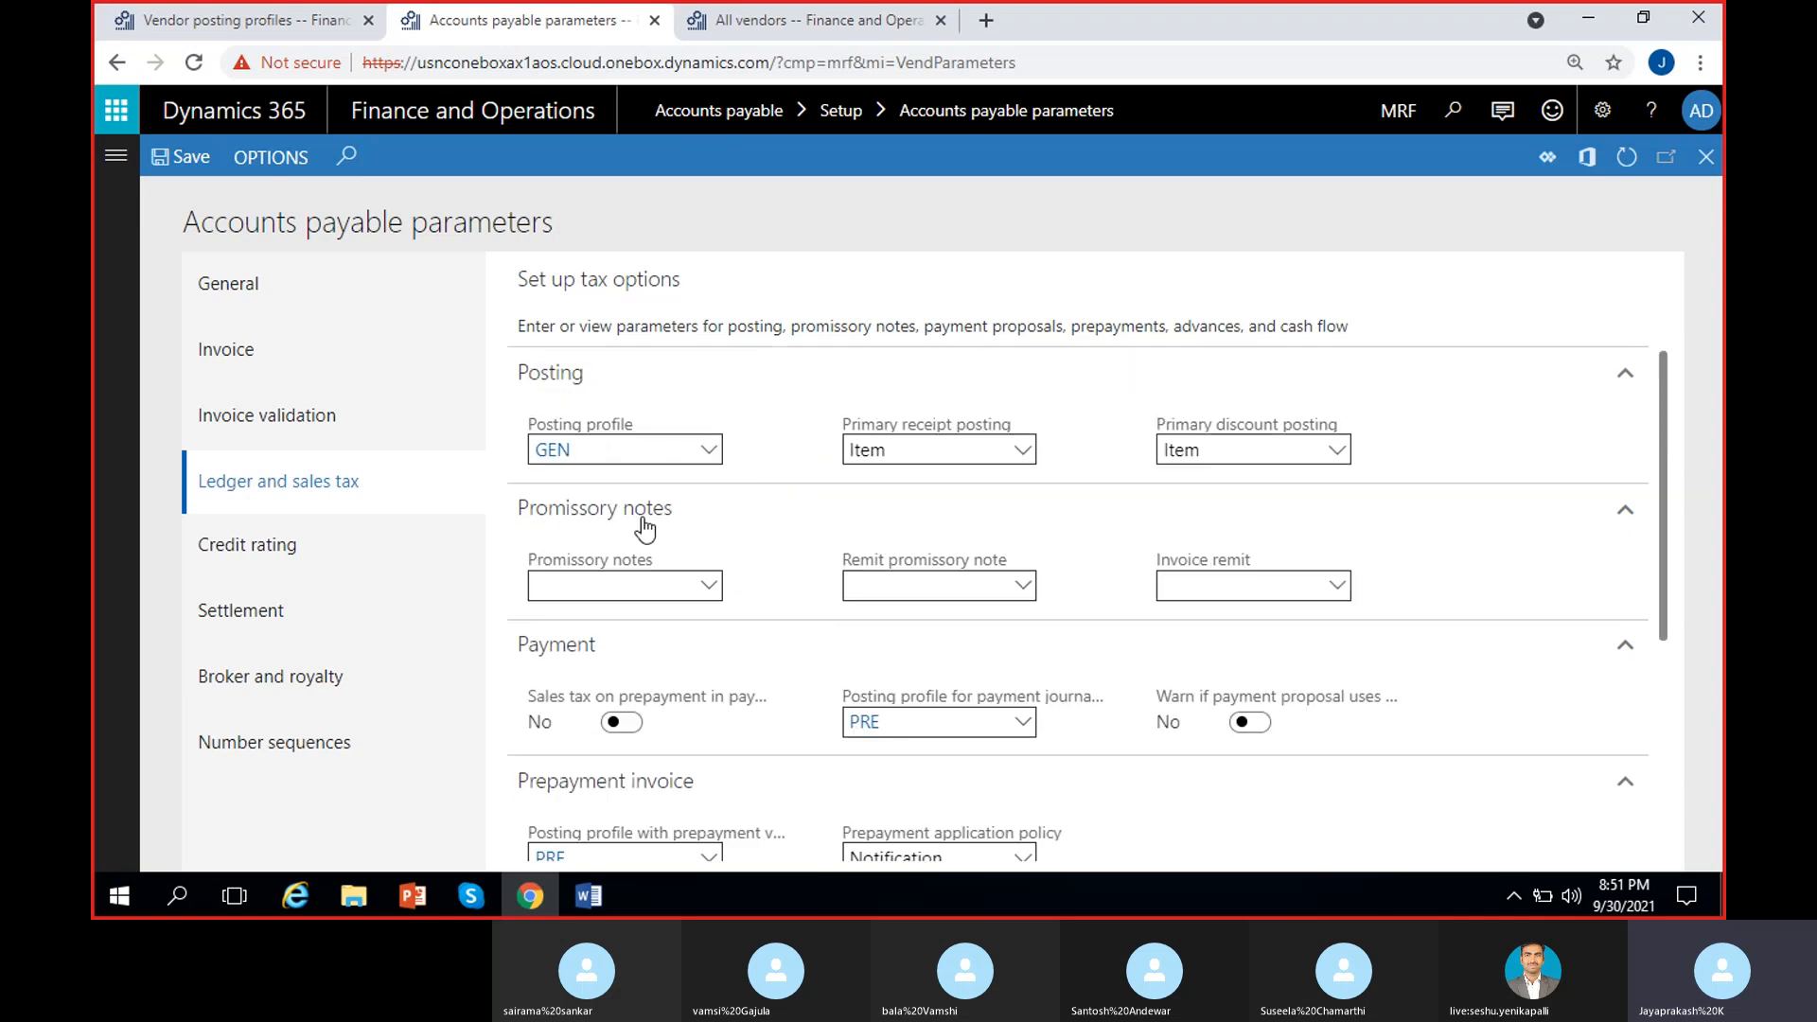
scroll(725, 725, "down", 1)
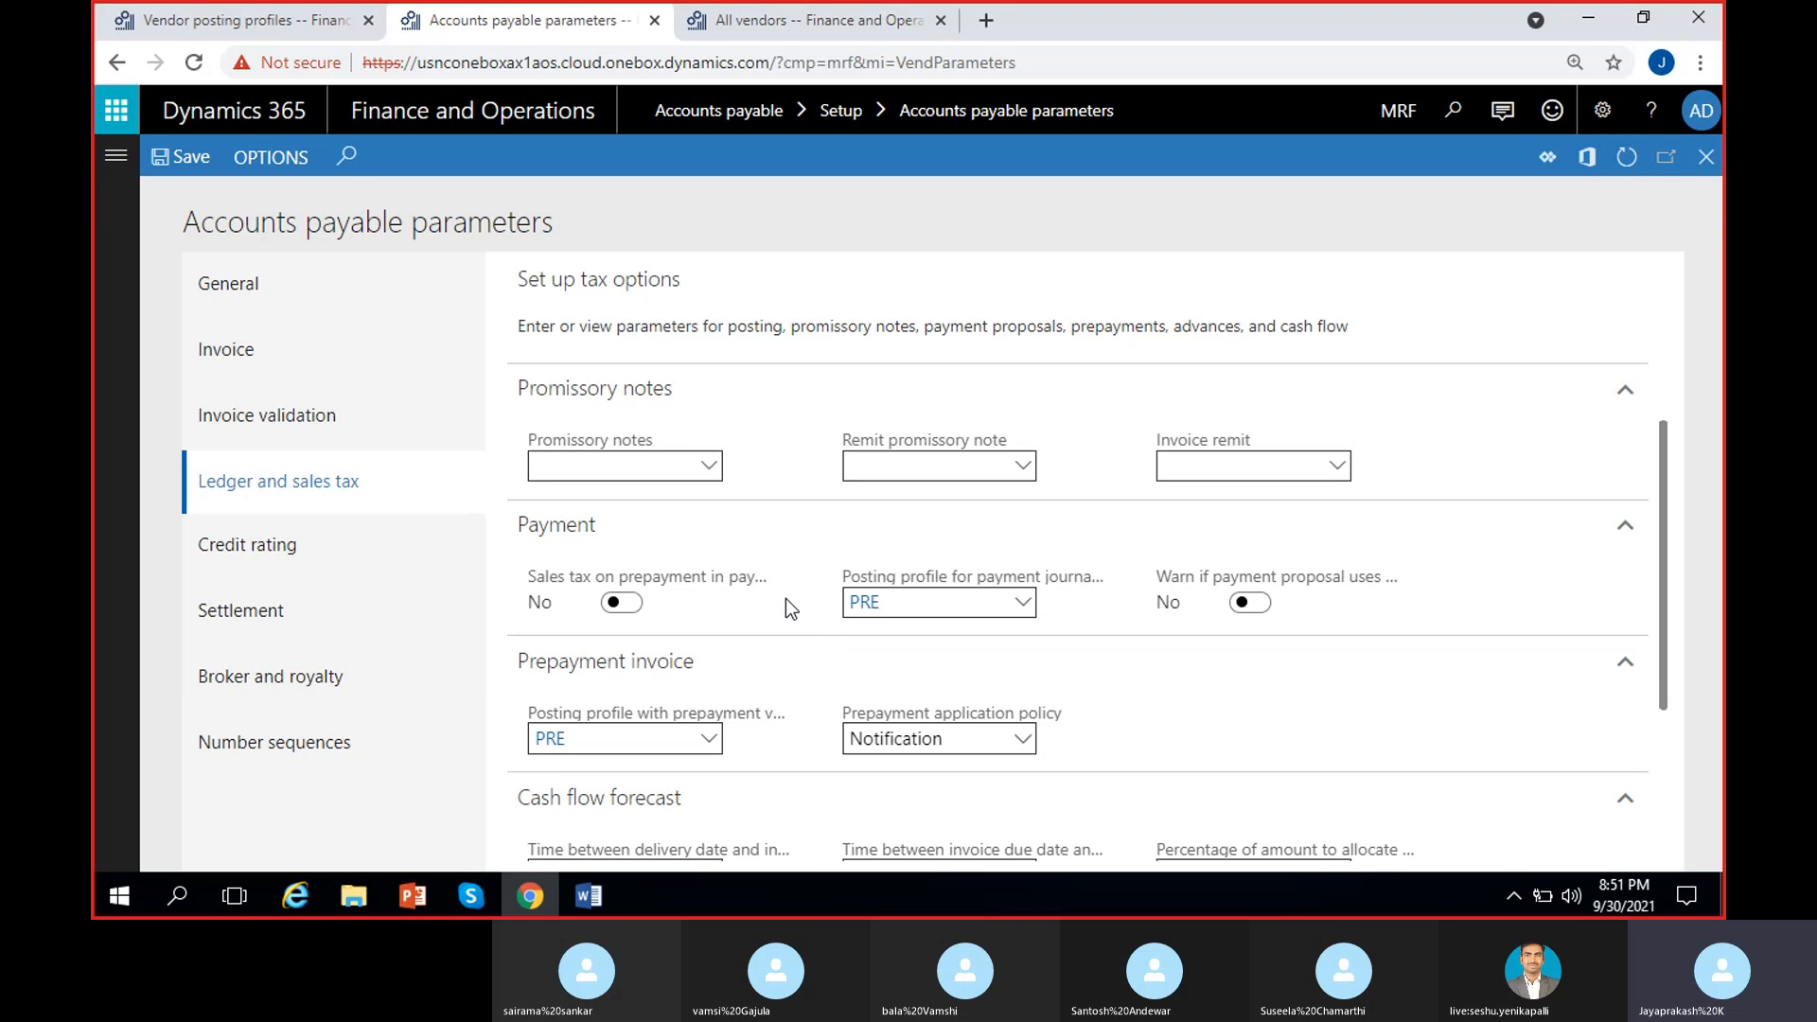
scroll(785, 598, "up", 1)
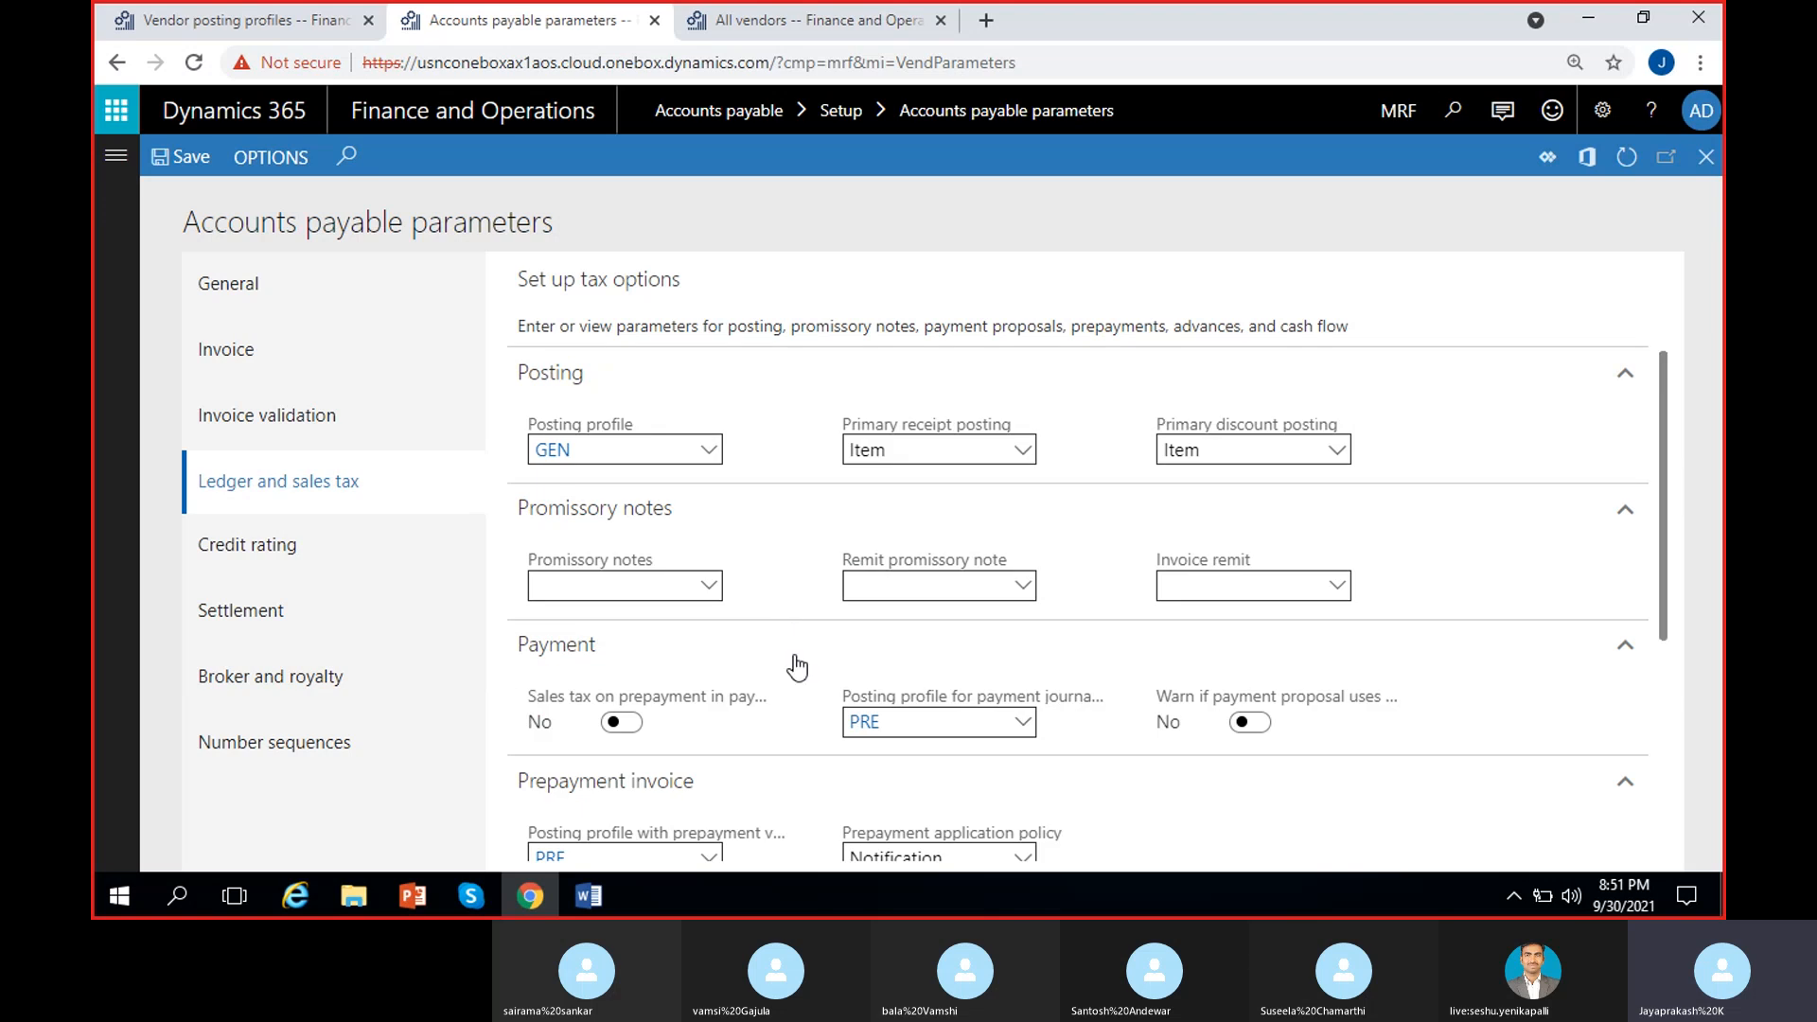
Step: Mute the microphone in the Skype call and hide the call window
left_click(485, 894)
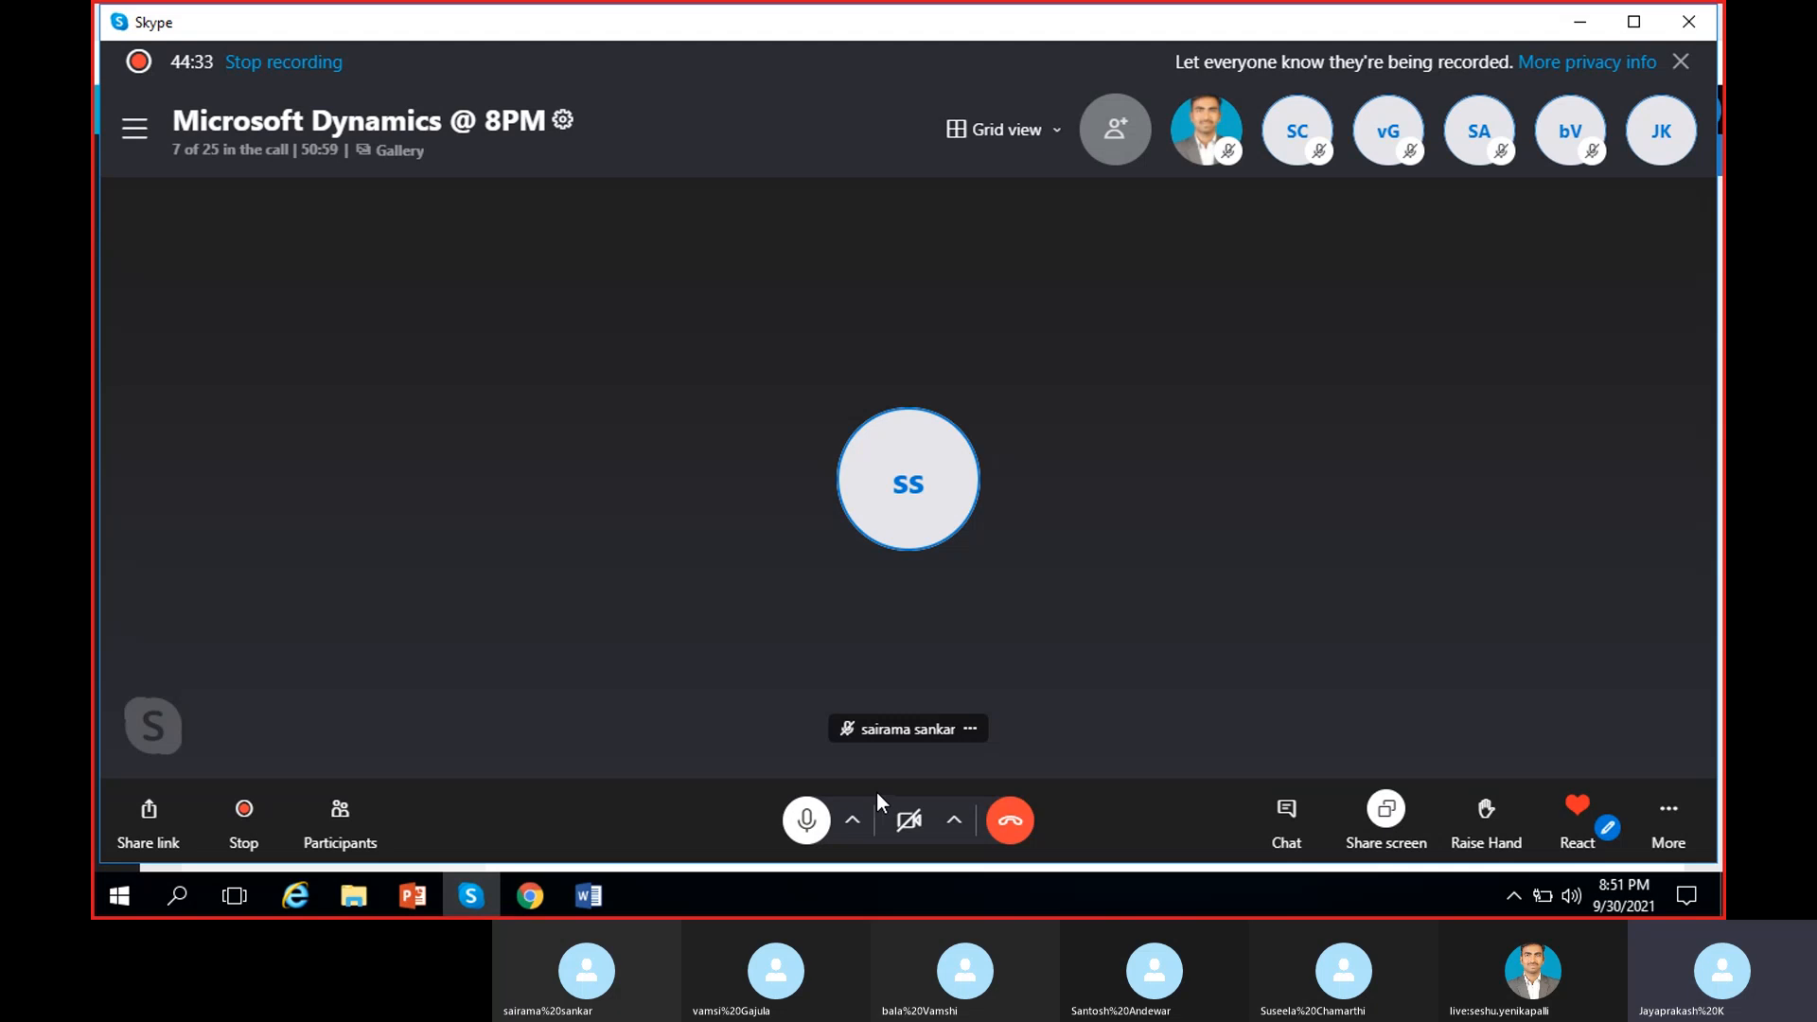
left_click(805, 821)
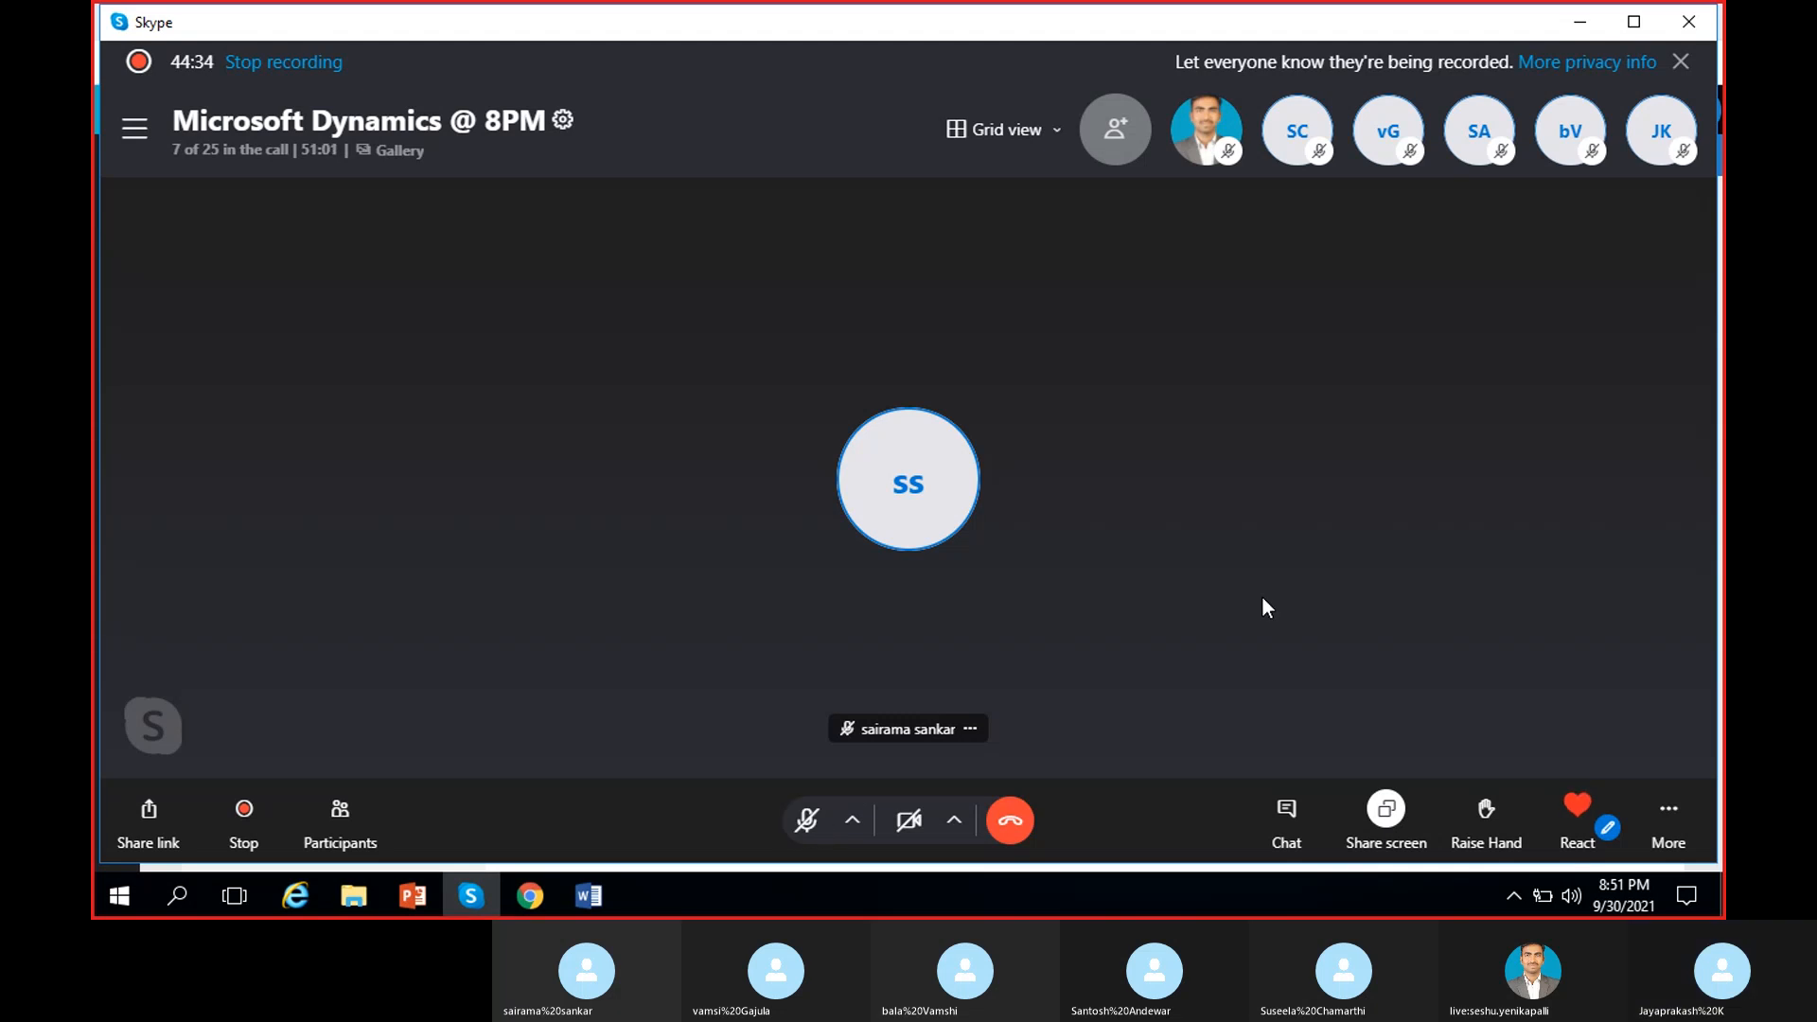
left_click(1576, 30)
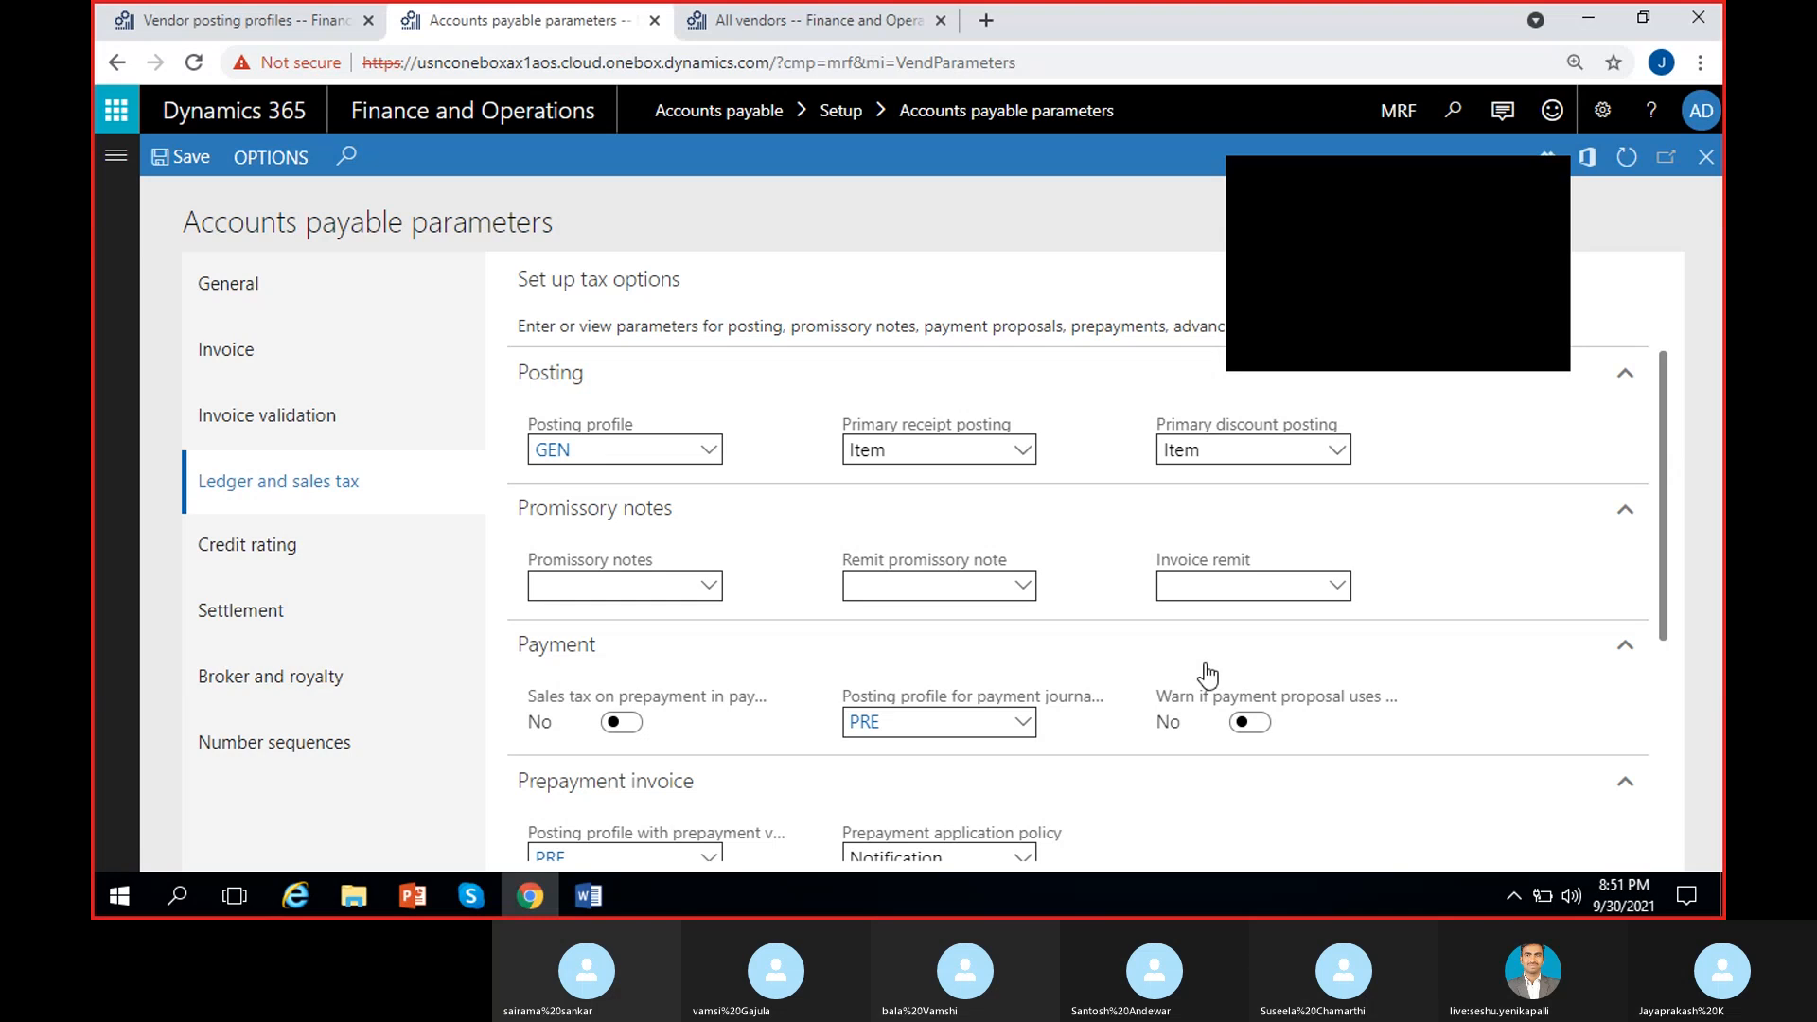
left_click(1545, 179)
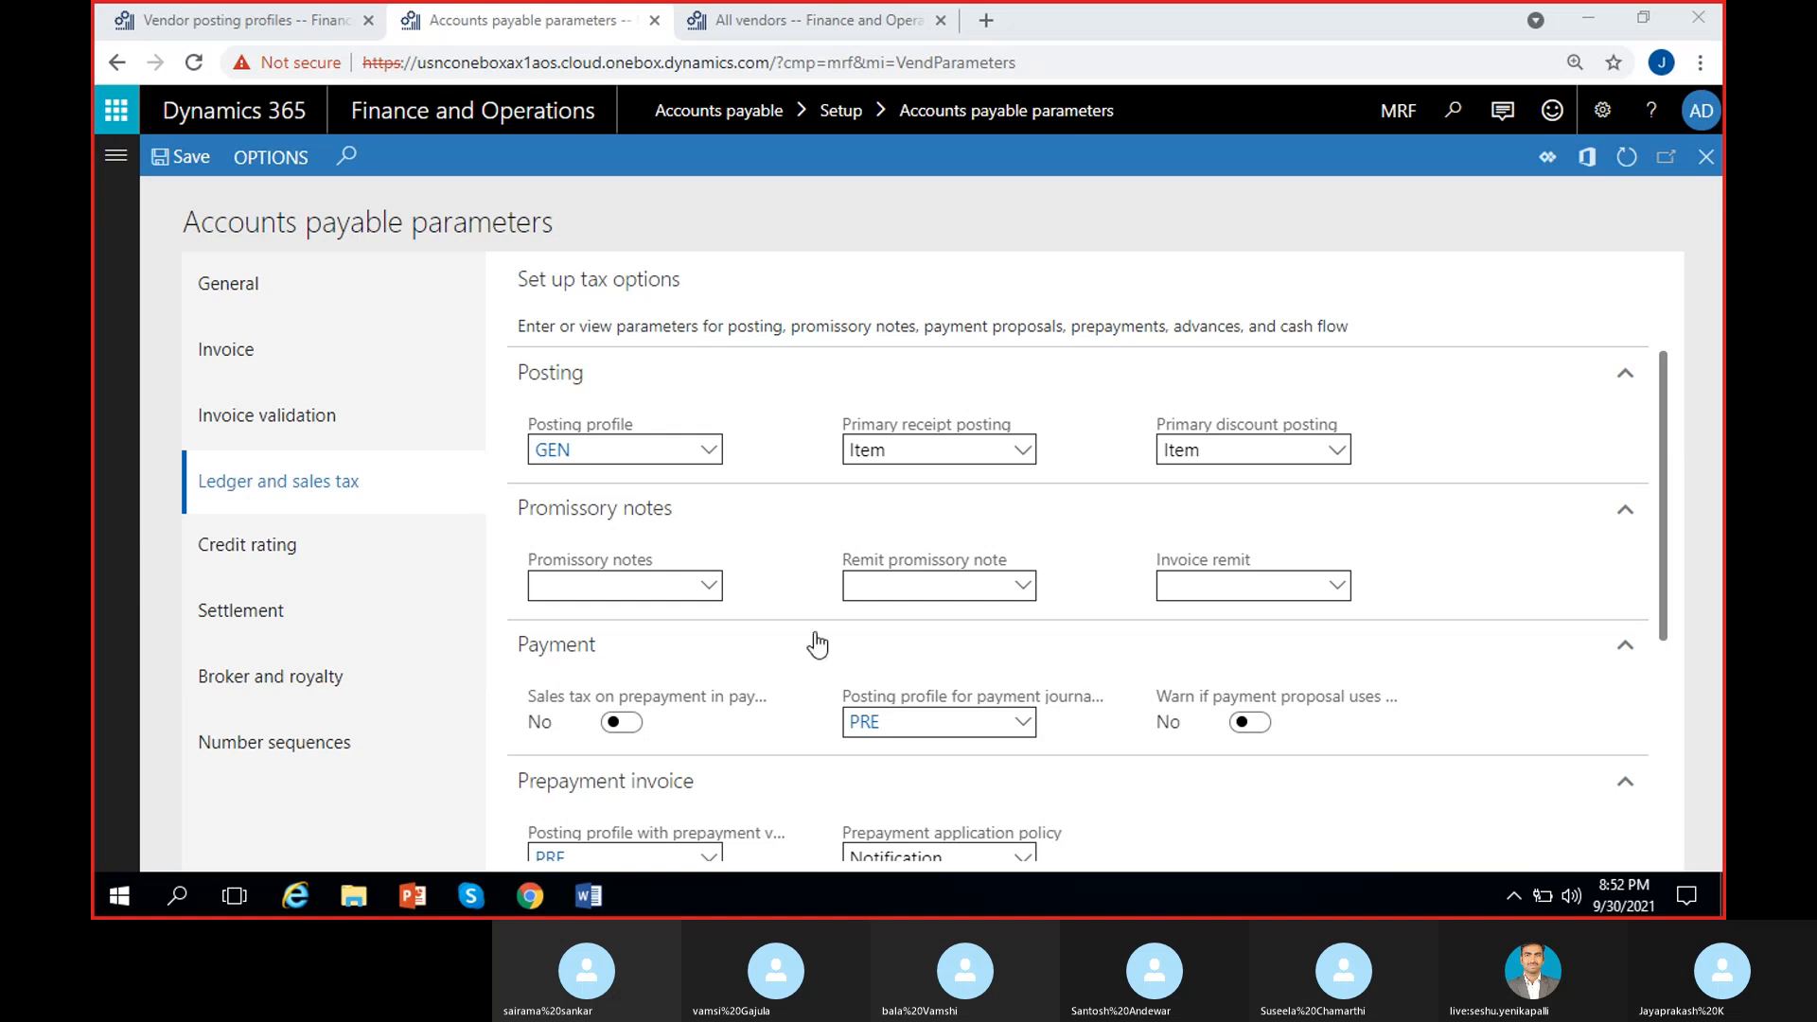
left_click(471, 897)
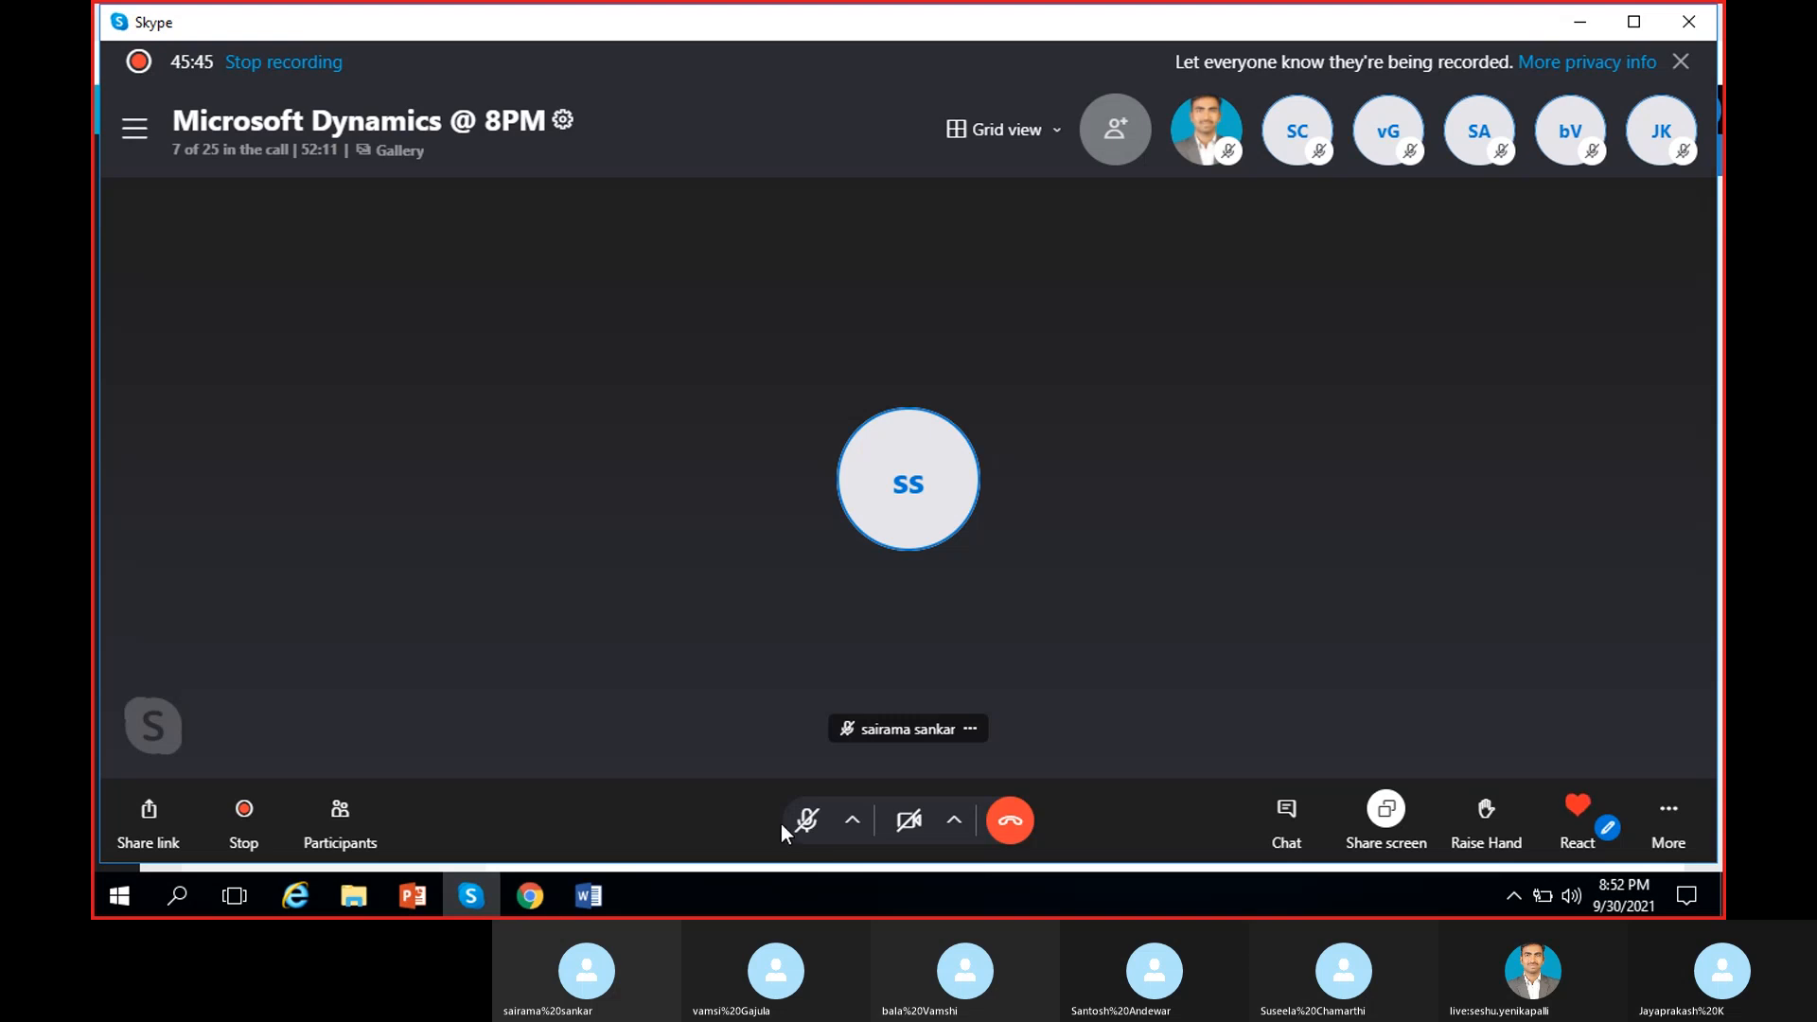
left_click(806, 821)
left_click(1601, 19)
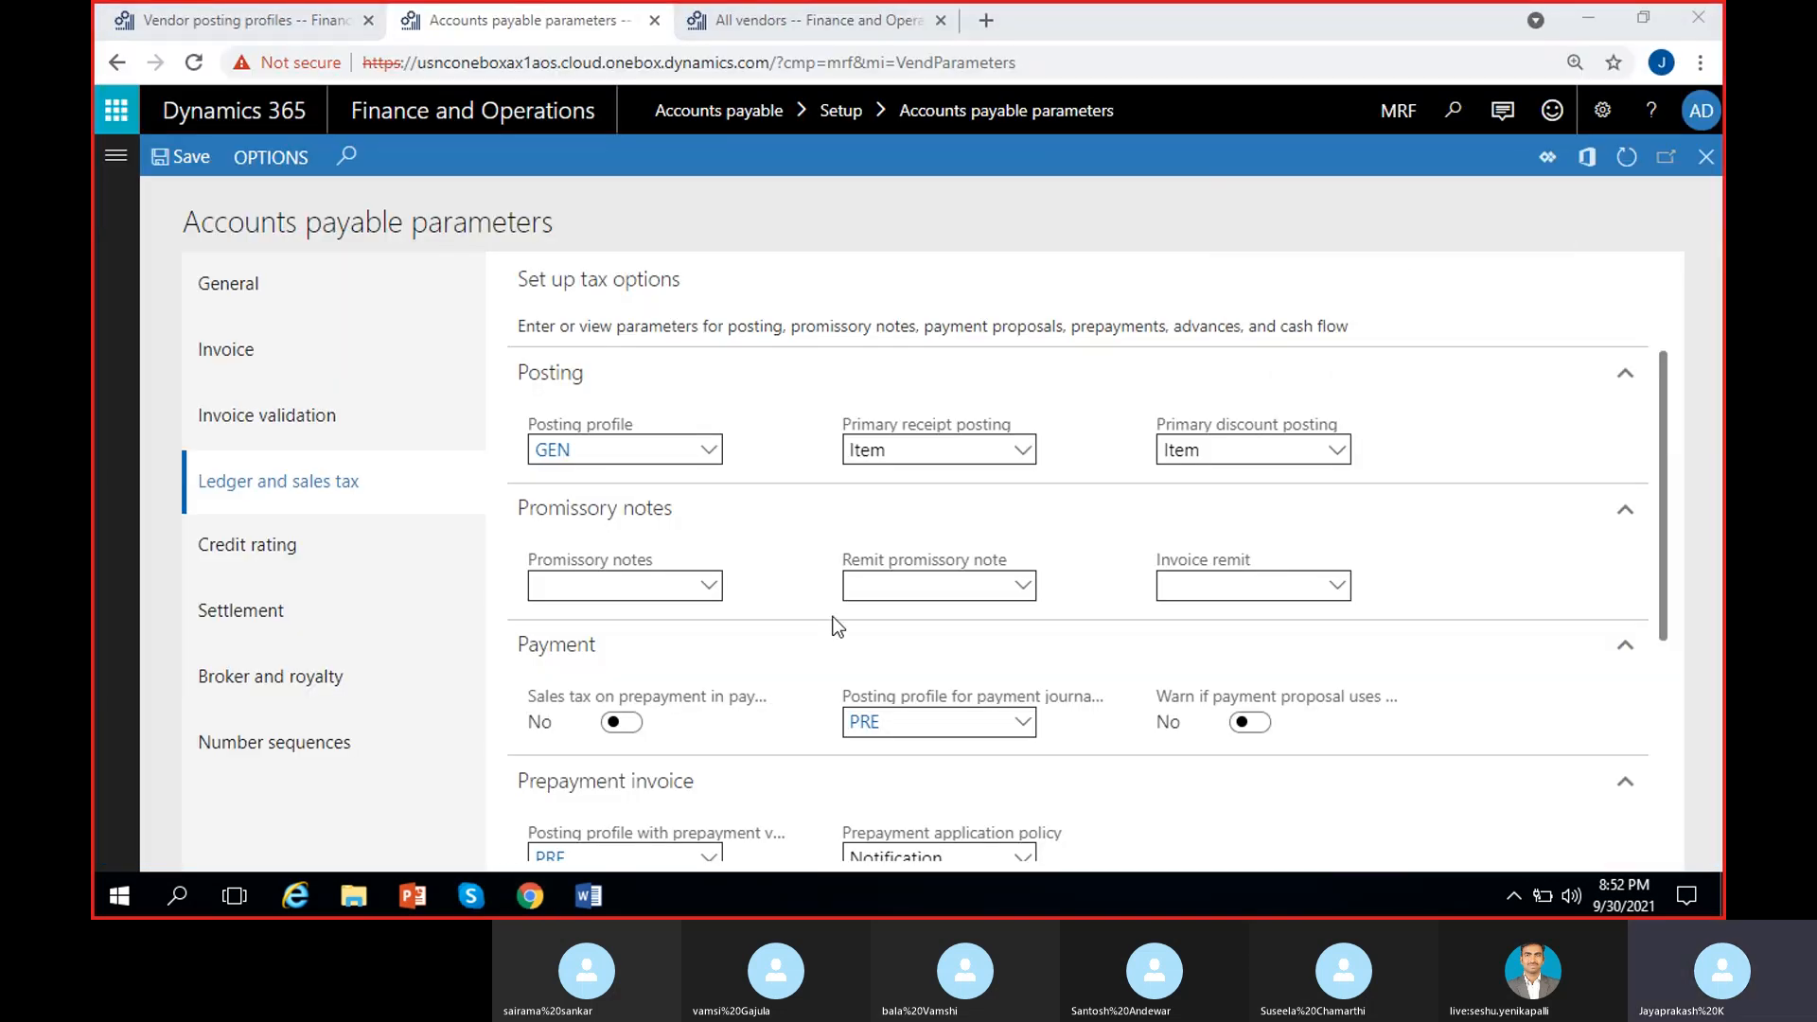
Step: Scroll through the Ledger and sales tax parameters to review the PRE prepayment settings
scroll(730, 632, "down", 3)
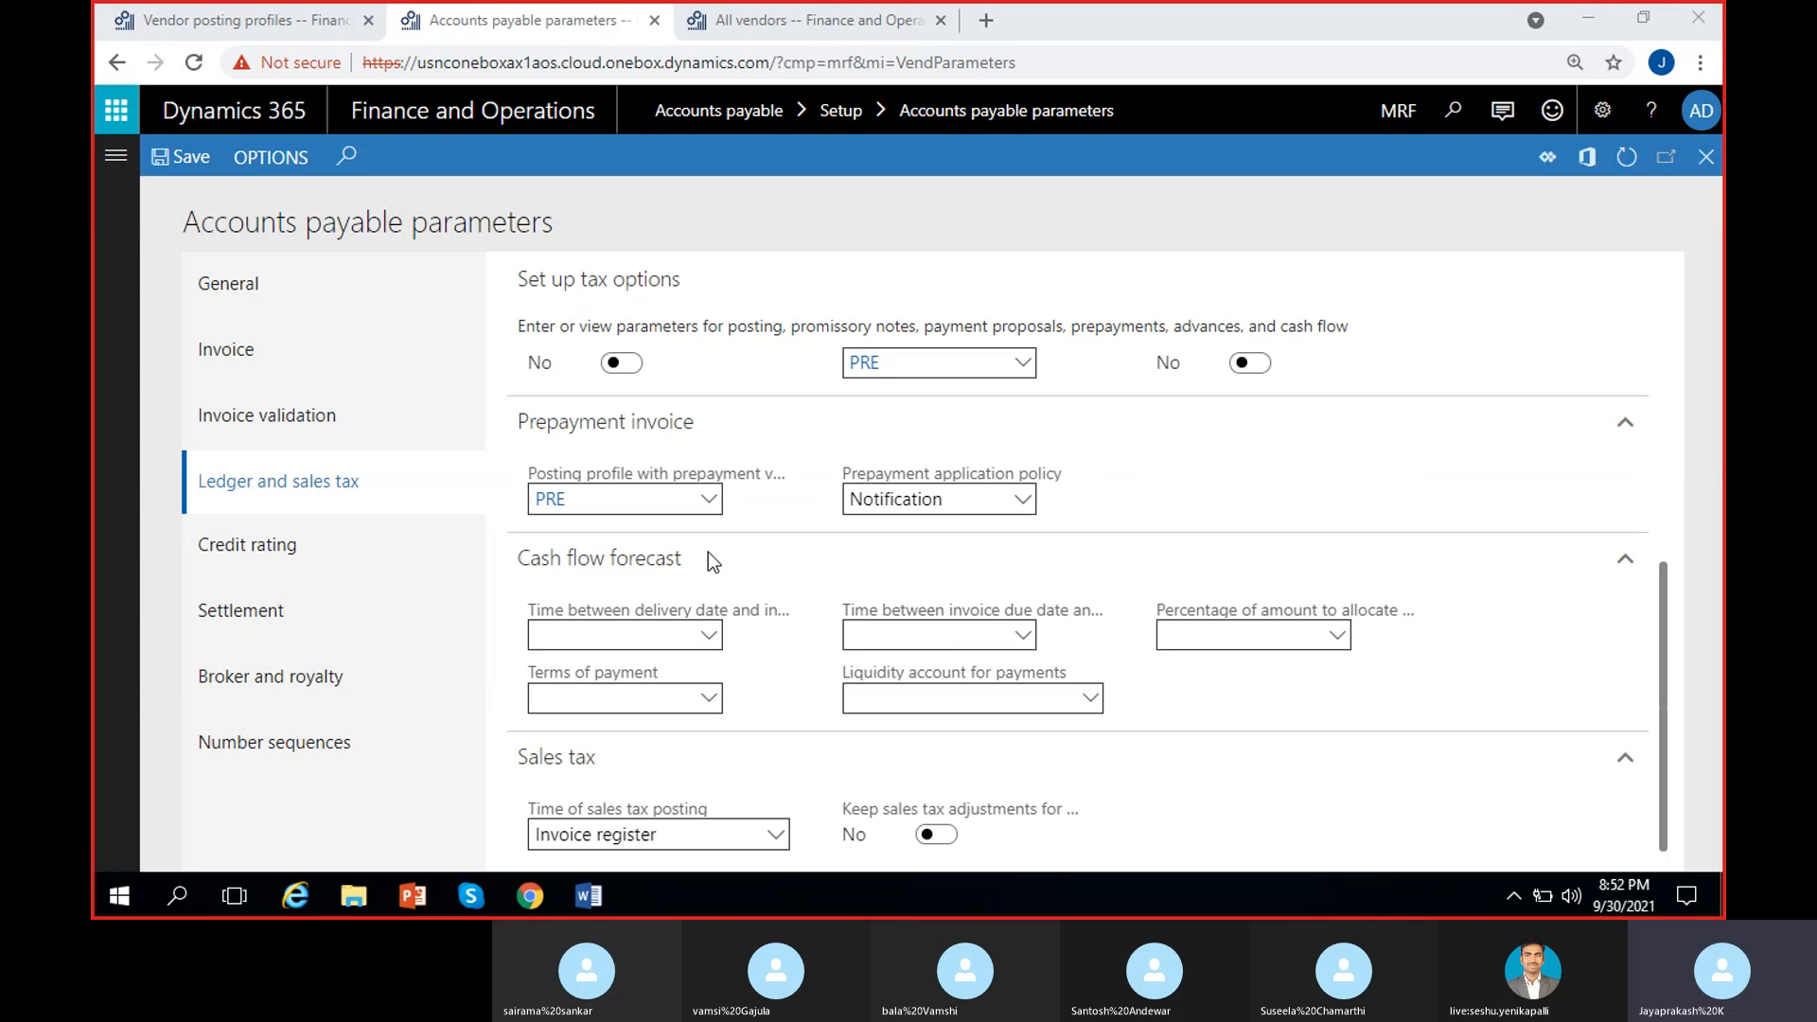
scroll(721, 611, "up", 3)
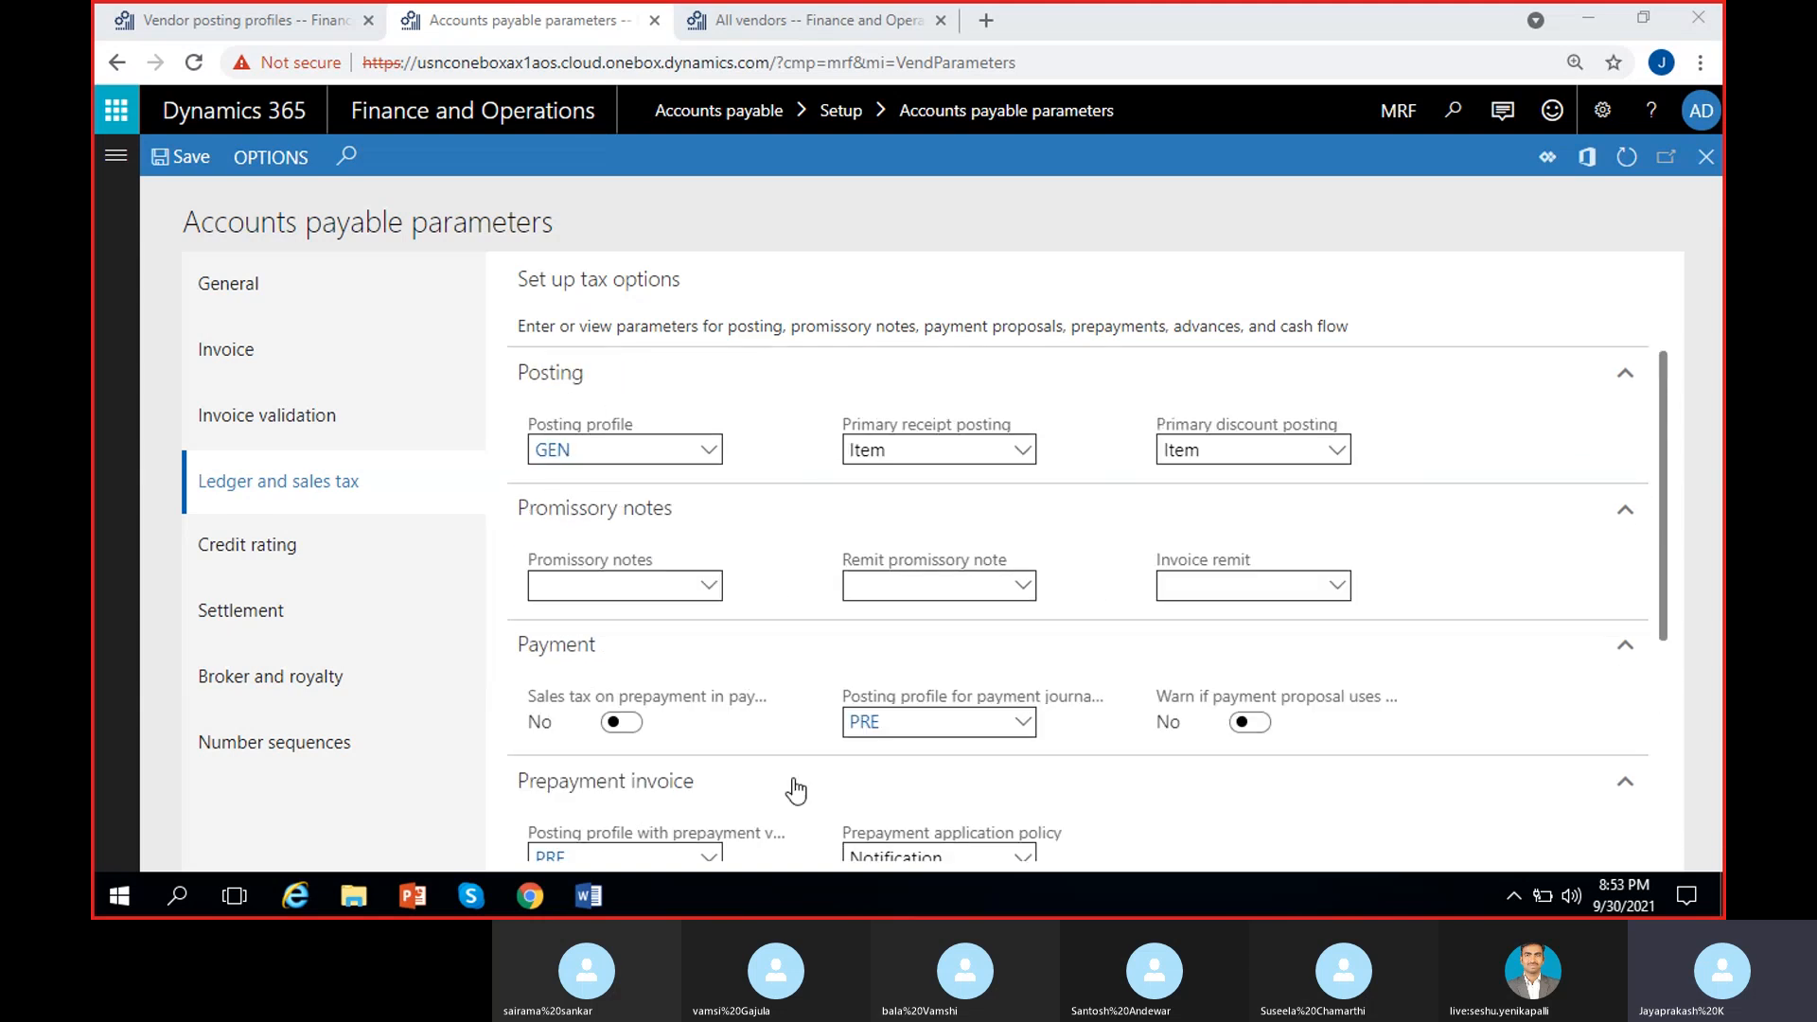
scroll(812, 774, "down", 1)
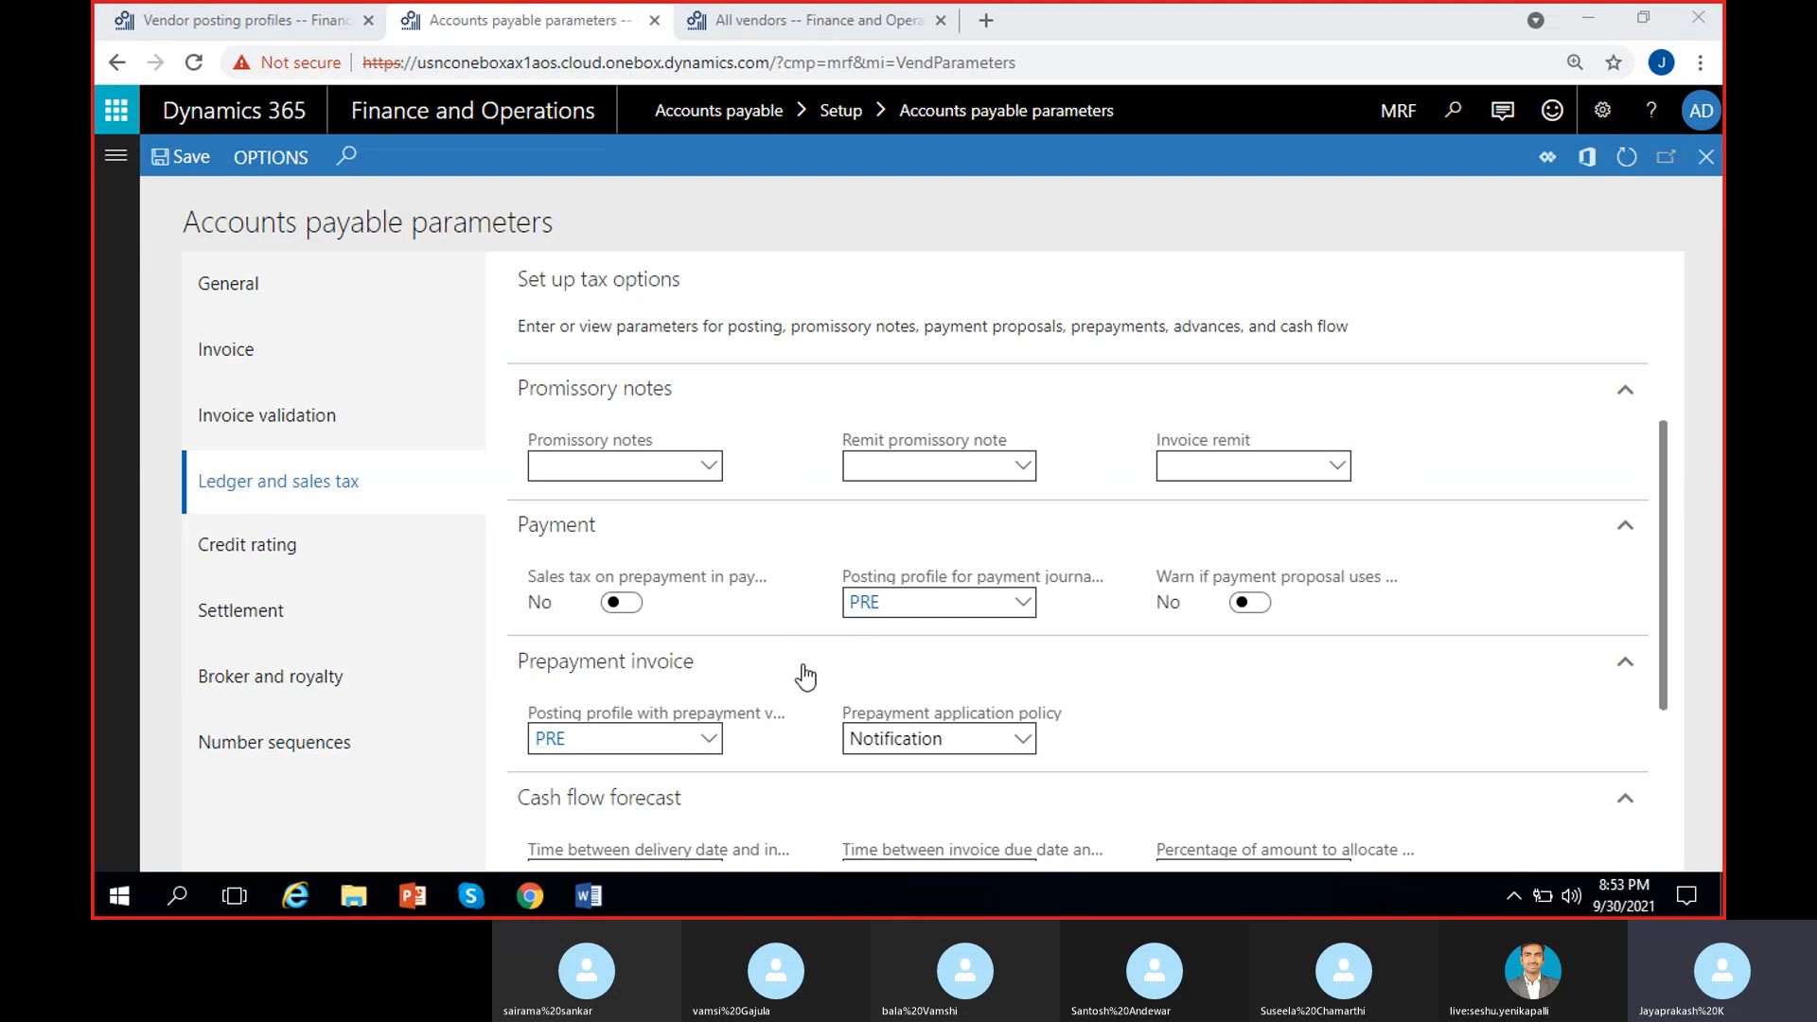
scroll(805, 678, "up", 1)
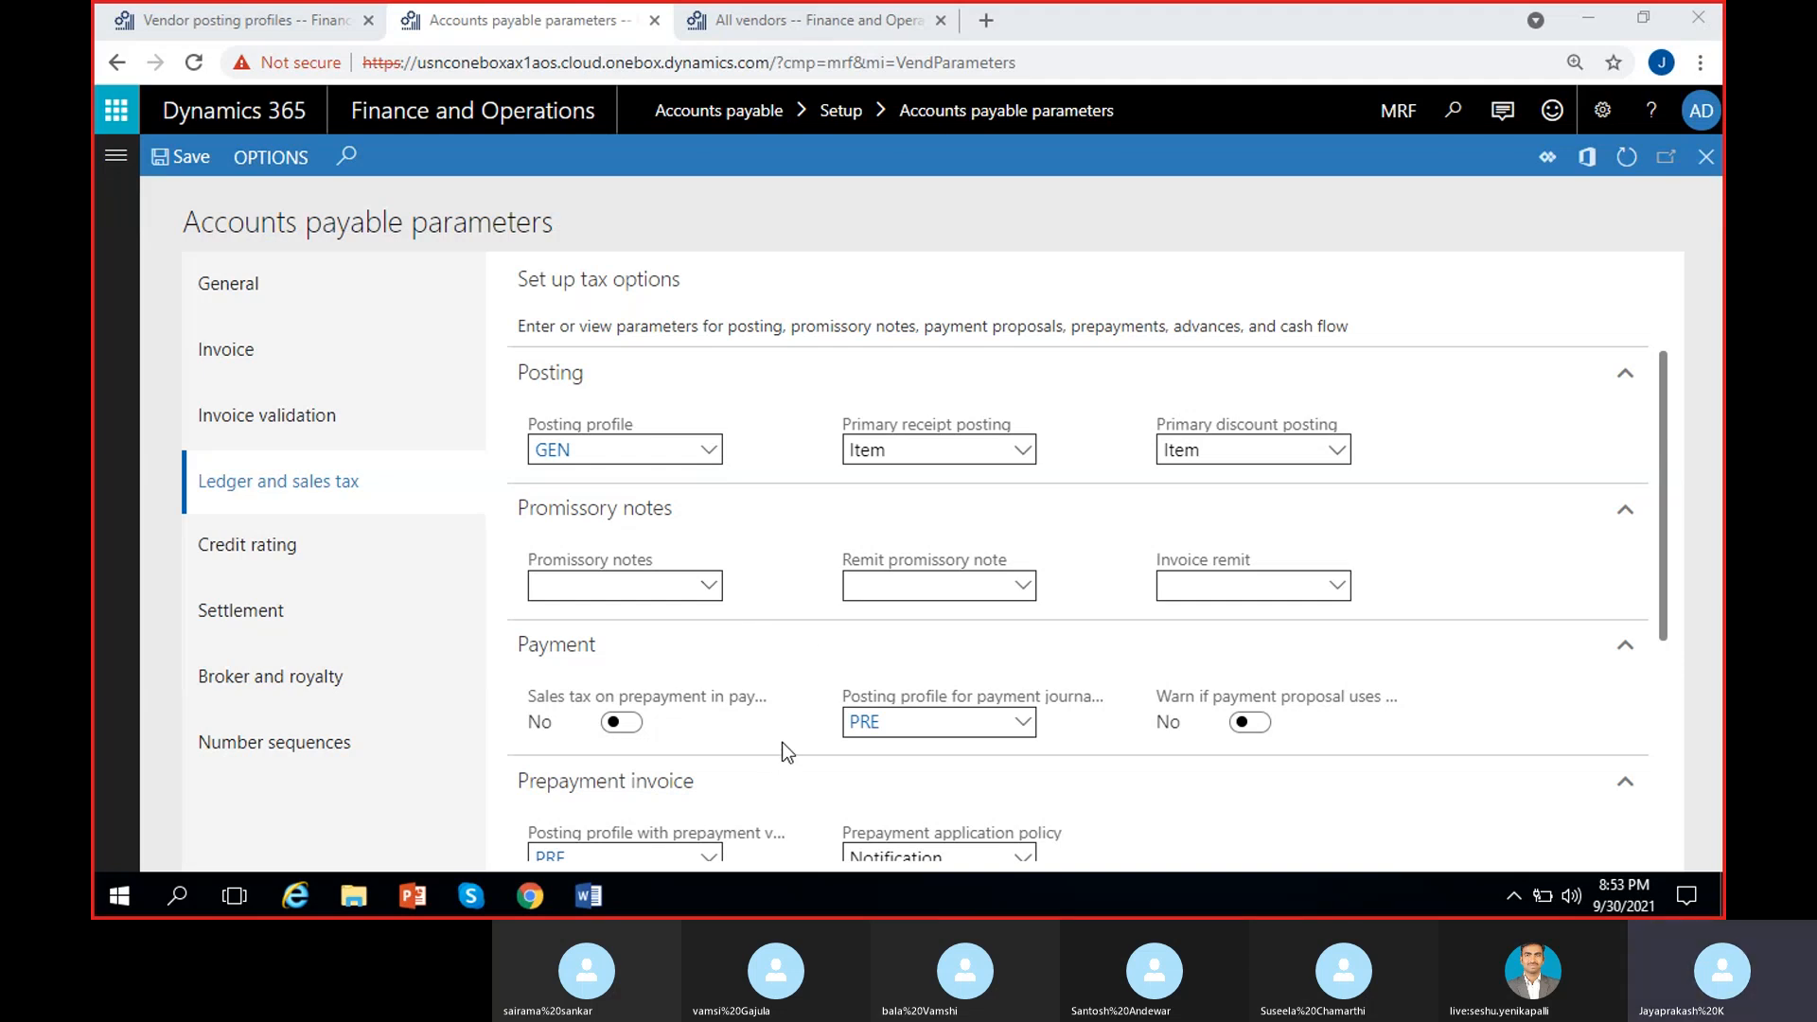
Step: Return to Vendor posting profiles and view the PRE prepayment profile, then GEN
left_click(297, 19)
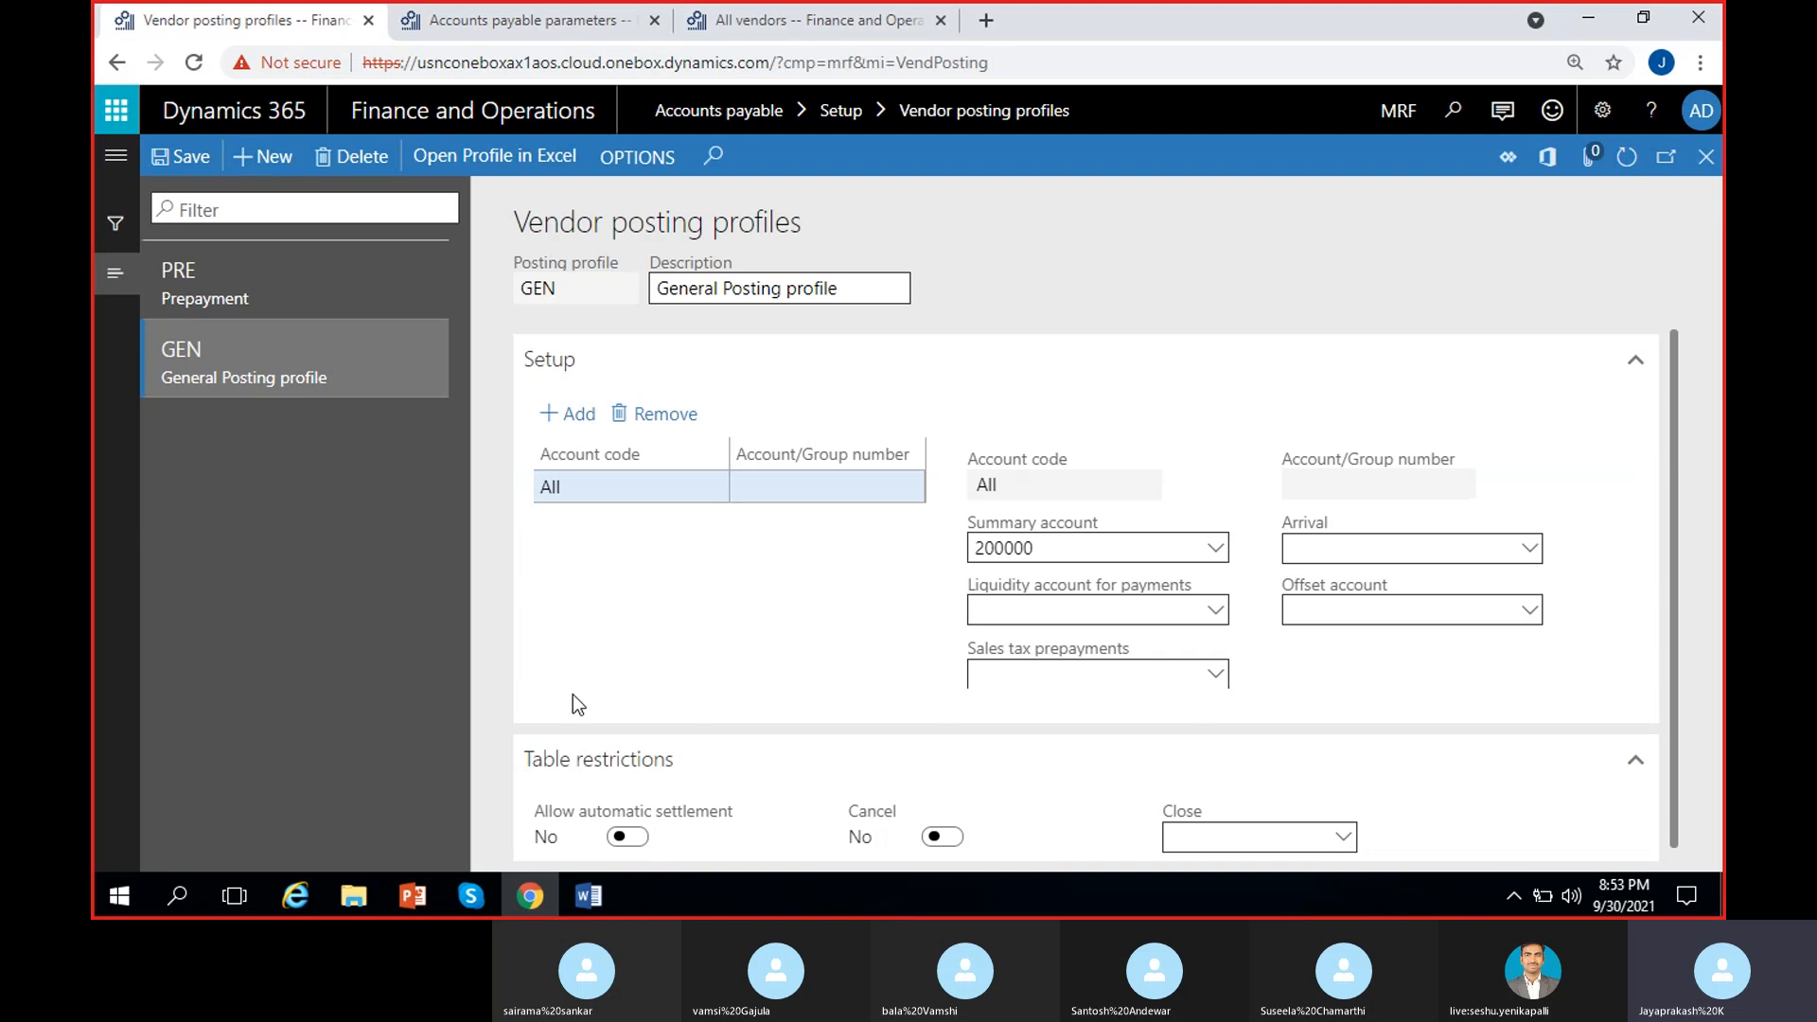
scroll(658, 611, "down", 1)
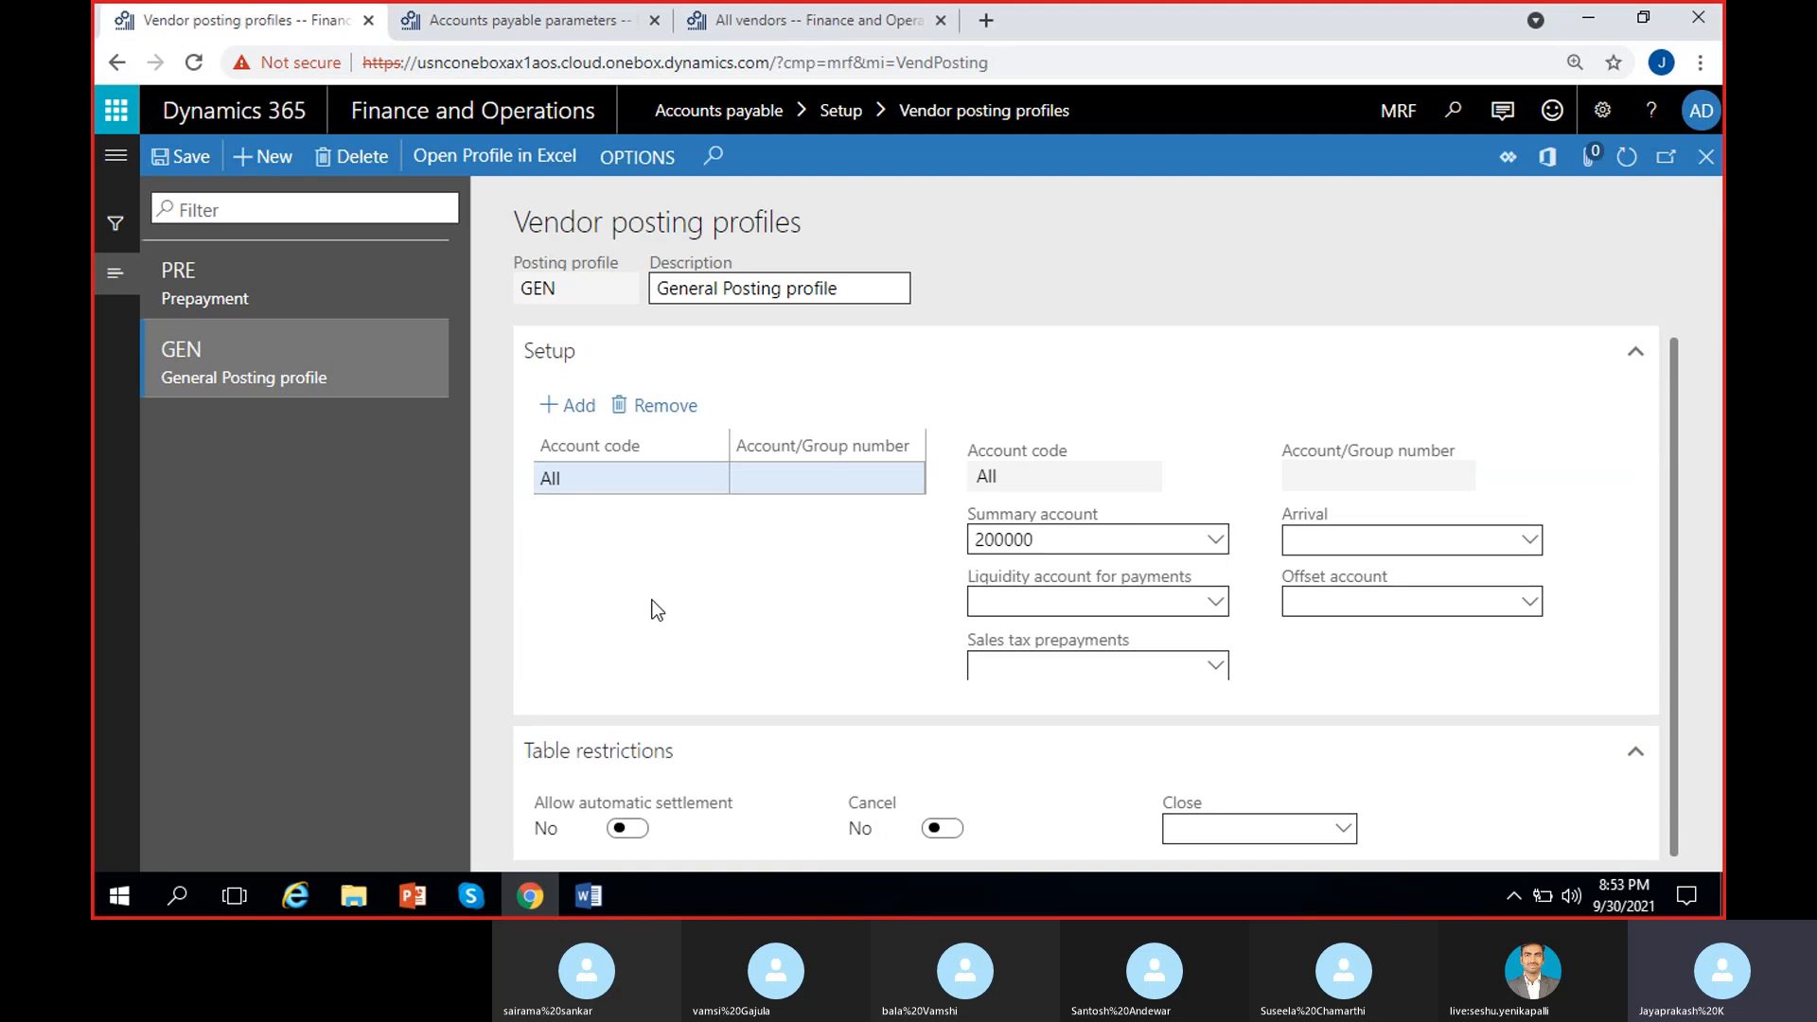
scroll(658, 610, "up", 1)
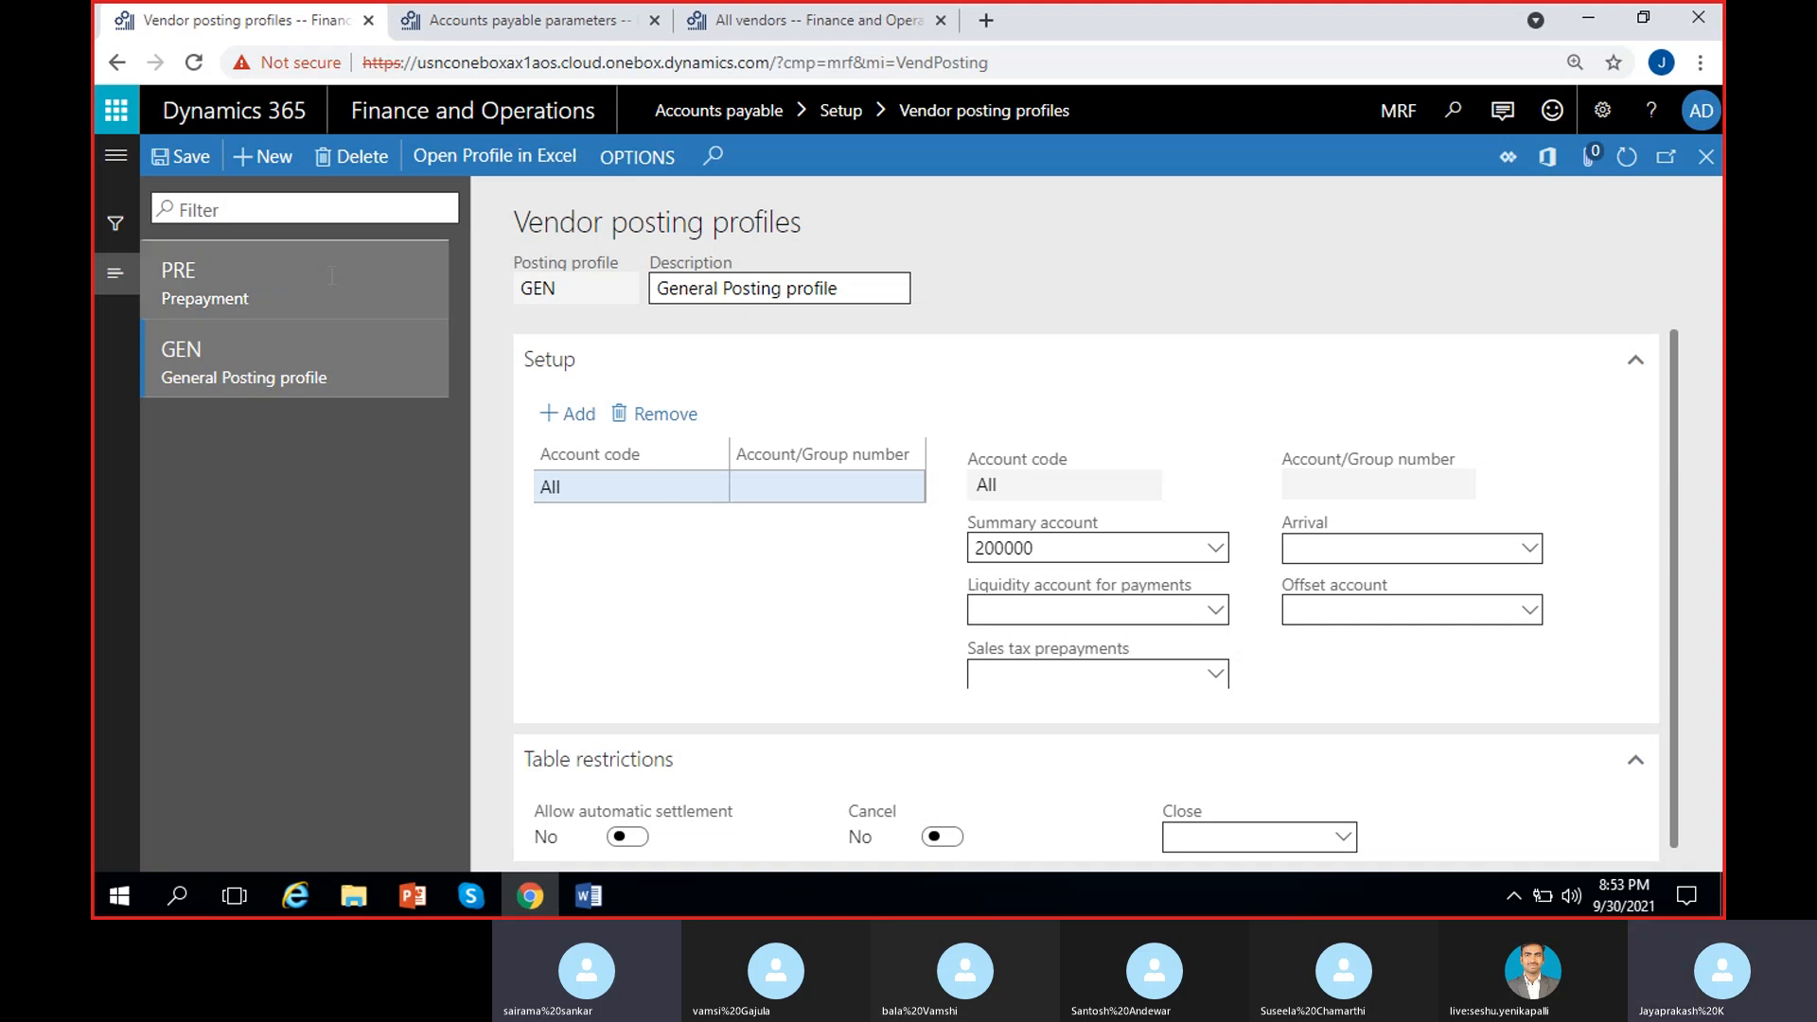
left_click(284, 282)
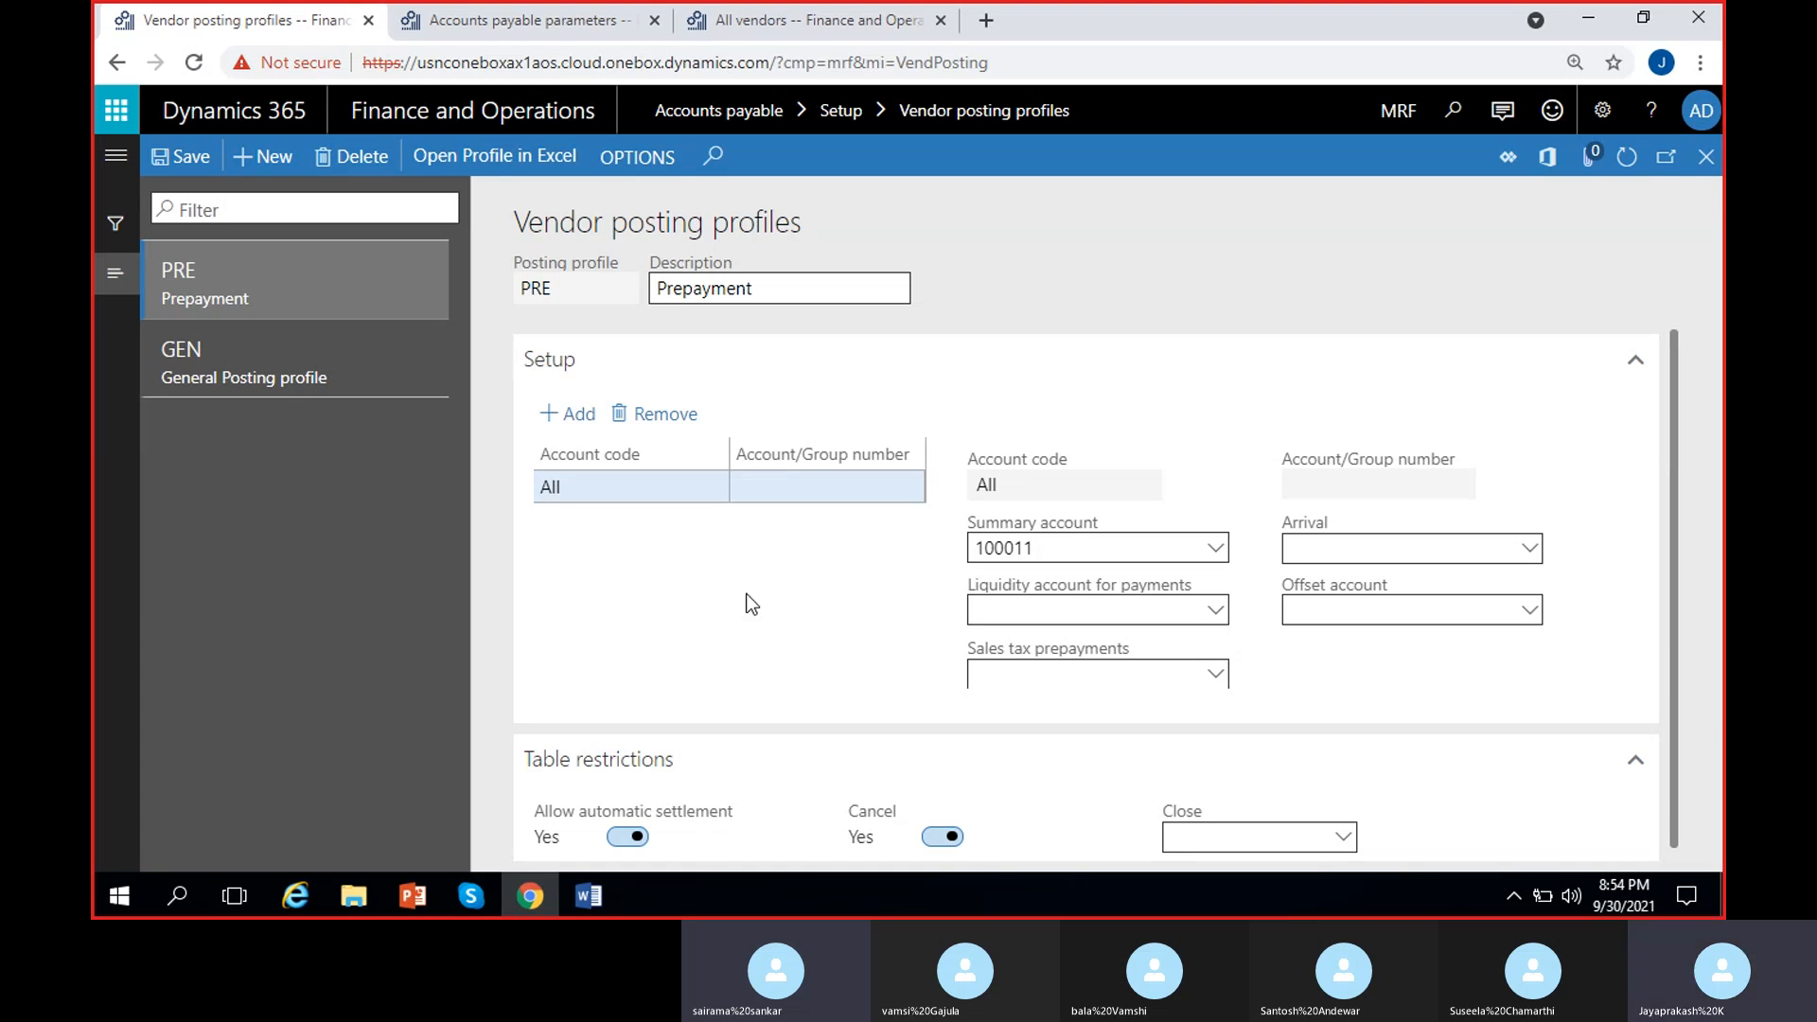
left_click(293, 364)
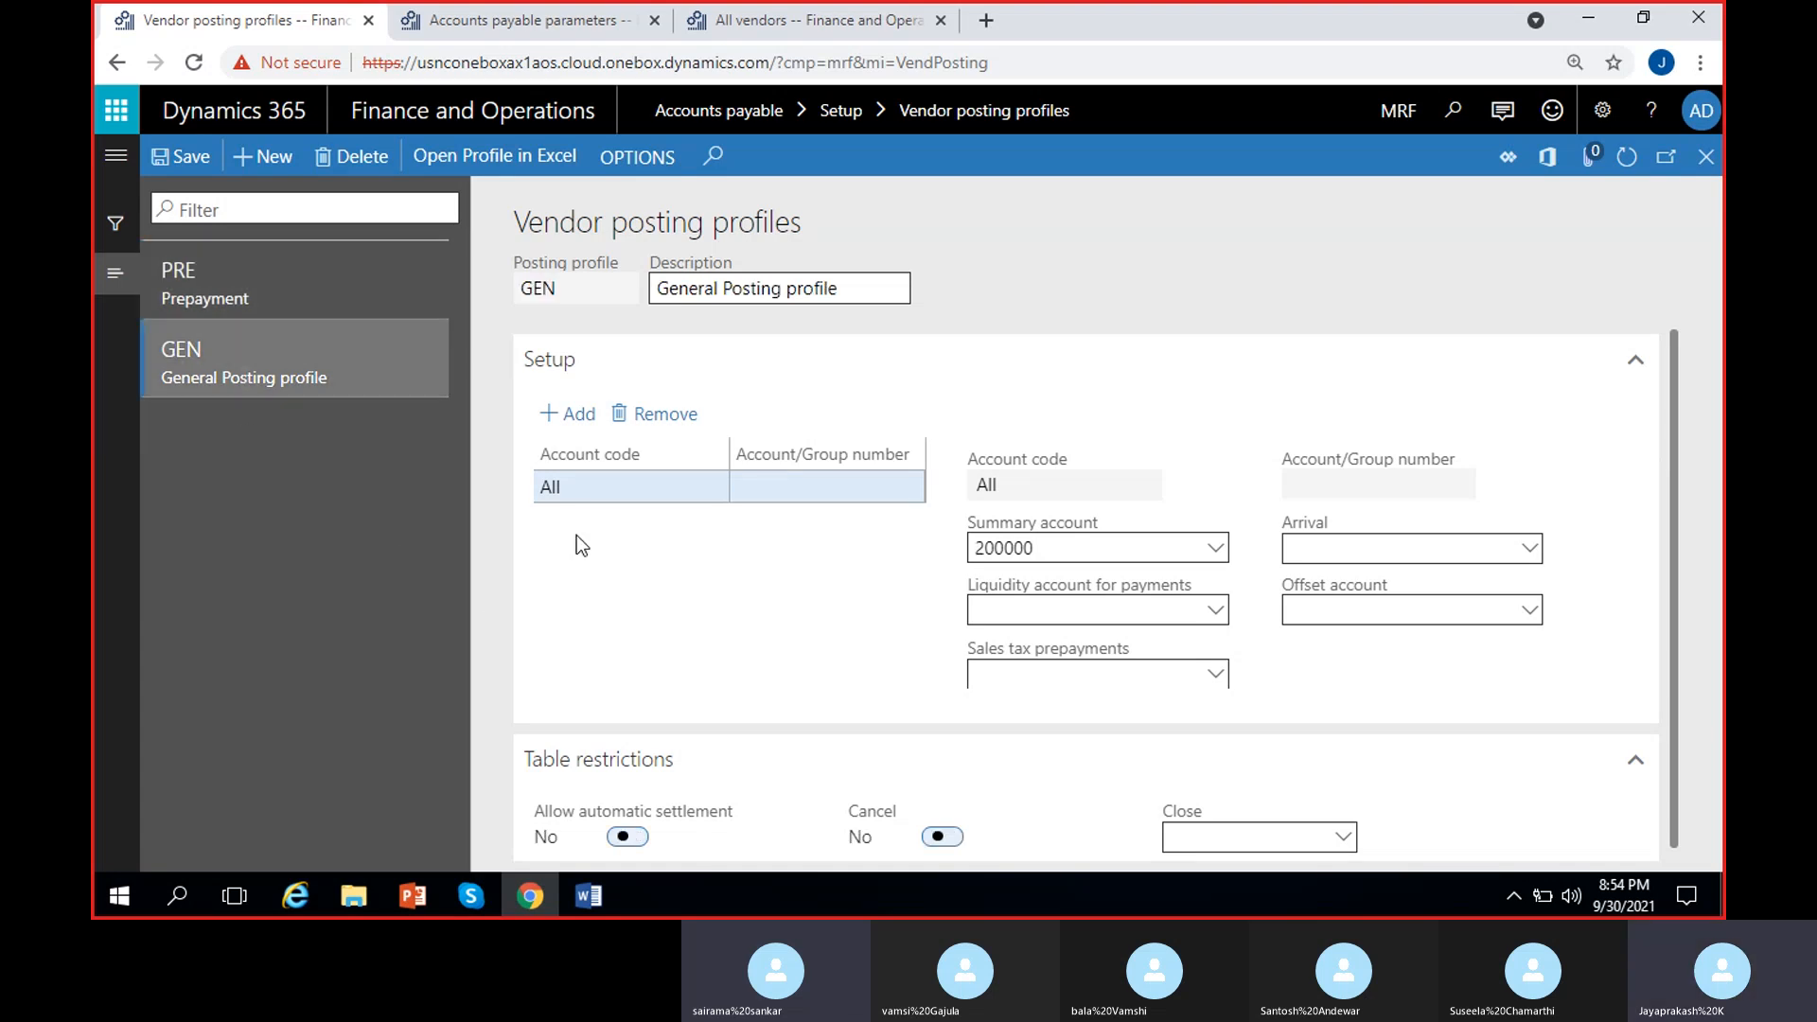
Step: Recheck PRE's summary account 100011 against GEN's 200000, then bring the Skype call window forward
left_click(297, 284)
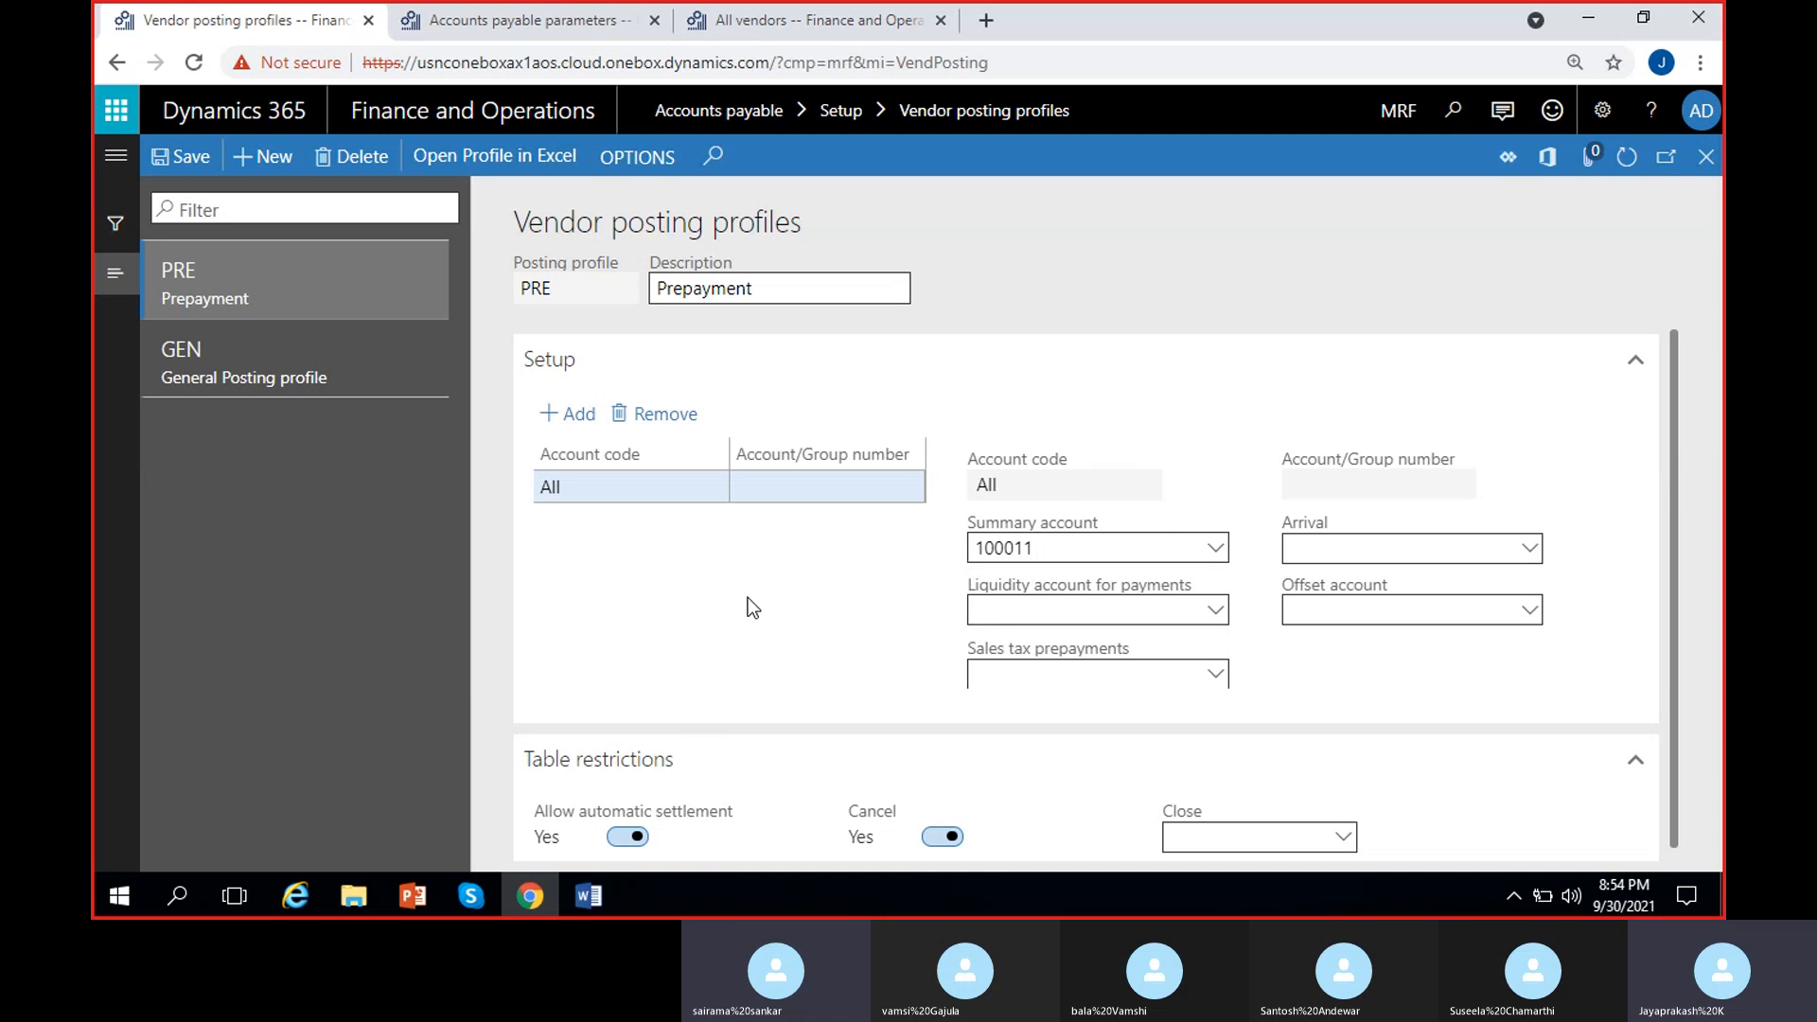
left_click(363, 405)
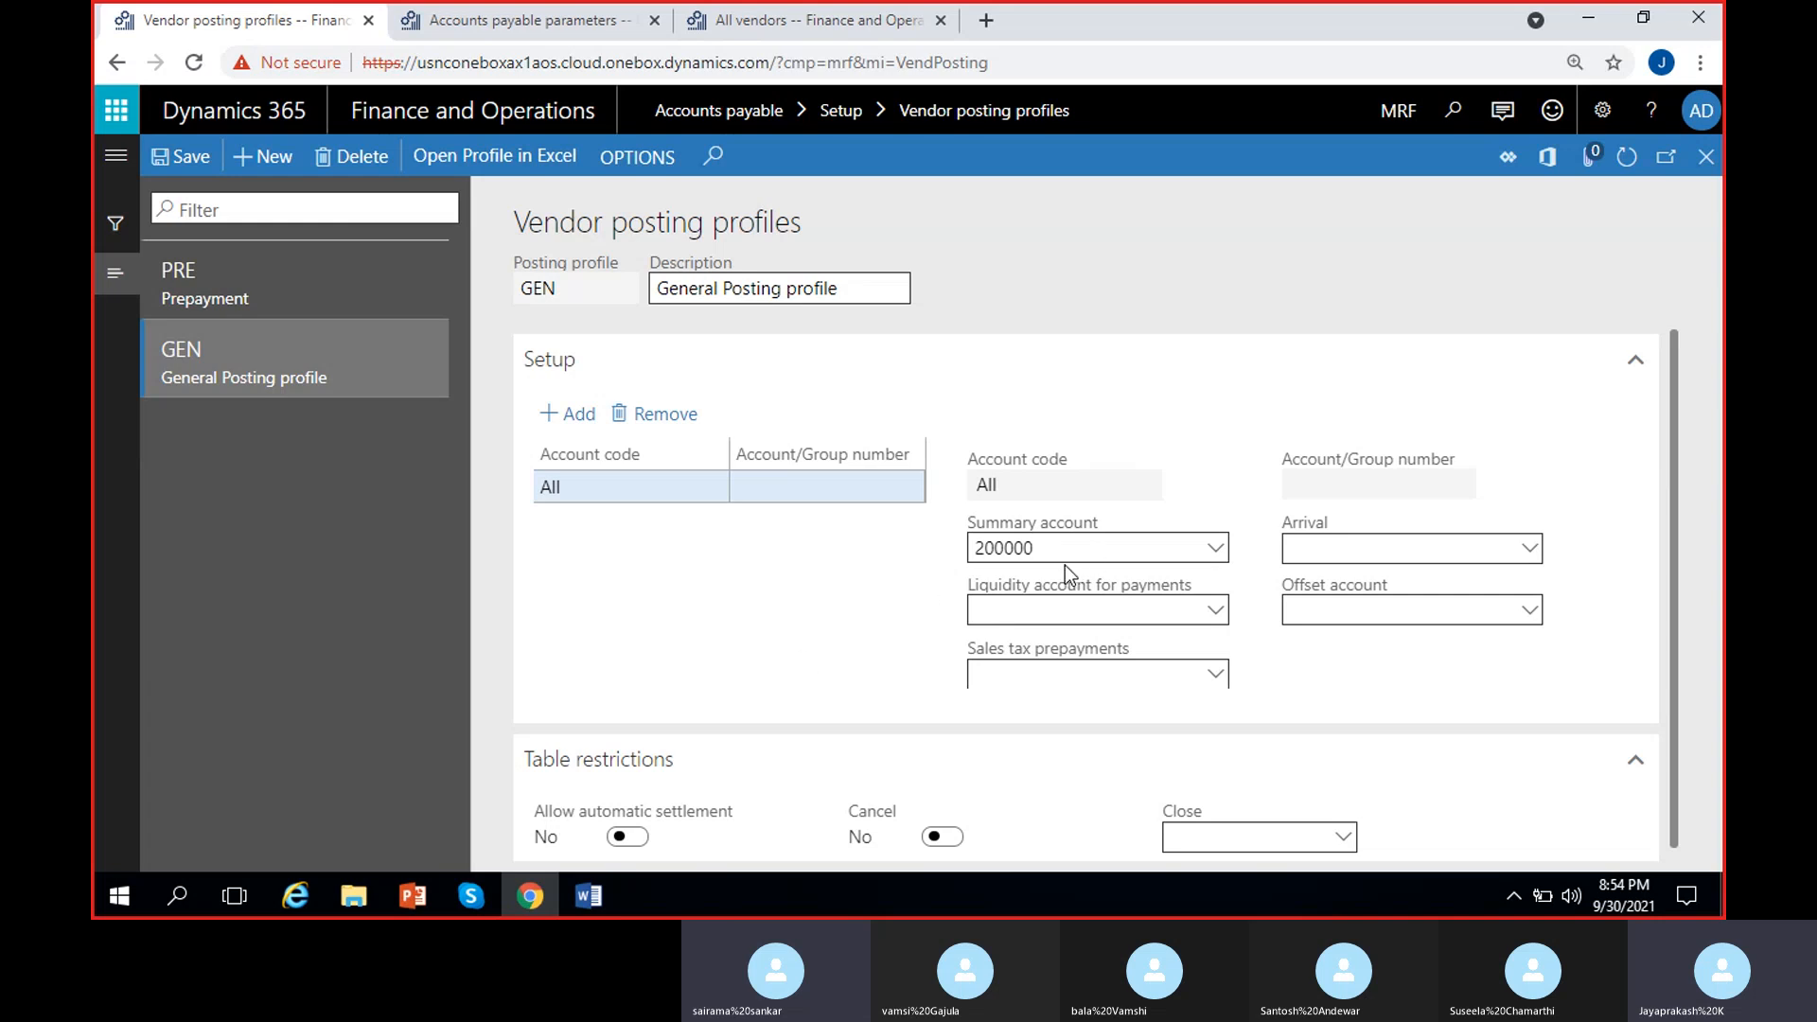
left_click(293, 284)
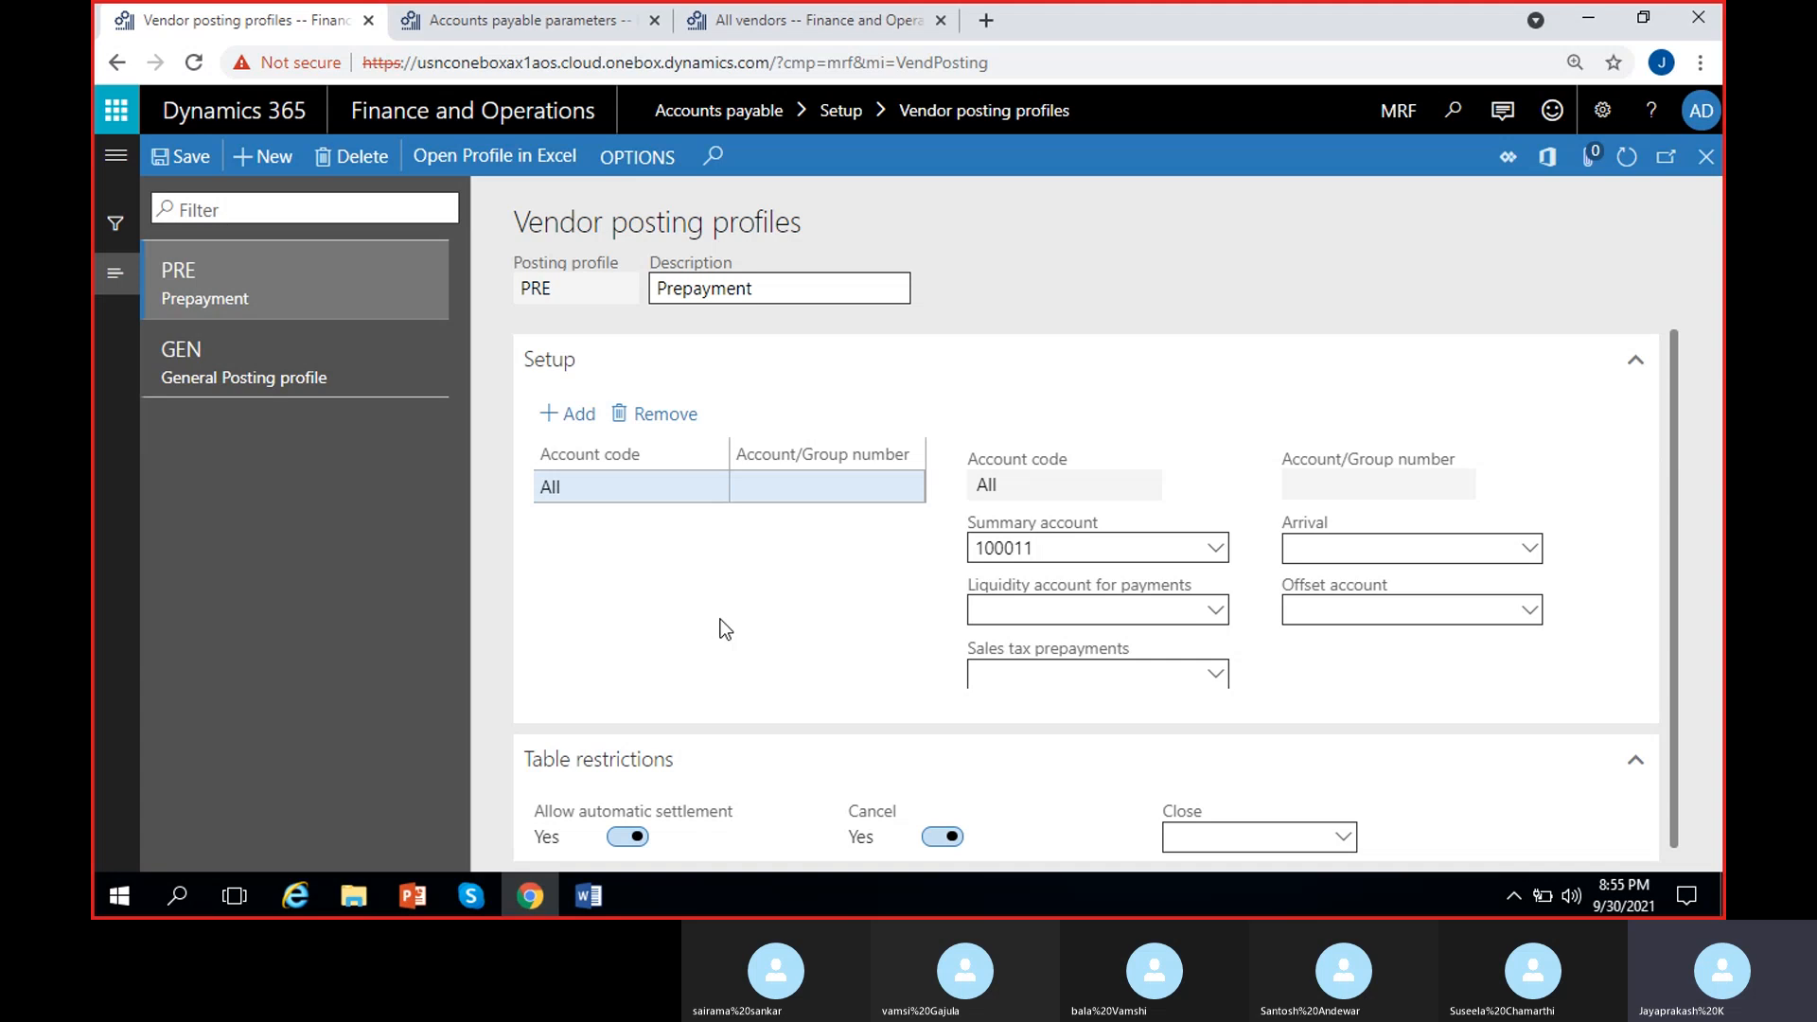
left_click(470, 895)
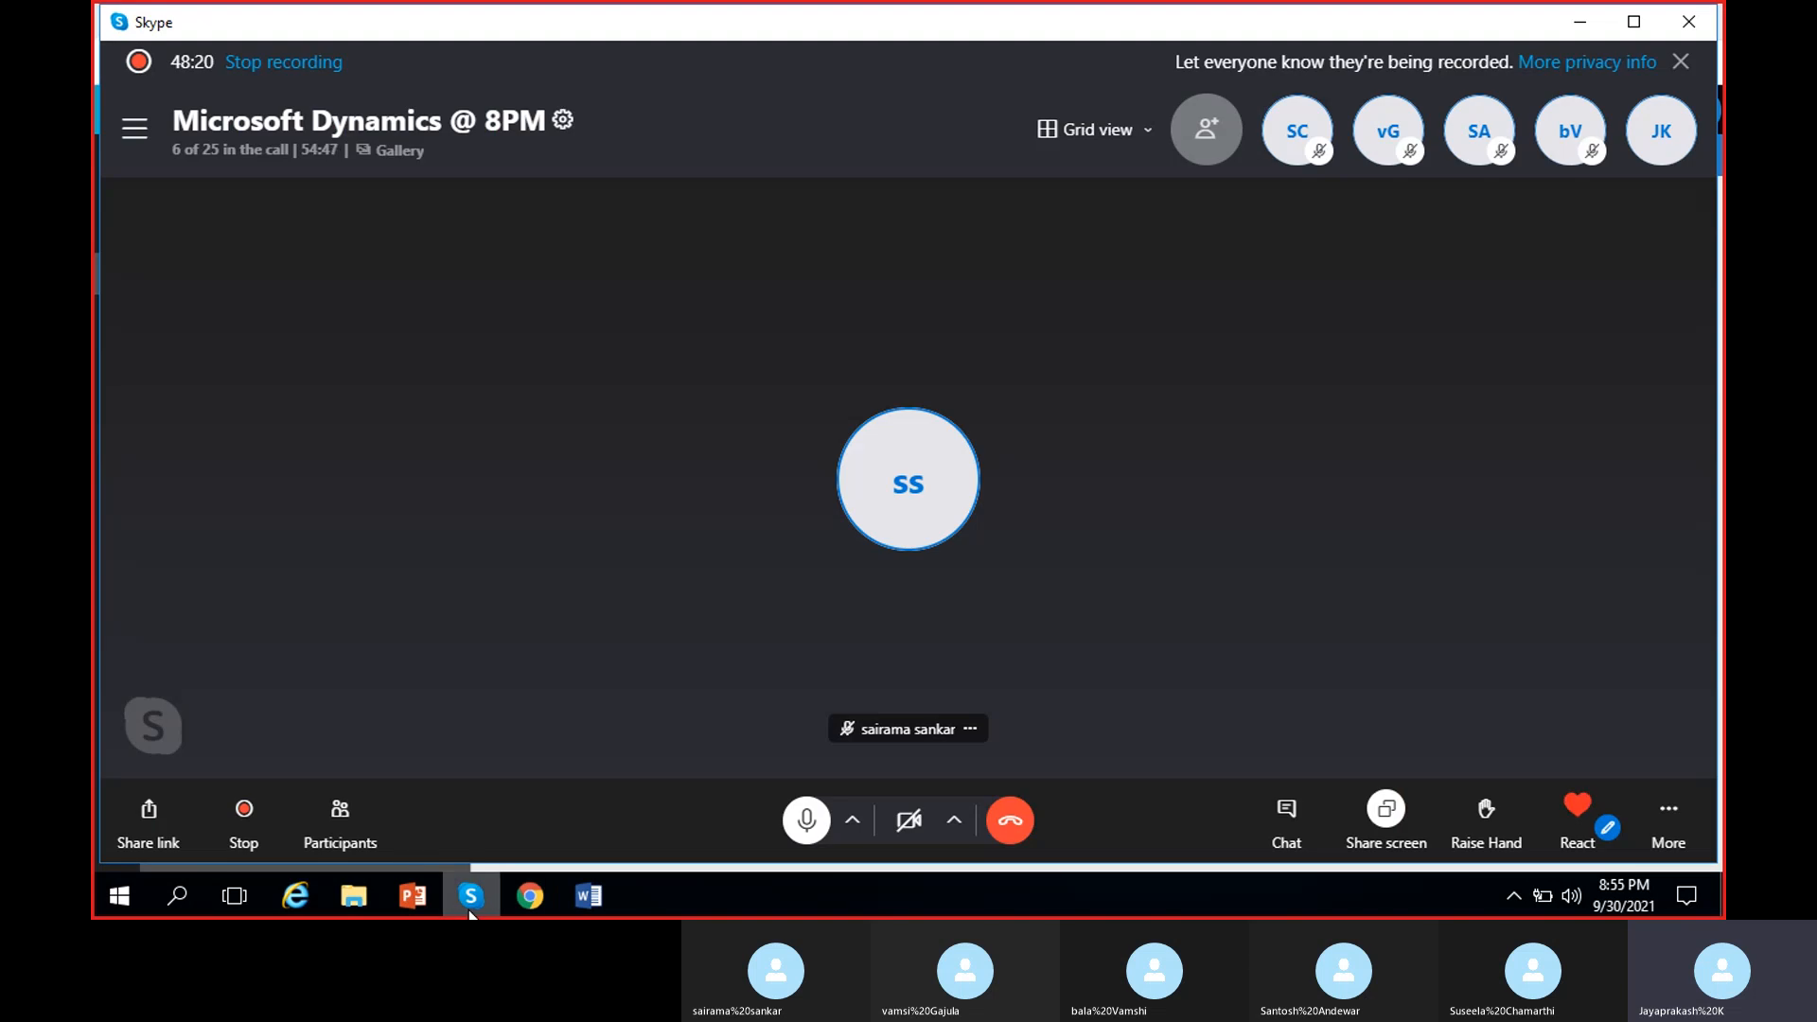